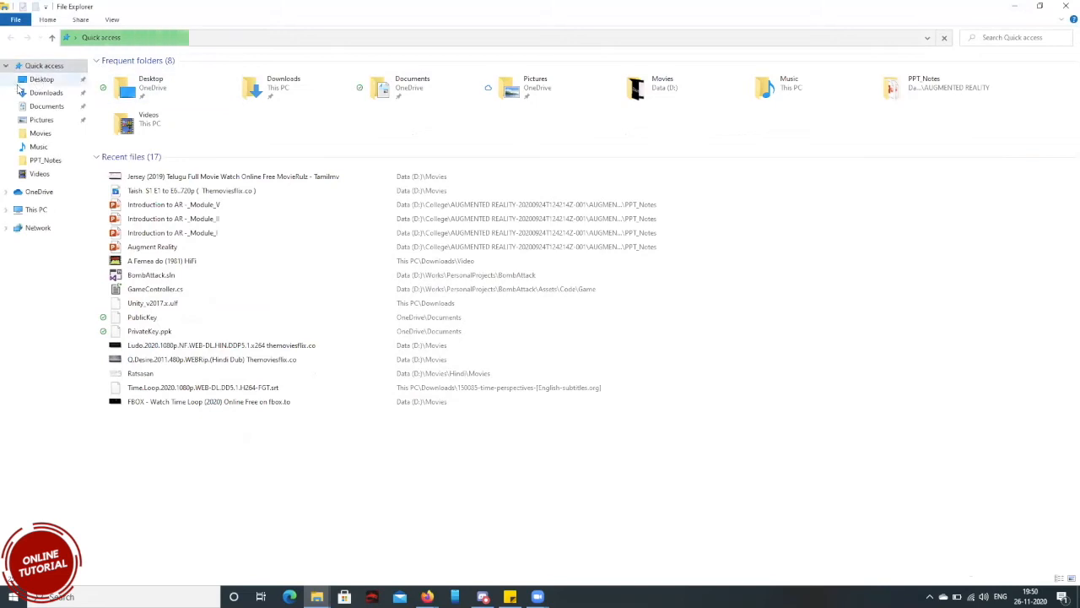
Run UnityHubSetup from Downloads\Programs, accept the license agreement and install to C:\Program Files\Unity Hub.
{"action": "left_click", "coordinate": [38, 93]}
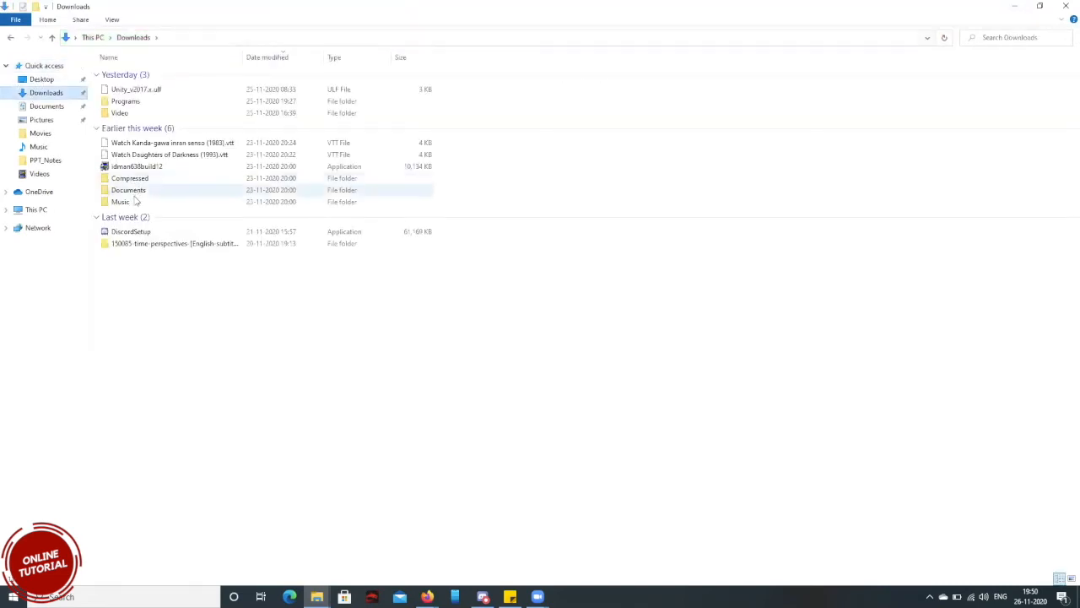
{"action": "double_click", "coordinate": [121, 103]}
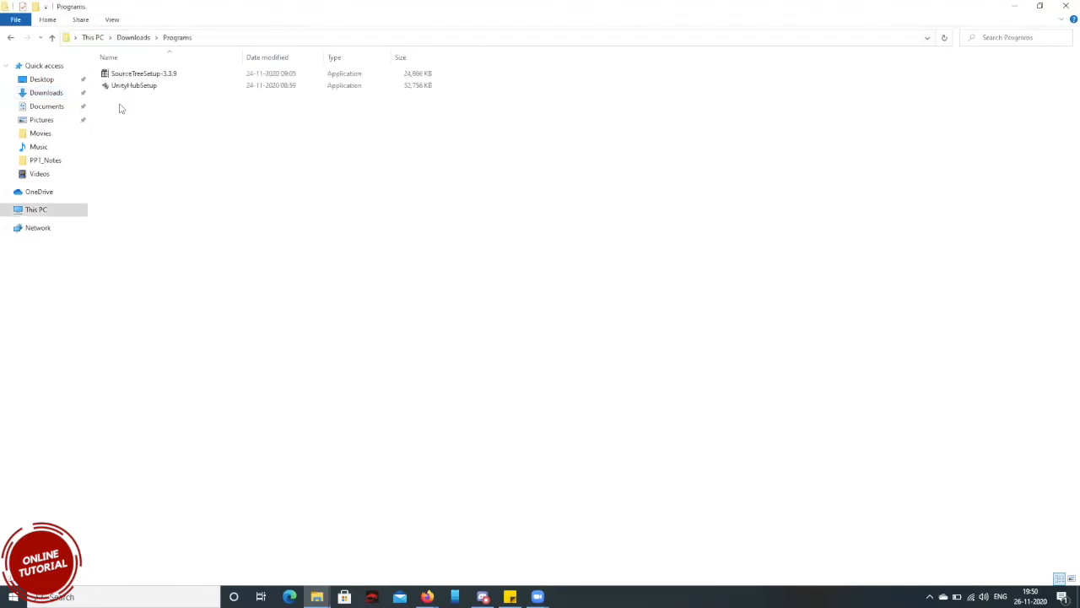
{"action": "double_click", "coordinate": [135, 86]}
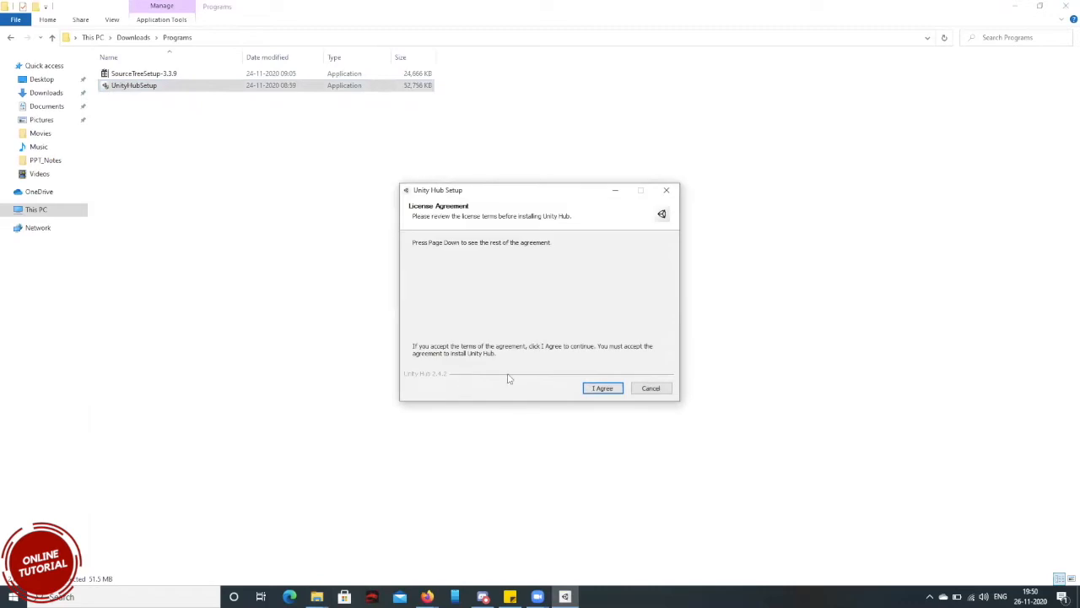
{"action": "left_click", "coordinate": [602, 389]}
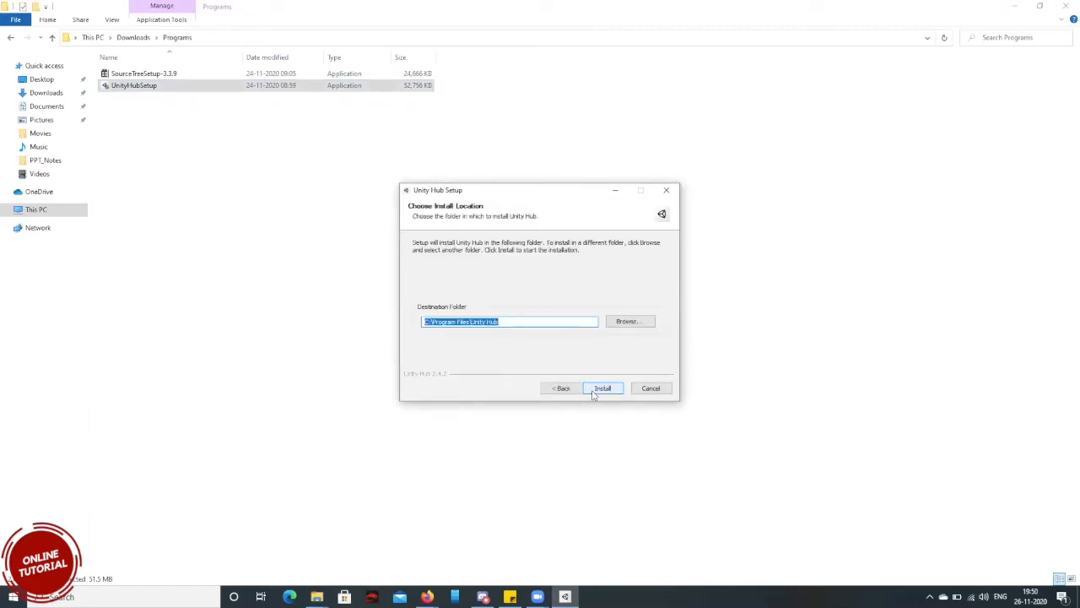
{"action": "left_click", "coordinate": [599, 390]}
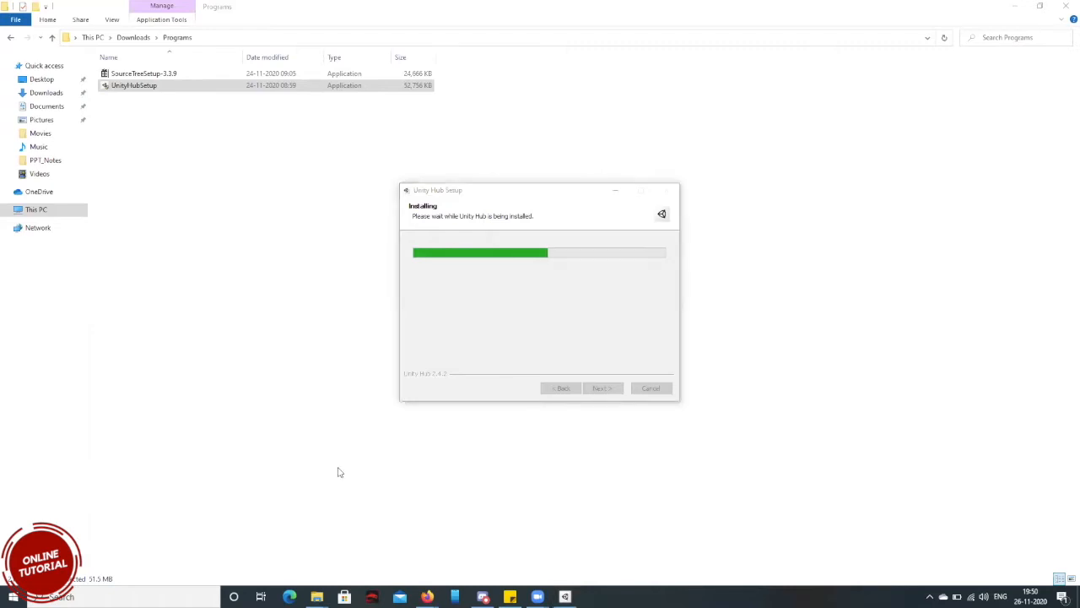
{"action": "key", "text": "super"}
{"action": "type", "text": "unity"}
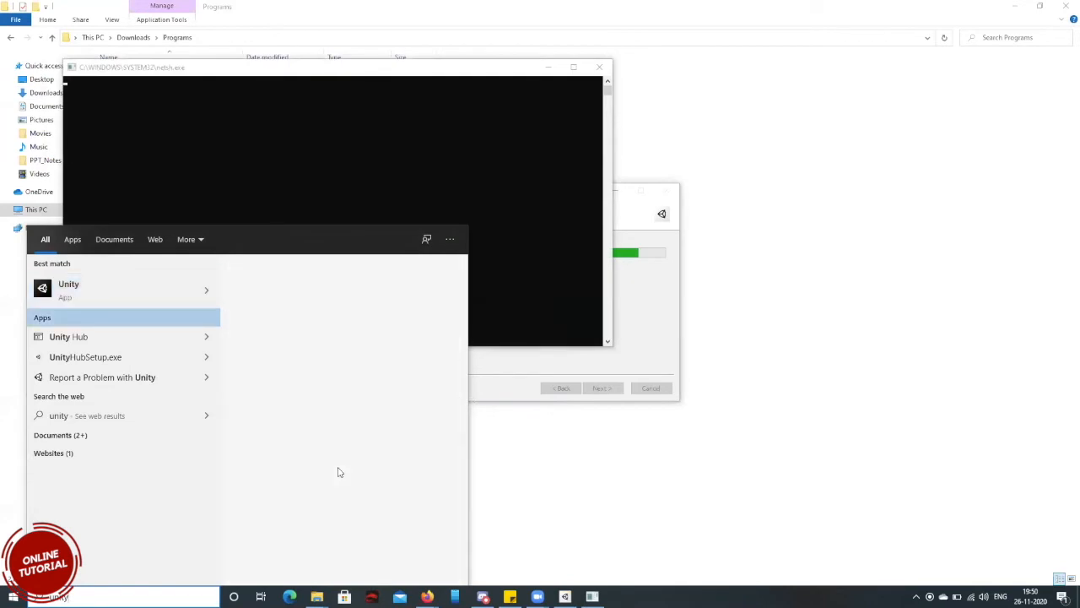
{"action": "key", "text": "Down"}
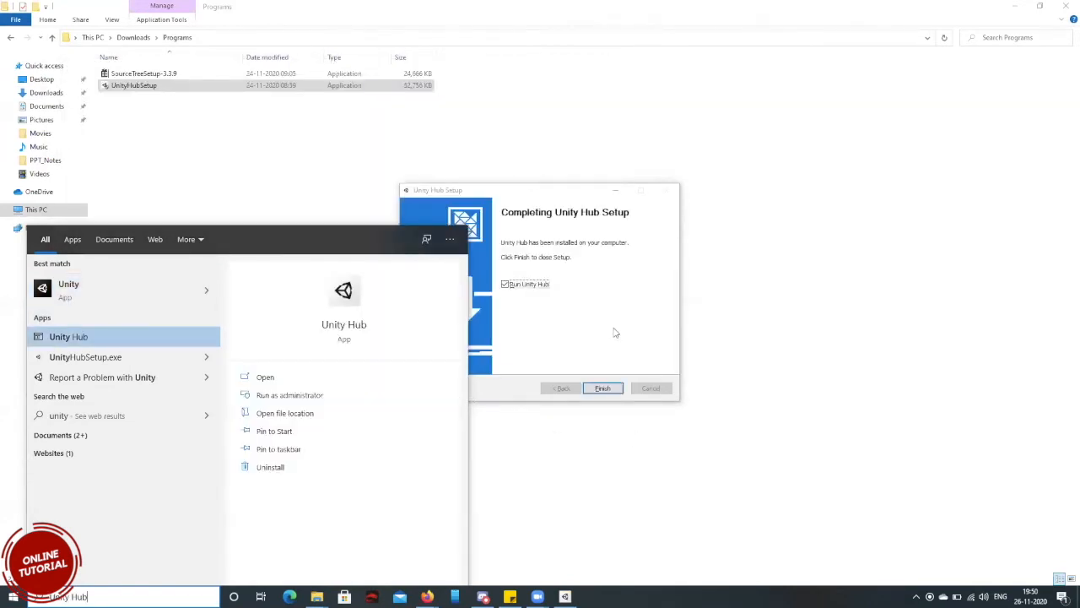
Finish the Unity Hub setup with the Run Unity Hub option enabled.
{"action": "left_click", "coordinate": [602, 389]}
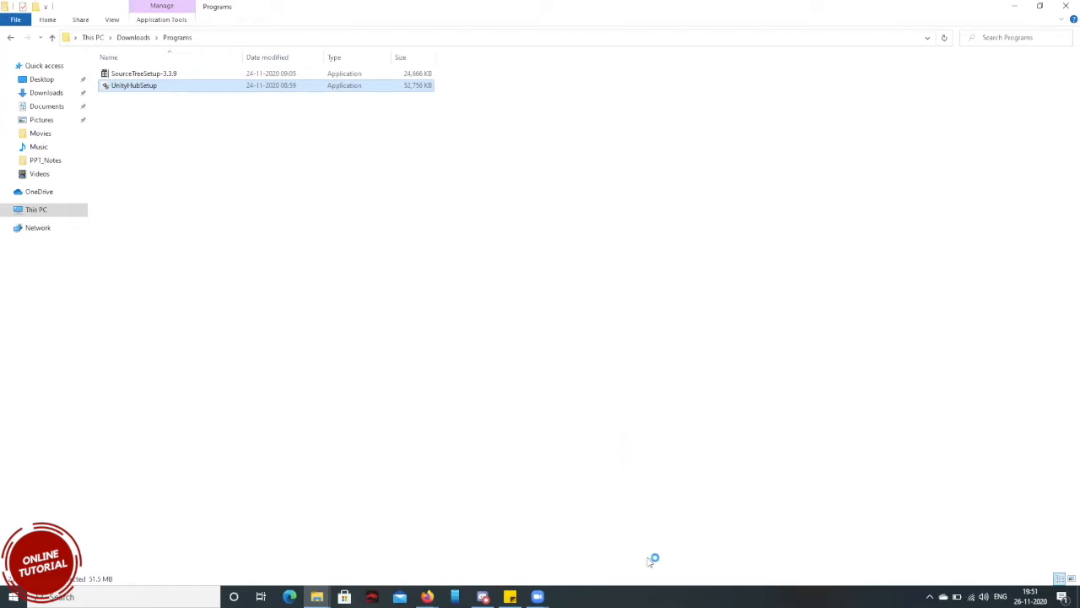
{"action": "left_click", "coordinate": [569, 236]}
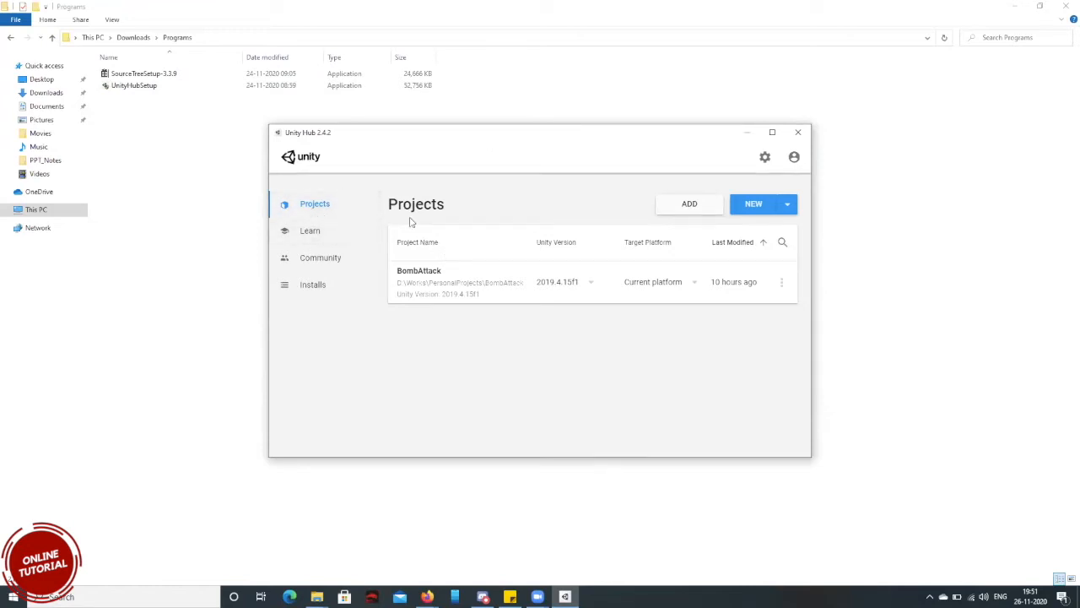
Review the installed Unity versions and the releases offered for installation, closing the version dialog without adding one.
{"action": "left_click", "coordinate": [330, 288]}
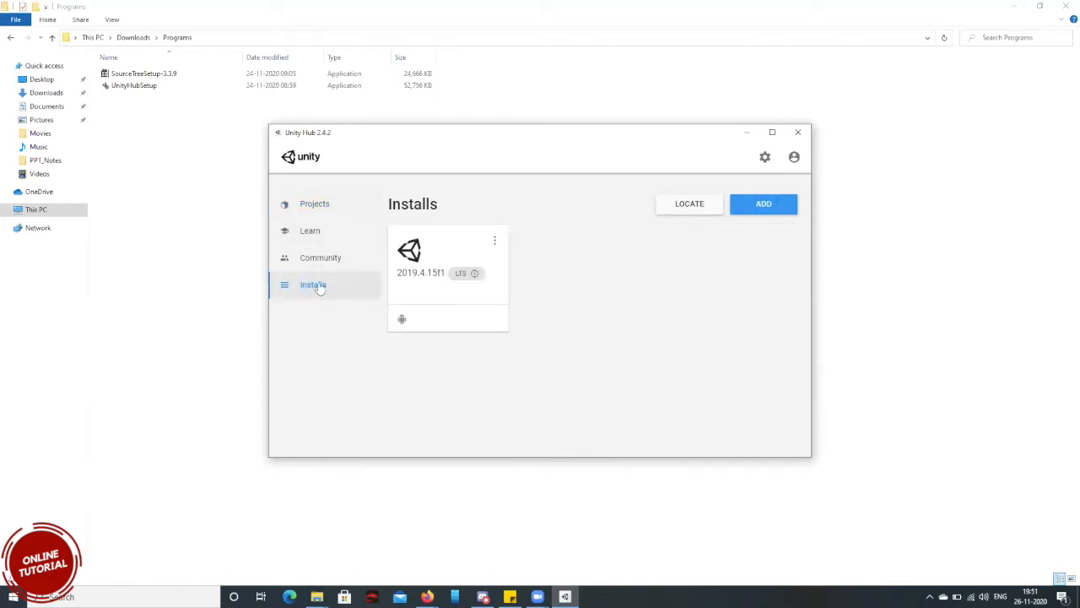
{"action": "left_click", "coordinate": [765, 206]}
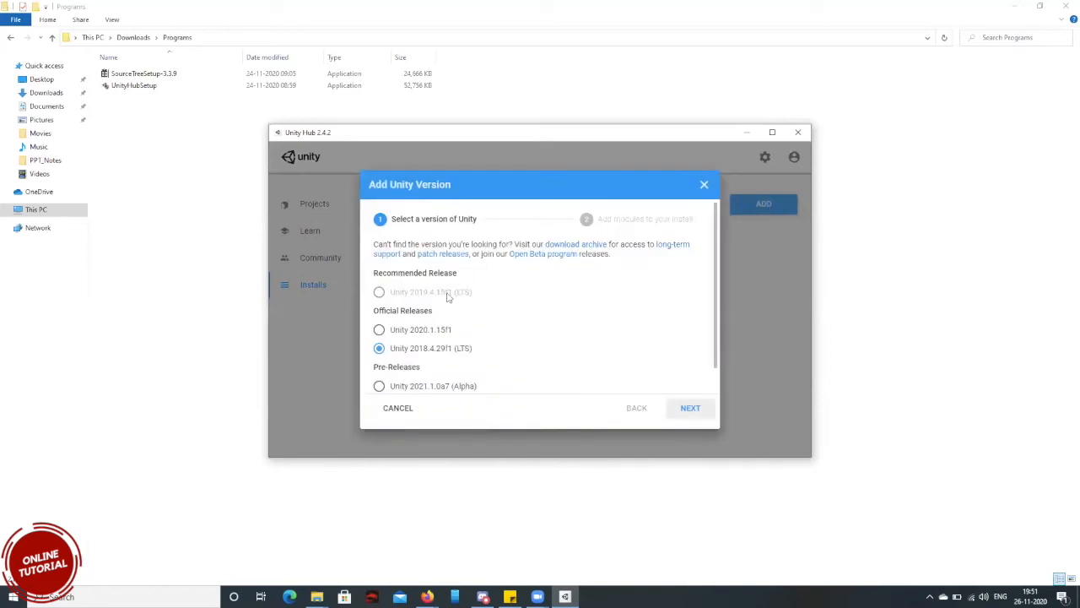
{"action": "scroll", "coordinate": [449, 356], "scroll_direction": "down", "scroll_amount": 1}
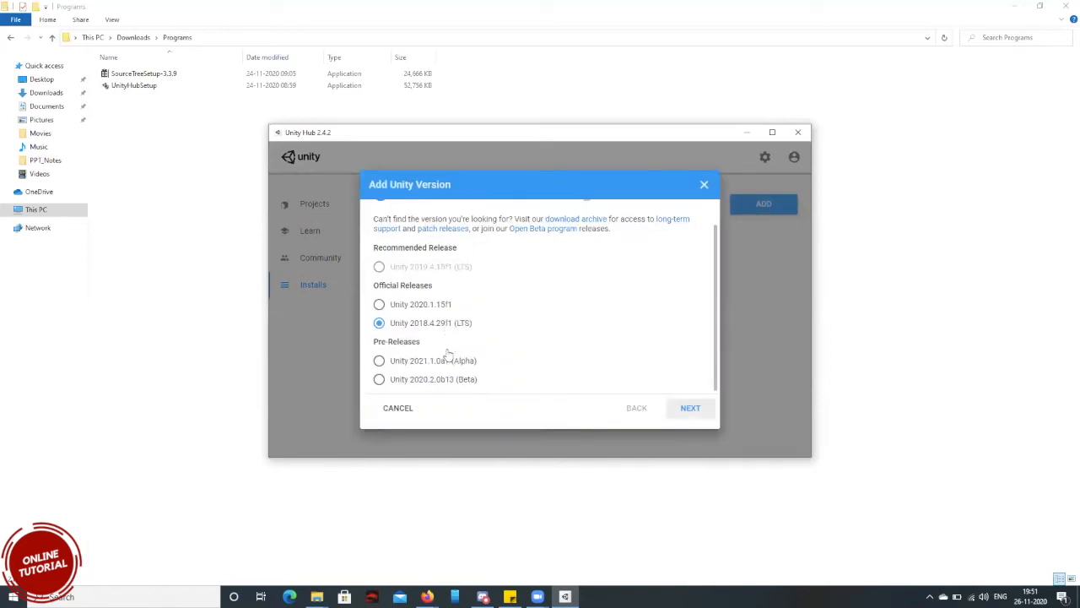
{"action": "scroll", "coordinate": [448, 356], "scroll_direction": "up", "scroll_amount": 1}
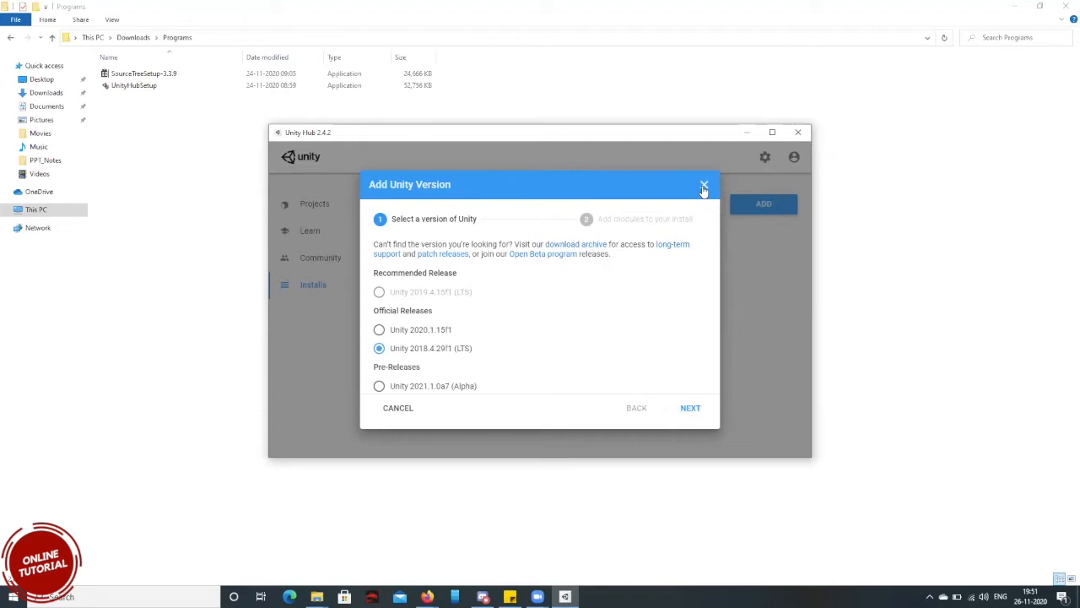
{"action": "left_click", "coordinate": [704, 186]}
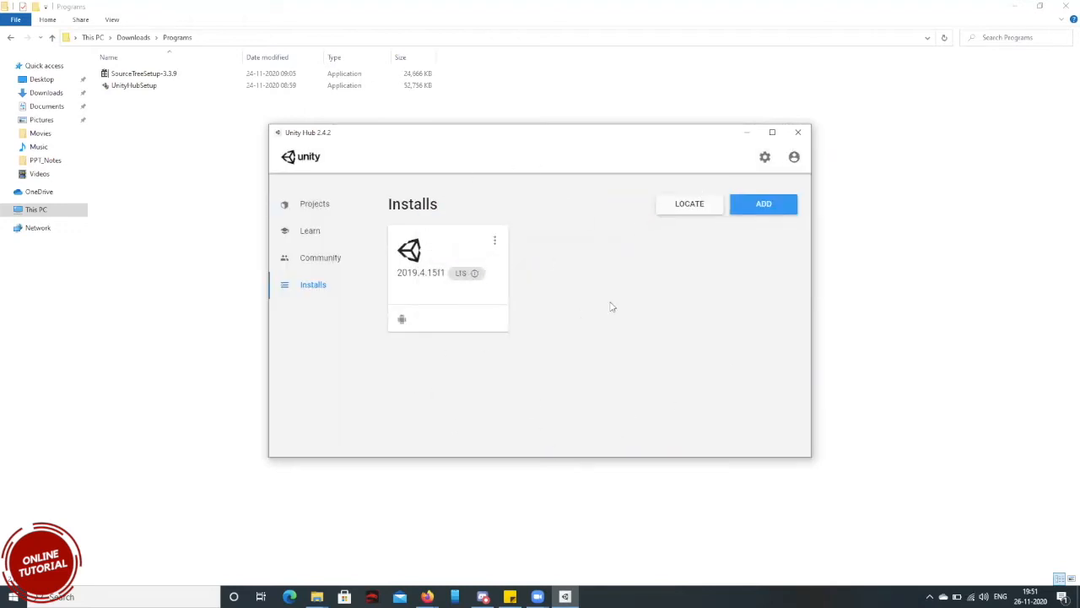
Start adding a Unity version, choose Unity 2020.1.15f1 and proceed to its module selection.
{"action": "left_click", "coordinate": [751, 210]}
{"action": "scroll", "coordinate": [393, 346], "scroll_direction": "down", "scroll_amount": 1}
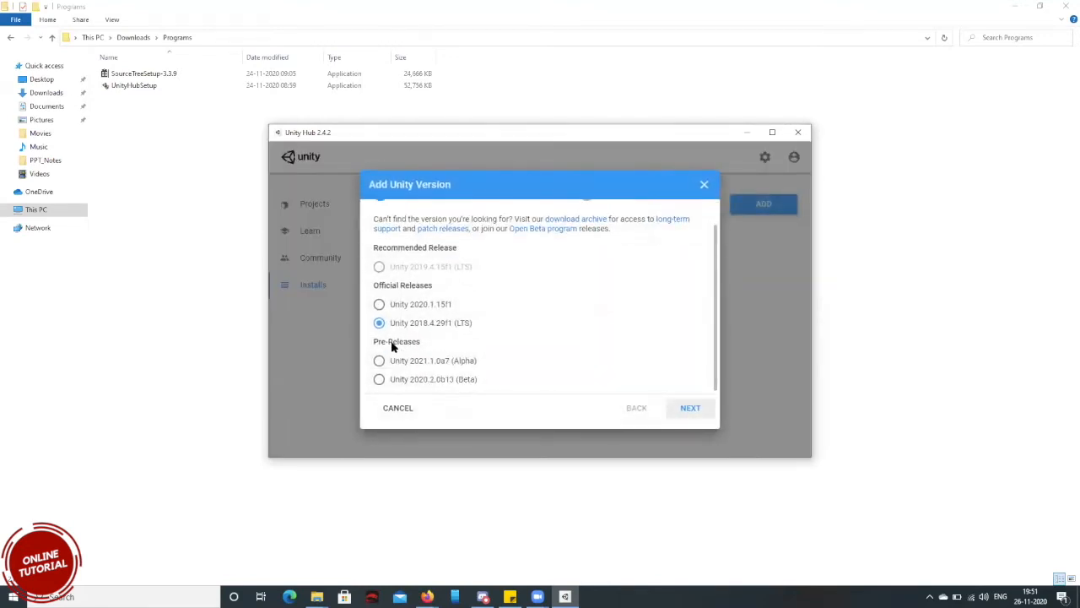
{"action": "left_click", "coordinate": [379, 305]}
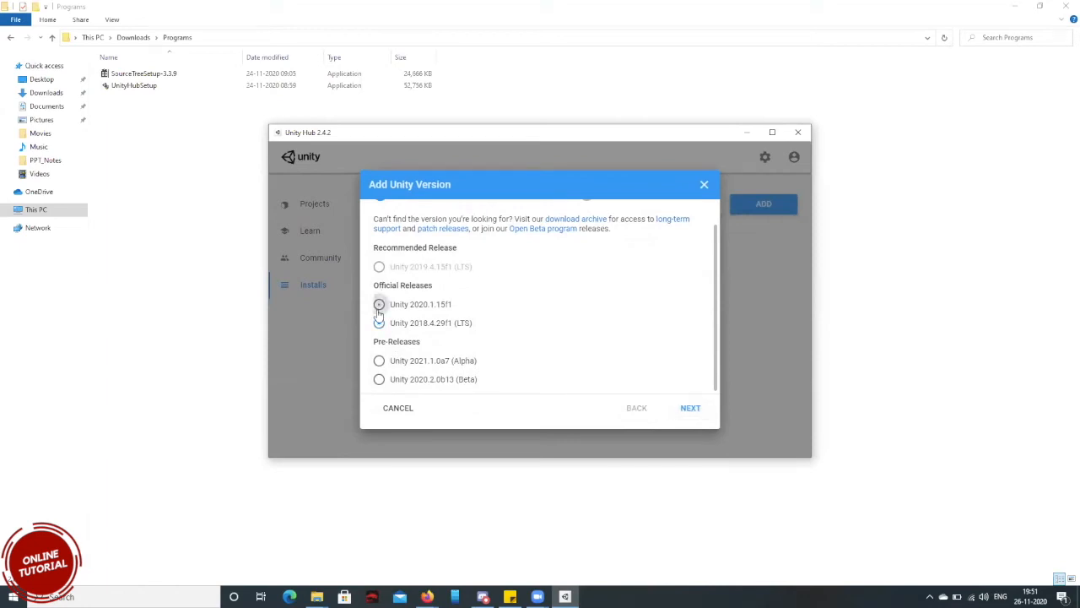
{"action": "left_click", "coordinate": [688, 408]}
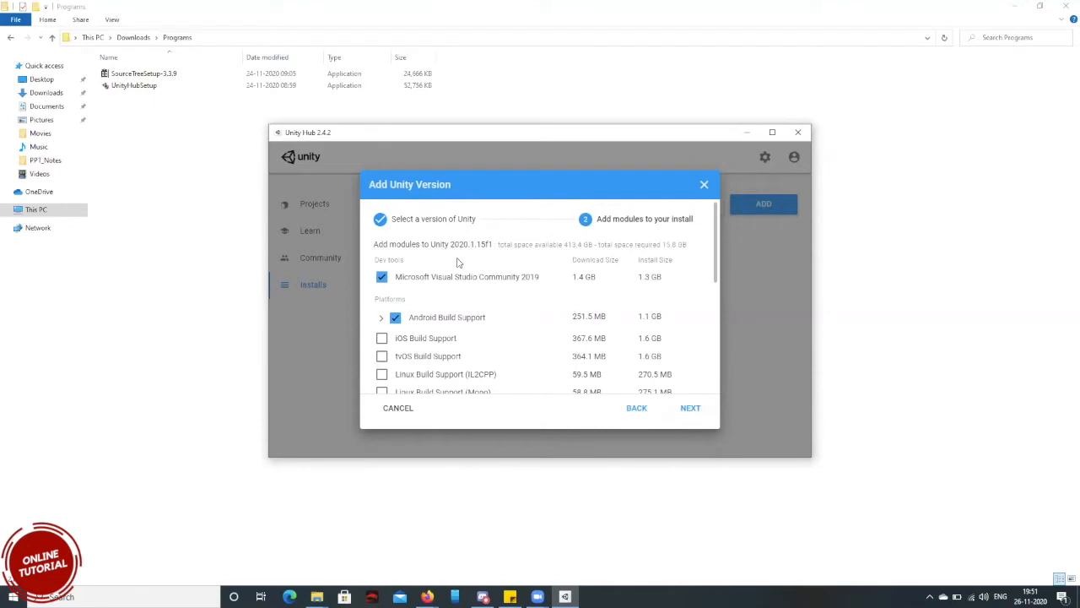
{"action": "left_click", "coordinate": [637, 411]}
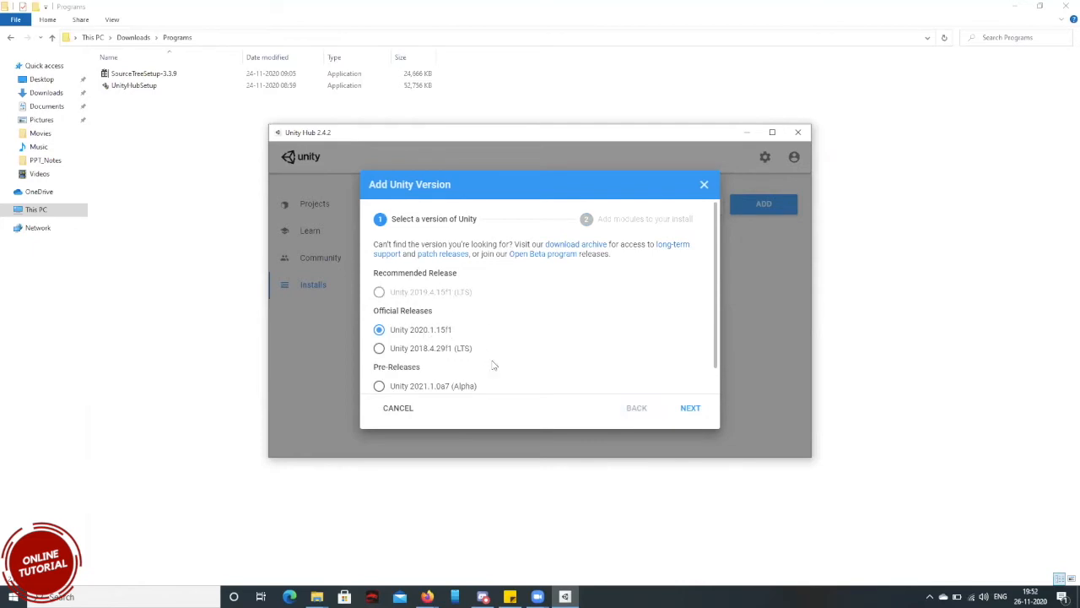
{"action": "left_click", "coordinate": [690, 407]}
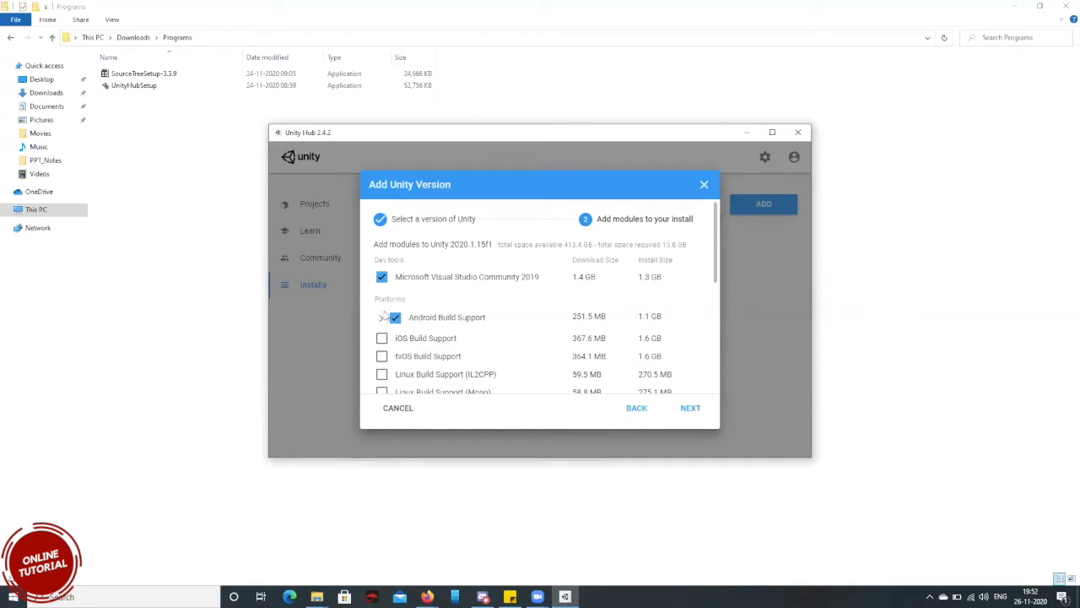
Exclude Microsoft Visual Studio Community 2019 from the install's modules, and toggle the Documentation module off and back on.
{"action": "left_click", "coordinate": [381, 279]}
{"action": "scroll", "coordinate": [381, 283], "scroll_direction": "down", "scroll_amount": 5}
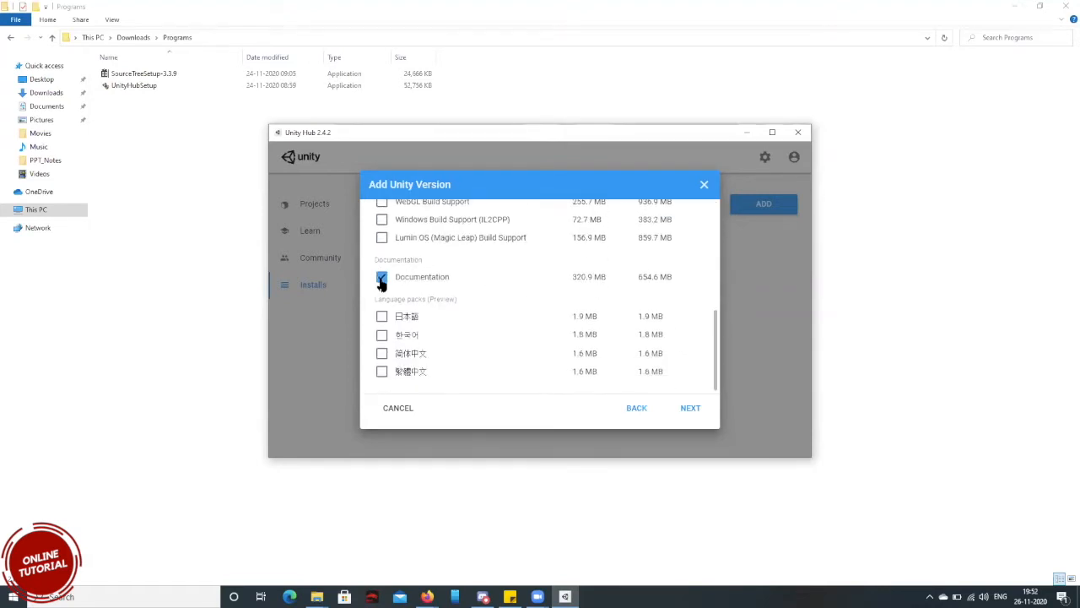
{"action": "left_click", "coordinate": [380, 281]}
{"action": "left_click", "coordinate": [384, 281]}
{"action": "scroll", "coordinate": [384, 281], "scroll_direction": "up", "scroll_amount": 4}
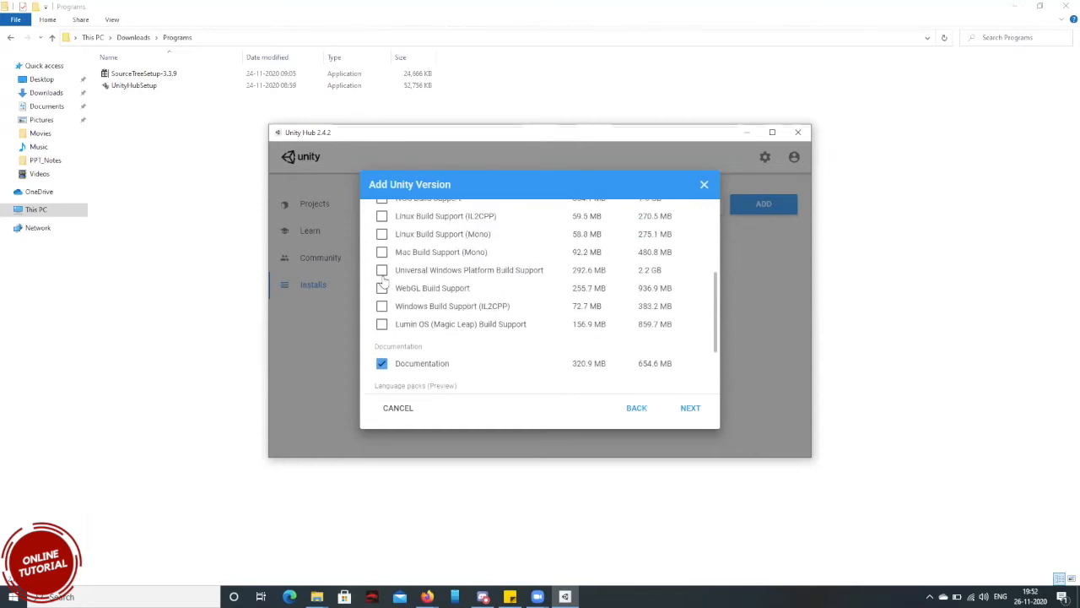
{"action": "scroll", "coordinate": [383, 281], "scroll_direction": "down", "scroll_amount": 4}
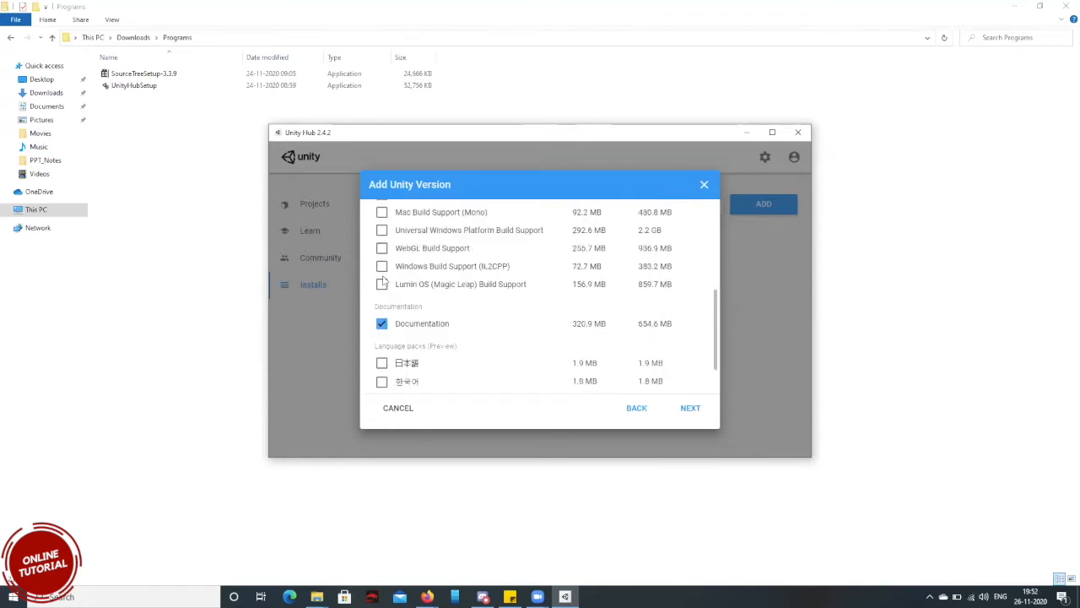
{"action": "left_click", "coordinate": [382, 298]}
{"action": "left_click", "coordinate": [382, 298]}
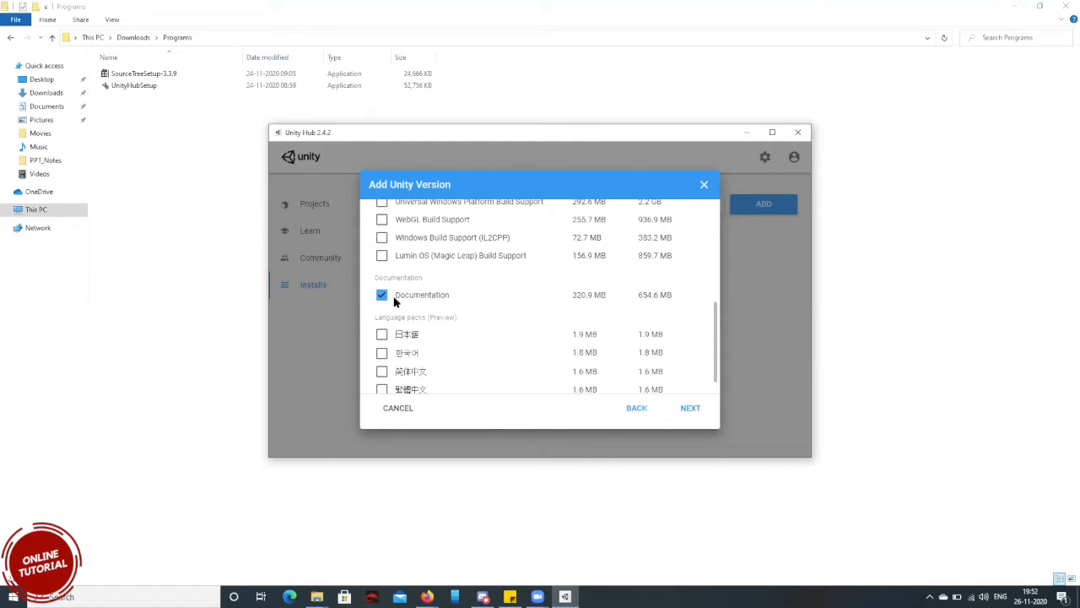
Review the modules offered for Unity 2020.1.15f1, from the dev tools and platforms to the language packs.
{"action": "scroll", "coordinate": [384, 298], "scroll_direction": "up", "scroll_amount": 5}
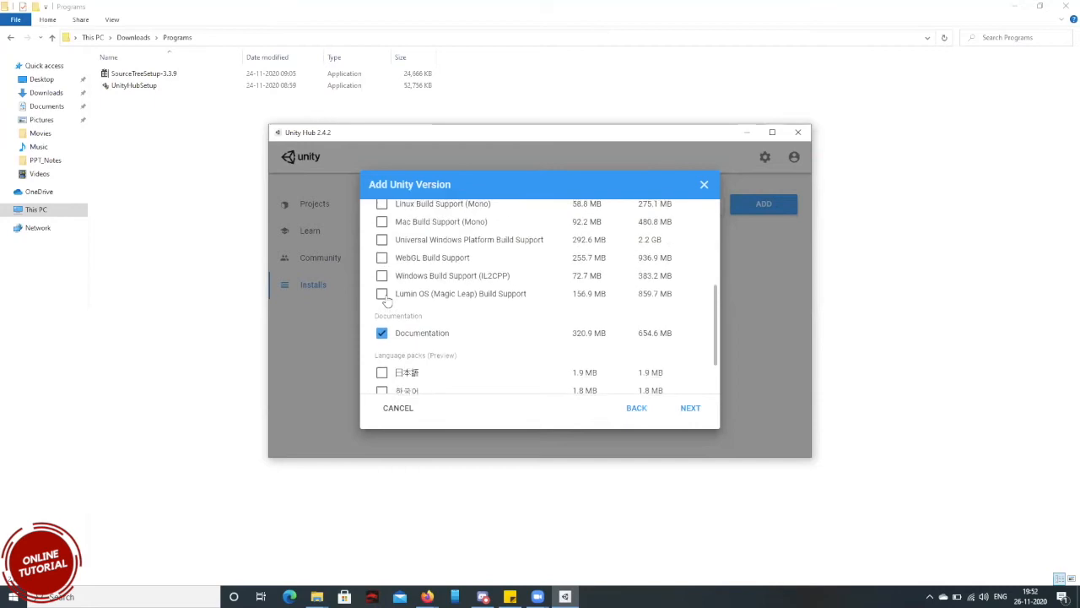
{"action": "scroll", "coordinate": [384, 302], "scroll_direction": "up", "scroll_amount": 2}
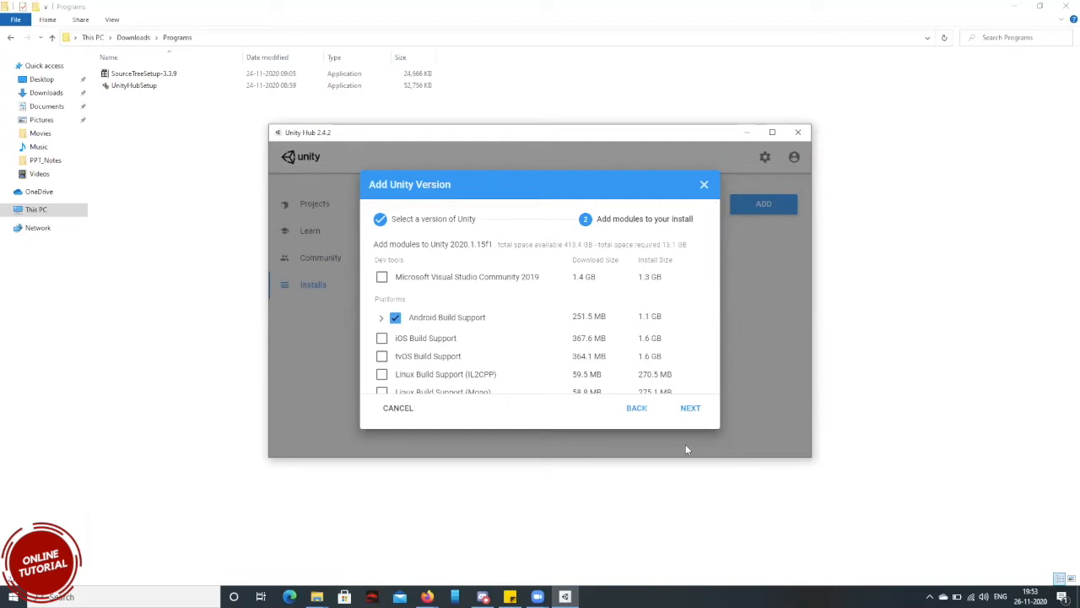
{"action": "scroll", "coordinate": [609, 357], "scroll_direction": "down", "scroll_amount": 3}
{"action": "scroll", "coordinate": [609, 357], "scroll_direction": "down", "scroll_amount": 1}
{"action": "scroll", "coordinate": [609, 357], "scroll_direction": "down", "scroll_amount": 3}
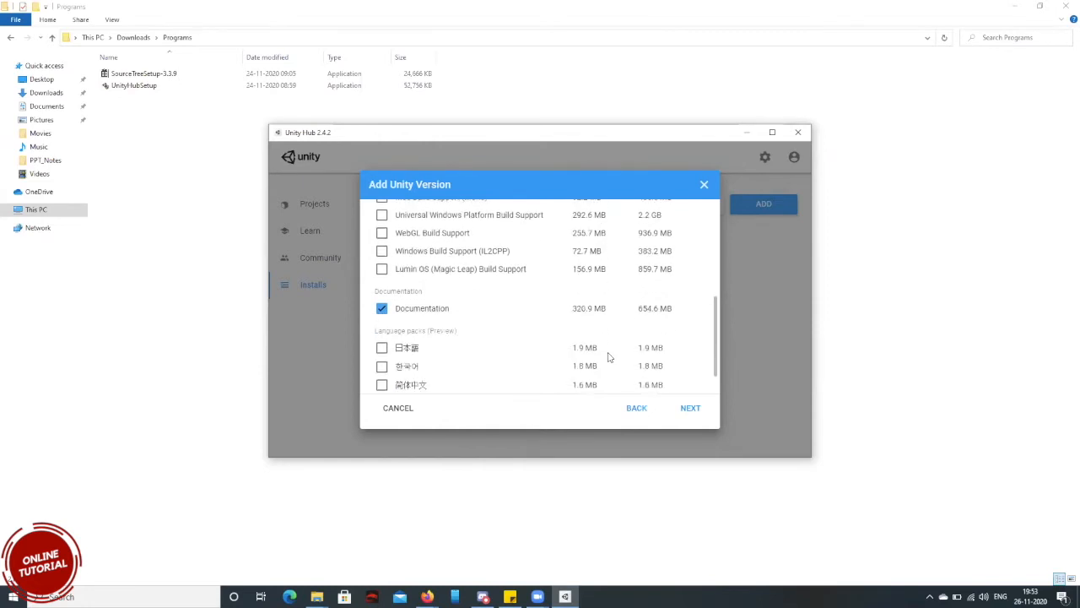
{"action": "scroll", "coordinate": [609, 357], "scroll_direction": "up", "scroll_amount": 10}
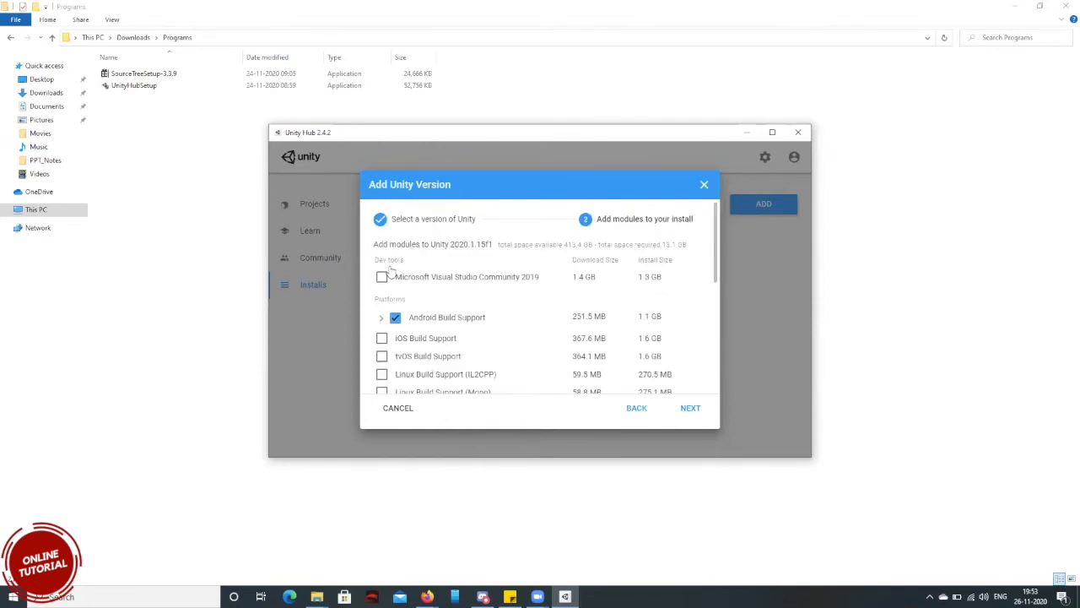
{"action": "left_click", "coordinate": [381, 277]}
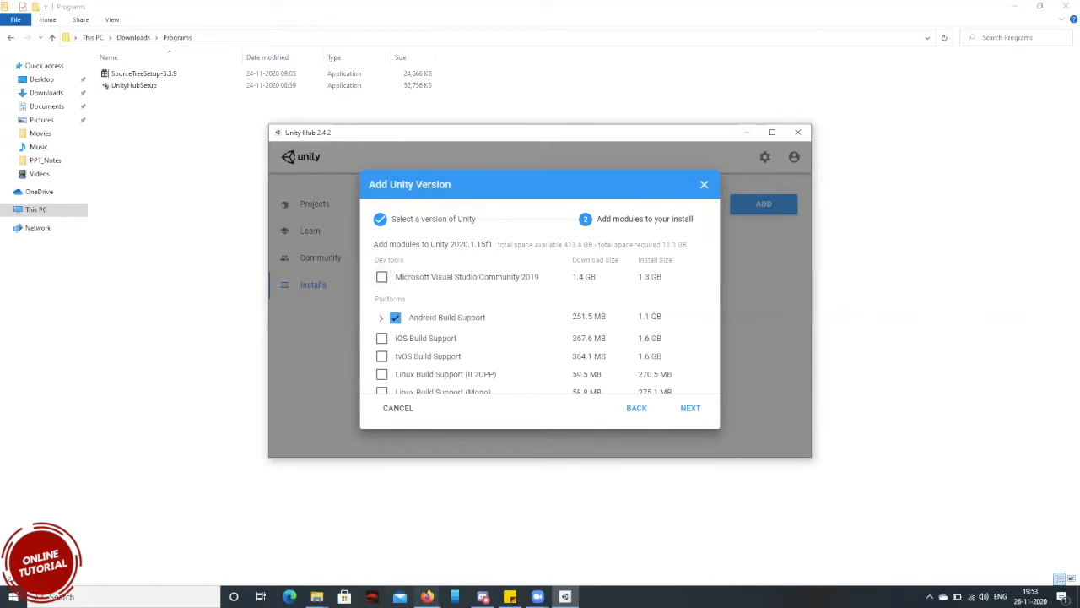
Switch to Firefox and search the web for "monobehaviour download" in a new tab.
{"action": "left_click", "coordinate": [427, 596]}
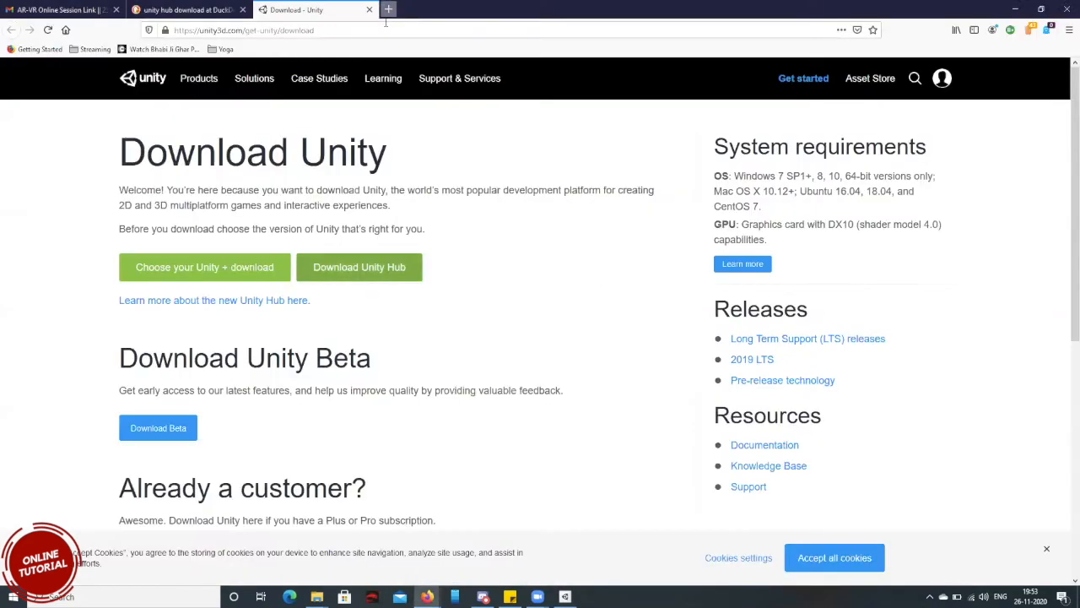
{"action": "key", "text": "ctrl+t"}
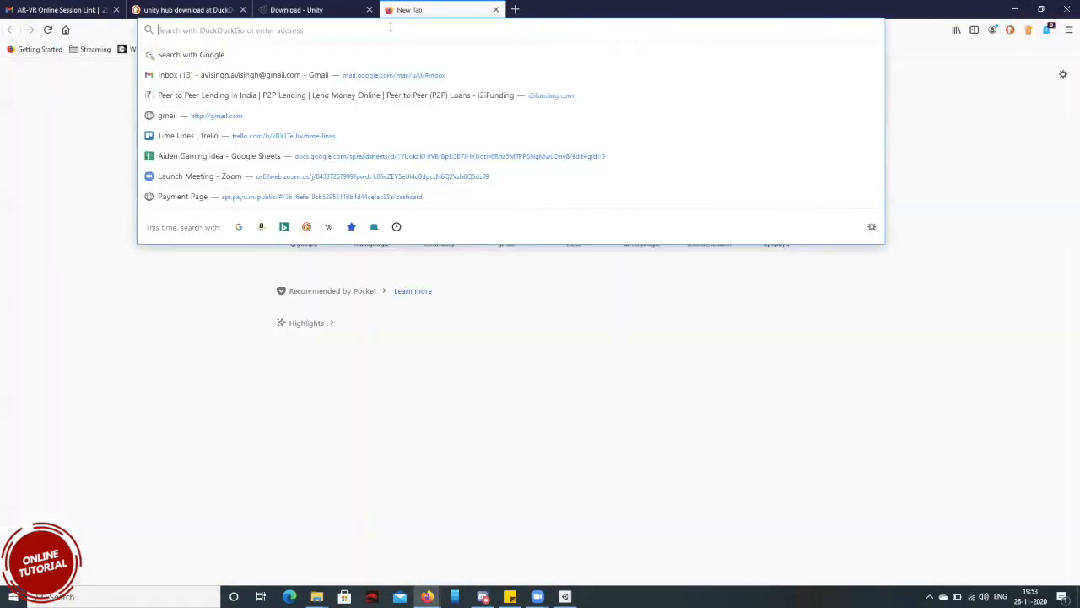
{"action": "type", "text": "mac"}
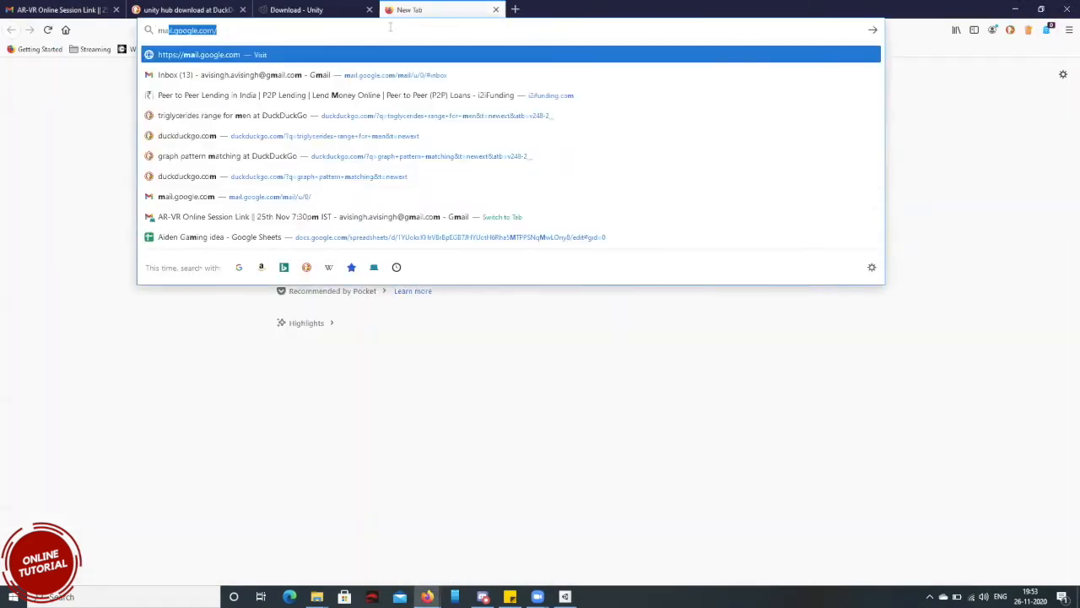
{"action": "key", "text": "BackSpace"}
{"action": "key", "text": "BackSpace"}
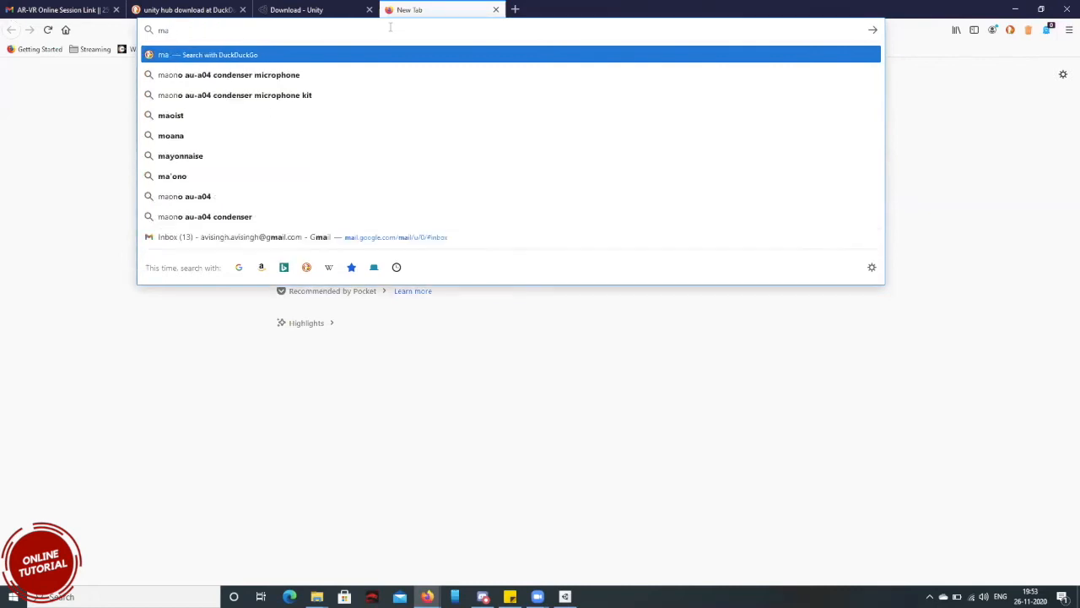
{"action": "type", "text": "onobah"}
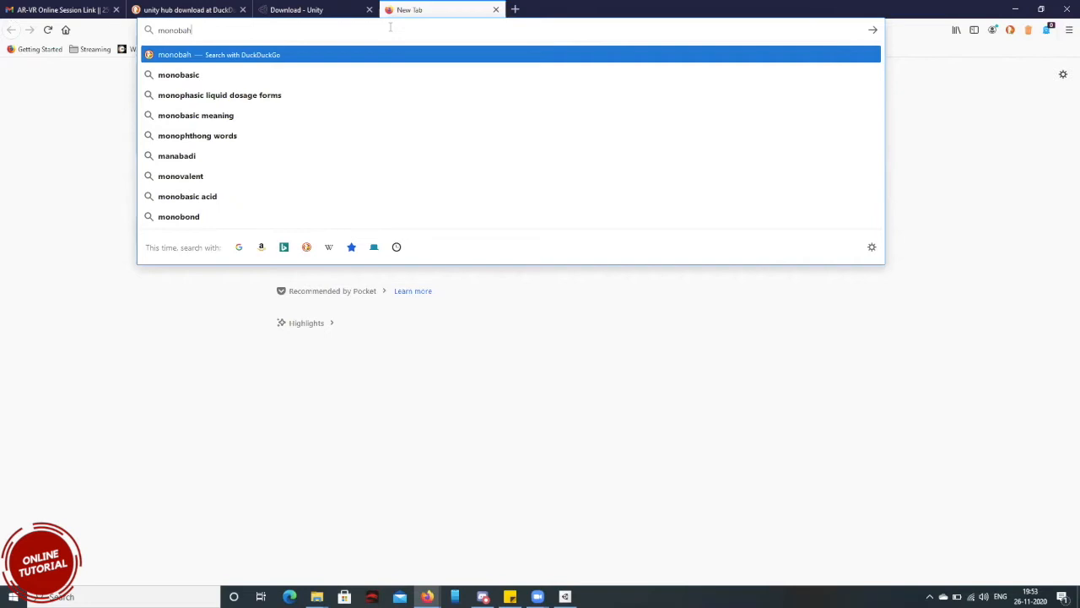
{"action": "type", "text": "viou"}
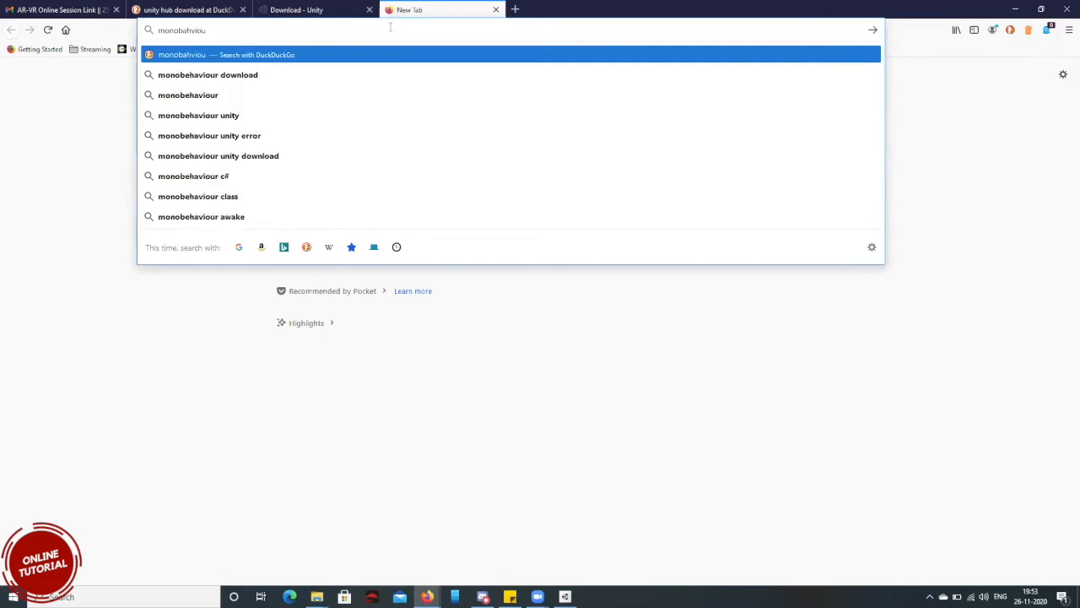
{"action": "key", "text": "Down"}
{"action": "key", "text": "Return"}
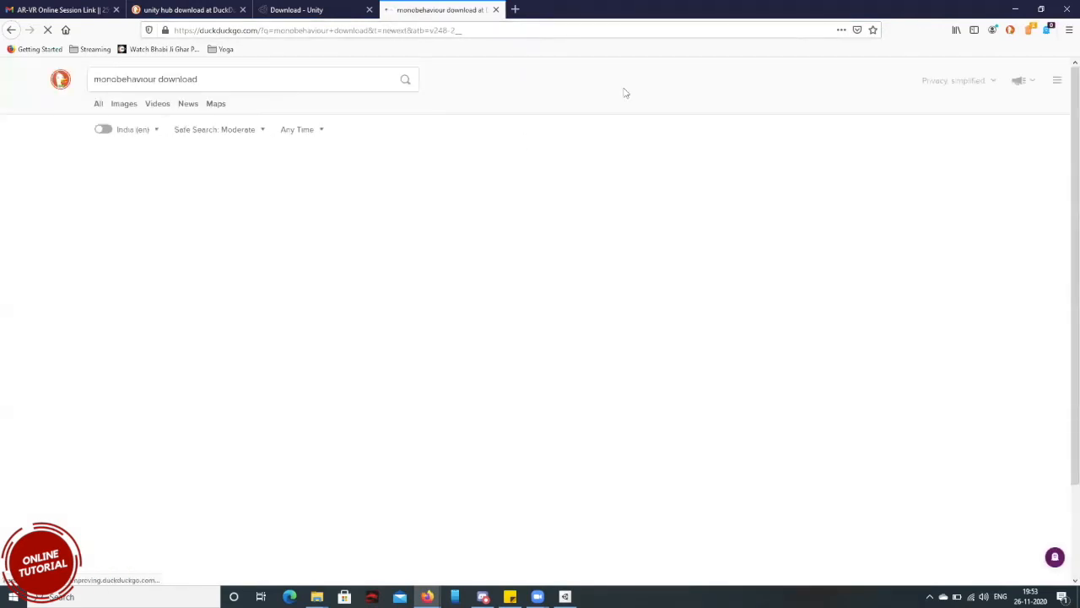
Look at the MonoDevelop download page and Unity's MonoBehaviour scripting reference from the search results, returning to the results after each.
{"action": "left_click", "coordinate": [186, 165]}
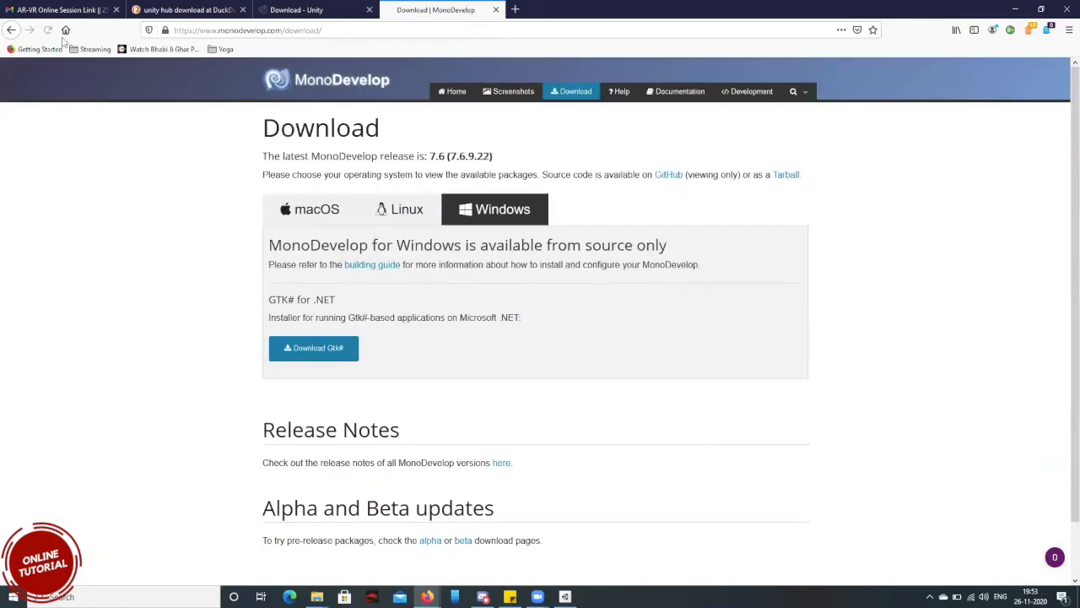
{"action": "left_click", "coordinate": [11, 30]}
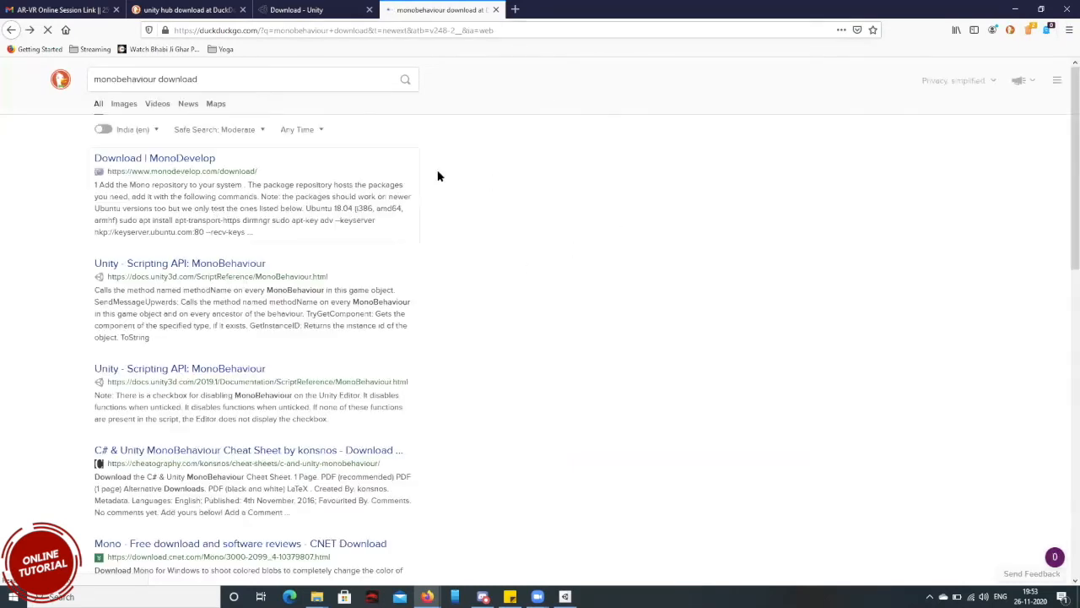
{"action": "left_click", "coordinate": [198, 261]}
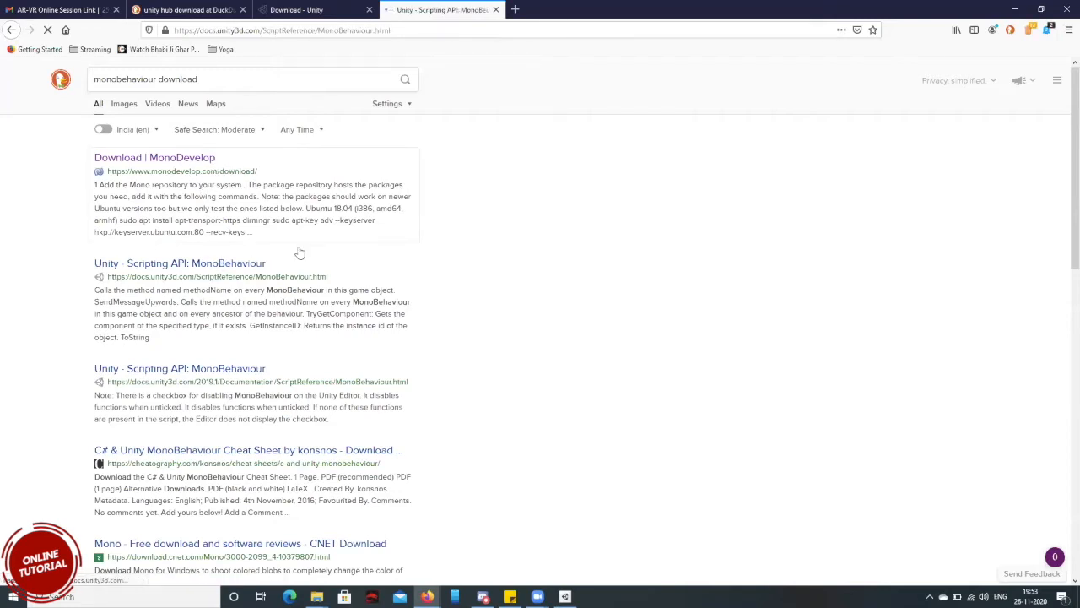
{"action": "scroll", "coordinate": [306, 256], "scroll_direction": "down", "scroll_amount": 3}
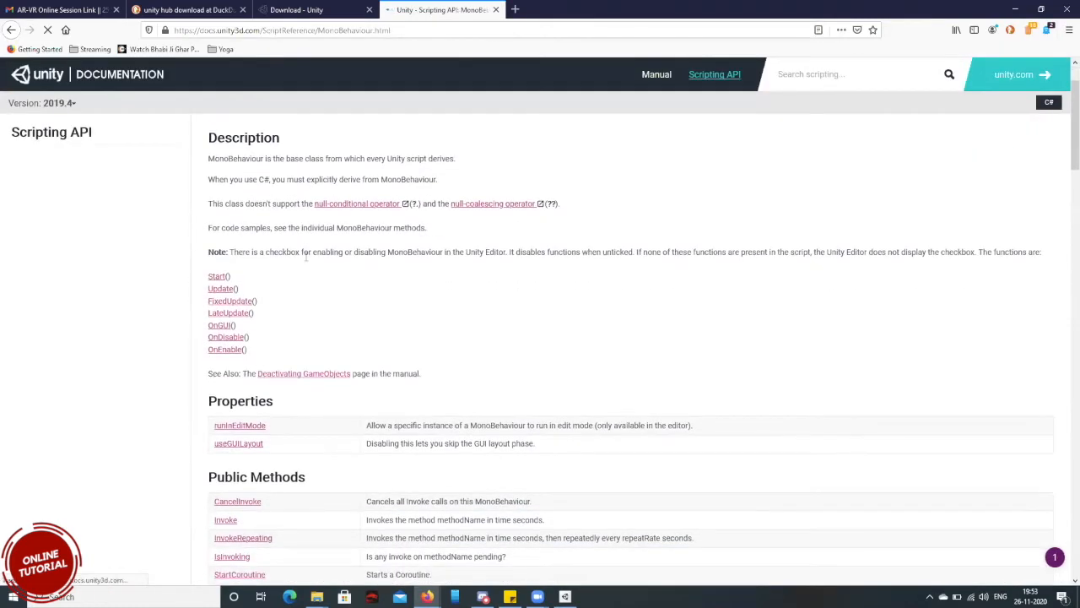
{"action": "scroll", "coordinate": [305, 256], "scroll_direction": "down", "scroll_amount": 3}
{"action": "scroll", "coordinate": [305, 255], "scroll_direction": "up", "scroll_amount": 5}
{"action": "scroll", "coordinate": [62, 150], "scroll_direction": "up", "scroll_amount": 3}
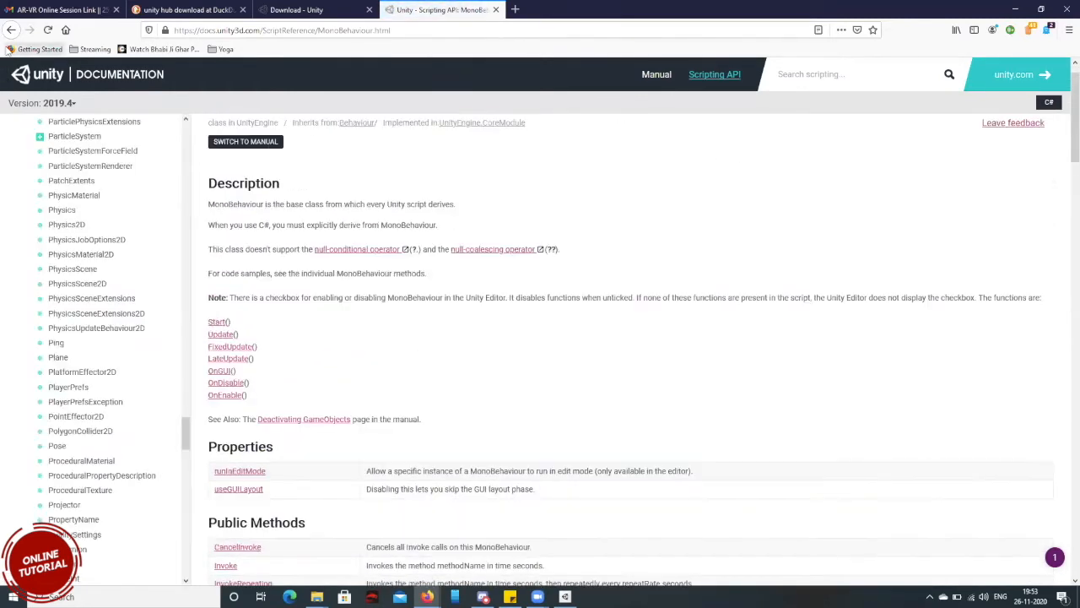
{"action": "left_click", "coordinate": [10, 29]}
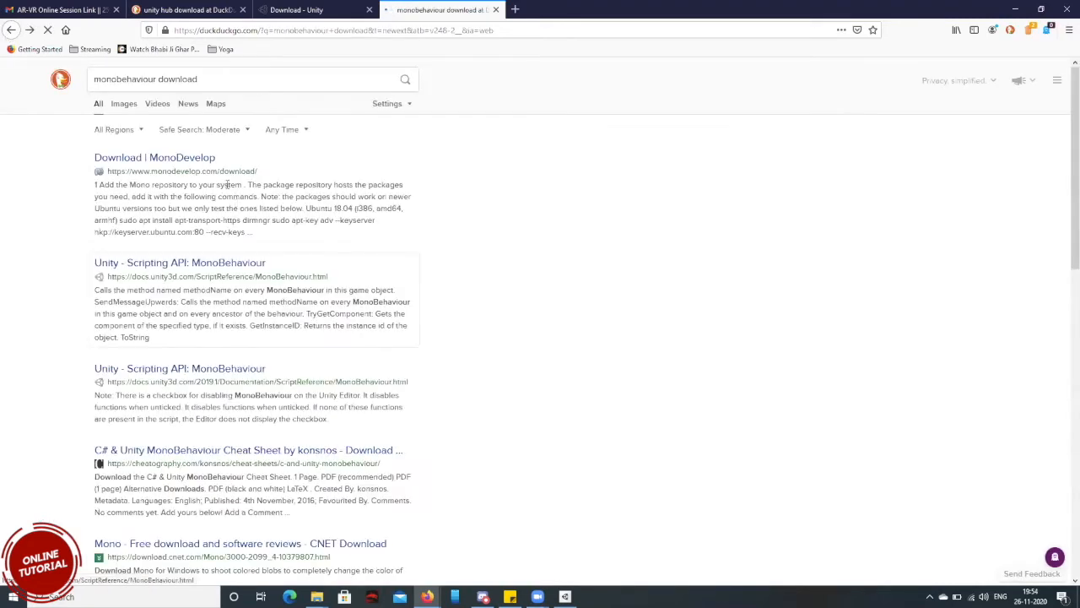
Open the MonoDevelop download page in a separate tab, view it, and look through the remaining search results.
{"action": "middle_click", "coordinate": [188, 160]}
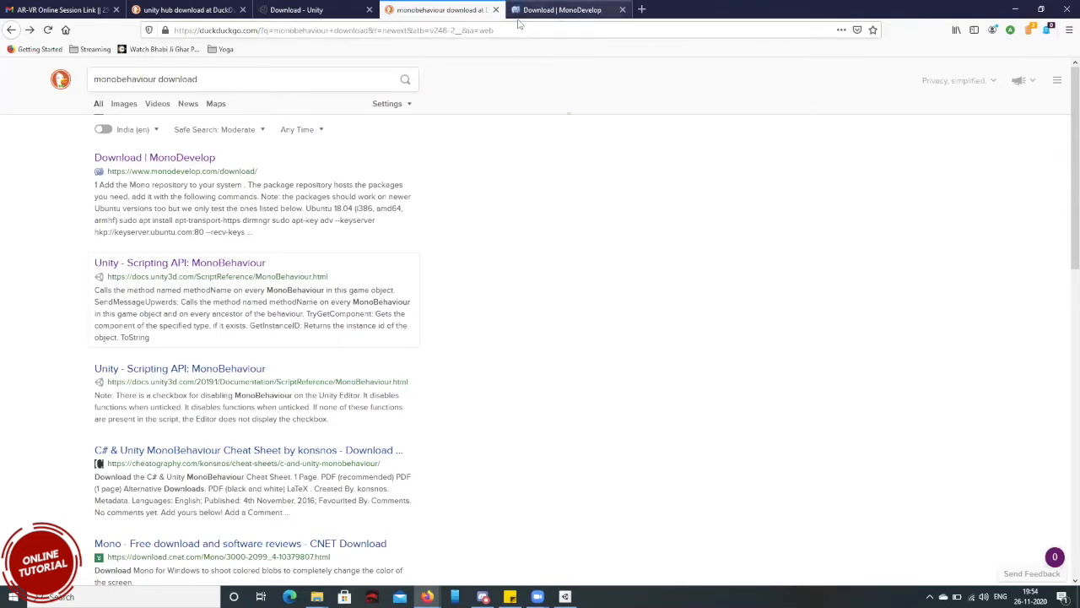
{"action": "left_click", "coordinate": [549, 10]}
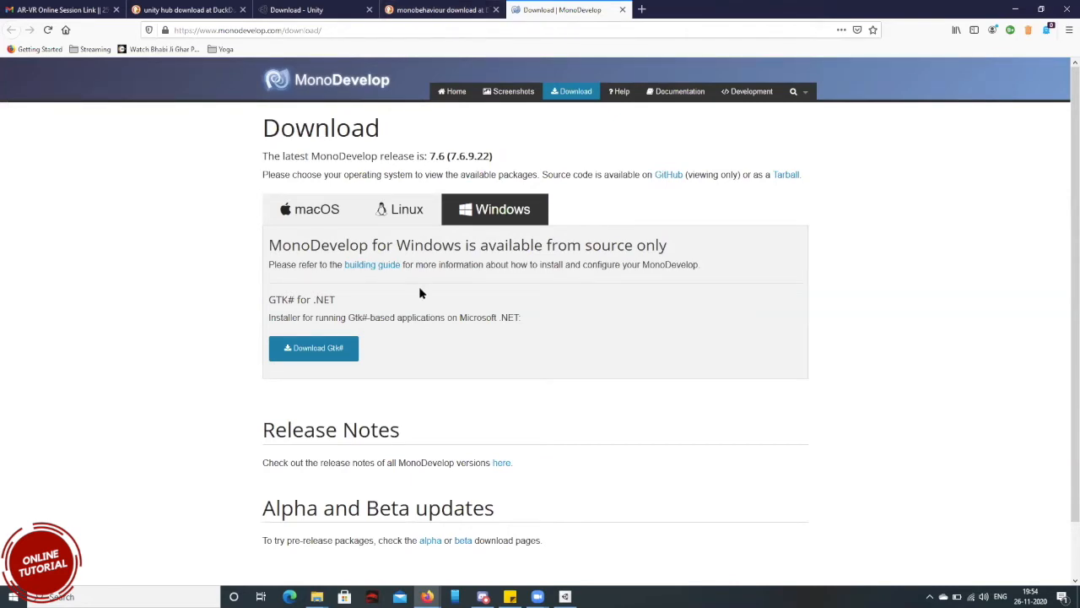
{"action": "left_click", "coordinate": [423, 11]}
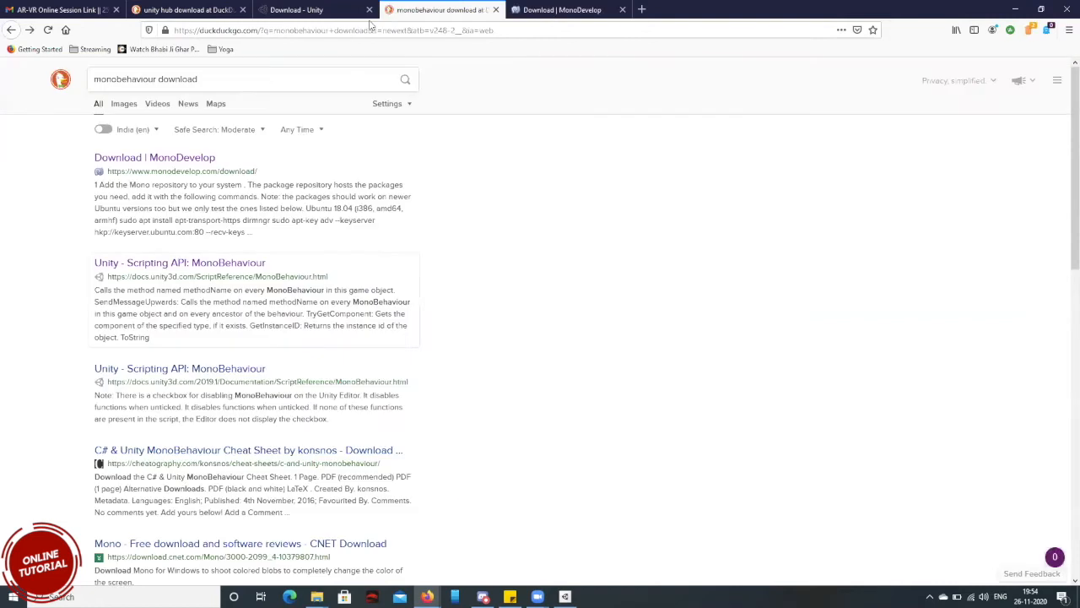
{"action": "scroll", "coordinate": [330, 352], "scroll_direction": "down", "scroll_amount": 1}
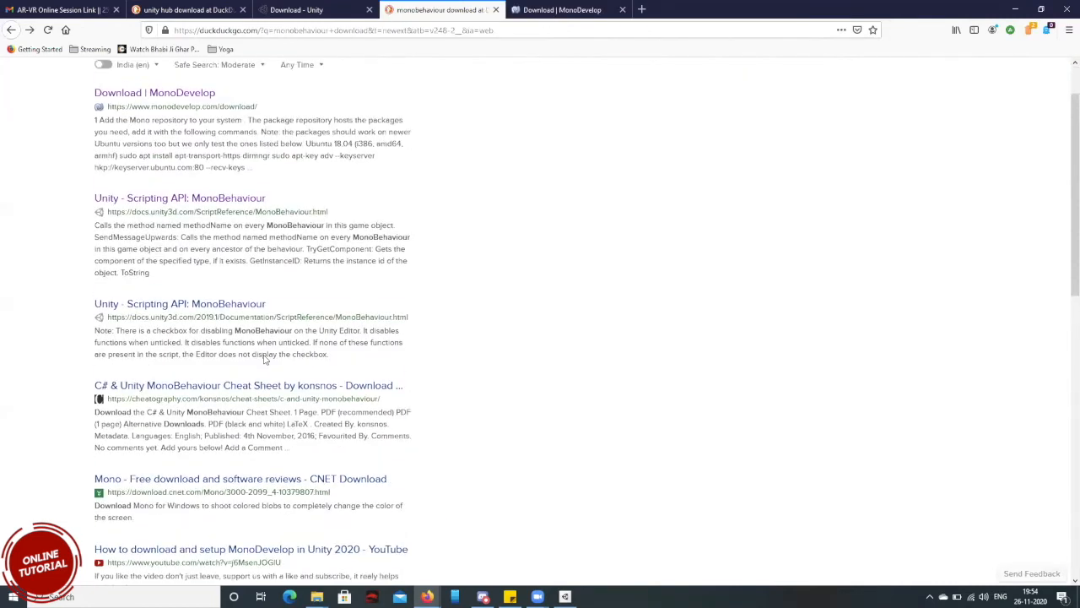
{"action": "scroll", "coordinate": [265, 357], "scroll_direction": "up", "scroll_amount": 2}
Search the web for "download monobehaviour for unity" and open the MonoDevelop download result in a new tab.
{"action": "double_click", "coordinate": [186, 79]}
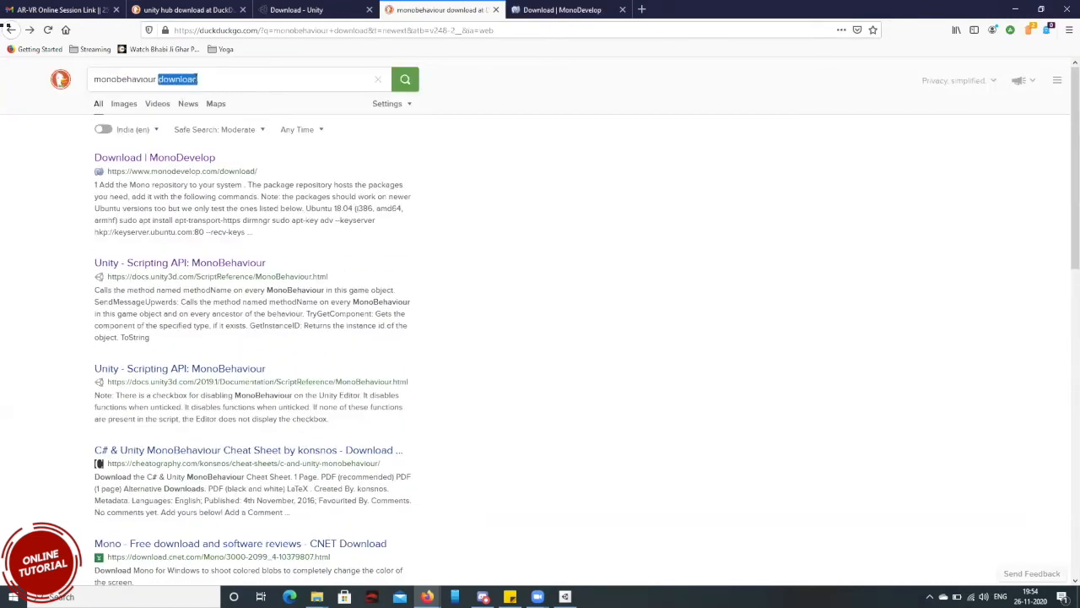
{"action": "type", "text": "for unity"}
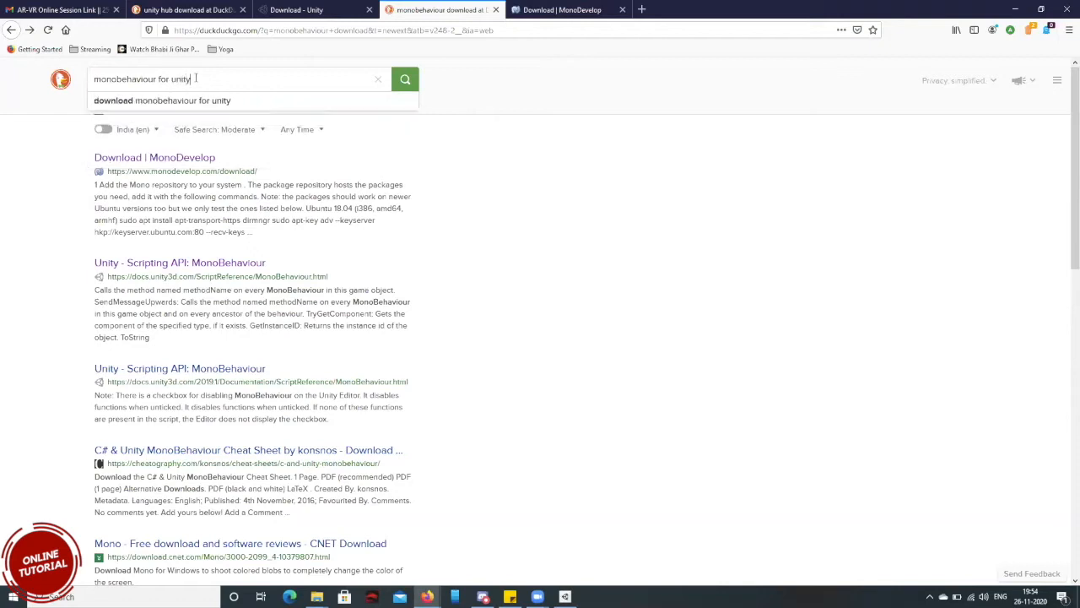
{"action": "key", "text": "Down"}
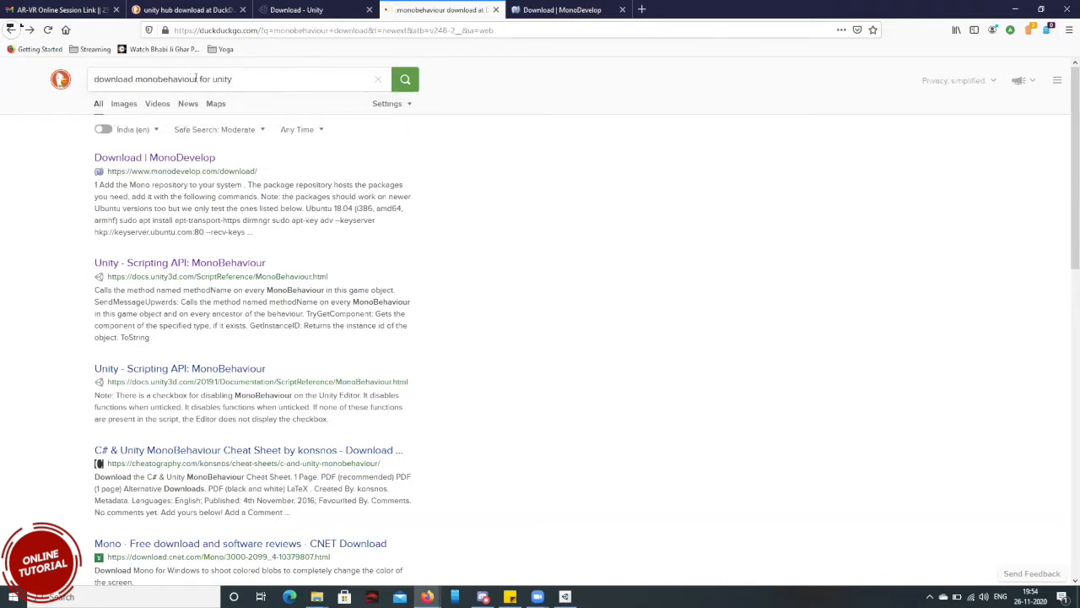
{"action": "key", "text": "Return"}
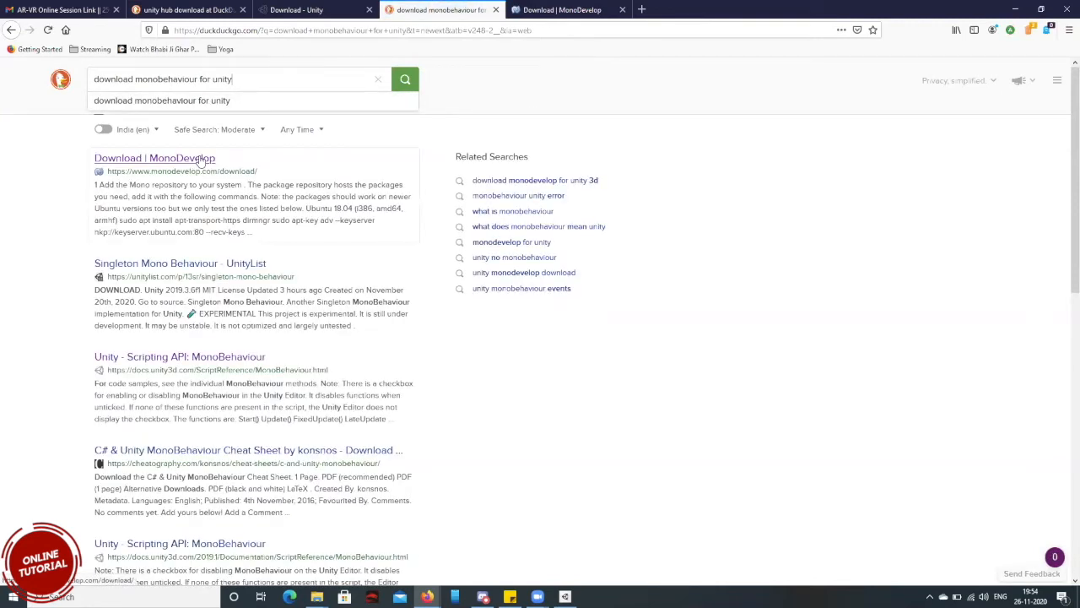
{"action": "middle_click", "coordinate": [200, 159]}
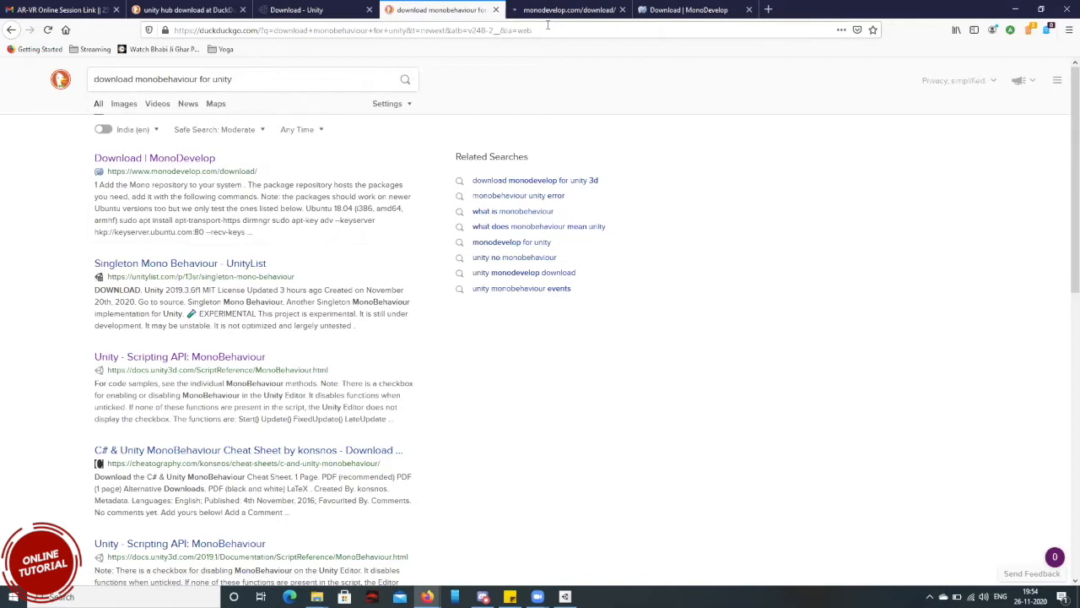
Switch back to Unity Hub, abandon adding the Unity version, and close the Hub.
{"action": "left_click", "coordinate": [1007, 10]}
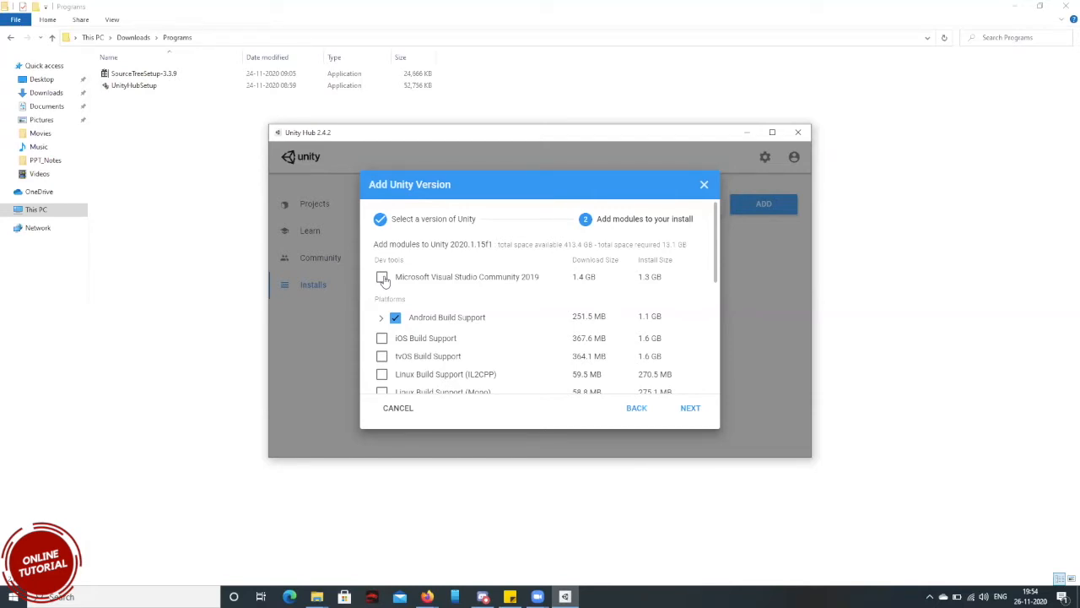
{"action": "left_click", "coordinate": [639, 407]}
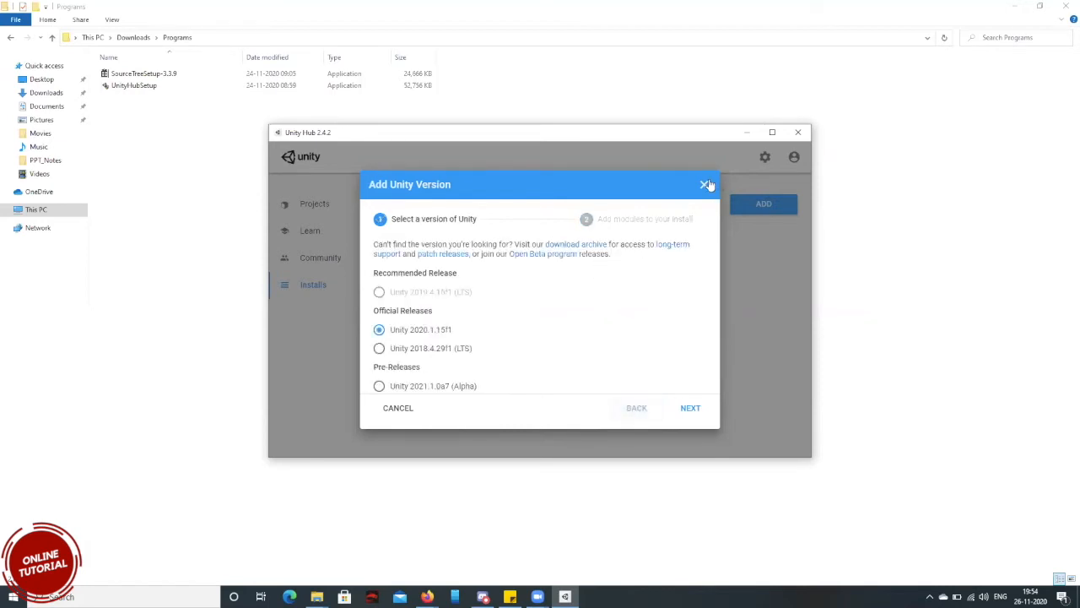
{"action": "left_click", "coordinate": [705, 185]}
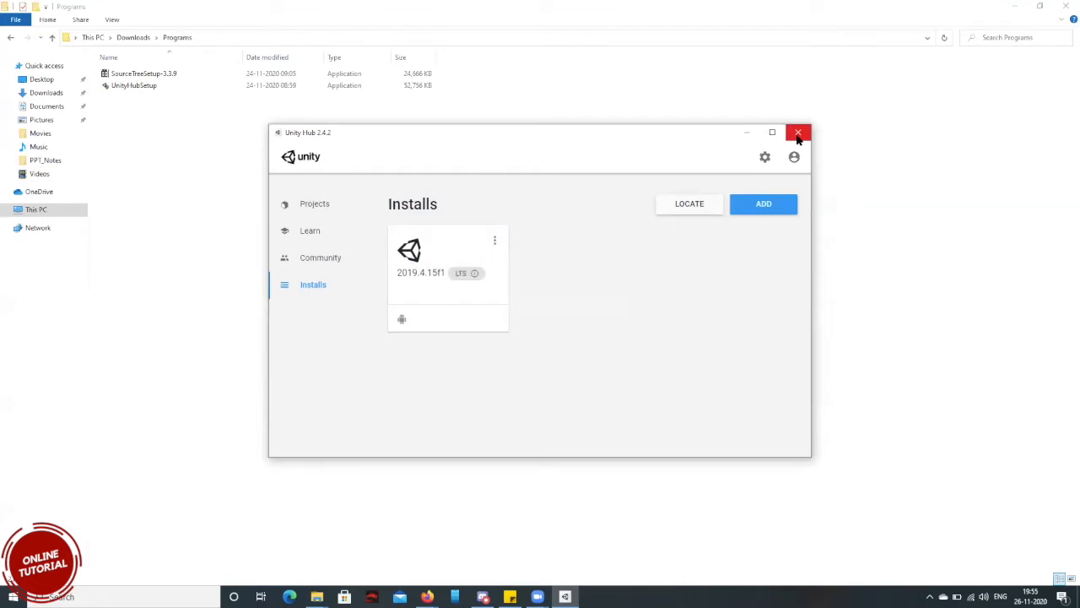
{"action": "left_click", "coordinate": [799, 135]}
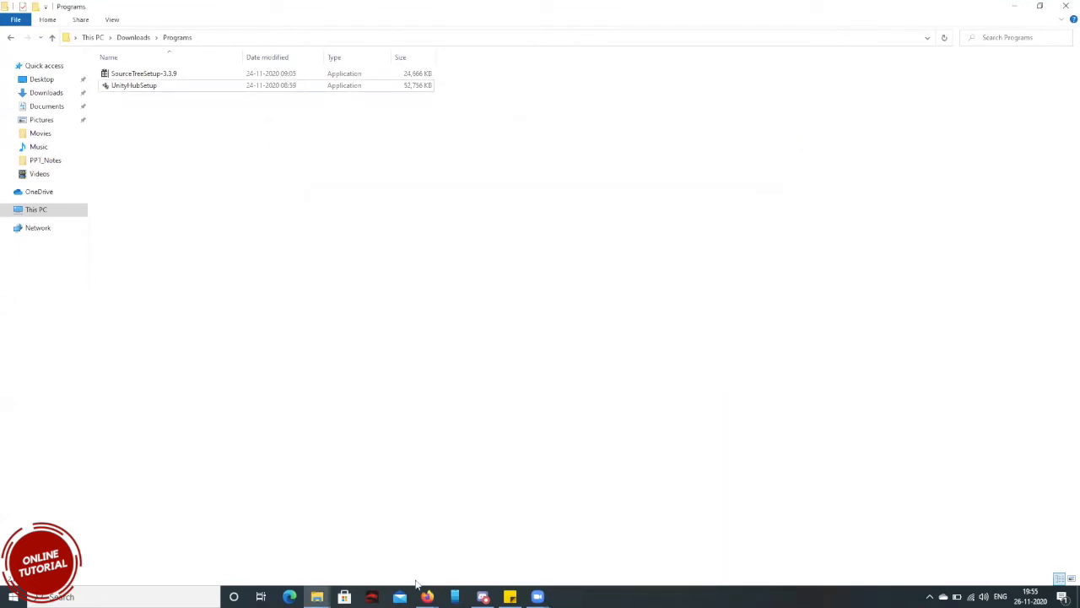
Find Unity Hub with the Windows search for "unity", launch it to view the projects list, and close it.
{"action": "key", "text": "super"}
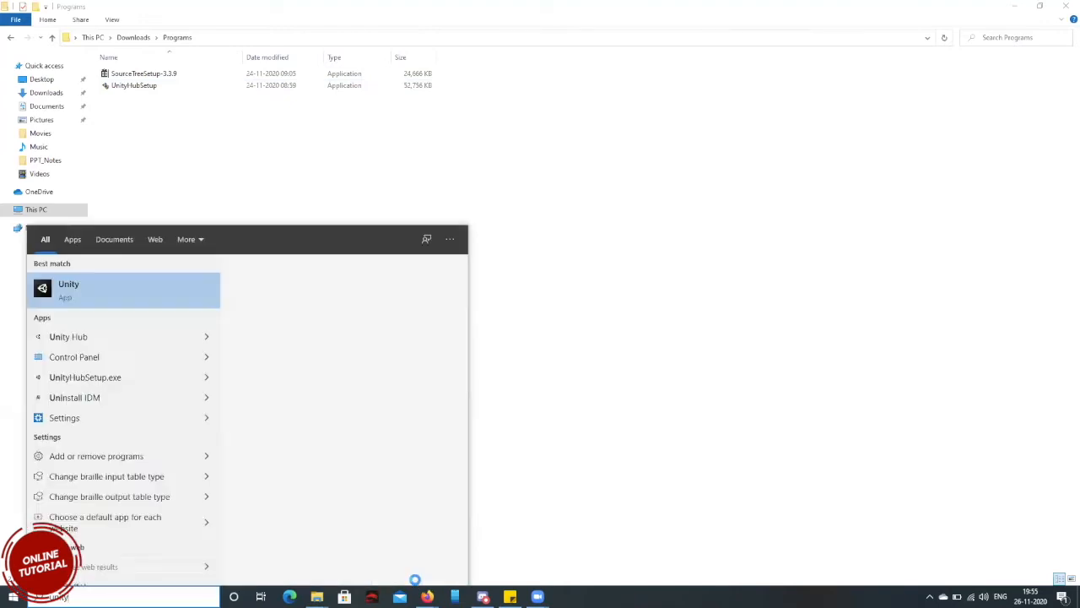
{"action": "key", "text": "Down"}
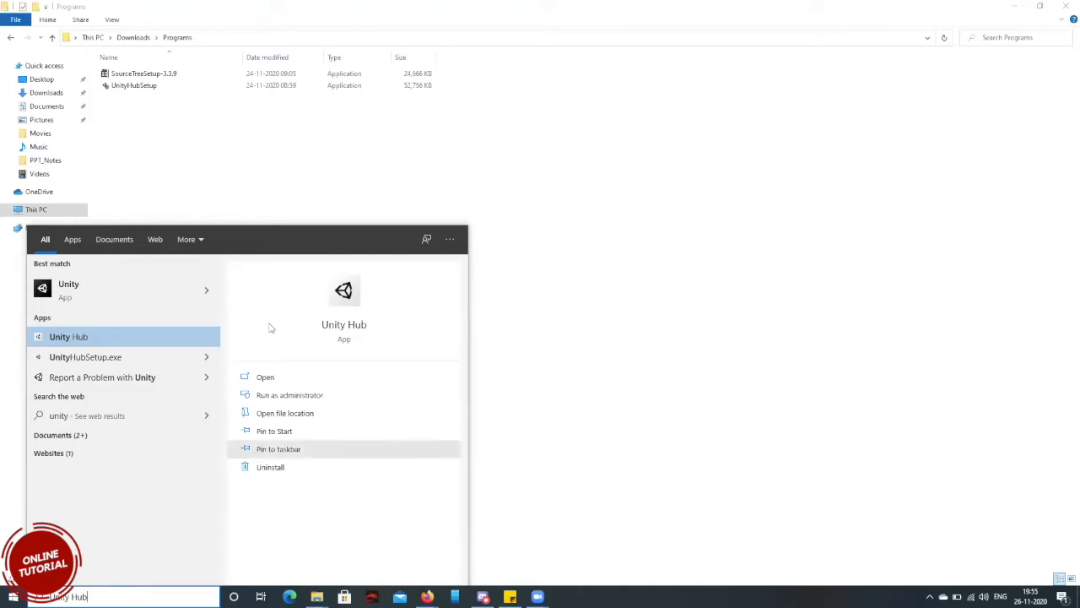
{"action": "left_click", "coordinate": [141, 282]}
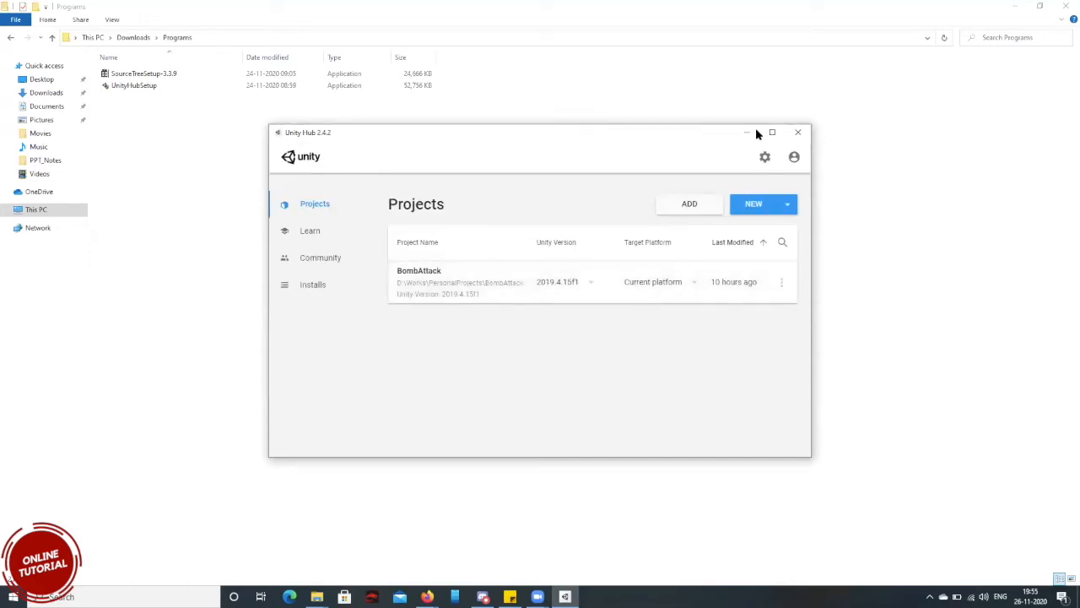
{"action": "left_click", "coordinate": [798, 133]}
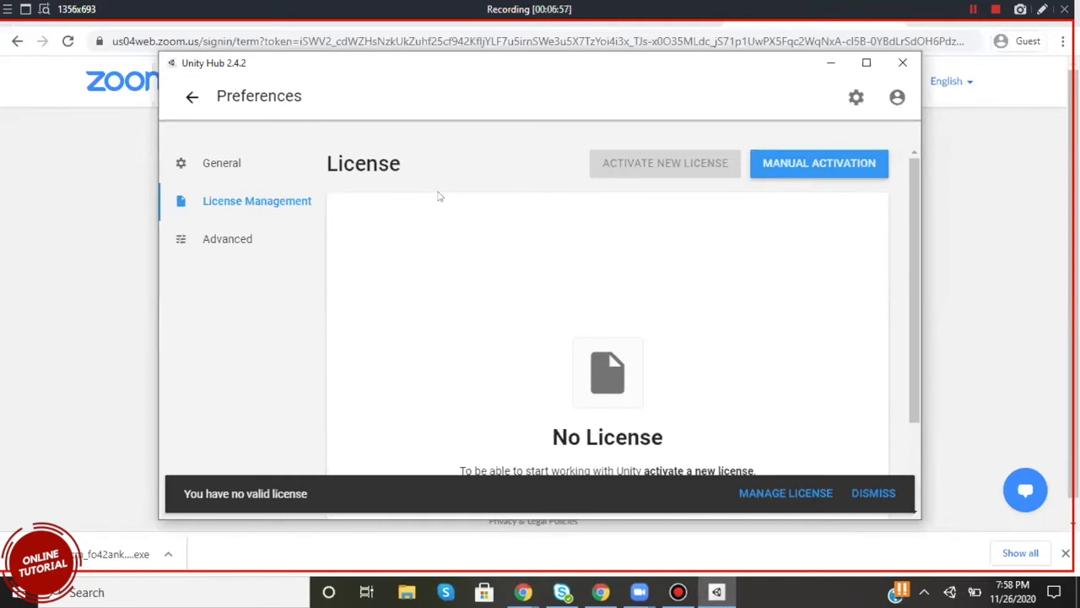
View the license management preferences, proceed from managing the license to login, and open the form for creating a Unity ID.
{"action": "scroll", "coordinate": [472, 211], "scroll_direction": "down", "scroll_amount": 1}
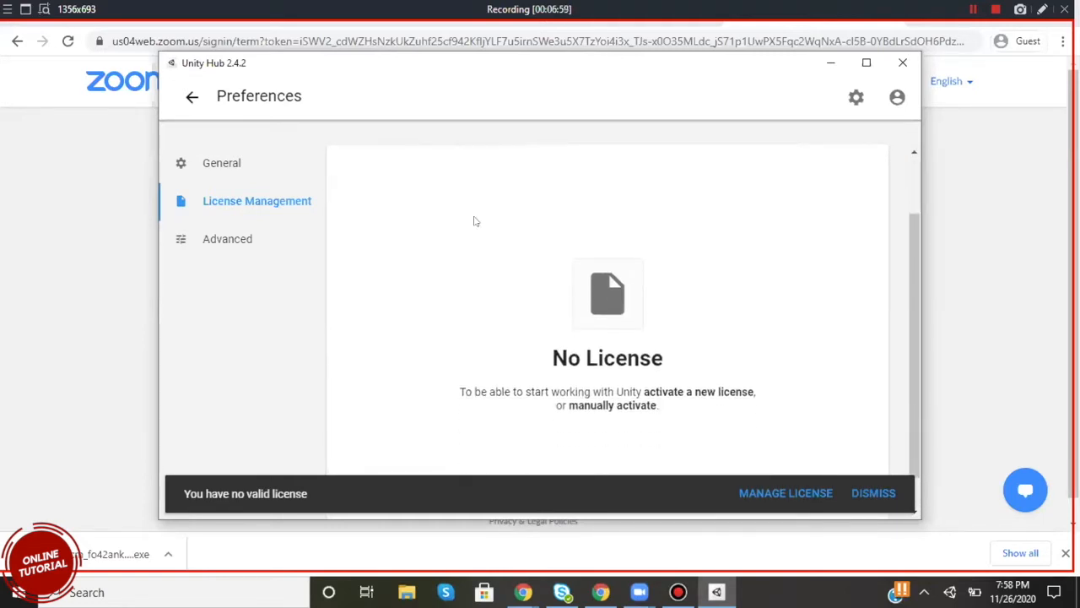
{"action": "scroll", "coordinate": [474, 221], "scroll_direction": "up", "scroll_amount": 1}
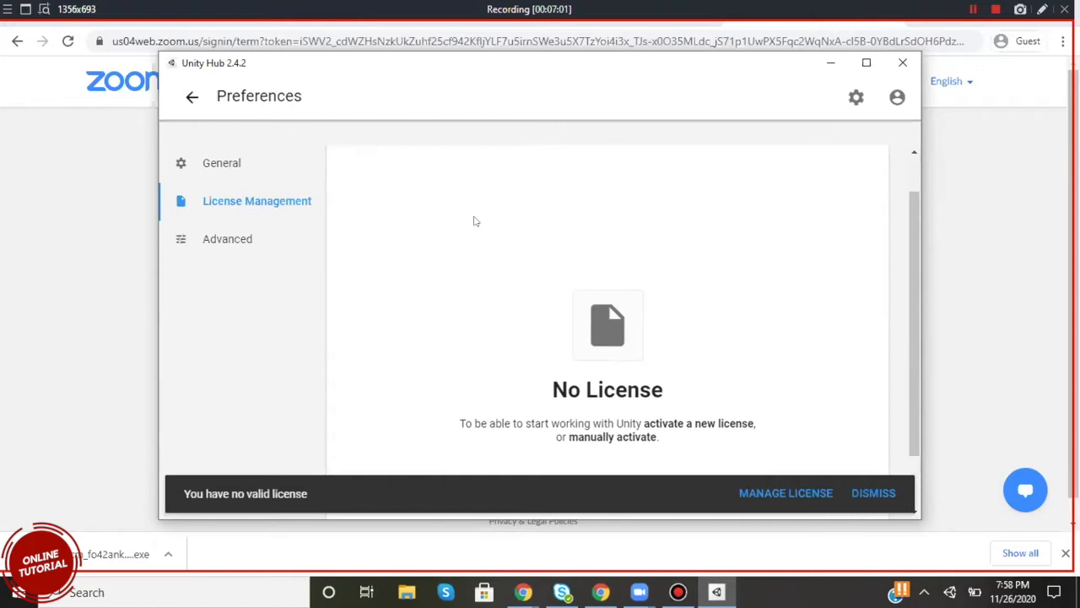
{"action": "scroll", "coordinate": [475, 221], "scroll_direction": "down", "scroll_amount": 1}
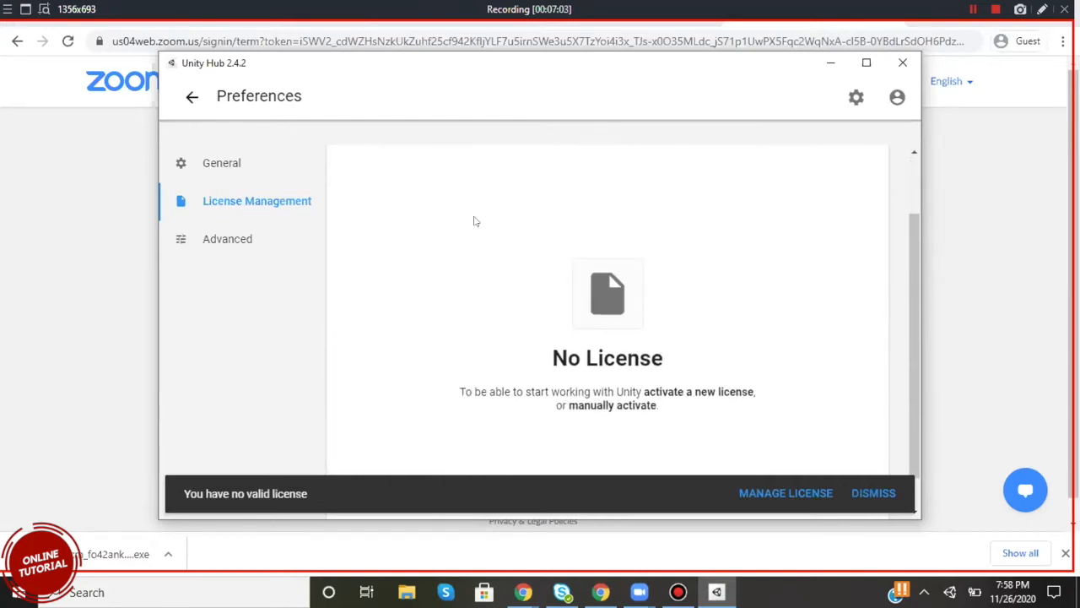
{"action": "left_click", "coordinate": [767, 499]}
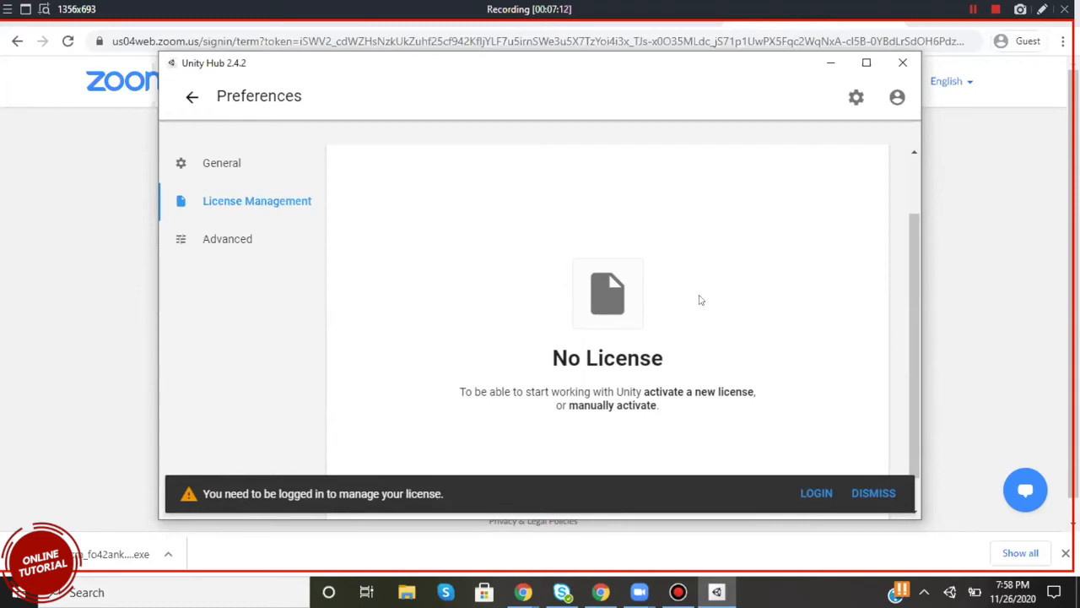
{"action": "left_click", "coordinate": [817, 493]}
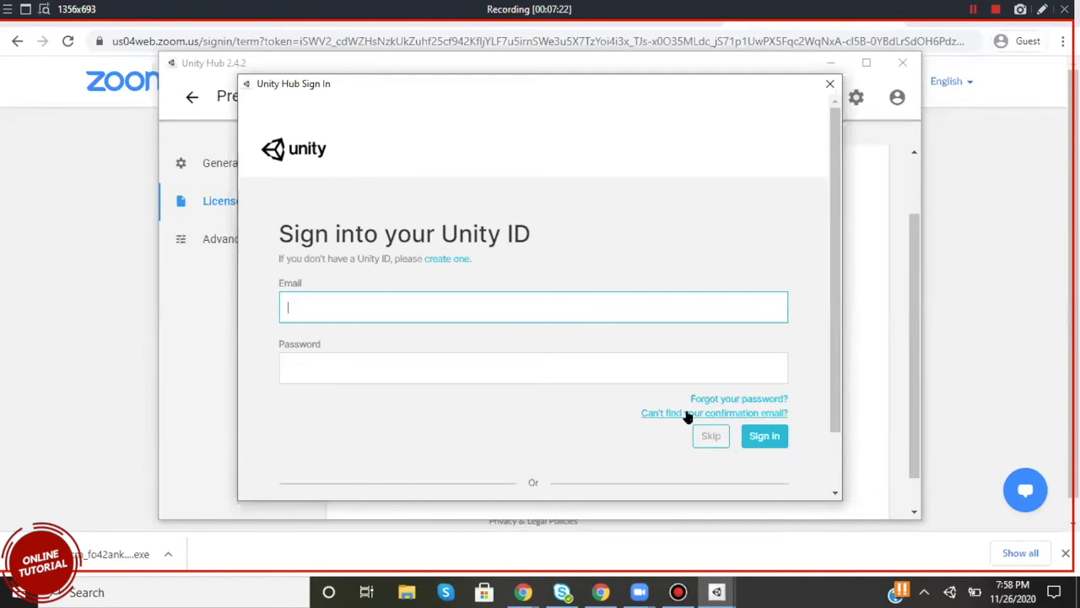
{"action": "left_click", "coordinate": [438, 261]}
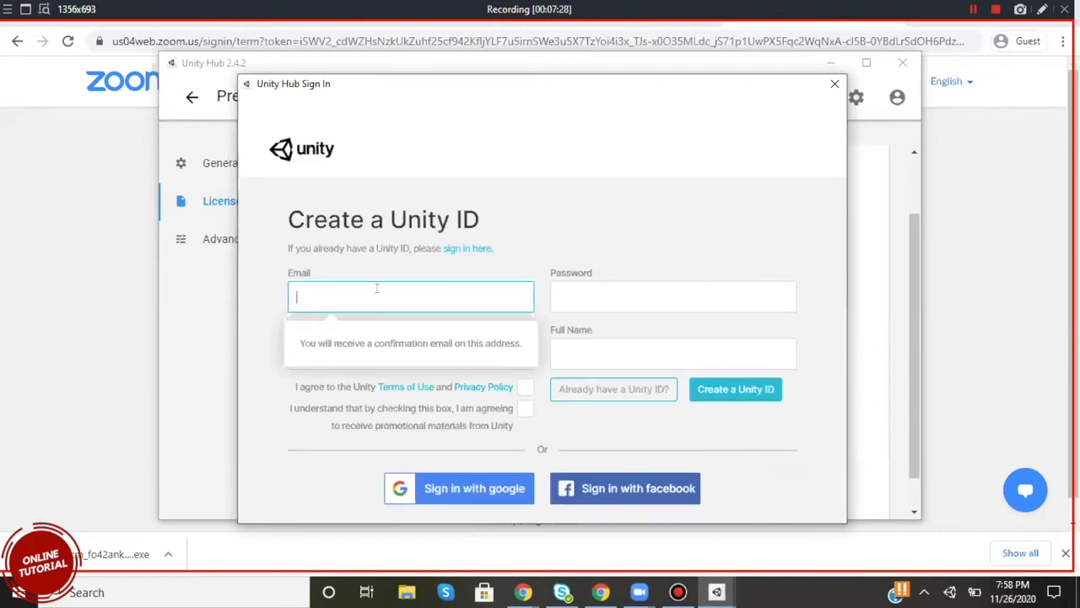
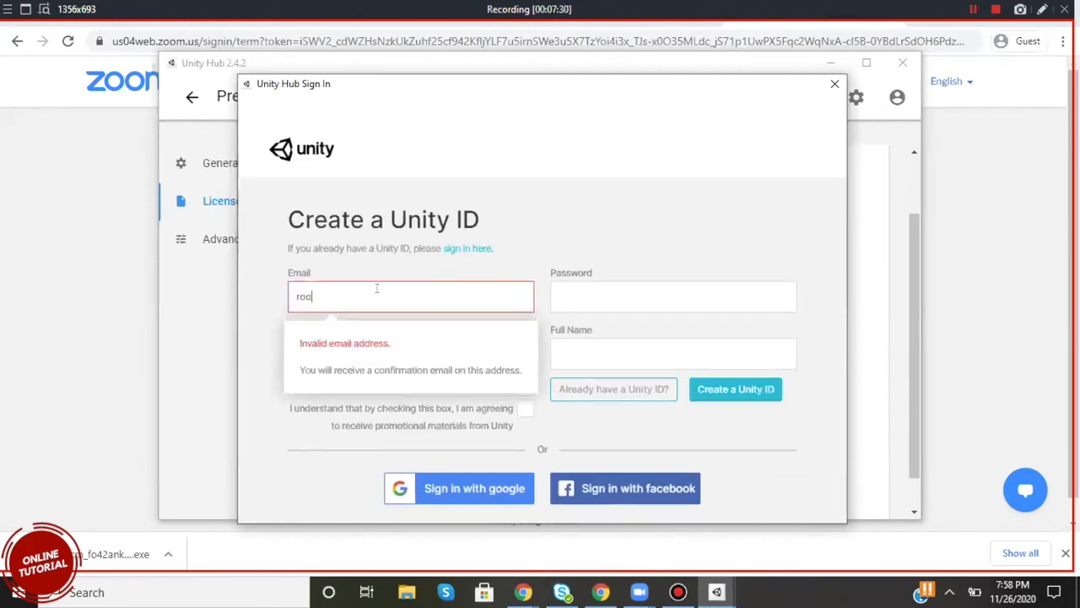
Enter the account e-mail and a password in the Unity ID creation form.
{"action": "left_click", "coordinate": [587, 295]}
{"action": "type", "text": "@••••••"}
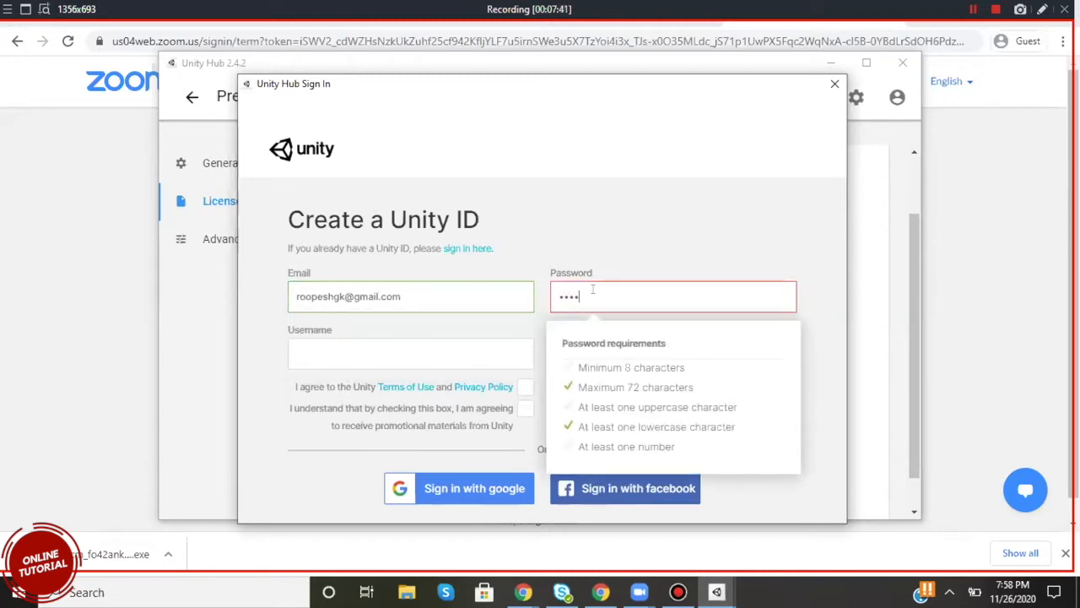
{"action": "type", "text": "123•"}
Fill in the username and full name, accept the terms of use and promotional materials, and submit the Unity ID form.
{"action": "left_click", "coordinate": [363, 350]}
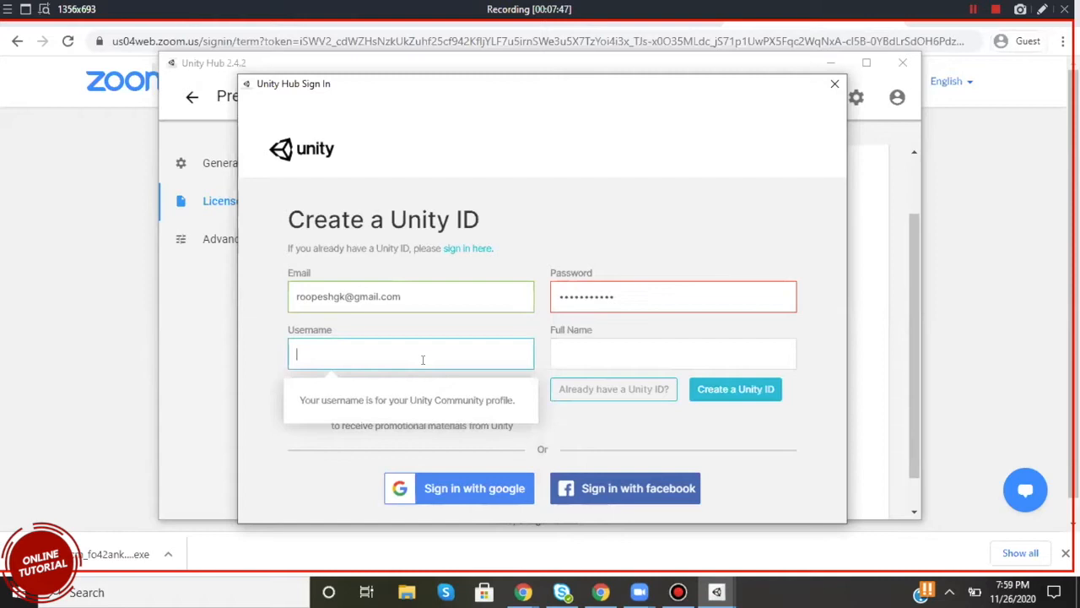
{"action": "type", "text": "roops"}
{"action": "left_click", "coordinate": [562, 358]}
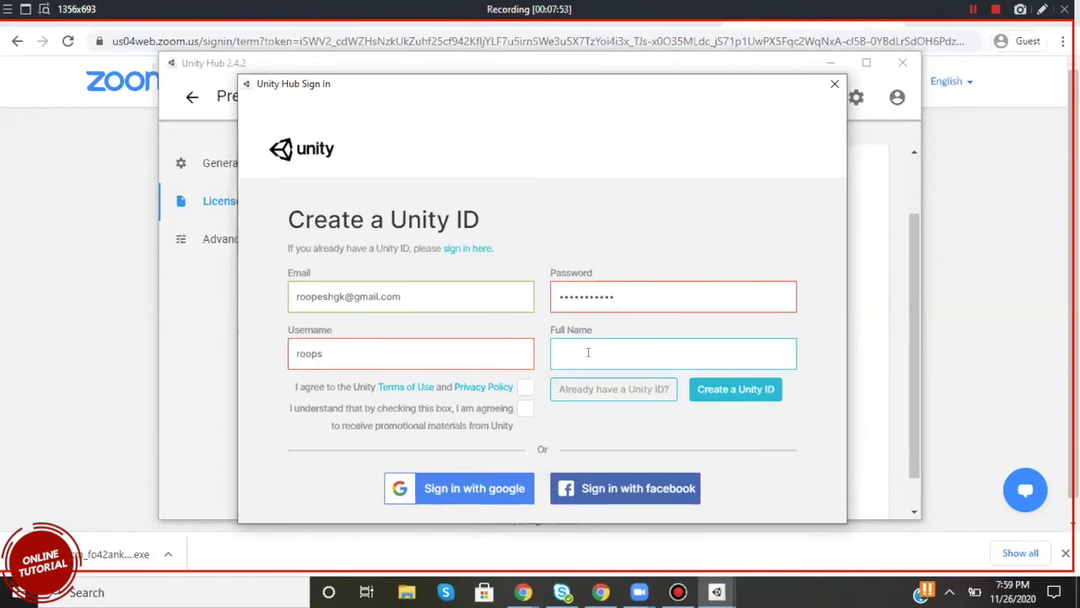
{"action": "type", "text": "Roopesh"}
{"action": "left_click", "coordinate": [525, 387]}
{"action": "left_click", "coordinate": [741, 390]}
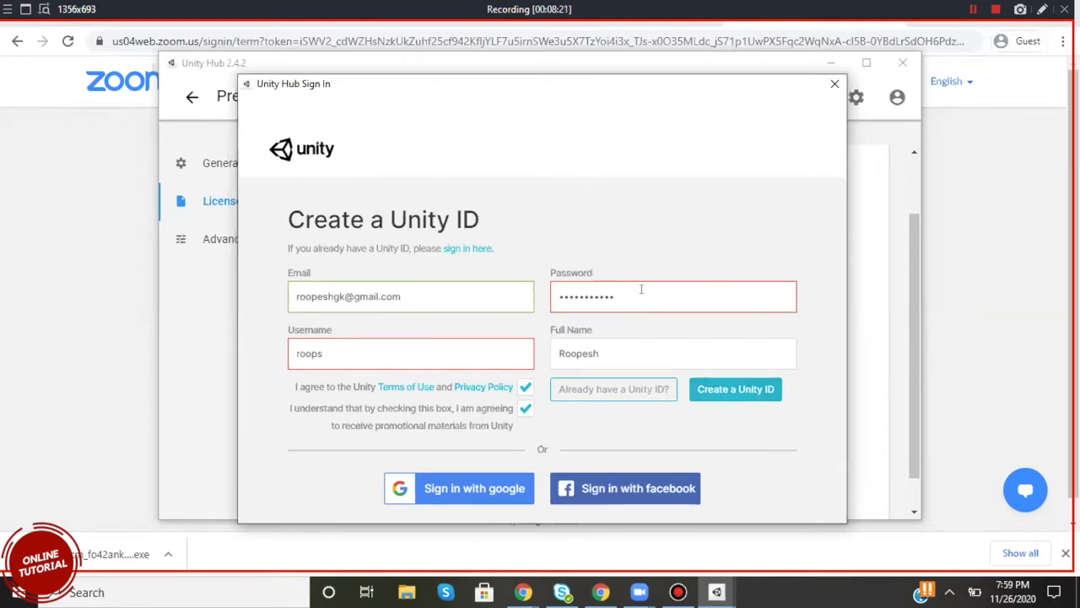
Try a different username in the Unity ID creation form.
{"action": "left_click", "coordinate": [359, 353]}
{"action": "key", "text": "ctrl+a"}
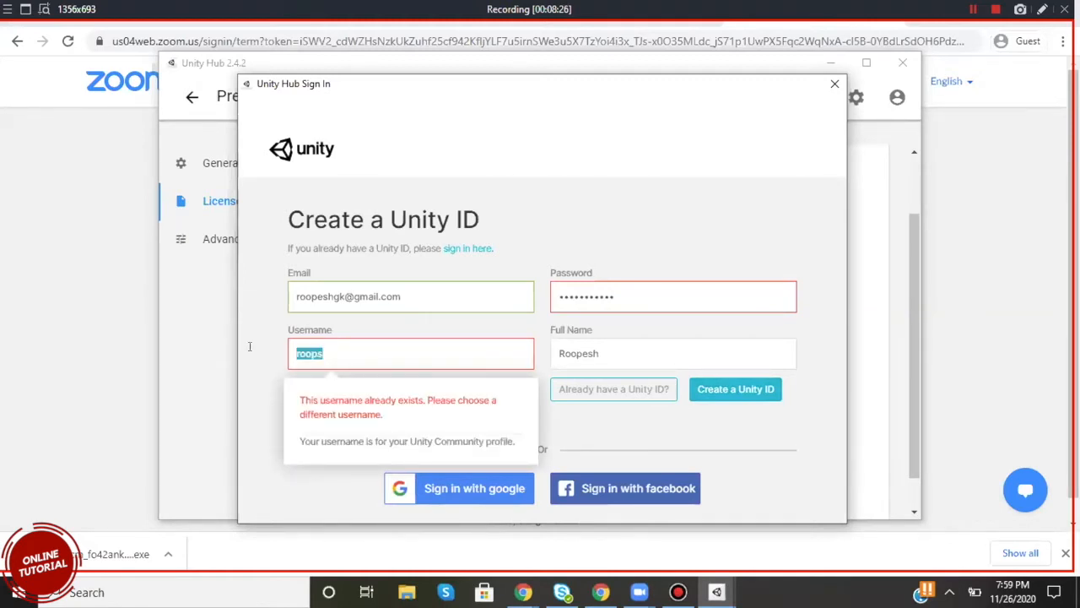
{"action": "type", "text": "aryan"}
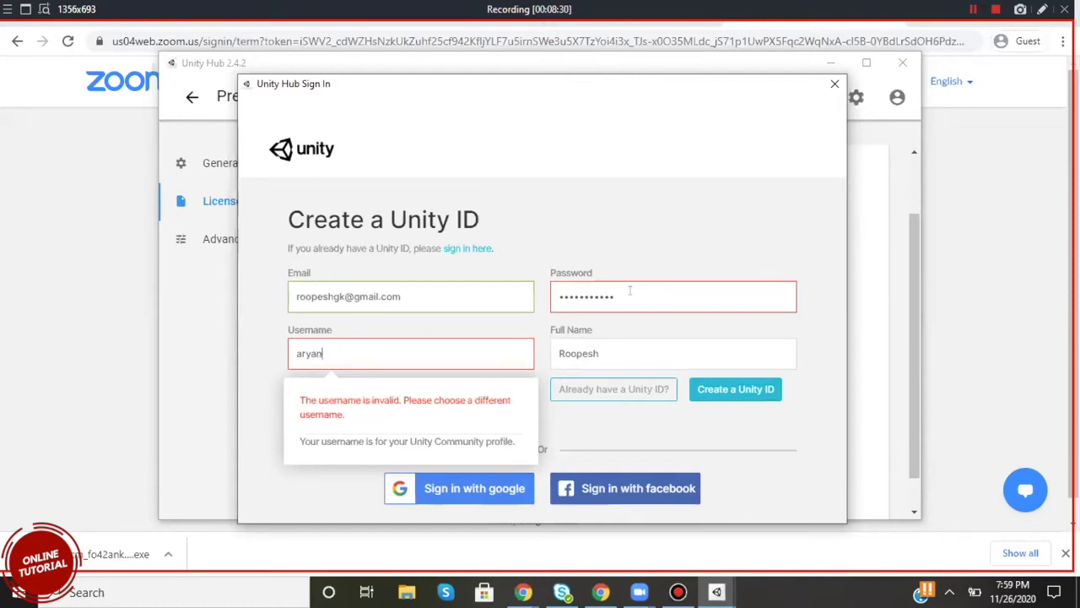
Replace the account password in the Unity ID form with one that meets all the listed requirements.
{"action": "left_click", "coordinate": [629, 290]}
{"action": "left_click_drag", "start_coordinate": [629, 290], "coordinate": [501, 297]}
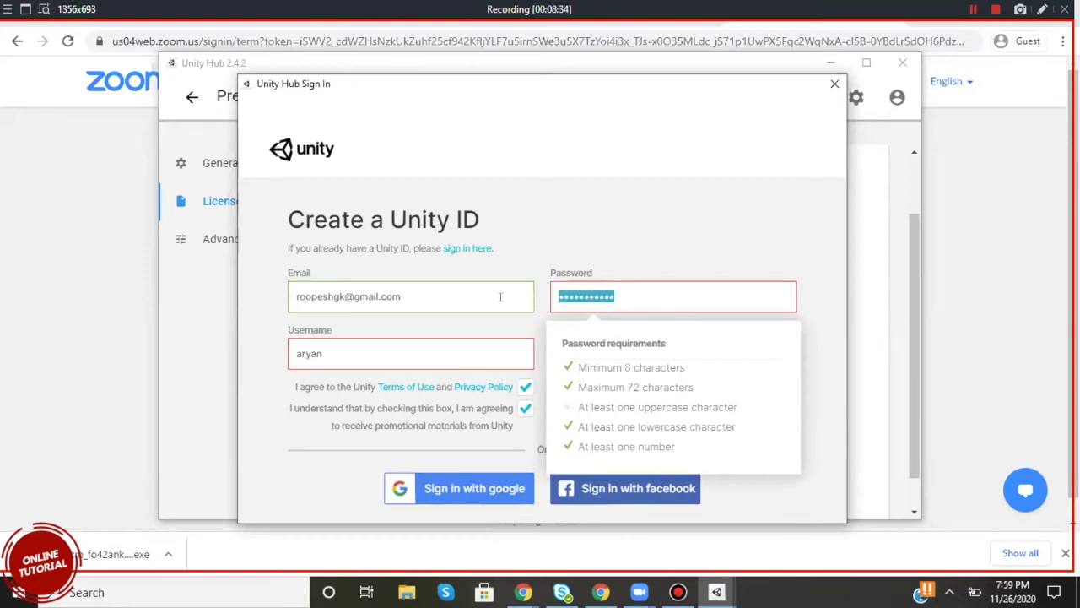
{"action": "type", "text": "r••"}
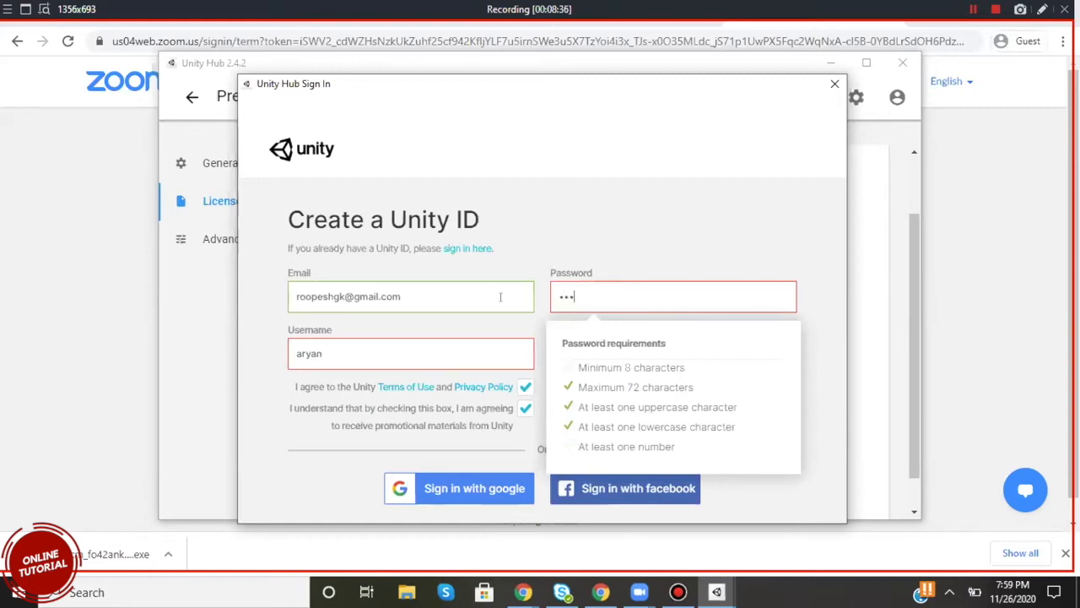
{"action": "type", "text": "••••••"}
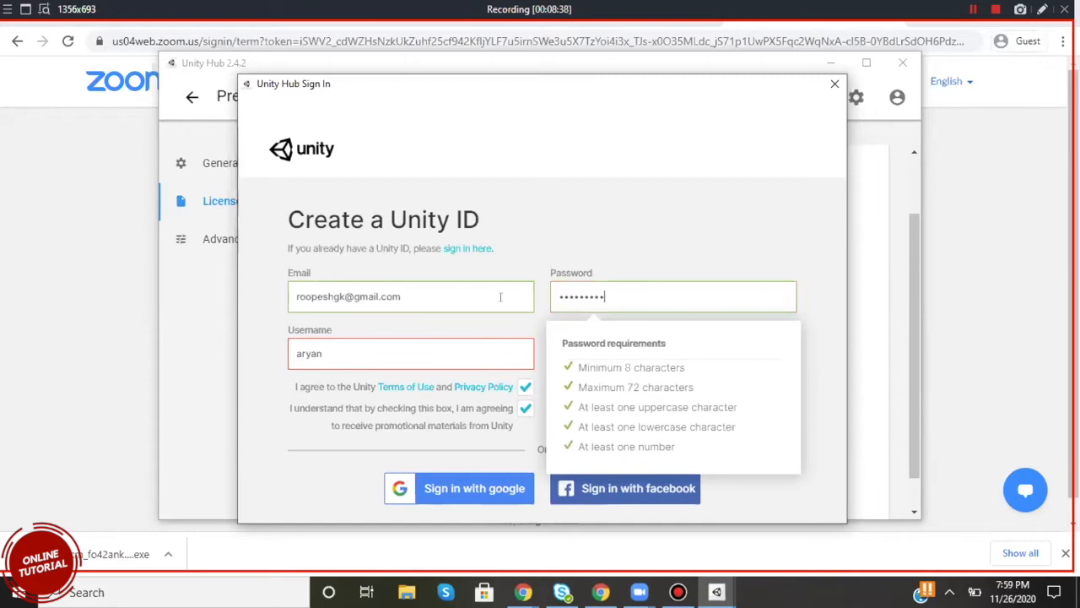
{"action": "type", "text": "••"}
{"action": "left_click", "coordinate": [713, 213]}
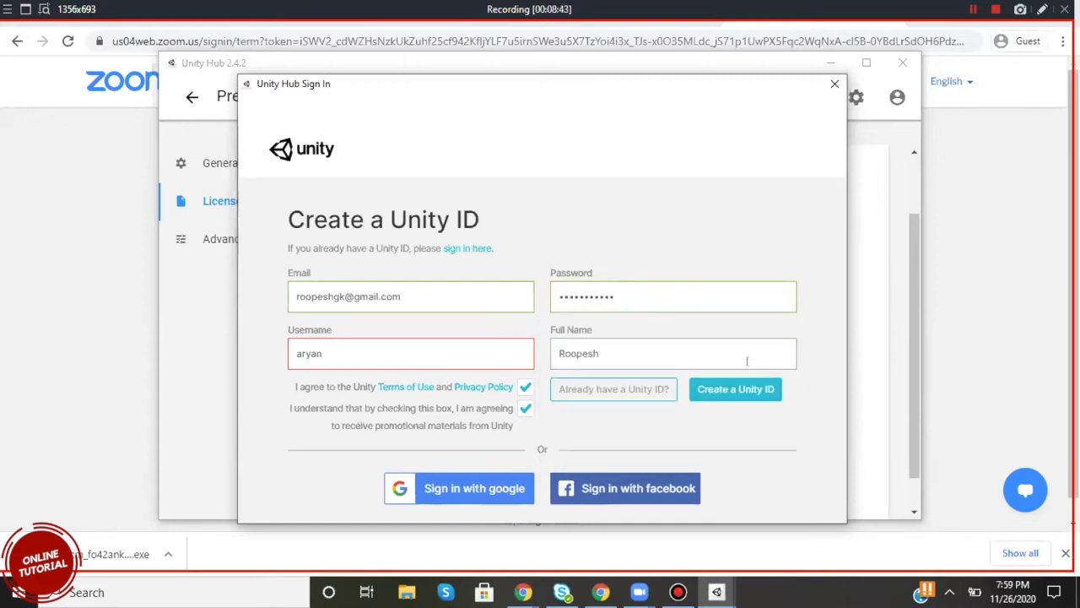
Try to submit the Unity ID form, adding 123 to the end of the username.
{"action": "left_click", "coordinate": [720, 390]}
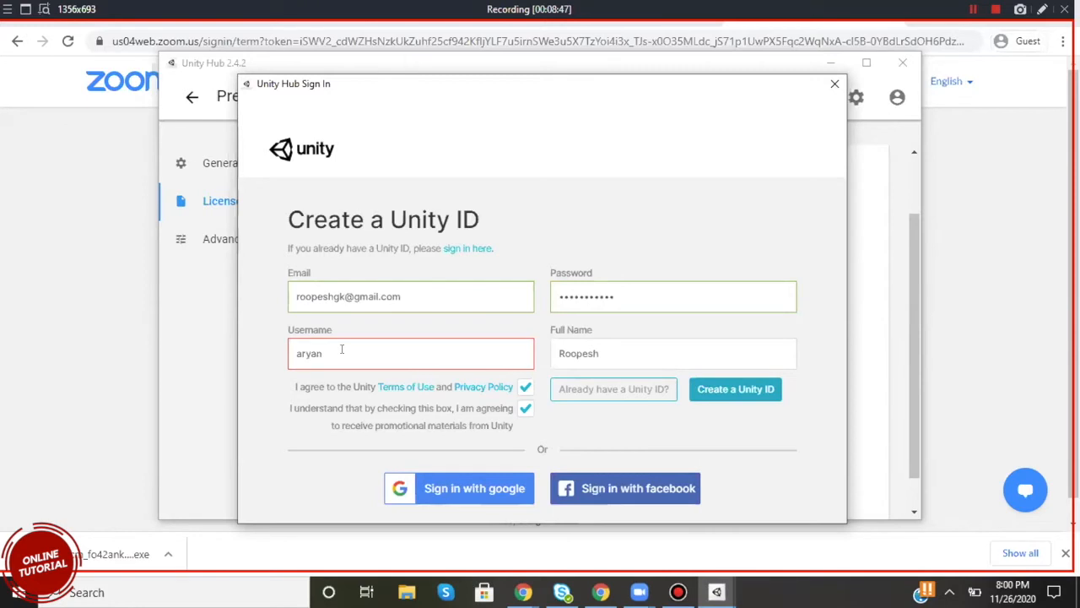
{"action": "left_click", "coordinate": [341, 351]}
{"action": "type", "text": "123"}
{"action": "left_click", "coordinate": [733, 390]}
Replace the username with a new one and submit the Unity ID form.
{"action": "left_click_drag", "start_coordinate": [355, 345], "coordinate": [281, 351]}
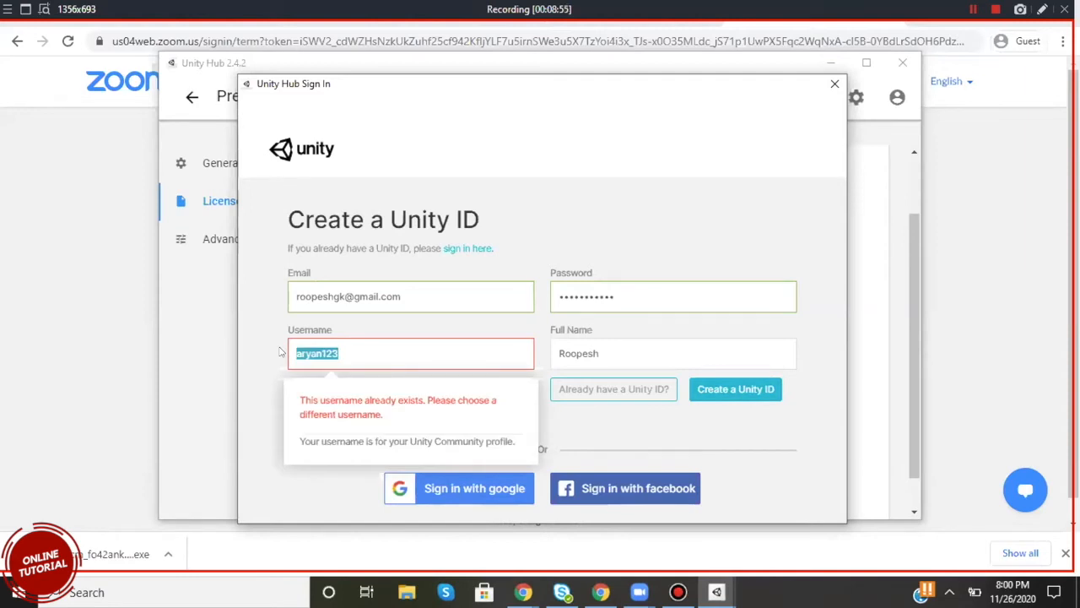
{"action": "type", "text": "ar"}
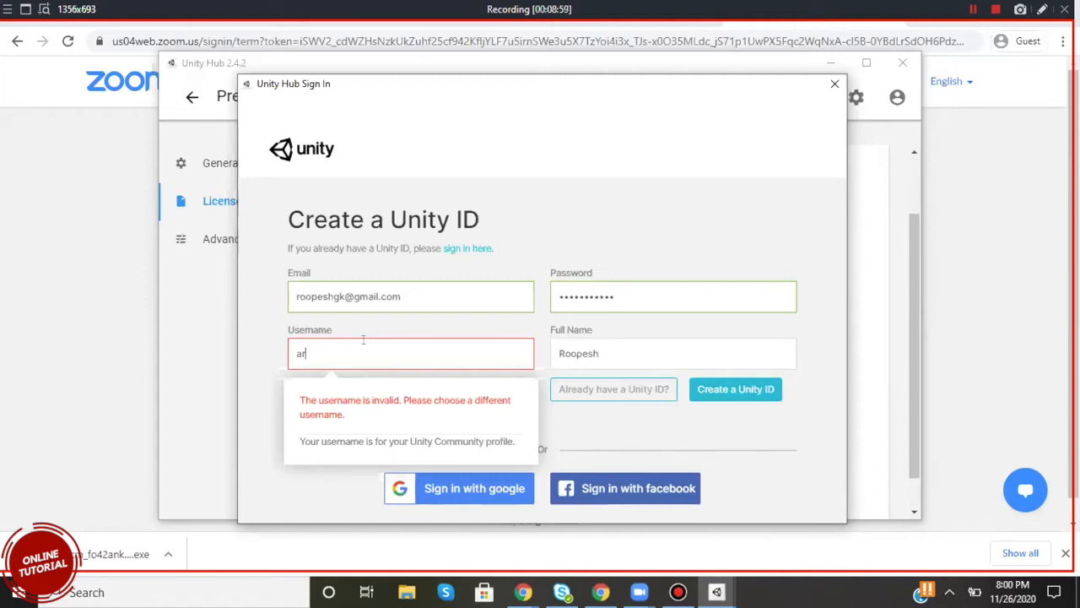
{"action": "key", "text": "ctrl+a"}
{"action": "type", "text": "gkroop"}
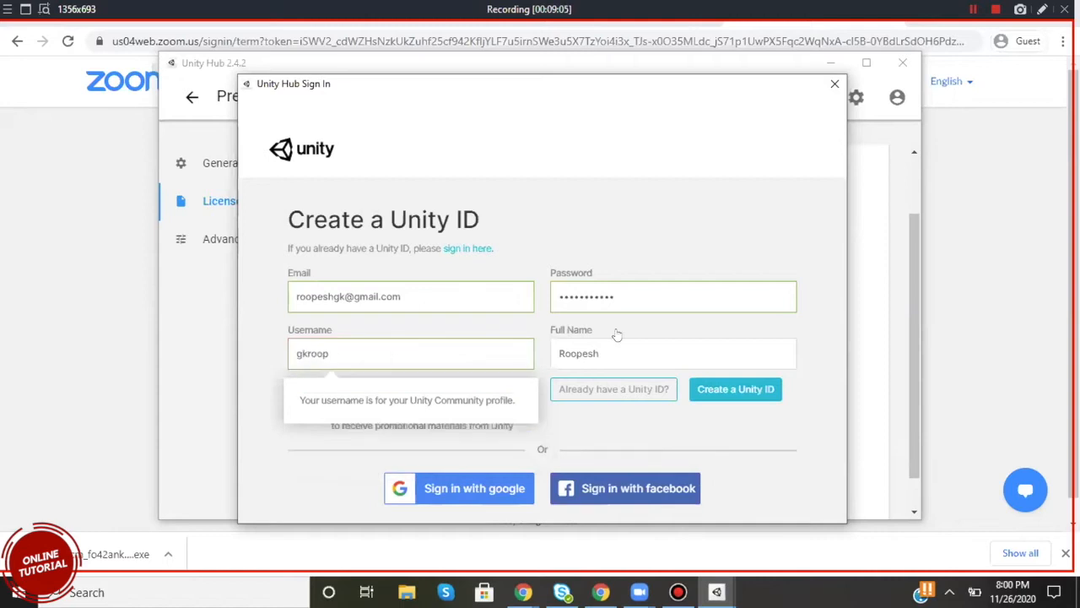
{"action": "left_click", "coordinate": [720, 388]}
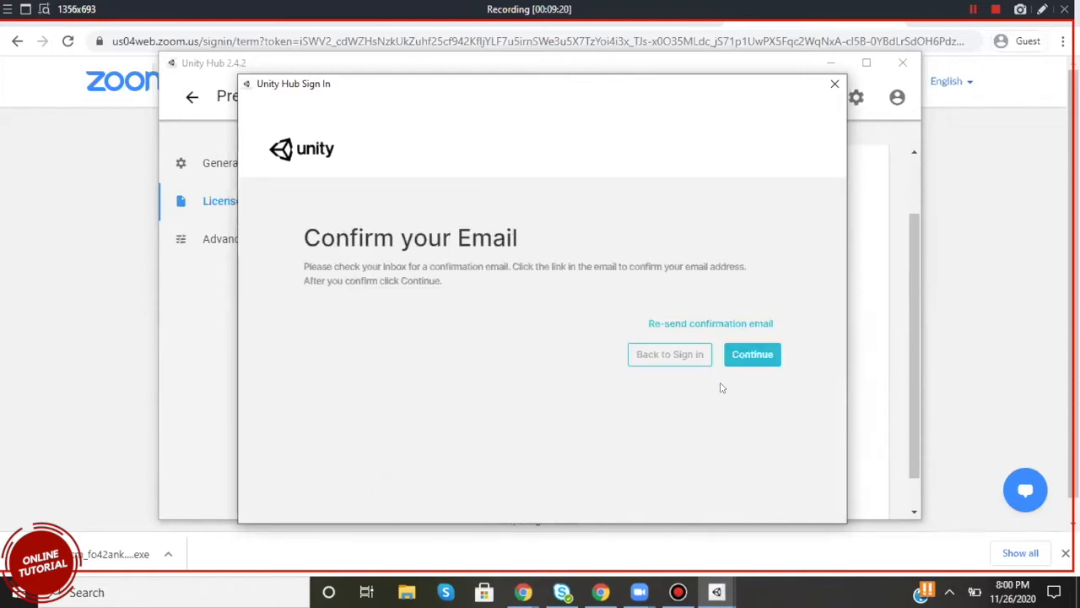
Try to continue past the e-mail confirmation page and request the confirmation e-mail again.
{"action": "left_click", "coordinate": [747, 354]}
{"action": "left_click", "coordinate": [668, 325]}
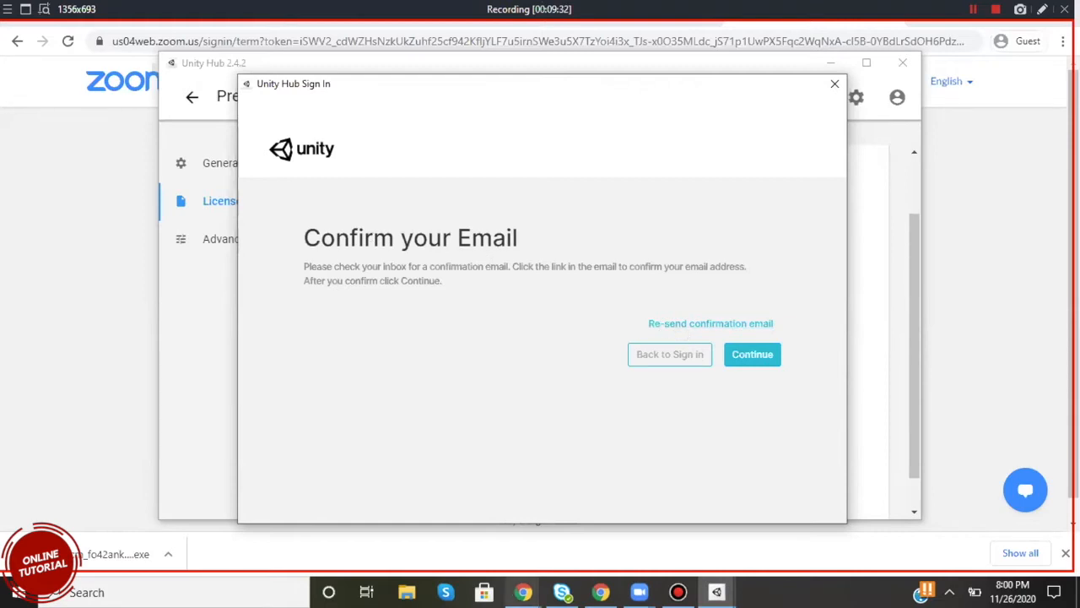
{"action": "left_click", "coordinate": [524, 592]}
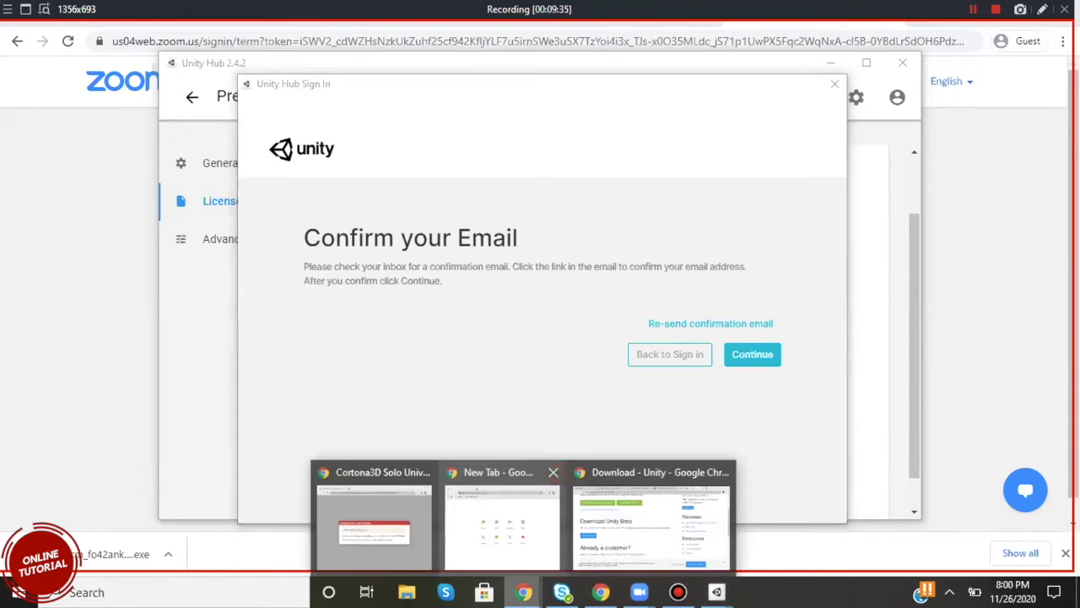
{"action": "left_click", "coordinate": [488, 478]}
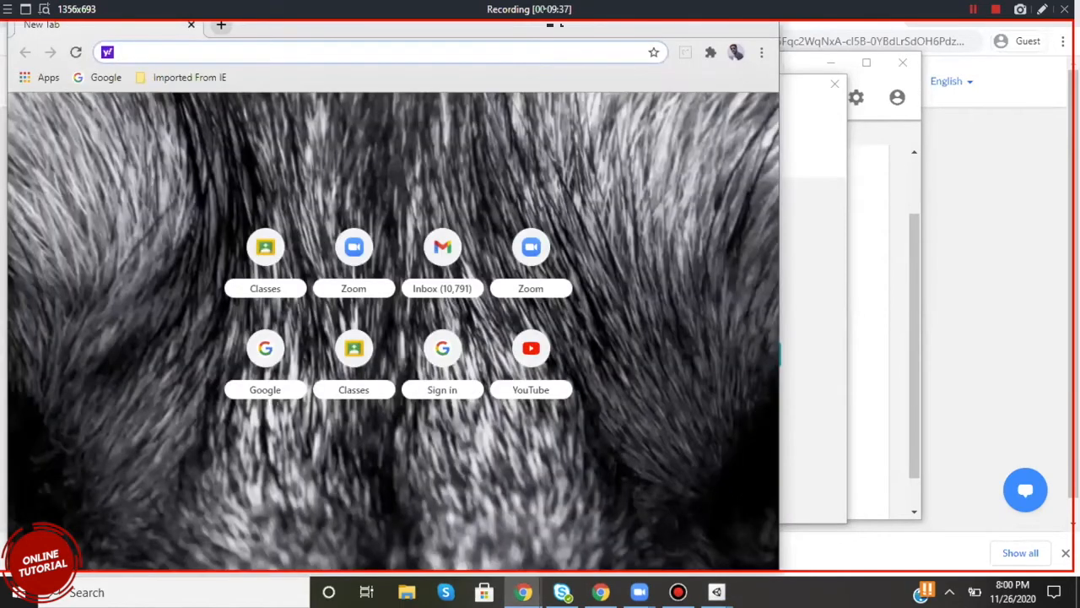
{"action": "left_click", "coordinate": [523, 592]}
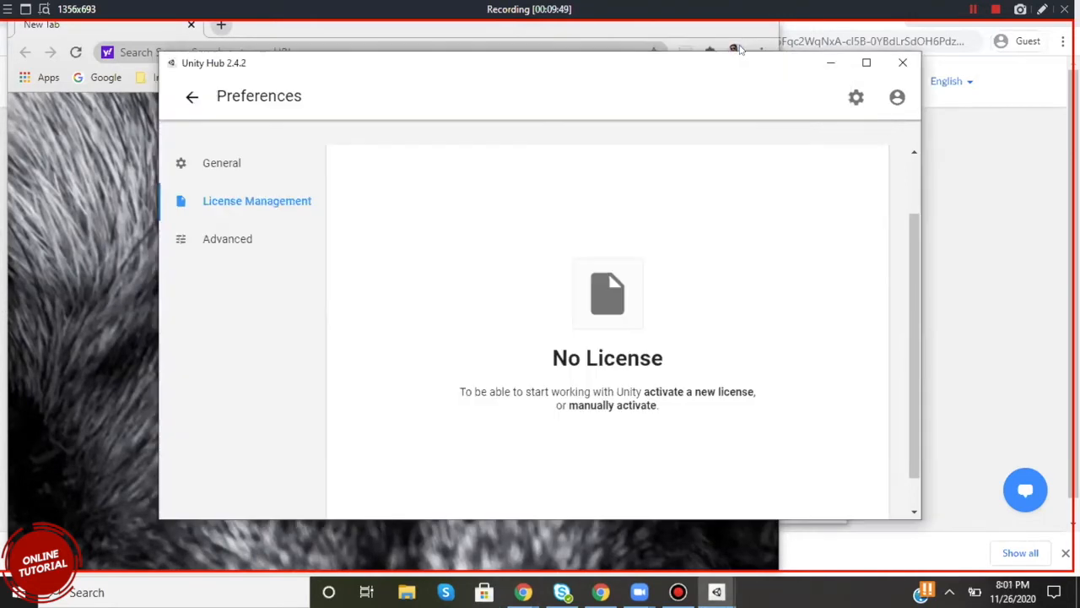
{"action": "left_click", "coordinate": [783, 109]}
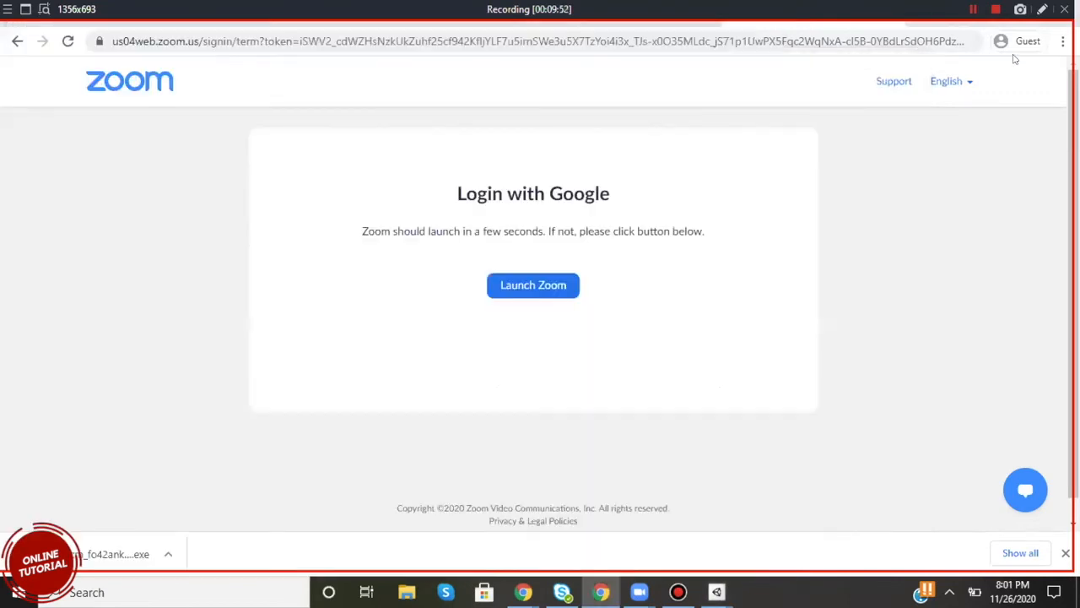
{"action": "left_click", "coordinate": [995, 59]}
{"action": "left_click_drag", "start_coordinate": [988, 155], "coordinate": [1050, 27]}
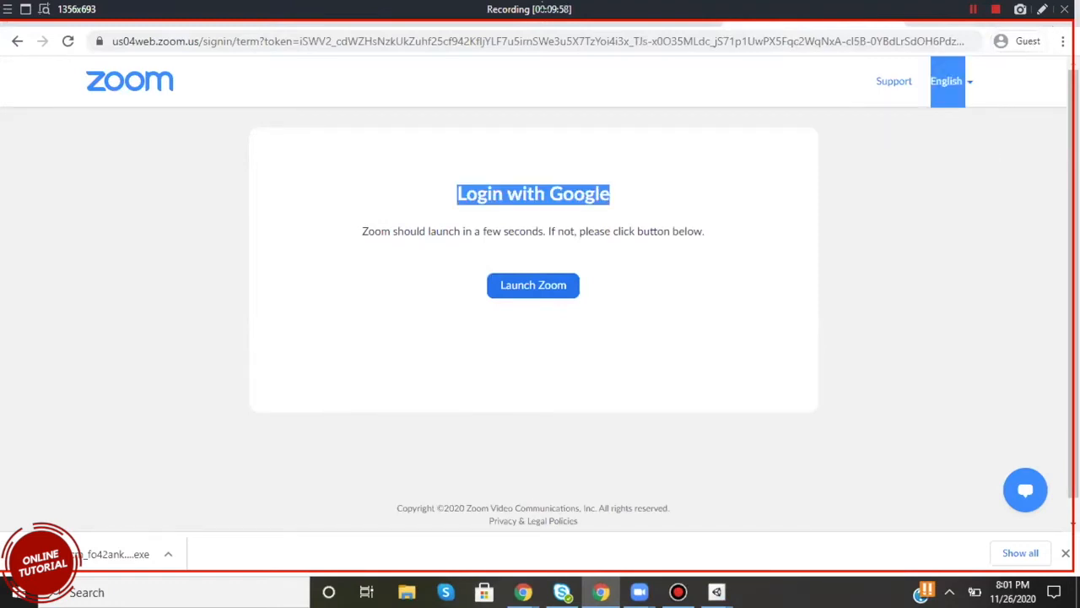
{"action": "left_click", "coordinate": [996, 9]}
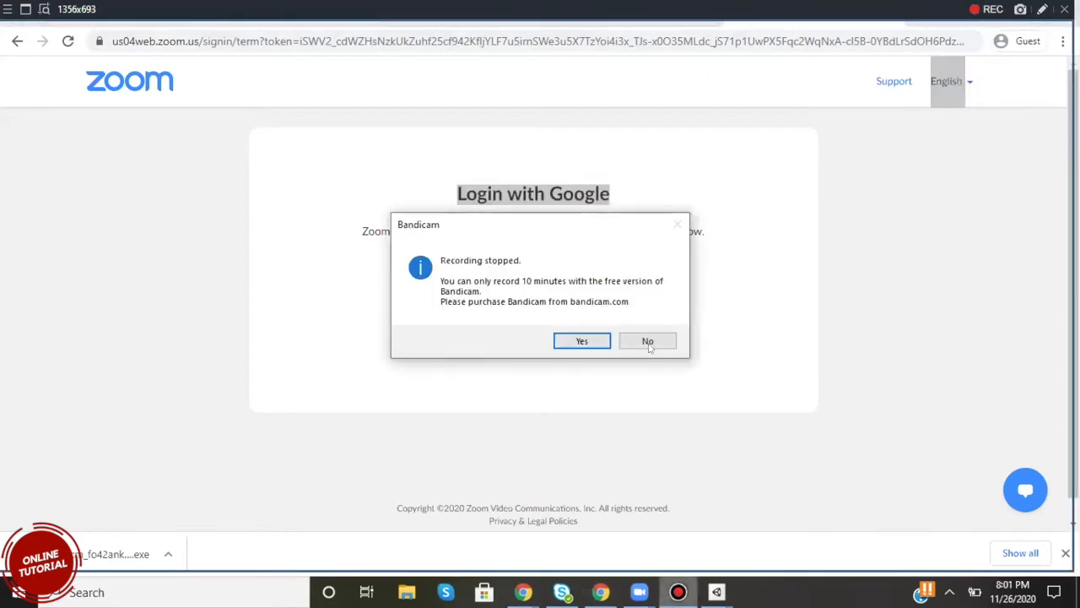
{"action": "left_click", "coordinate": [638, 342]}
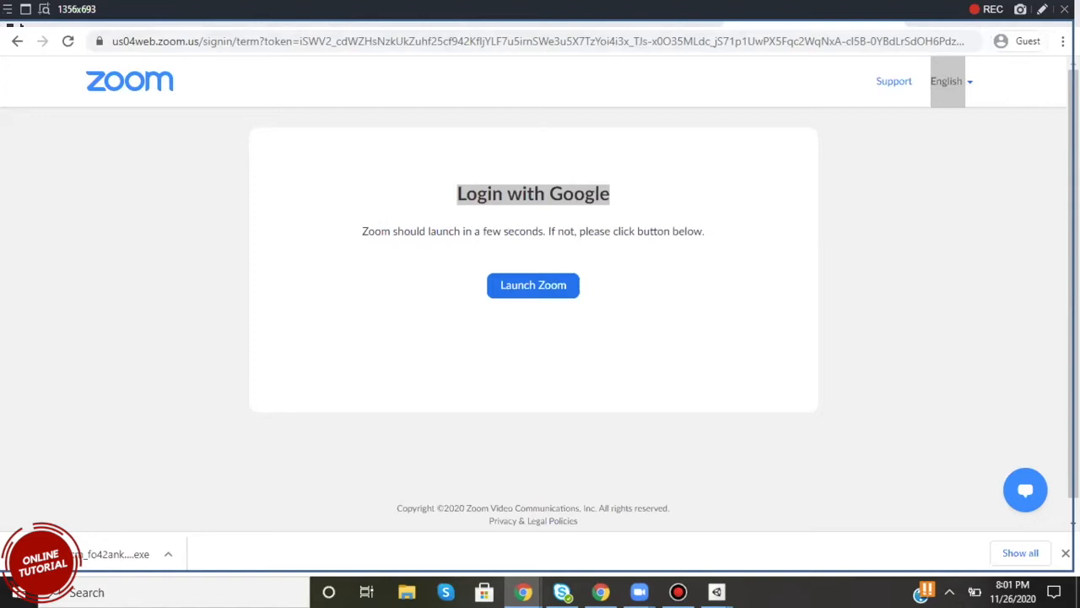
{"action": "left_click", "coordinate": [559, 25]}
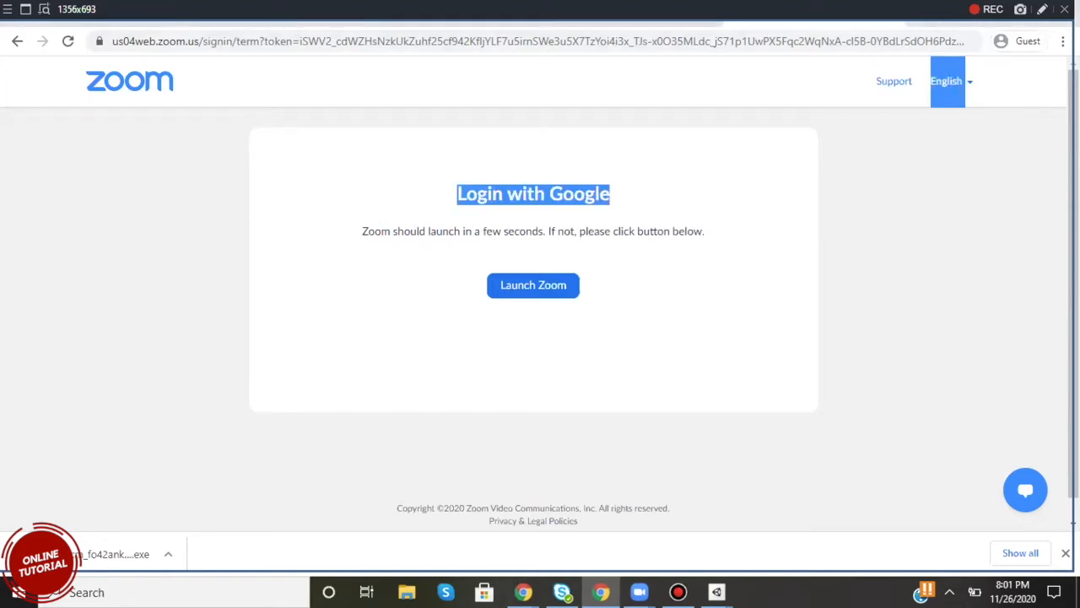
{"action": "key", "text": "alt+Tab"}
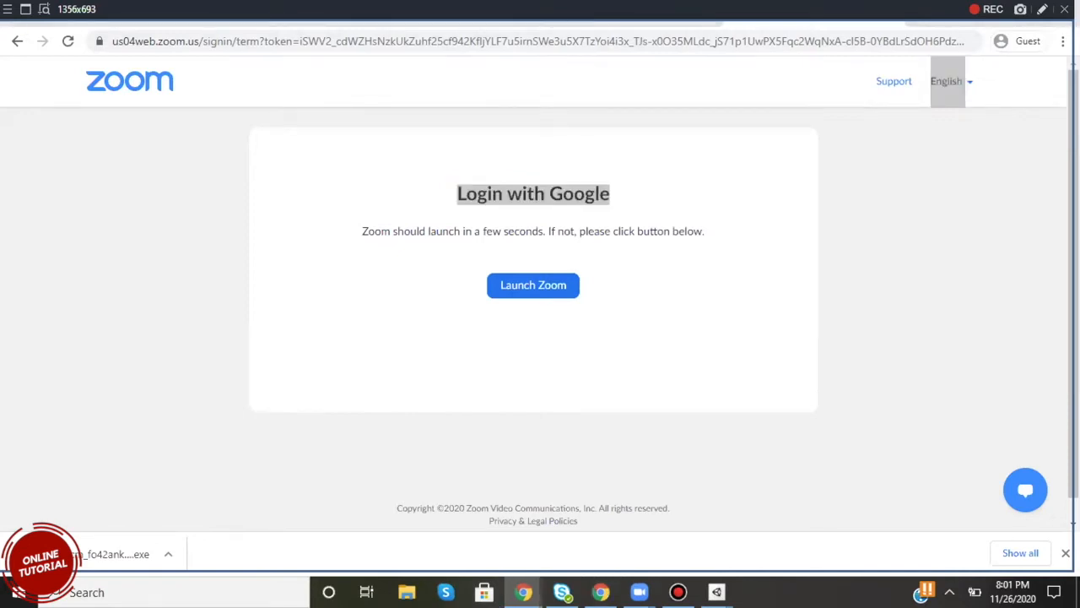
{"action": "key", "text": "alt+Tab"}
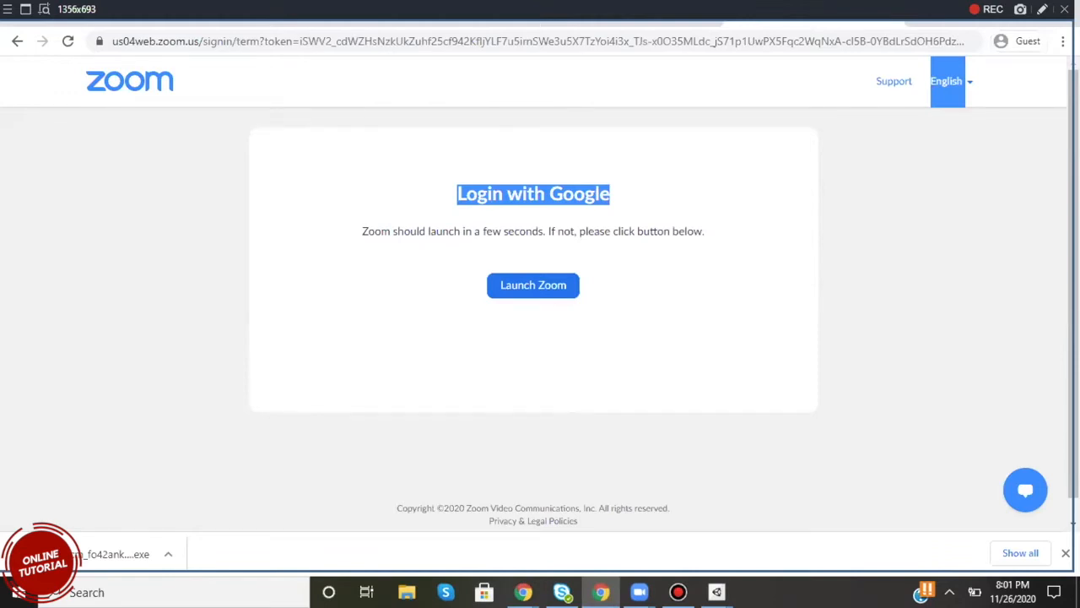
{"action": "key", "text": "alt+Tab"}
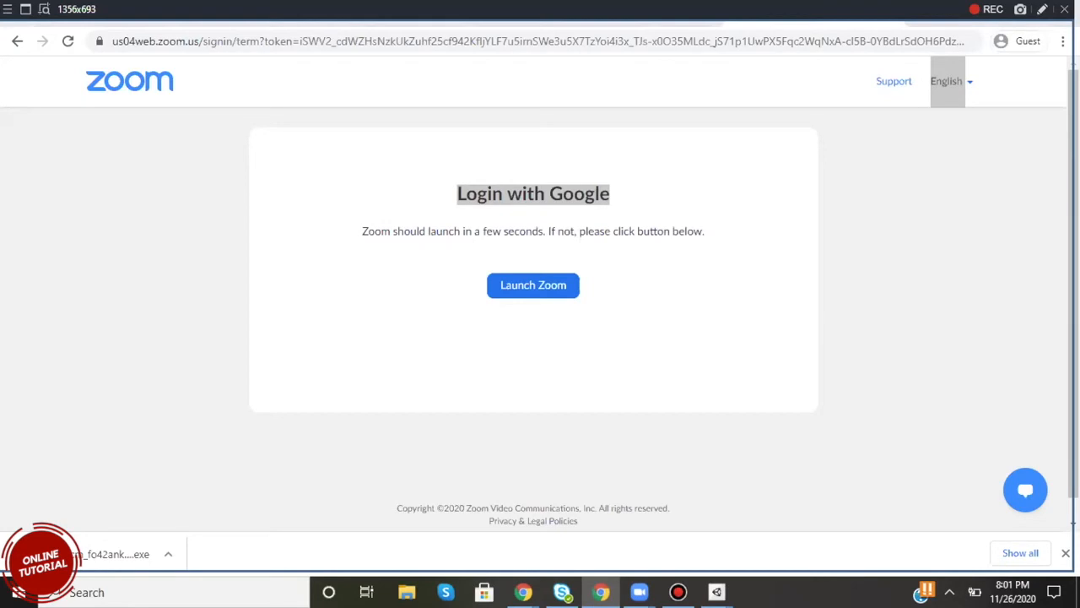
{"action": "key", "text": "alt+Tab"}
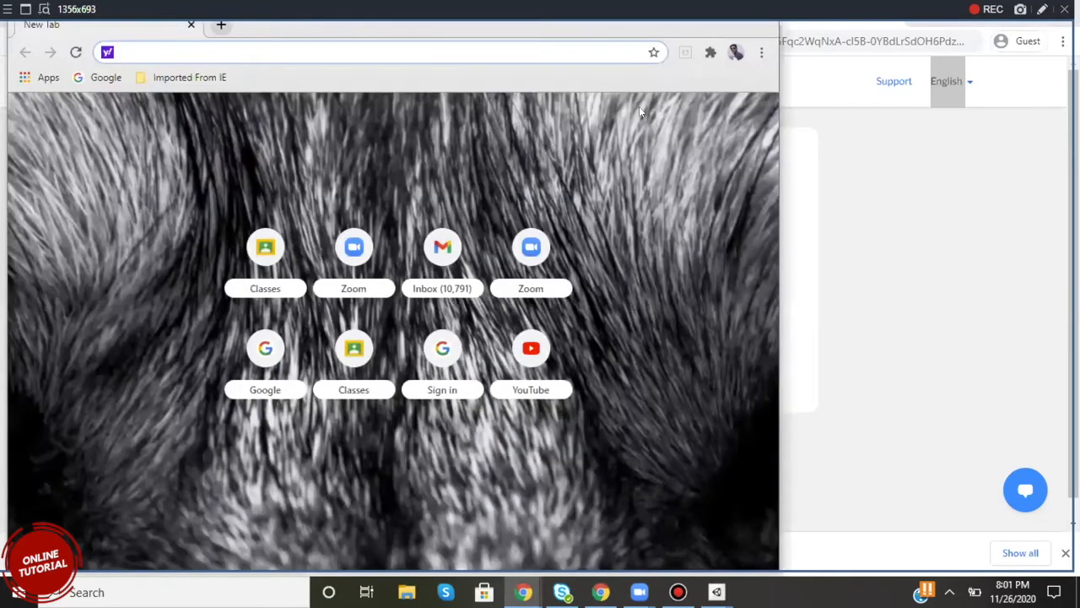
Close the New Tab browser window and minimize the browser window showing the Zoom login page.
{"action": "left_click", "coordinate": [761, 17]}
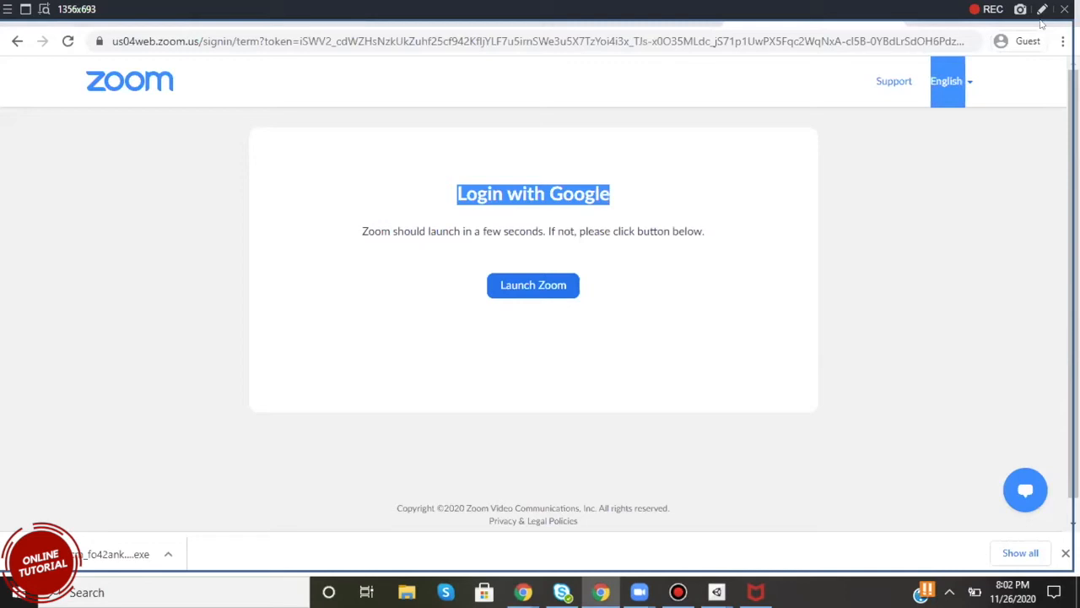
{"action": "left_click_drag", "start_coordinate": [954, 26], "coordinate": [818, 195]}
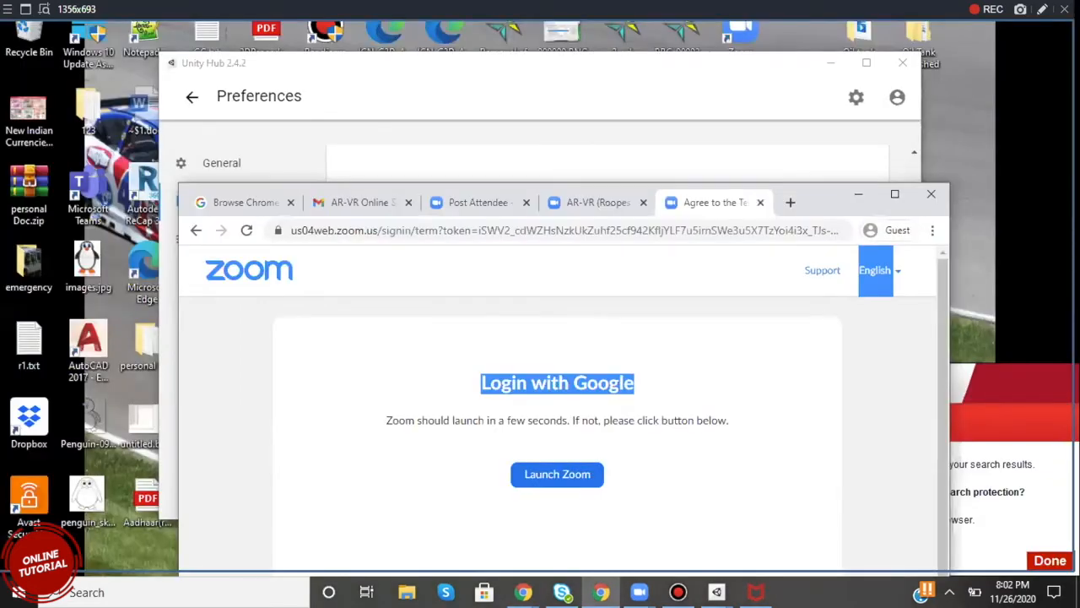
{"action": "left_click", "coordinate": [859, 194]}
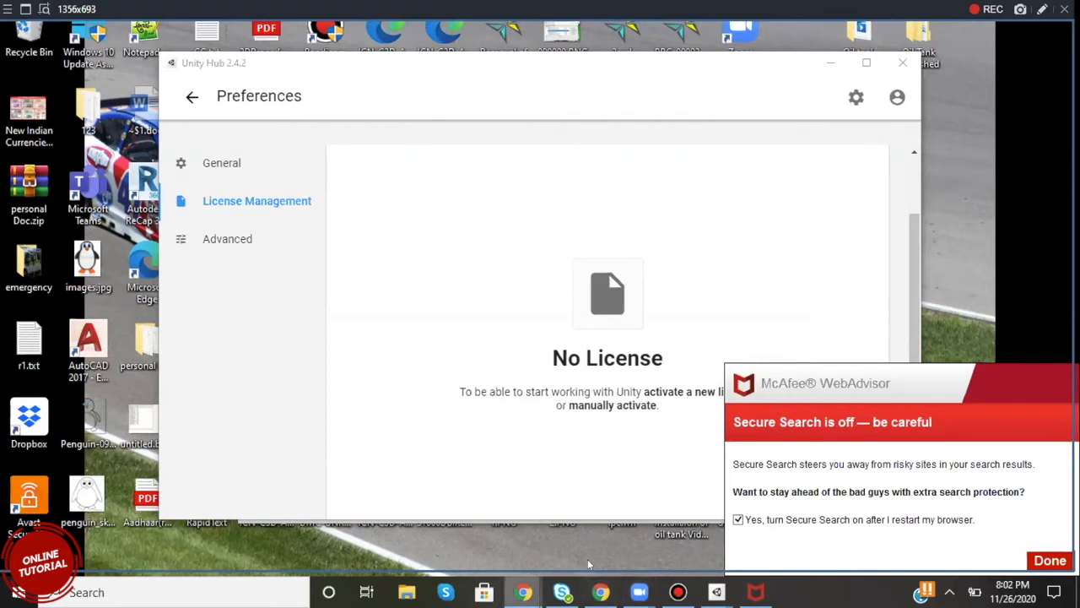
Close the Cortona3D Solo Universal Viewer browser window and dismiss the McAfee WebAdvisor notice.
{"action": "mouse_move", "coordinate": [524, 591]}
{"action": "left_click", "coordinate": [427, 507]}
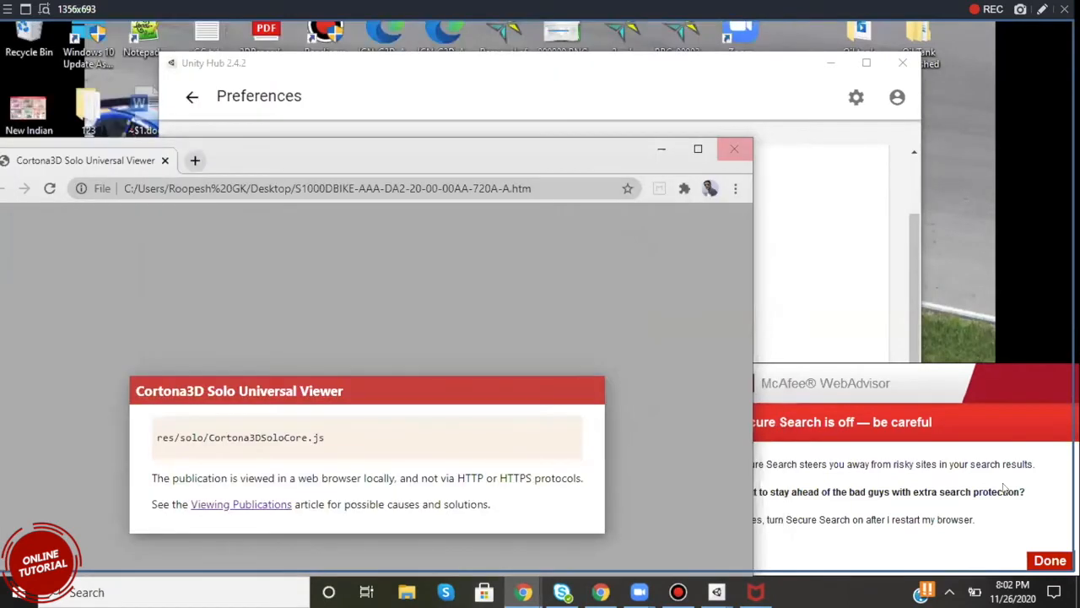
{"action": "left_click", "coordinate": [737, 154]}
{"action": "left_click", "coordinate": [1049, 563]}
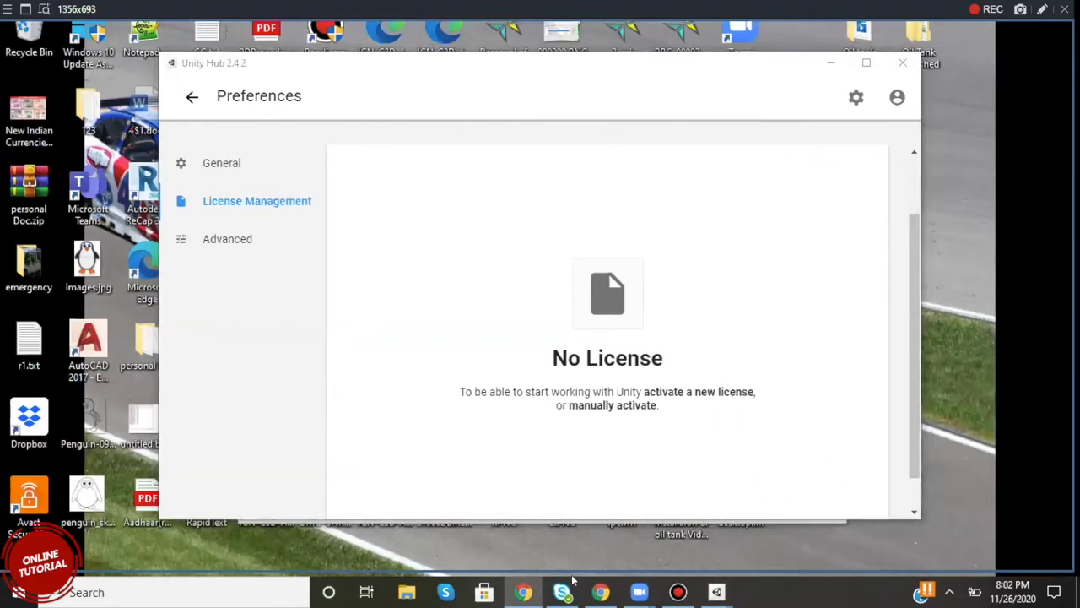
Switch to Chrome and review the personal information, account security and communications sections of the Unity ID account page.
{"action": "left_click", "coordinate": [601, 592]}
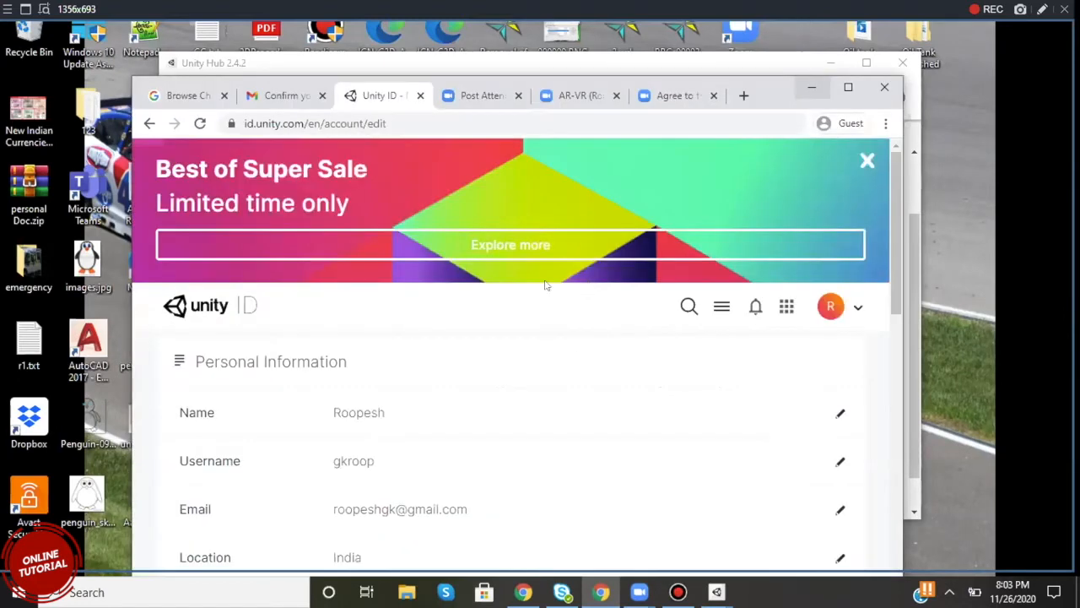
{"action": "scroll", "coordinate": [462, 300], "scroll_direction": "down", "scroll_amount": 3}
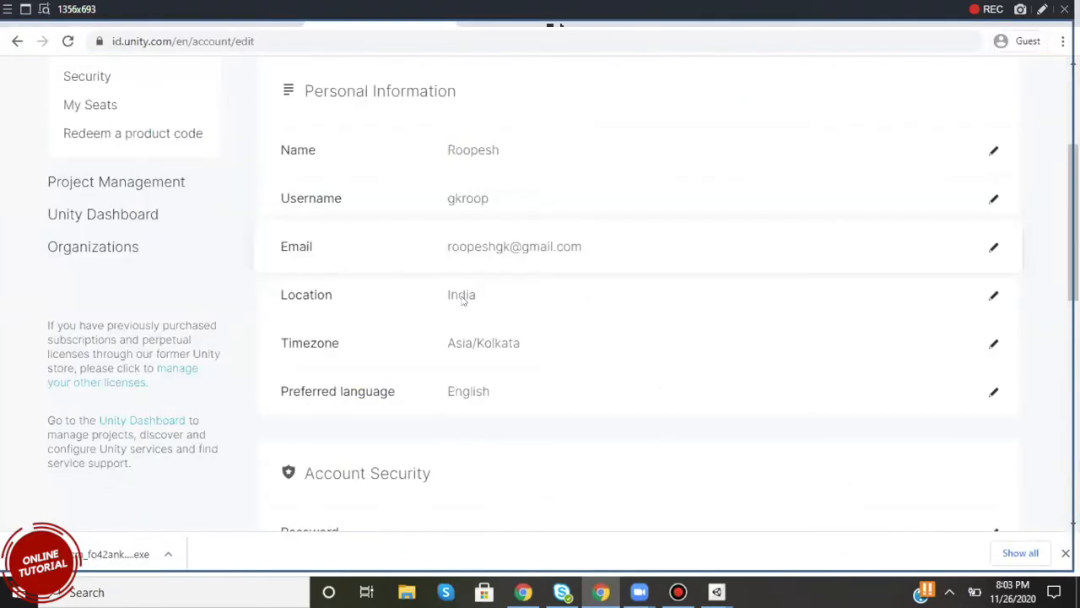
{"action": "scroll", "coordinate": [462, 300], "scroll_direction": "down", "scroll_amount": 2}
{"action": "scroll", "coordinate": [462, 301], "scroll_direction": "down", "scroll_amount": 2}
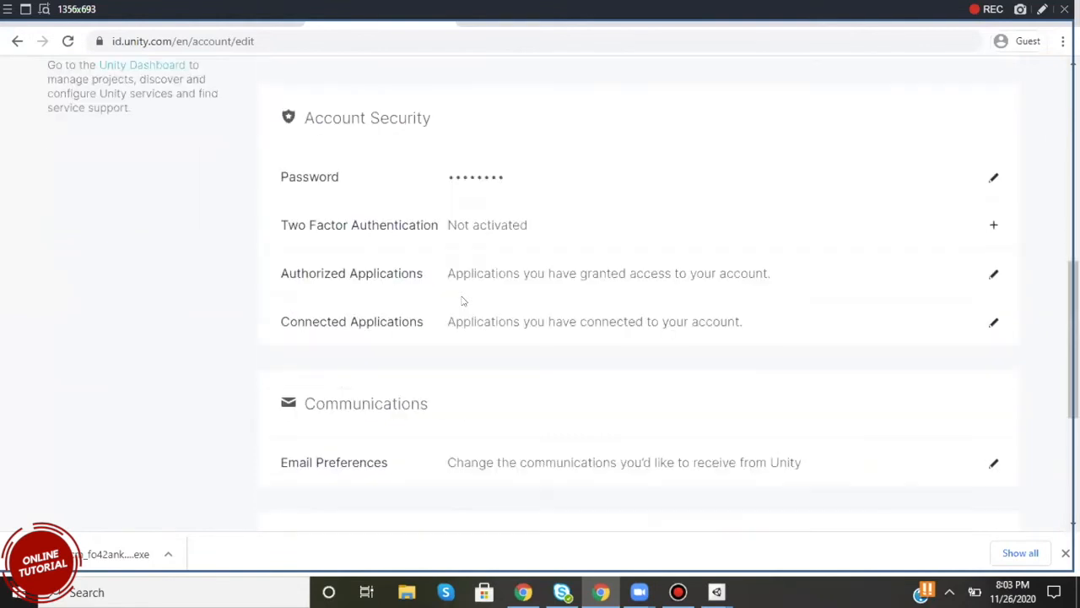
{"action": "scroll", "coordinate": [462, 301], "scroll_direction": "down", "scroll_amount": 4}
{"action": "scroll", "coordinate": [463, 302], "scroll_direction": "up", "scroll_amount": 9}
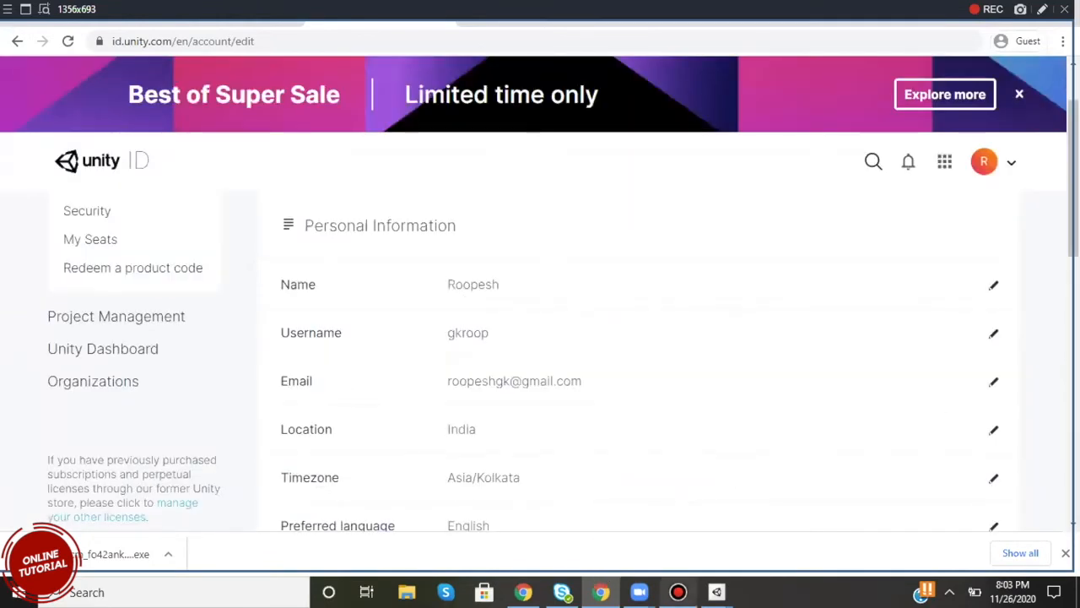
Switch back to Unity Hub and start a manual license activation from the license management preferences.
{"action": "left_click", "coordinate": [717, 592]}
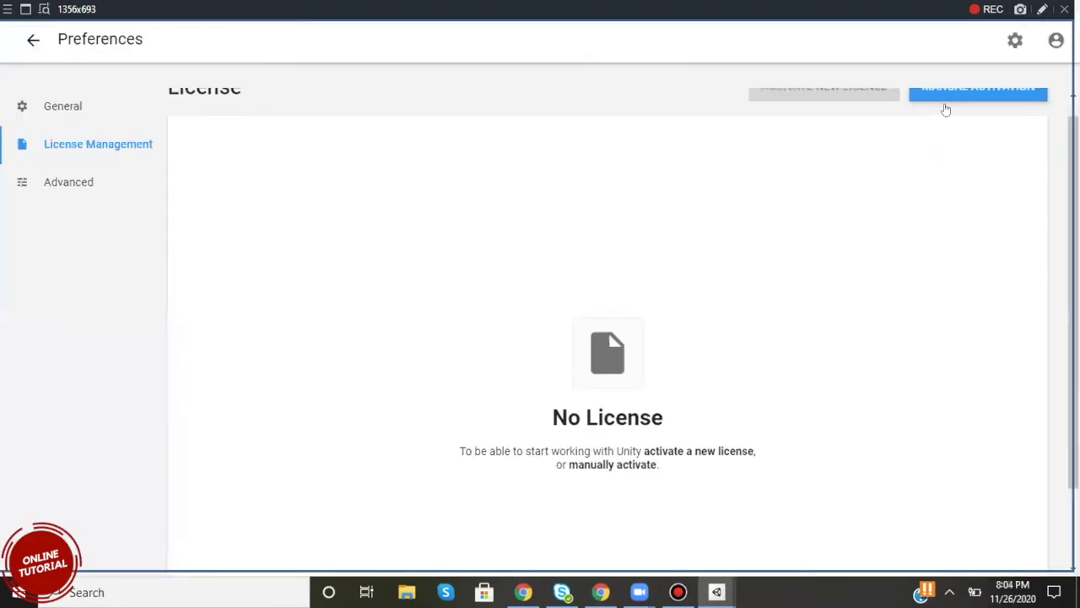
{"action": "scroll", "coordinate": [946, 110], "scroll_direction": "up", "scroll_amount": 1}
{"action": "left_click", "coordinate": [951, 108]}
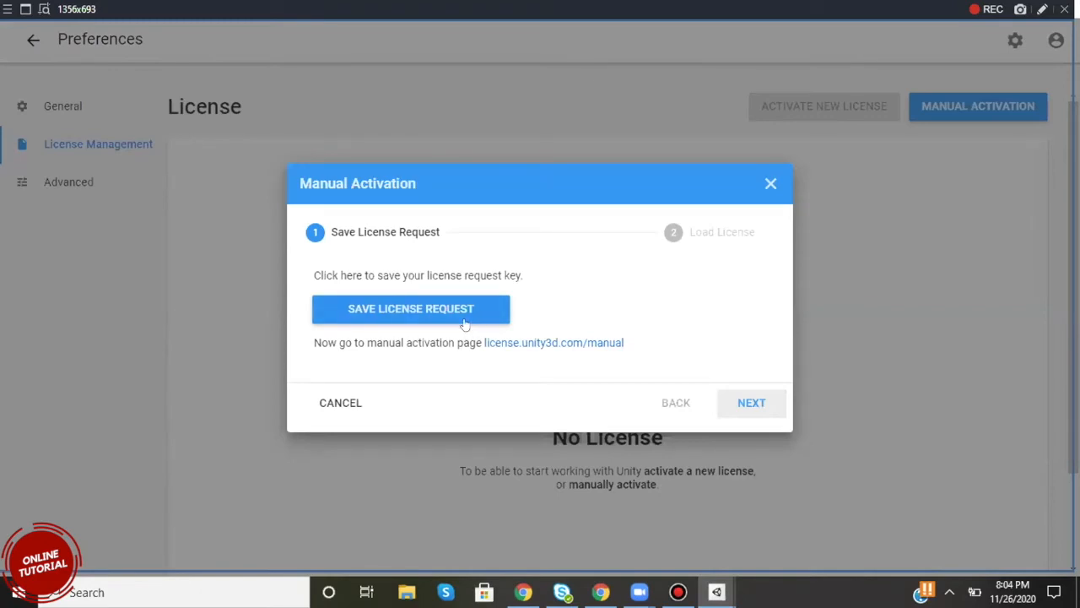
Save the license request as Unity_lic.alf in the user's personal folder on the Windows (C:) drive.
{"action": "left_click", "coordinate": [422, 307]}
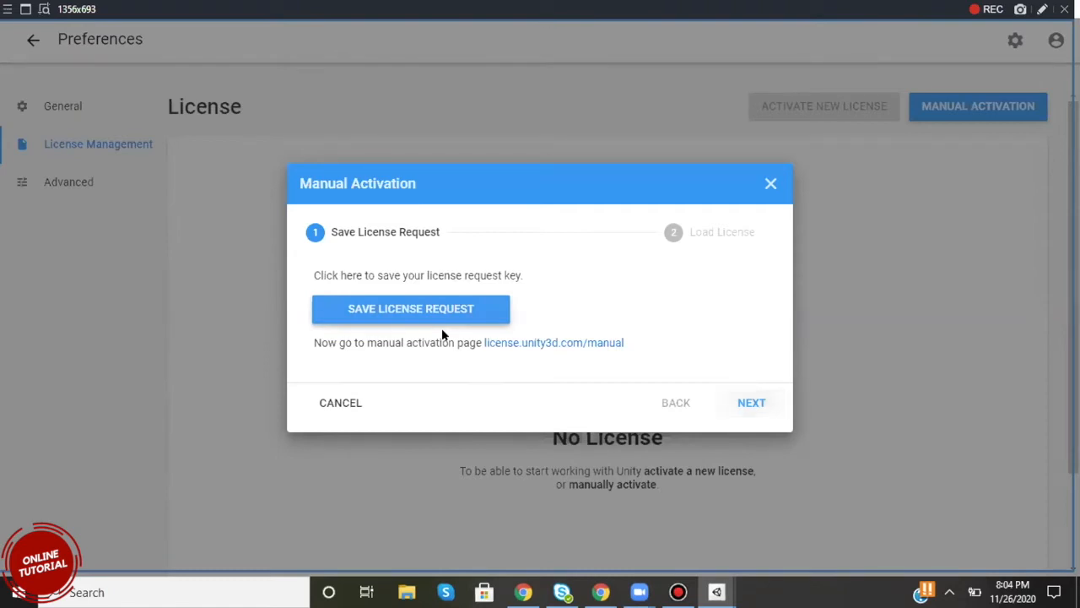
{"action": "left_click", "coordinate": [460, 316]}
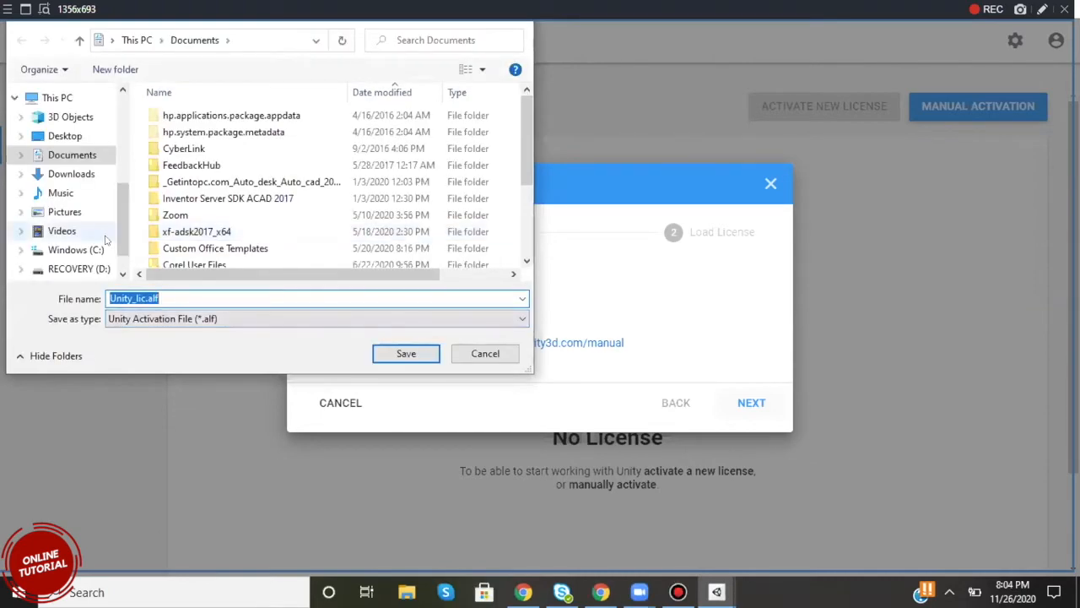
{"action": "scroll", "coordinate": [74, 241], "scroll_direction": "down", "scroll_amount": 1}
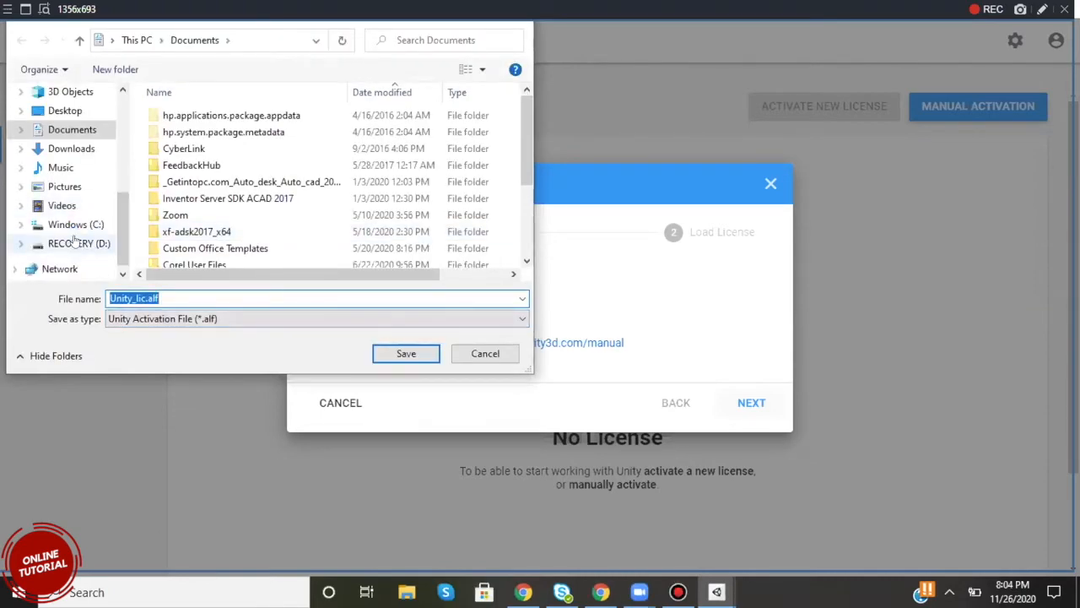
{"action": "left_click", "coordinate": [76, 243]}
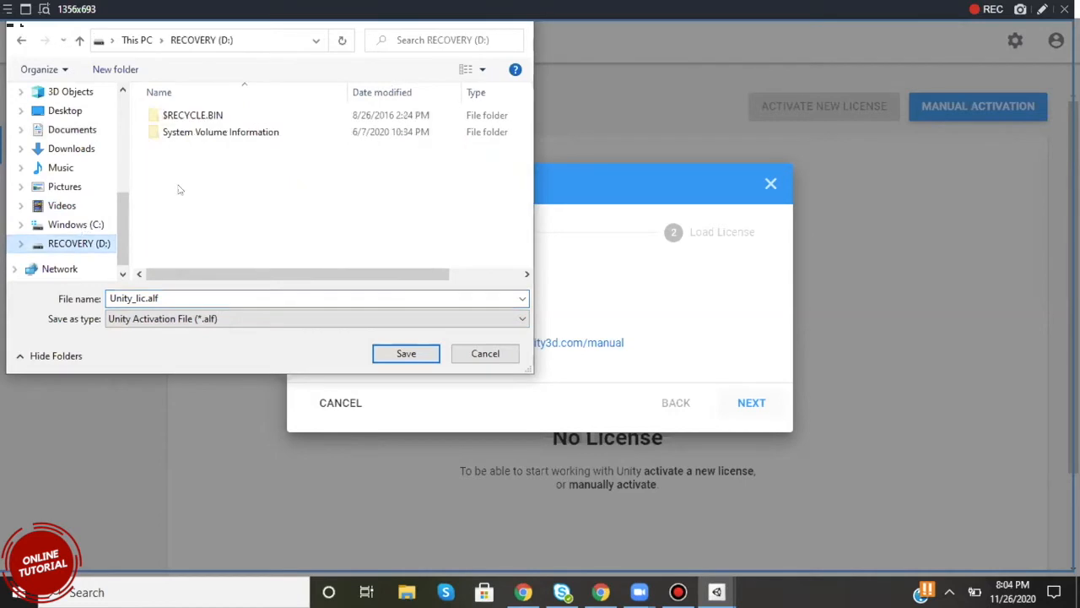
{"action": "left_click", "coordinate": [76, 224]}
{"action": "scroll", "coordinate": [199, 213], "scroll_direction": "down", "scroll_amount": 1}
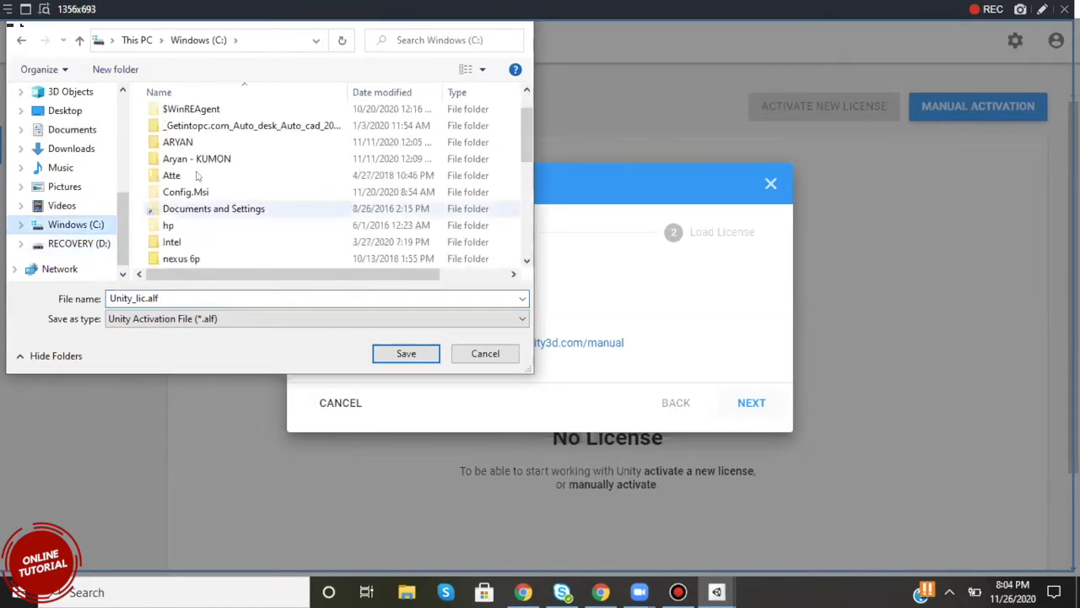
{"action": "scroll", "coordinate": [196, 177], "scroll_direction": "up", "scroll_amount": 1}
{"action": "scroll", "coordinate": [185, 199], "scroll_direction": "down", "scroll_amount": 3}
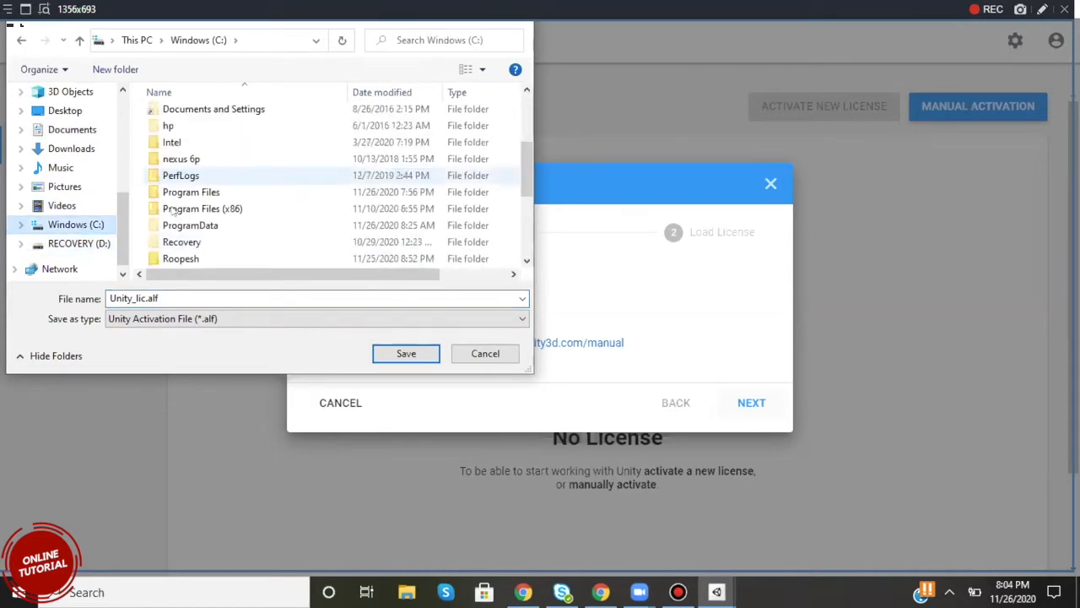
{"action": "scroll", "coordinate": [173, 210], "scroll_direction": "down", "scroll_amount": 1}
{"action": "left_click", "coordinate": [173, 209]}
{"action": "double_click", "coordinate": [173, 209]}
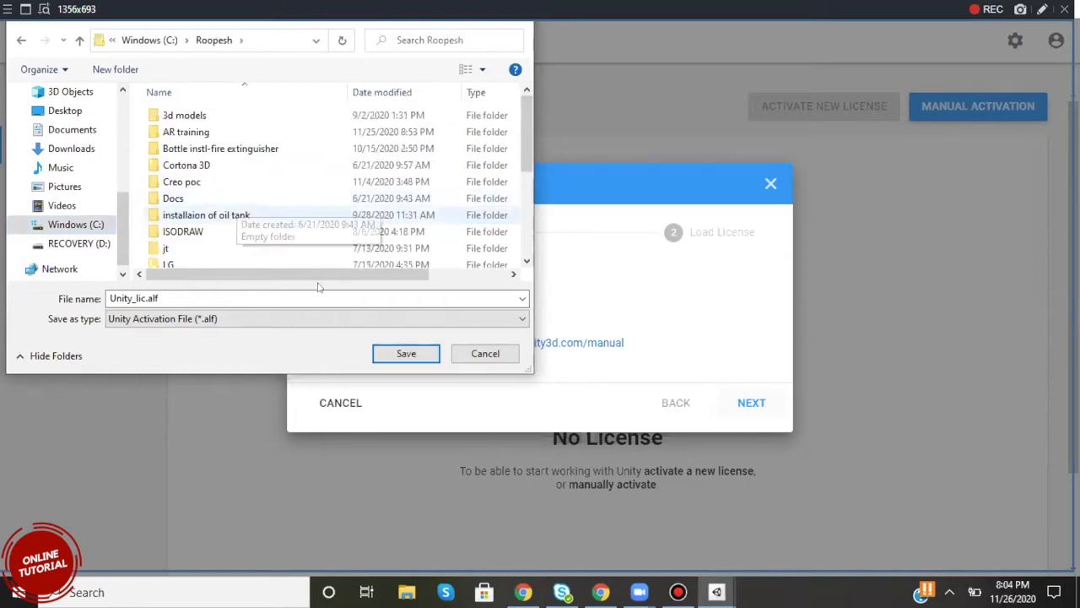
{"action": "left_click", "coordinate": [401, 355]}
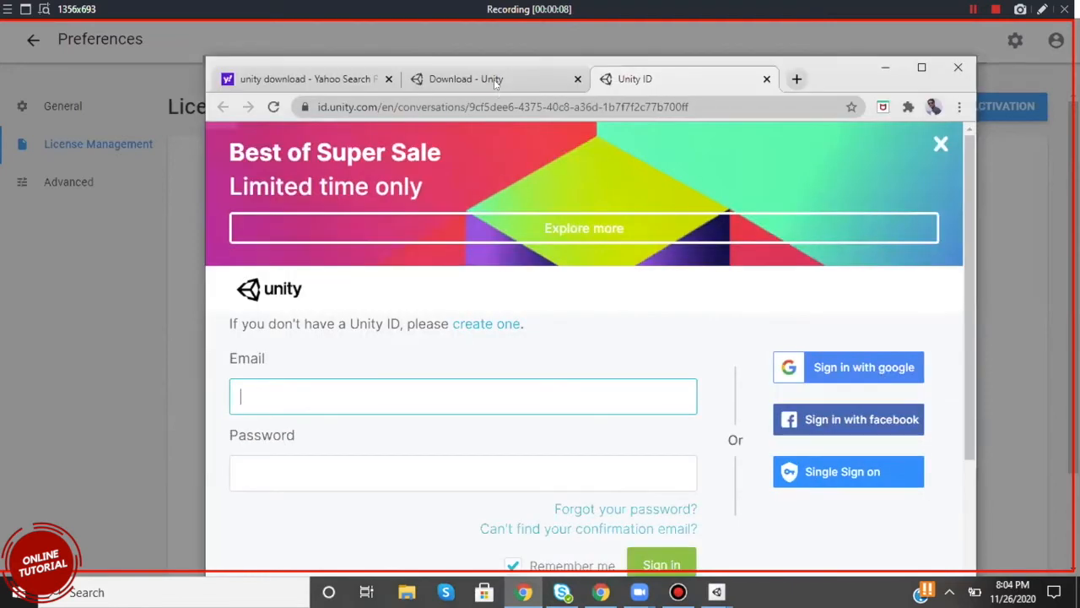
Enter the account email in the Unity ID sign-in form in Chrome.
{"action": "left_click", "coordinate": [497, 80]}
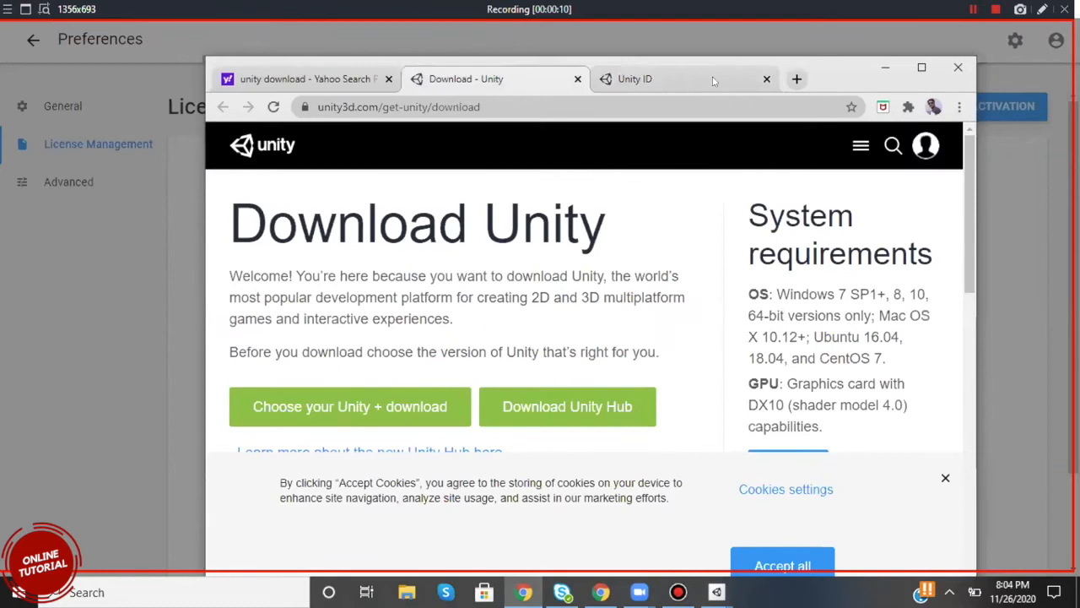
{"action": "left_click", "coordinate": [662, 79]}
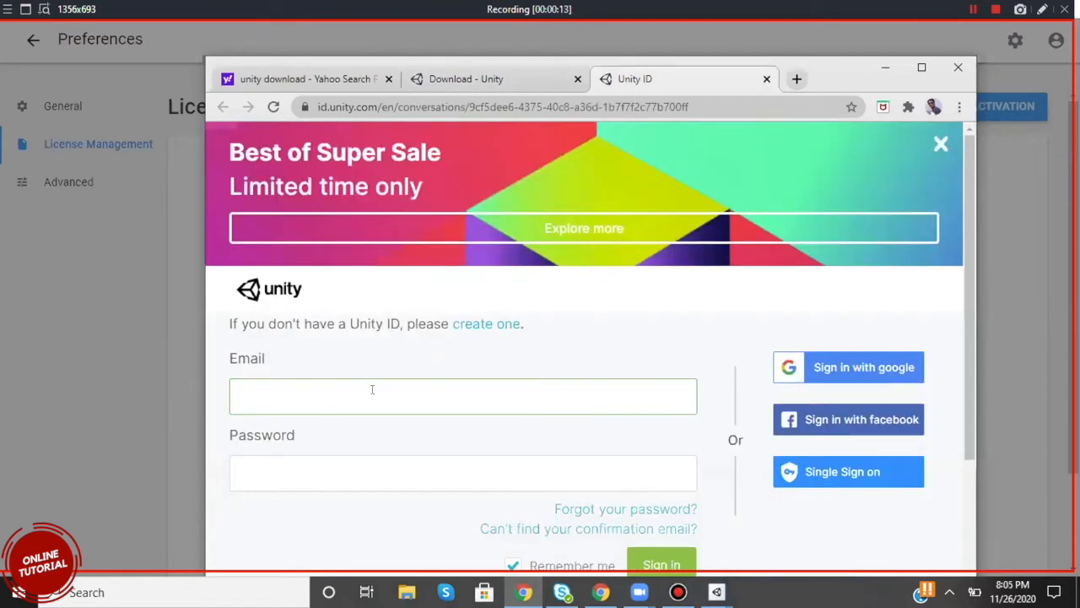
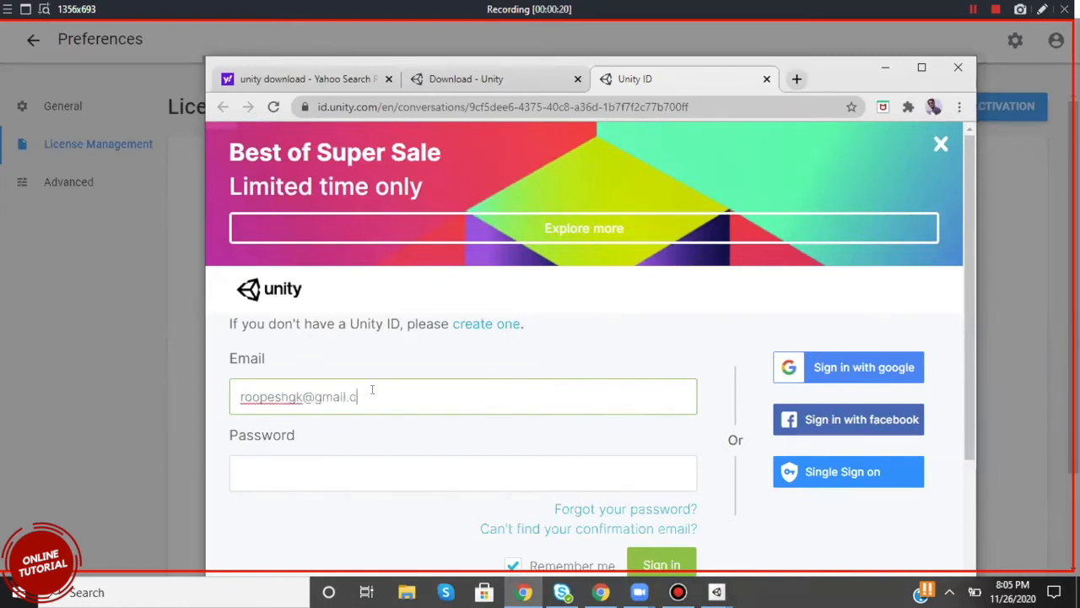
Enter the account password and sign in to reach the manual activation page.
{"action": "left_click", "coordinate": [302, 455]}
{"action": "type", "text": "•"}
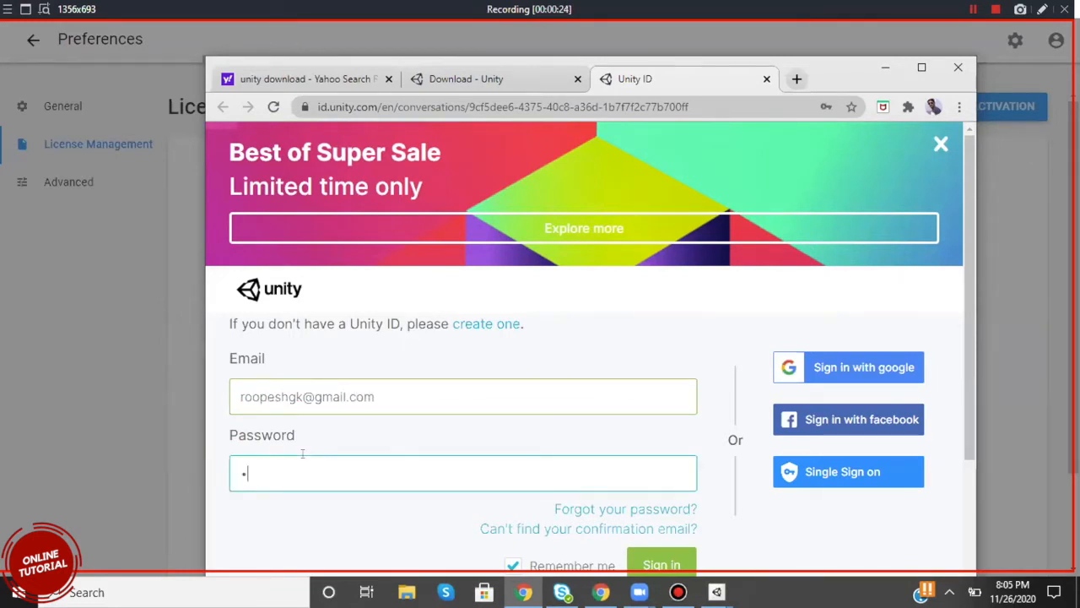
{"action": "type", "text": "•••"}
{"action": "type", "text": "•••••••"}
{"action": "scroll", "coordinate": [675, 488], "scroll_direction": "down", "scroll_amount": 1}
{"action": "left_click", "coordinate": [675, 488]}
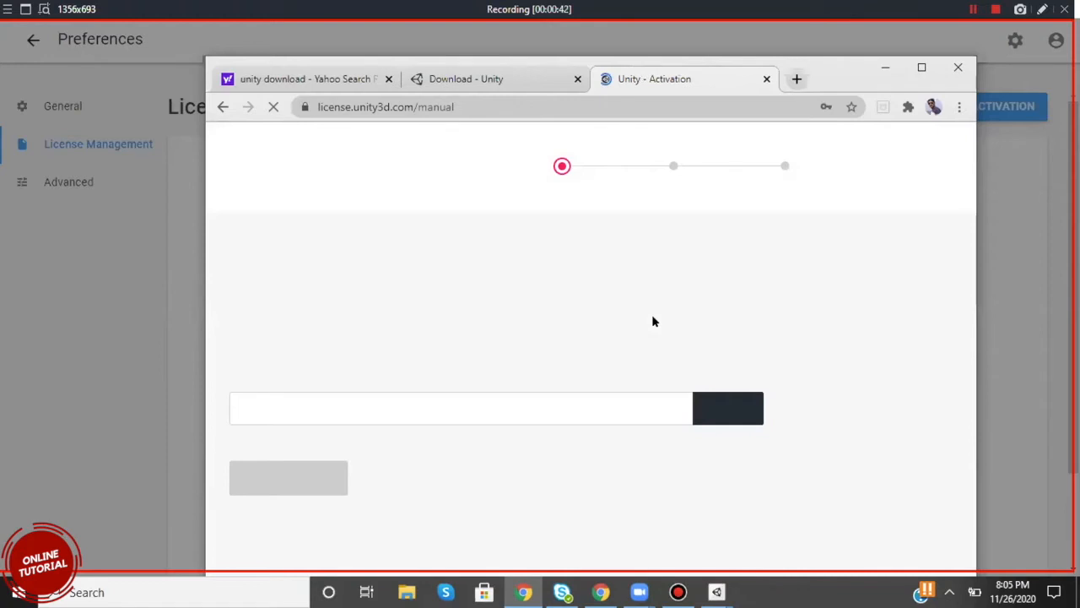
{"action": "left_click", "coordinate": [827, 365]}
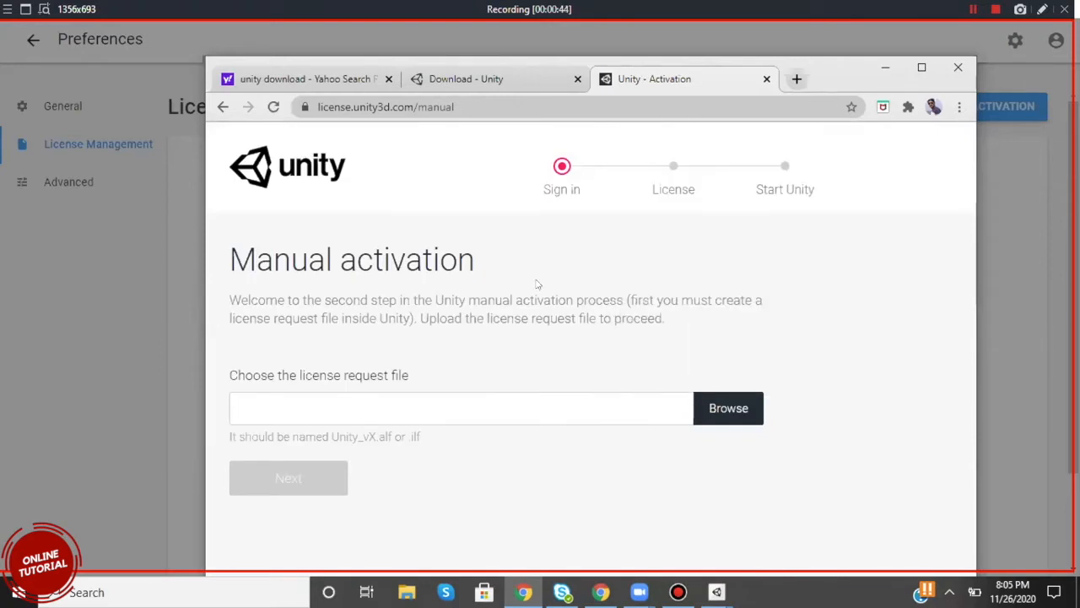
Upload the license request file Unity_lic.alf from the personal folder on the C: drive and proceed to the license options.
{"action": "left_click", "coordinate": [346, 407]}
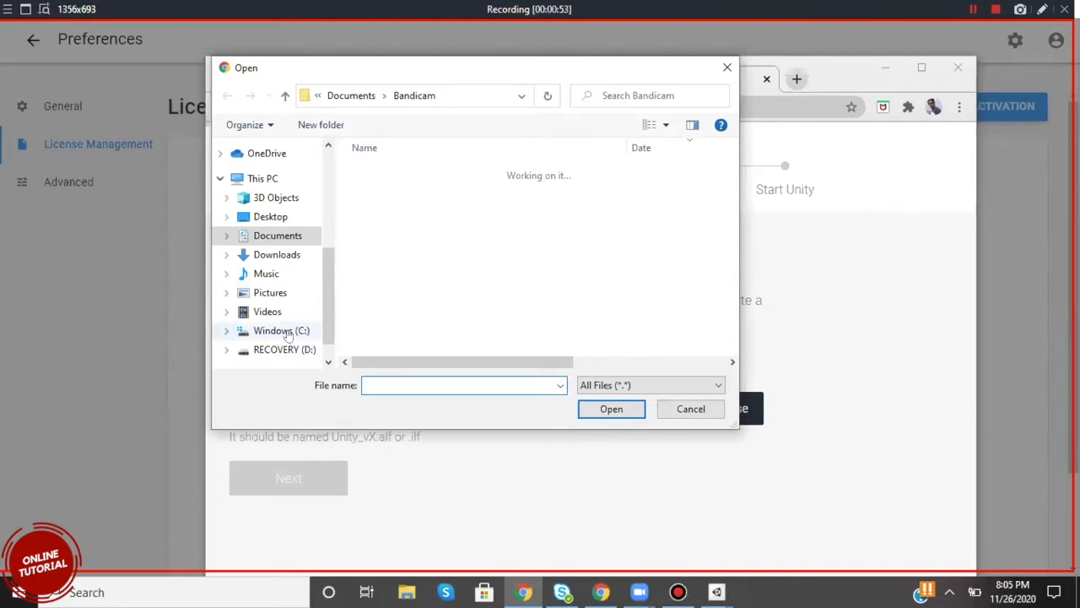
{"action": "scroll", "coordinate": [407, 250], "scroll_direction": "down", "scroll_amount": 8}
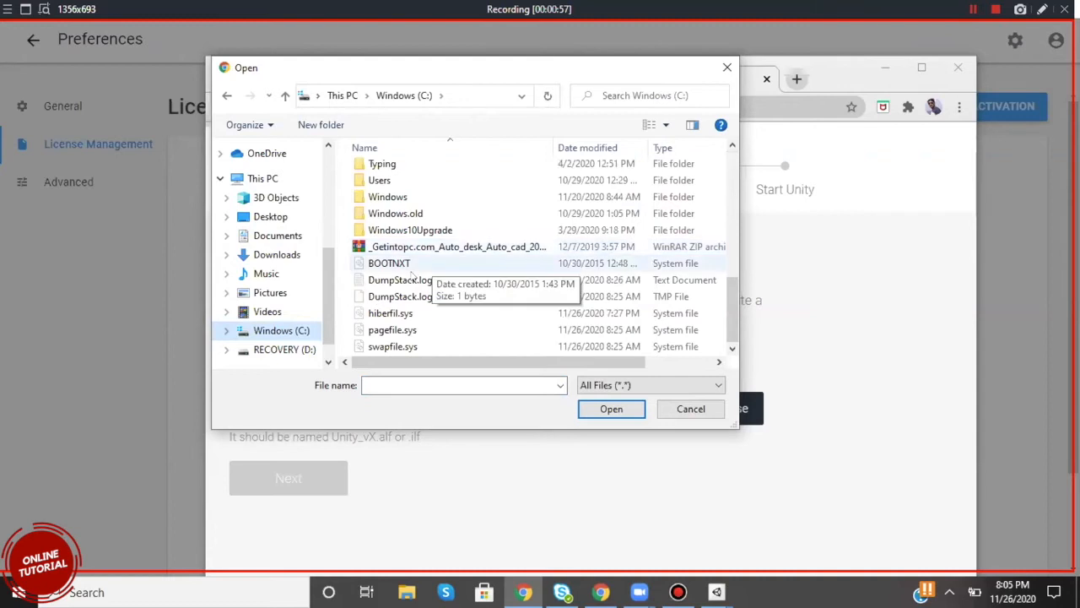
{"action": "scroll", "coordinate": [406, 245], "scroll_direction": "up", "scroll_amount": 3}
{"action": "left_click", "coordinate": [397, 199]}
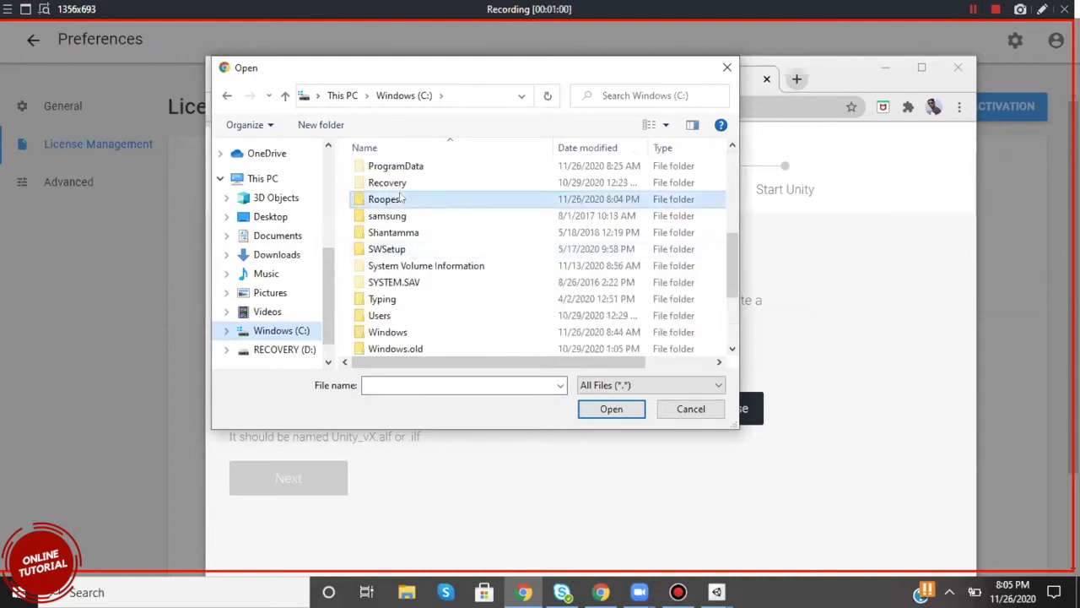
{"action": "double_click", "coordinate": [395, 199]}
{"action": "scroll", "coordinate": [435, 266], "scroll_direction": "down", "scroll_amount": 3}
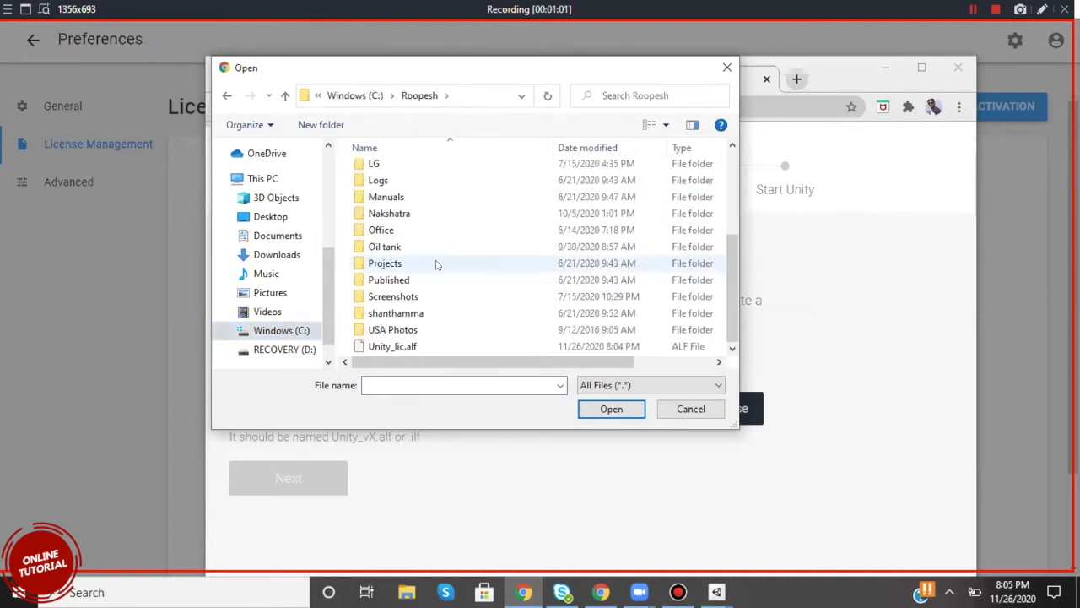
{"action": "left_click", "coordinate": [391, 346]}
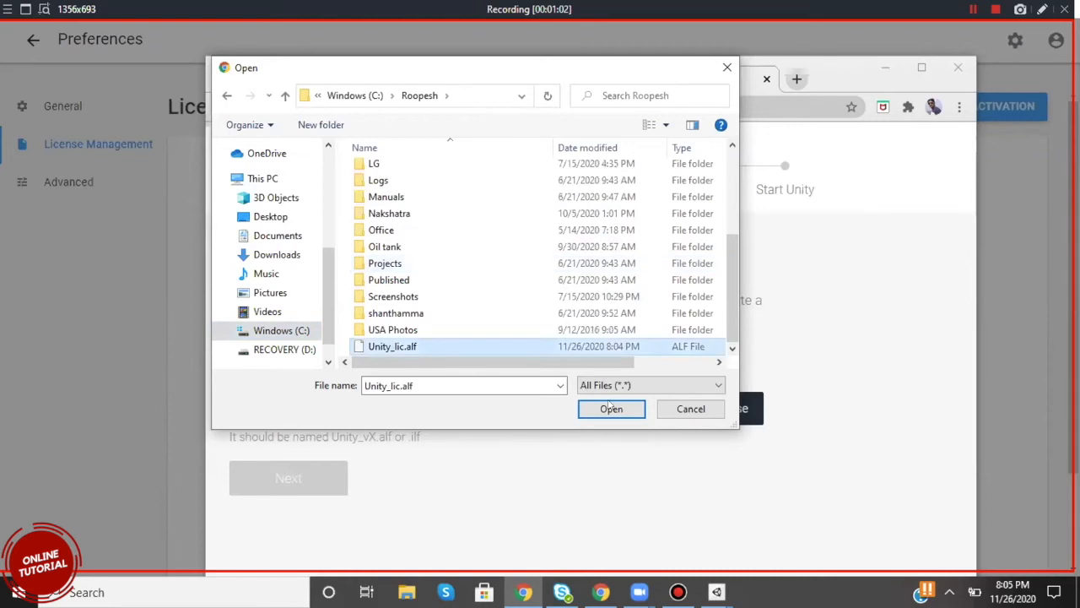
{"action": "double_click", "coordinate": [660, 347]}
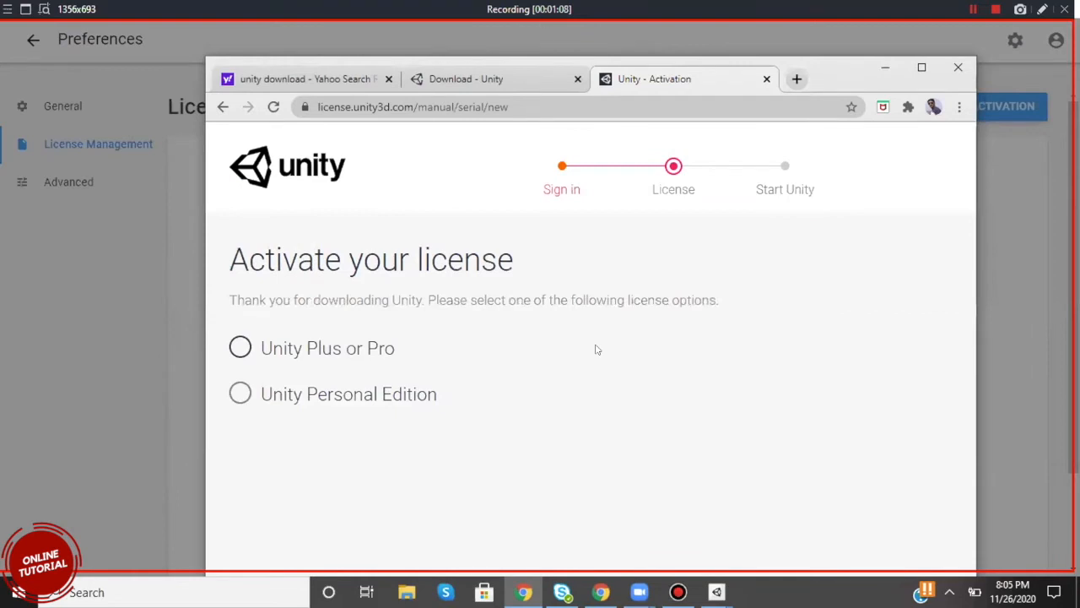
Choose Unity Personal Edition with "I don't use Unity in a professional capacity" and continue to download the license file.
{"action": "left_click", "coordinate": [349, 393]}
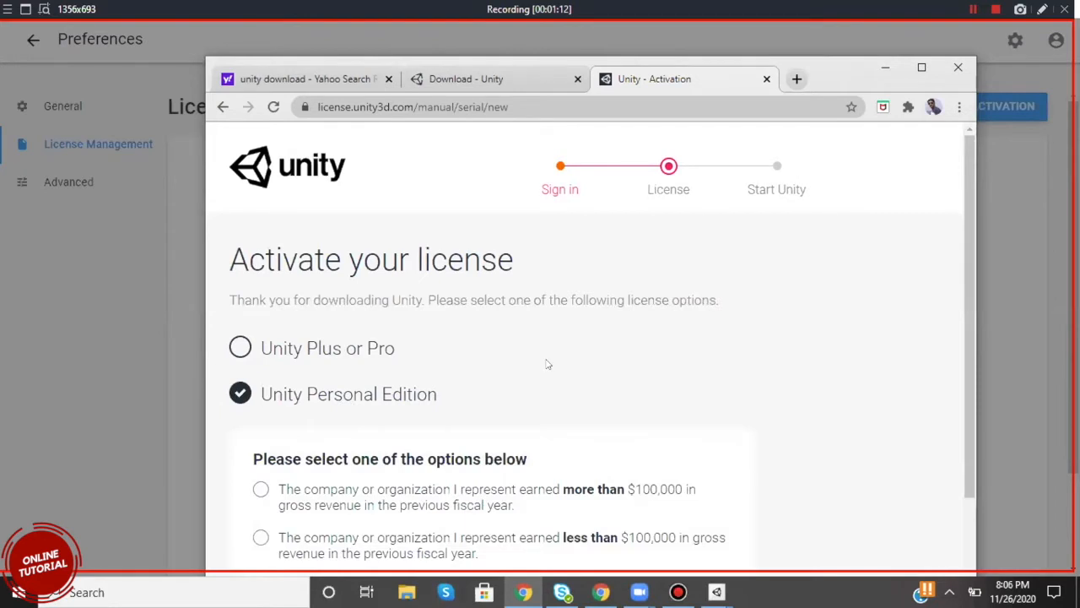
{"action": "scroll", "coordinate": [552, 364], "scroll_direction": "down", "scroll_amount": 2}
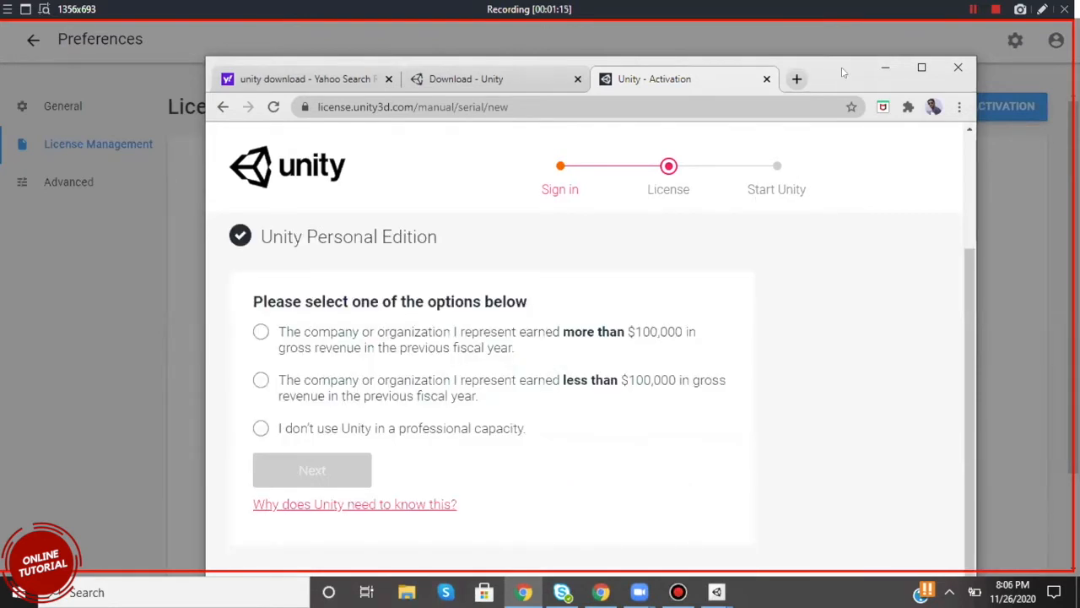
{"action": "left_click_drag", "start_coordinate": [844, 73], "coordinate": [844, 37]}
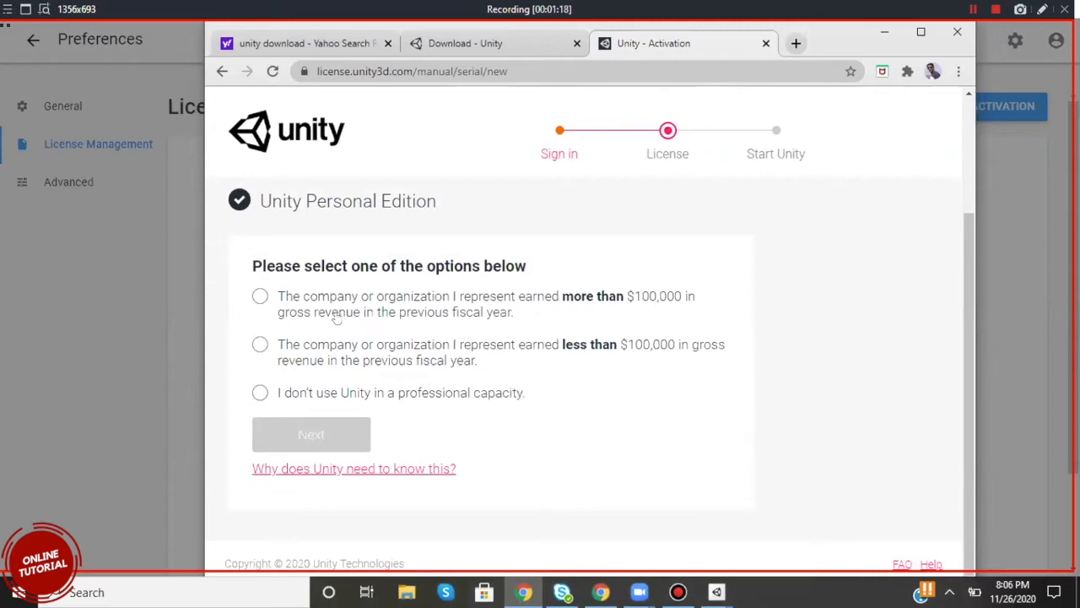
{"action": "left_click", "coordinate": [288, 399]}
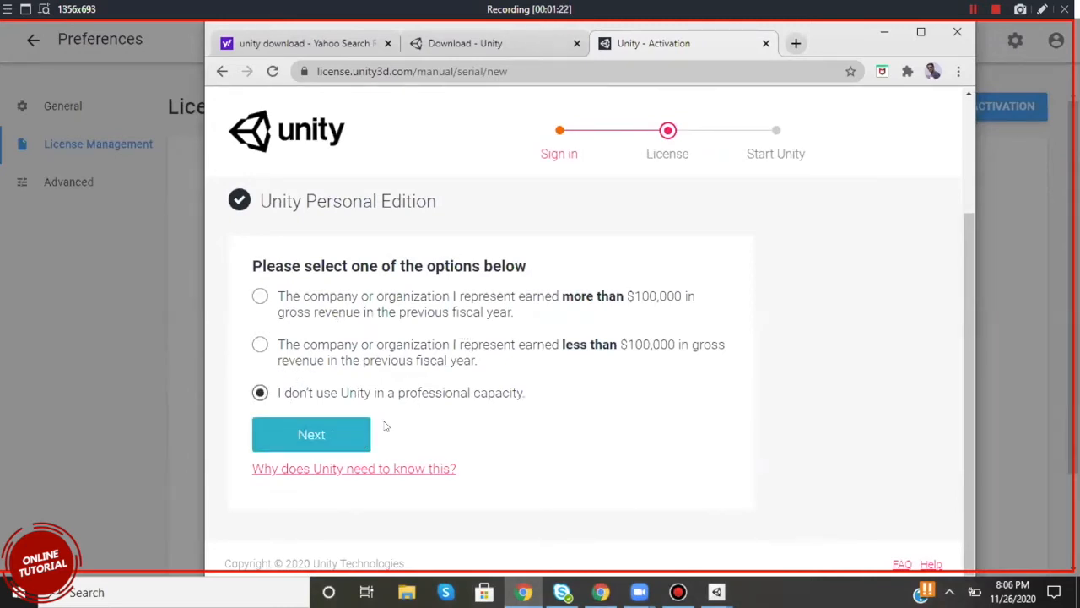
{"action": "left_click", "coordinate": [311, 442]}
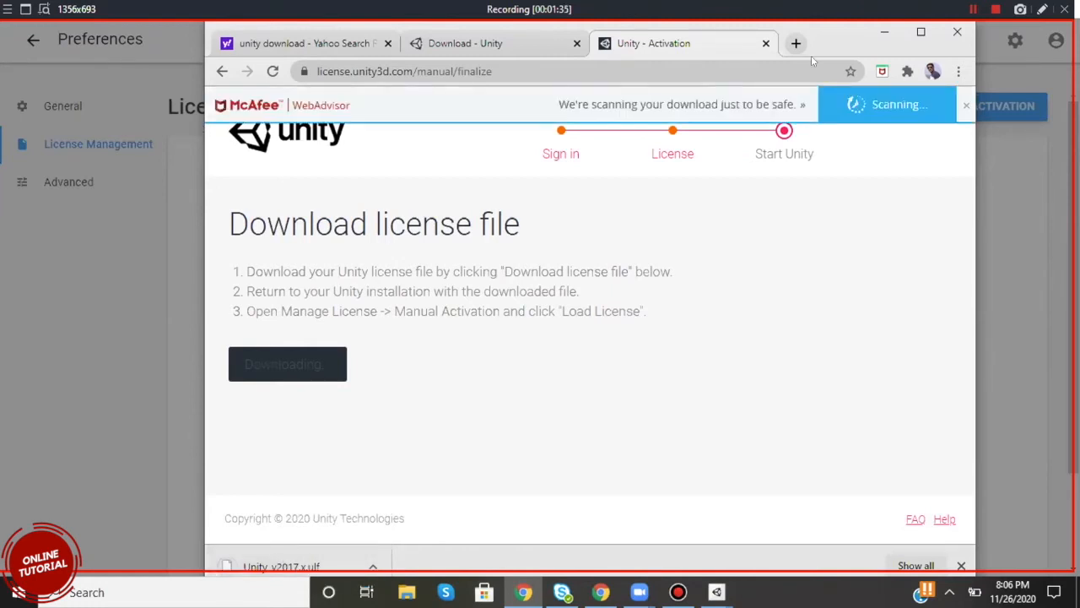
Bring the download bar into view and check the options for the downloaded Unity_v2017.x.ulf file.
{"action": "left_click_drag", "start_coordinate": [837, 36], "coordinate": [825, 16]}
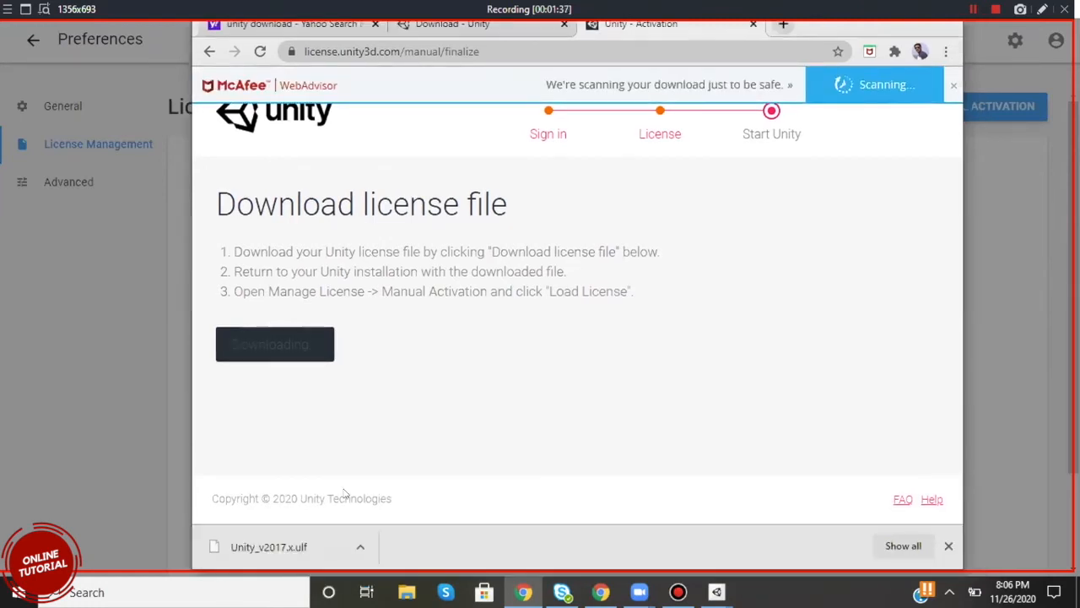
{"action": "left_click", "coordinate": [359, 550]}
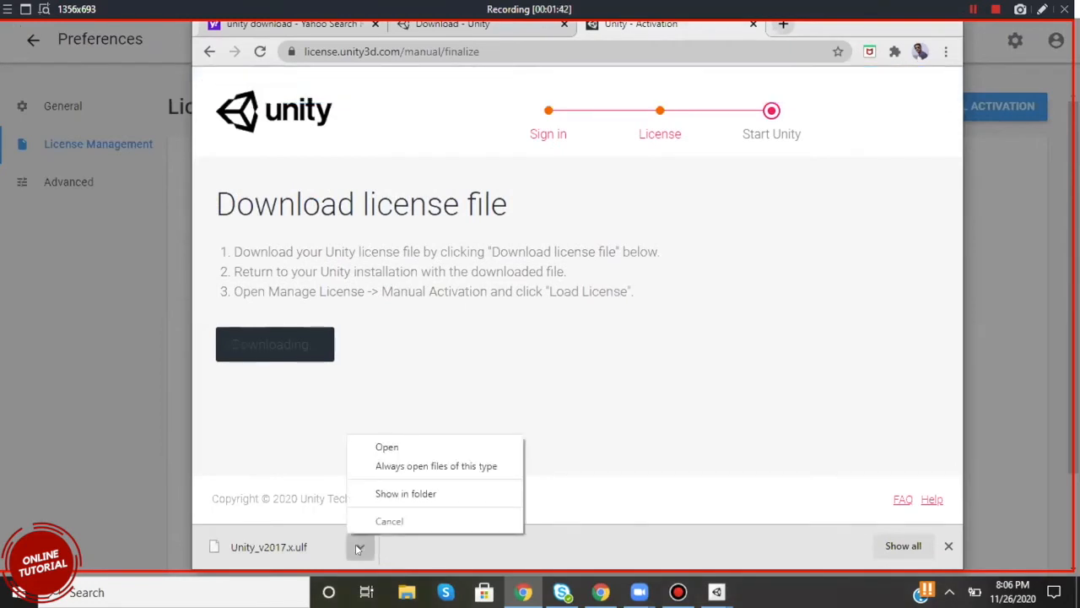
{"action": "left_click", "coordinate": [851, 31]}
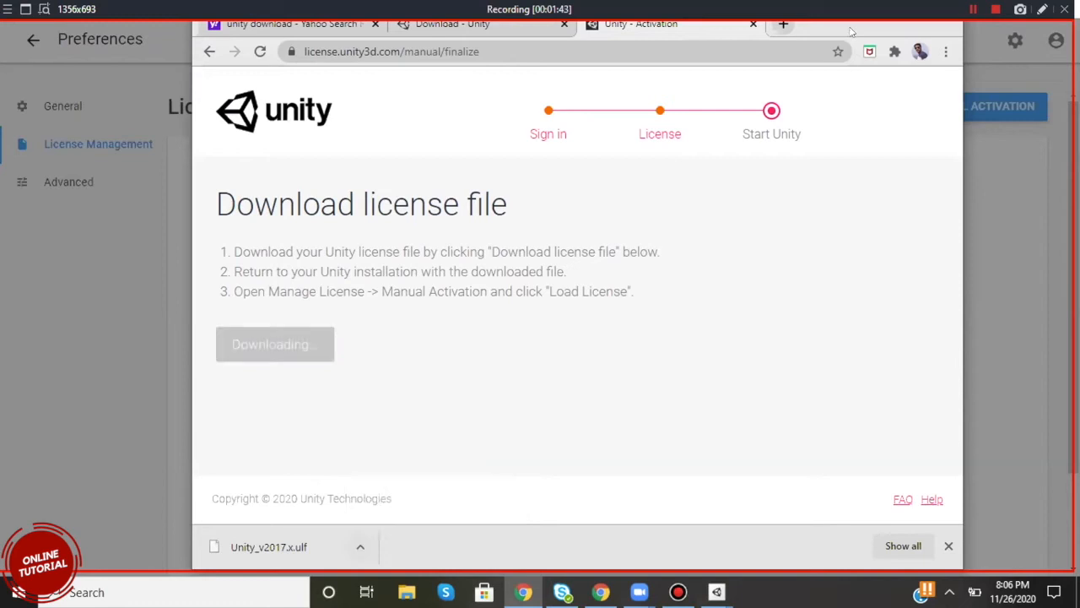
Switch back to Unity Hub, load Unity_v2017.x.ulf from Downloads as the license file and confirm the manual activation.
{"action": "key", "text": "alt+Tab"}
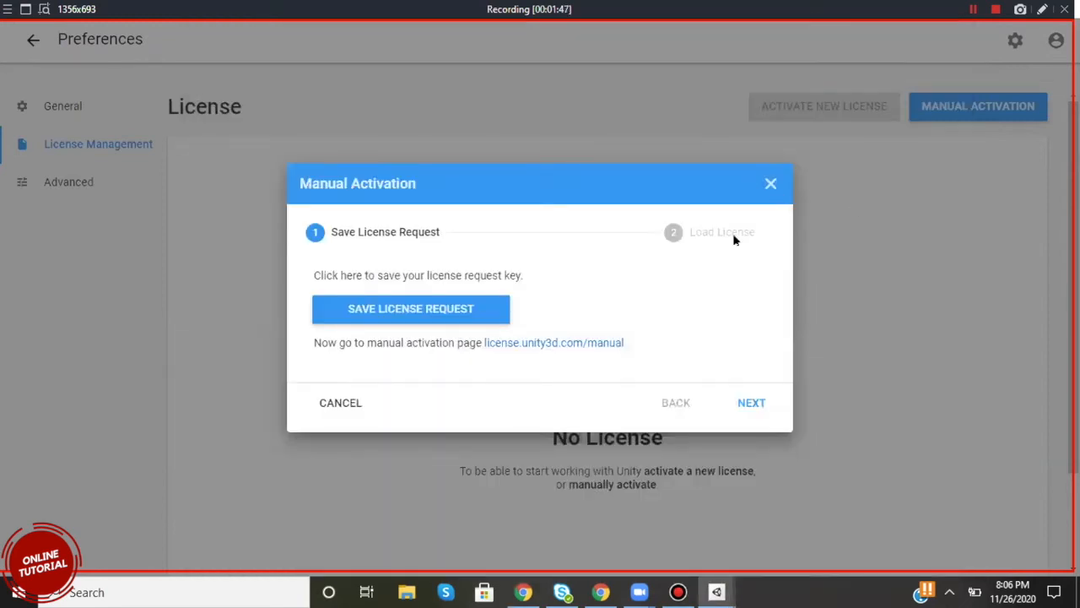
{"action": "left_click", "coordinate": [747, 403]}
{"action": "left_click", "coordinate": [597, 304]}
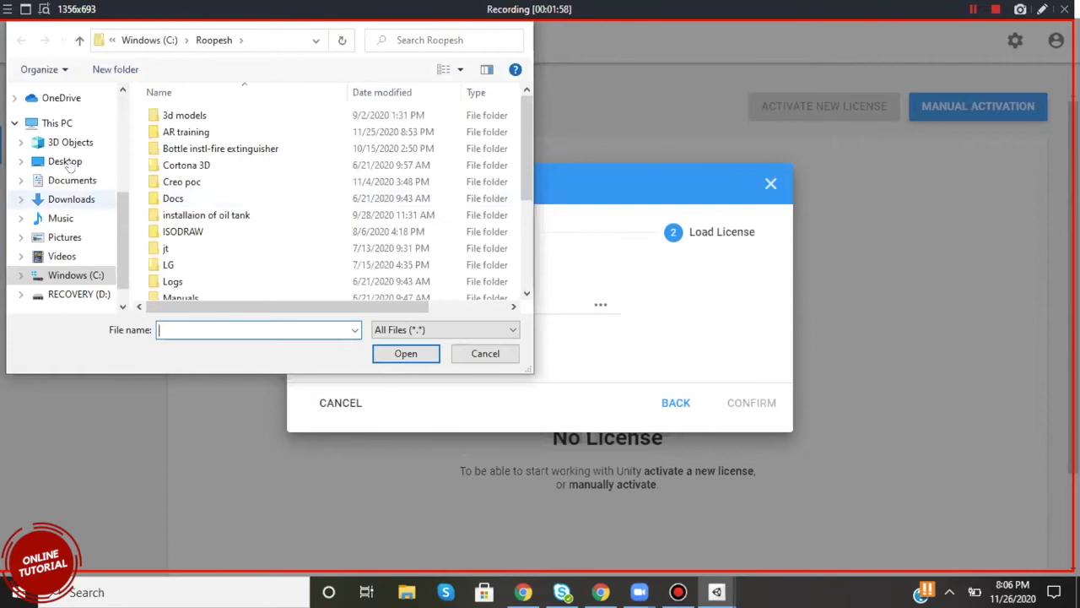
{"action": "left_click", "coordinate": [64, 181]}
{"action": "left_click", "coordinate": [71, 199]}
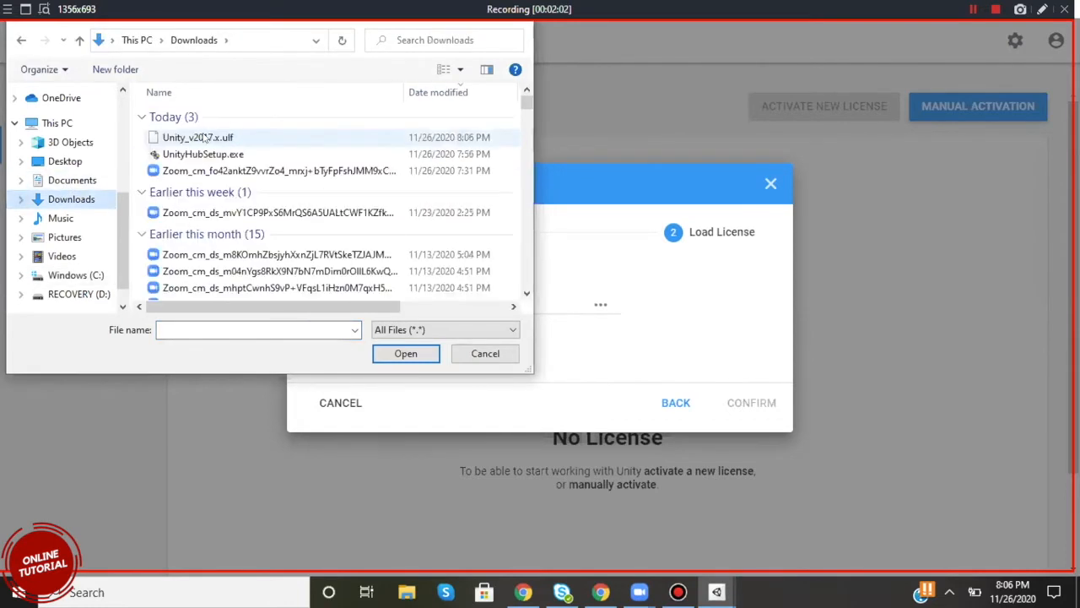
{"action": "left_click", "coordinate": [437, 94]}
{"action": "left_click", "coordinate": [436, 94]}
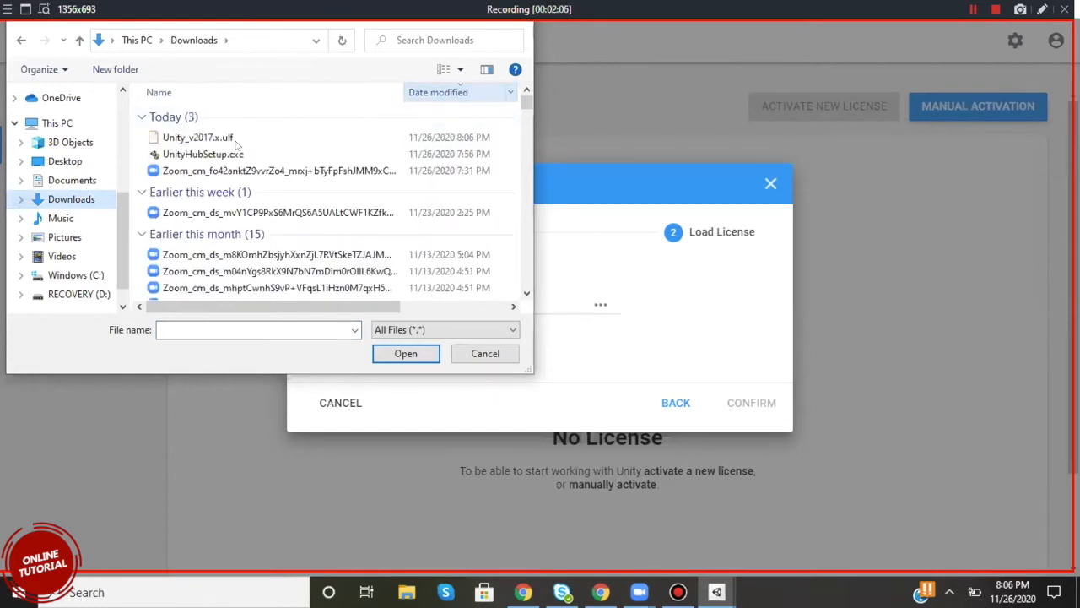
{"action": "left_click", "coordinate": [237, 143]}
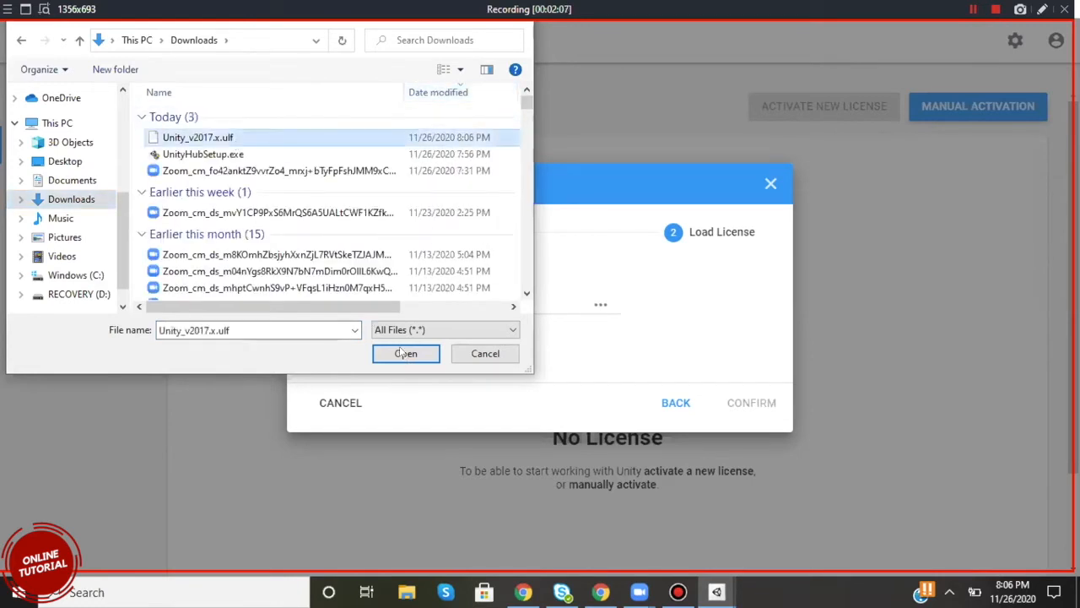
{"action": "left_click", "coordinate": [406, 353]}
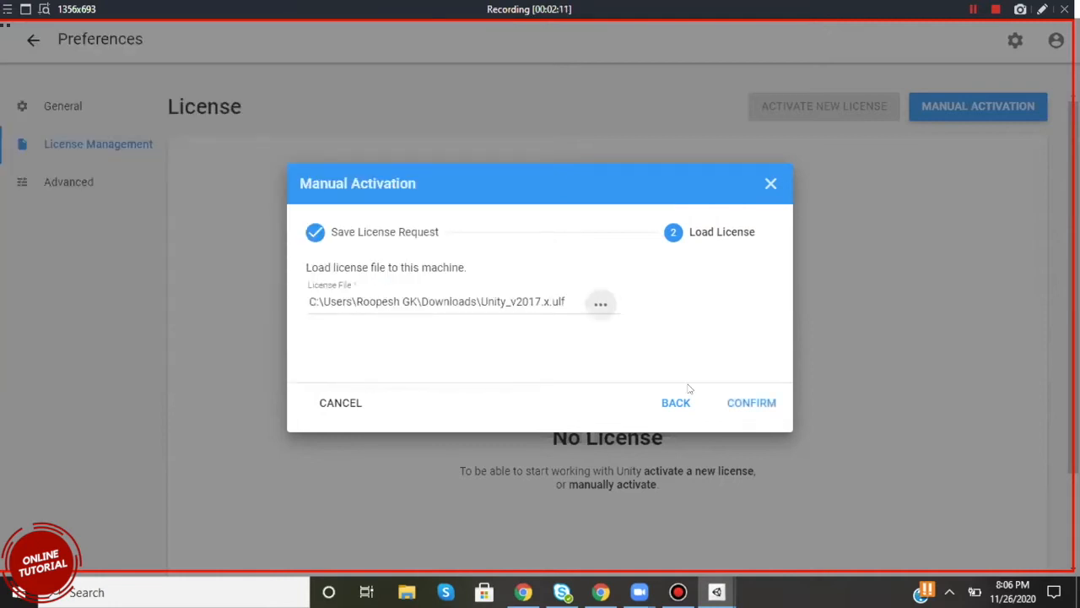
{"action": "left_click", "coordinate": [746, 411]}
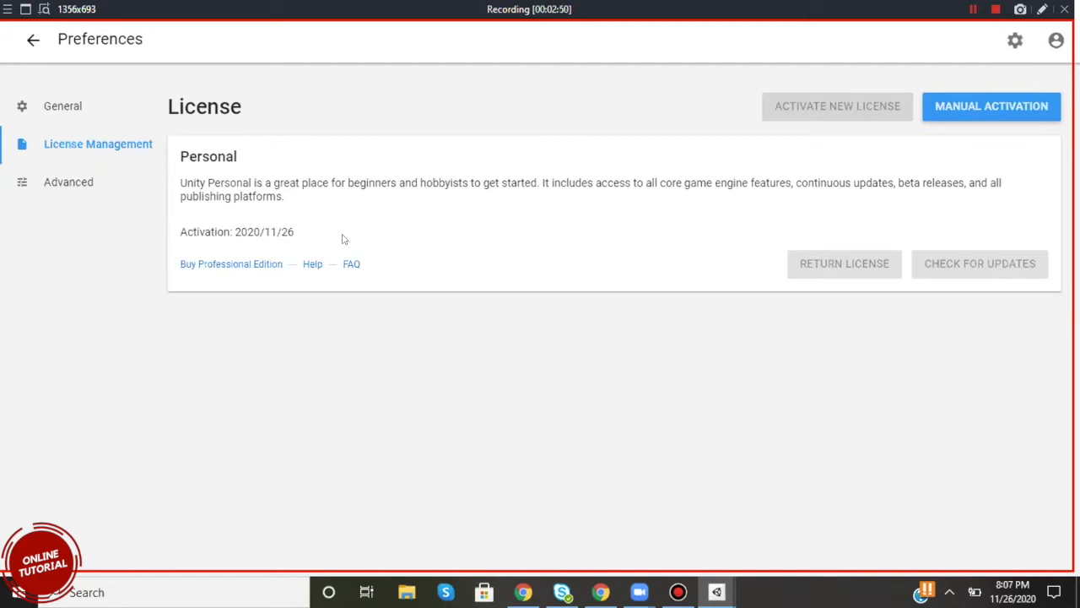
Review the General preferences and the Release Channel options in the Advanced preferences, and return to the projects list.
{"action": "left_click", "coordinate": [58, 108]}
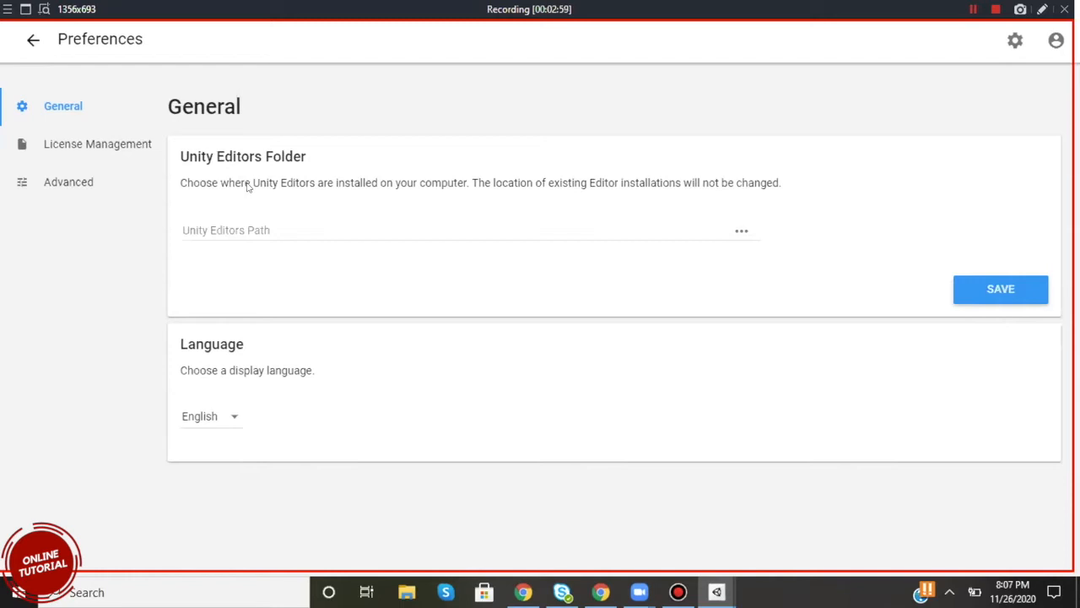
{"action": "left_click", "coordinate": [70, 180]}
{"action": "left_click", "coordinate": [351, 197]}
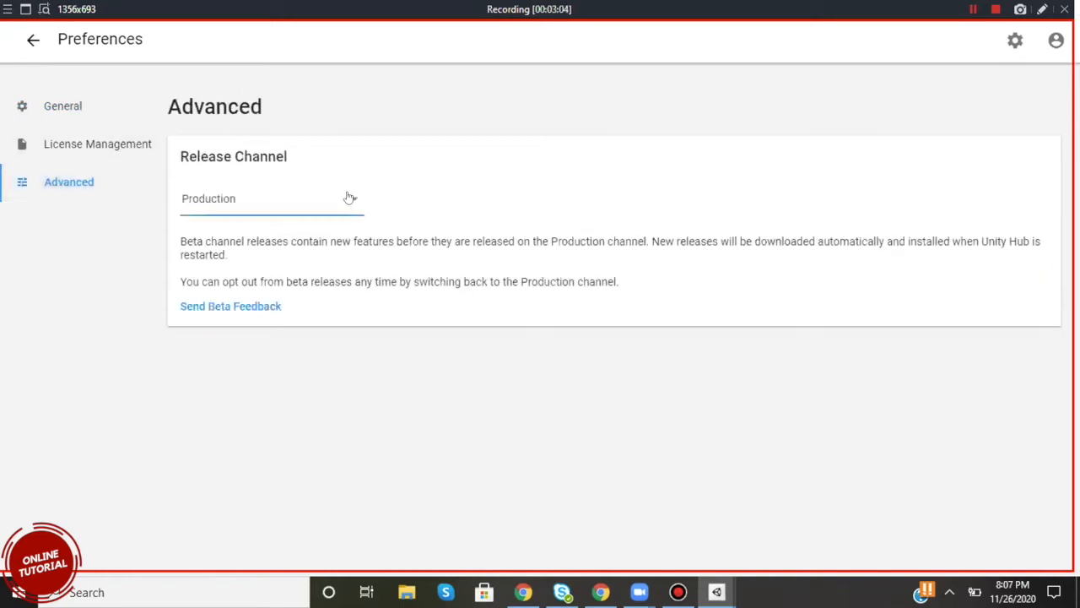
{"action": "left_click", "coordinate": [487, 177]}
{"action": "left_click", "coordinate": [30, 42]}
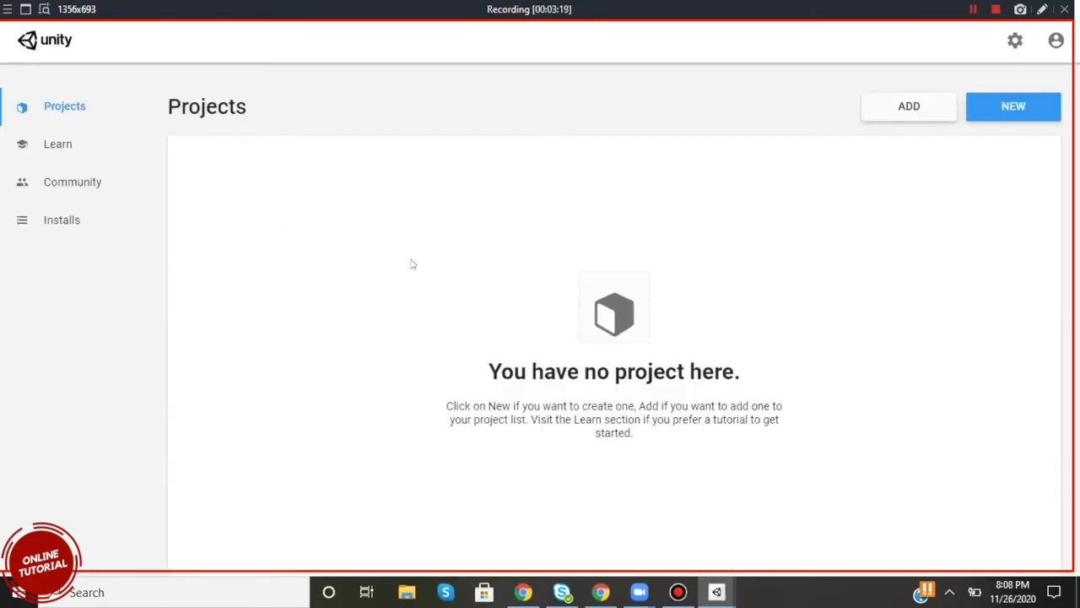
Add Unity 2019.4.15f1 (LTS) with its default modules to the installs and start the installation.
{"action": "left_click", "coordinate": [45, 224]}
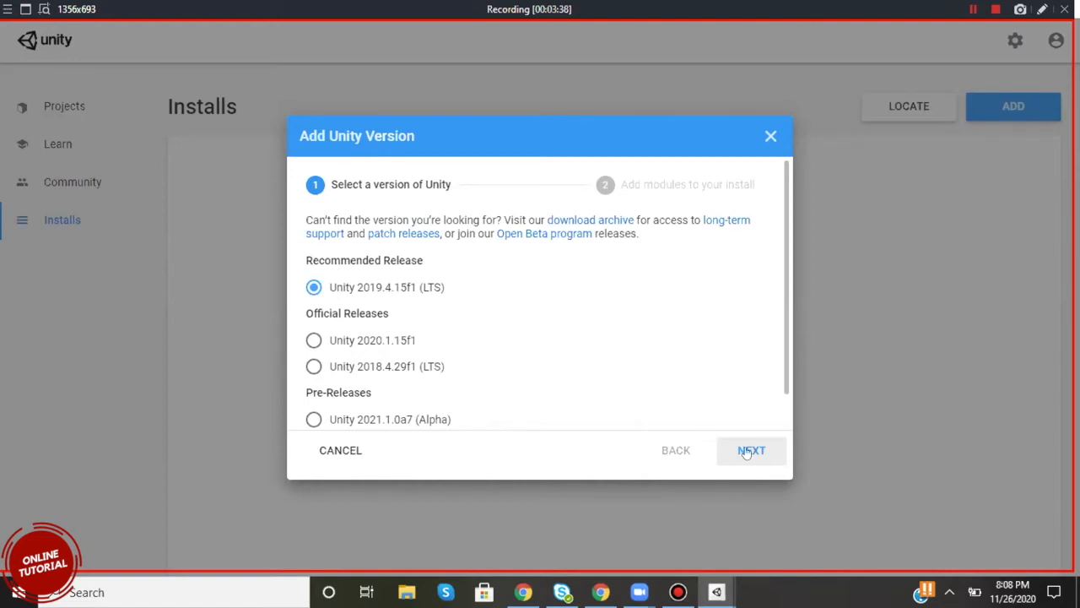
{"action": "scroll", "coordinate": [714, 407], "scroll_direction": "down", "scroll_amount": 1}
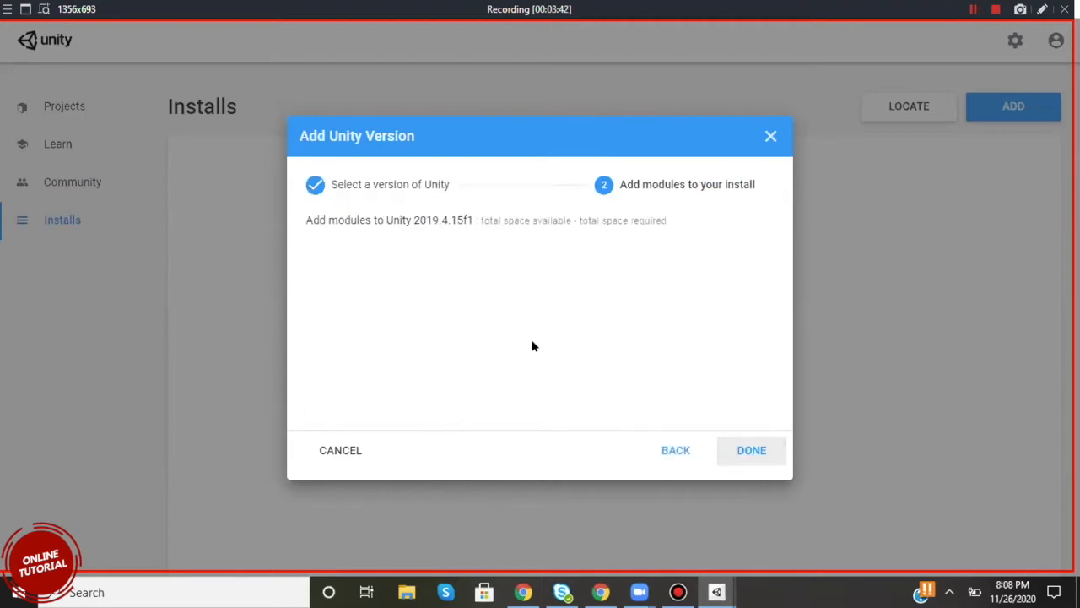
{"action": "left_click", "coordinate": [744, 454]}
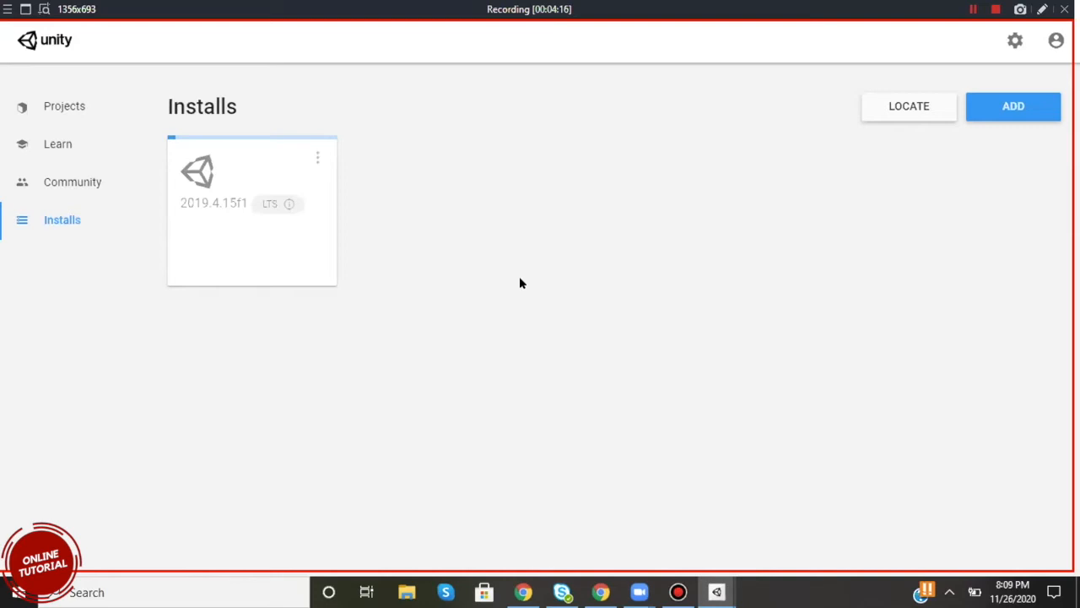
Check the email confirmation page in the Unity Hub Sign In window, switching between it and the main Hub window.
{"action": "mouse_move", "coordinate": [717, 591]}
{"action": "left_click", "coordinate": [774, 550]}
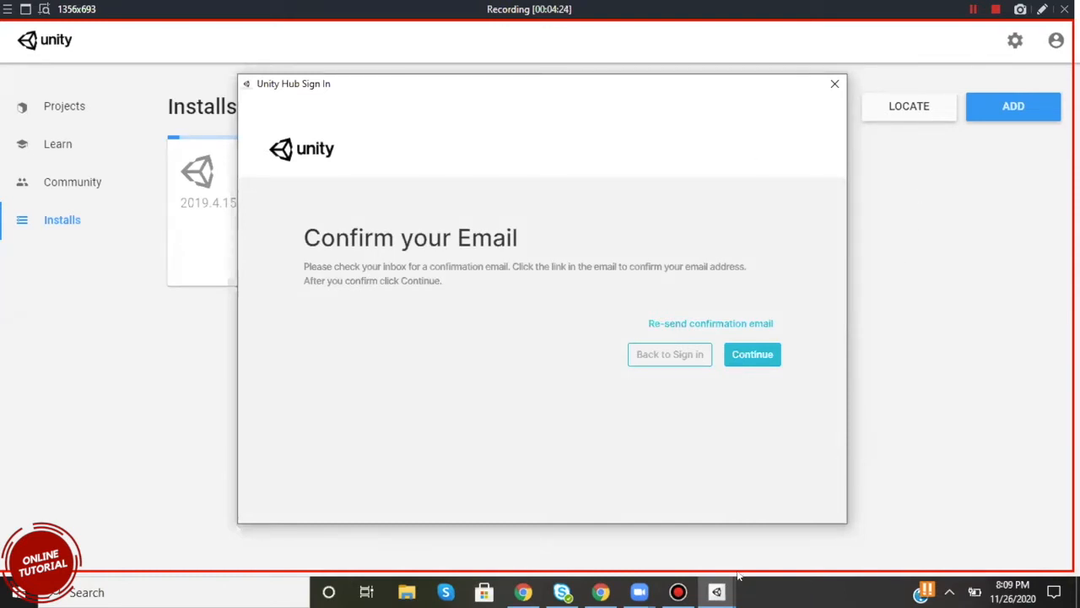
{"action": "left_click", "coordinate": [717, 590]}
{"action": "left_click", "coordinate": [650, 543]}
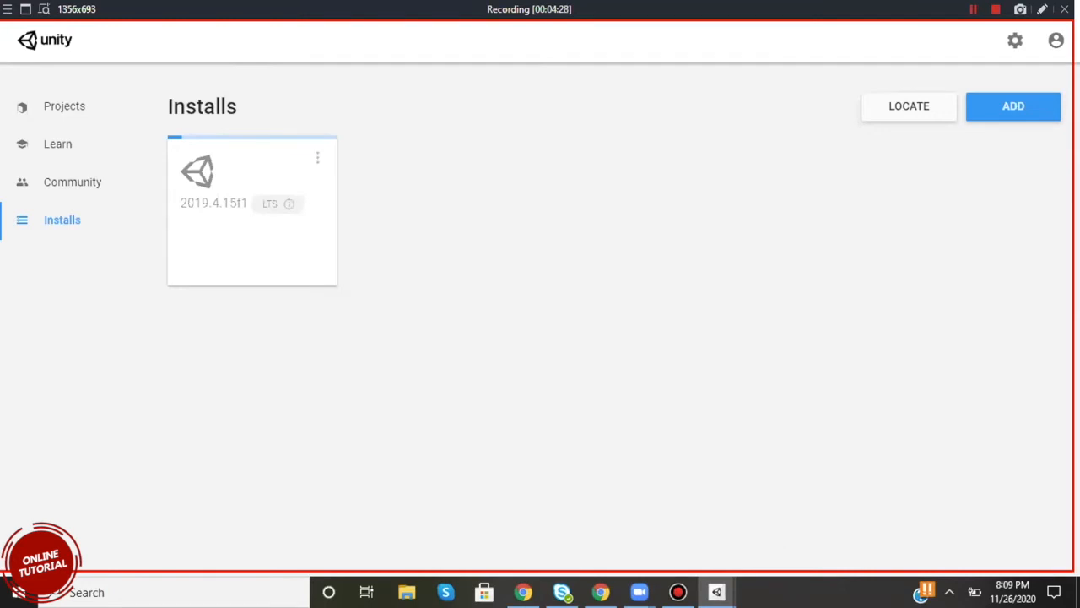
{"action": "left_click", "coordinate": [716, 592]}
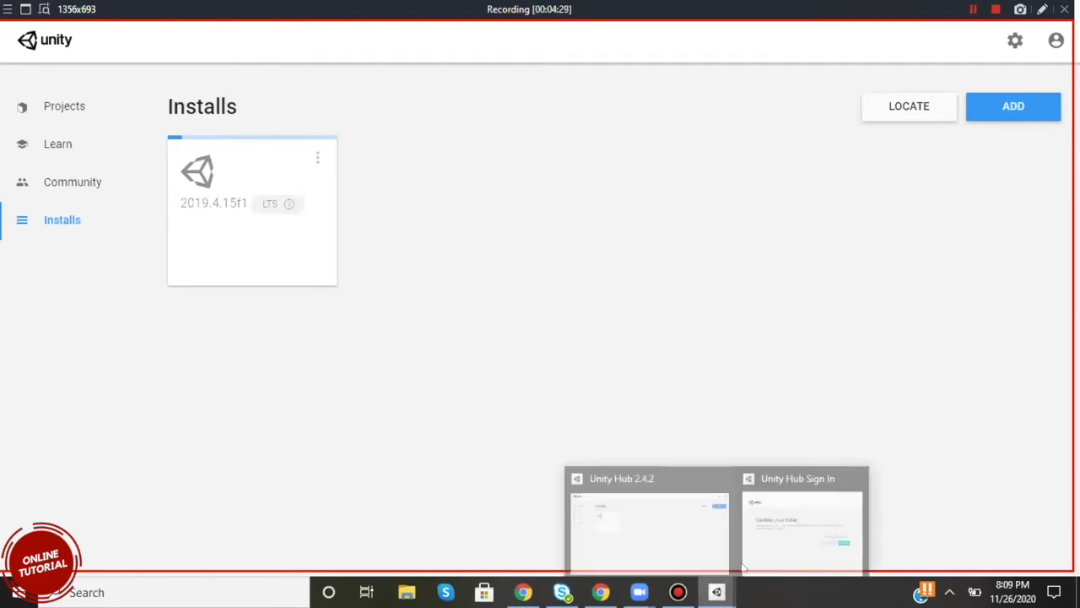
{"action": "left_click", "coordinate": [756, 478]}
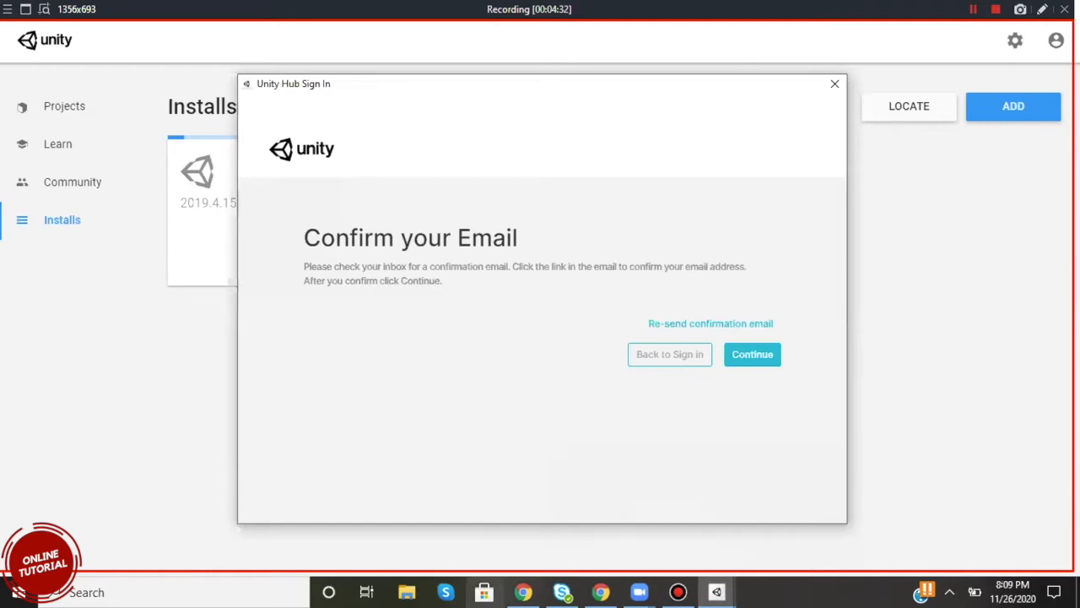
Switch to Chrome to look at the Unity download page beside the Hub, and return to the Unity Hub Sign In window.
{"action": "left_click", "coordinate": [523, 592]}
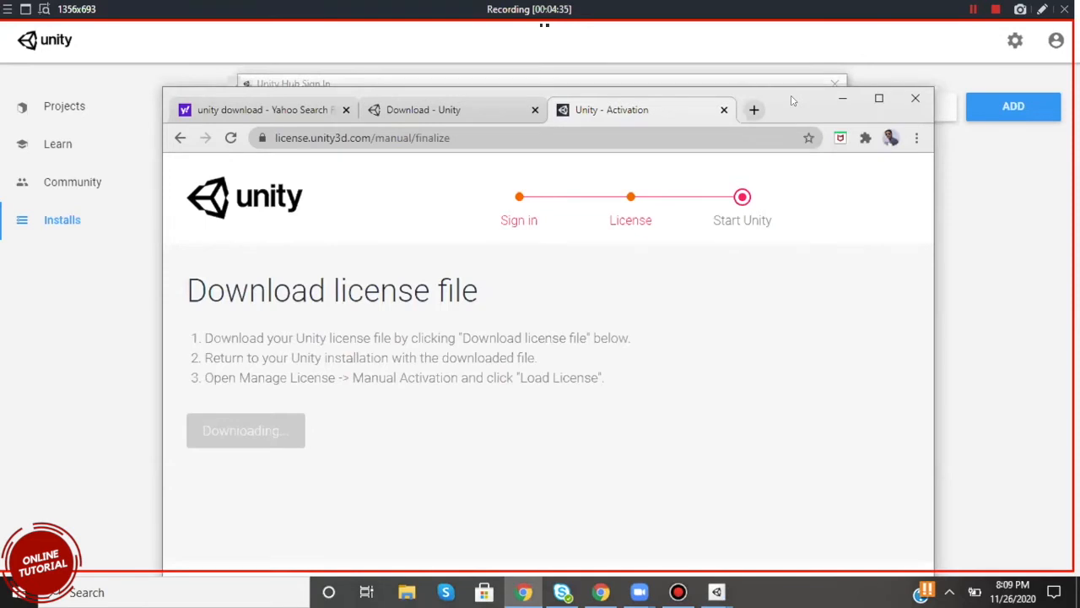
{"action": "left_click_drag", "start_coordinate": [793, 100], "coordinate": [789, 191]}
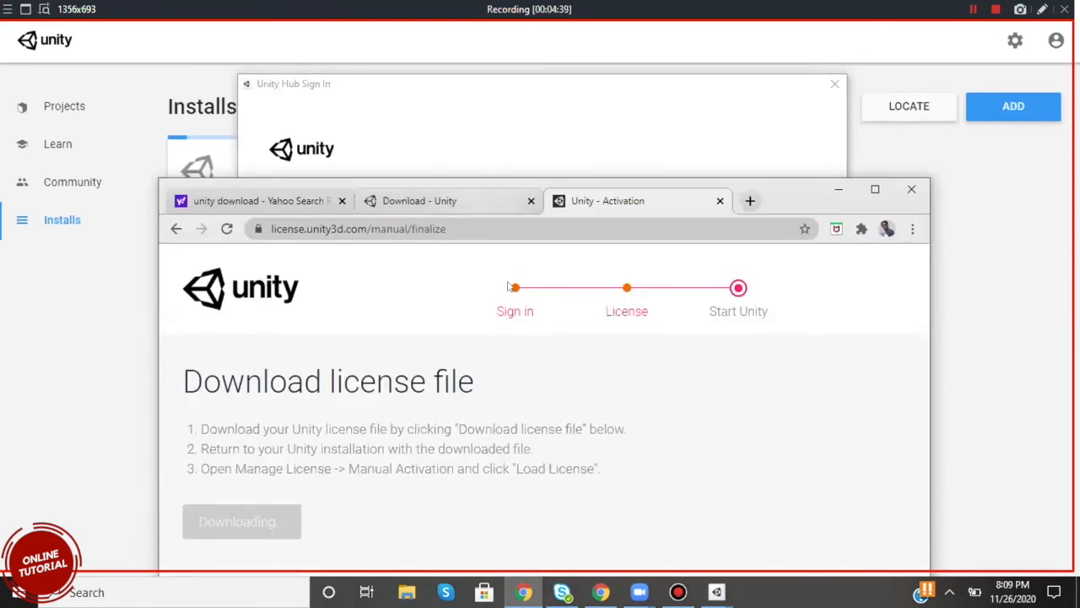
{"action": "left_click", "coordinate": [498, 201]}
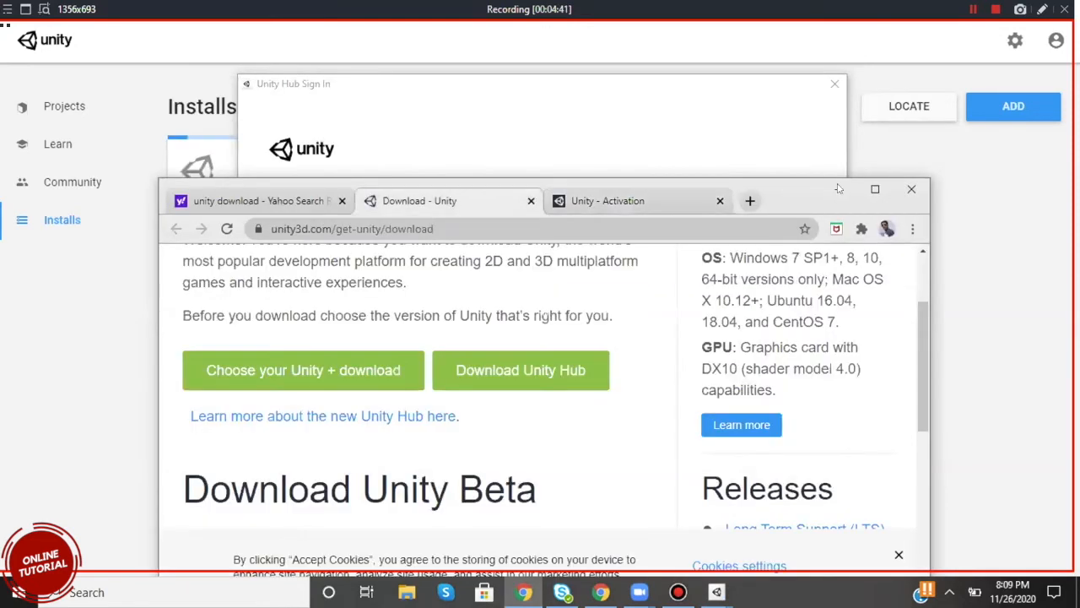
{"action": "left_click", "coordinate": [742, 93]}
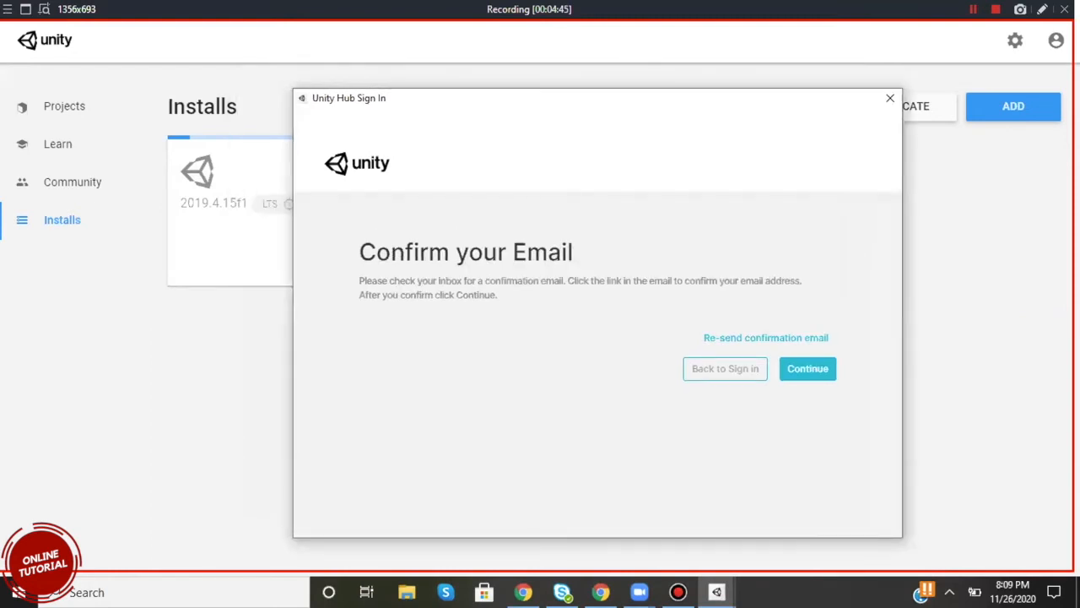
{"action": "key", "text": "ctrl+a"}
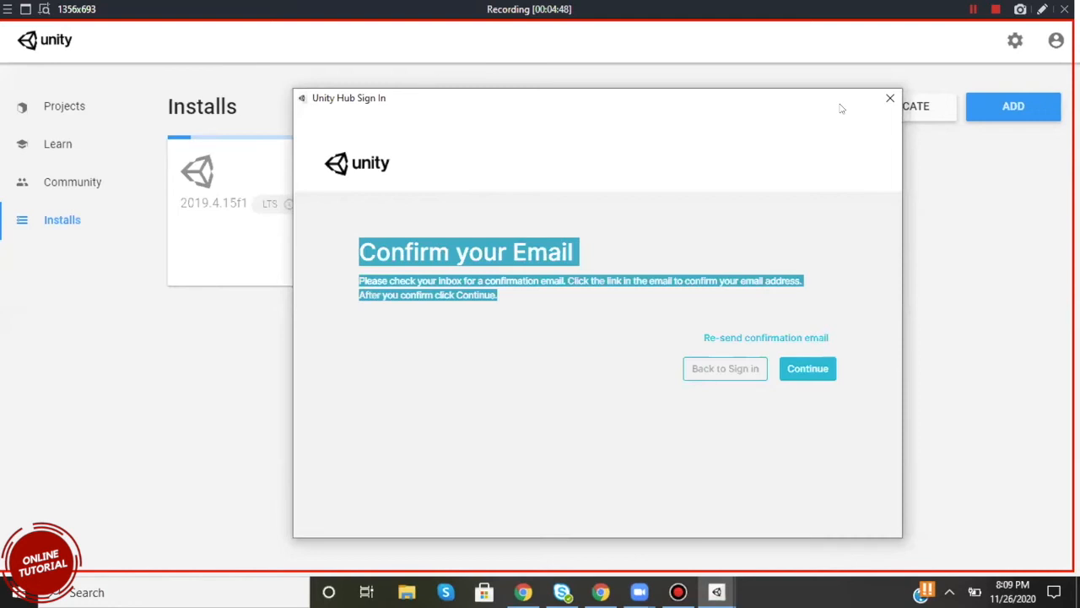
{"action": "left_click", "coordinate": [780, 71]}
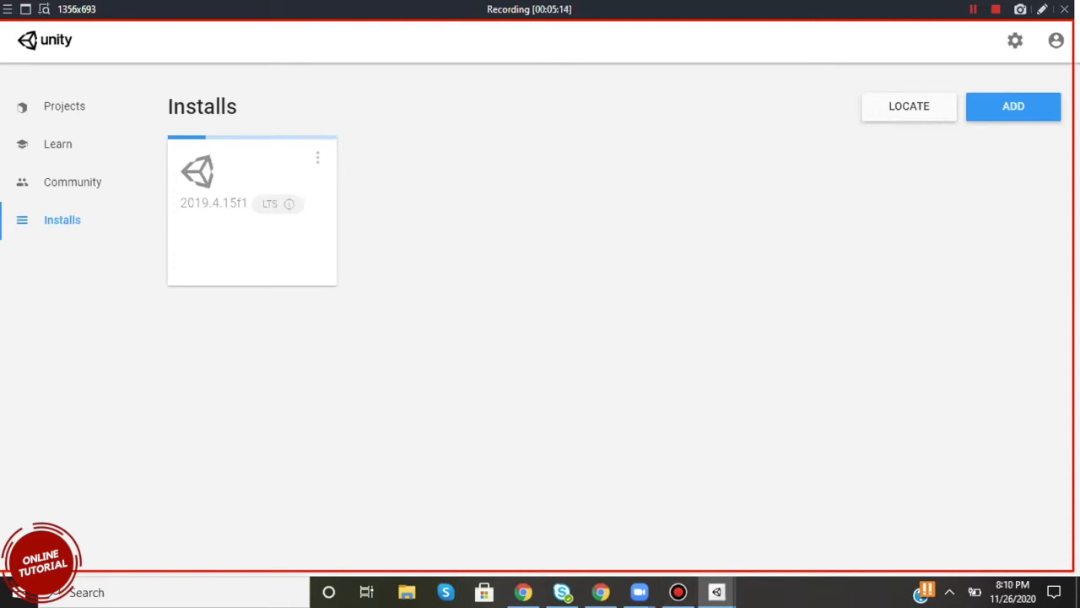
{"action": "mouse_move", "coordinate": [677, 592]}
{"action": "mouse_move", "coordinate": [717, 592]}
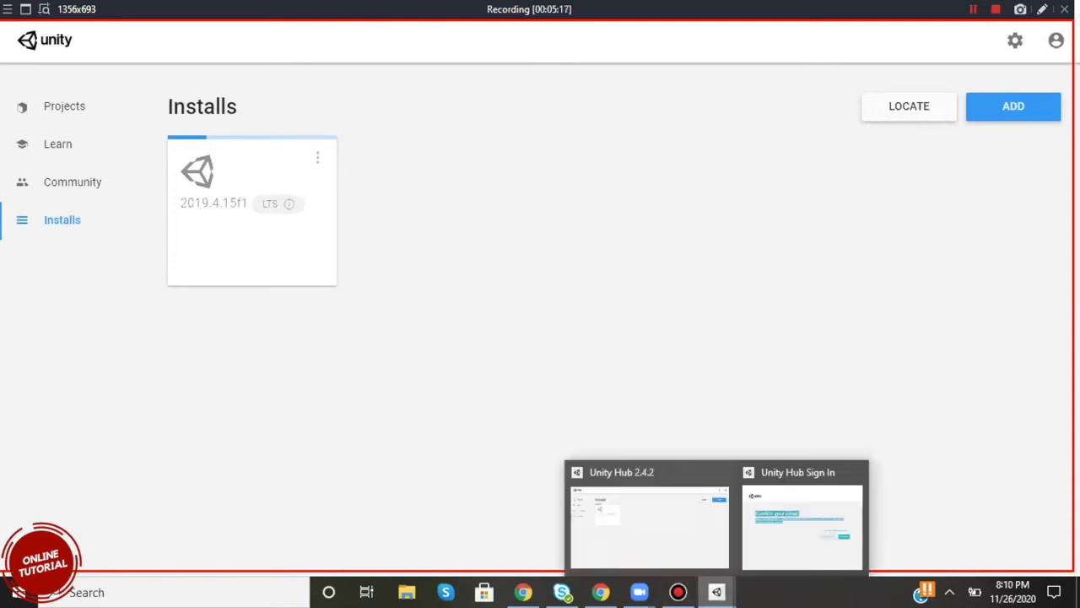
{"action": "mouse_move", "coordinate": [639, 591]}
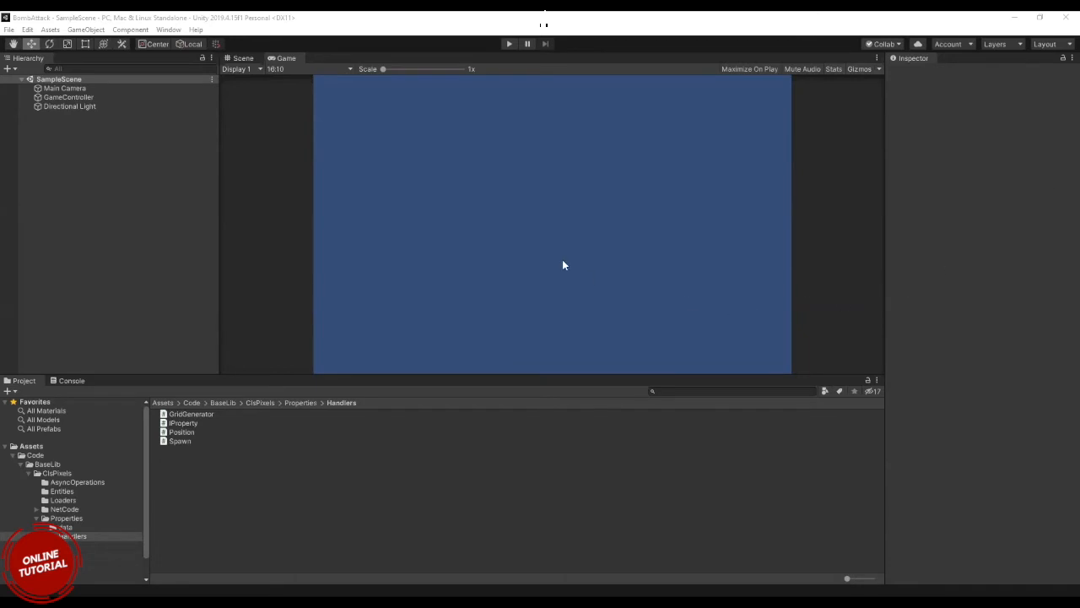
Show the Scene view of the BombAttack project in the Unity Editor and create a new scene.
{"action": "left_click", "coordinate": [236, 58]}
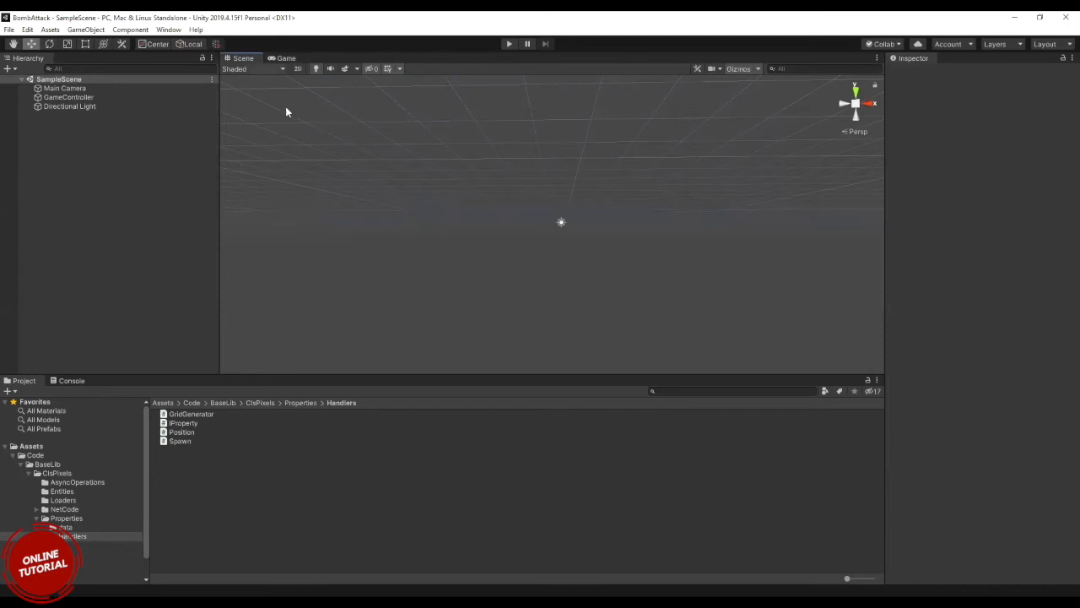
{"action": "left_click", "coordinate": [9, 30]}
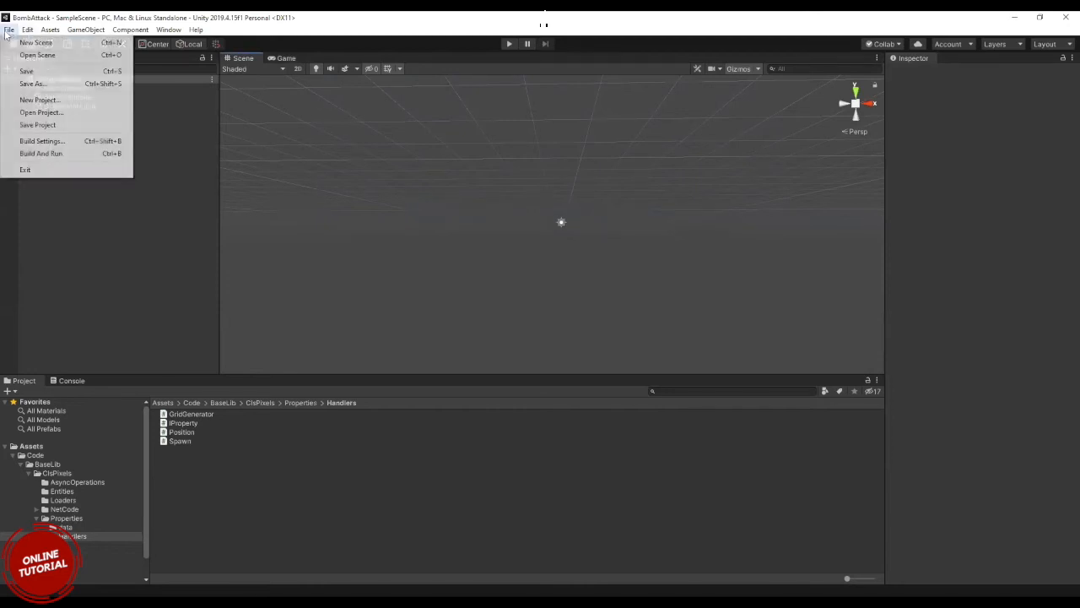
{"action": "left_click", "coordinate": [20, 42]}
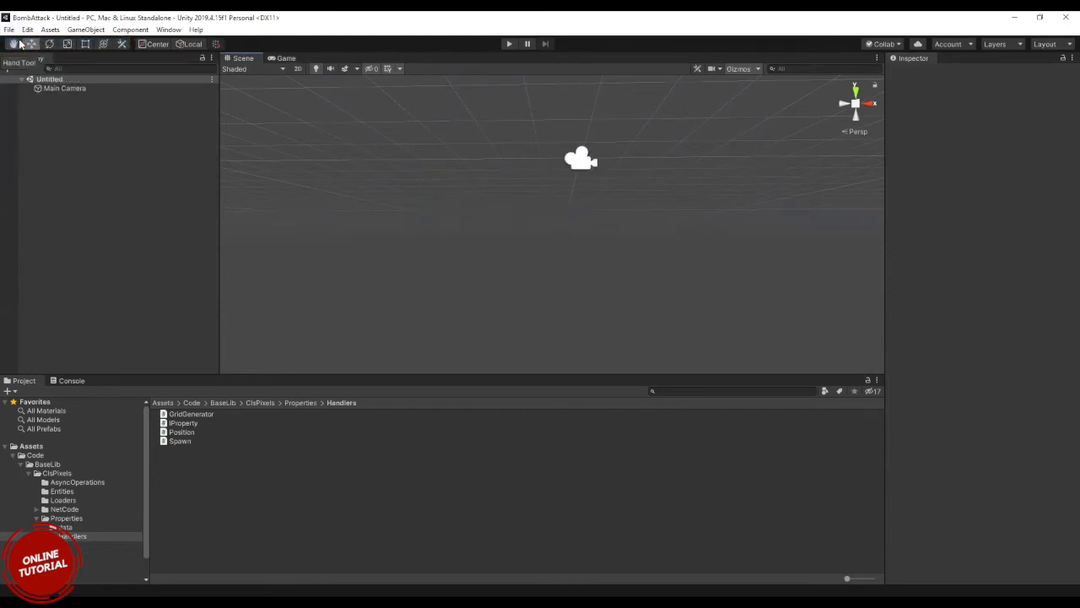
Compare the Game view and the Scene view of the empty new scene, ending in the Scene view.
{"action": "left_click", "coordinate": [285, 58]}
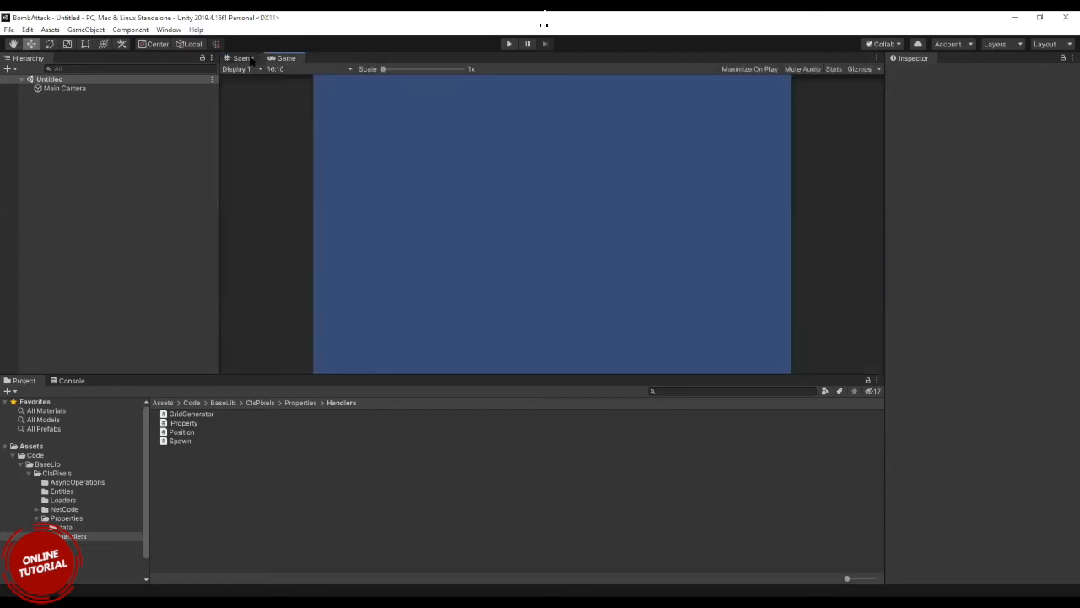
{"action": "left_click", "coordinate": [252, 59]}
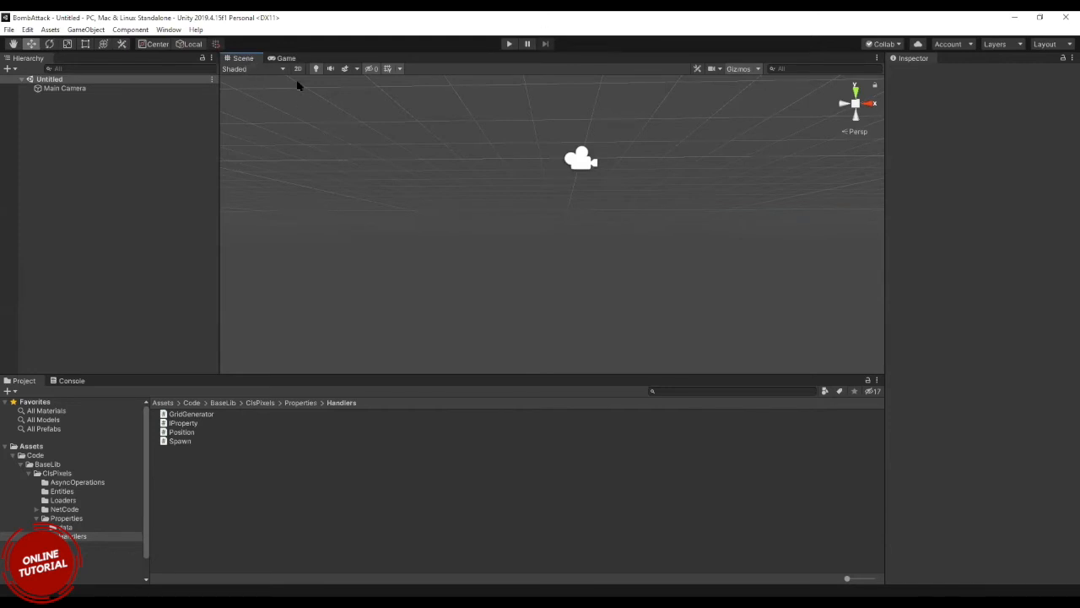
{"action": "left_click", "coordinate": [287, 59]}
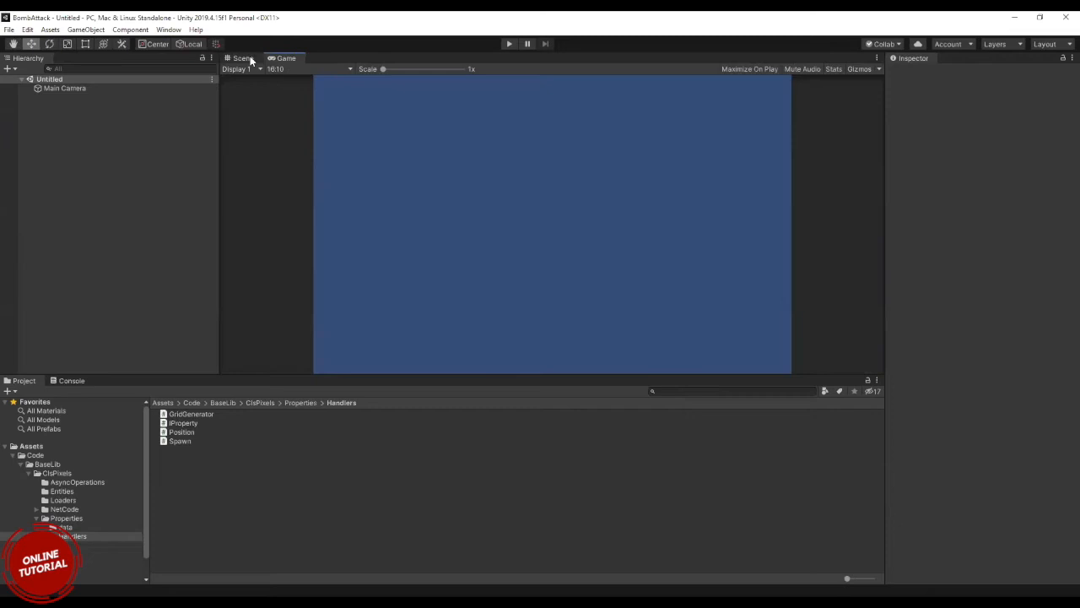
{"action": "left_click", "coordinate": [250, 59]}
{"action": "left_click", "coordinate": [281, 59]}
{"action": "left_click", "coordinate": [250, 62]}
{"action": "left_click", "coordinate": [282, 59]}
{"action": "left_click", "coordinate": [242, 59]}
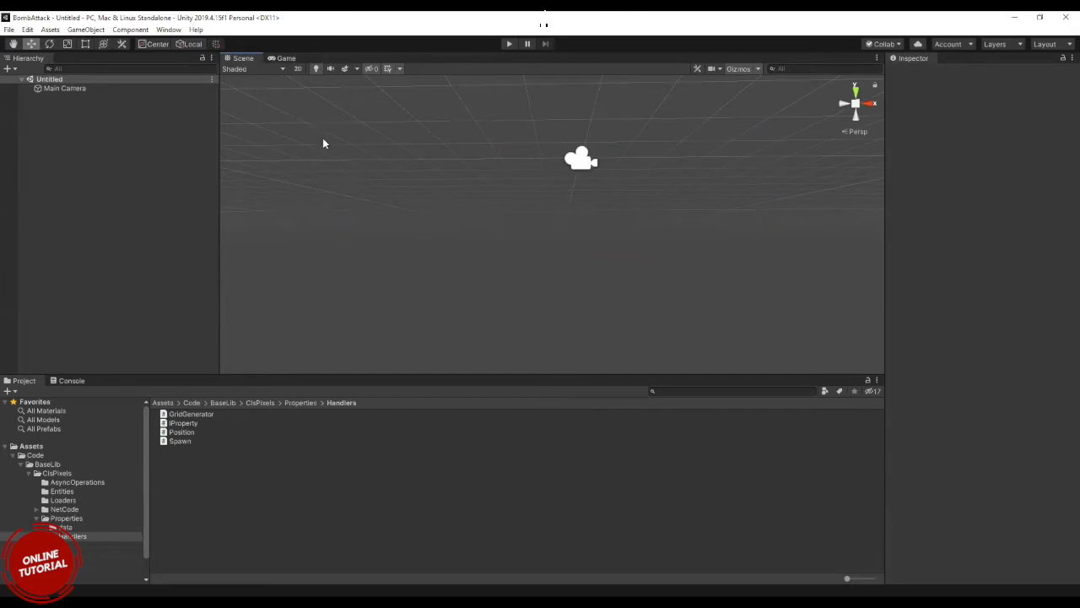
Add a 3D cube to the scene and raise it along the Y axis to about 13.5.
{"action": "scroll", "coordinate": [458, 163], "scroll_direction": "down", "scroll_amount": 2}
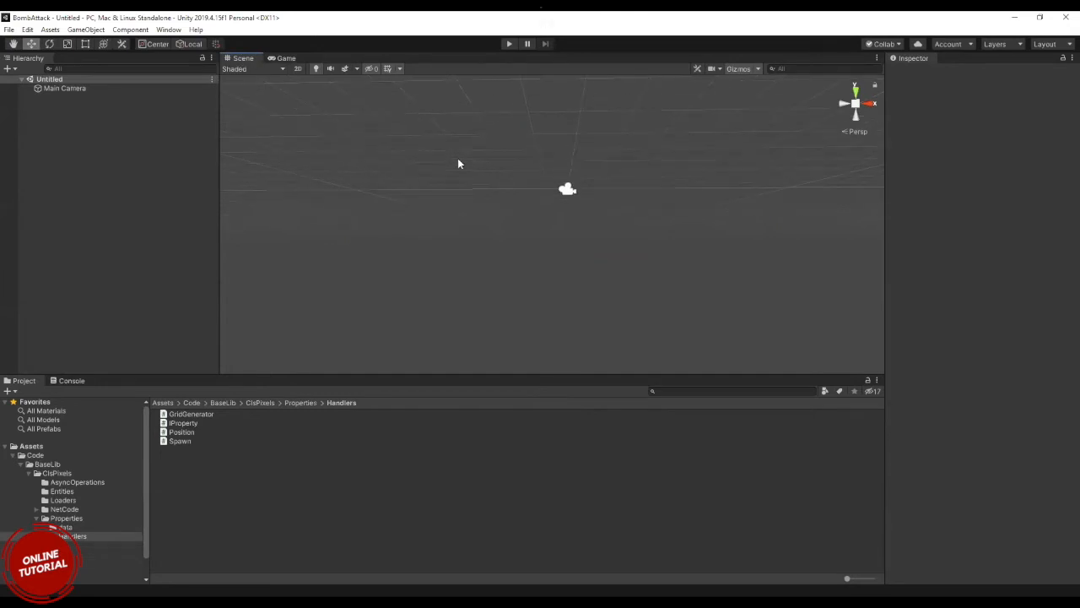
{"action": "right_click", "coordinate": [144, 153]}
{"action": "mouse_move", "coordinate": [224, 270]}
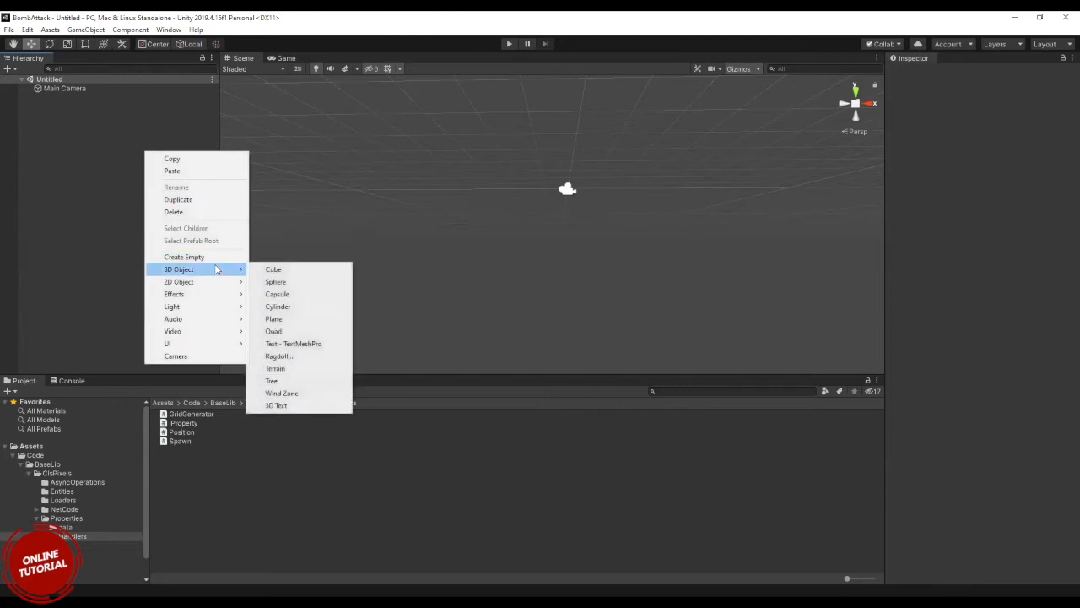
{"action": "left_click", "coordinate": [292, 270]}
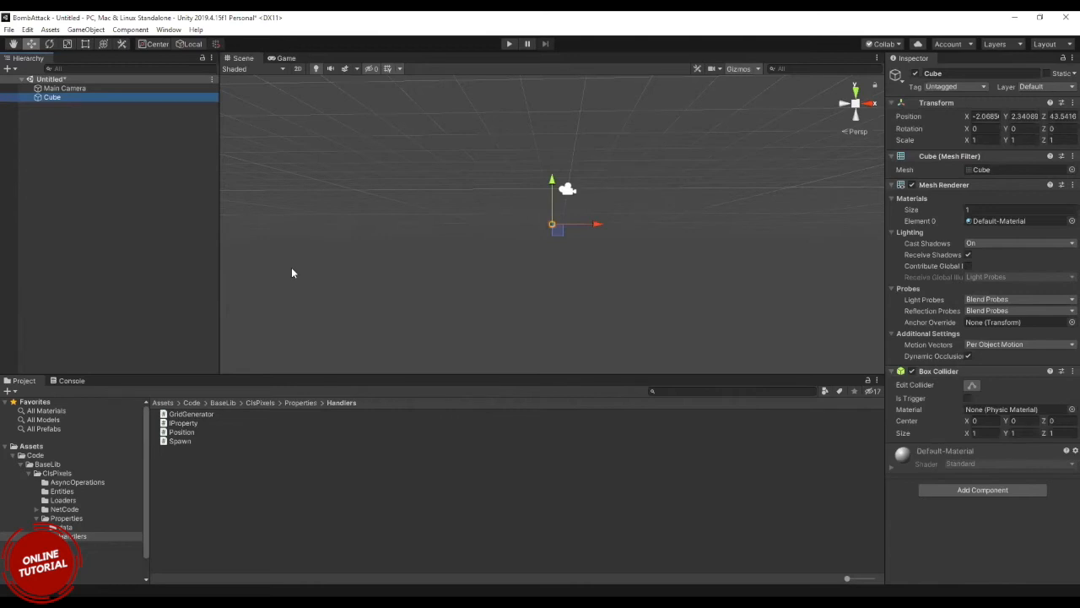
{"action": "left_click_drag", "start_coordinate": [556, 187], "coordinate": [532, 142]}
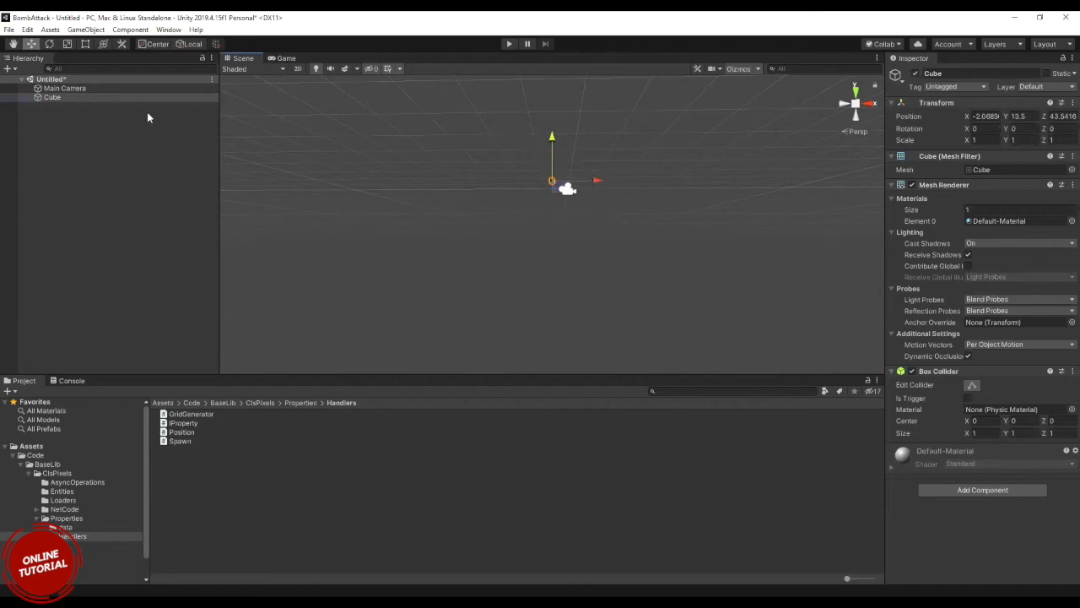
Focus the Scene view on the cube and set its position to X 0, Y 0, Z 0.
{"action": "double_click", "coordinate": [52, 97]}
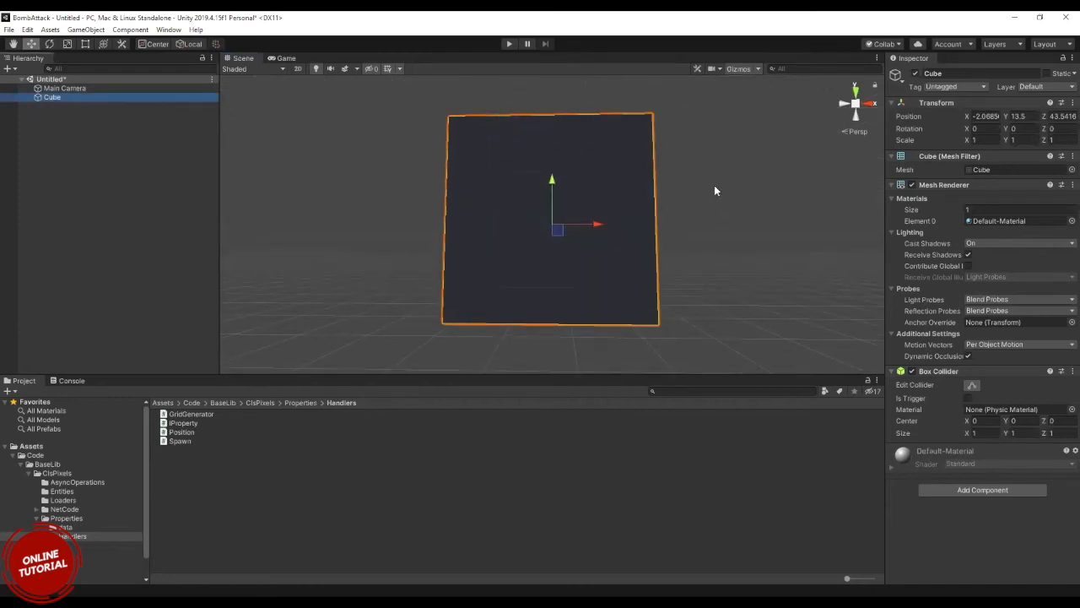
{"action": "left_click", "coordinate": [987, 118]}
{"action": "type", "text": "0"}
{"action": "key", "text": "Tab"}
{"action": "type", "text": "0"}
{"action": "key", "text": "Tab"}
{"action": "type", "text": "0"}
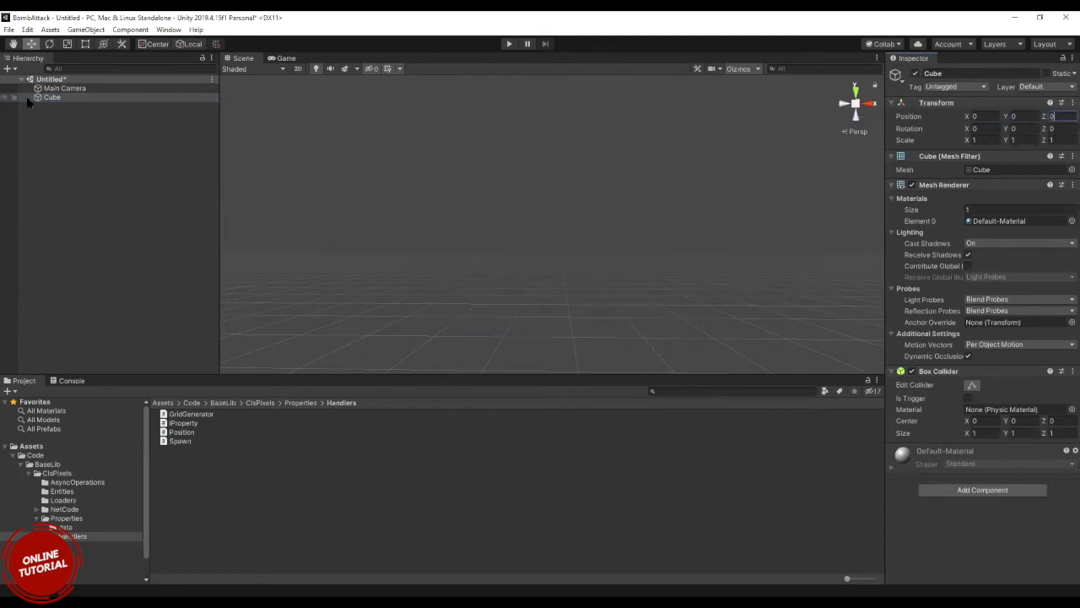
Focus on the cube at the origin in the Scene view and check how it appears in the Game view.
{"action": "double_click", "coordinate": [53, 98]}
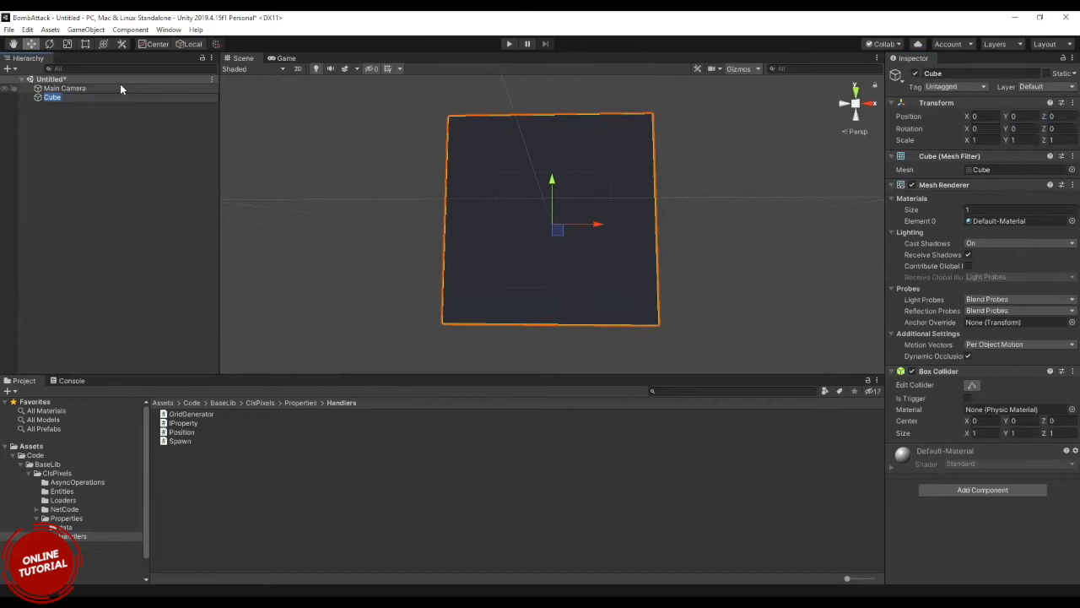
{"action": "left_click", "coordinate": [85, 120]}
{"action": "left_click", "coordinate": [56, 98]}
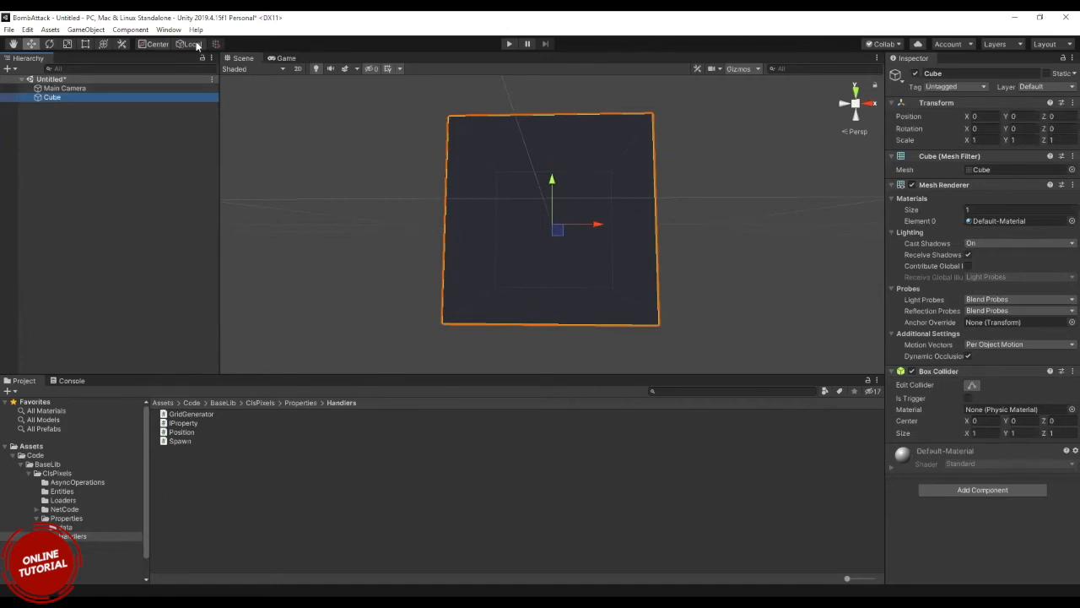
{"action": "left_click", "coordinate": [295, 58]}
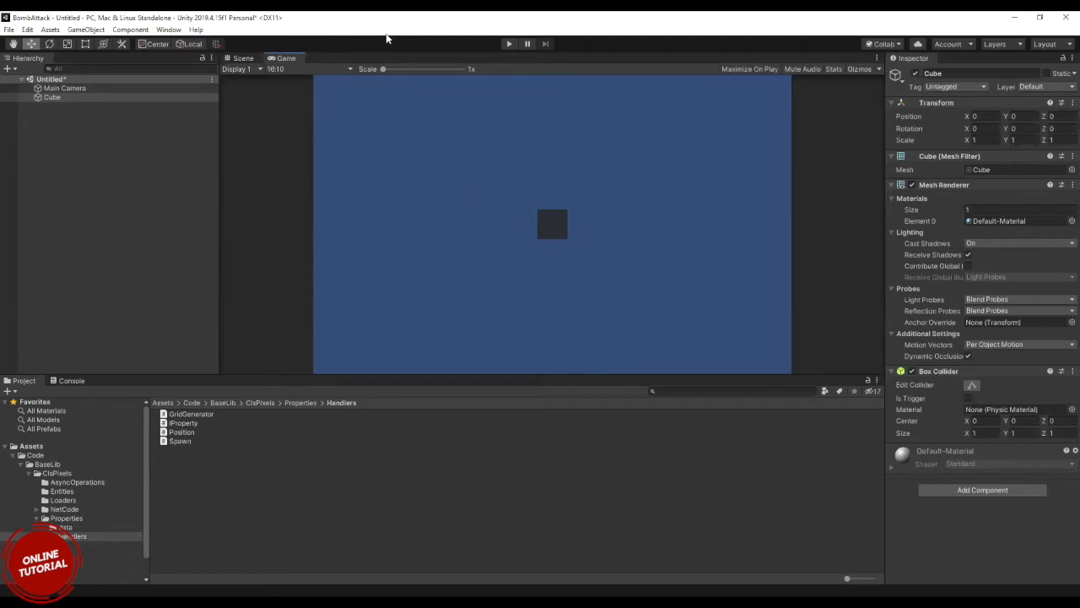
Add a 3D sphere to the scene and move it along the X axis to about -1.49, beside the cube.
{"action": "left_click", "coordinate": [64, 125]}
{"action": "left_click", "coordinate": [47, 97]}
{"action": "right_click", "coordinate": [59, 114]}
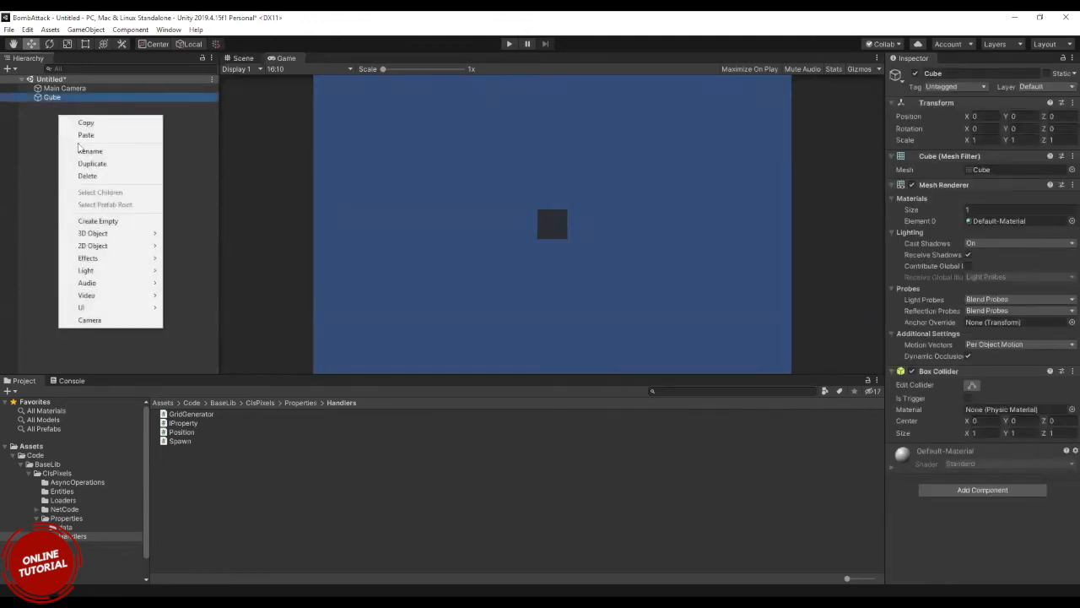
{"action": "mouse_move", "coordinate": [92, 233]}
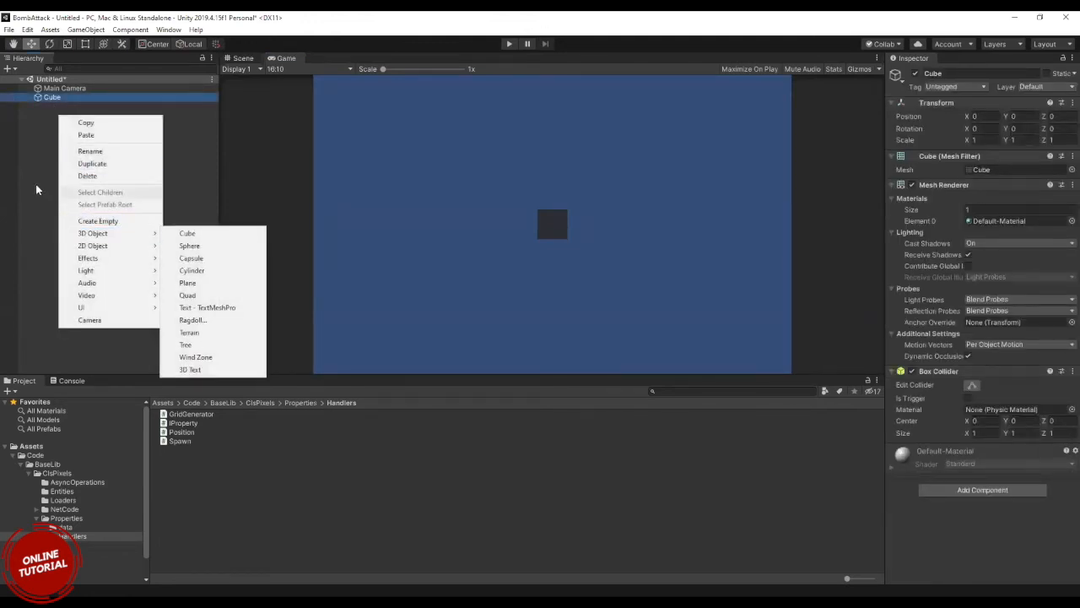
{"action": "right_click", "coordinate": [36, 189]}
{"action": "mouse_move", "coordinate": [126, 306]}
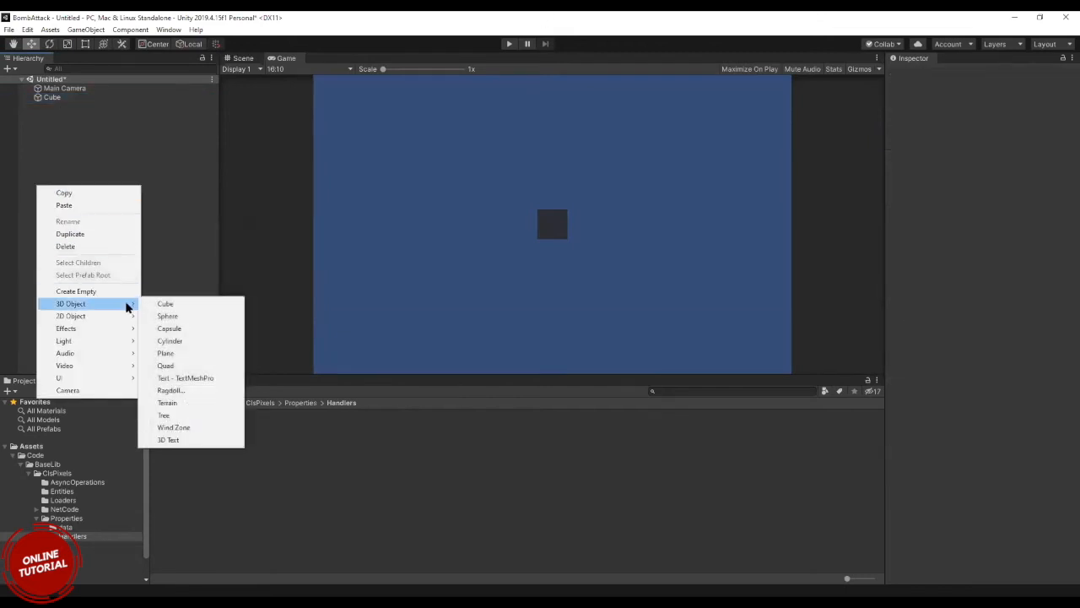
{"action": "left_click", "coordinate": [182, 316]}
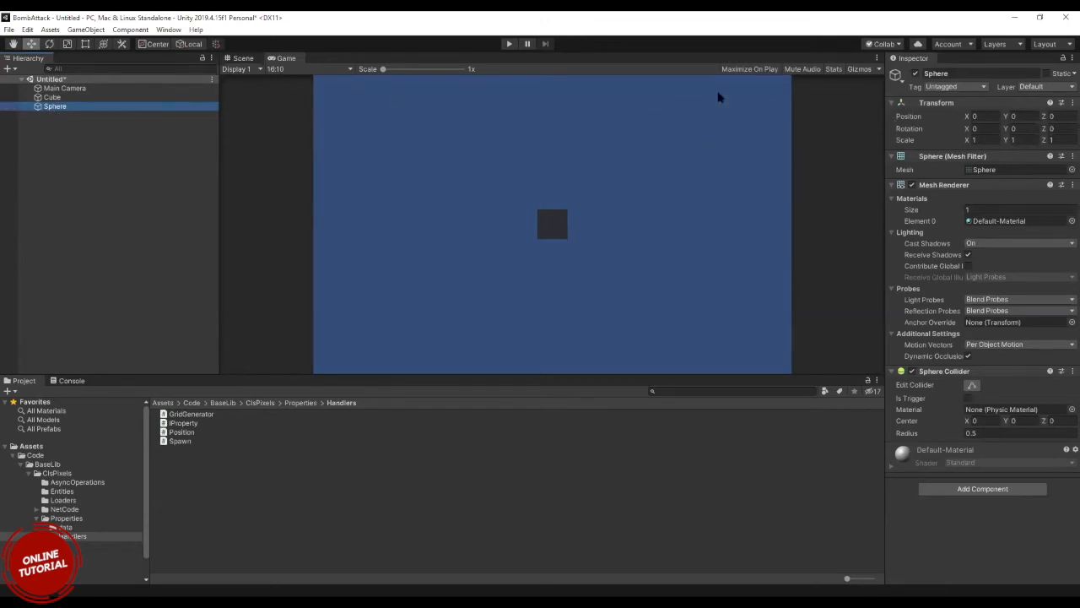
{"action": "left_click", "coordinate": [243, 57]}
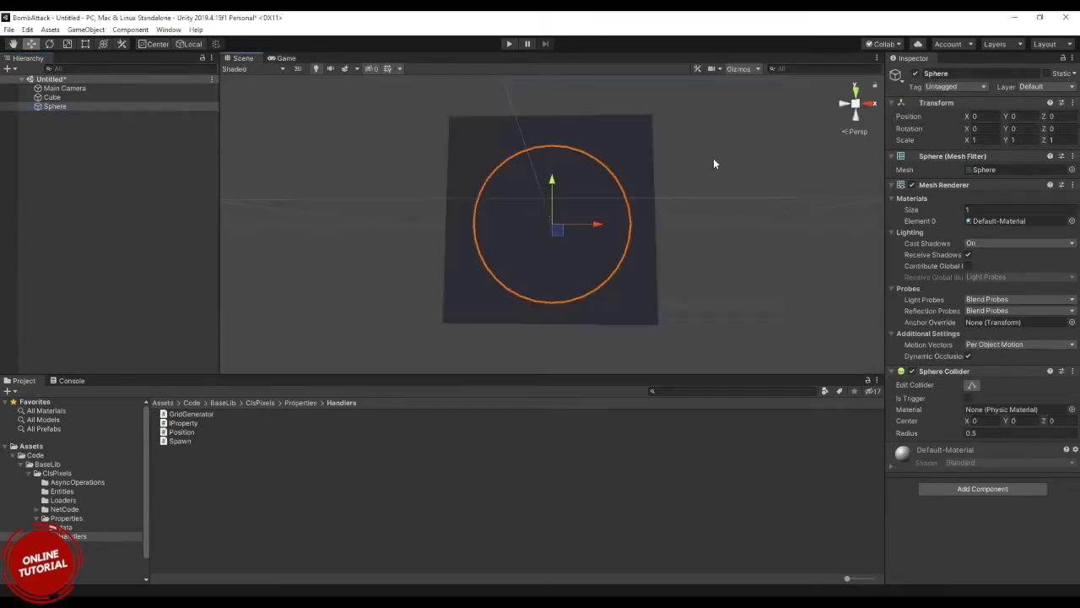
{"action": "left_click_drag", "start_coordinate": [600, 223], "coordinate": [378, 215]}
{"action": "scroll", "coordinate": [379, 214], "scroll_direction": "down", "scroll_amount": 5}
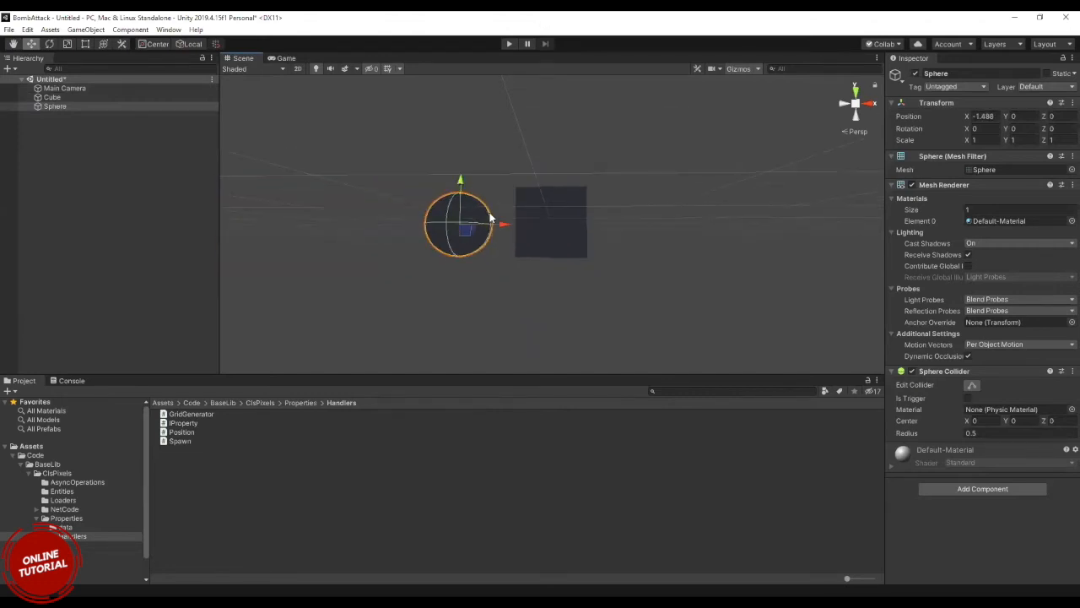
Add a directional light to the scene and check the lit cube and sphere in the Scene and Game views.
{"action": "left_click", "coordinate": [88, 192]}
{"action": "right_click", "coordinate": [88, 198]}
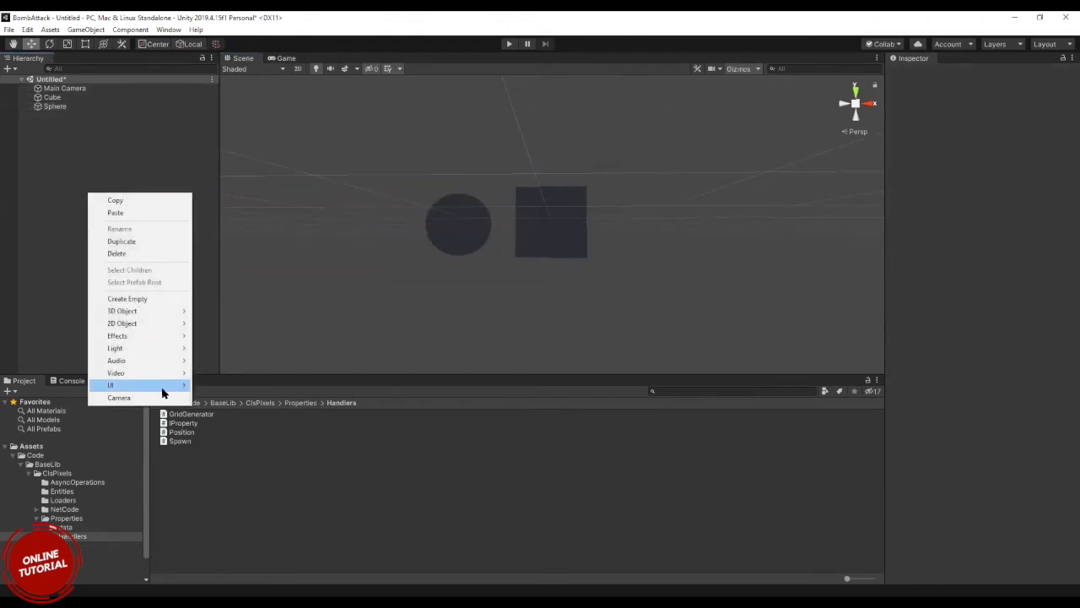
{"action": "mouse_move", "coordinate": [154, 347]}
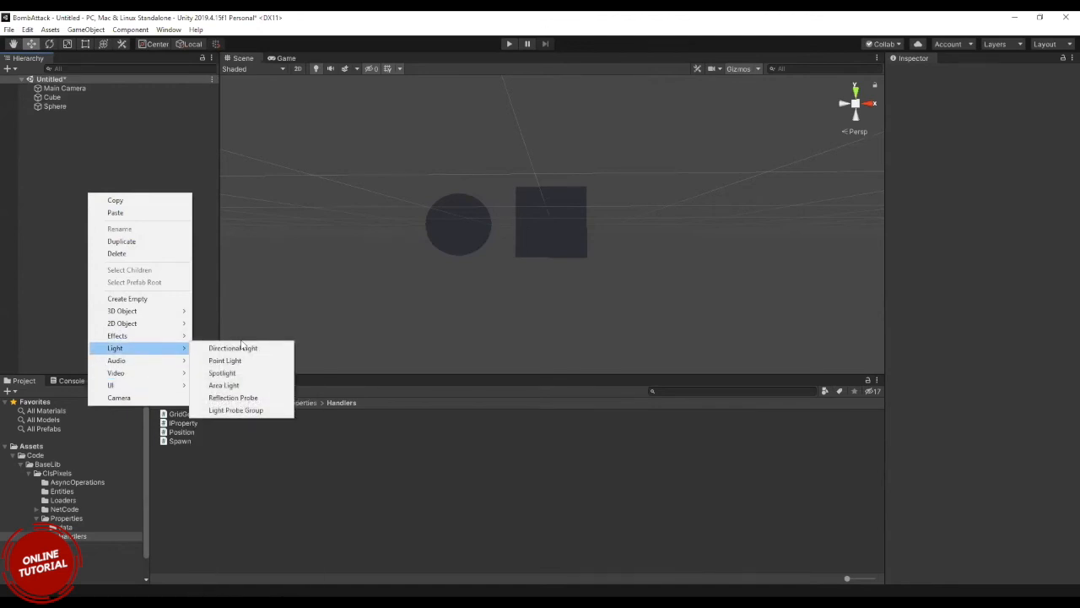
{"action": "left_click", "coordinate": [240, 349]}
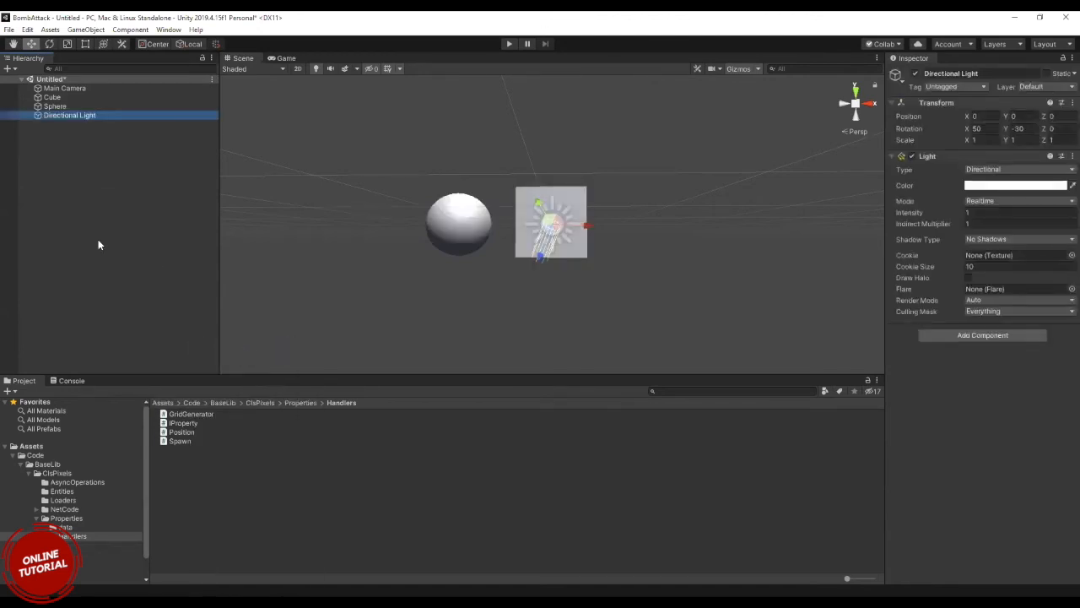
{"action": "left_click_drag", "start_coordinate": [367, 286], "coordinate": [338, 394], "text": "alt"}
{"action": "scroll", "coordinate": [338, 394], "scroll_direction": "up", "scroll_amount": 6}
{"action": "scroll", "coordinate": [357, 408], "scroll_direction": "down", "scroll_amount": 6}
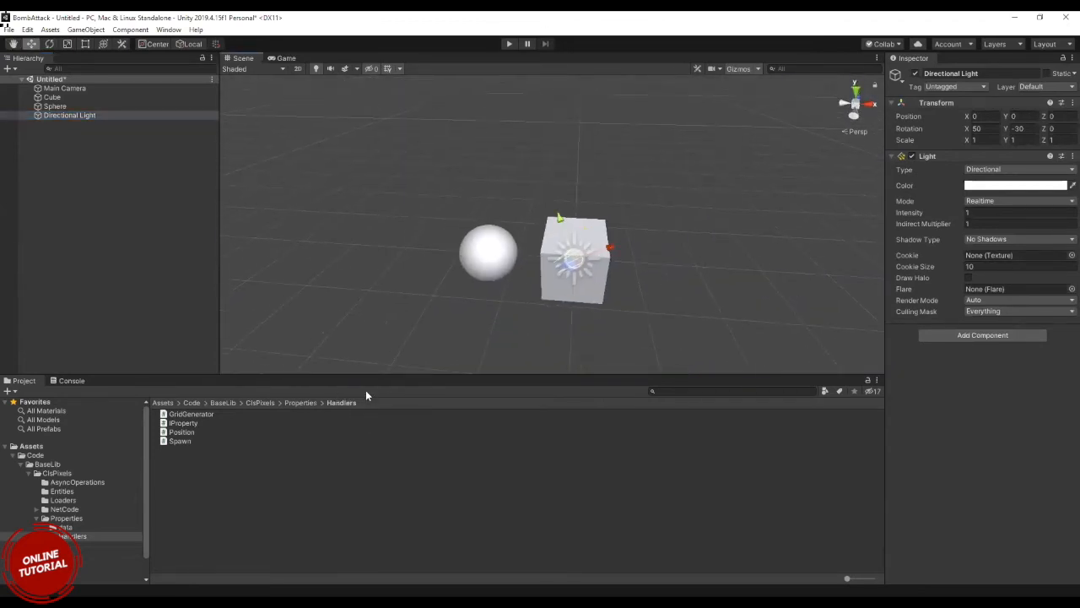
{"action": "mouse_move", "coordinate": [431, 318]}
{"action": "left_mouse_down", "text": "alt"}
{"action": "mouse_move", "coordinate": [451, 316]}
{"action": "mouse_move", "coordinate": [441, 313]}
{"action": "left_mouse_up", "text": "alt"}
{"action": "scroll", "coordinate": [432, 291], "scroll_direction": "down", "scroll_amount": 6}
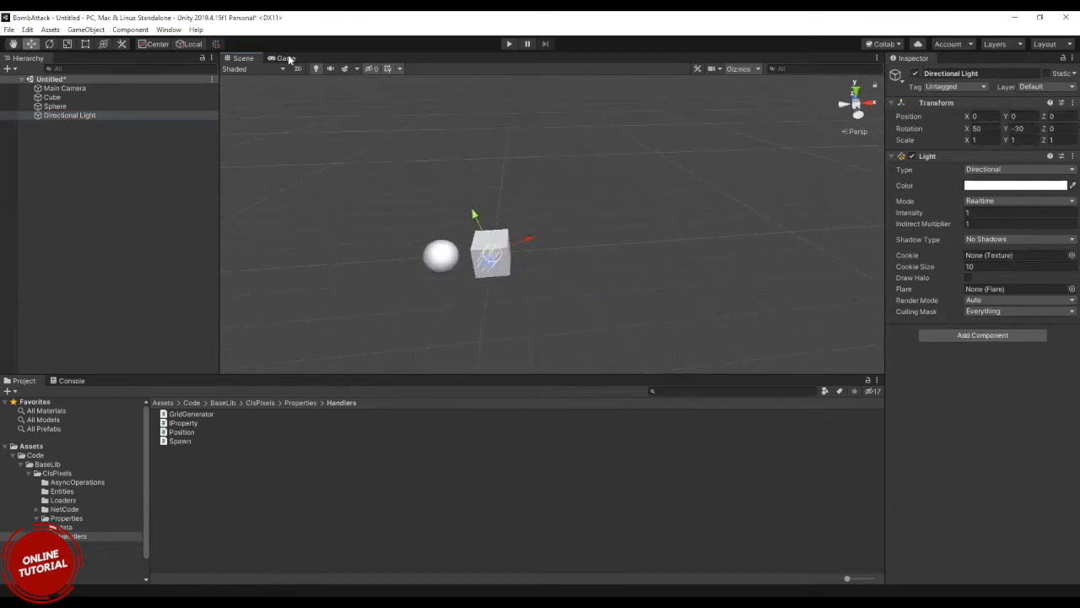
{"action": "left_click", "coordinate": [287, 58]}
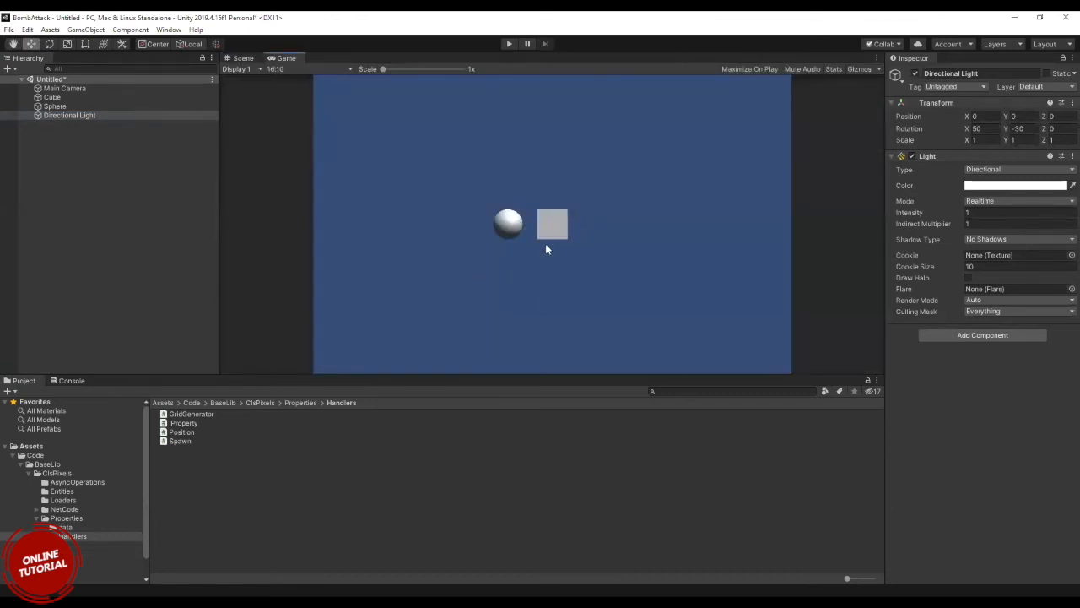
{"action": "left_click", "coordinate": [242, 59]}
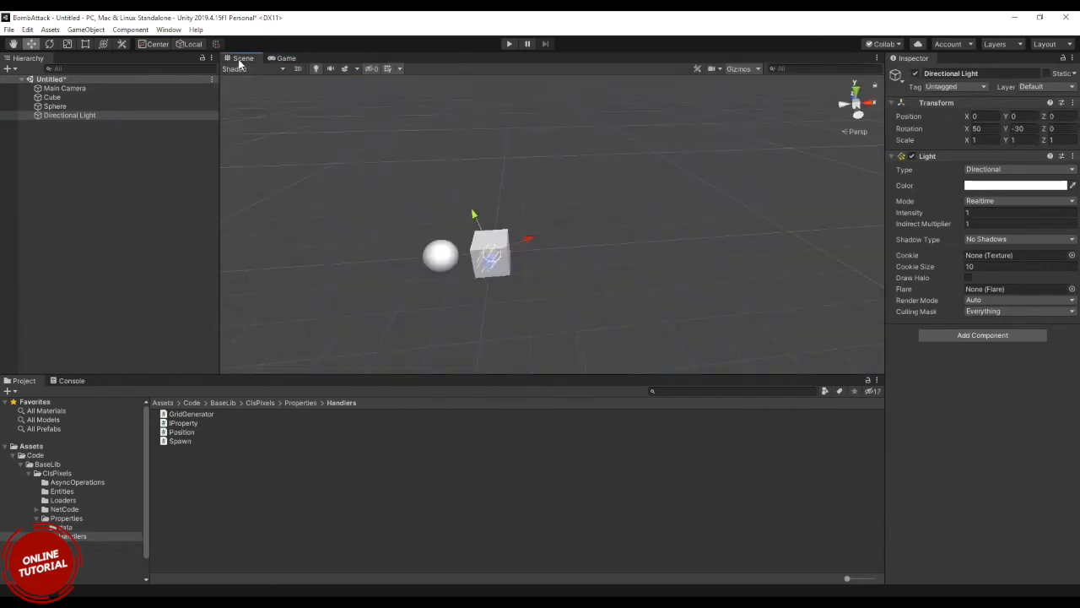
Move the sphere along the X axis to about -9.19 and compare the Scene and Game views.
{"action": "left_click", "coordinate": [52, 106]}
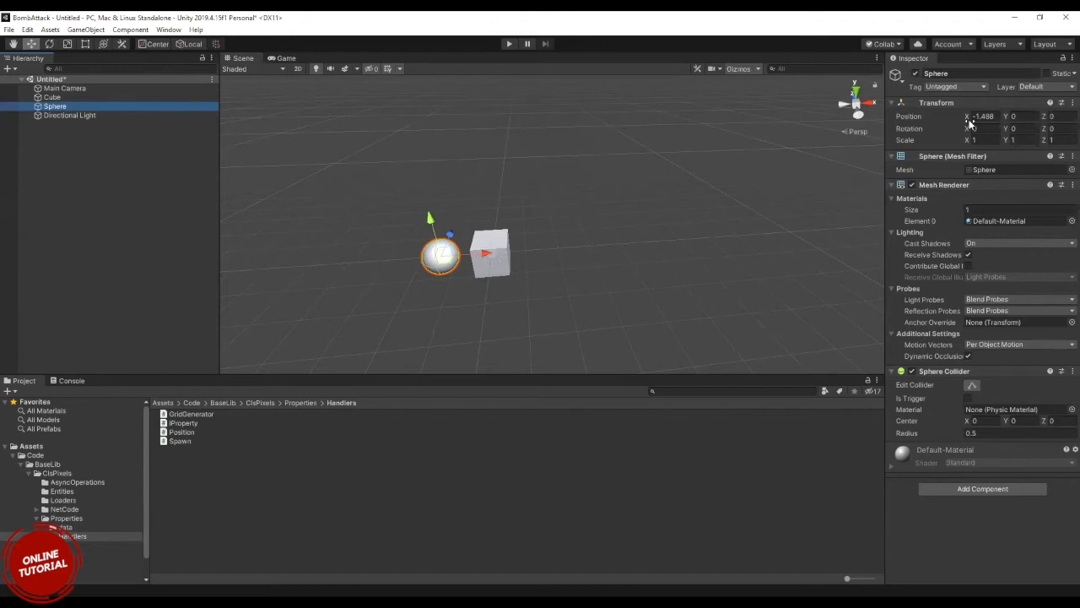
{"action": "left_click_drag", "start_coordinate": [970, 123], "coordinate": [820, 124]}
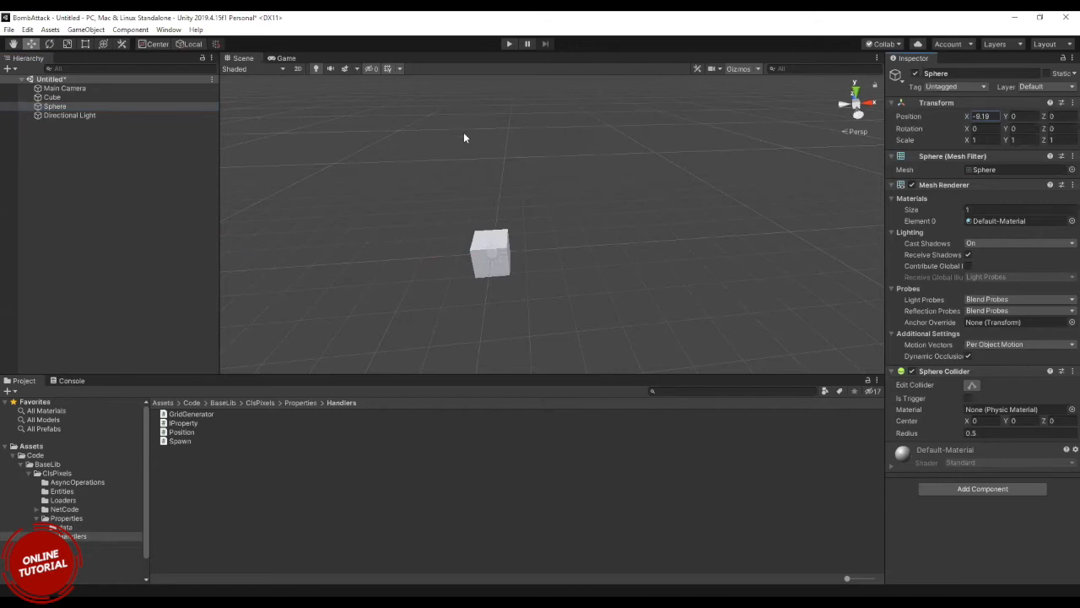
{"action": "scroll", "coordinate": [464, 137], "scroll_direction": "down", "scroll_amount": 5}
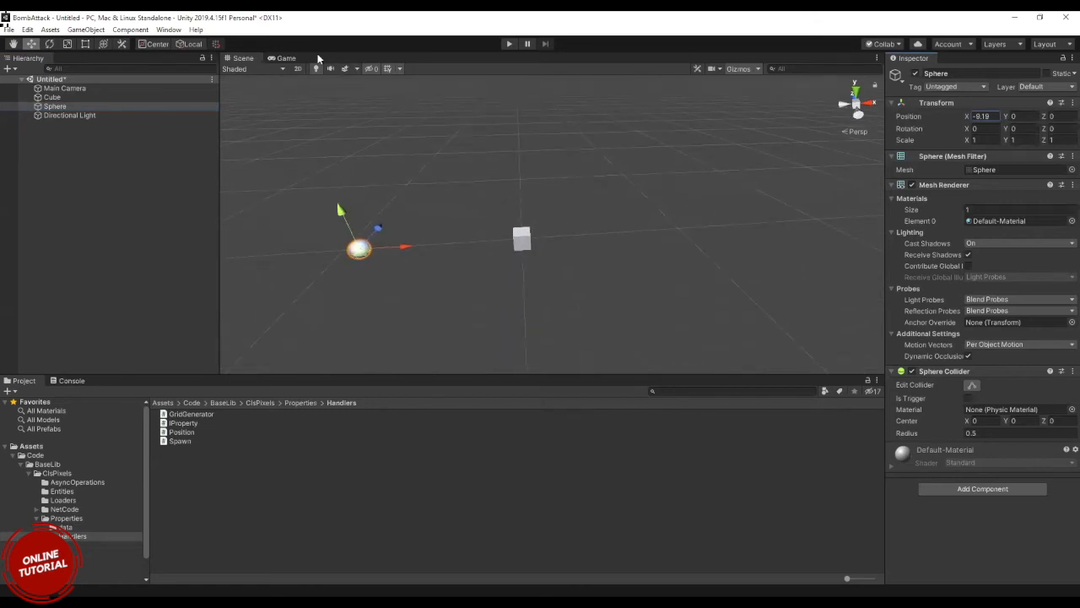
{"action": "left_click", "coordinate": [286, 59]}
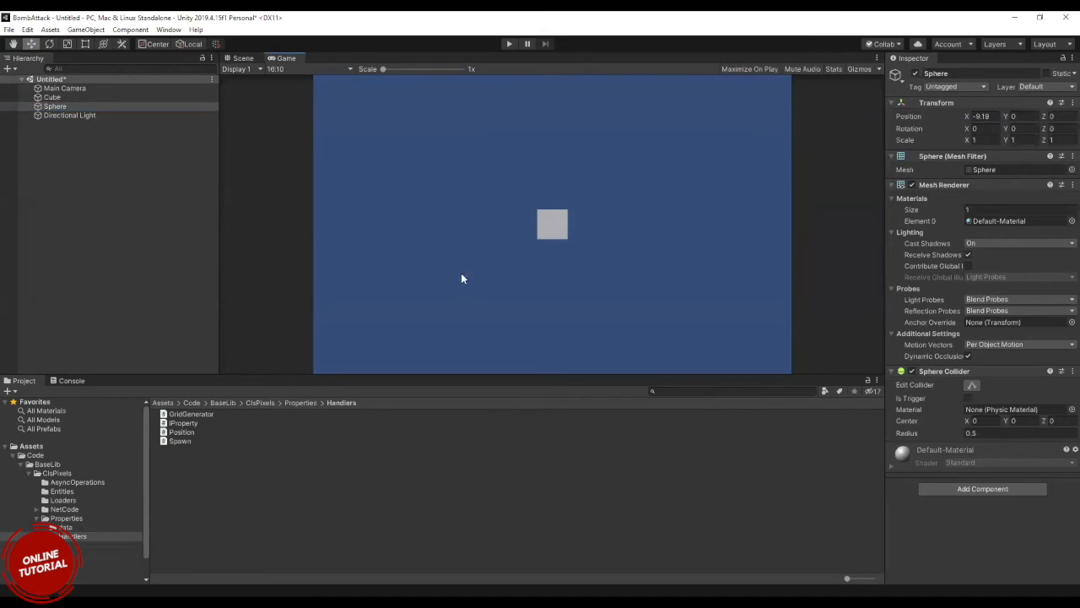
{"action": "left_click", "coordinate": [244, 54]}
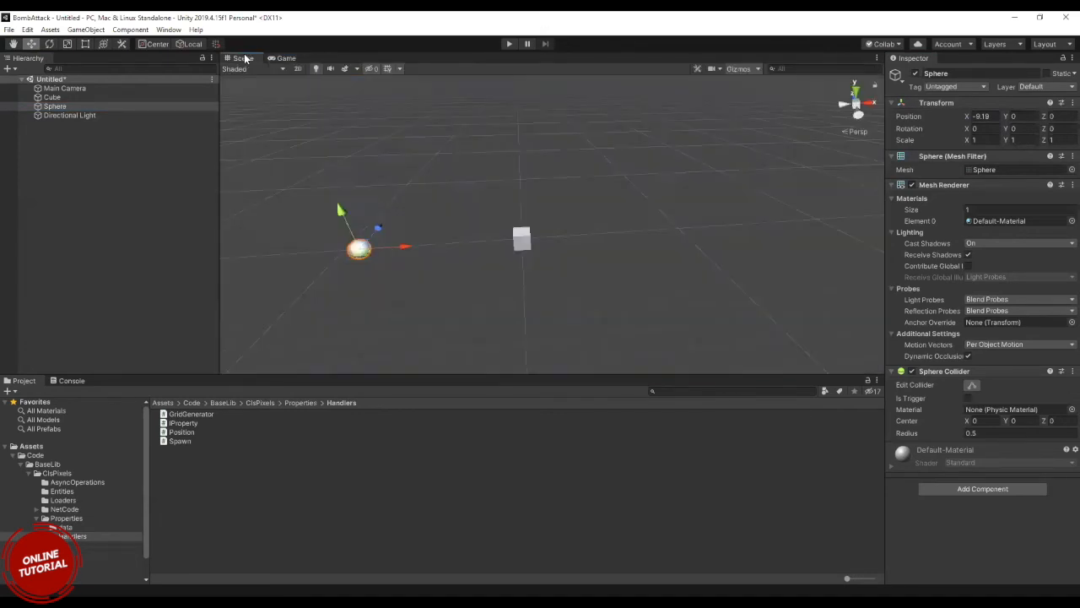
{"action": "left_click", "coordinate": [289, 57]}
Examine the Main Camera's view boundaries around the cube and sphere in the Scene view and compare them with the Game view.
{"action": "left_click", "coordinate": [94, 86]}
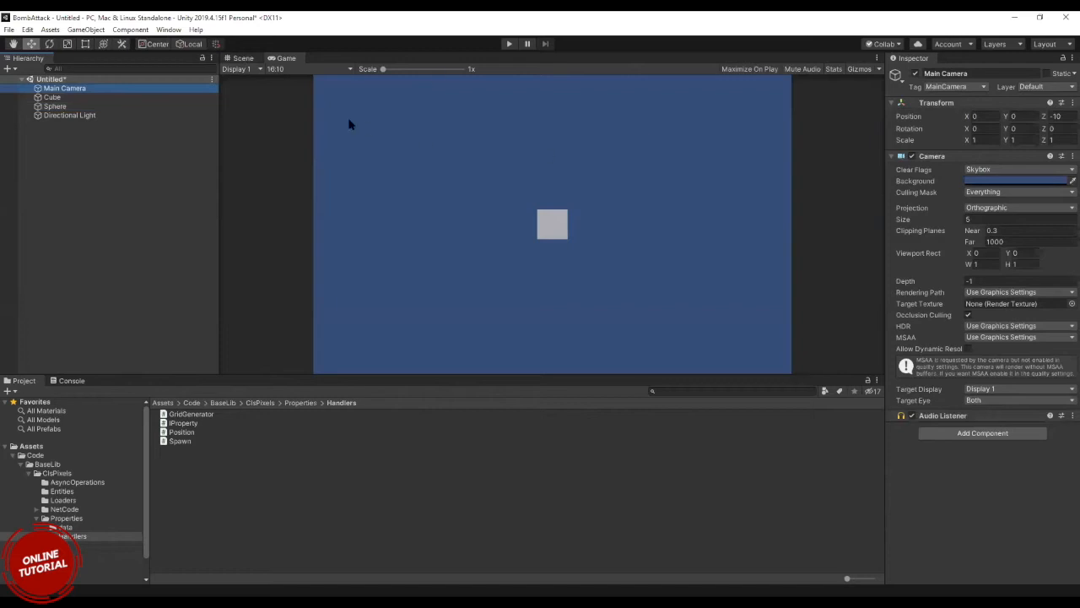
{"action": "left_click", "coordinate": [240, 57]}
{"action": "scroll", "coordinate": [542, 222], "scroll_direction": "down", "scroll_amount": 2}
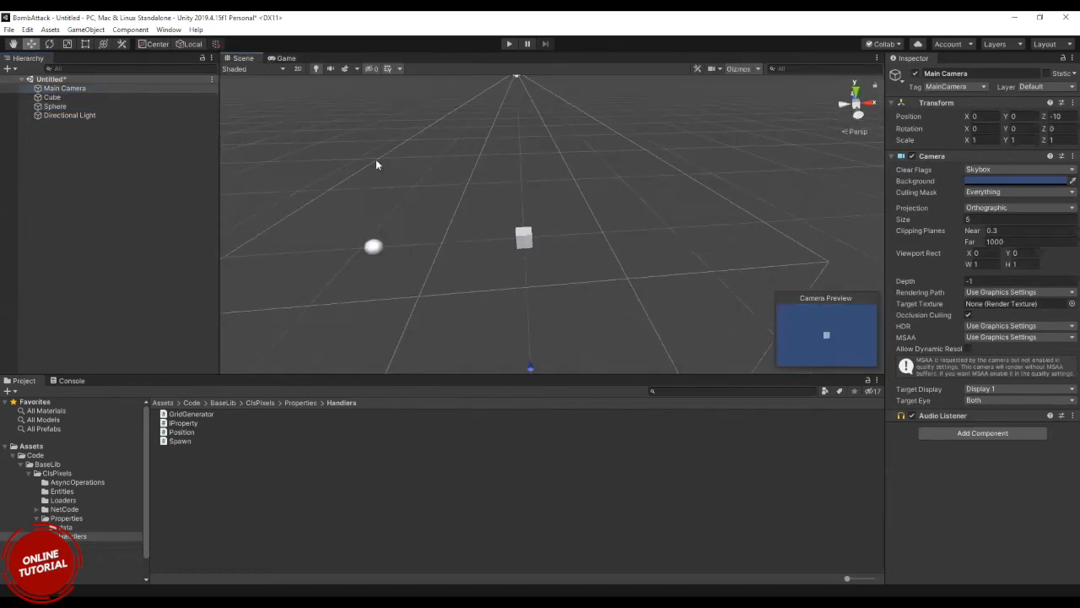
{"action": "scroll", "coordinate": [482, 123], "scroll_direction": "down", "scroll_amount": 1}
{"action": "key", "text": "f"}
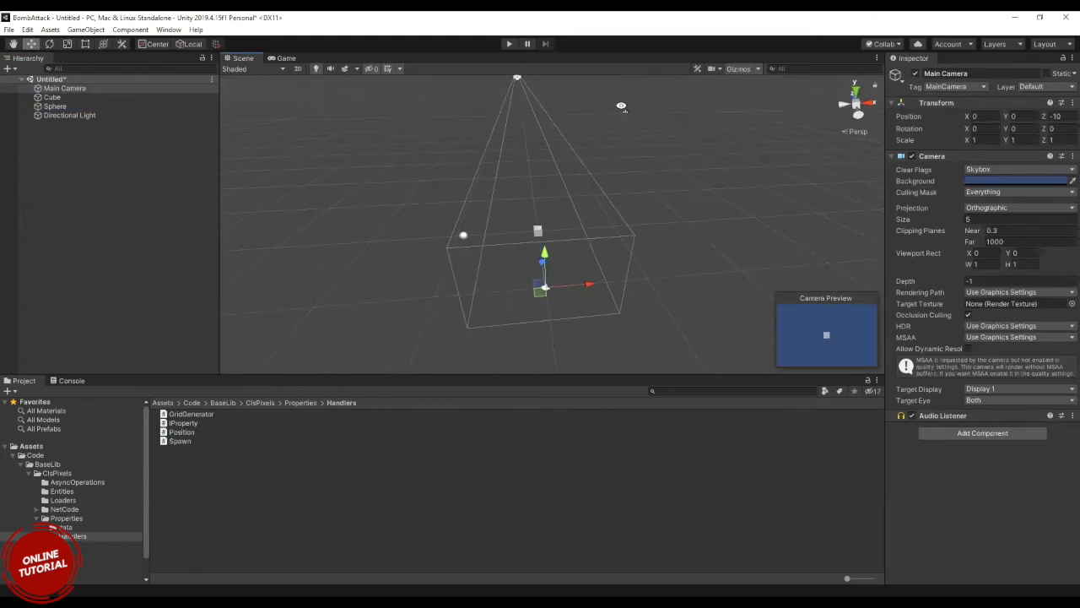
{"action": "left_click_drag", "start_coordinate": [579, 106], "coordinate": [566, 146], "text": "alt"}
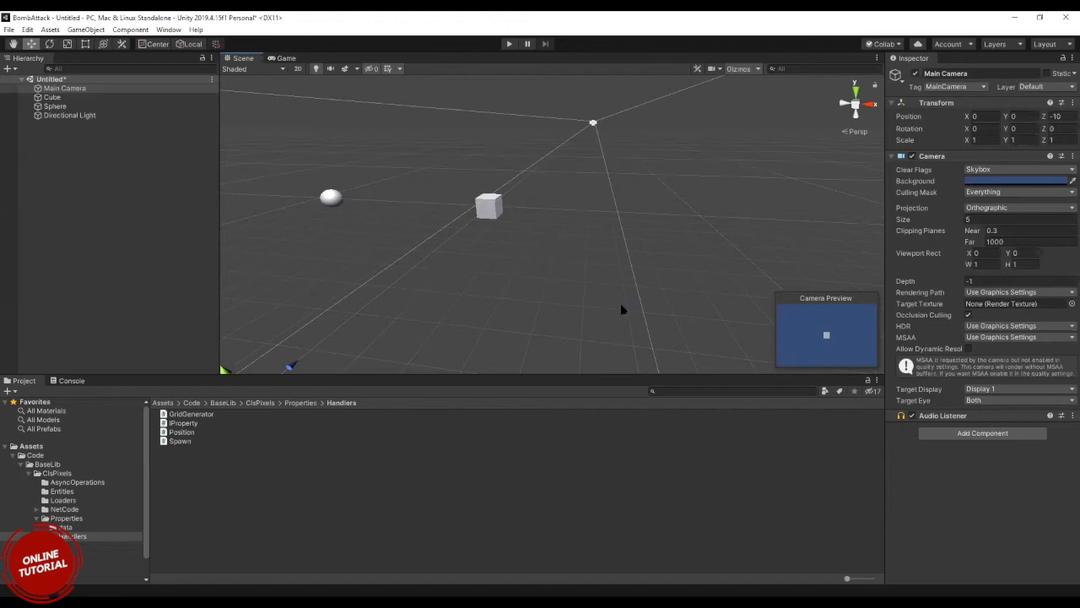
{"action": "left_click_drag", "start_coordinate": [340, 199], "coordinate": [420, 219], "text": "alt"}
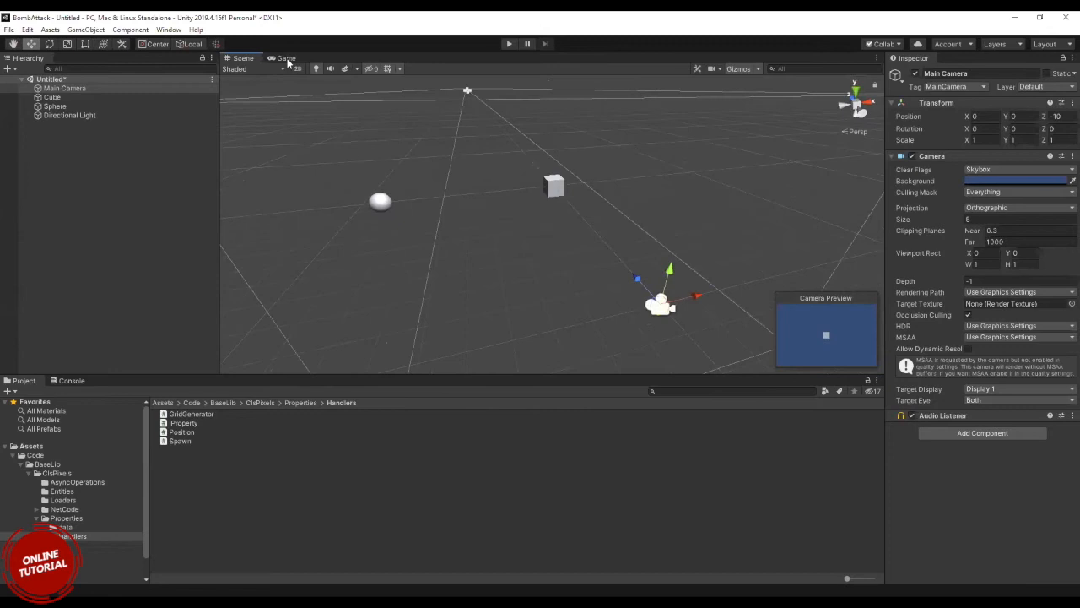
{"action": "left_click", "coordinate": [287, 58]}
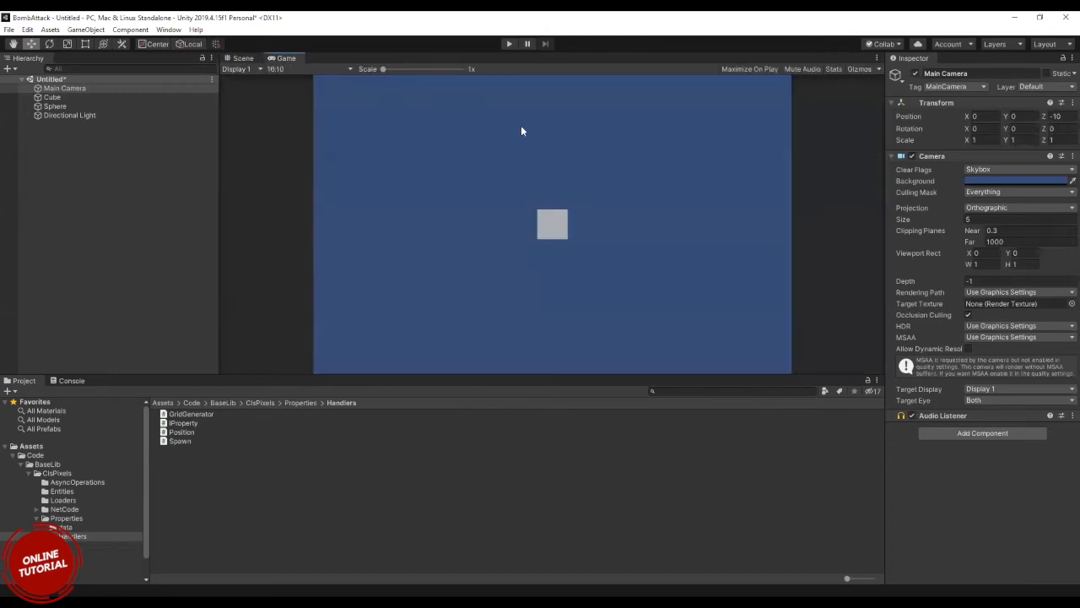
{"action": "left_click", "coordinate": [243, 68]}
{"action": "left_click", "coordinate": [239, 56]}
{"action": "left_click", "coordinate": [242, 58]}
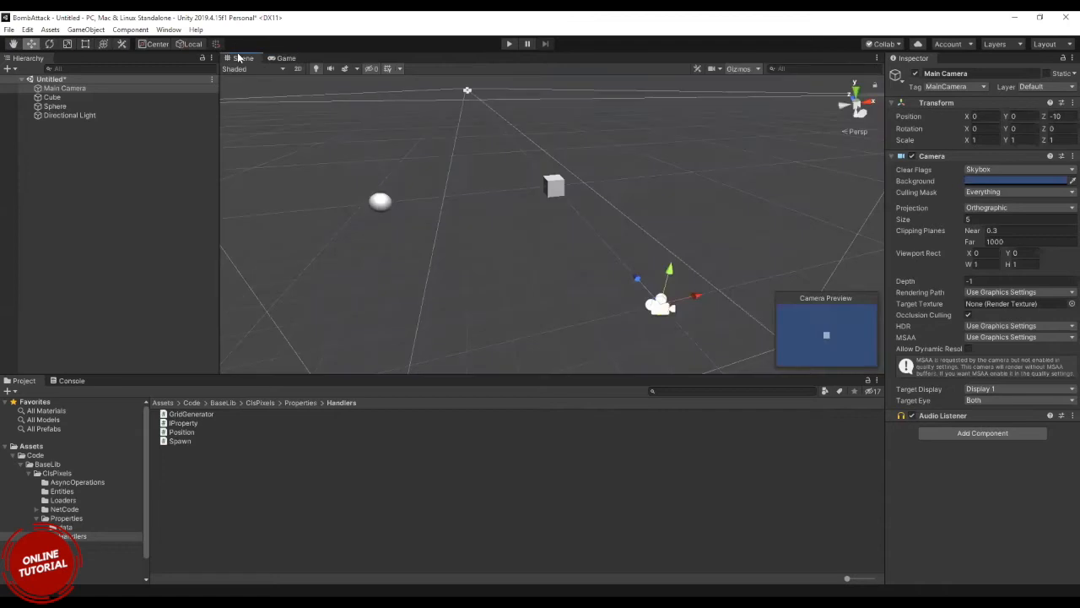
Move the sphere along the X axis to about -6.8 and check its placement in the Game view.
{"action": "left_click", "coordinate": [54, 106]}
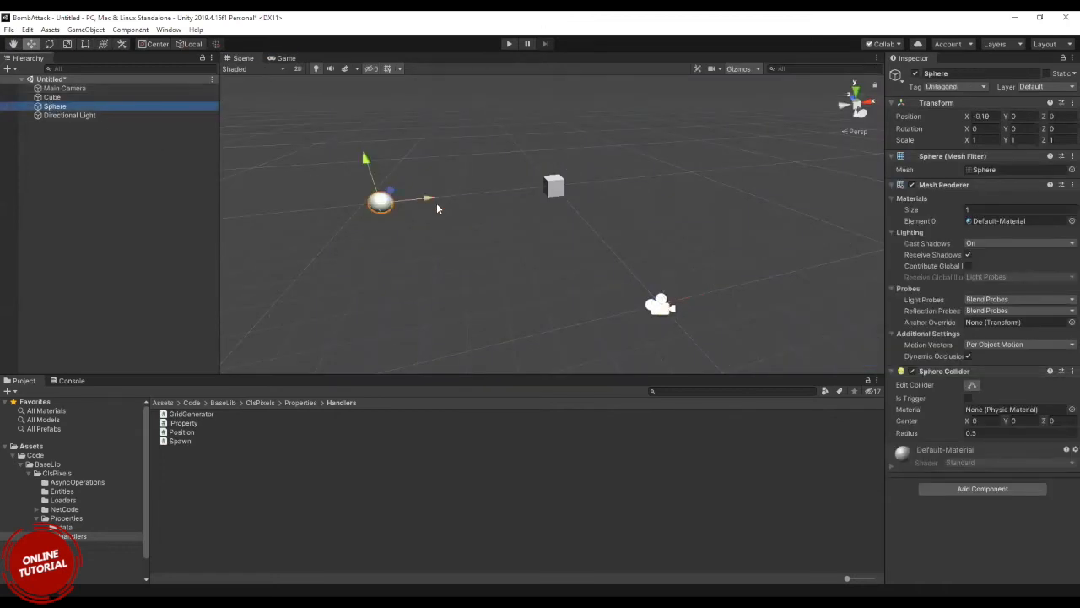
{"action": "left_click_drag", "start_coordinate": [432, 201], "coordinate": [484, 194]}
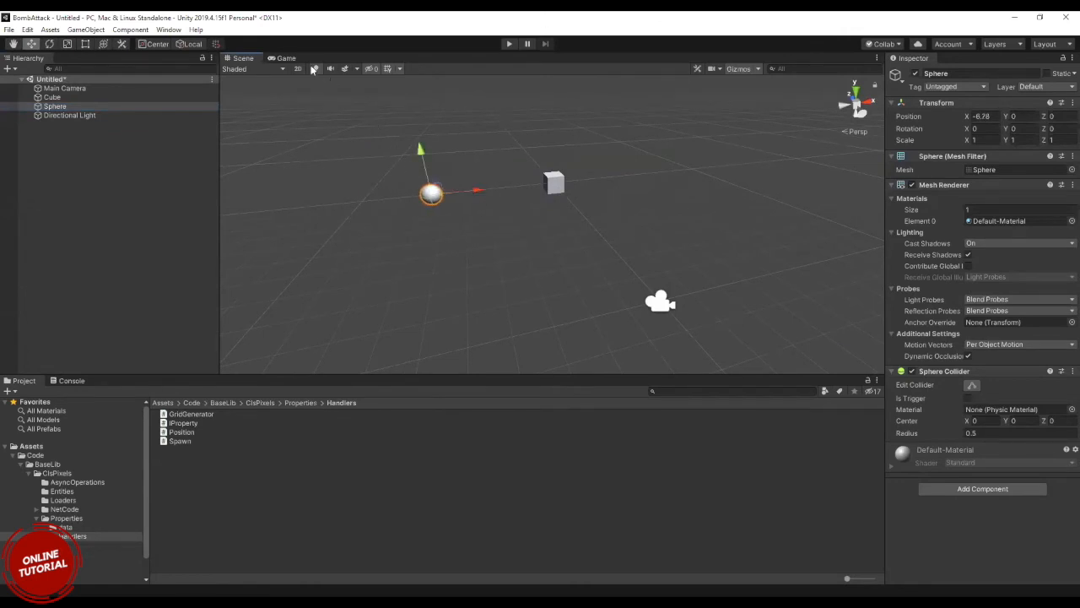
{"action": "left_click", "coordinate": [285, 58]}
{"action": "left_click", "coordinate": [242, 58]}
Move the sphere along the X axis to about -8.36 at the edge of the camera's view, checking it in the Game view.
{"action": "left_click_drag", "start_coordinate": [486, 185], "coordinate": [455, 187]}
{"action": "left_click", "coordinate": [285, 58]}
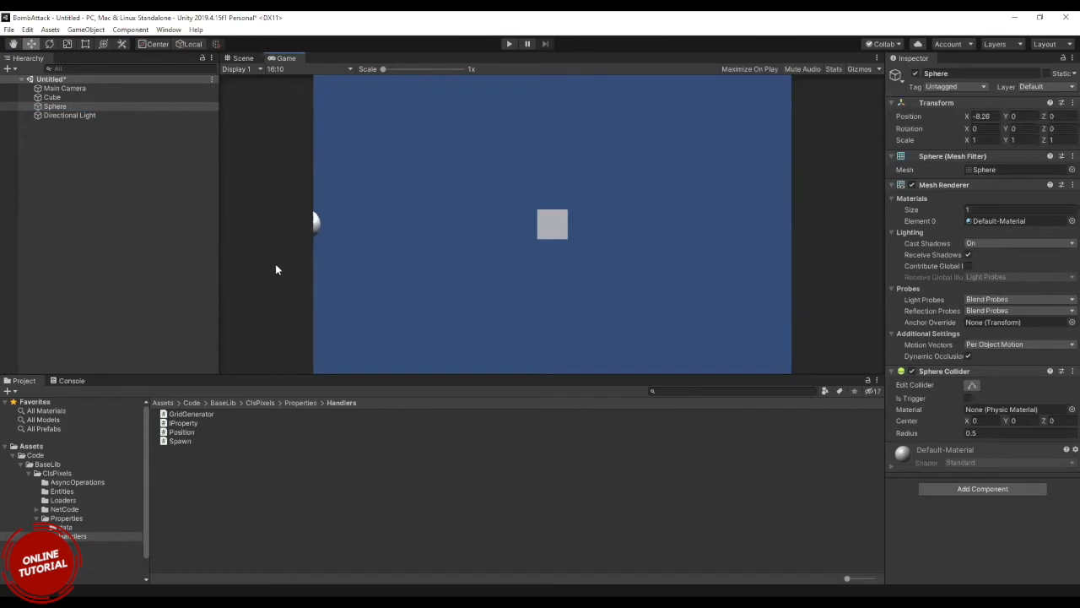
{"action": "left_click", "coordinate": [240, 58]}
{"action": "left_click", "coordinate": [294, 56]}
{"action": "left_click", "coordinate": [243, 58]}
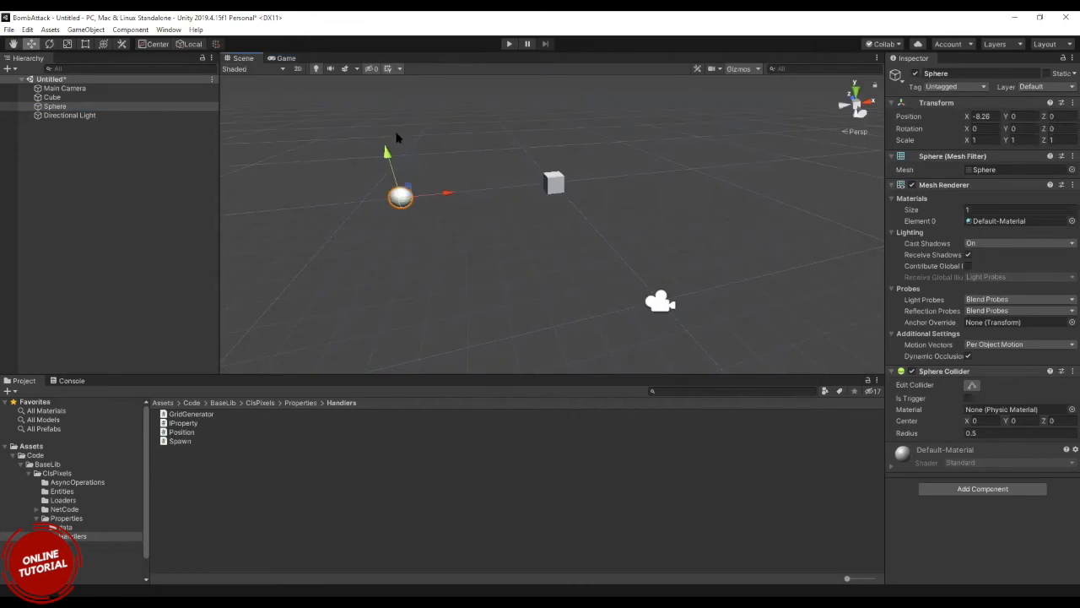
{"action": "mouse_move", "coordinate": [446, 193]}
{"action": "left_mouse_down"}
{"action": "mouse_move", "coordinate": [596, 179]}
{"action": "mouse_move", "coordinate": [442, 191]}
{"action": "left_mouse_up"}
{"action": "left_click", "coordinate": [283, 58]}
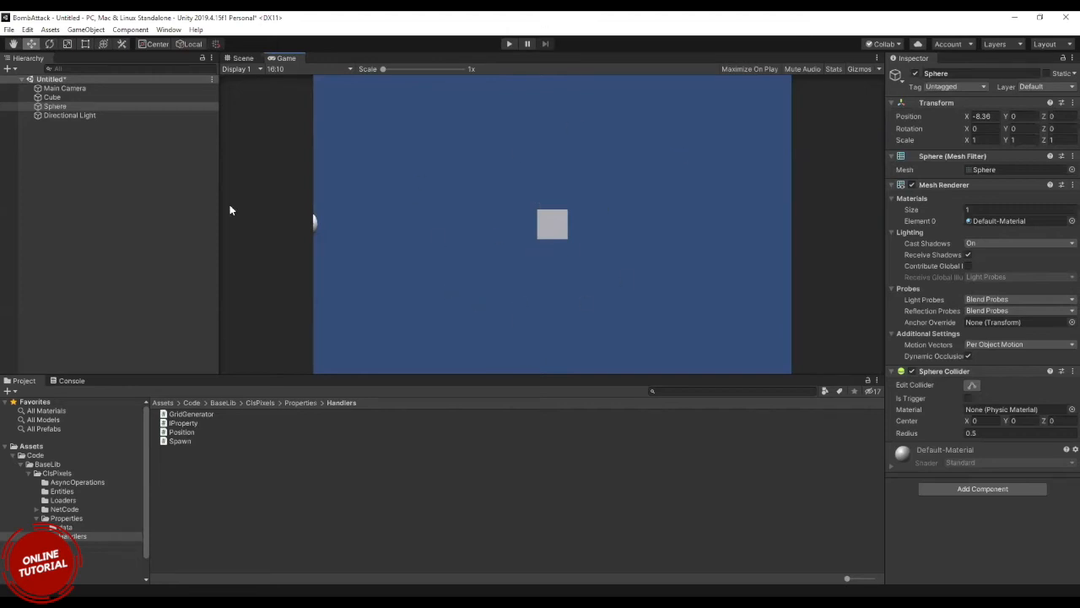
{"action": "left_click", "coordinate": [239, 58]}
{"action": "left_click", "coordinate": [287, 58]}
Inspect the Main Camera's and the cube's properties, ending with the cube selected in the Scene view.
{"action": "left_click", "coordinate": [64, 89]}
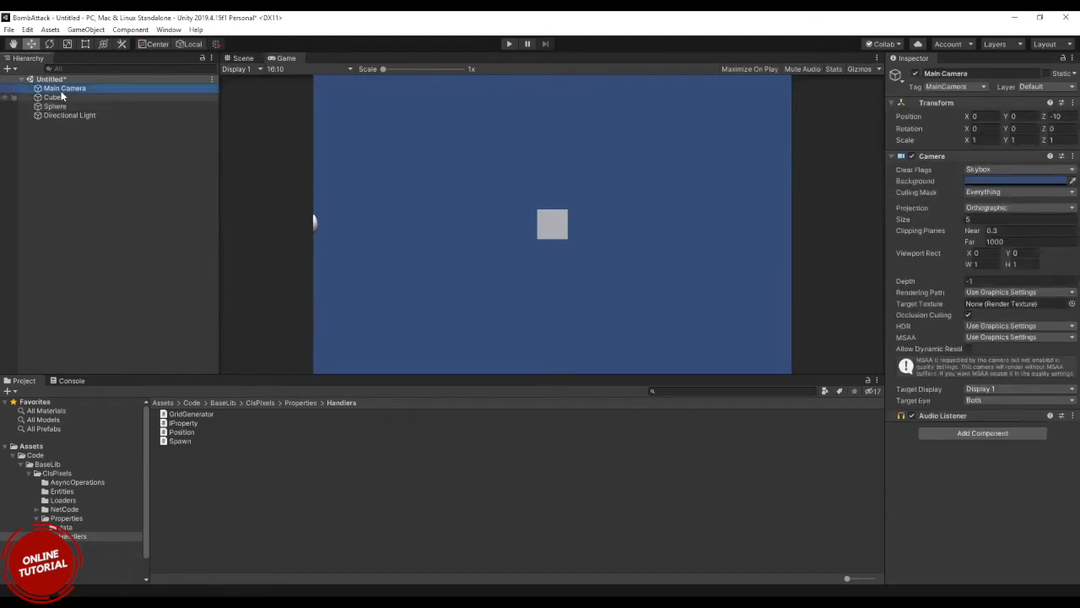
{"action": "left_click", "coordinate": [60, 98]}
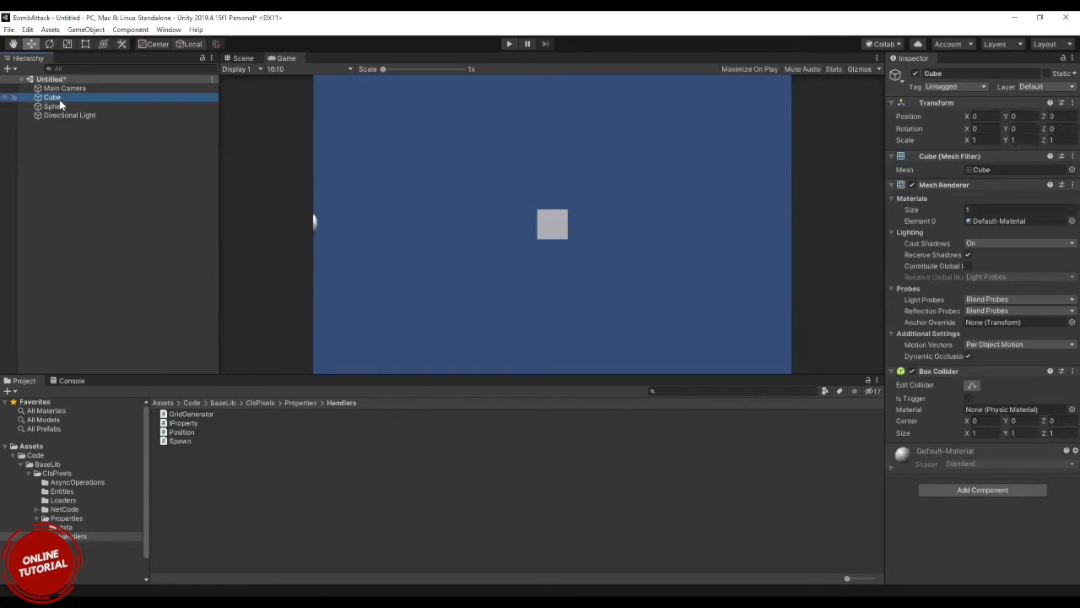
{"action": "left_click", "coordinate": [241, 58]}
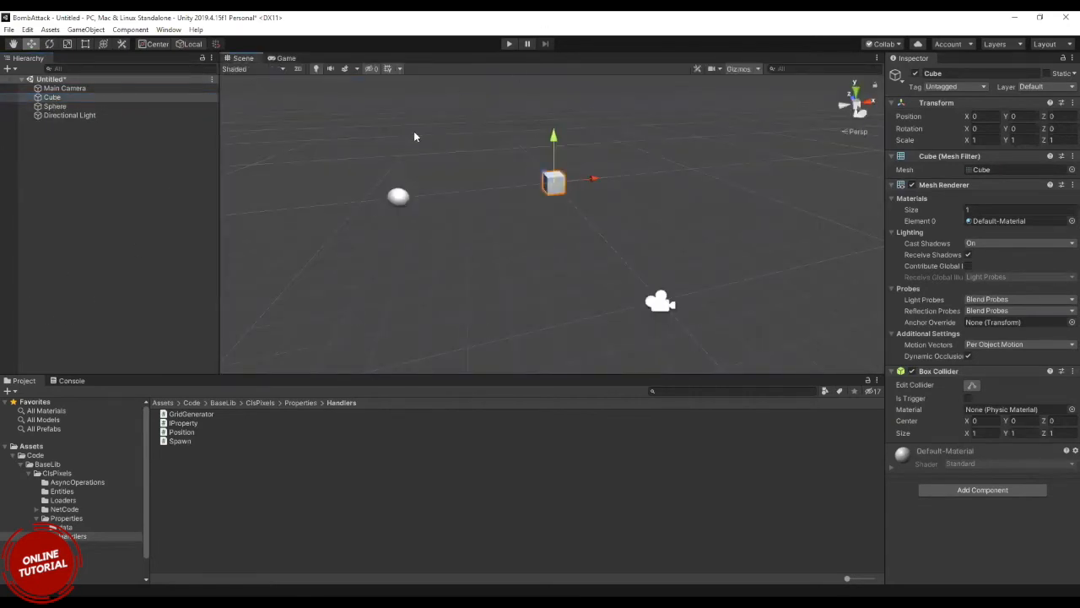
{"action": "scroll", "coordinate": [415, 136], "scroll_direction": "down", "scroll_amount": 12}
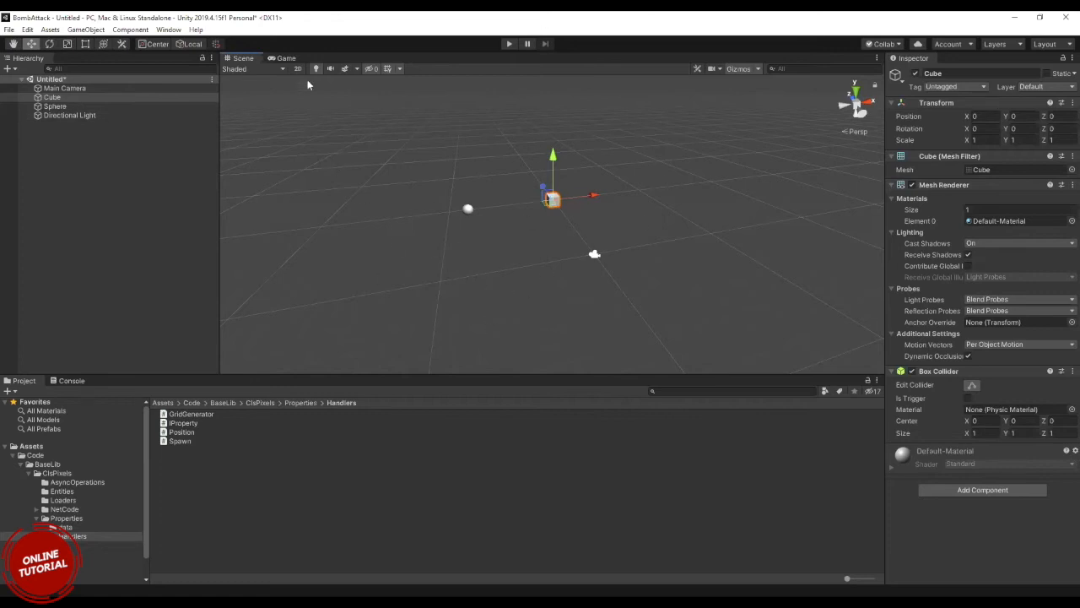
Compare the Game and Scene views, and examine the cube's and sphere's entries in the Hierarchy against their properties.
{"action": "left_click", "coordinate": [287, 58]}
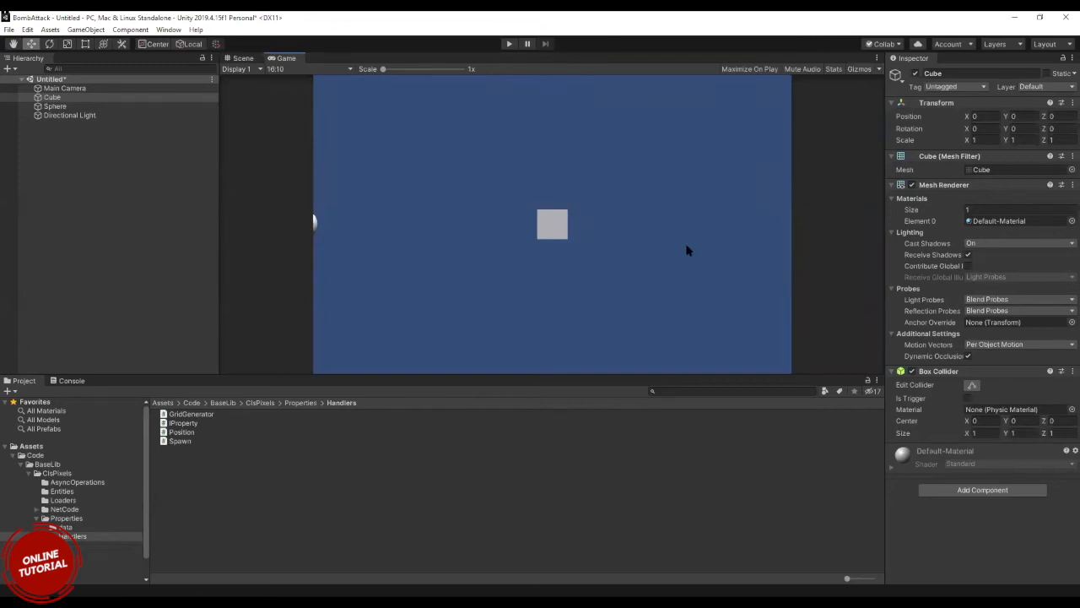
{"action": "left_click", "coordinate": [235, 59]}
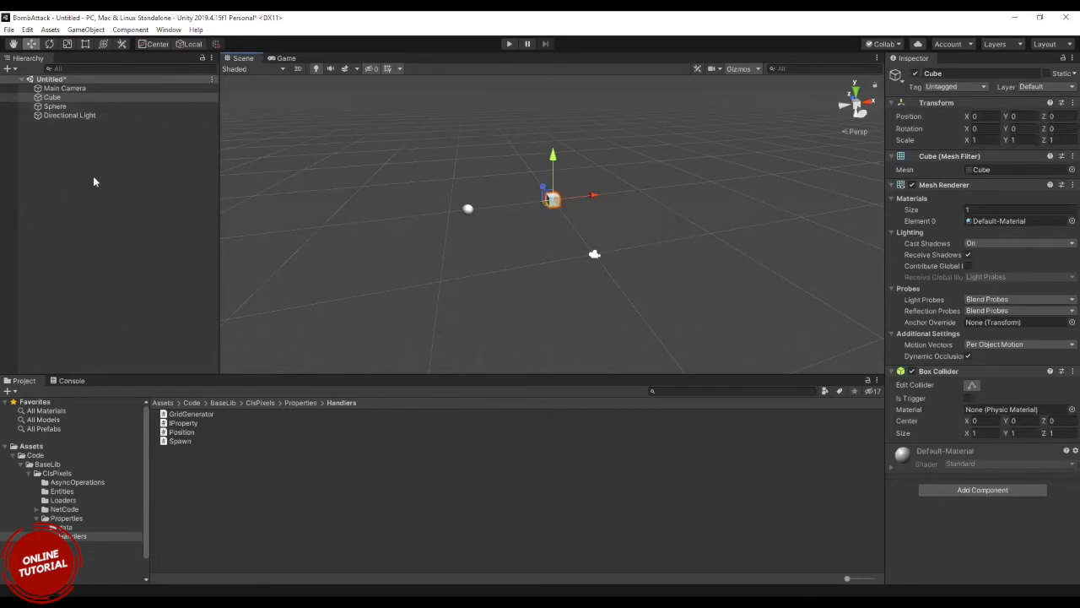
{"action": "left_click", "coordinate": [52, 106]}
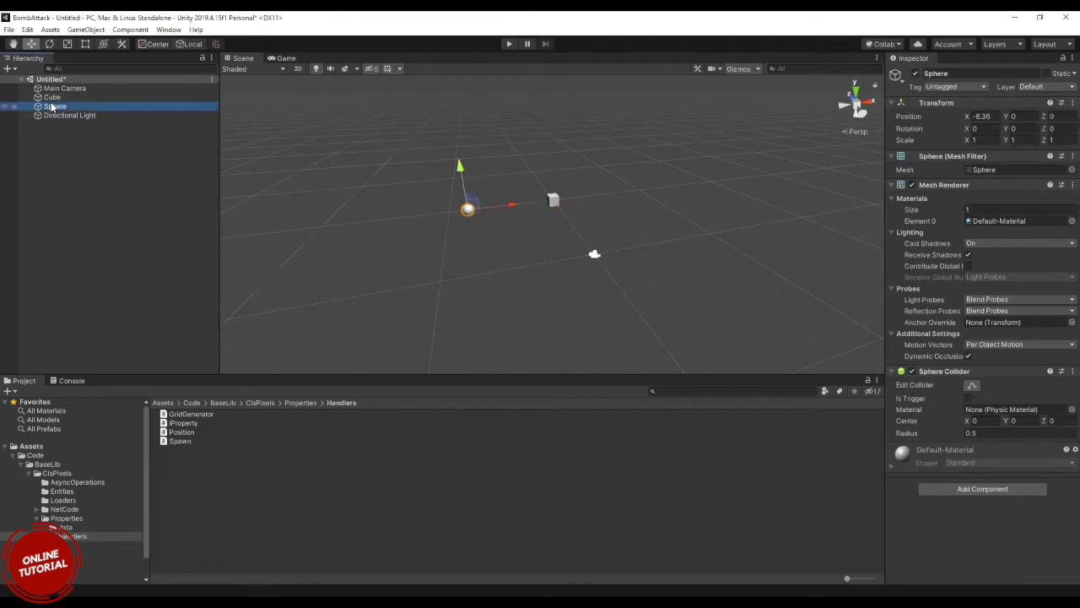
{"action": "left_click", "coordinate": [51, 98]}
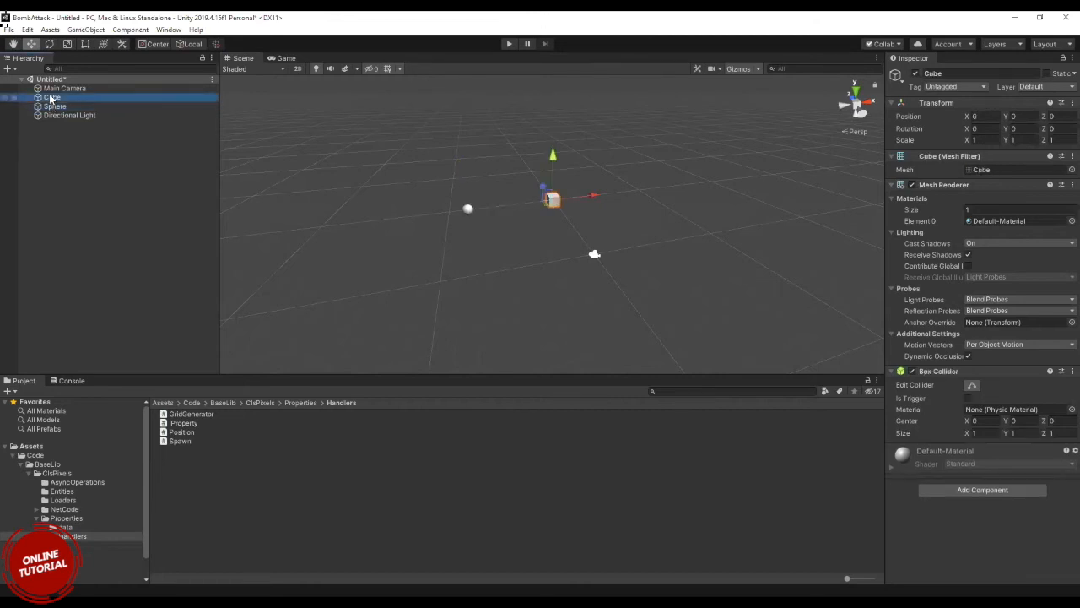
{"action": "left_click", "coordinate": [54, 89]}
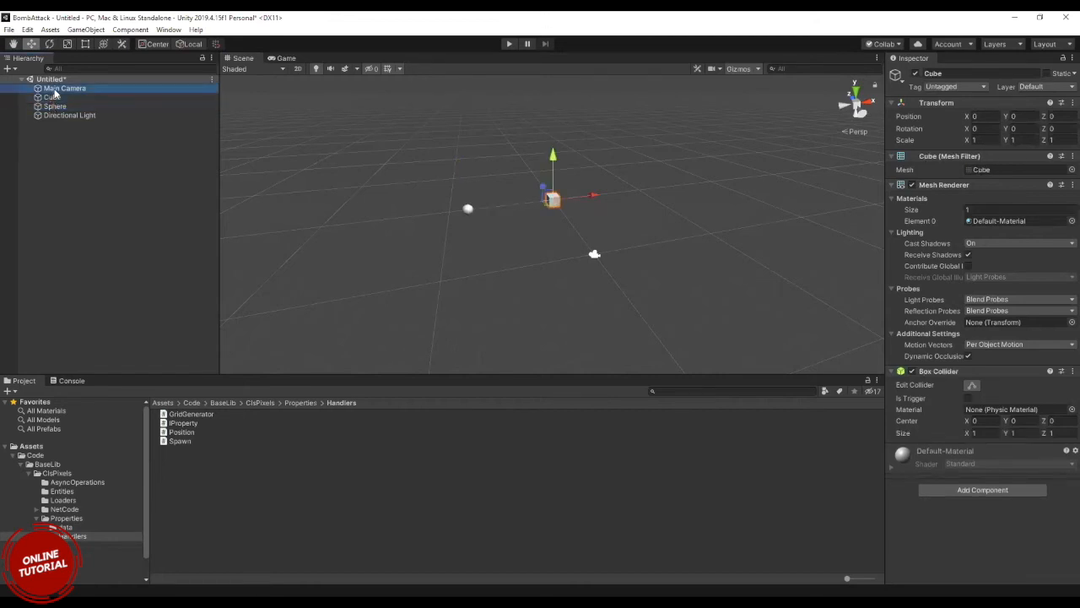
{"action": "left_click", "coordinate": [54, 98]}
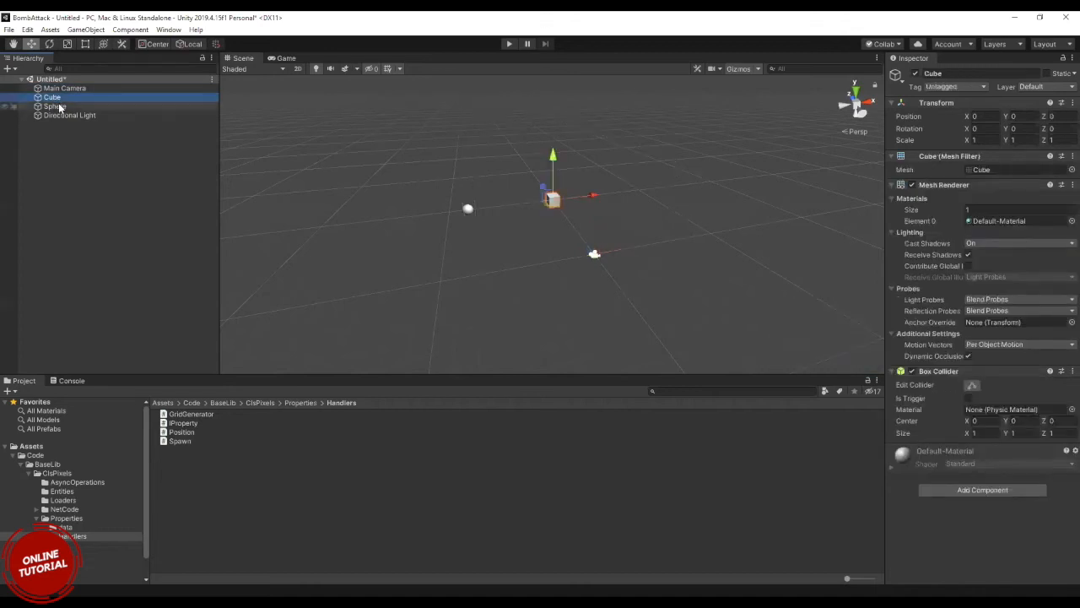
{"action": "left_click", "coordinate": [56, 105]}
{"action": "left_click", "coordinate": [52, 97]}
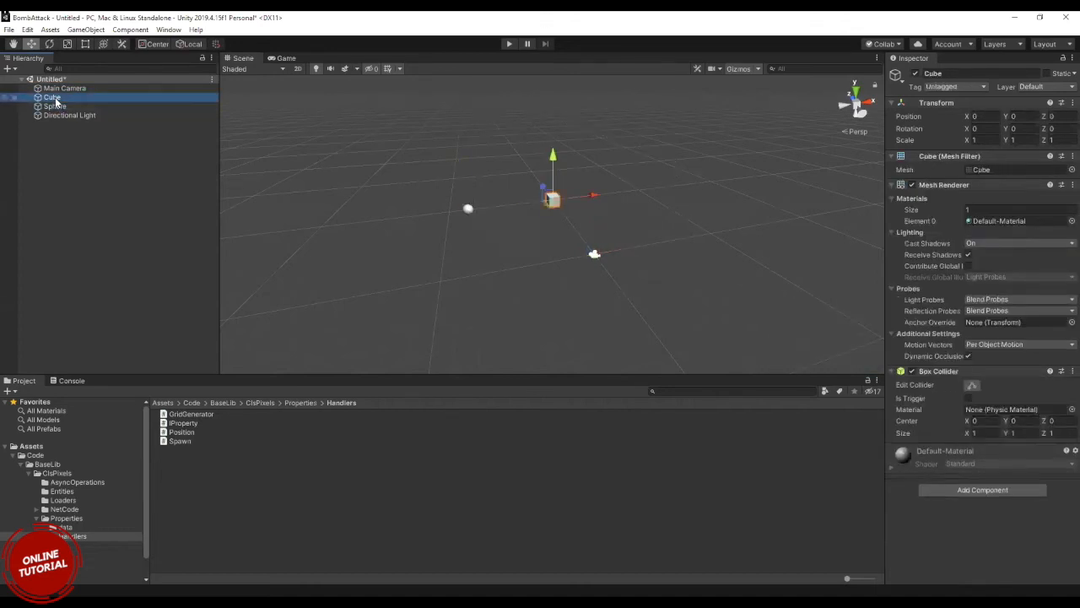
{"action": "left_click", "coordinate": [56, 106]}
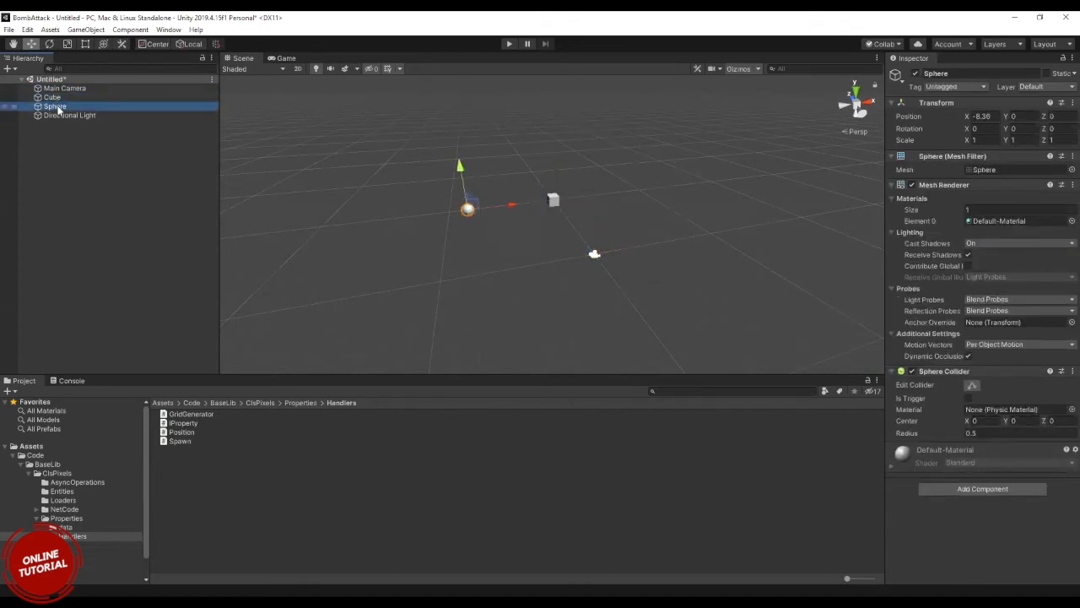
{"action": "left_click", "coordinate": [54, 98]}
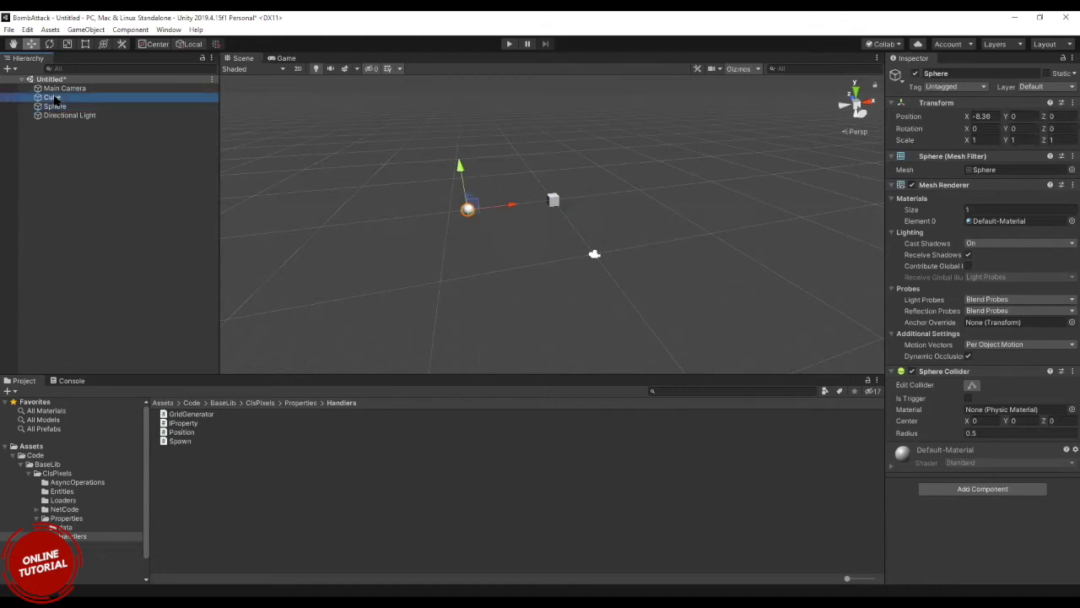
{"action": "left_click", "coordinate": [59, 105]}
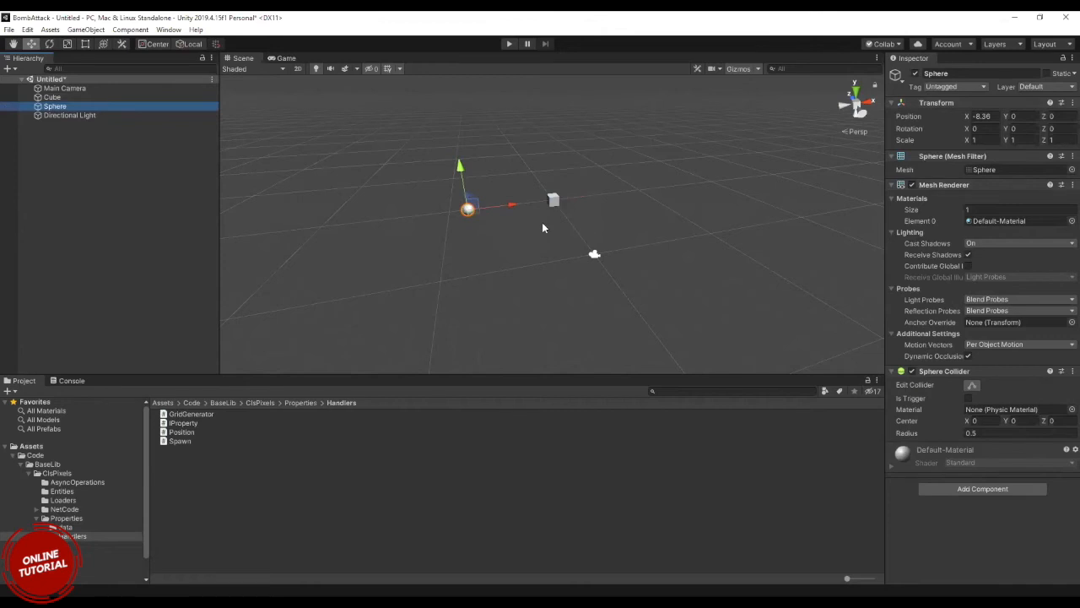
Inspect the components of the cube, Directional Light and Main Camera, ending with the cube selected.
{"action": "left_click", "coordinate": [64, 98]}
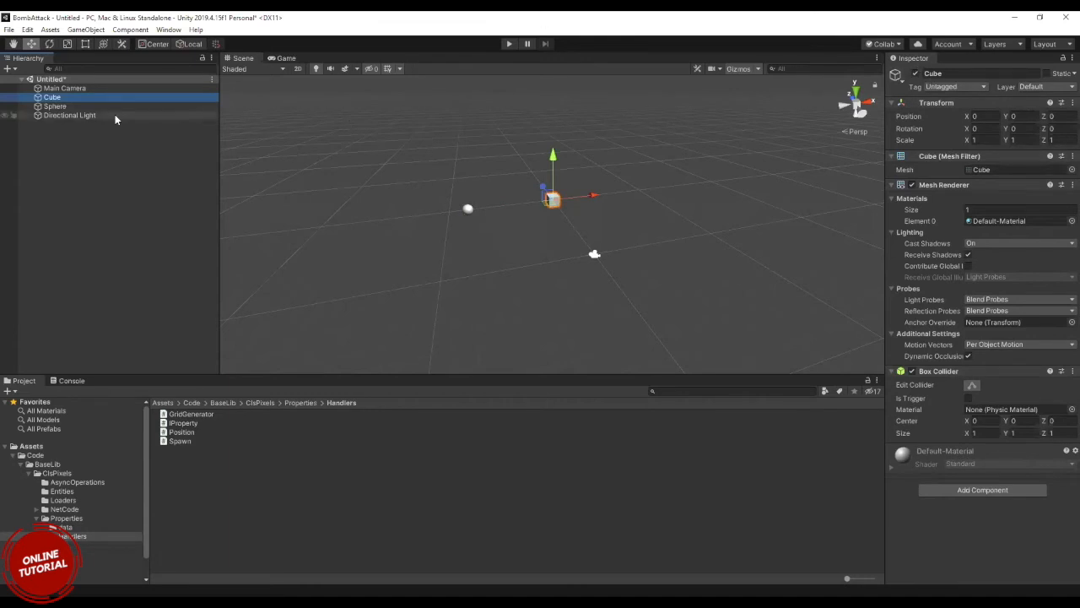
{"action": "left_click", "coordinate": [68, 117]}
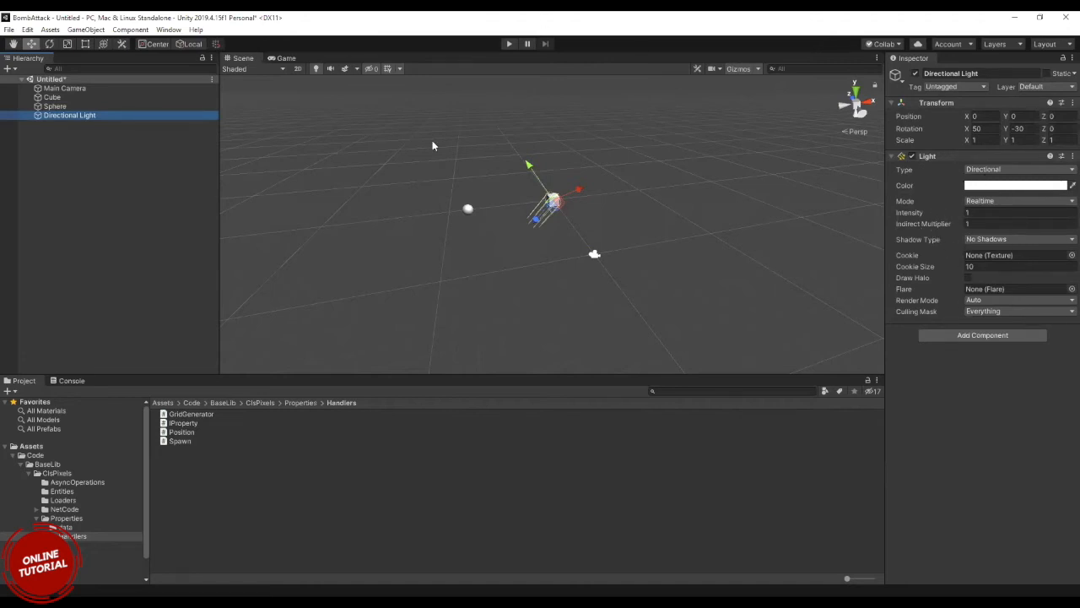
{"action": "left_click", "coordinate": [68, 88]}
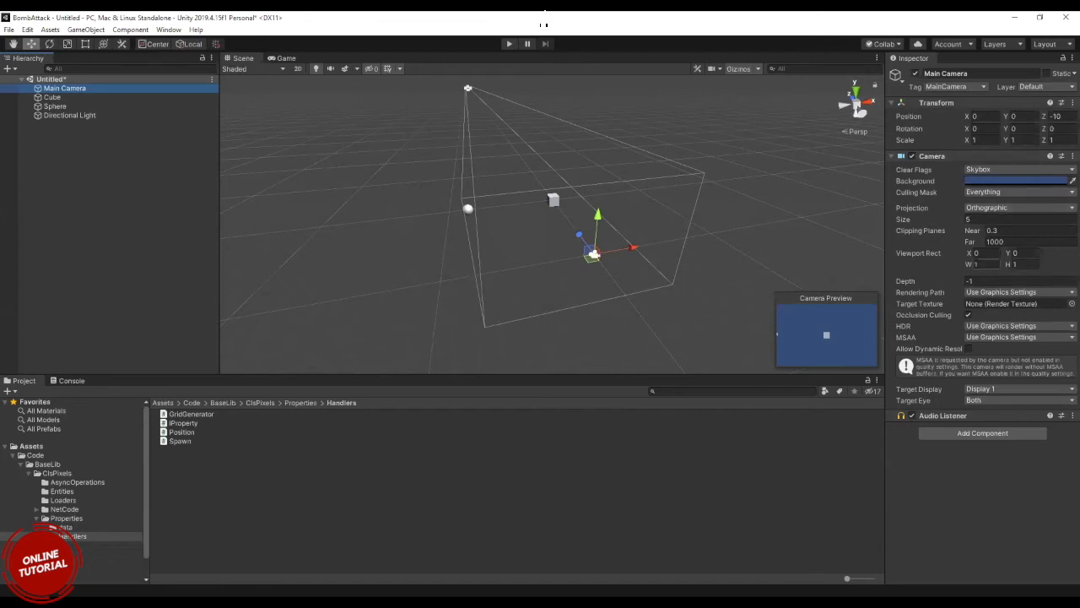
{"action": "left_click", "coordinate": [80, 97]}
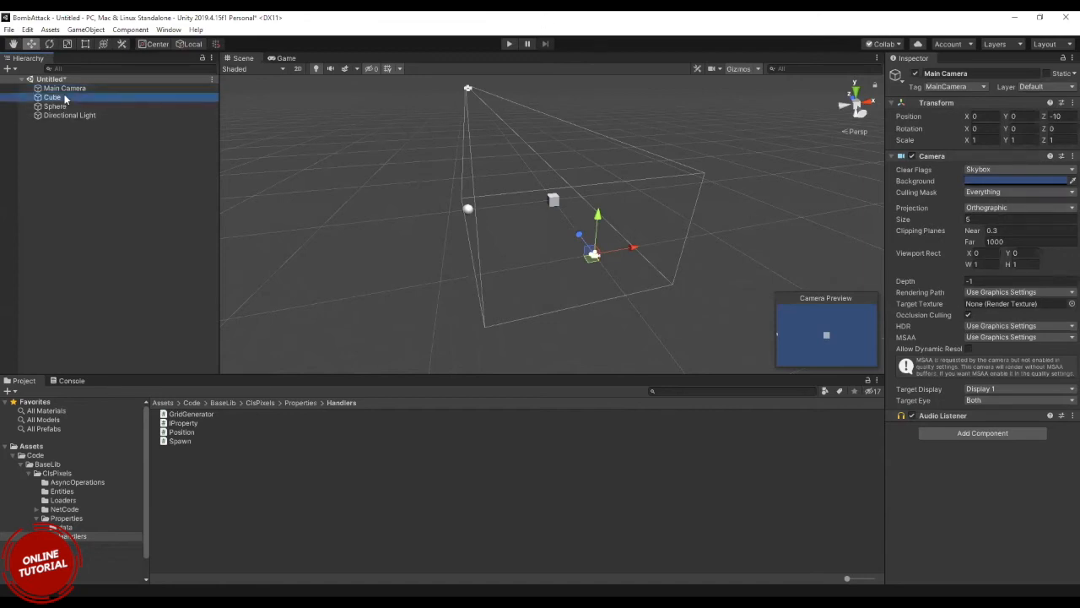
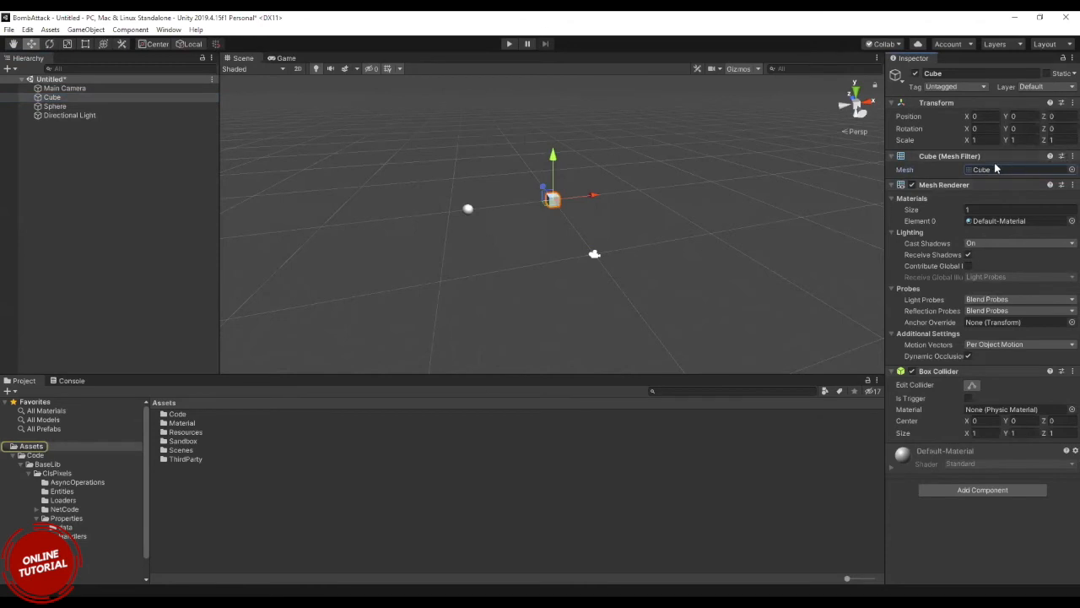
Inspect the cube's mesh reference and the Main Camera's, cube's and sphere's components, ending with the sphere selected.
{"action": "left_click", "coordinate": [981, 171]}
{"action": "left_click", "coordinate": [64, 89]}
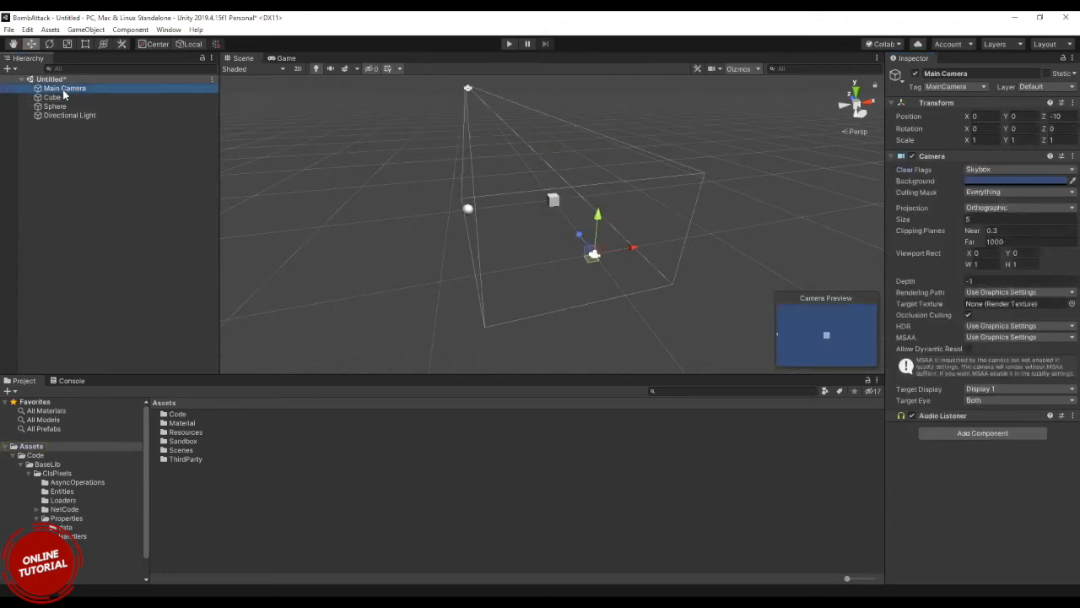
{"action": "left_click", "coordinate": [52, 98]}
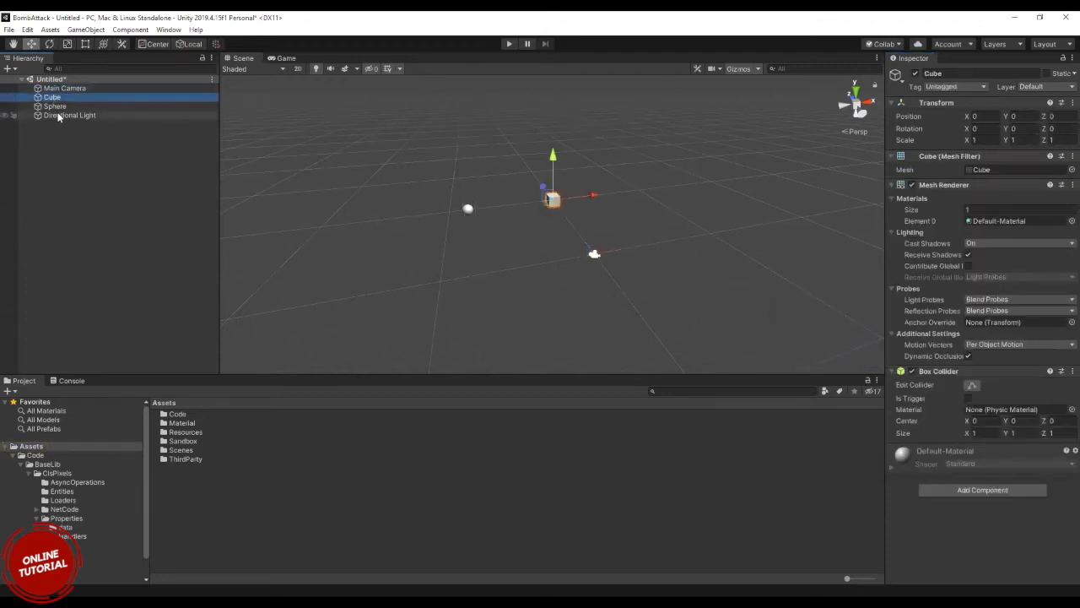
{"action": "left_click", "coordinate": [55, 108]}
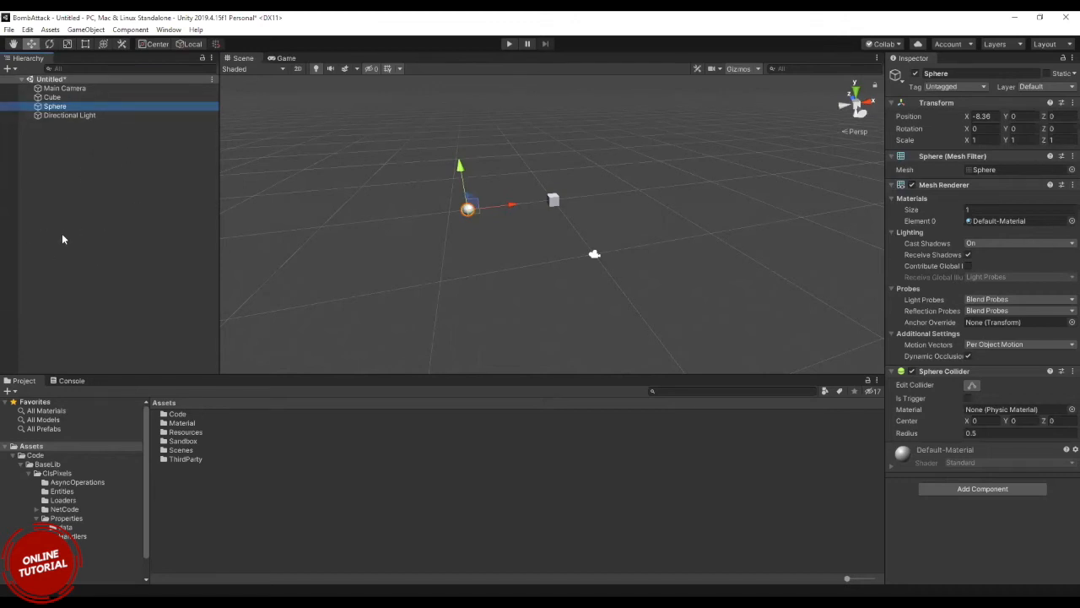
Collapse the BaseLib and Code folders in the project tree, show the Code folder's contents and clear the object selection.
{"action": "left_click", "coordinate": [21, 465]}
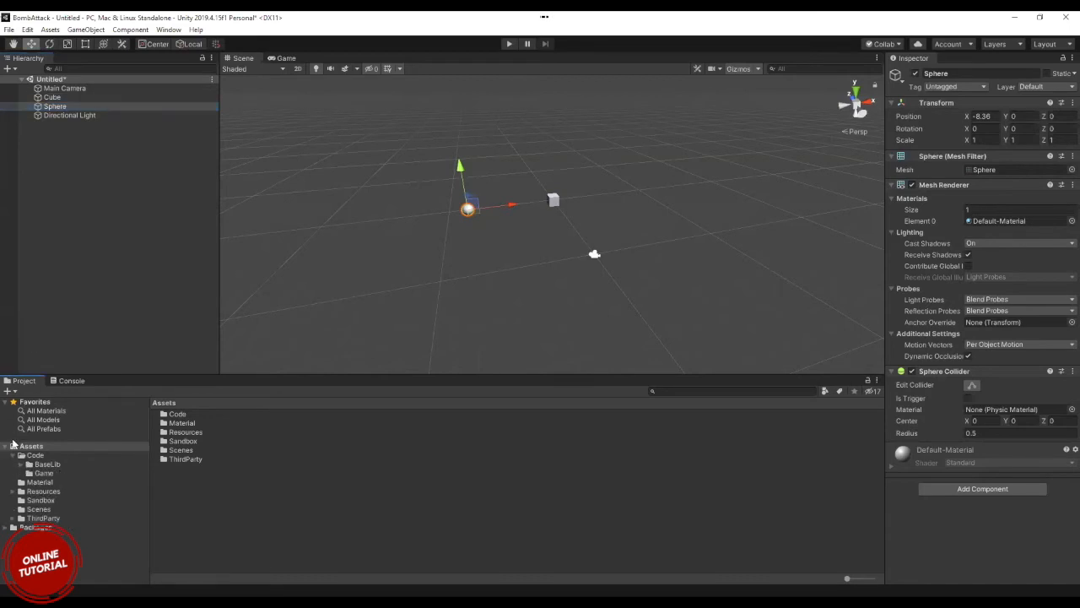
{"action": "left_click", "coordinate": [12, 456]}
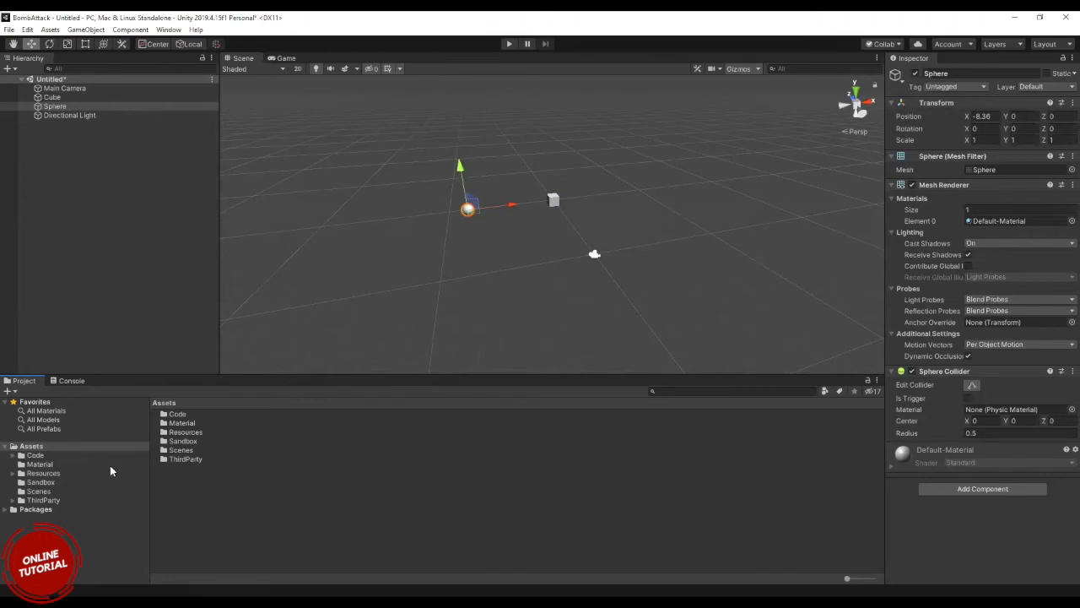
{"action": "left_click", "coordinate": [32, 456]}
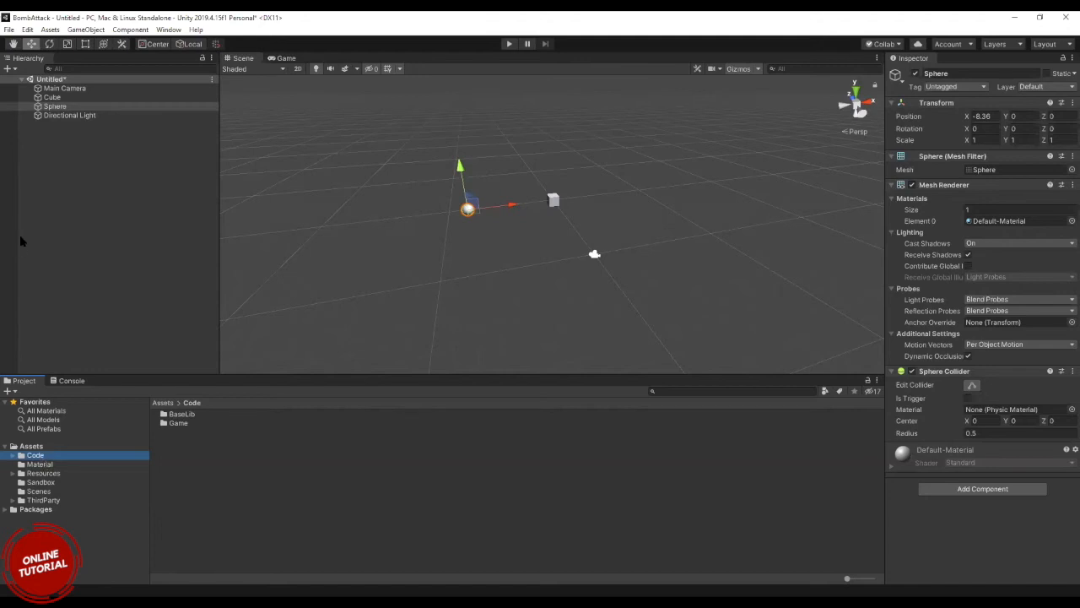
{"action": "left_click", "coordinate": [78, 213]}
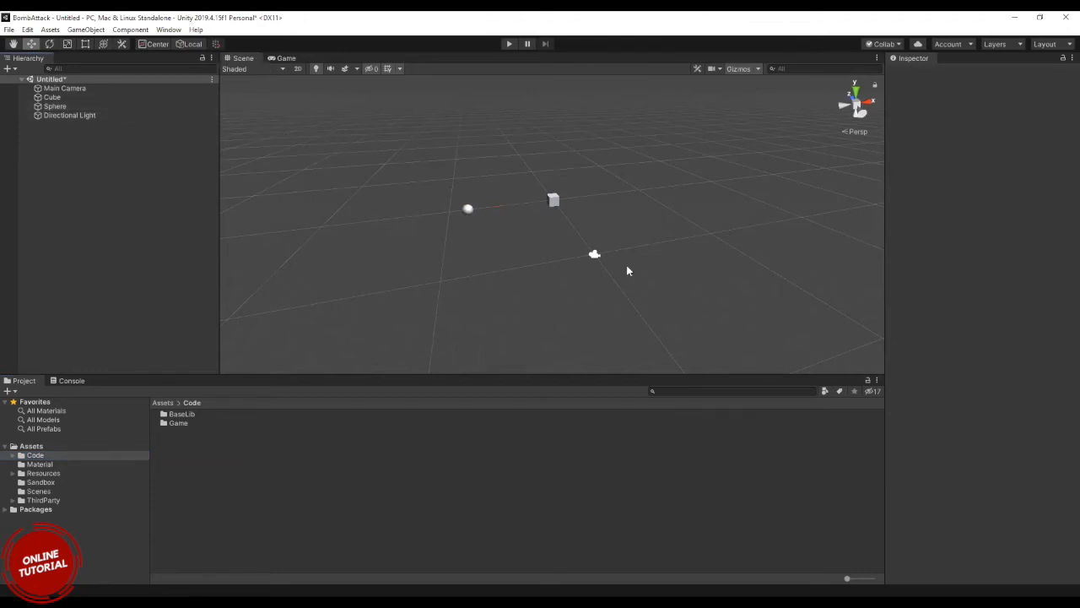
Move the sphere along X to about -2.65, comparing the Scene and Game views, and dismiss the save dialog without saving.
{"action": "left_click", "coordinate": [285, 59]}
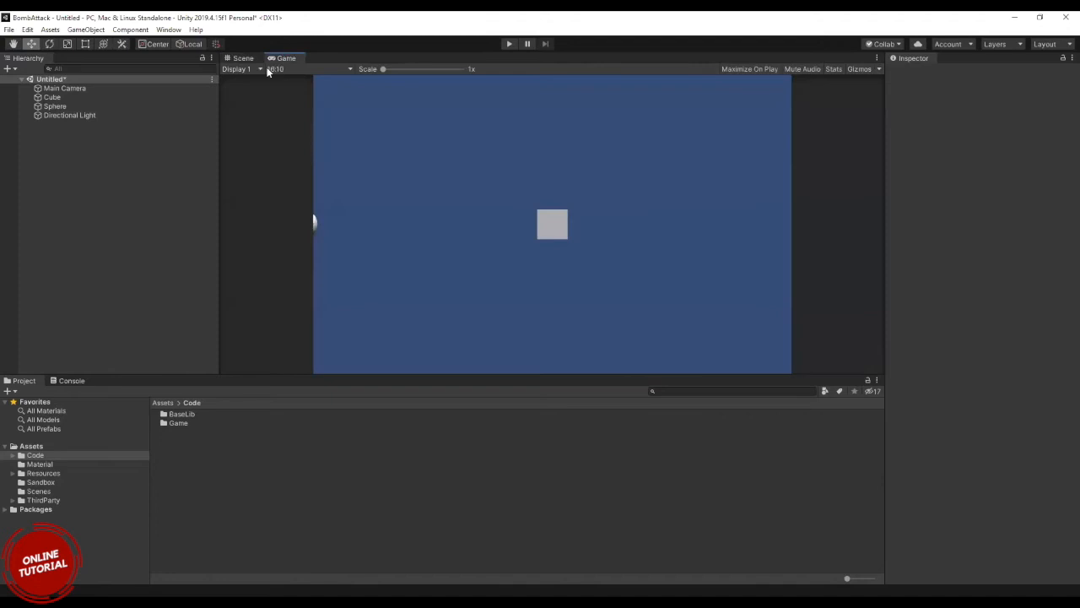
{"action": "left_click", "coordinate": [247, 58]}
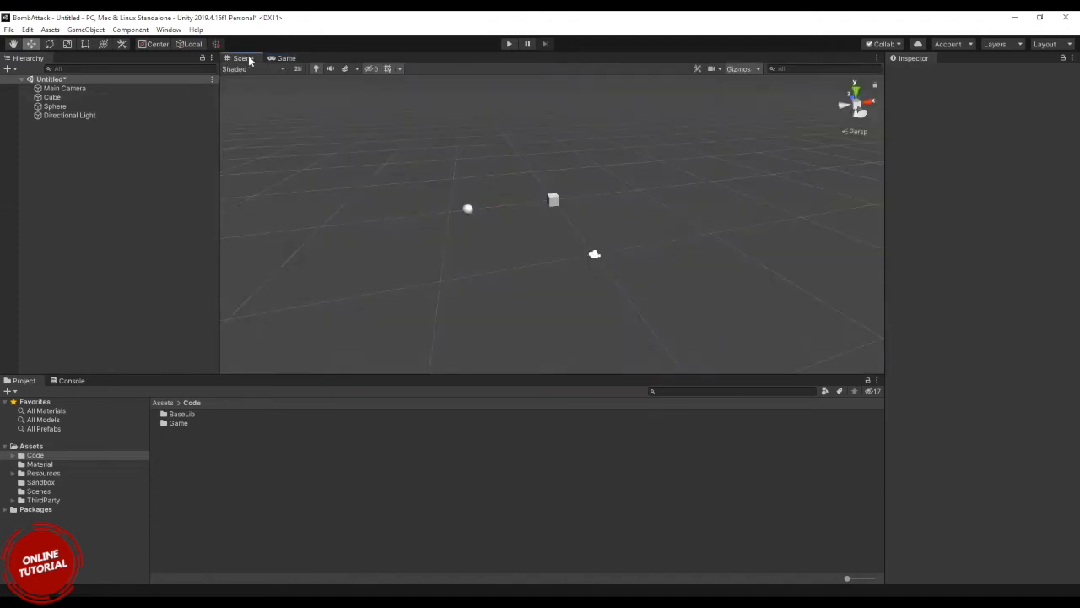
{"action": "left_click", "coordinate": [96, 106]}
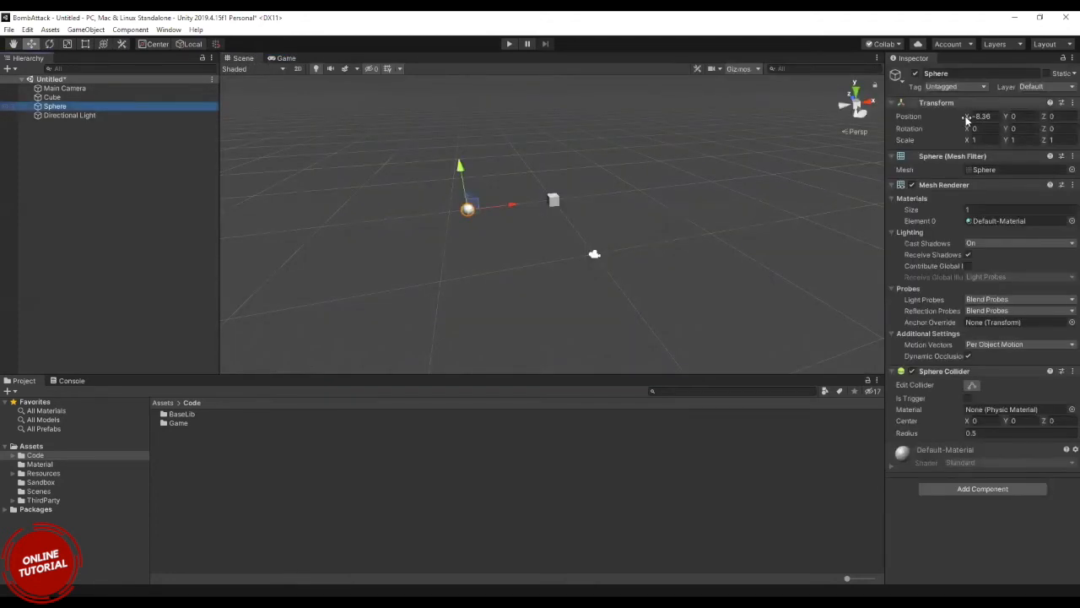
{"action": "left_click_drag", "start_coordinate": [967, 116], "coordinate": [1054, 110]}
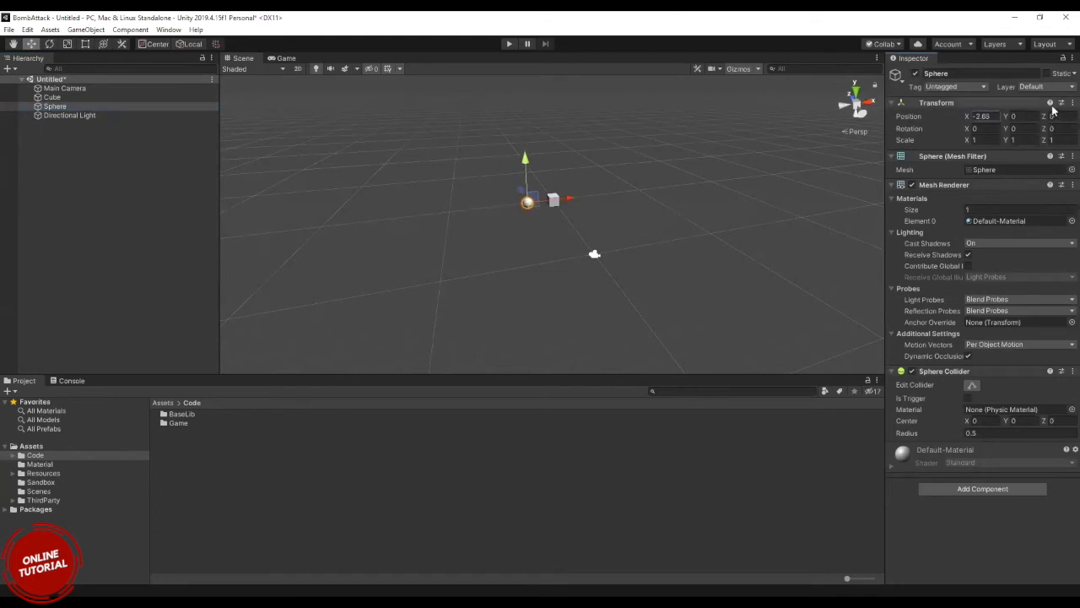
{"action": "left_click", "coordinate": [287, 58]}
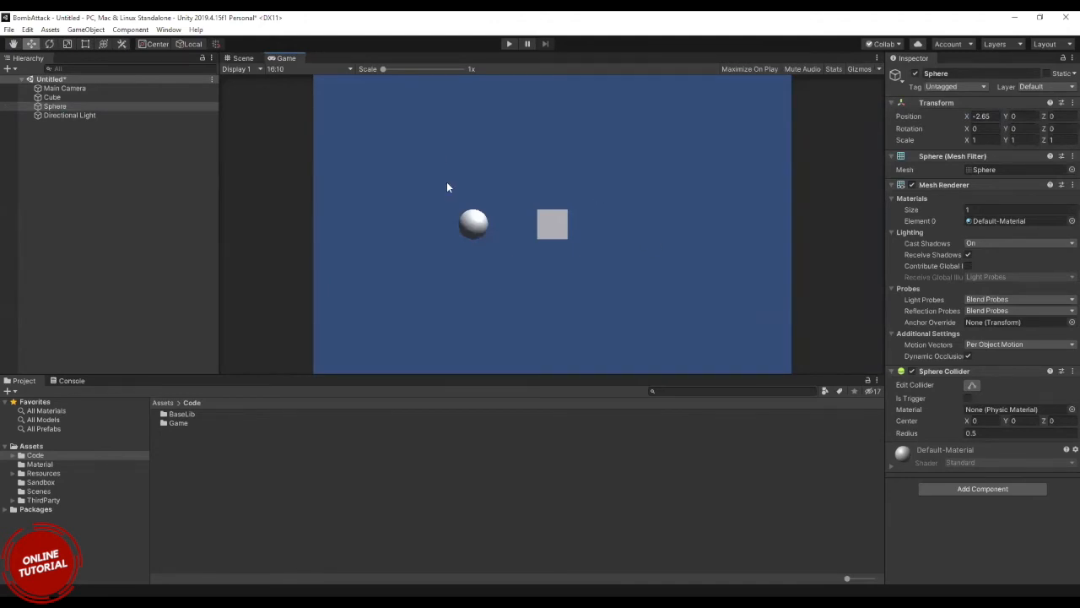
{"action": "key", "text": "ctrl+s"}
{"action": "left_click", "coordinate": [501, 321]}
Delete the cube from the scene after stepping through the cube, sphere and Directional Light entries.
{"action": "left_click", "coordinate": [51, 98]}
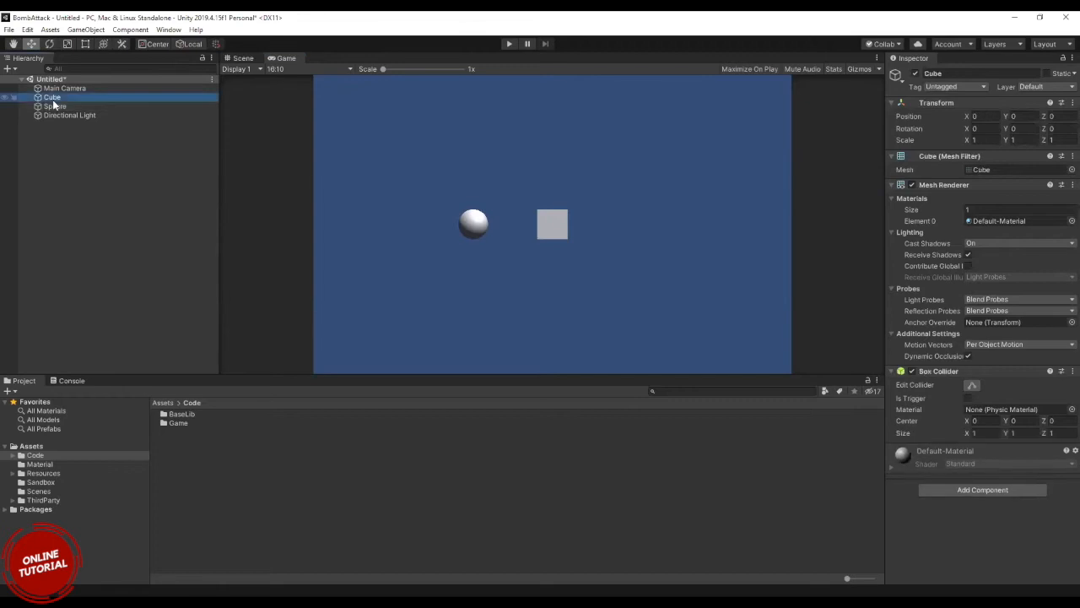
{"action": "left_click", "coordinate": [49, 107], "text": "ctrl"}
{"action": "key", "text": "Down"}
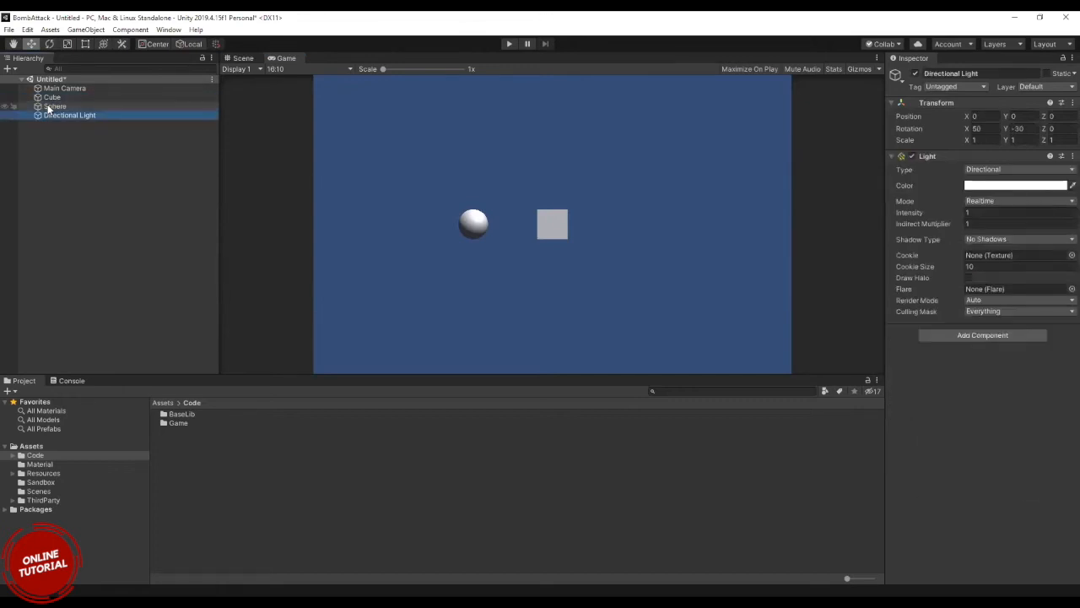
{"action": "left_click", "coordinate": [49, 106]}
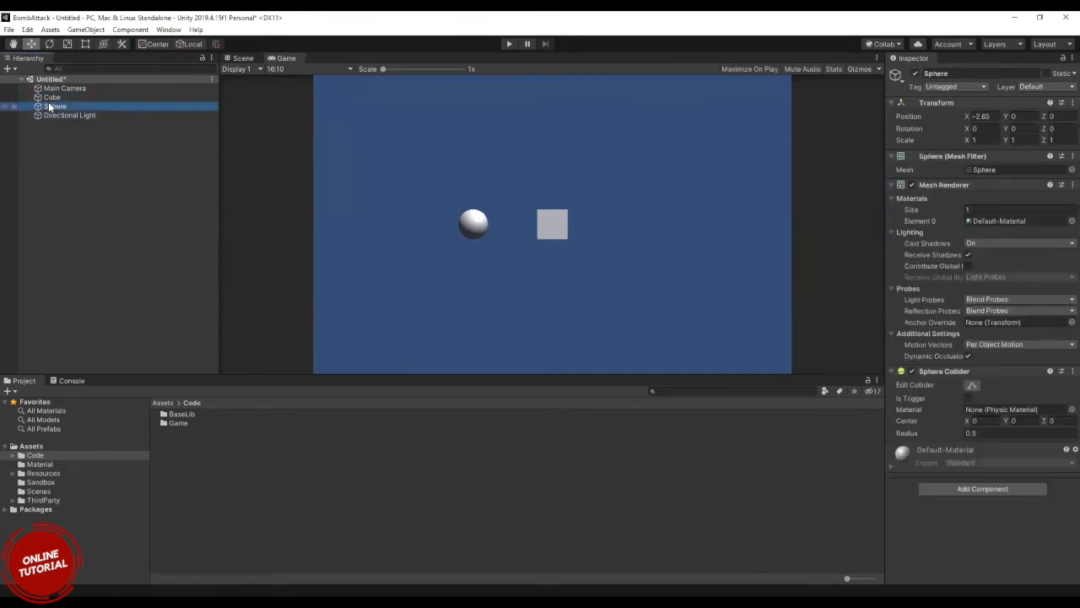
{"action": "key", "text": "shift+Up"}
{"action": "key", "text": "Down"}
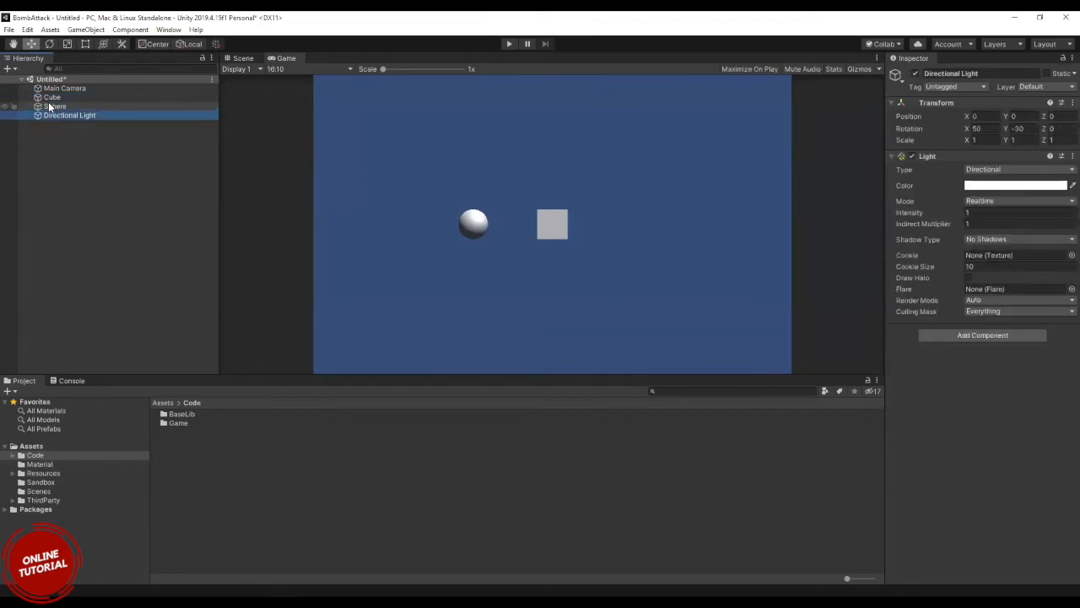
{"action": "left_click", "coordinate": [48, 99]}
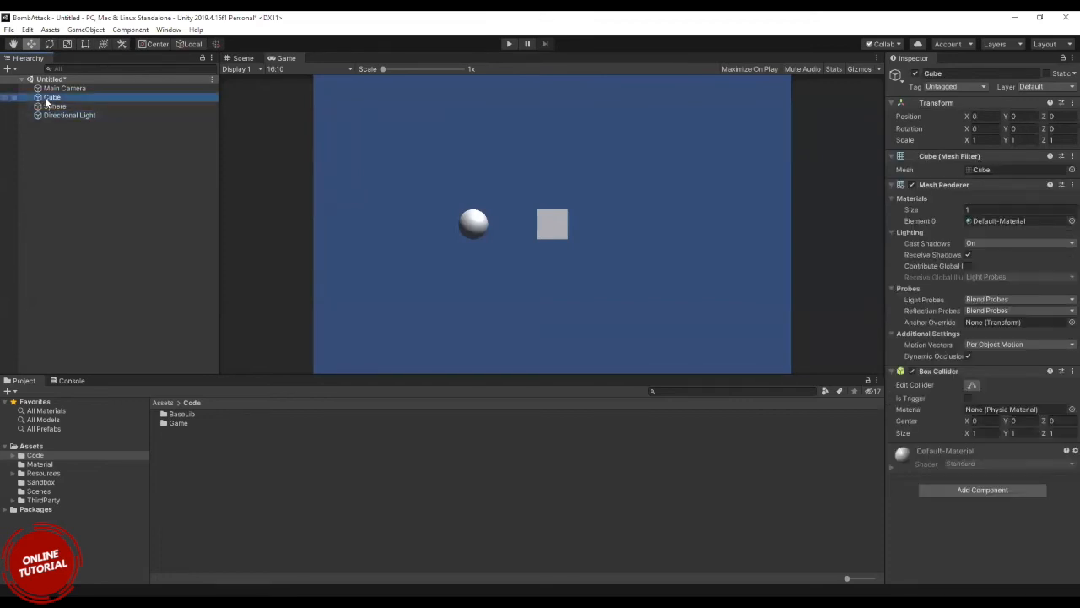
{"action": "key", "text": "Delete"}
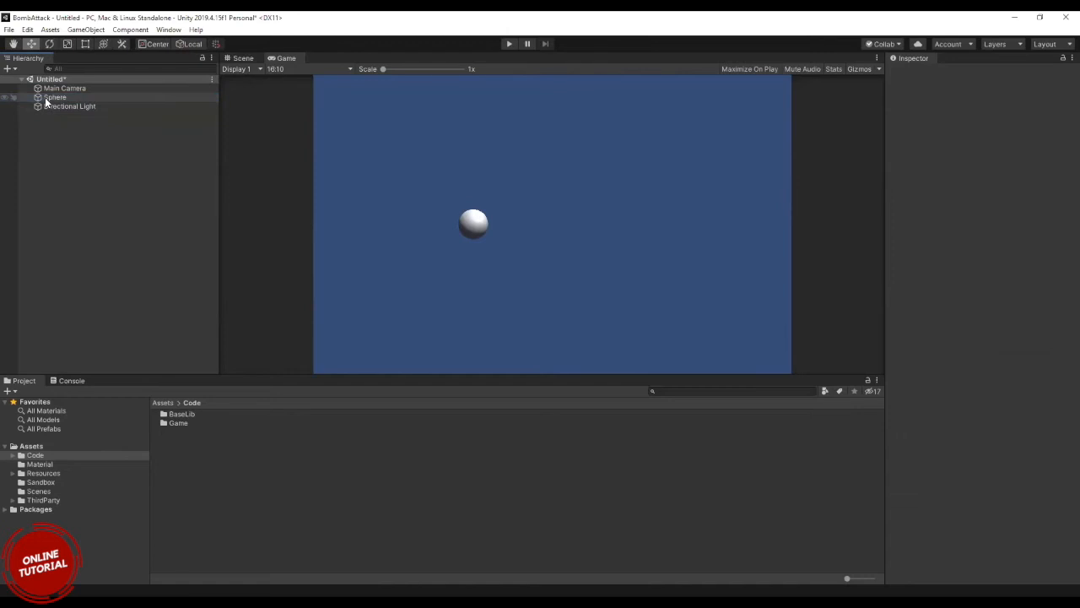
Delete the sphere from the scene, then cancel saving the scene.
{"action": "key", "text": "Down"}
{"action": "left_click", "coordinate": [47, 99]}
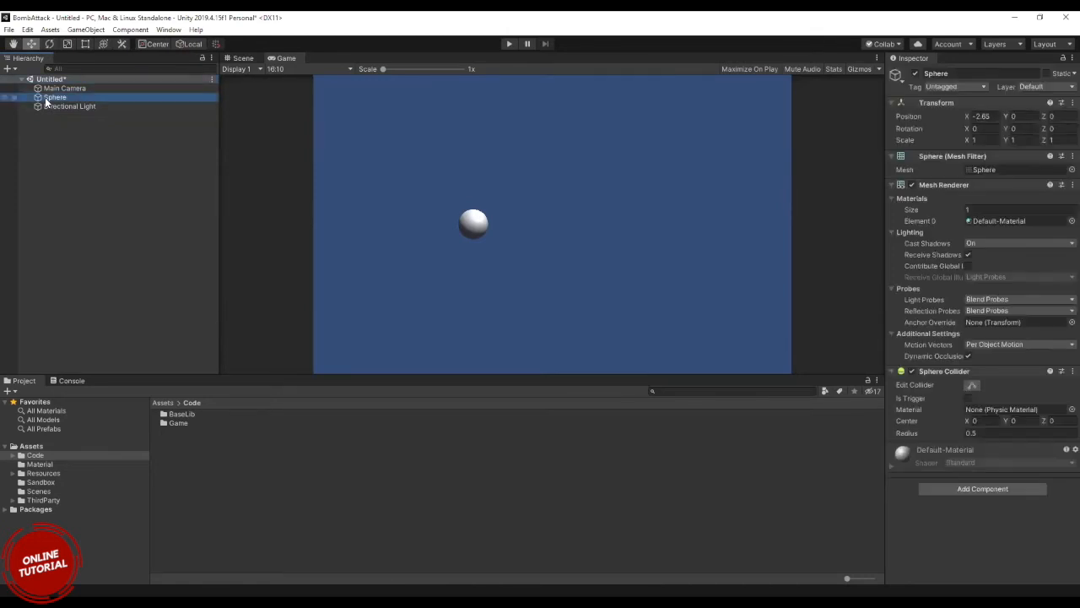
{"action": "key", "text": "Delete"}
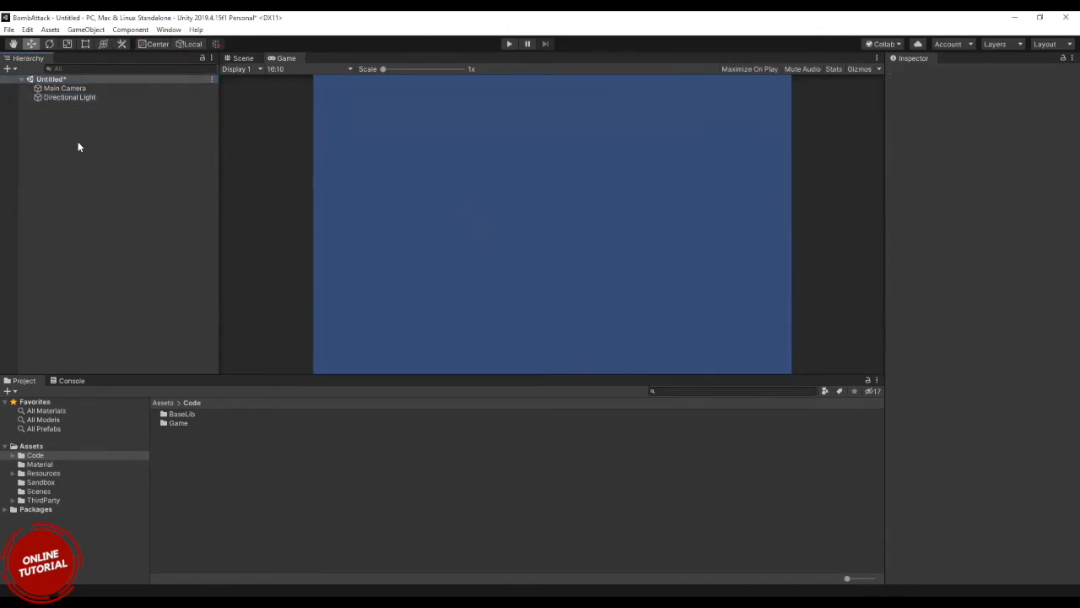
{"action": "key", "text": "ctrl+s"}
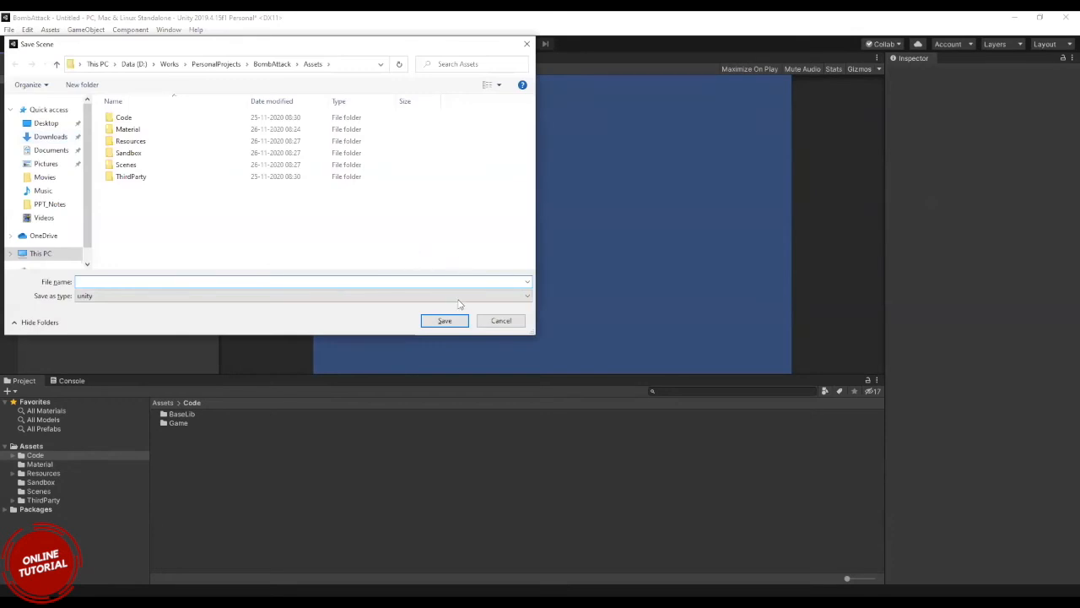
{"action": "left_click", "coordinate": [498, 320]}
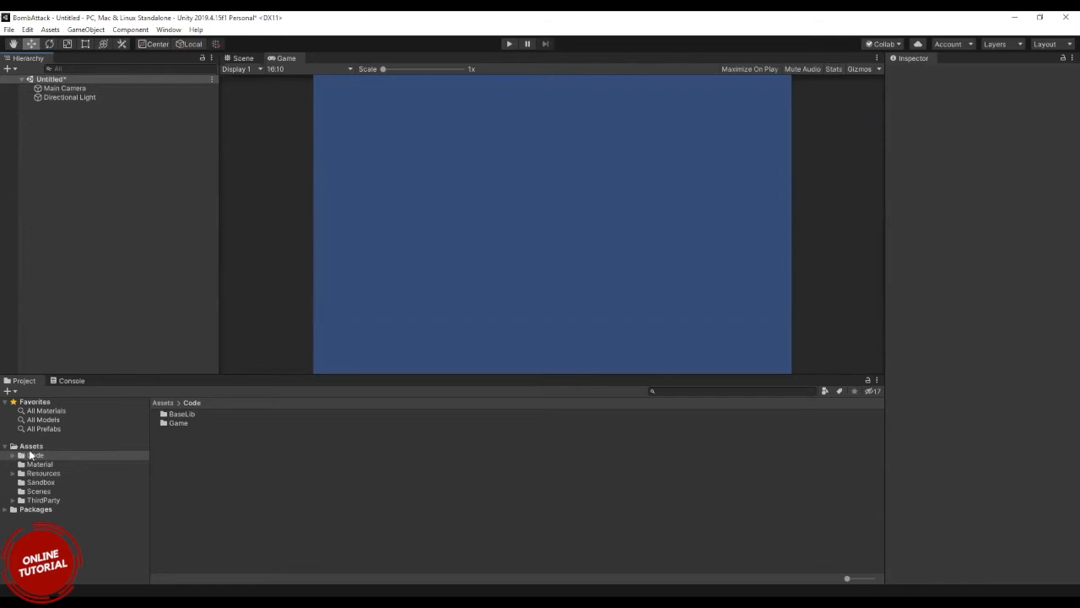
Show the Assets folder's contents, collapse Favorites and expand Packages in the project tree.
{"action": "left_click", "coordinate": [52, 530]}
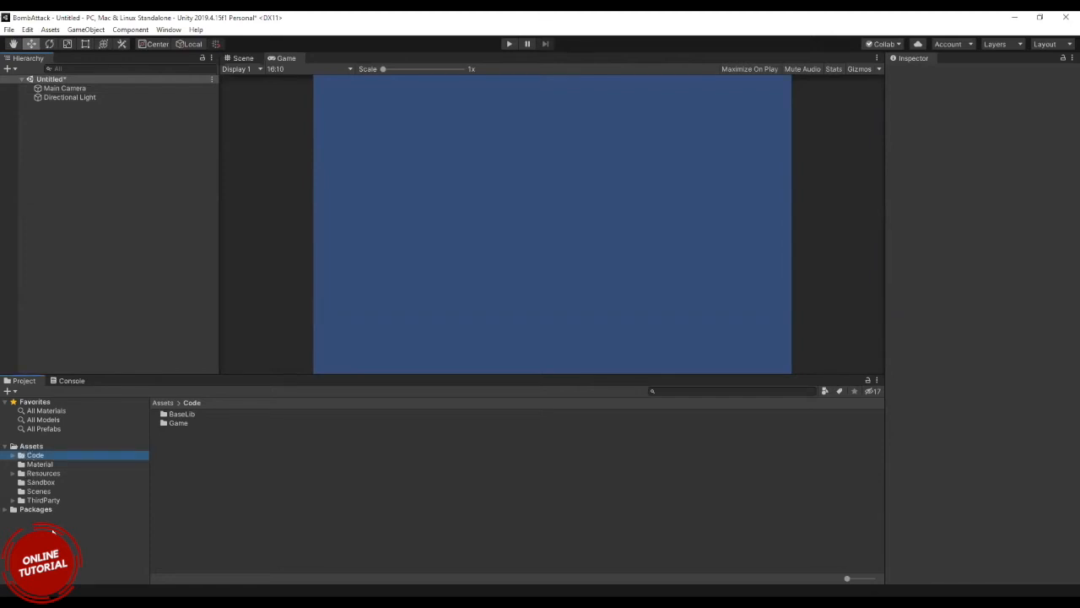
{"action": "right_click", "coordinate": [15, 447]}
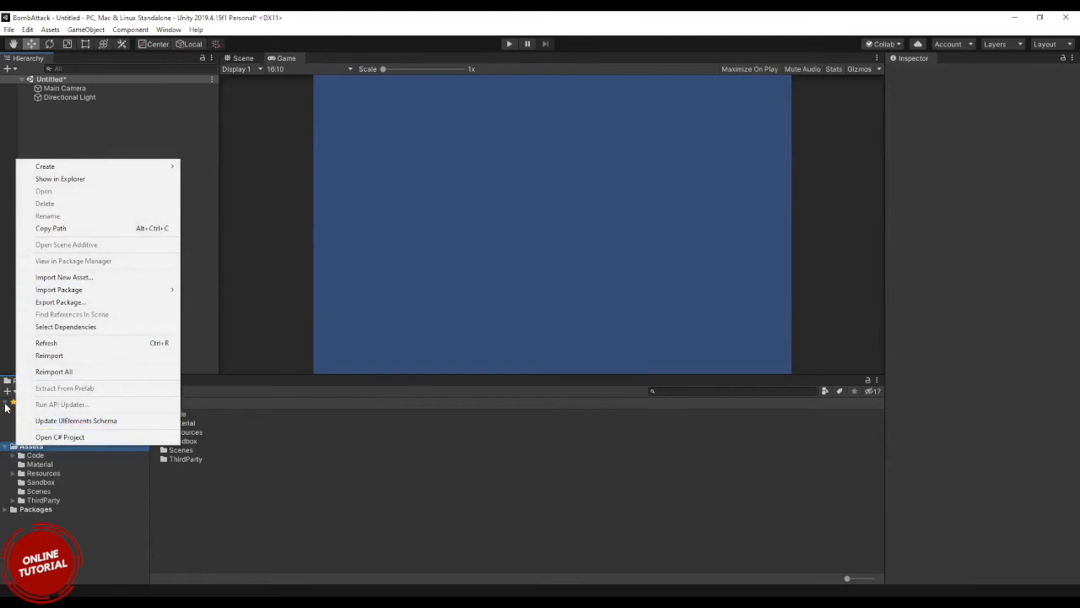
{"action": "left_click", "coordinate": [5, 406]}
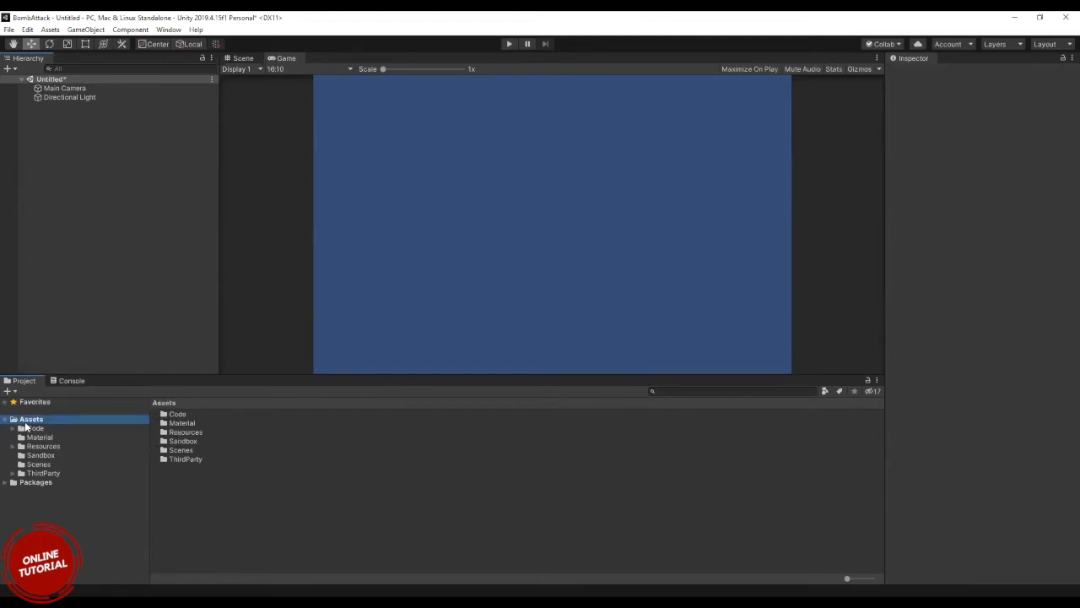
{"action": "right_click", "coordinate": [25, 422]}
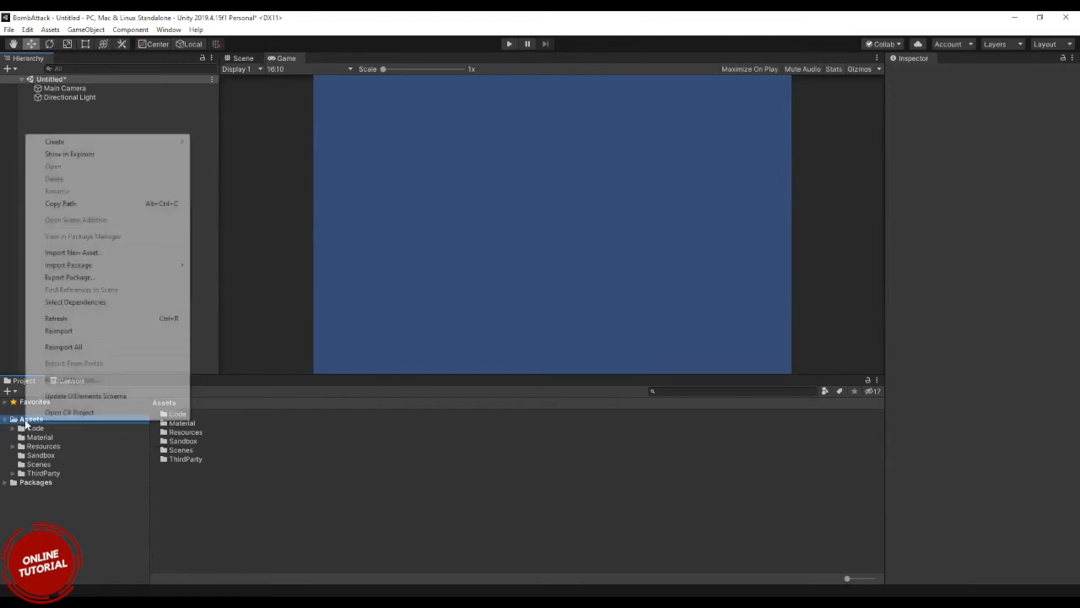
{"action": "left_click", "coordinate": [5, 485]}
{"action": "left_click", "coordinate": [4, 485]}
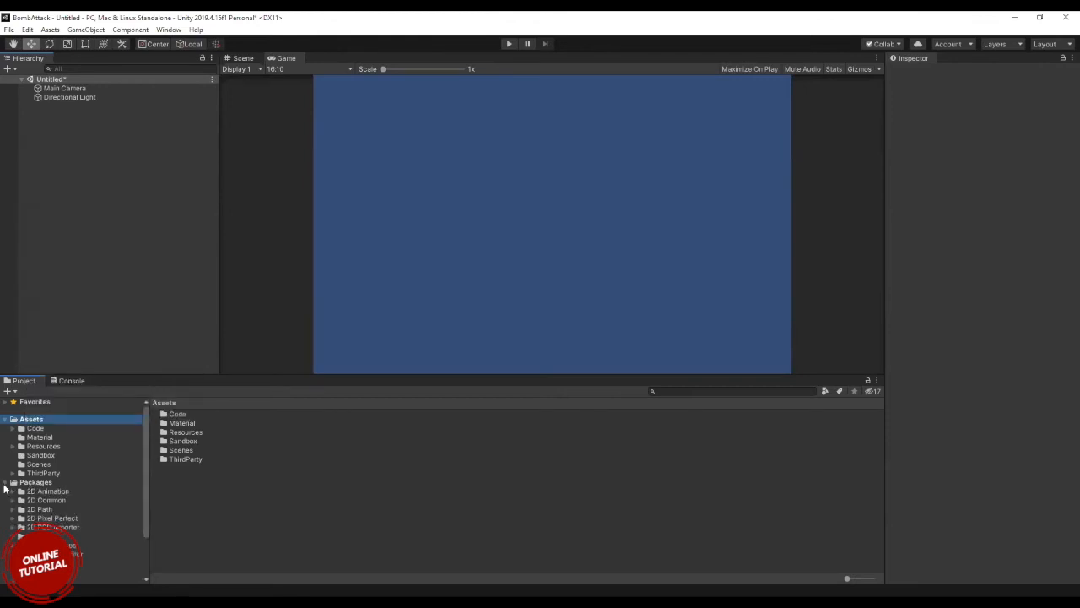
{"action": "left_click", "coordinate": [5, 483]}
{"action": "left_click", "coordinate": [5, 484]}
Compare the contents of the Assets and Packages folders and look through the list of installed packages.
{"action": "left_click", "coordinate": [39, 483]}
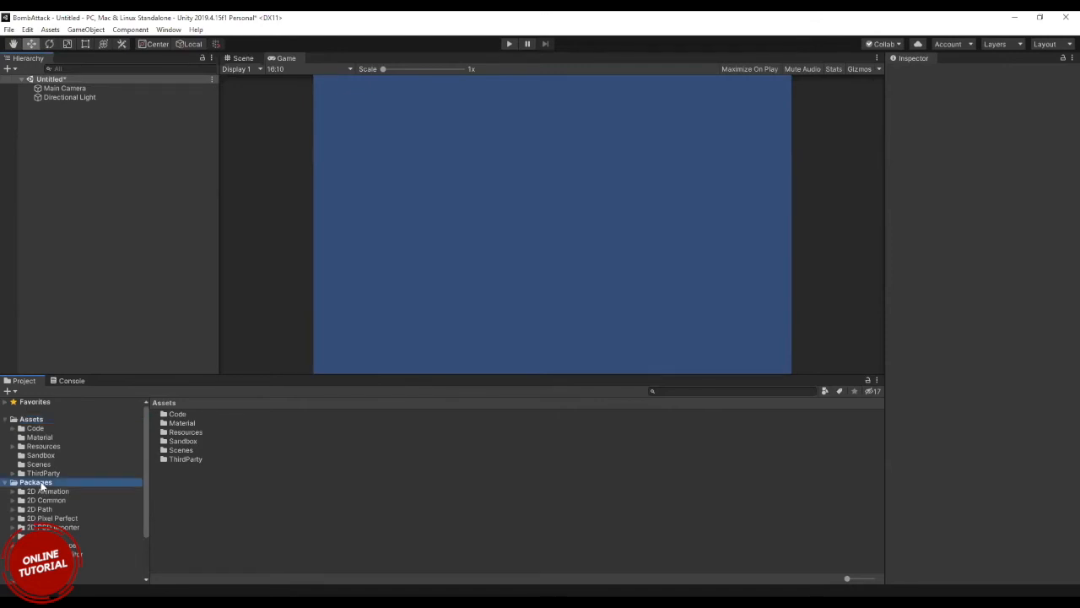
{"action": "left_click", "coordinate": [34, 420]}
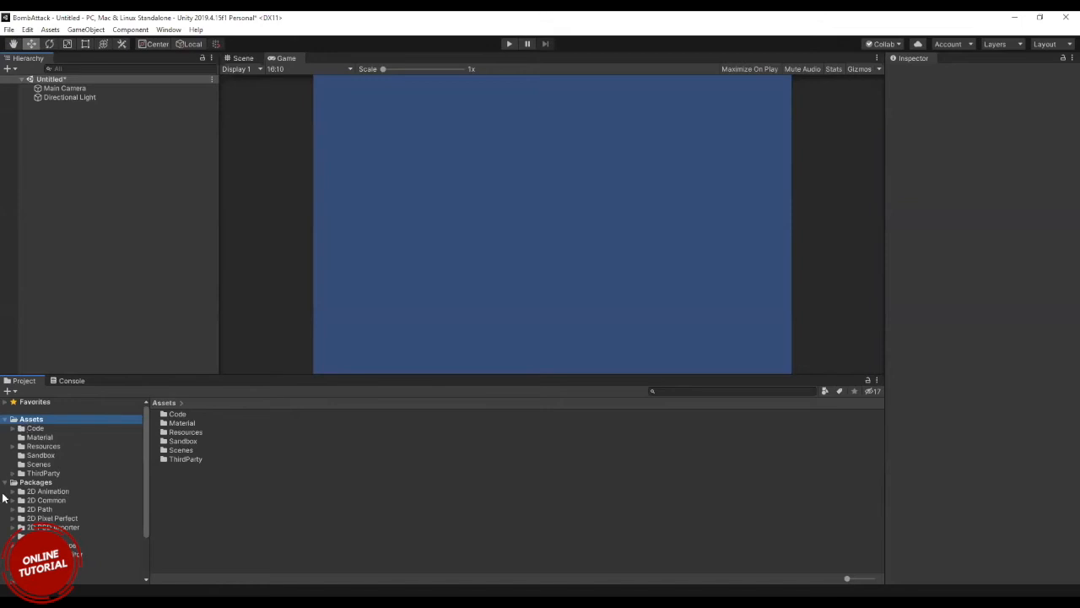
{"action": "left_click", "coordinate": [26, 484]}
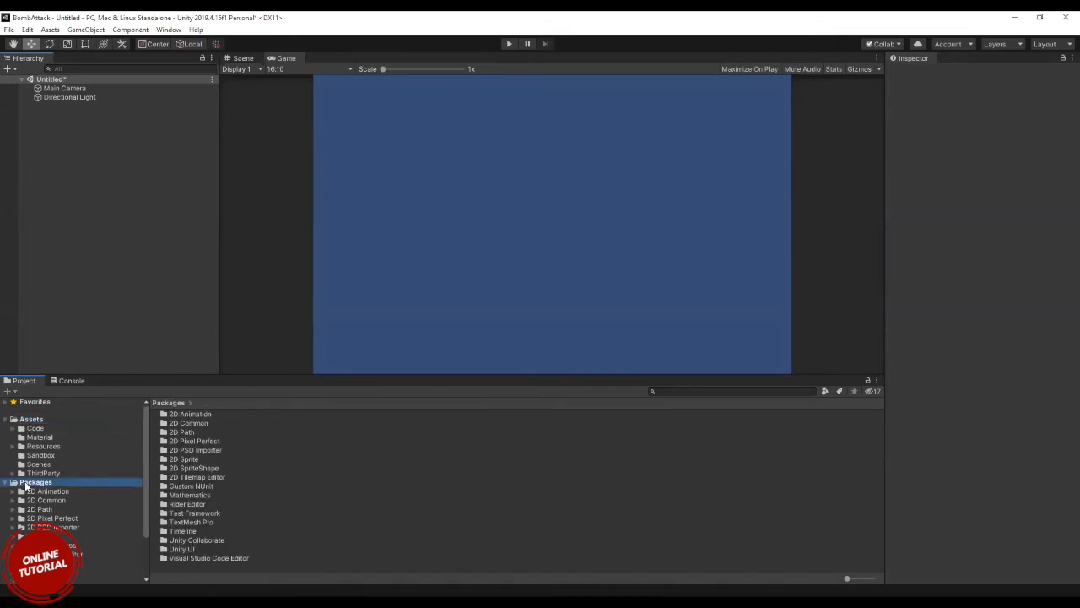
{"action": "left_click", "coordinate": [32, 421]}
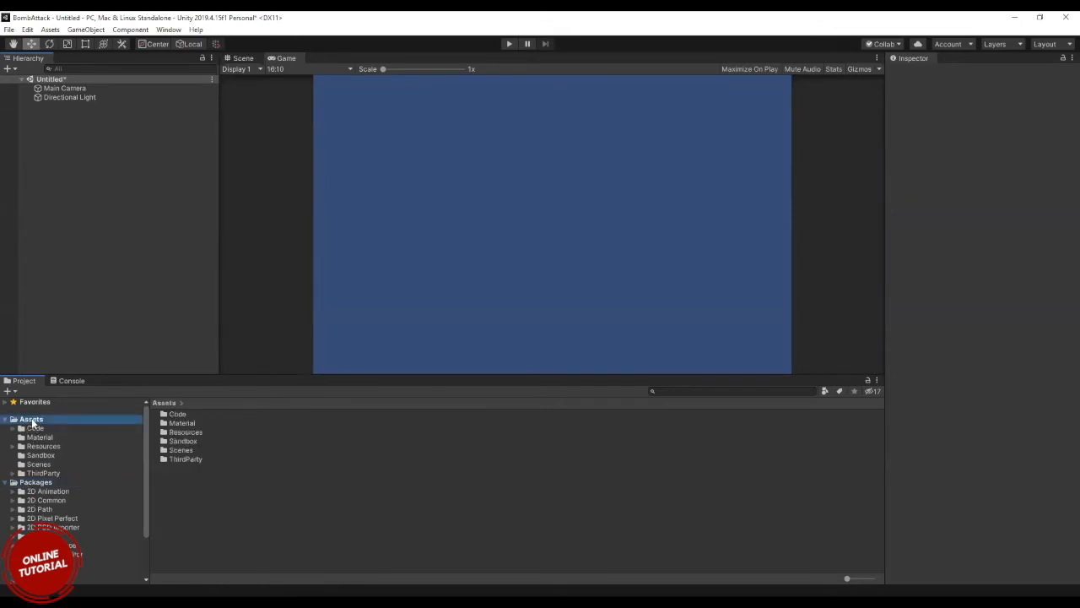
{"action": "right_click", "coordinate": [32, 422]}
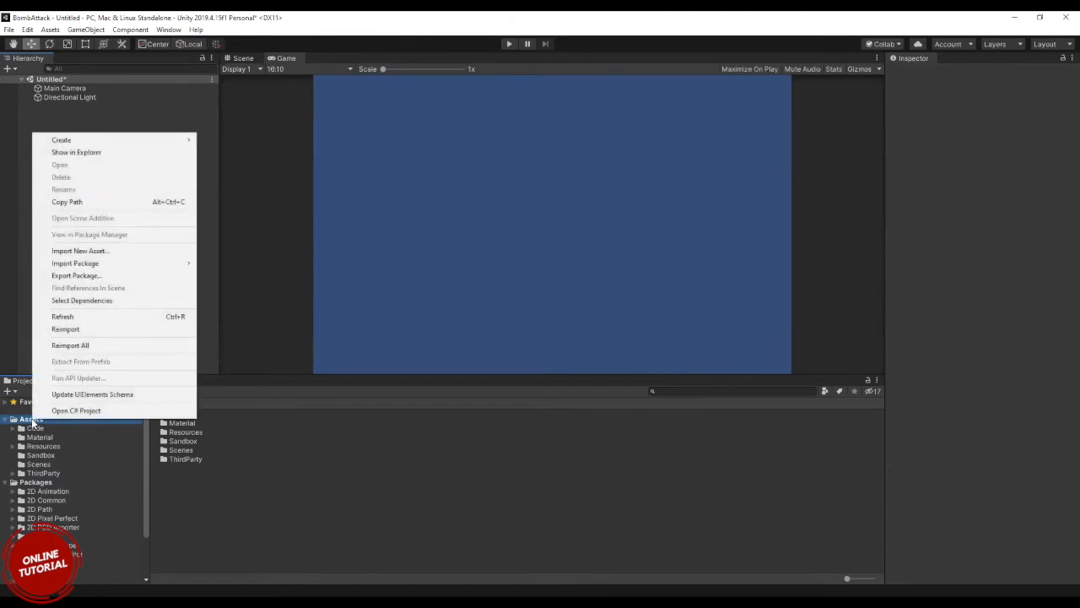
{"action": "left_click", "coordinate": [20, 457]}
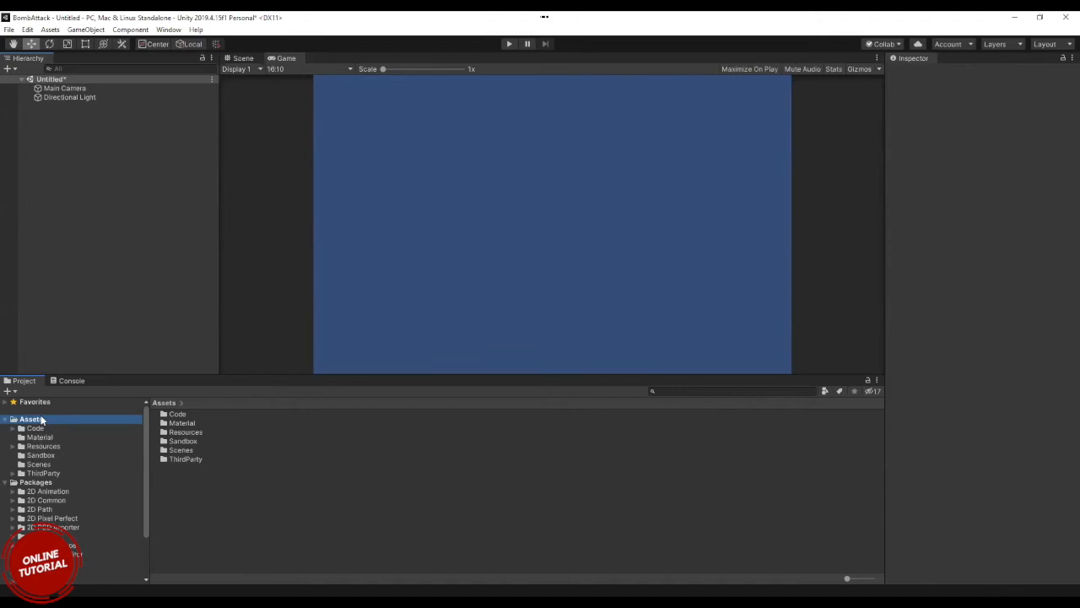
{"action": "left_click", "coordinate": [36, 483]}
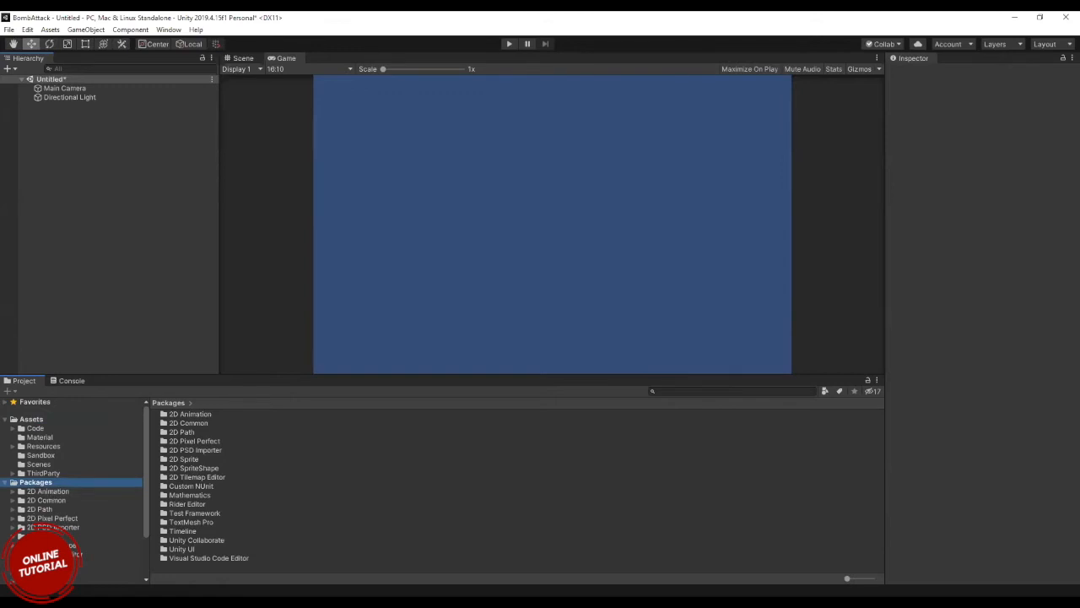
{"action": "scroll", "coordinate": [75, 489], "scroll_direction": "down", "scroll_amount": 3}
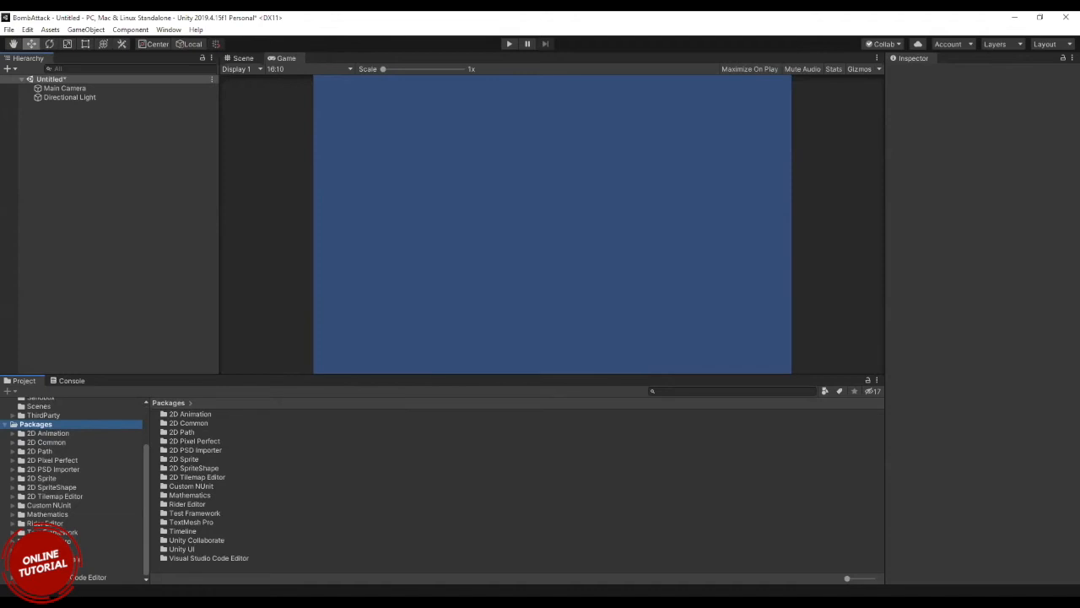
{"action": "scroll", "coordinate": [75, 491], "scroll_direction": "down", "scroll_amount": 1}
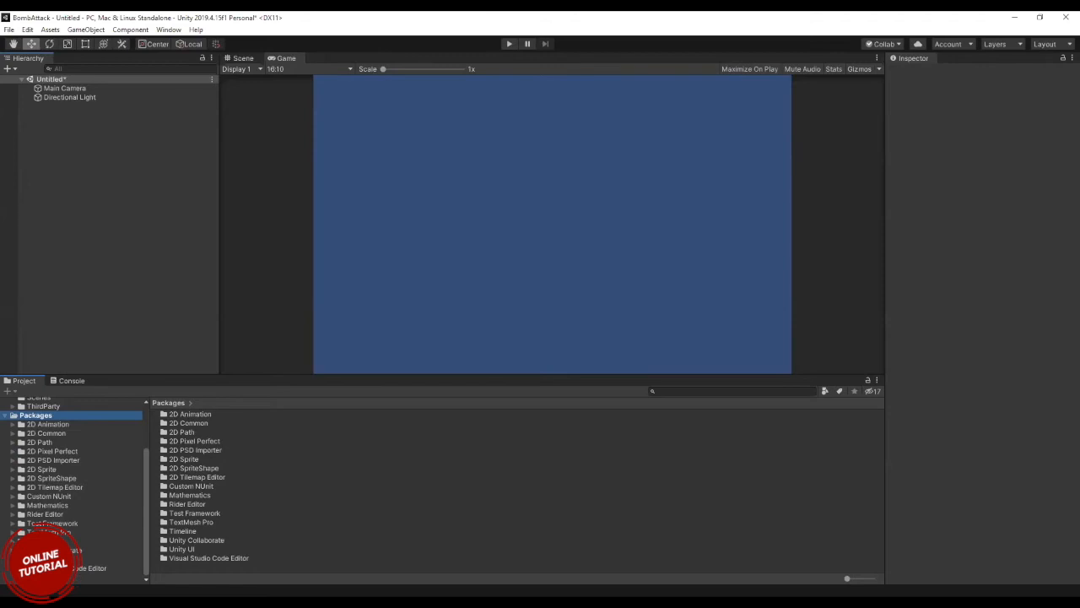
Look through the Visual Studio Code Editor package's ProjectGeneration folder and the 2D Animation package's subfolders.
{"action": "left_click", "coordinate": [57, 577]}
{"action": "left_click", "coordinate": [57, 582]}
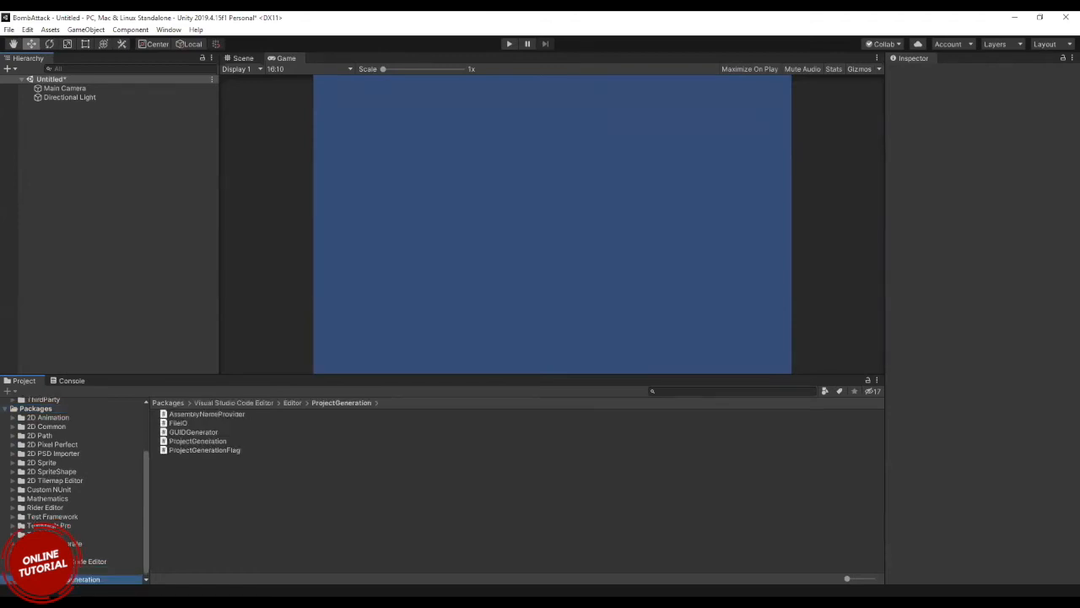
{"action": "scroll", "coordinate": [34, 507], "scroll_direction": "up", "scroll_amount": 1}
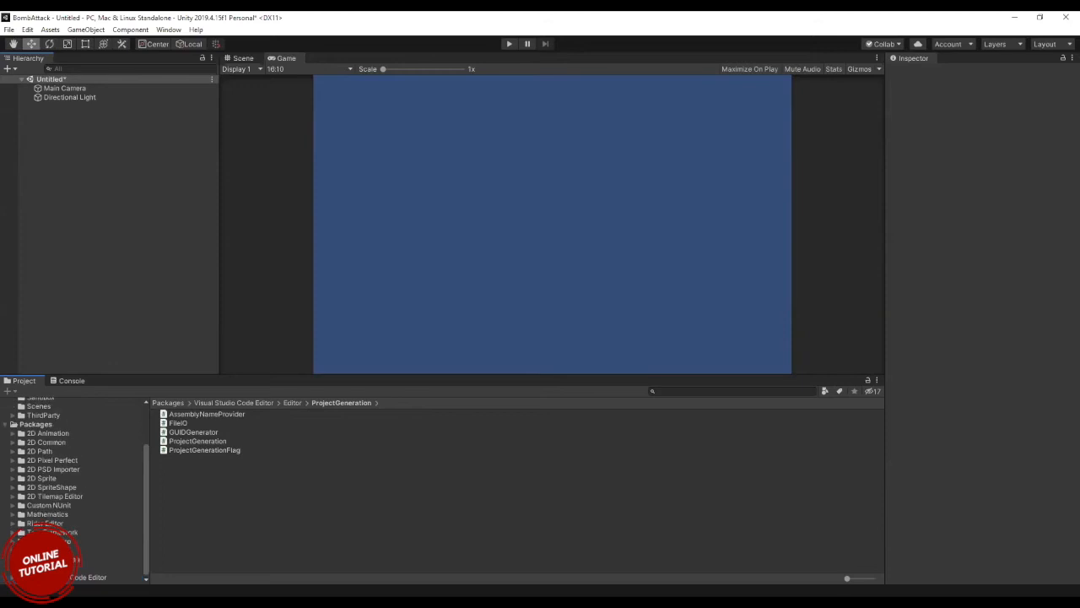
{"action": "left_click", "coordinate": [16, 437]}
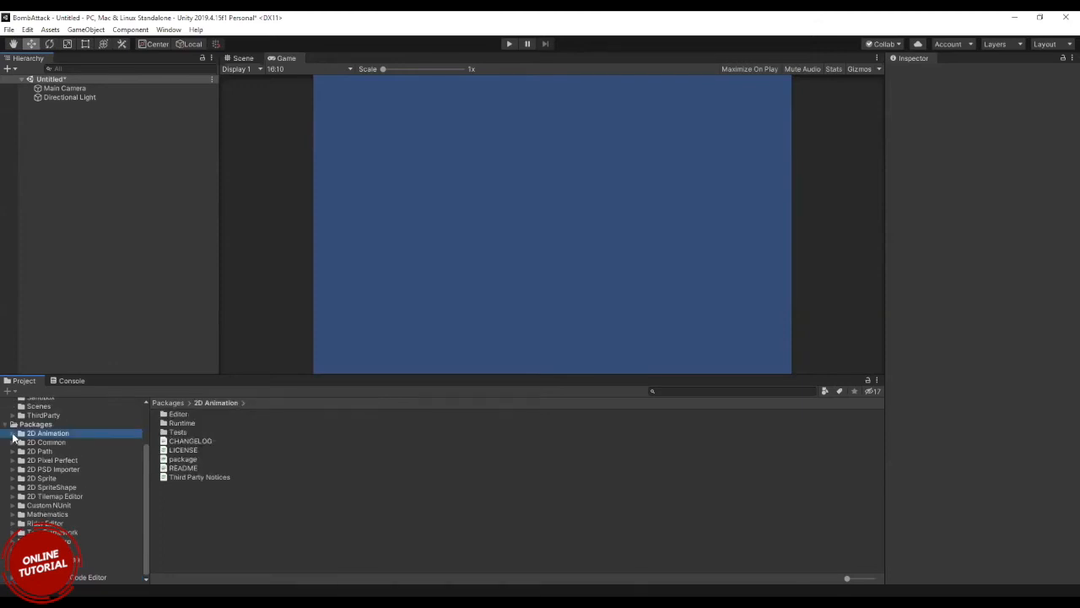
{"action": "left_click", "coordinate": [14, 434]}
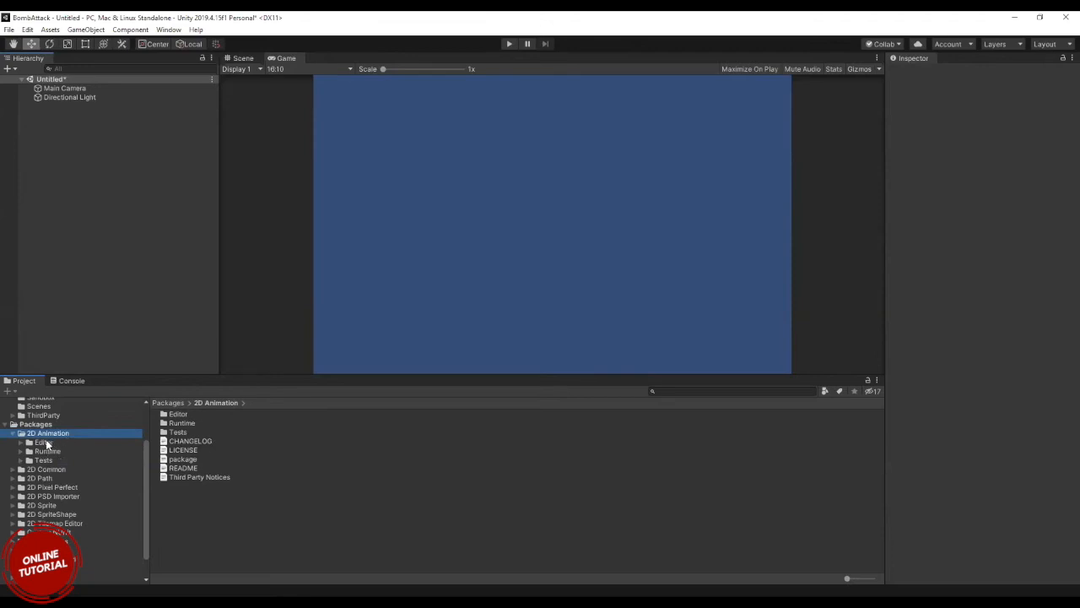
{"action": "left_click", "coordinate": [13, 434]}
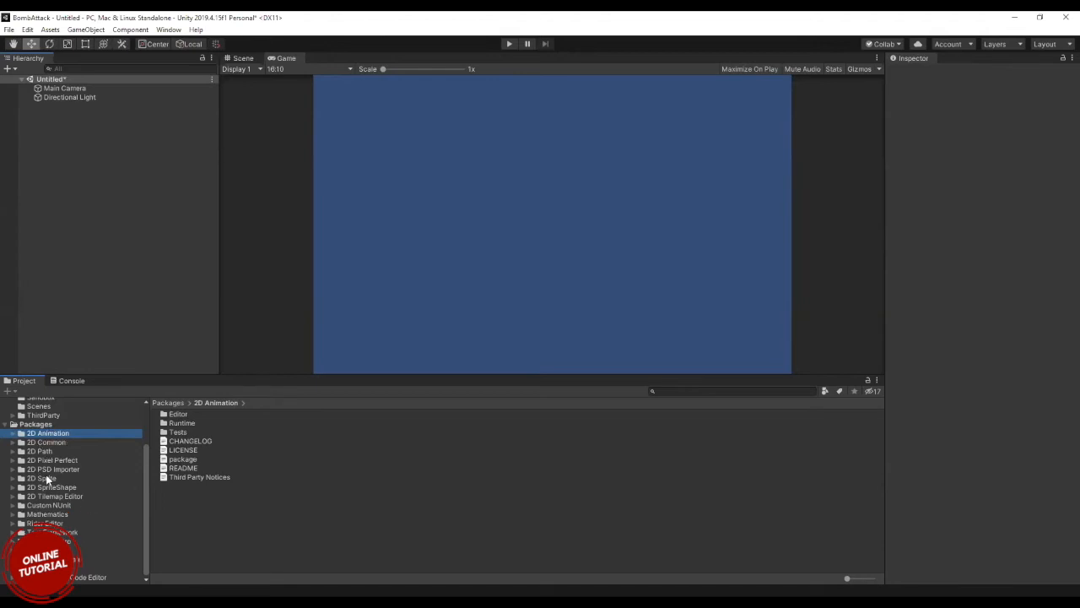
Collapse Packages in the project tree, compare it with Assets and leave the Assets folder's contents showing.
{"action": "left_click", "coordinate": [93, 424]}
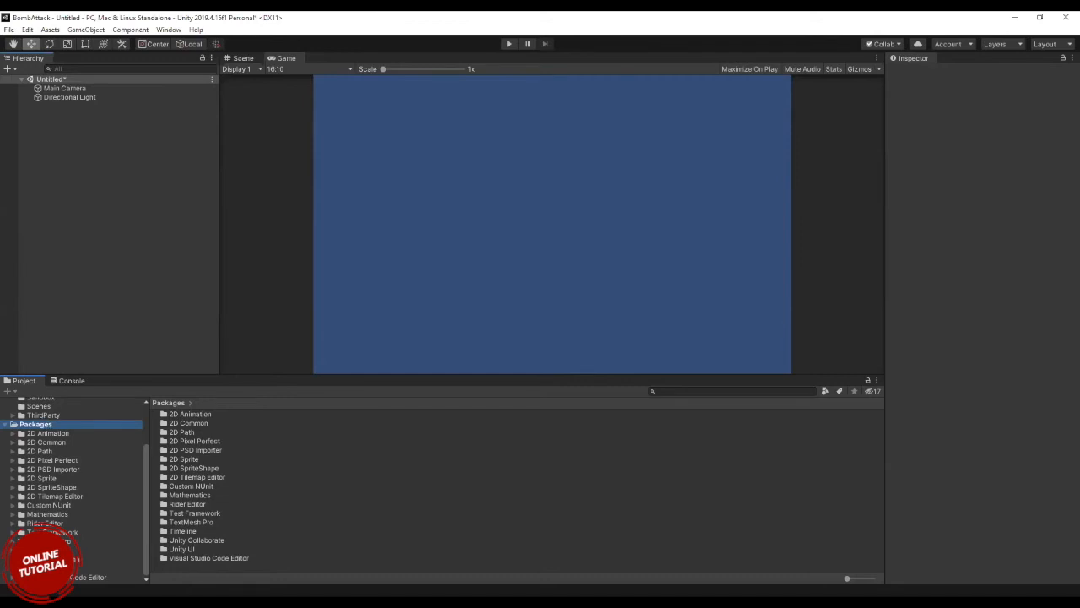
{"action": "left_click", "coordinate": [6, 425]}
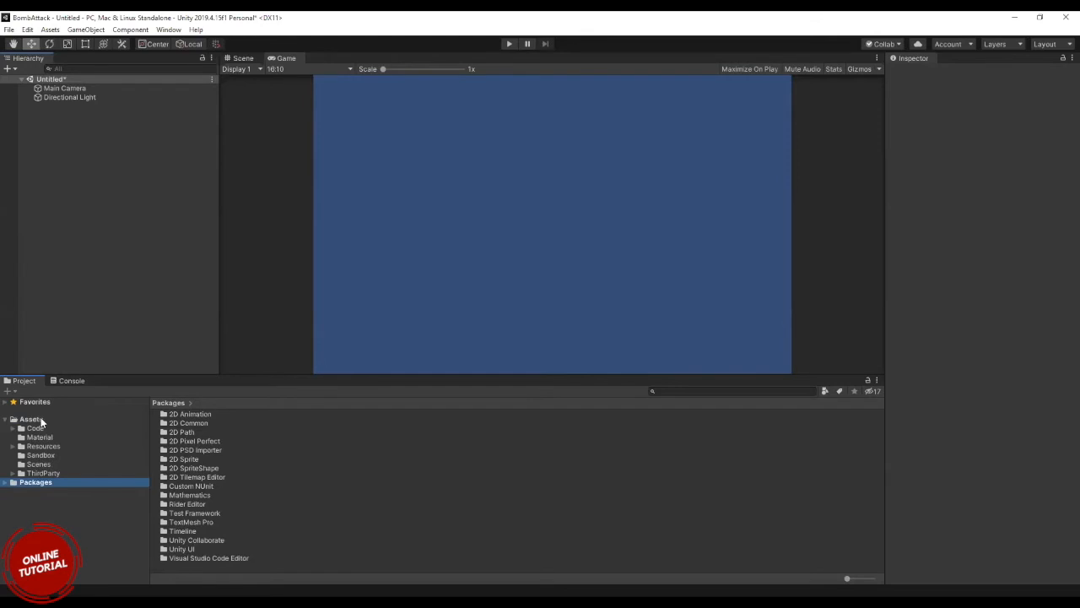
{"action": "left_click", "coordinate": [39, 419]}
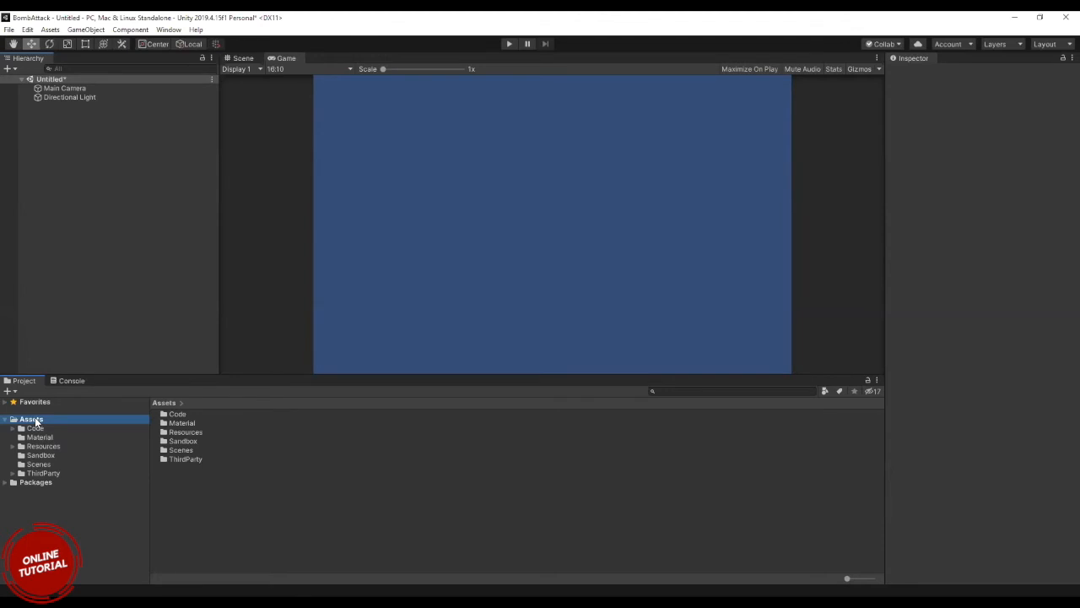
{"action": "left_click", "coordinate": [35, 481]}
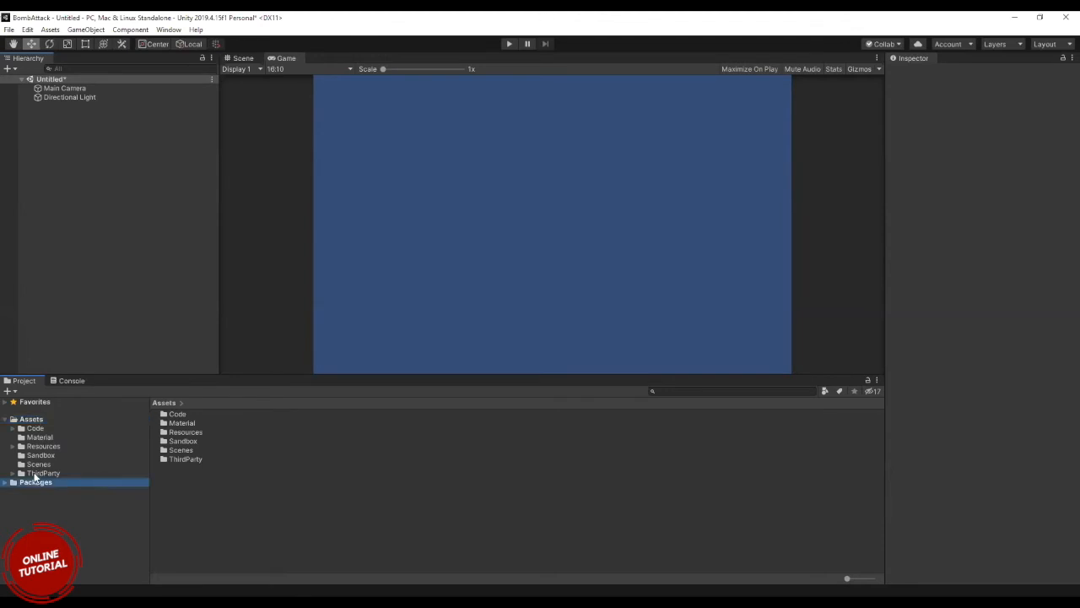
{"action": "left_click", "coordinate": [30, 422]}
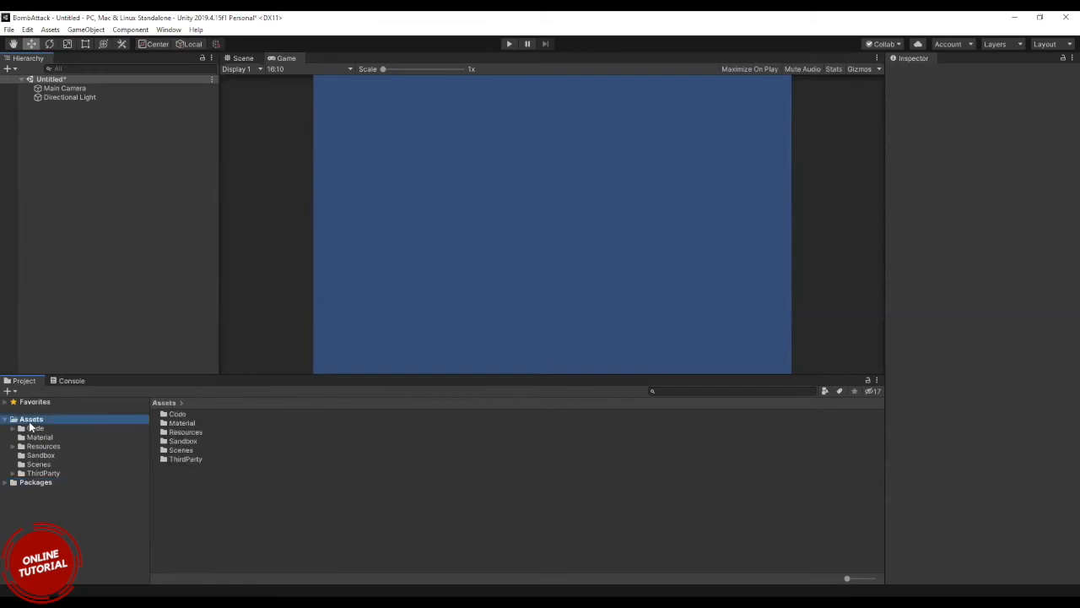
Start importing a new asset into the Assets folder and browse Desktop, Documents, Pictures, Videos and Downloads for a suitable file.
{"action": "right_click", "coordinate": [31, 427]}
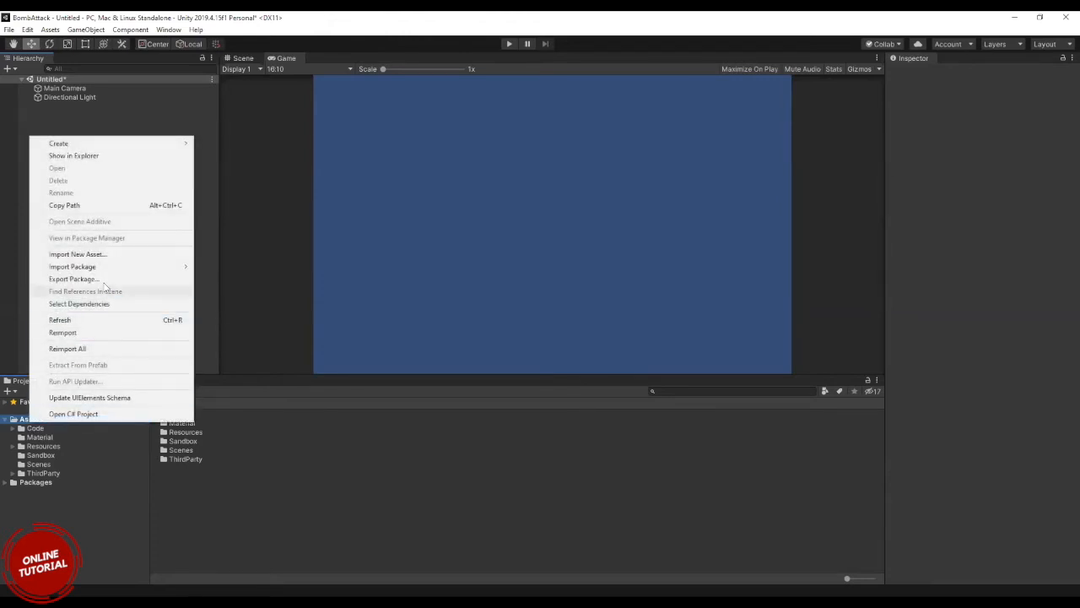
{"action": "mouse_move", "coordinate": [99, 270]}
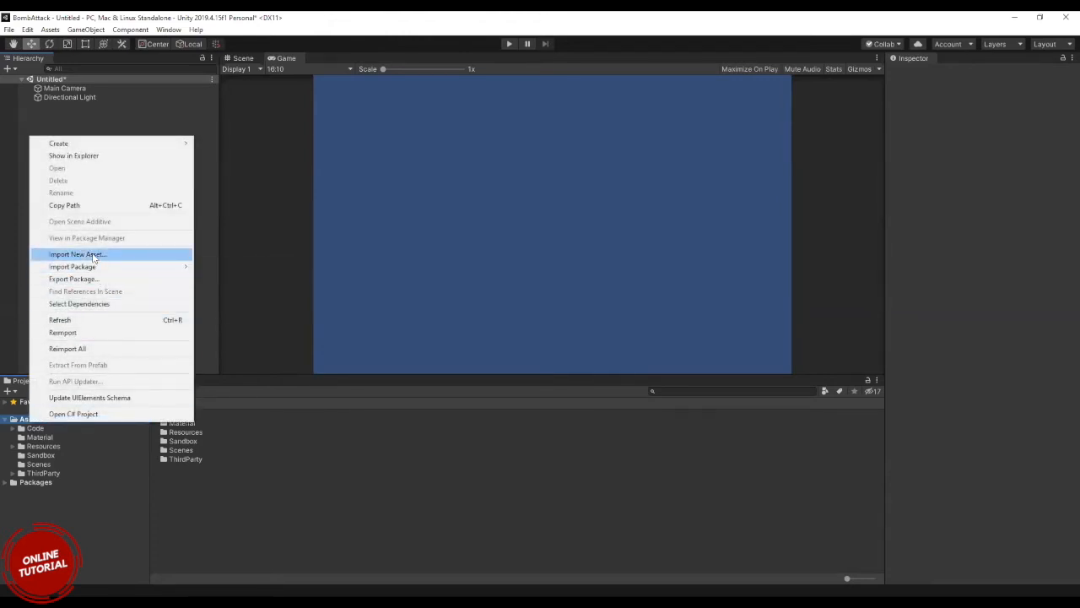
{"action": "left_click", "coordinate": [92, 254]}
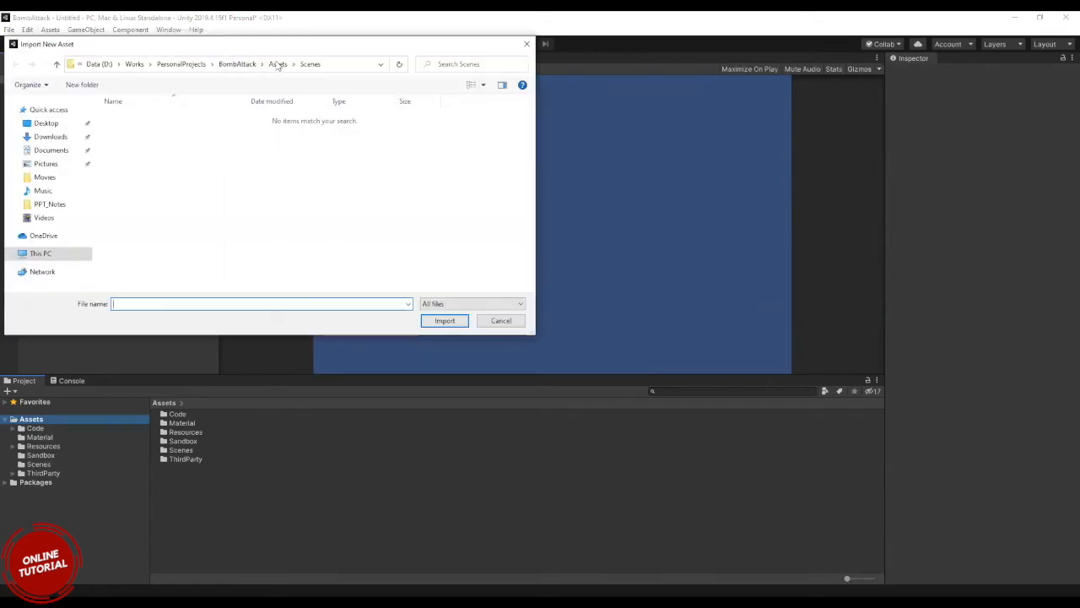
{"action": "left_click", "coordinate": [47, 123]}
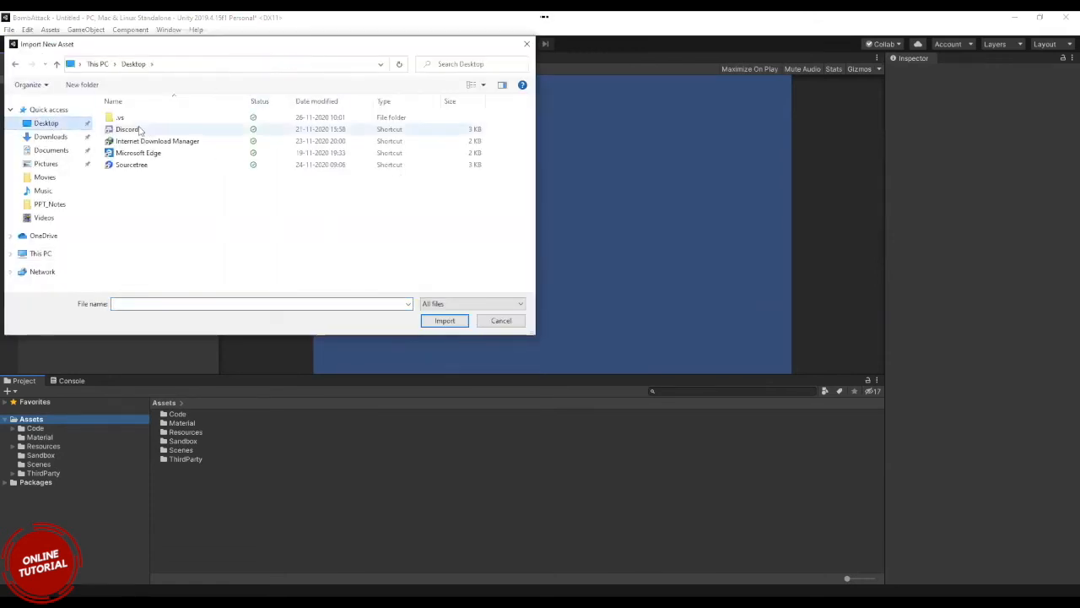
{"action": "left_click", "coordinate": [47, 153]}
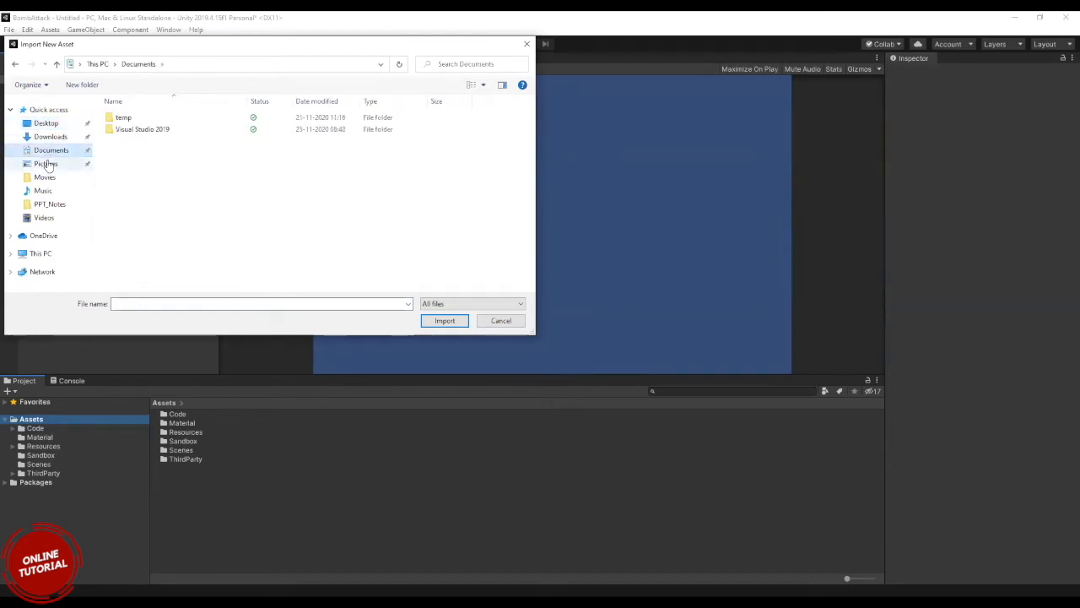
{"action": "left_click", "coordinate": [45, 163]}
{"action": "double_click", "coordinate": [138, 142]}
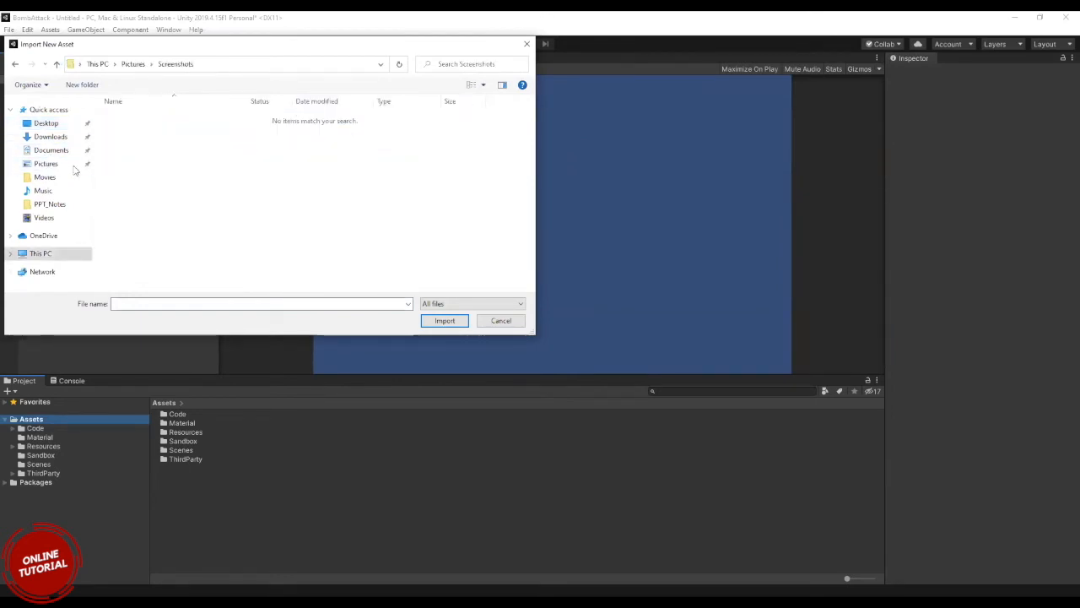
{"action": "left_click", "coordinate": [133, 63]}
{"action": "double_click", "coordinate": [140, 129]}
{"action": "left_click", "coordinate": [133, 64]}
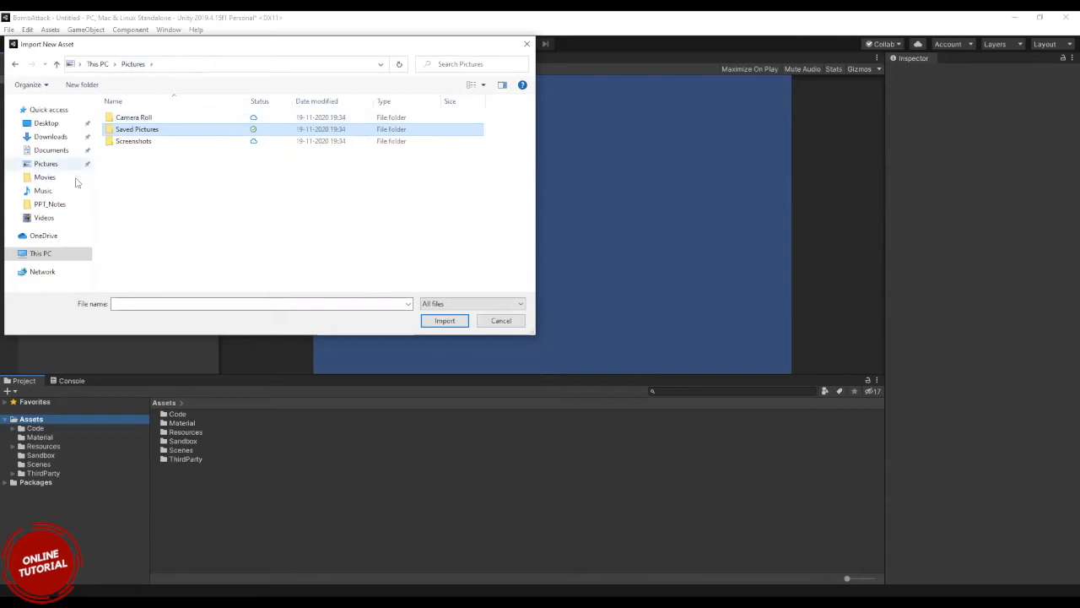
{"action": "left_click", "coordinate": [49, 216]}
{"action": "double_click", "coordinate": [126, 135]}
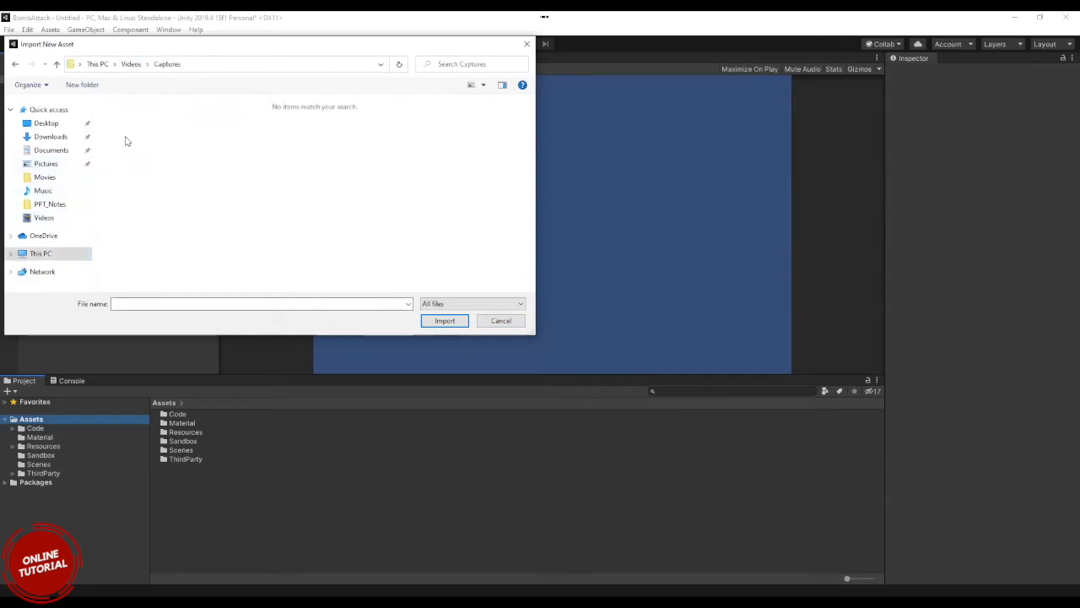
{"action": "left_click", "coordinate": [133, 67]}
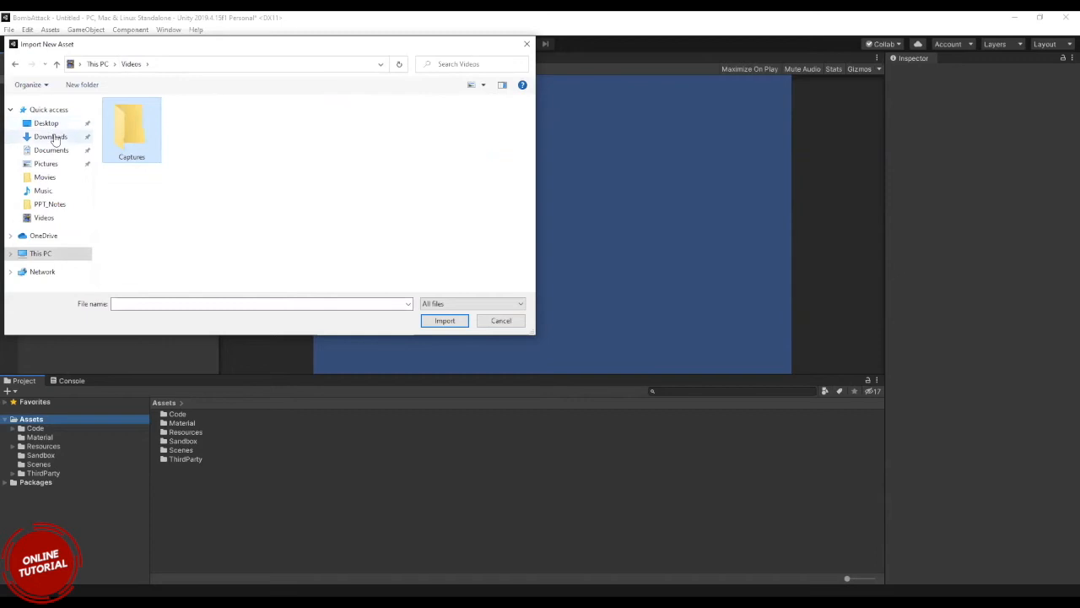
{"action": "left_click", "coordinate": [52, 137]}
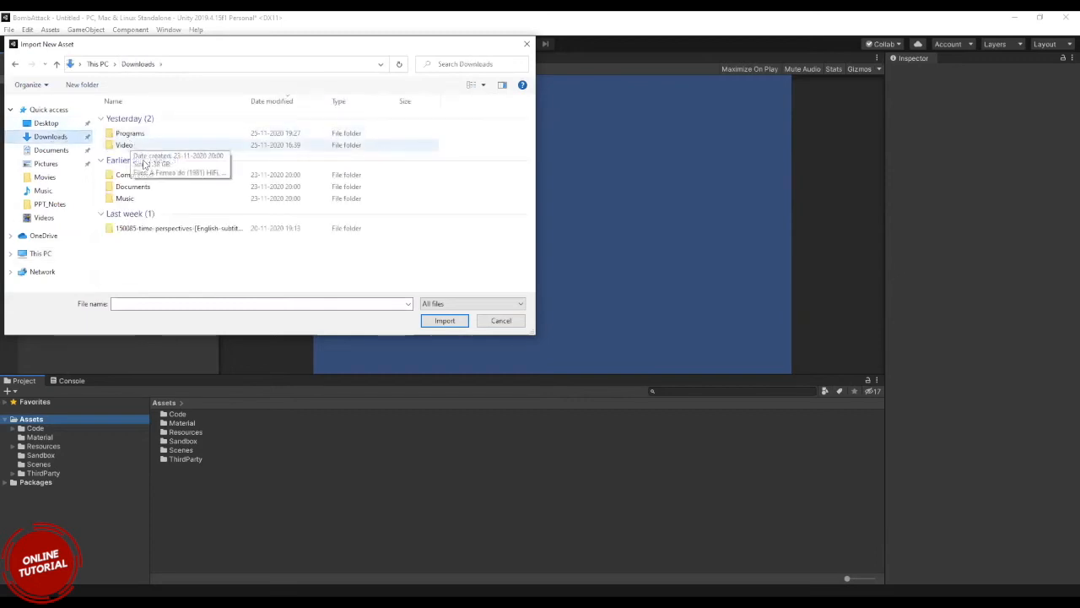
{"action": "double_click", "coordinate": [133, 201]}
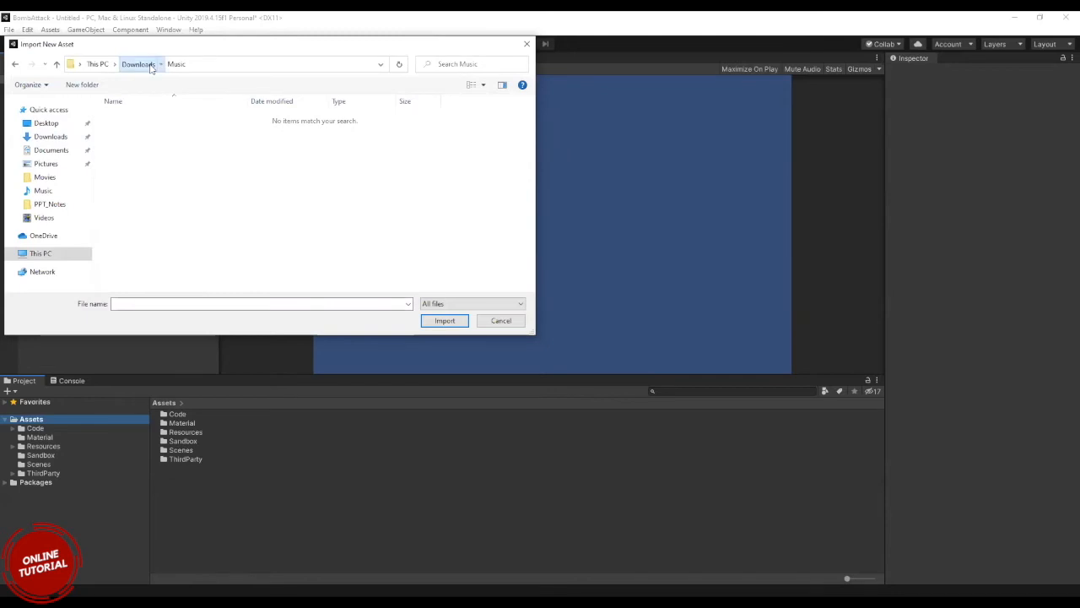
{"action": "left_click", "coordinate": [138, 64]}
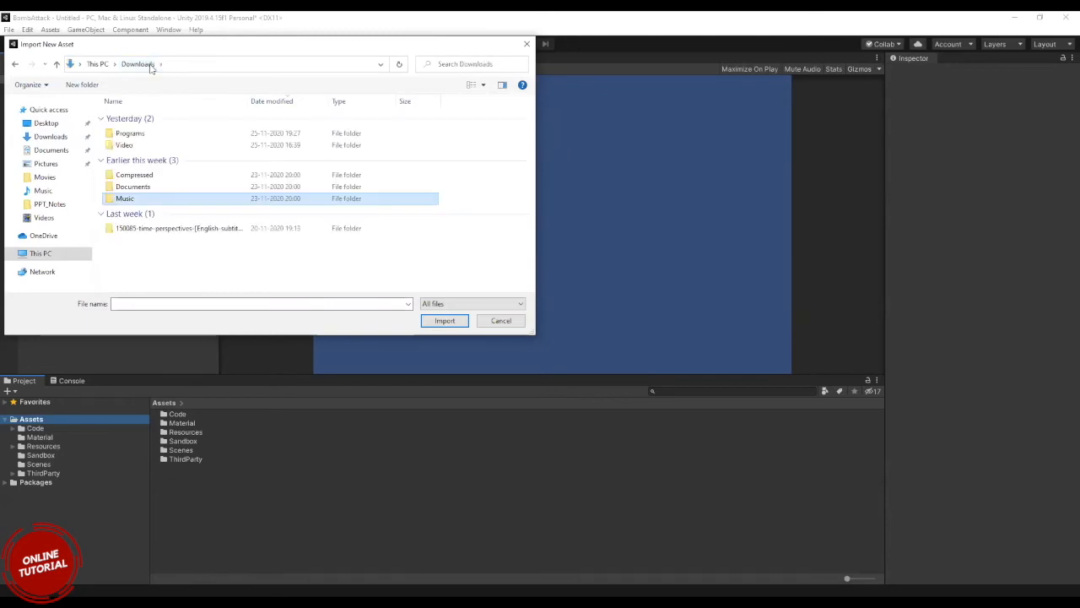
{"action": "double_click", "coordinate": [156, 228]}
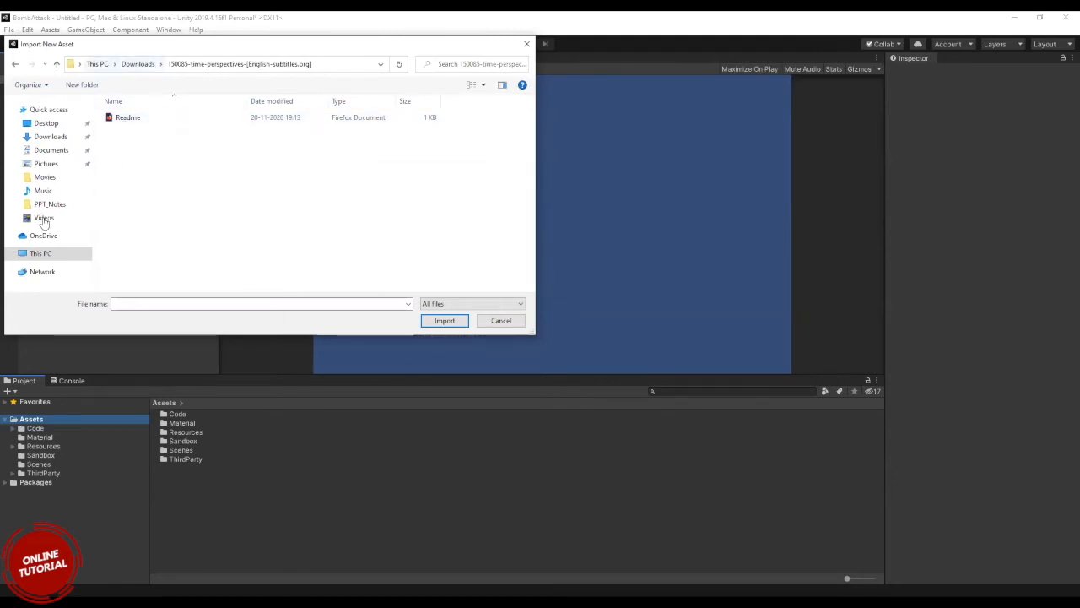
{"action": "left_click", "coordinate": [138, 66]}
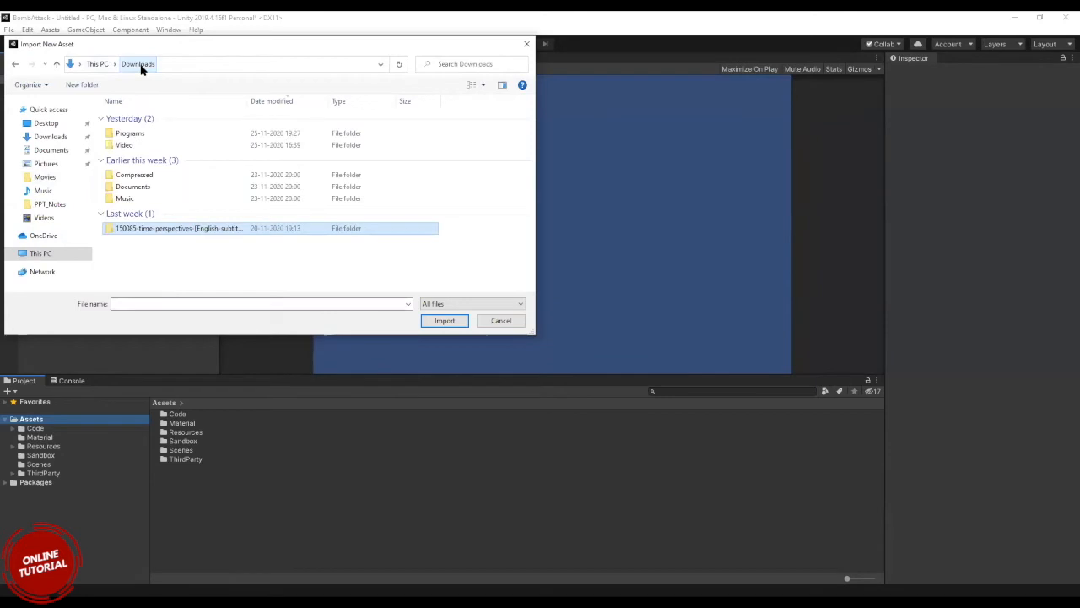
Create a text document named TestFile in the Downloads folder, then cancel the asset import.
{"action": "right_click", "coordinate": [144, 271]}
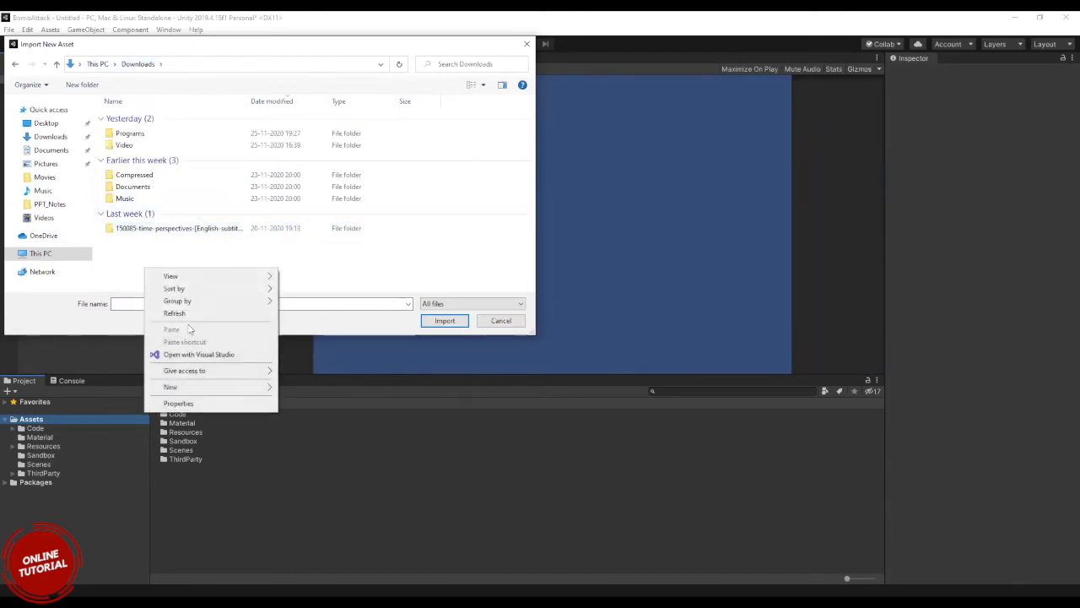
{"action": "mouse_move", "coordinate": [228, 390]}
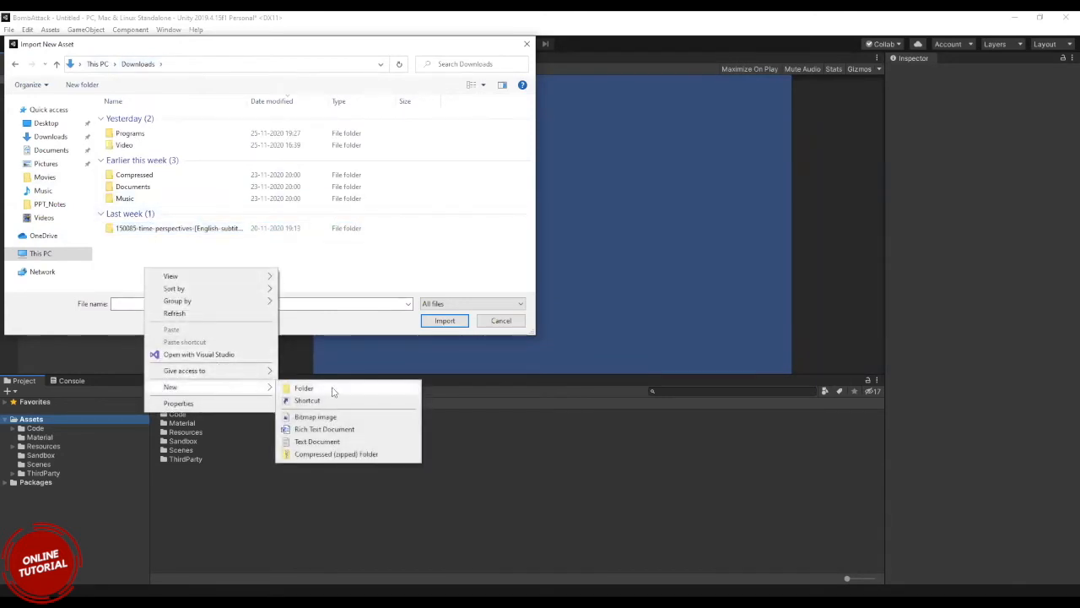
{"action": "left_click", "coordinate": [332, 442]}
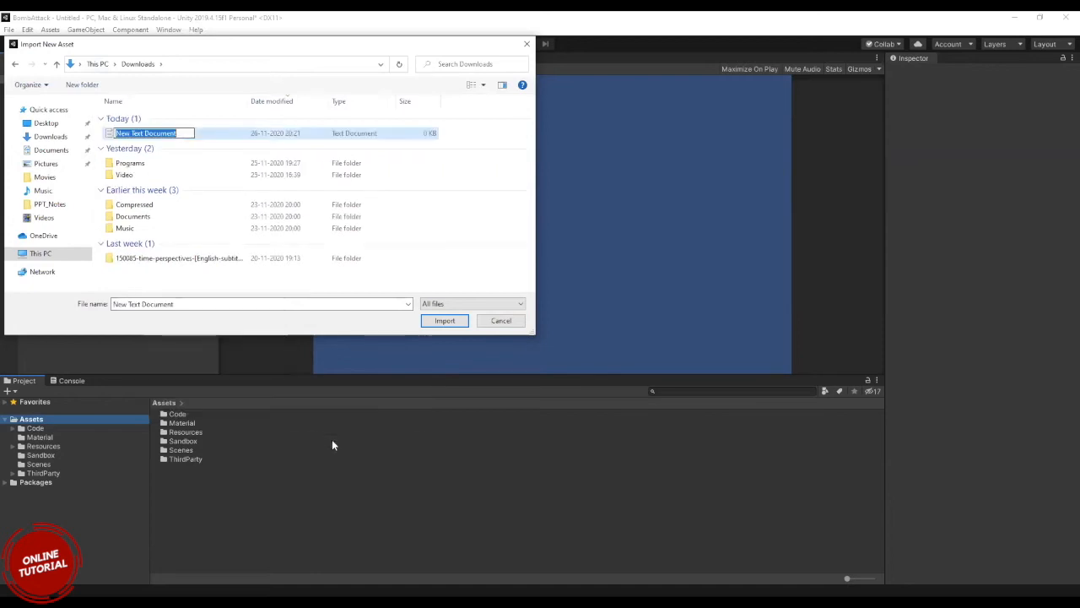
{"action": "type", "text": "TestFile"}
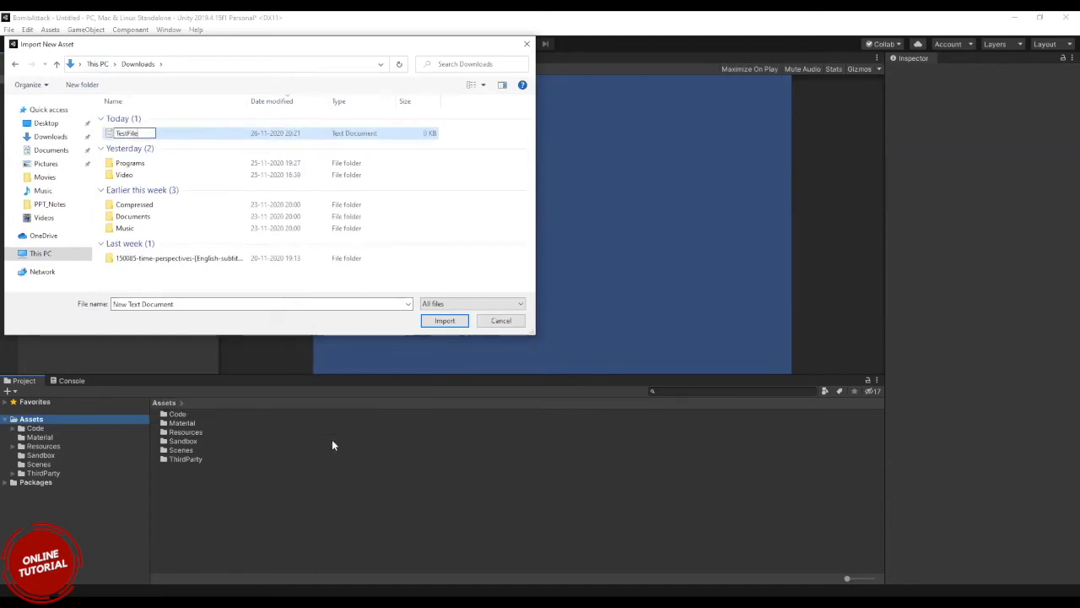
{"action": "key", "text": "Return"}
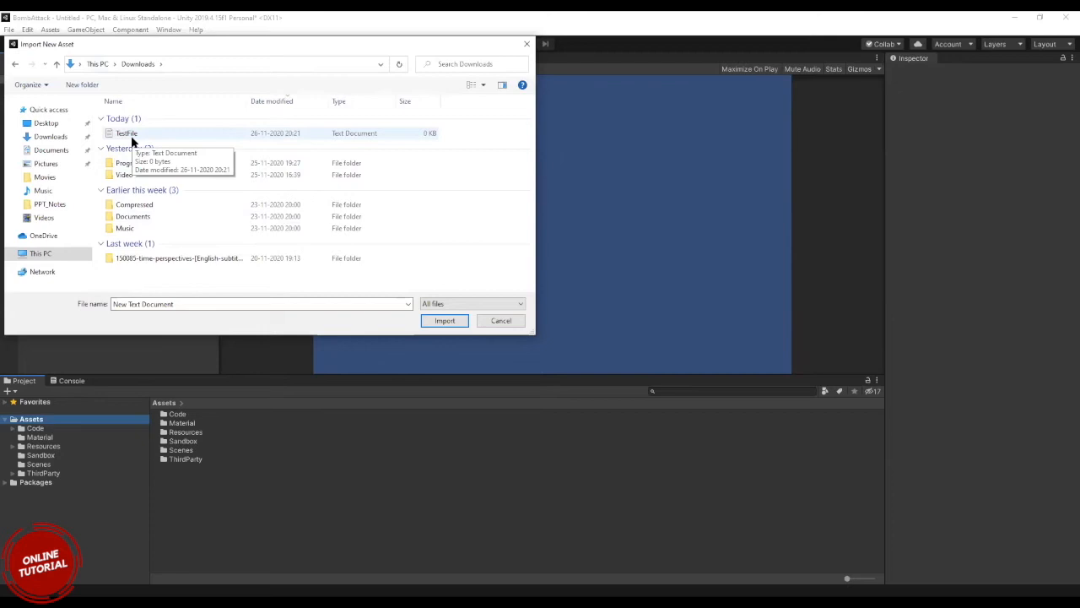
{"action": "left_click", "coordinate": [494, 325]}
Import TestFile from the Downloads folder into Assets as a new asset and select it.
{"action": "right_click", "coordinate": [52, 414]}
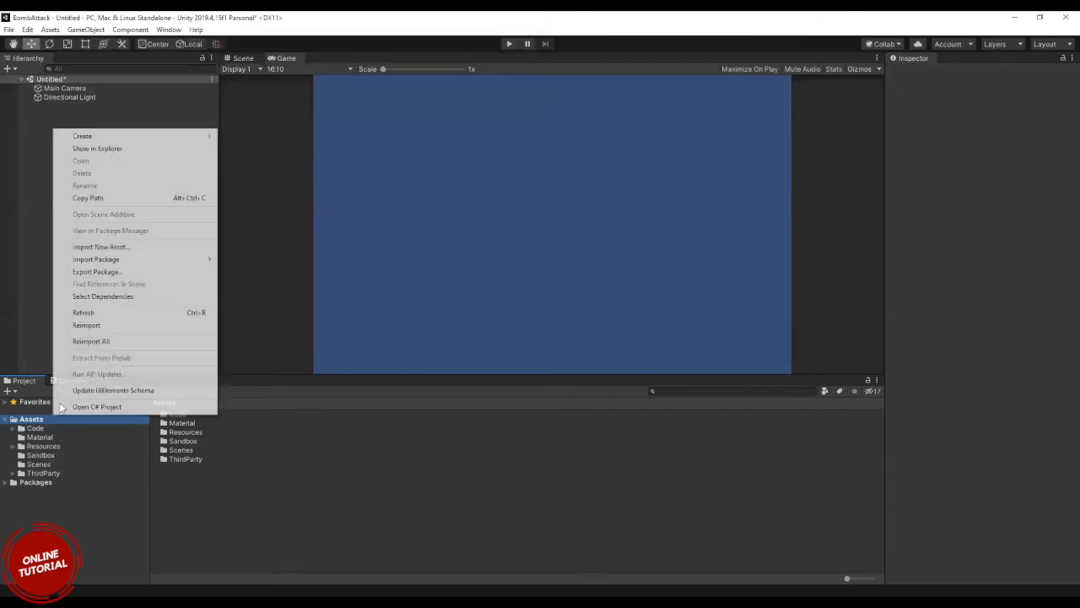
{"action": "left_click", "coordinate": [137, 248]}
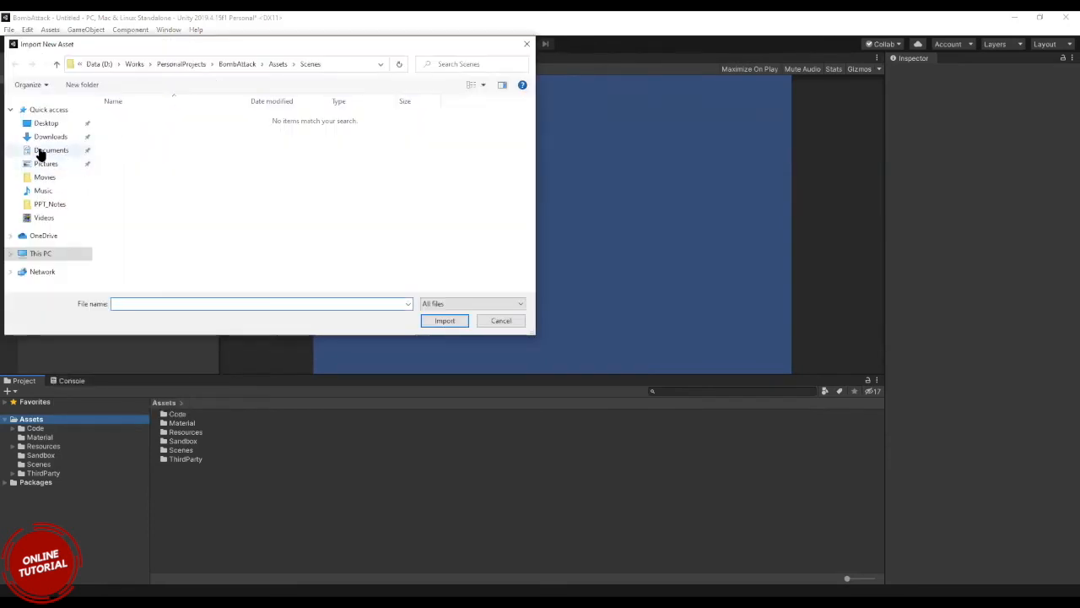
{"action": "left_click", "coordinate": [40, 152]}
{"action": "left_click", "coordinate": [42, 137]}
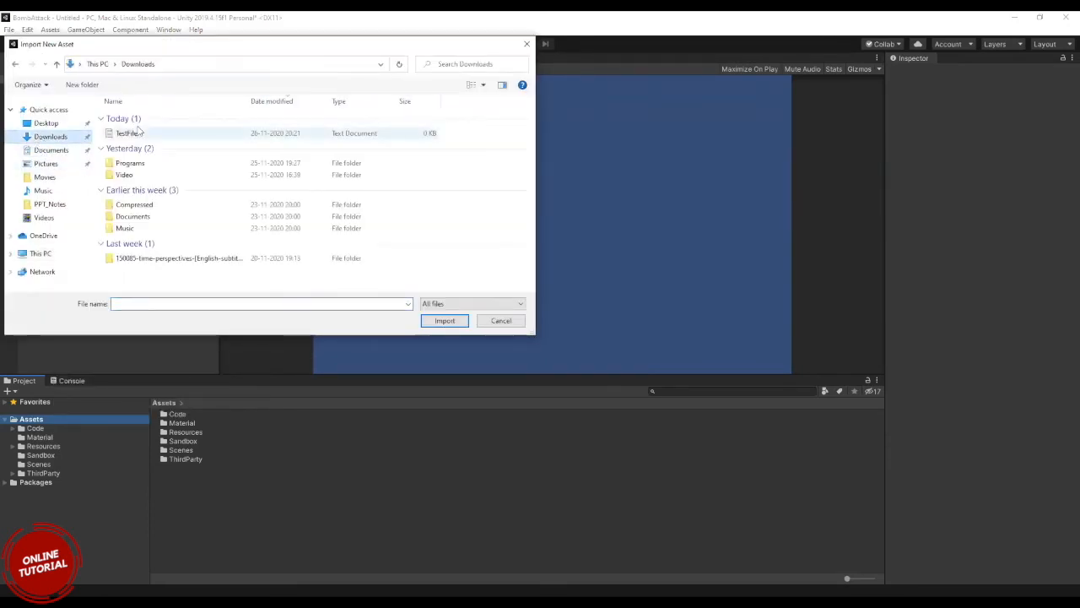
{"action": "left_click", "coordinate": [133, 133]}
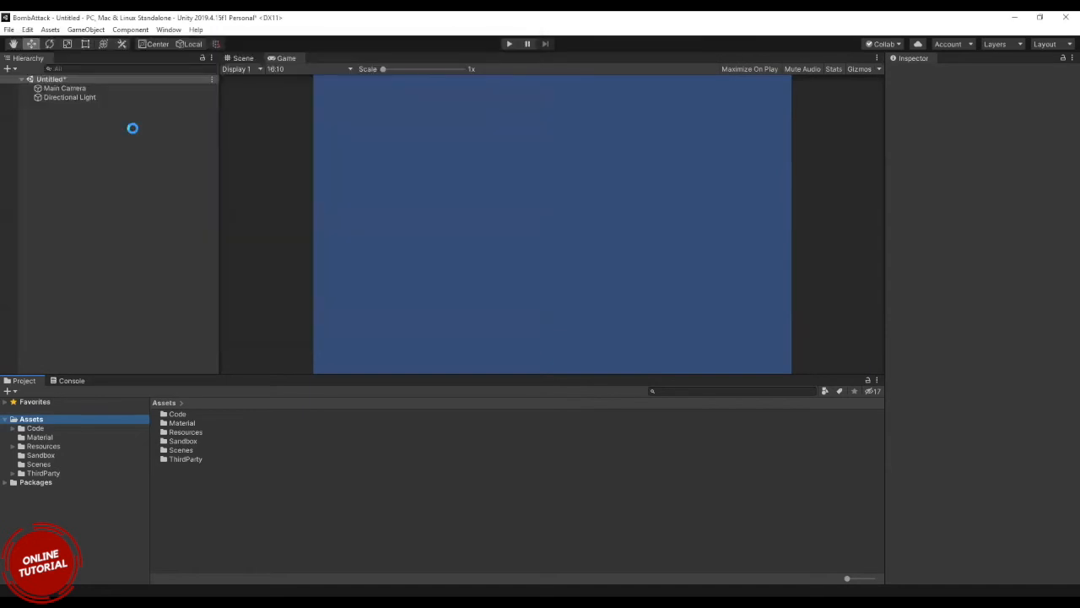
{"action": "left_click", "coordinate": [177, 469]}
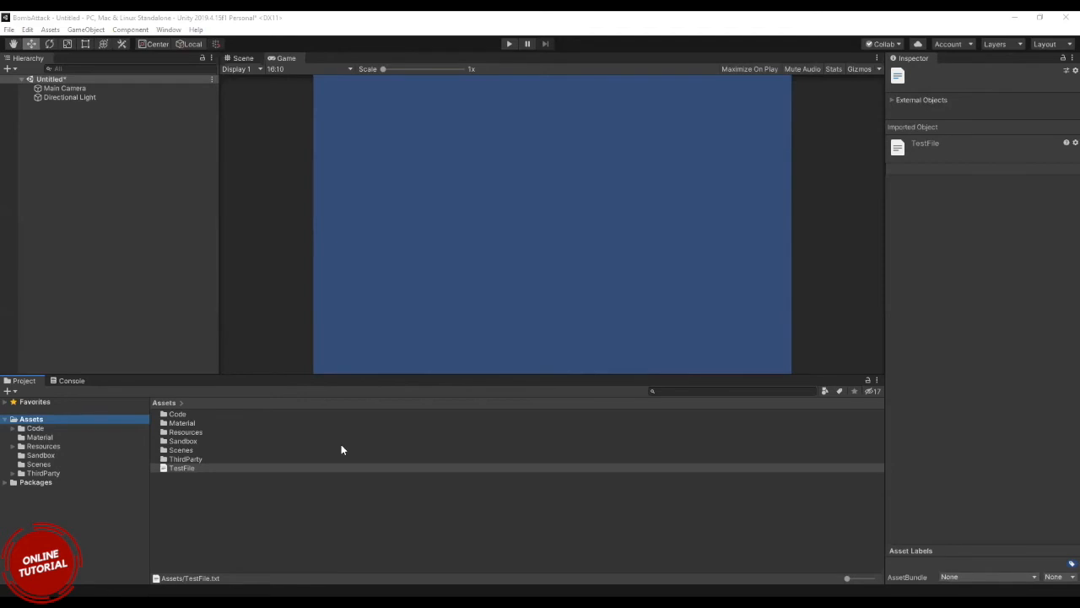
Add another TestFile to the Assets folder by dropping it straight into the Project window.
{"action": "left_click_drag", "start_coordinate": [342, 445], "coordinate": [241, 493]}
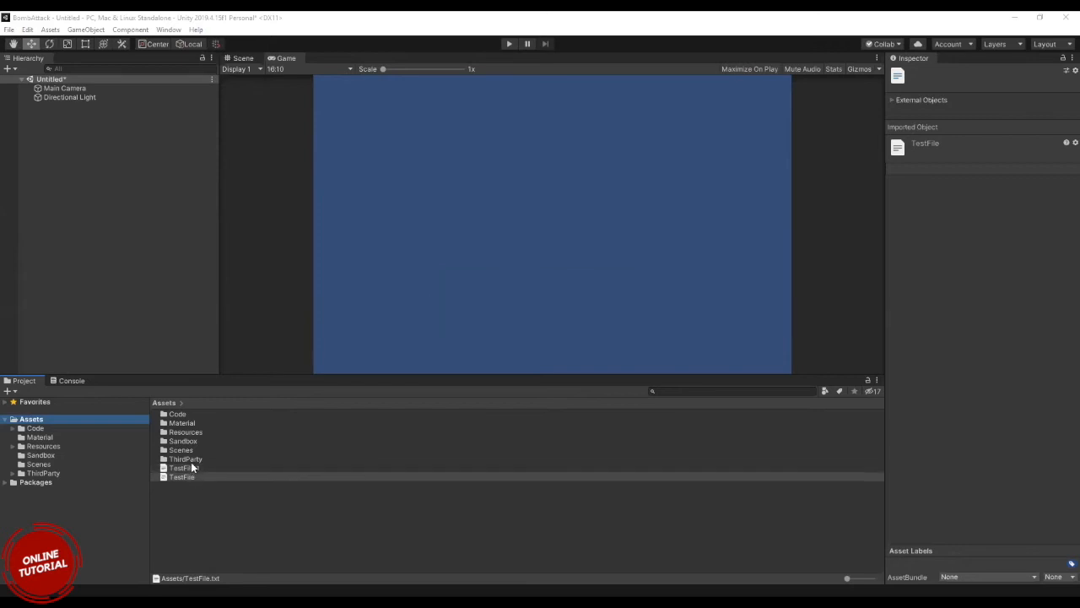
Compare TestFile 1 with TestFile in the Assets folder, then delete TestFile 1.
{"action": "left_click", "coordinate": [191, 469]}
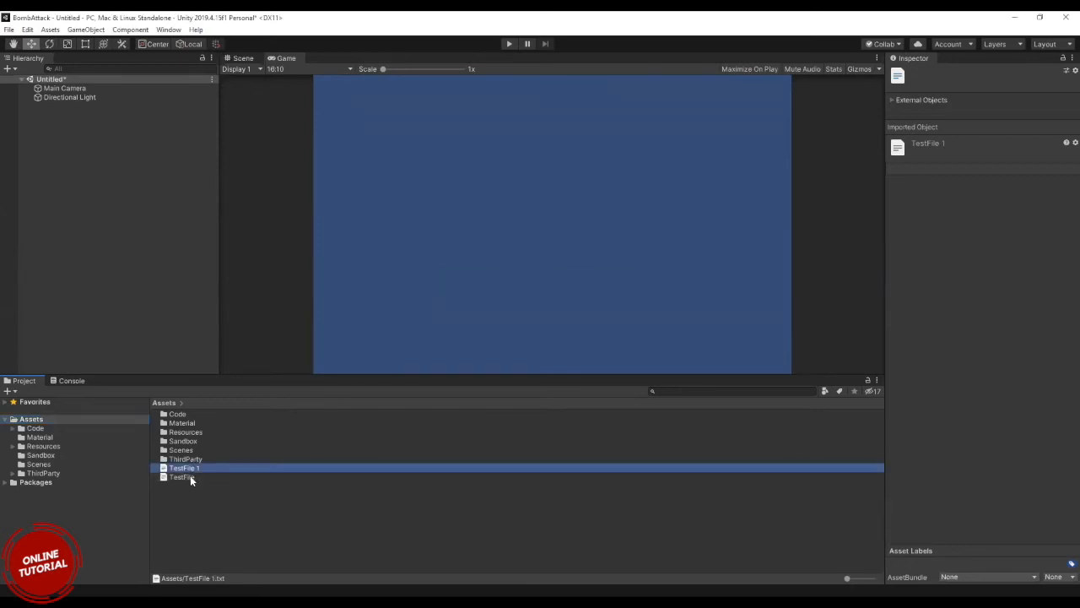
{"action": "left_click", "coordinate": [182, 477]}
{"action": "left_click", "coordinate": [202, 468]}
{"action": "left_click", "coordinate": [195, 466]}
{"action": "right_click", "coordinate": [38, 422]}
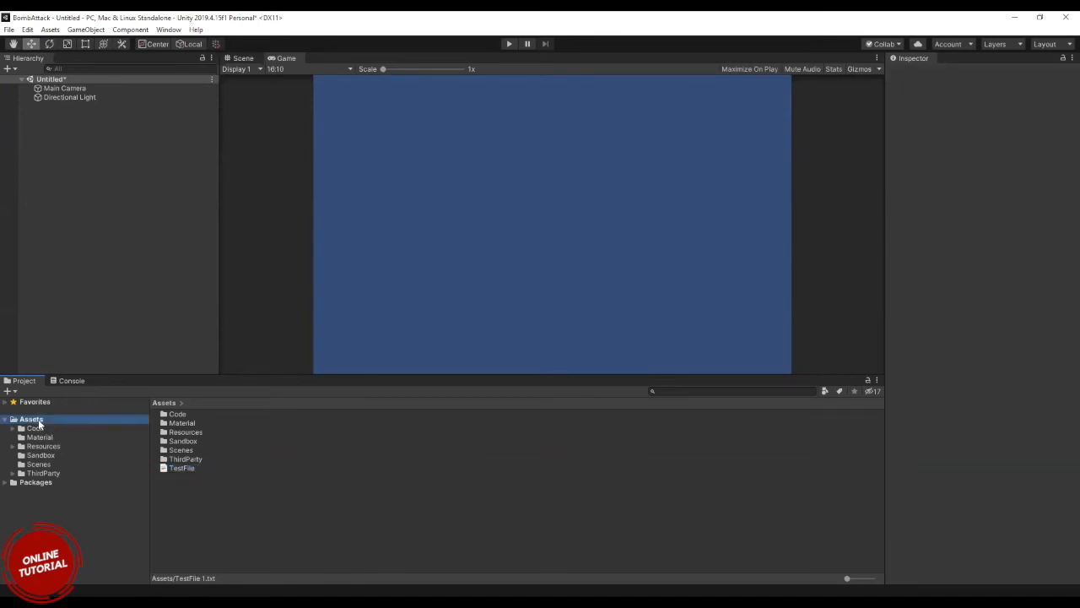
{"action": "left_click", "coordinate": [1, 336]}
{"action": "left_click", "coordinate": [90, 199]}
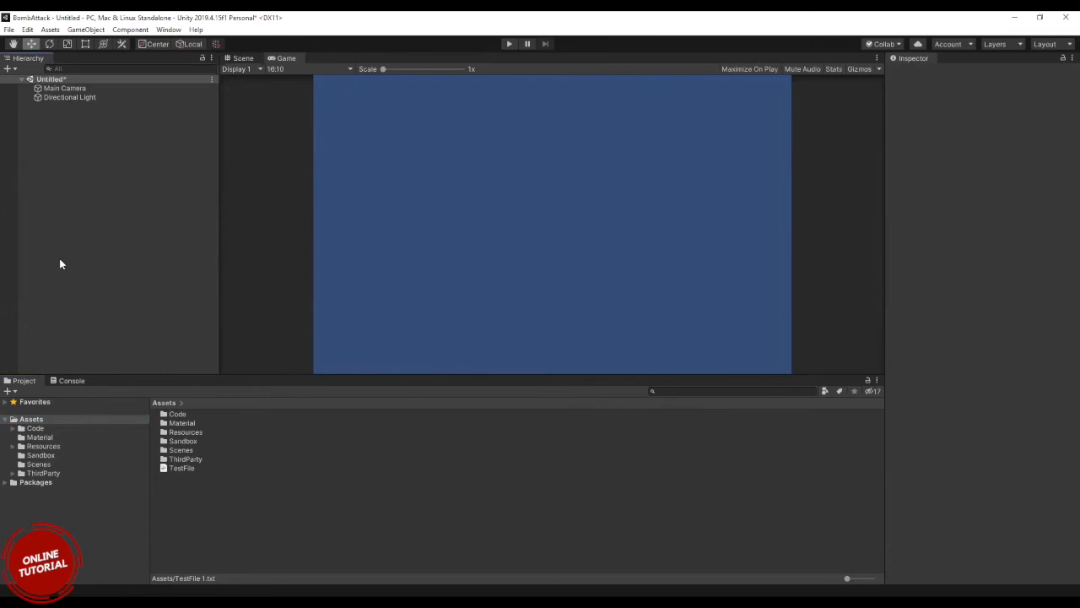
Look through the ThirdParty, Code, Material and Sandbox folders under Assets, including the Photon subfolder.
{"action": "left_click", "coordinate": [62, 473]}
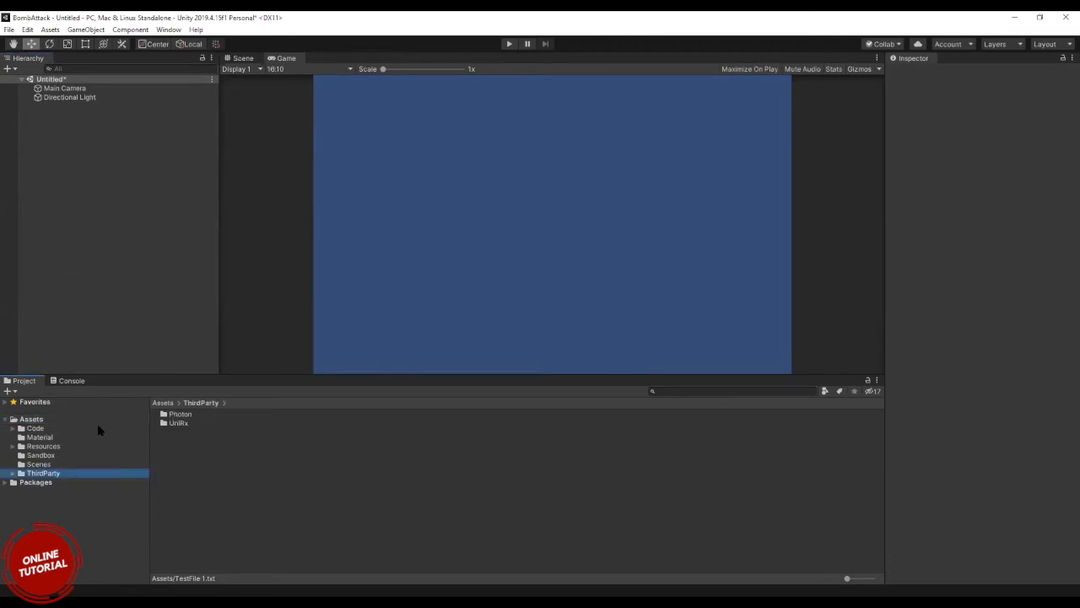
{"action": "left_click", "coordinate": [13, 428]}
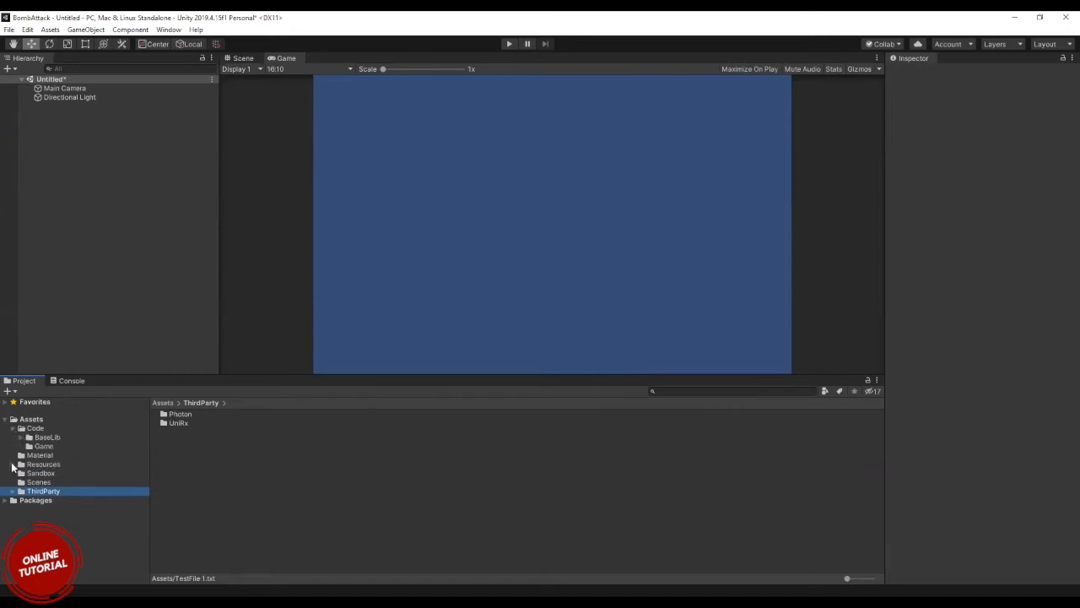
{"action": "left_click", "coordinate": [38, 455]}
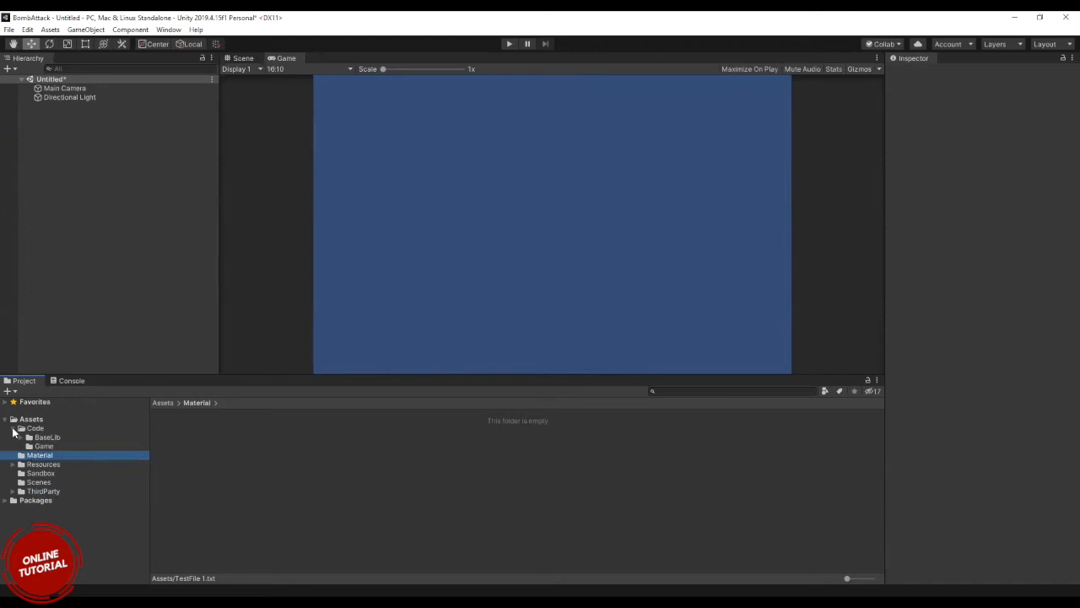
{"action": "left_click", "coordinate": [12, 429]}
{"action": "left_click", "coordinate": [34, 456]}
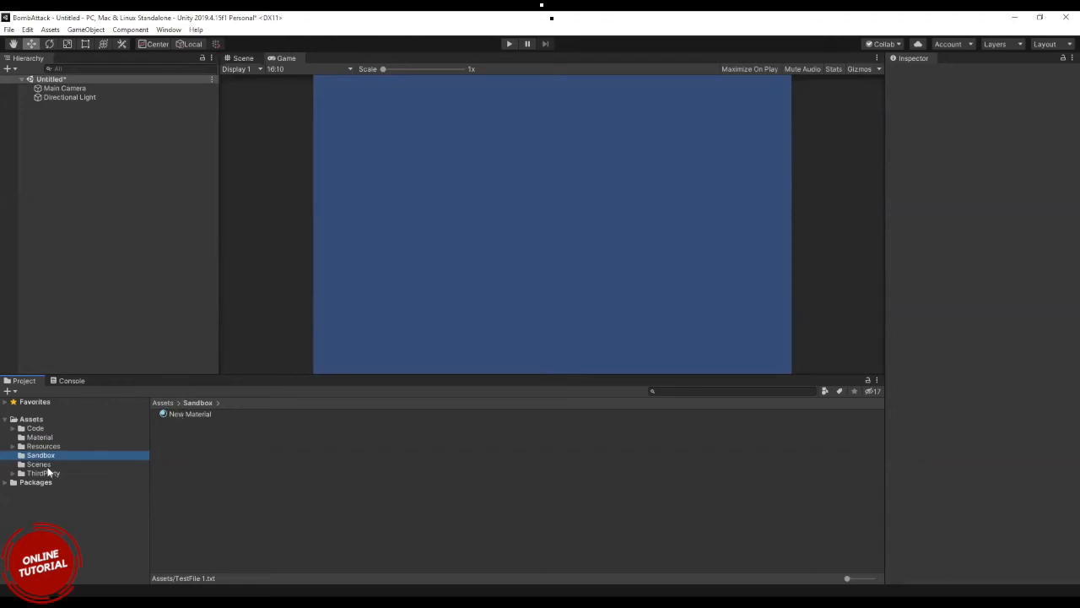
{"action": "left_click", "coordinate": [14, 475]}
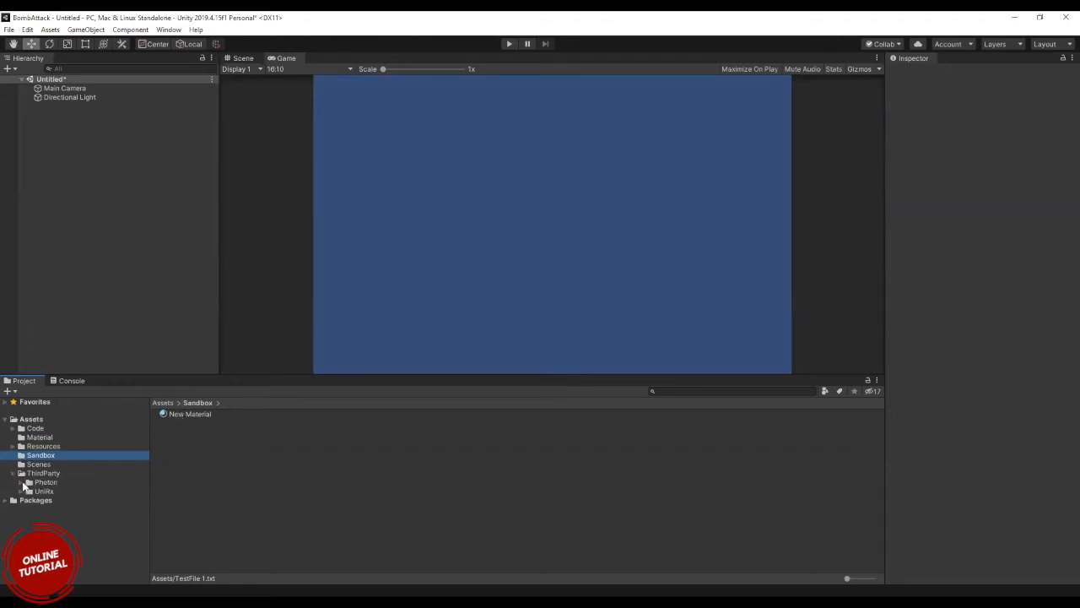
{"action": "left_click", "coordinate": [21, 482]}
{"action": "left_click", "coordinate": [21, 482]}
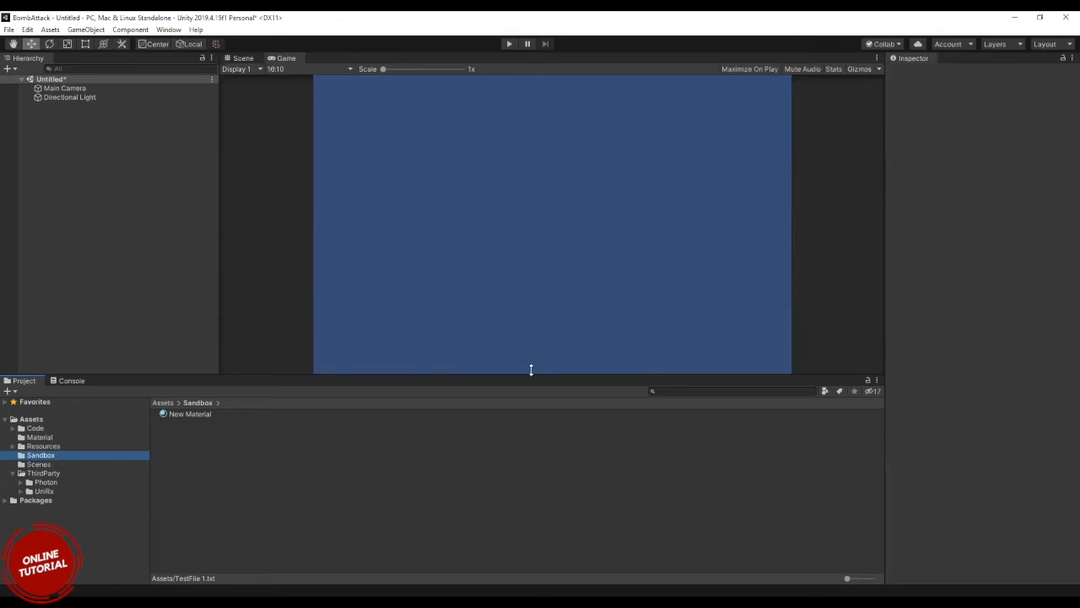
Filter the project assets by the Texture type, select BoxOrange and look through the listed textures.
{"action": "left_click", "coordinate": [824, 392]}
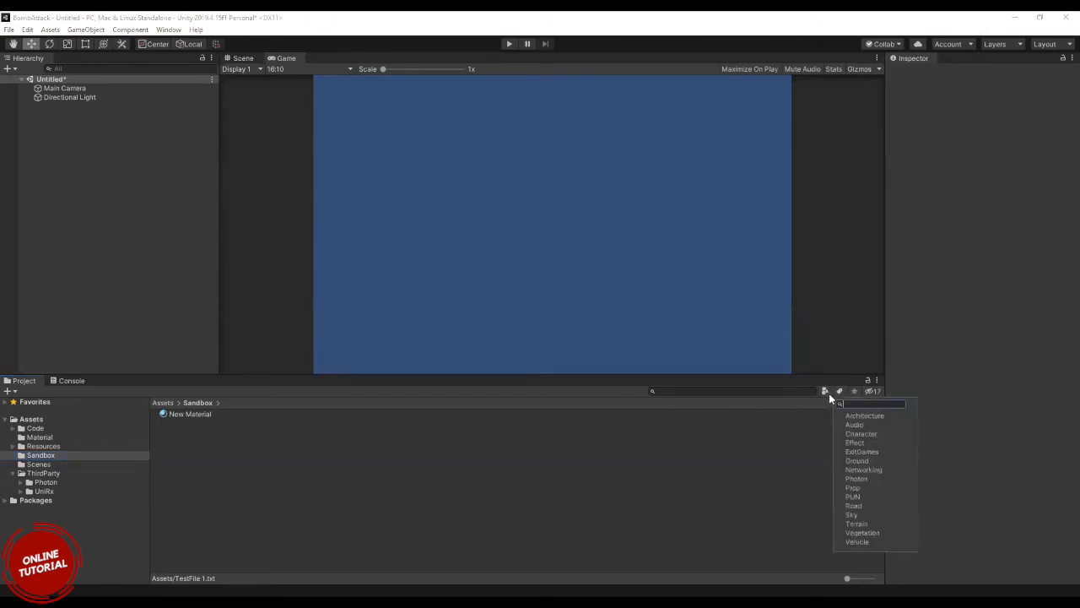
{"action": "left_click", "coordinate": [826, 392]}
{"action": "left_click", "coordinate": [852, 542]}
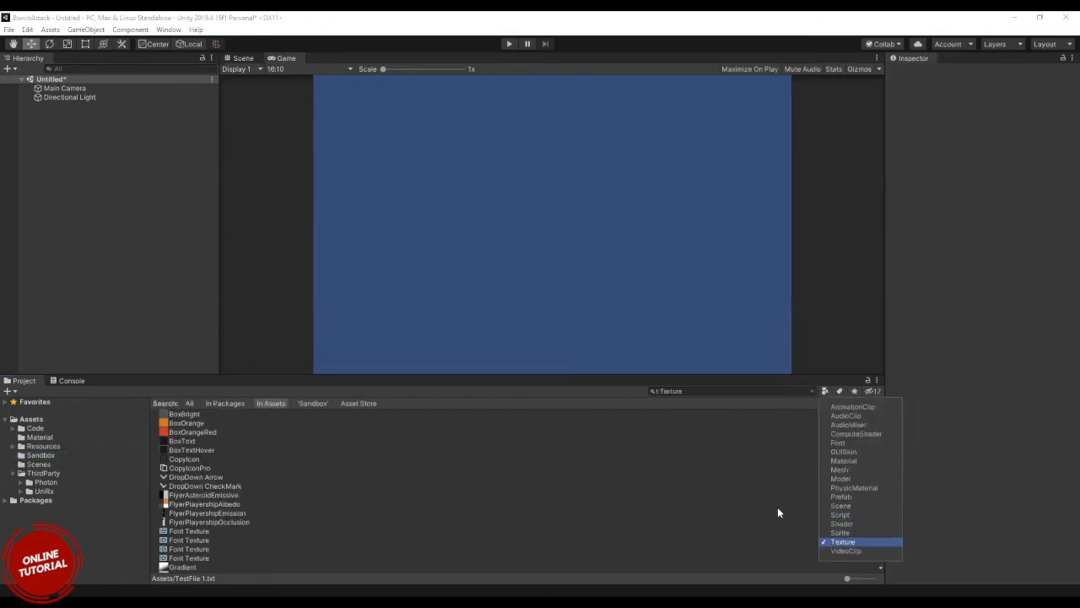
{"action": "left_click", "coordinate": [180, 425]}
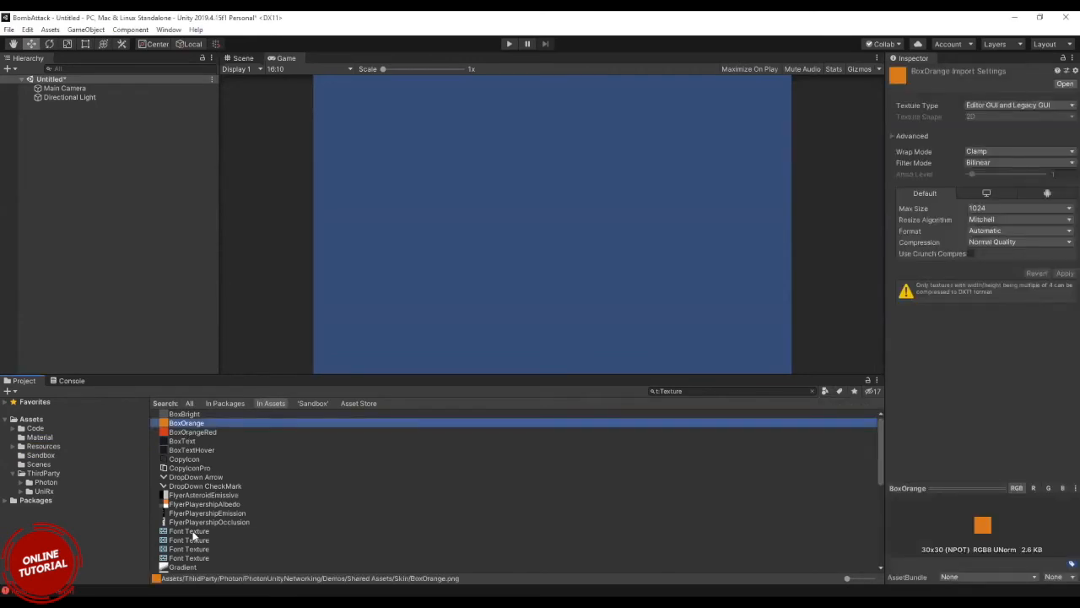
{"action": "scroll", "coordinate": [193, 536], "scroll_direction": "down", "scroll_amount": 6}
{"action": "scroll", "coordinate": [193, 536], "scroll_direction": "down", "scroll_amount": 2}
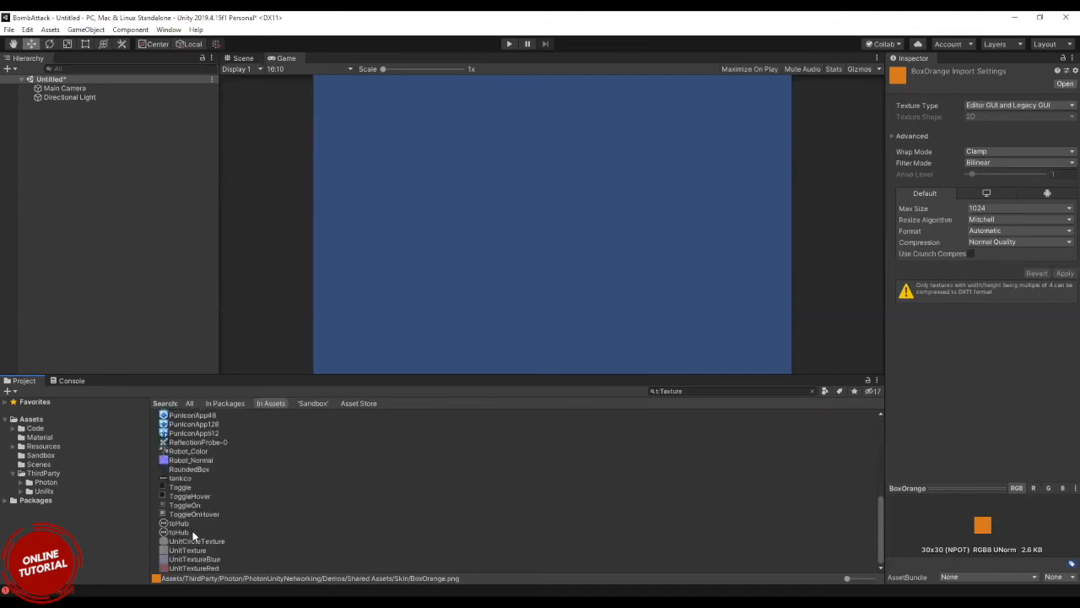
{"action": "scroll", "coordinate": [193, 536], "scroll_direction": "up", "scroll_amount": 8}
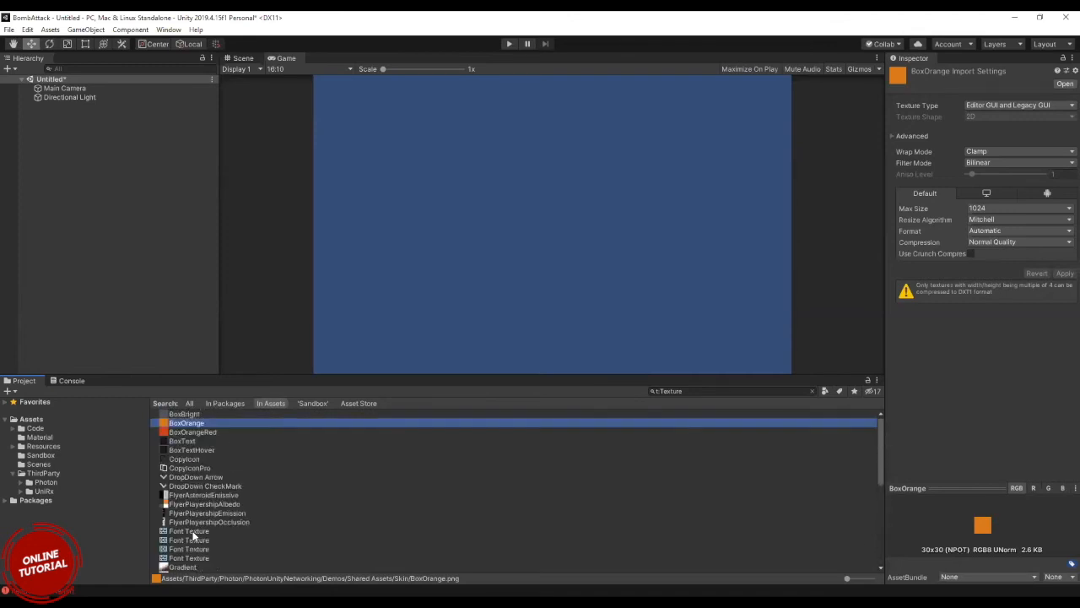
Try the Sprite (2D and UI) texture type on BoxBright, revert the unapplied import settings and select the Main Camera.
{"action": "left_click", "coordinate": [185, 415]}
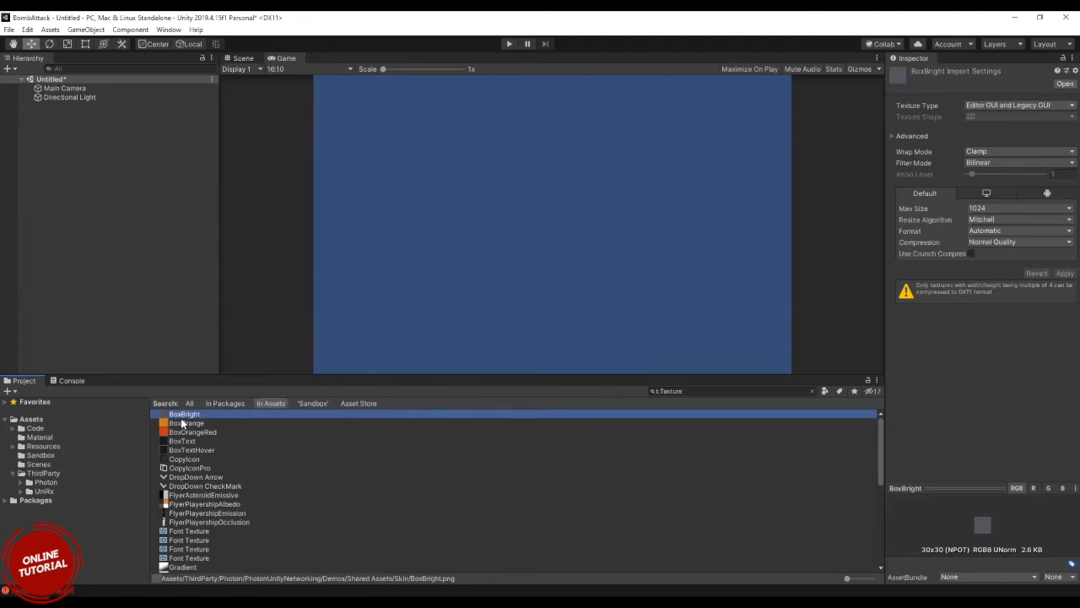
{"action": "left_click", "coordinate": [1006, 106]}
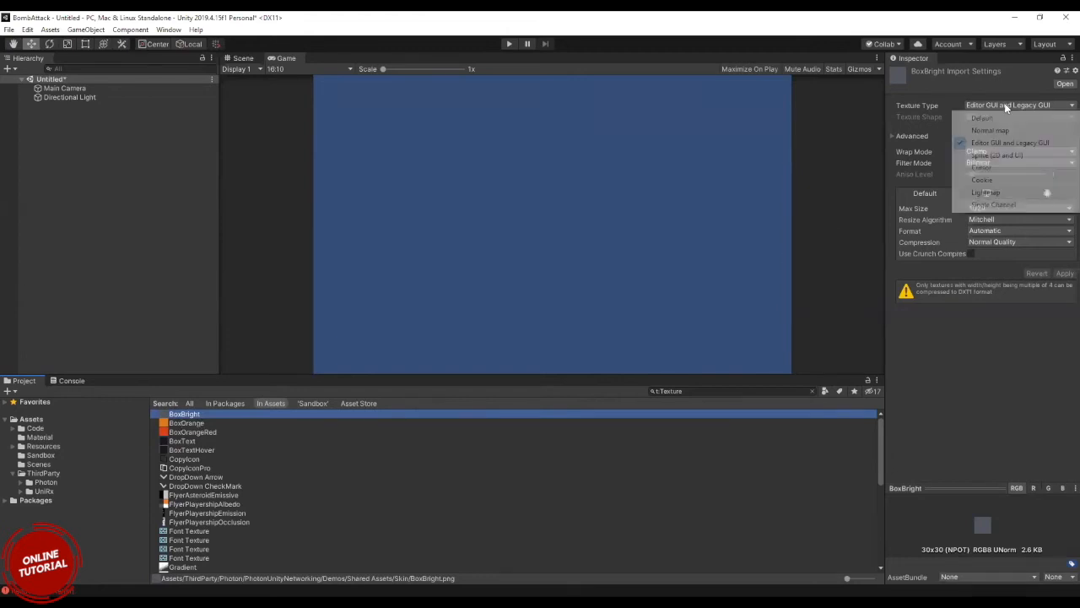
{"action": "left_click", "coordinate": [992, 156]}
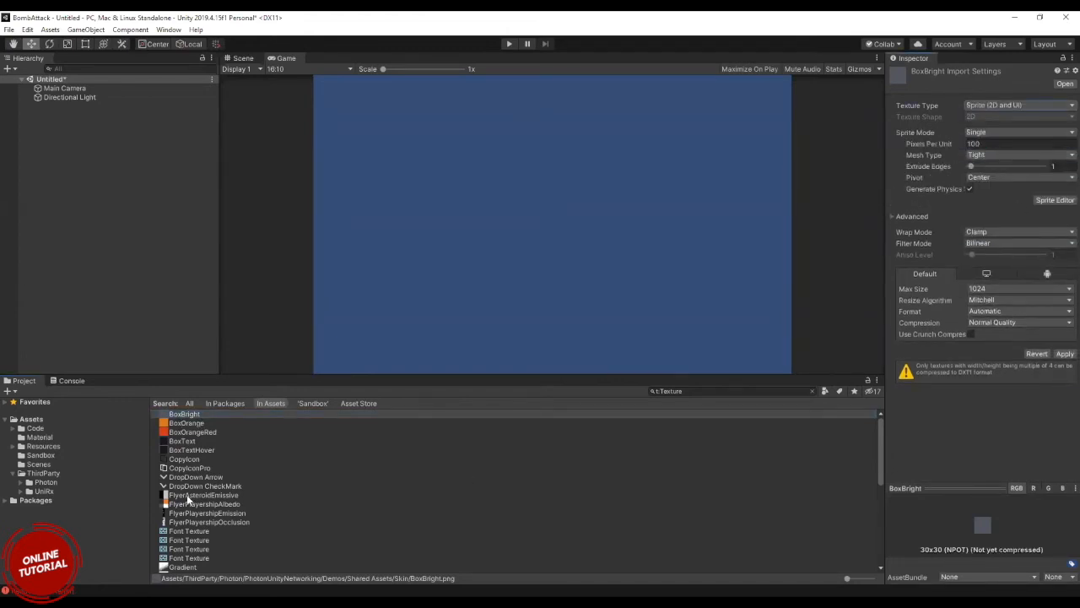
{"action": "left_click", "coordinate": [213, 442]}
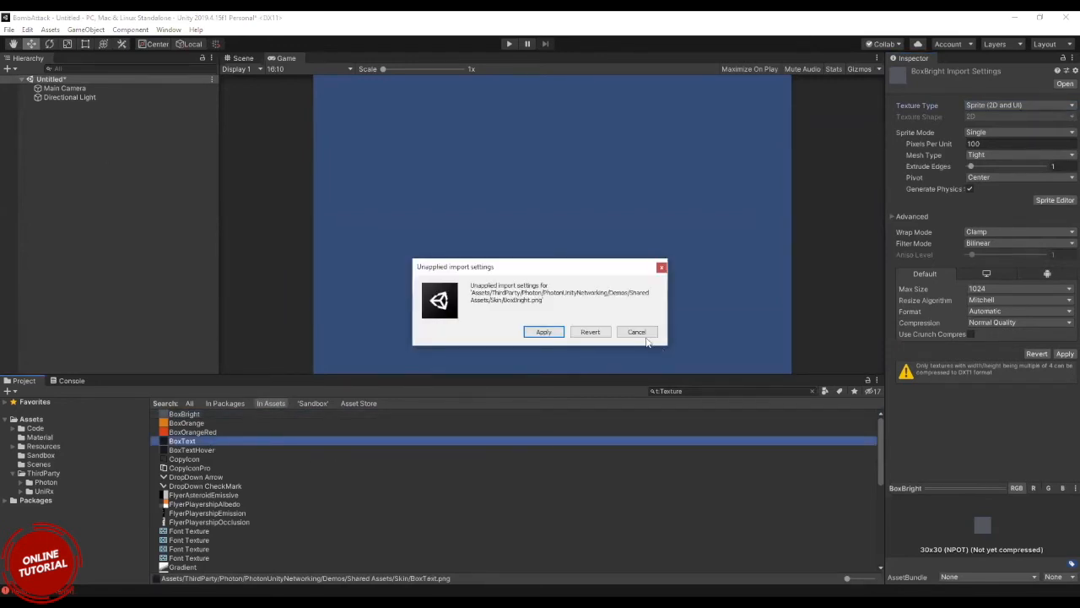
{"action": "left_click", "coordinate": [638, 333]}
{"action": "left_click", "coordinate": [61, 99]}
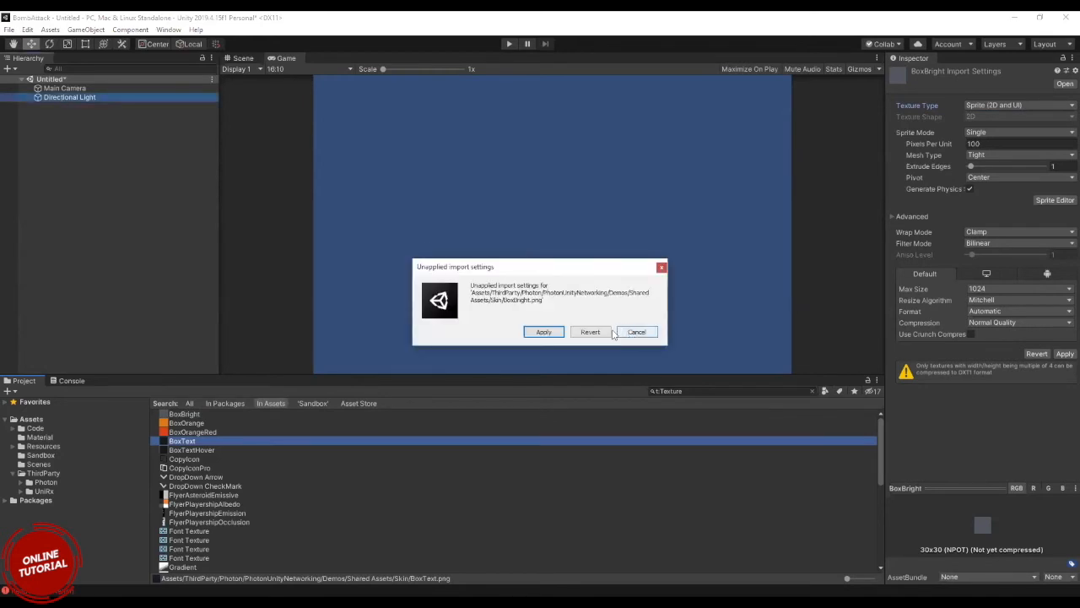
{"action": "left_click", "coordinate": [601, 330]}
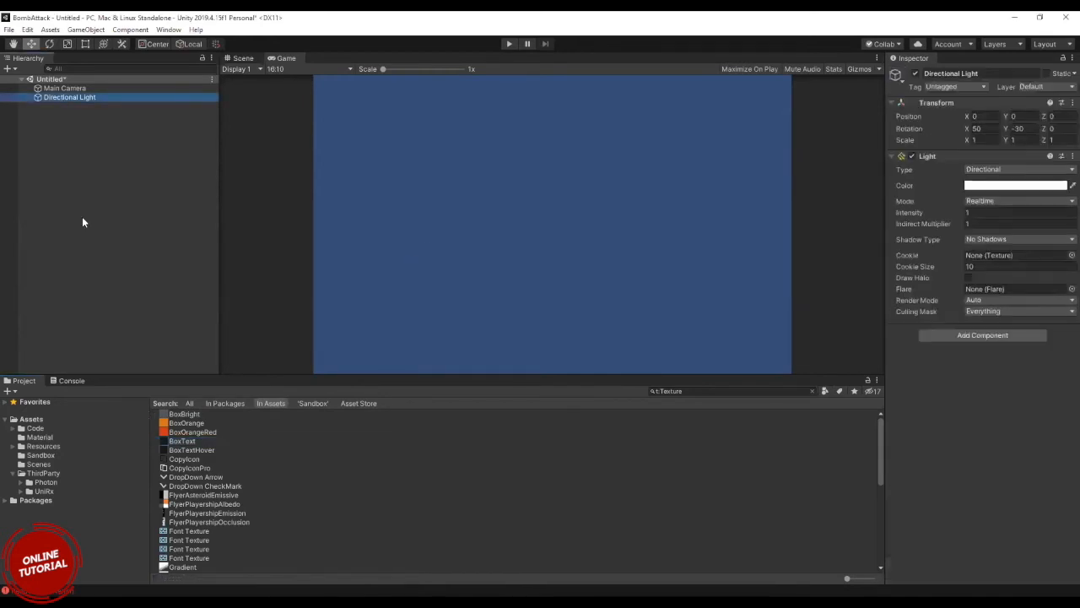
{"action": "left_click", "coordinate": [62, 88]}
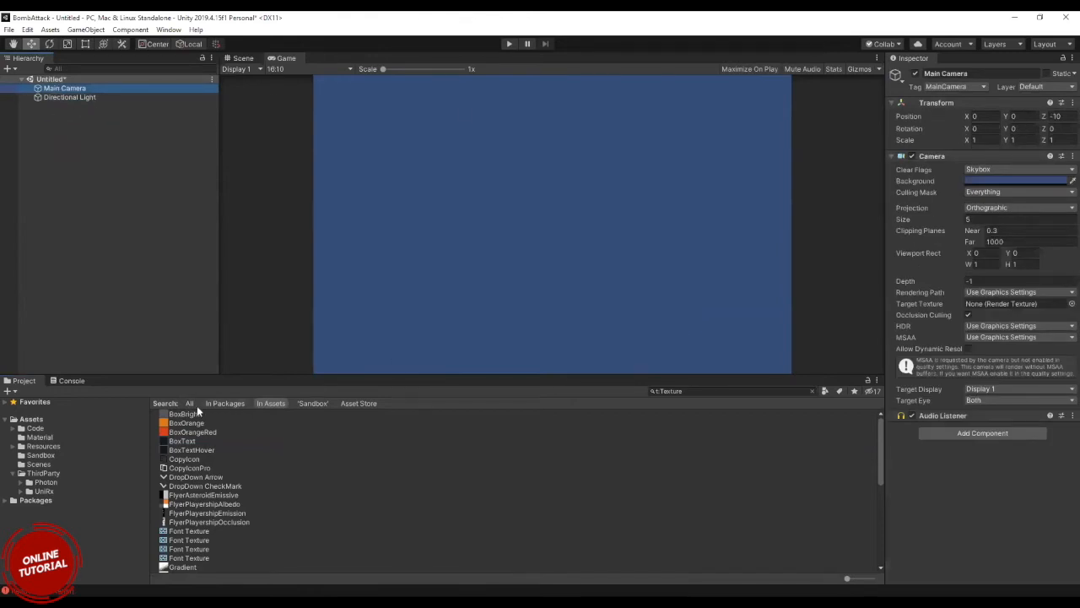
Check the DropDown Arrow texture, then set BoxTextHover's texture type to Sprite (2D and UI) and apply it.
{"action": "left_click", "coordinate": [196, 476]}
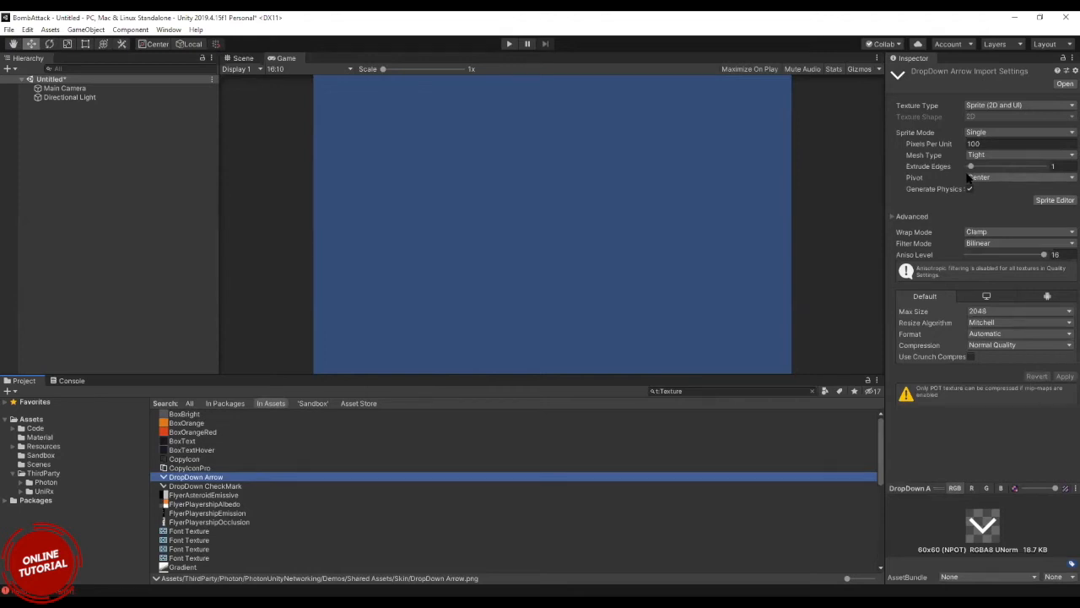
{"action": "left_click", "coordinate": [189, 450]}
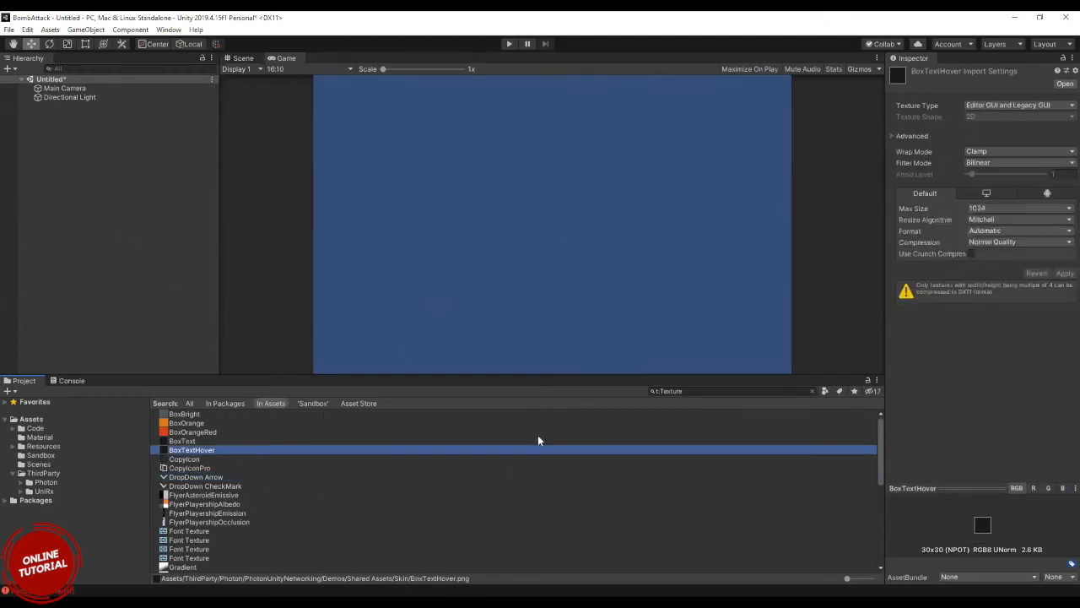
{"action": "left_click", "coordinate": [1012, 104]}
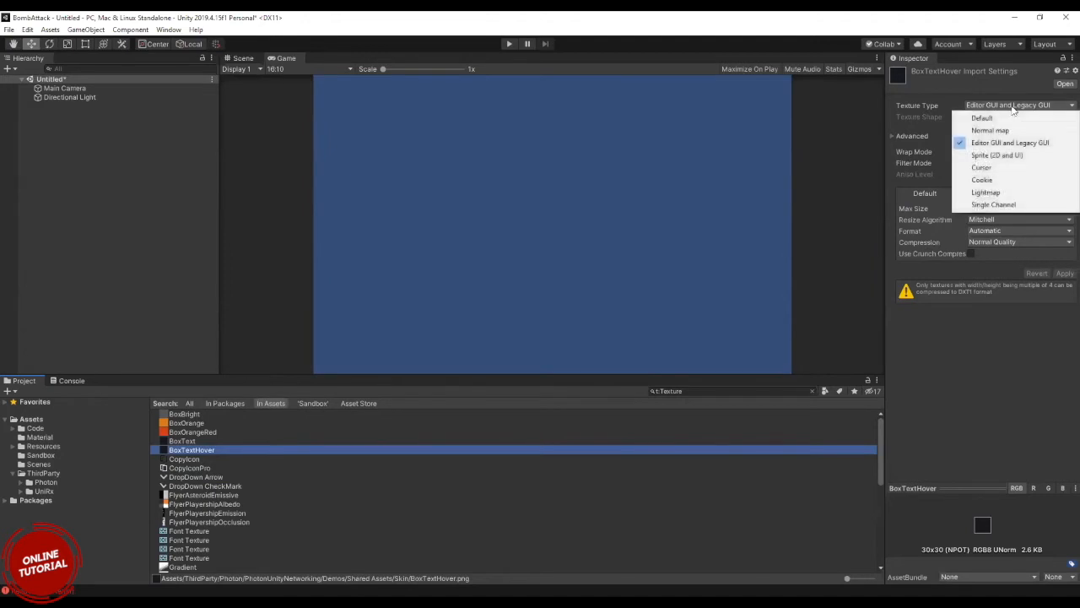
{"action": "left_click", "coordinate": [989, 156]}
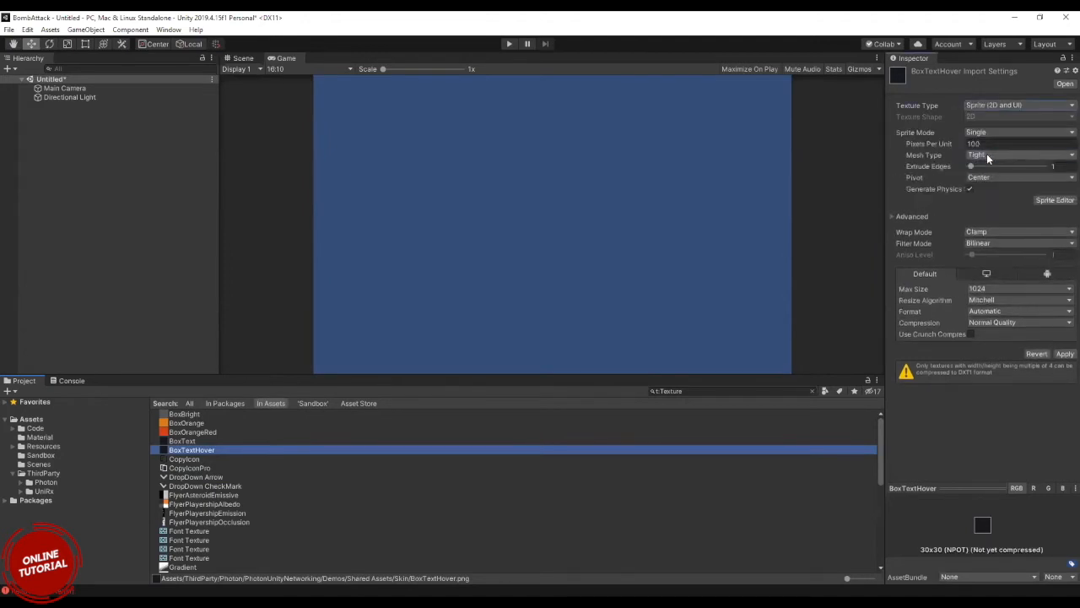
{"action": "left_click", "coordinate": [1064, 354]}
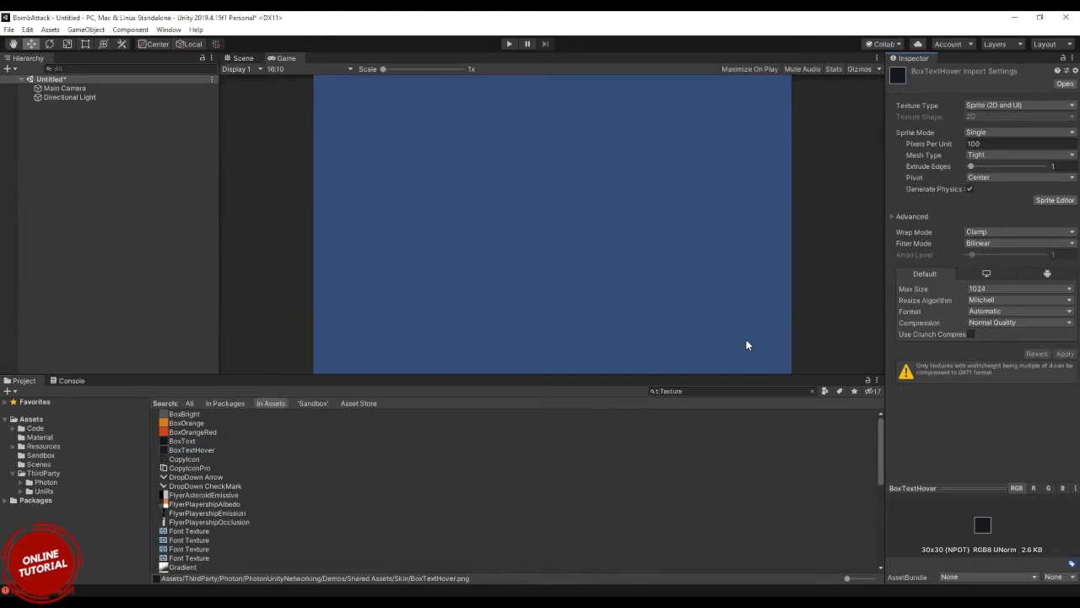
Set the BoxOrange texture's type to Sprite (2D and UI) and apply the import settings.
{"action": "scroll", "coordinate": [372, 528], "scroll_direction": "down", "scroll_amount": 6}
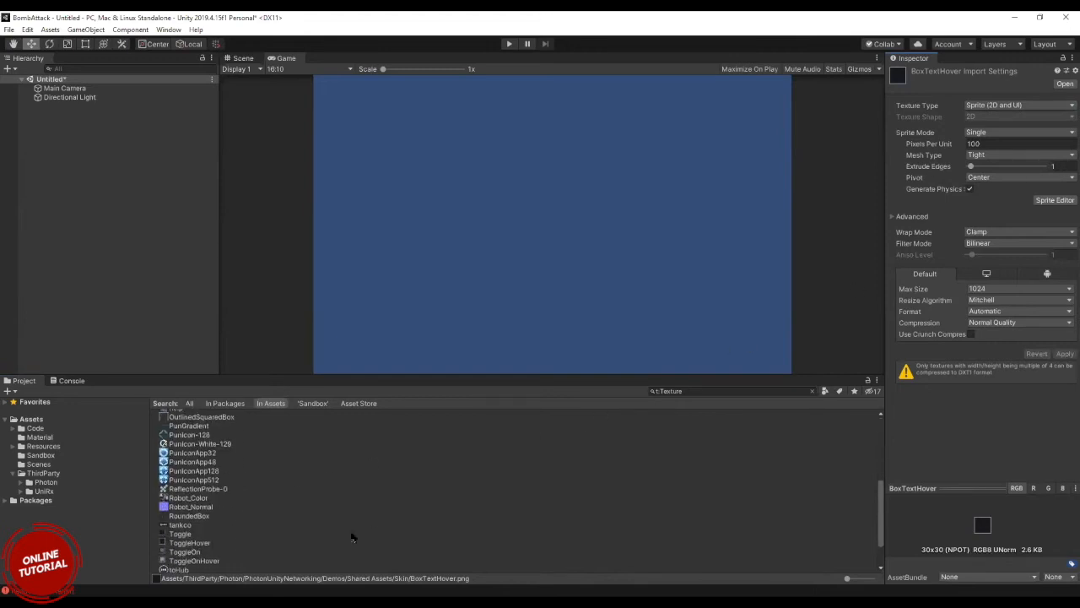
{"action": "scroll", "coordinate": [353, 537], "scroll_direction": "down", "scroll_amount": 4}
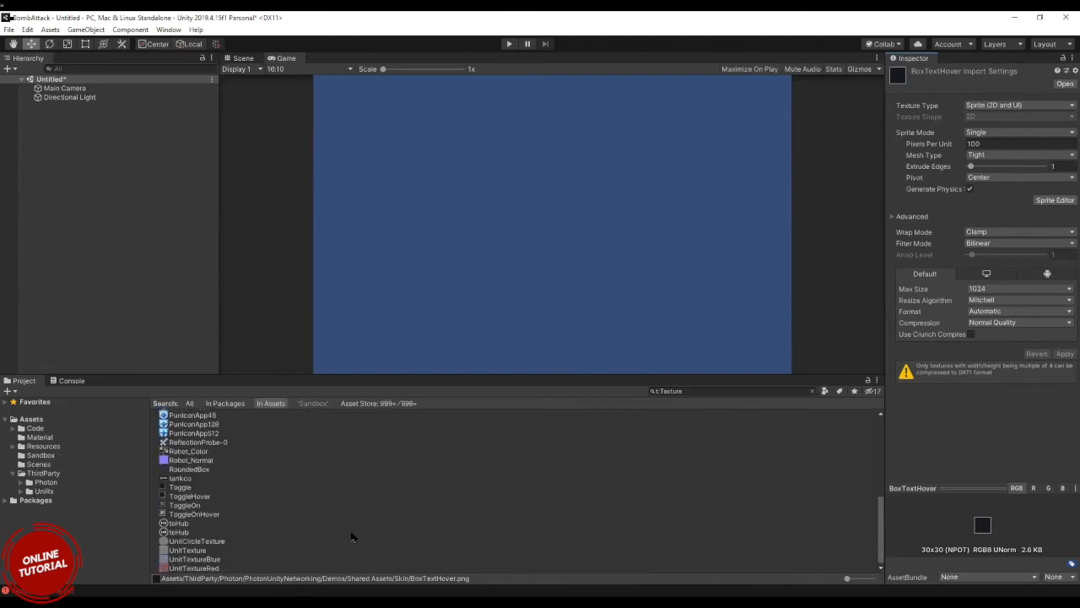
{"action": "scroll", "coordinate": [353, 537], "scroll_direction": "up", "scroll_amount": 10}
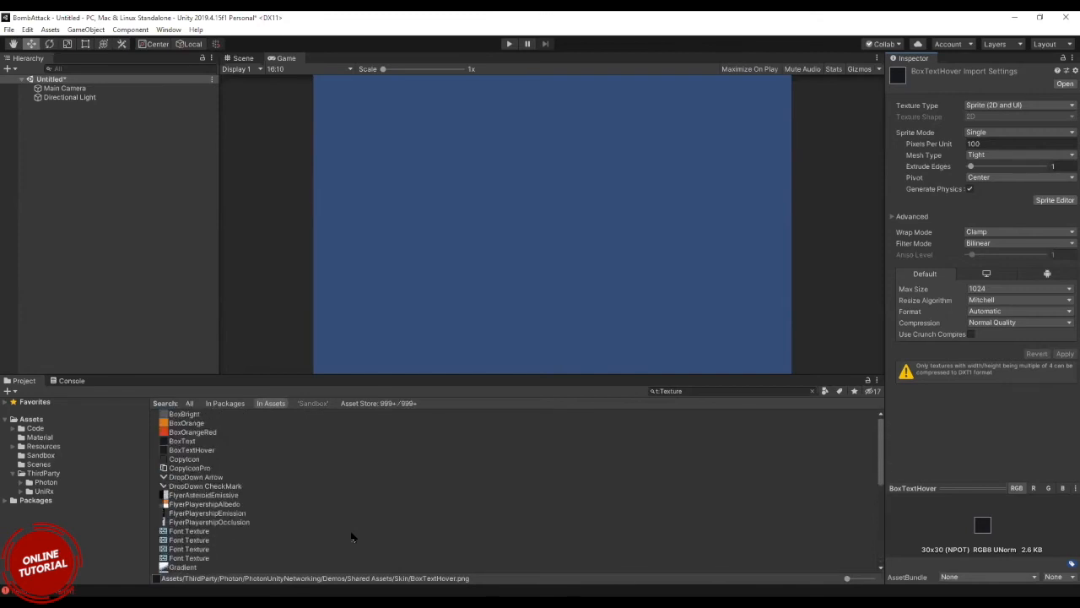
{"action": "left_click", "coordinate": [184, 427]}
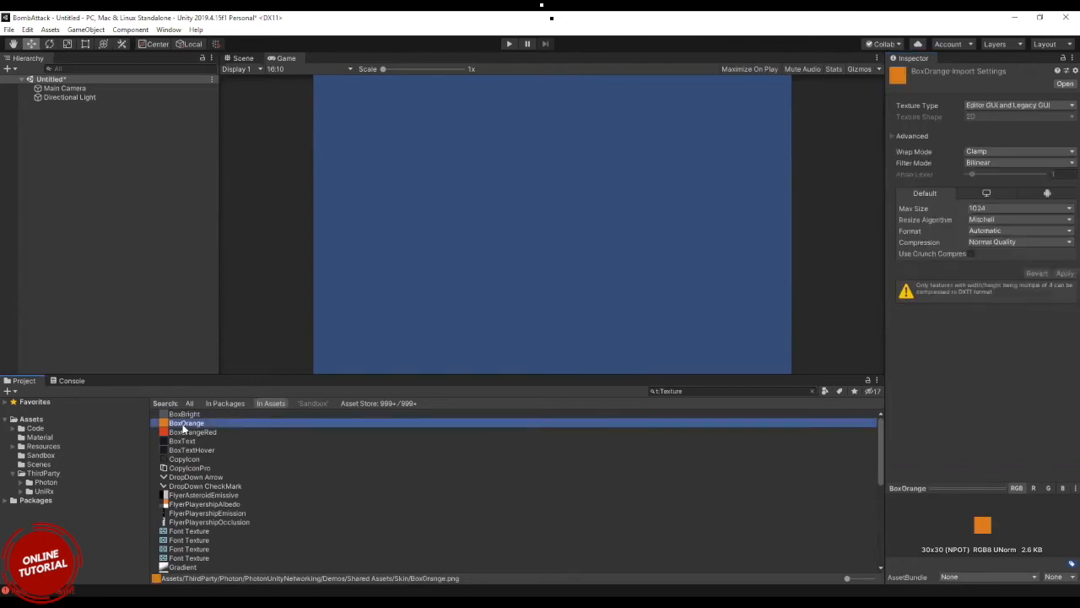
{"action": "left_click", "coordinate": [1016, 104]}
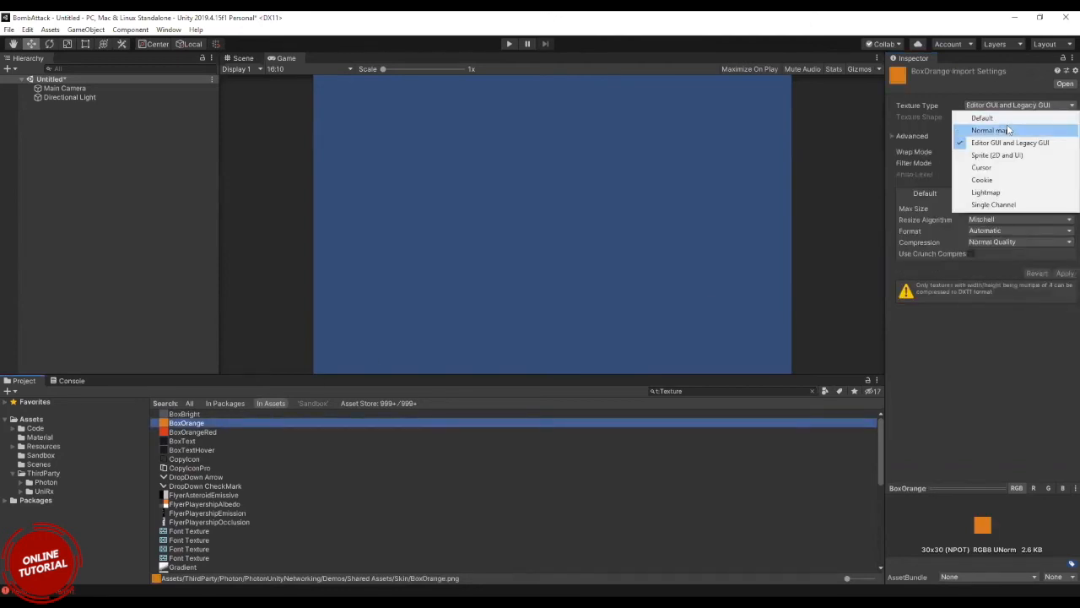
{"action": "left_click", "coordinate": [1005, 156]}
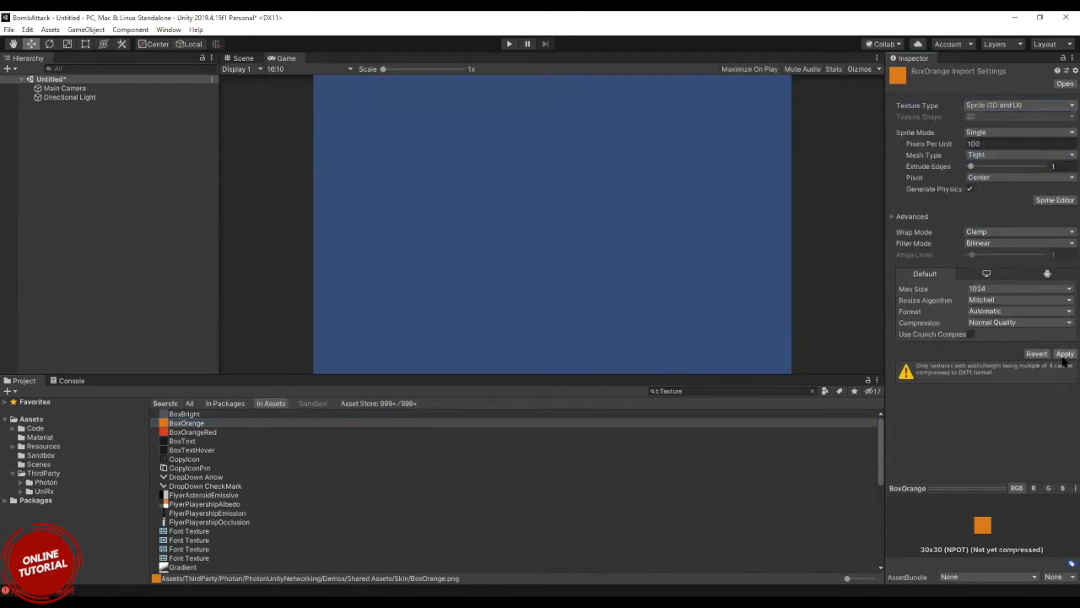
{"action": "left_click", "coordinate": [1064, 355]}
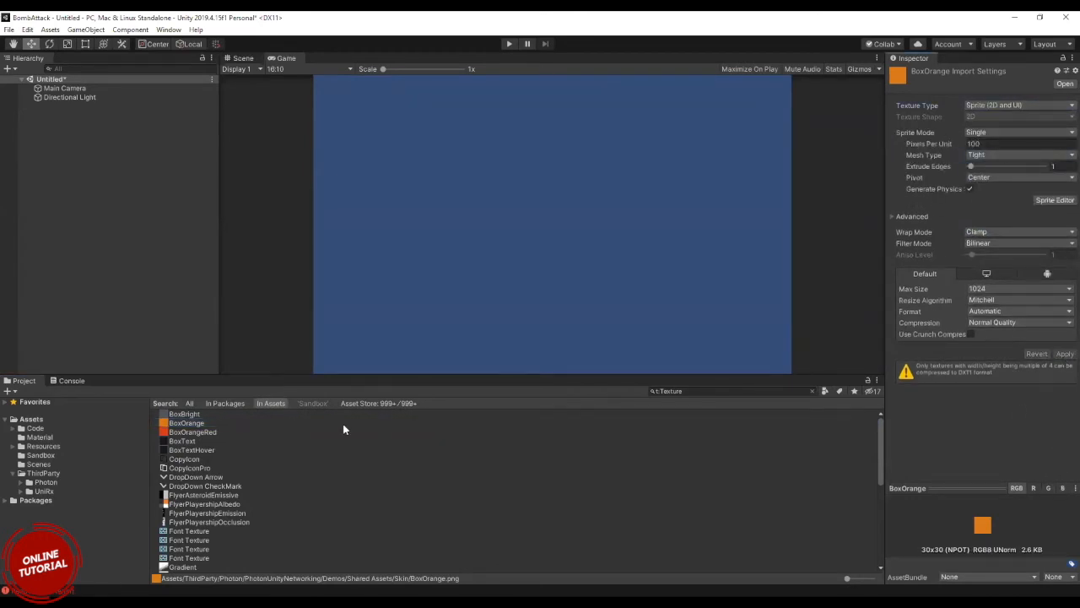
{"action": "left_click", "coordinate": [197, 422]}
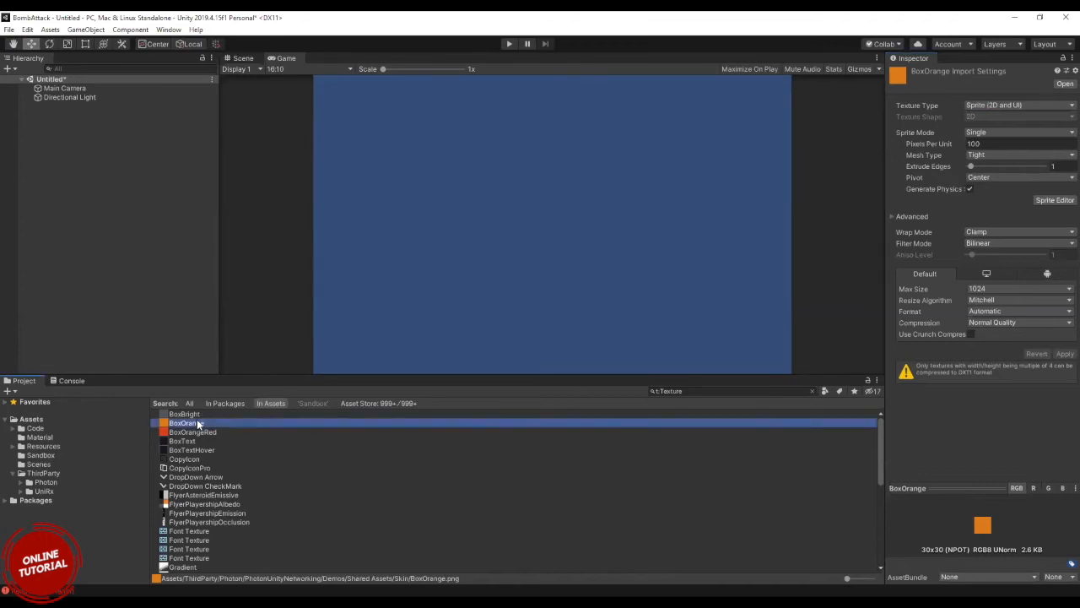
{"action": "scroll", "coordinate": [361, 508], "scroll_direction": "down", "scroll_amount": 10}
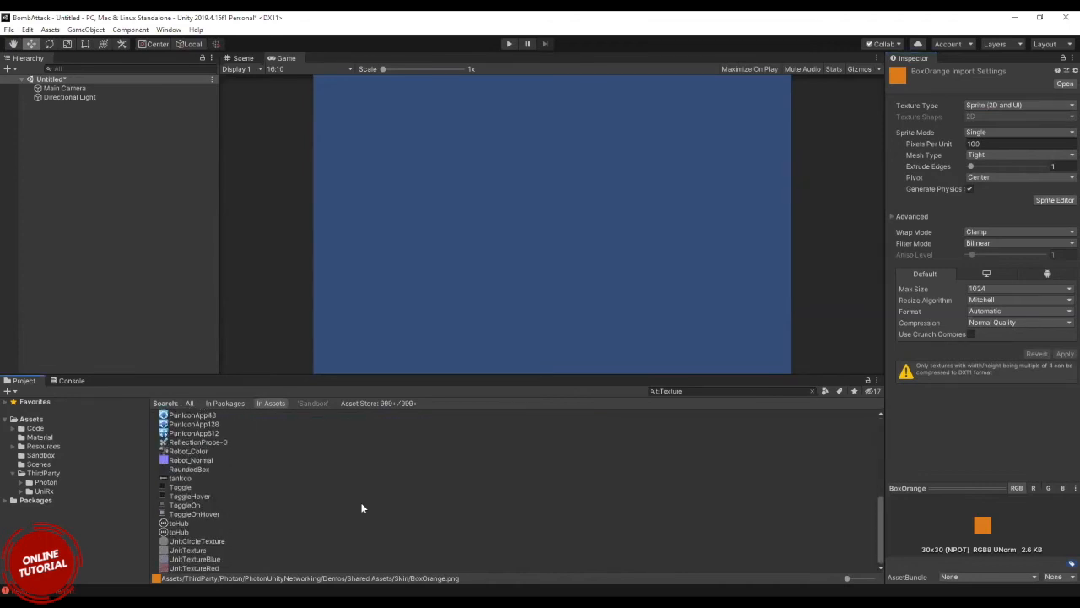
Add the BoxOrange sprite to the scene hierarchy and enlarge the Game view to 2.81x.
{"action": "scroll", "coordinate": [231, 456], "scroll_direction": "up", "scroll_amount": 10}
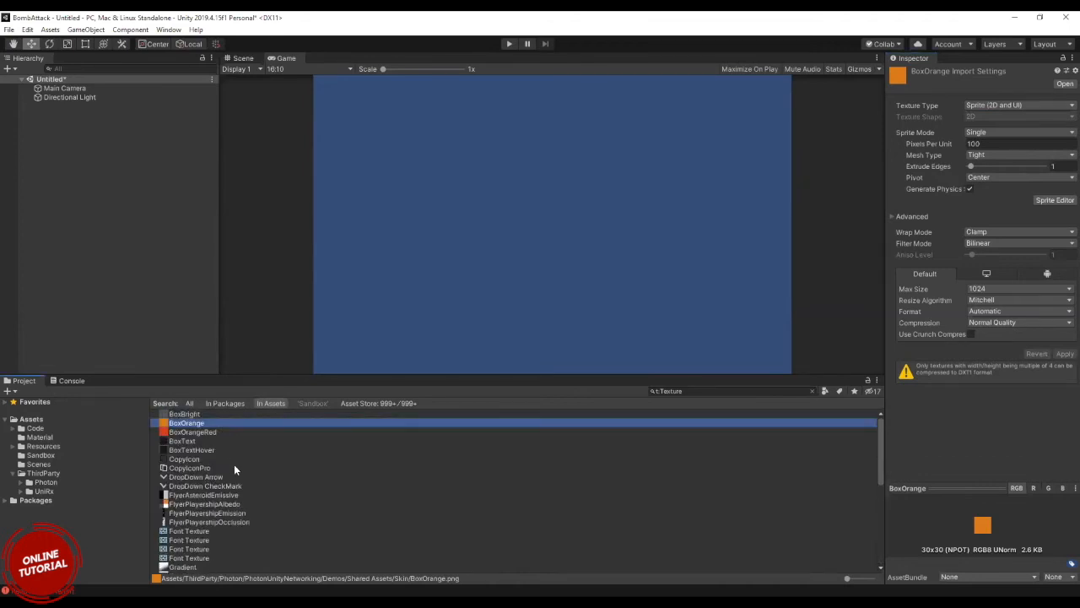
{"action": "left_click", "coordinate": [179, 432]}
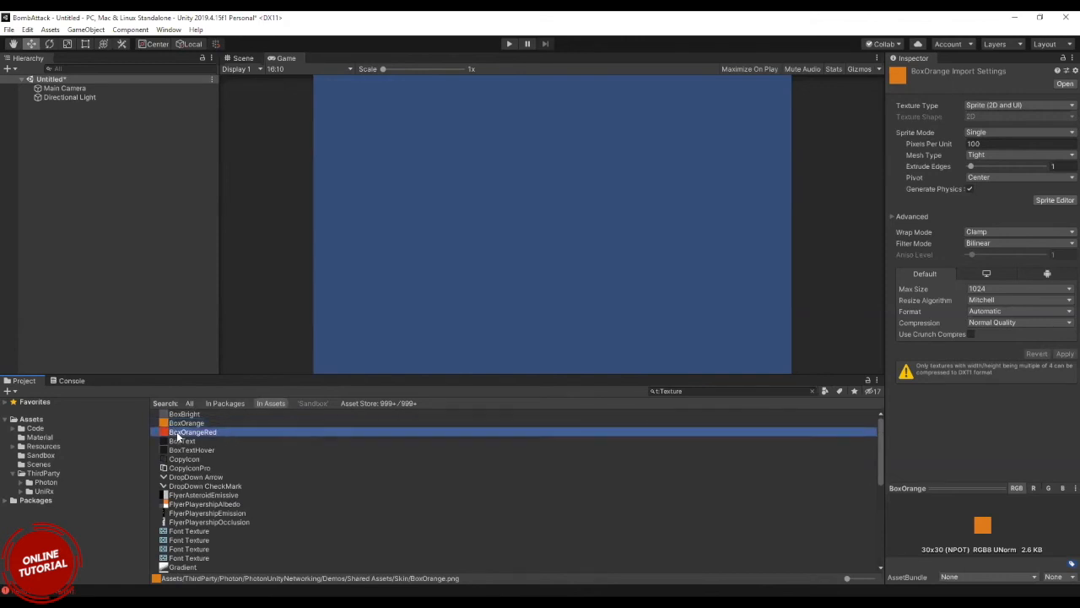
{"action": "left_click", "coordinate": [180, 424]}
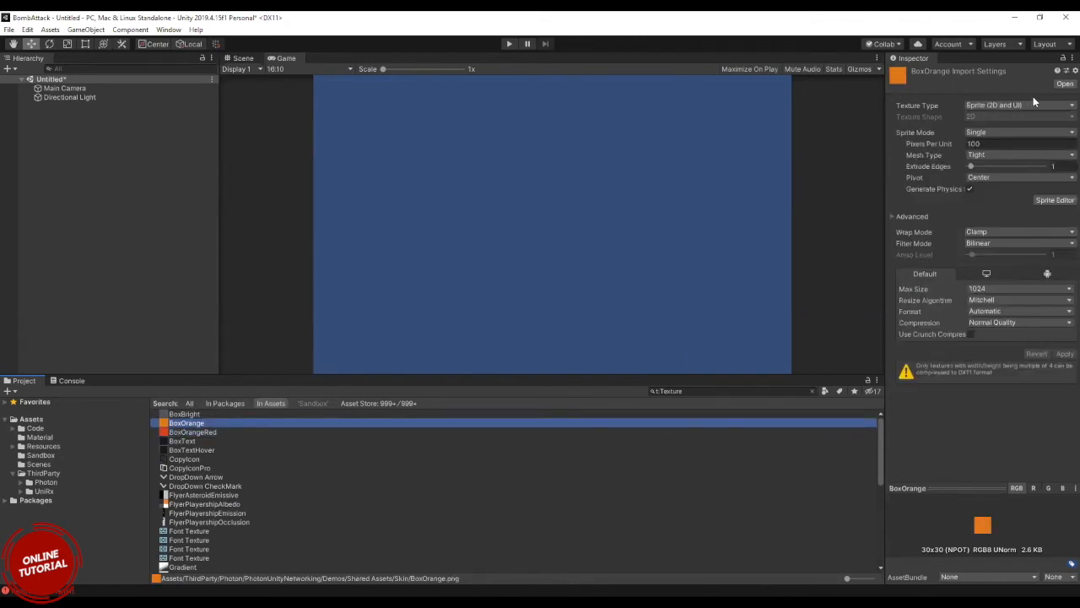
{"action": "left_click_drag", "start_coordinate": [187, 424], "coordinate": [89, 173]}
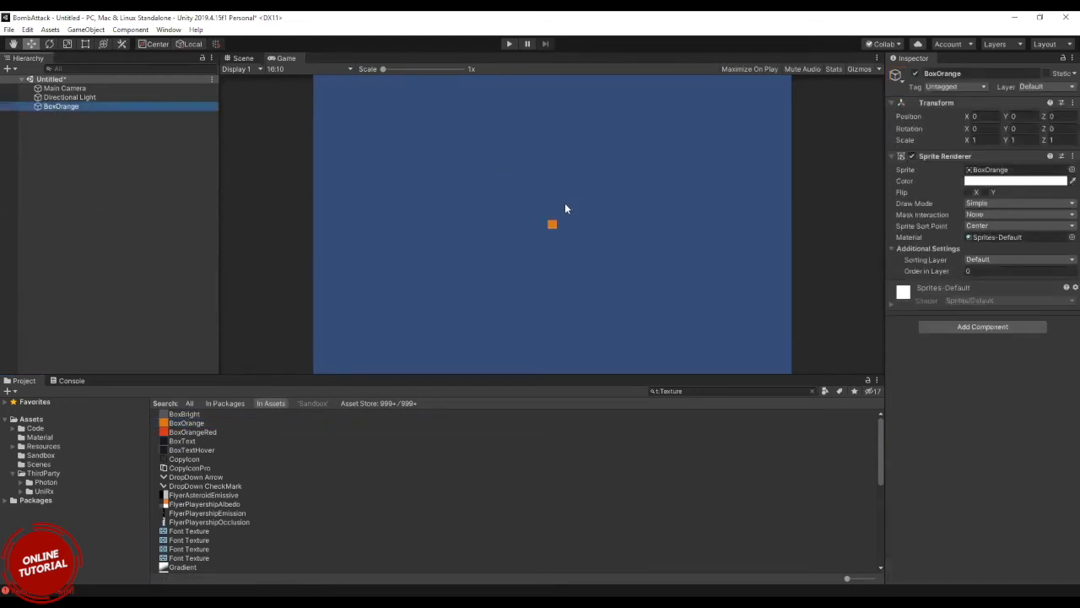
{"action": "scroll", "coordinate": [566, 208], "scroll_direction": "up", "scroll_amount": 3}
{"action": "scroll", "coordinate": [566, 209], "scroll_direction": "up", "scroll_amount": 3}
{"action": "scroll", "coordinate": [566, 208], "scroll_direction": "up", "scroll_amount": 2}
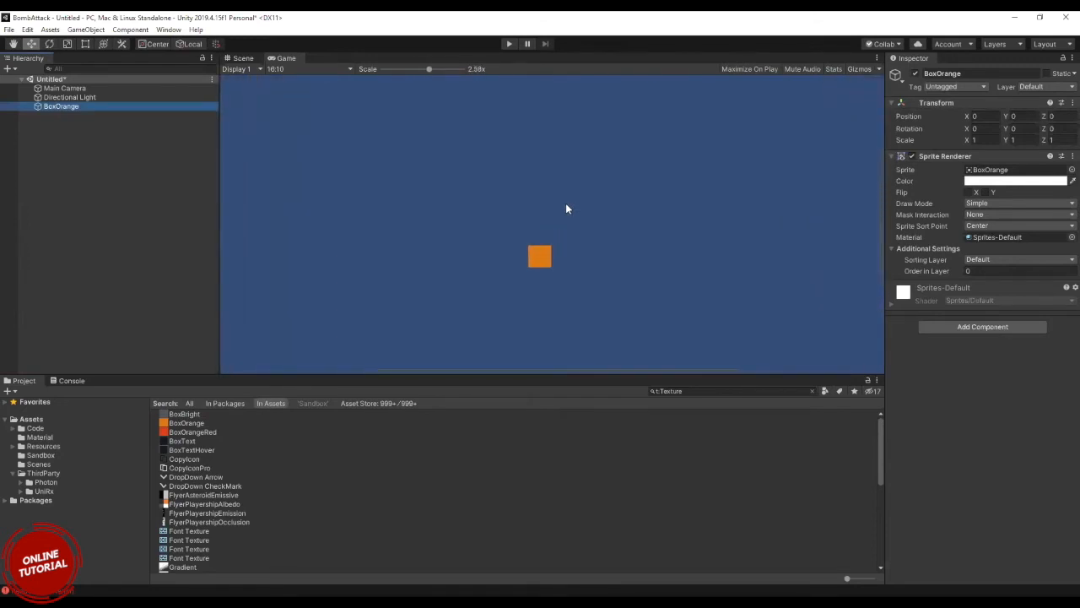
Compare the BoxOrange texture's import settings with the components of the BoxOrange object in the scene.
{"action": "left_click", "coordinate": [181, 423]}
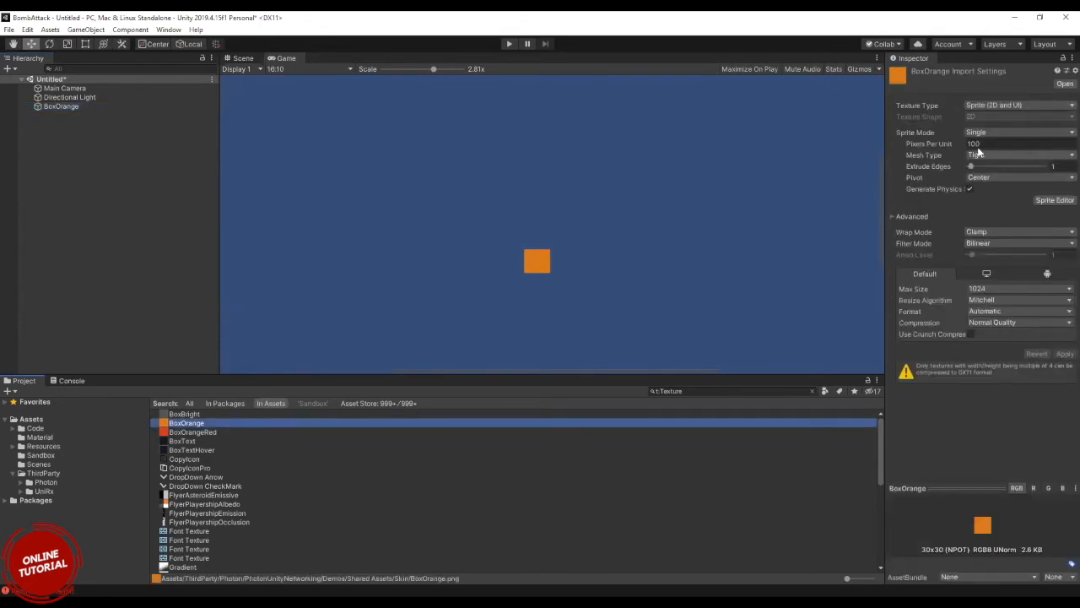
{"action": "left_click", "coordinate": [66, 107]}
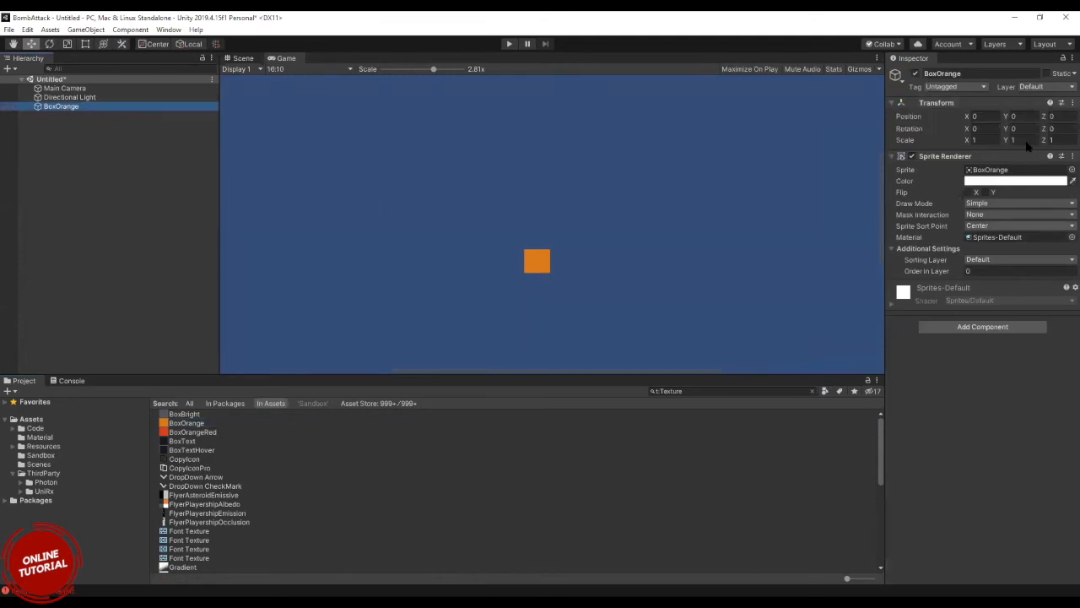
{"action": "left_click", "coordinate": [197, 425]}
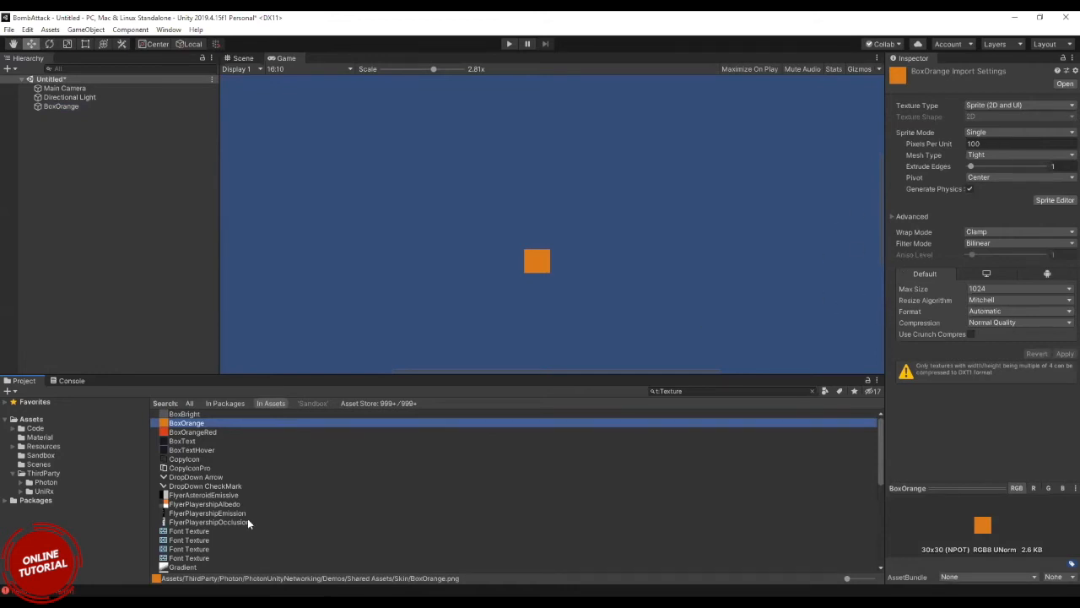
{"action": "scroll", "coordinate": [247, 518], "scroll_direction": "down", "scroll_amount": 10}
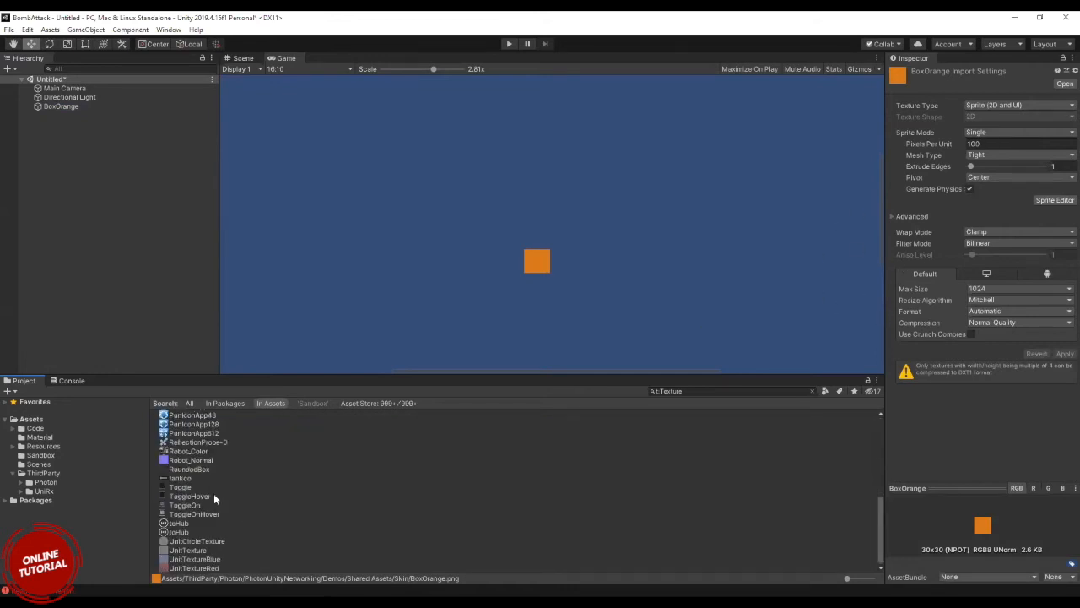
Inspect TestFile in the Assets folder, expand its External Objects section and widen the Inspector.
{"action": "left_click", "coordinate": [31, 419]}
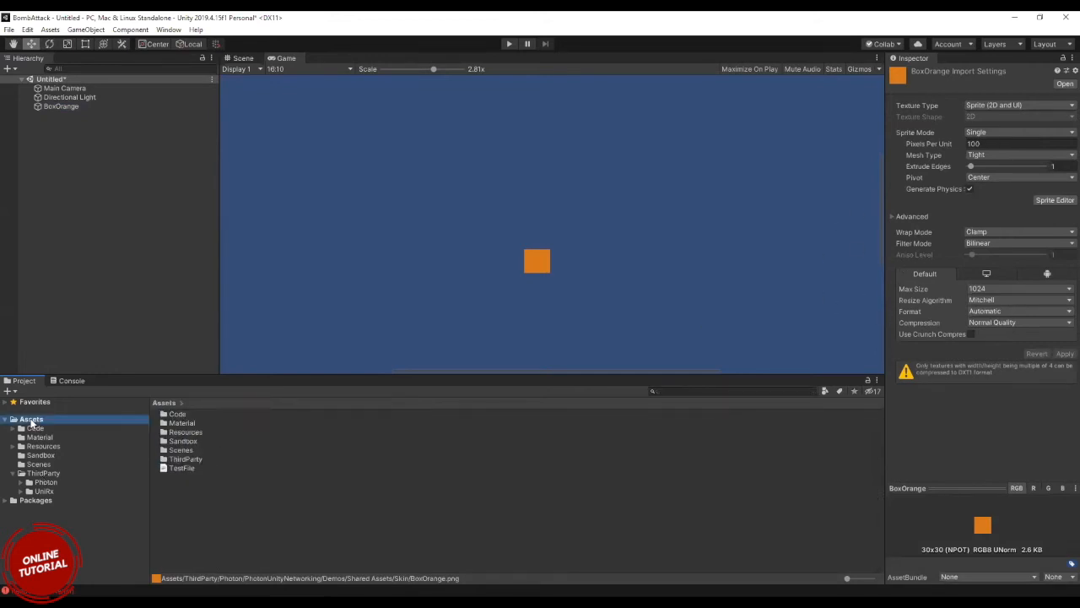
{"action": "left_click", "coordinate": [193, 467]}
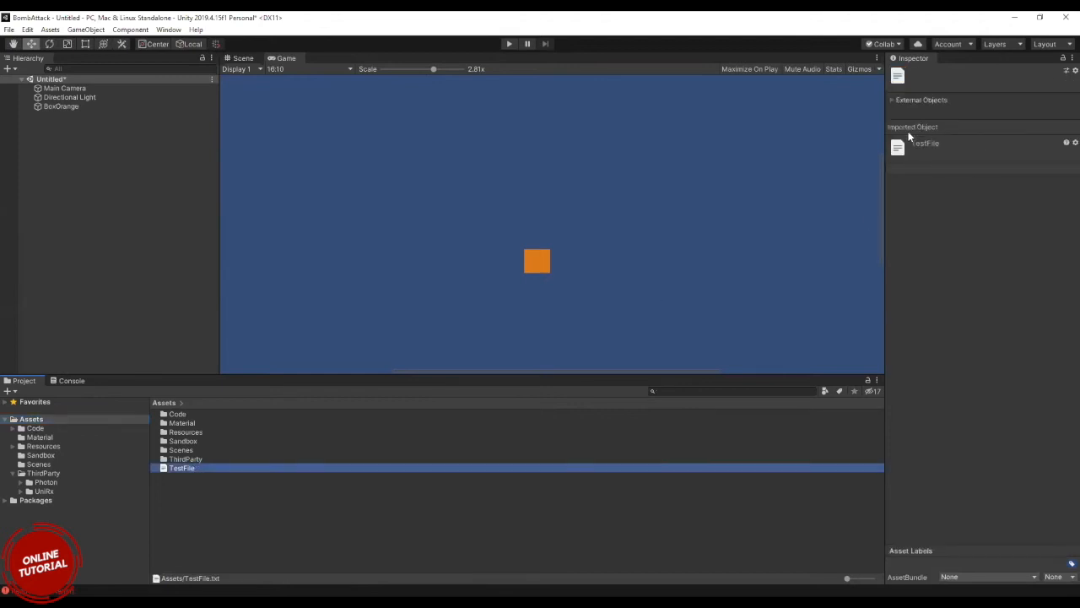
{"action": "left_click", "coordinate": [892, 99]}
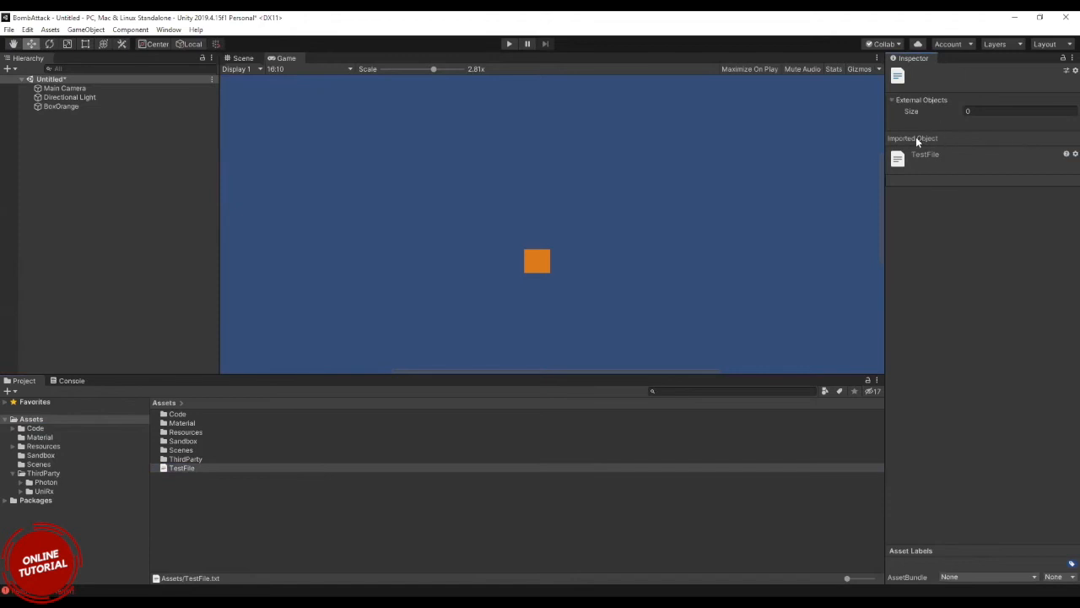
{"action": "left_click_drag", "start_coordinate": [884, 150], "coordinate": [792, 152]}
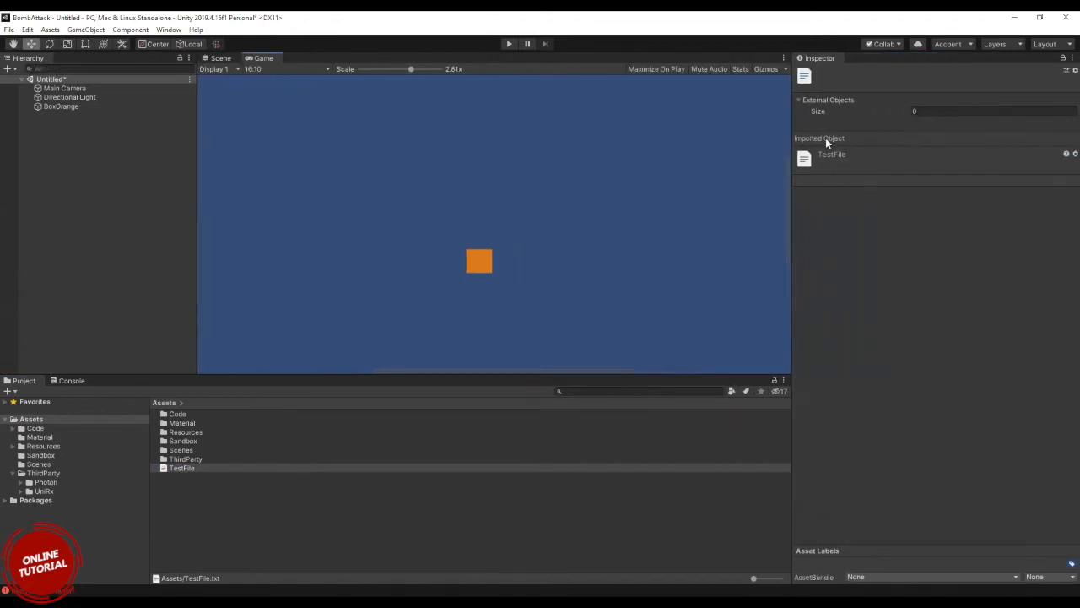
From the Photon folder, filter the assets by the Texture type and view BoxOrangeRed's import settings.
{"action": "left_click", "coordinate": [42, 473]}
{"action": "left_click", "coordinate": [46, 483]}
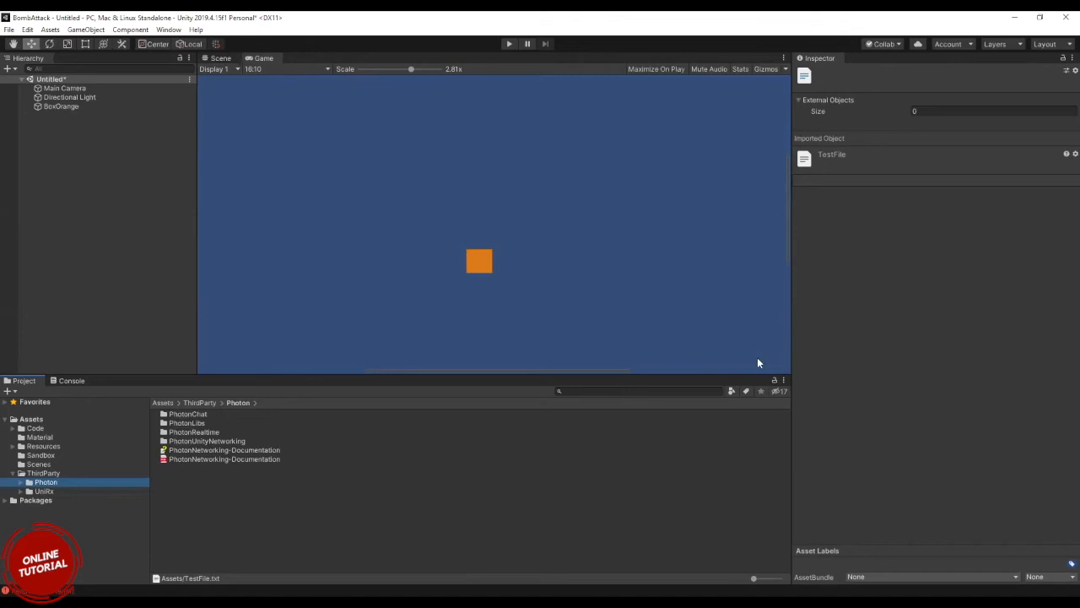
{"action": "left_click", "coordinate": [733, 391]}
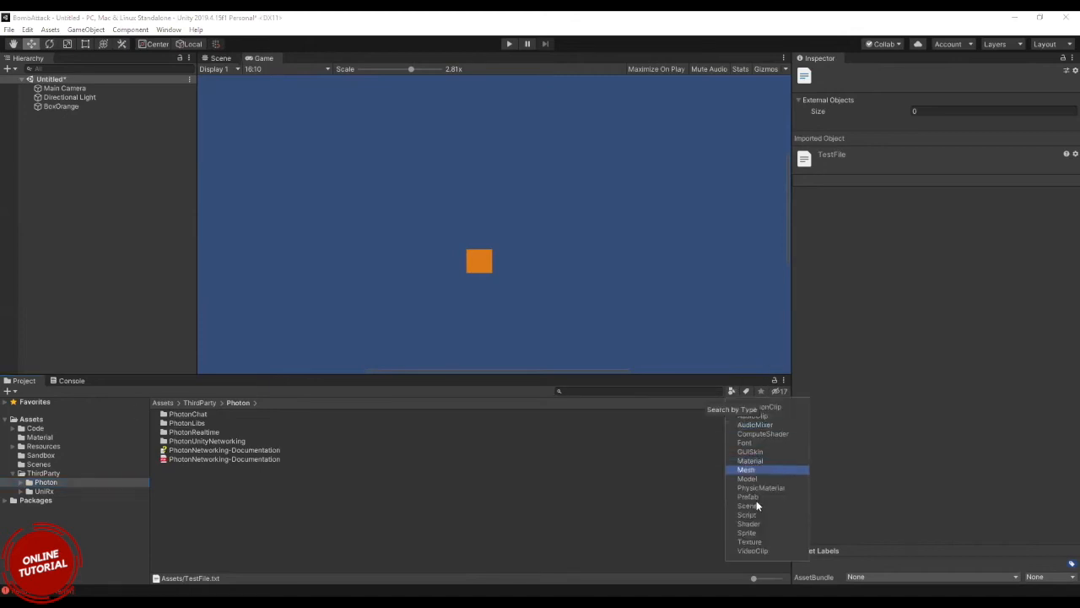
{"action": "left_click", "coordinate": [749, 542]}
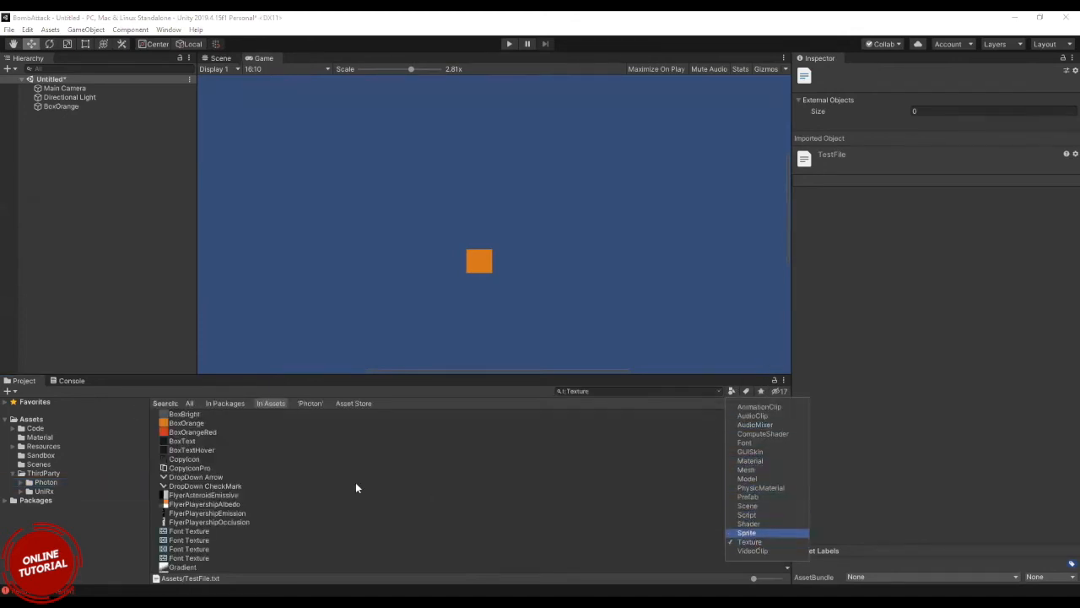
{"action": "left_click", "coordinate": [185, 433]}
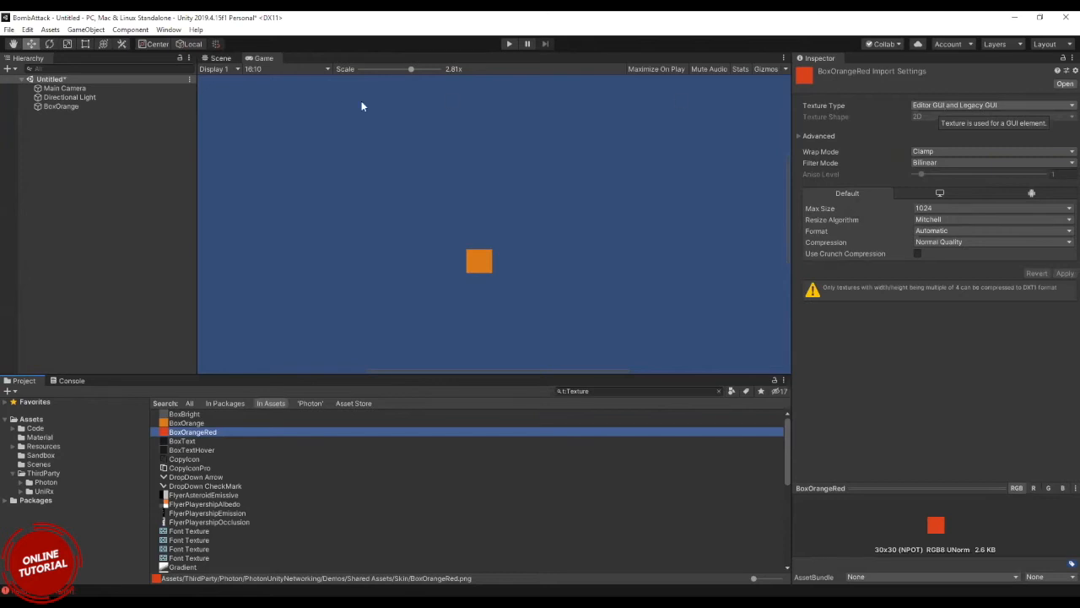
Create a 3D Cube in the scene and frame it in the Scene view.
{"action": "left_click", "coordinate": [45, 136]}
{"action": "right_click", "coordinate": [45, 139]}
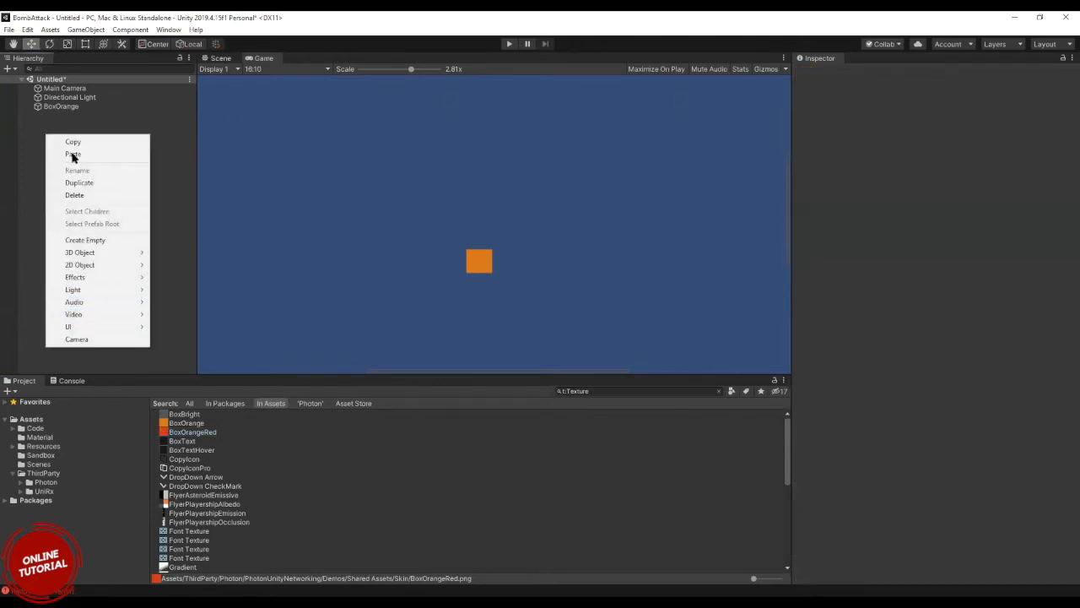
{"action": "left_click", "coordinate": [18, 138]}
{"action": "right_click", "coordinate": [18, 138]}
{"action": "mouse_move", "coordinate": [100, 262]}
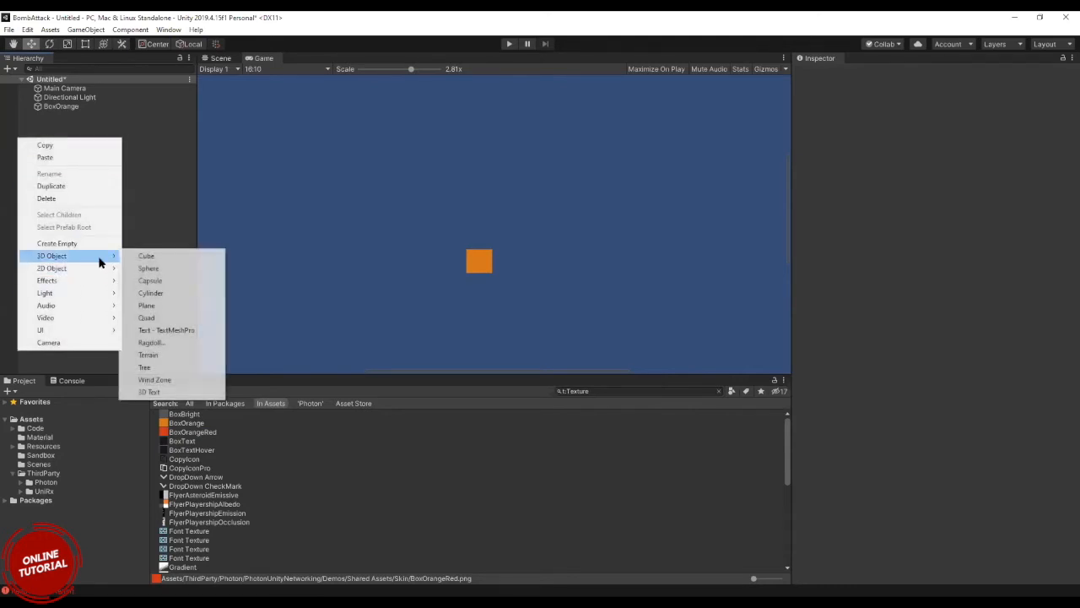
{"action": "left_click", "coordinate": [164, 264]}
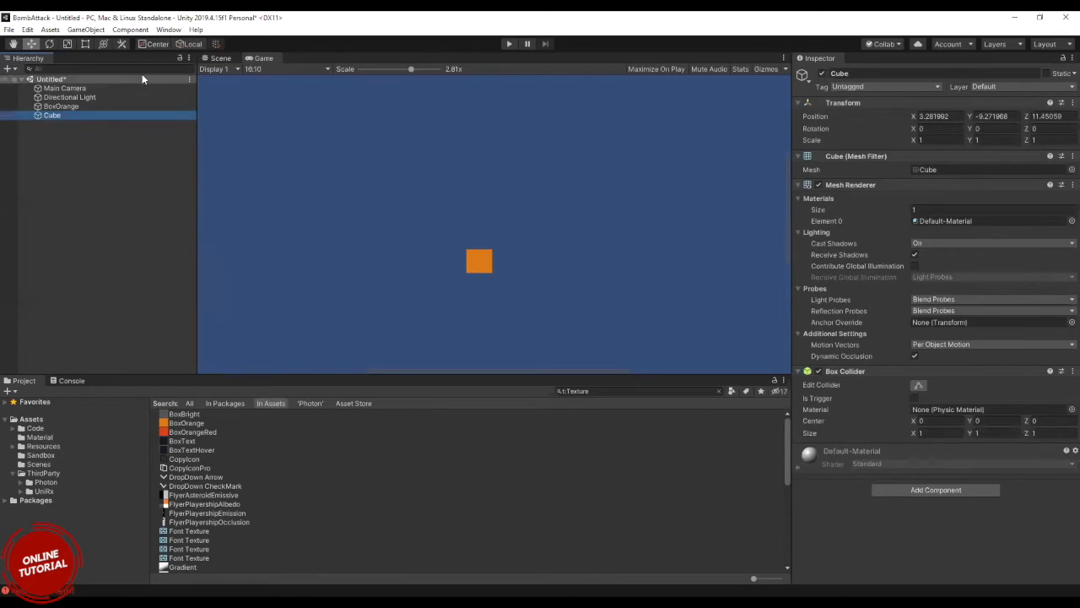
{"action": "left_click", "coordinate": [219, 58]}
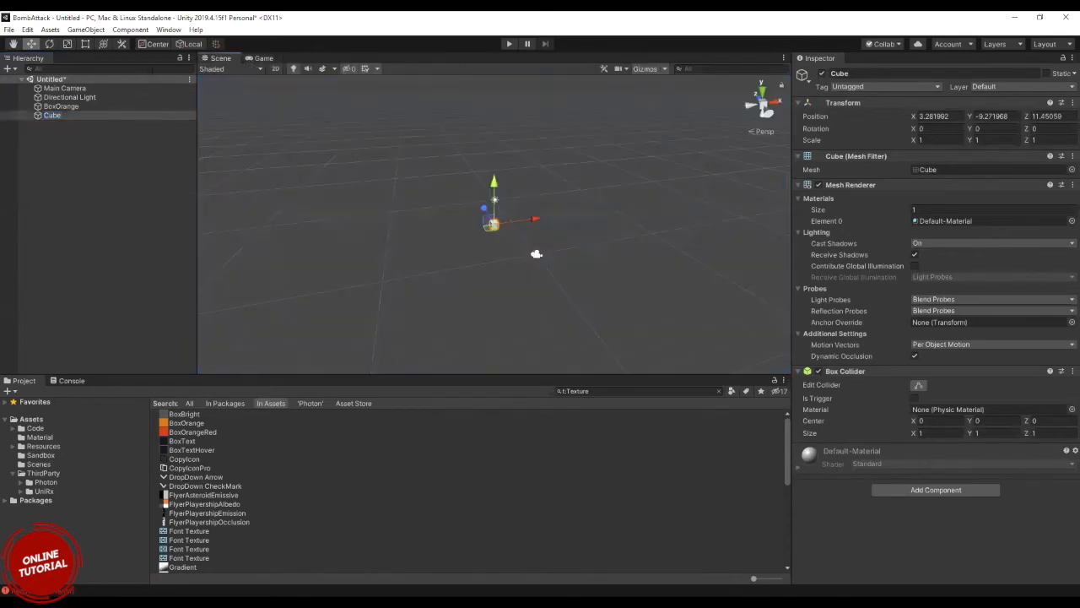
{"action": "double_click", "coordinate": [51, 115]}
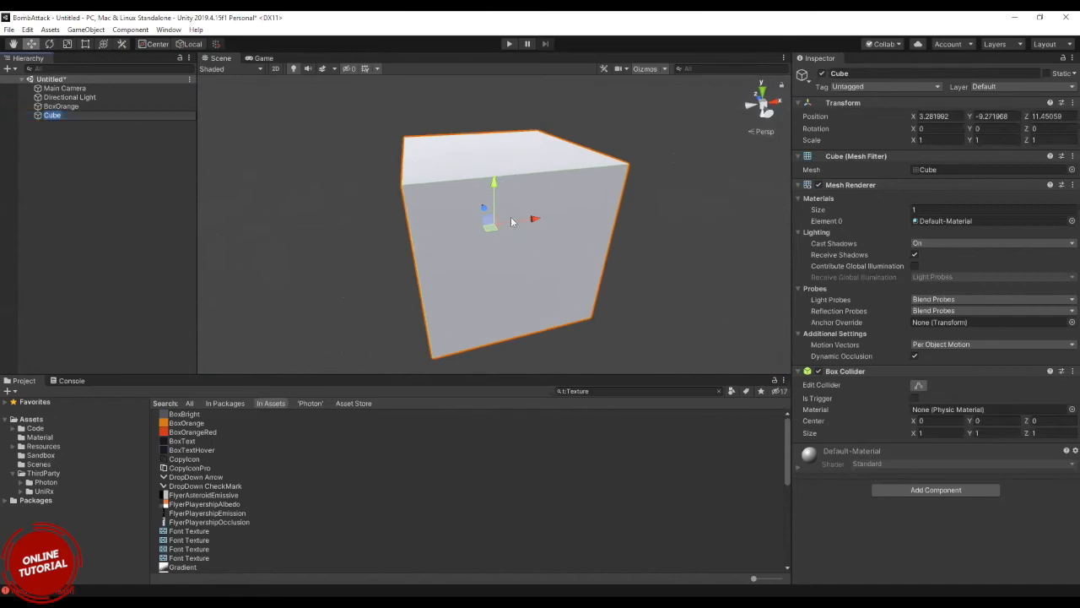
{"action": "scroll", "coordinate": [502, 210], "scroll_direction": "down", "scroll_amount": 3}
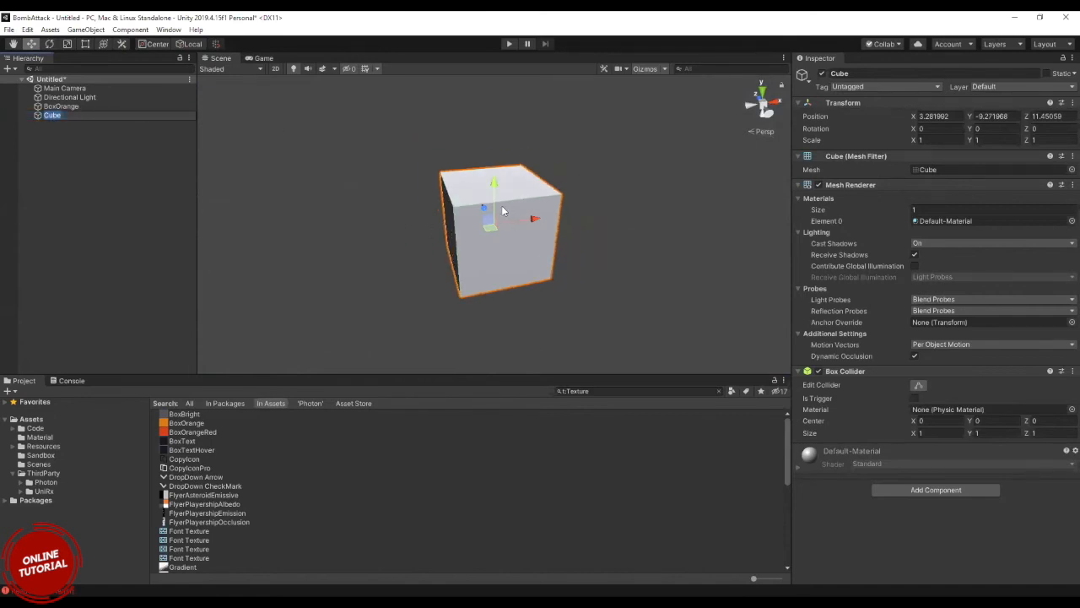
Clear the asset type filter and create a material named Testmaterial in the root Assets folder.
{"action": "left_click", "coordinate": [719, 391]}
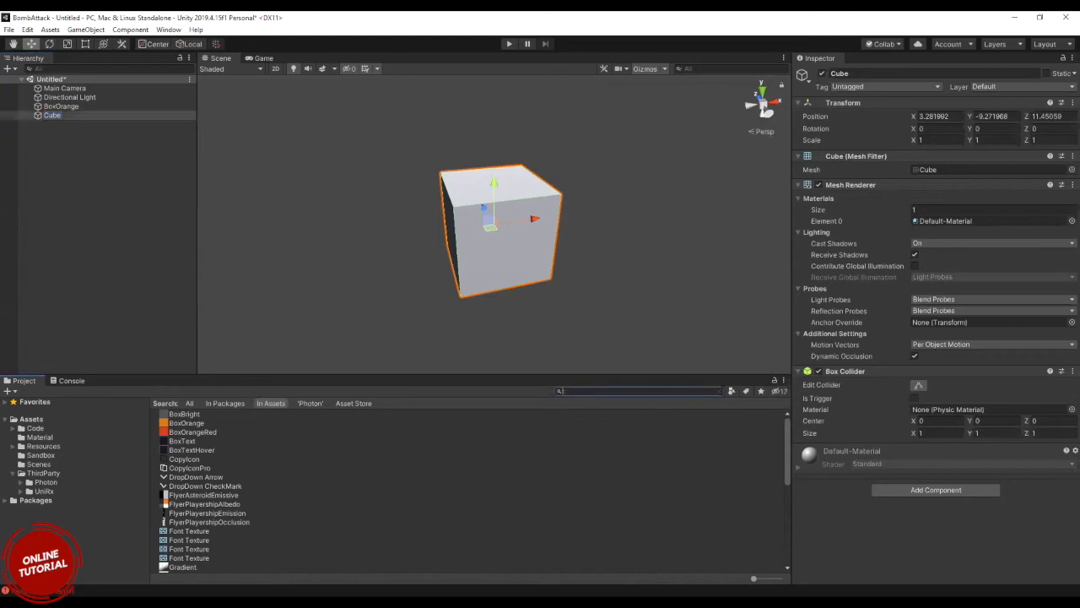
{"action": "left_click", "coordinate": [39, 464]}
{"action": "left_click", "coordinate": [32, 419]}
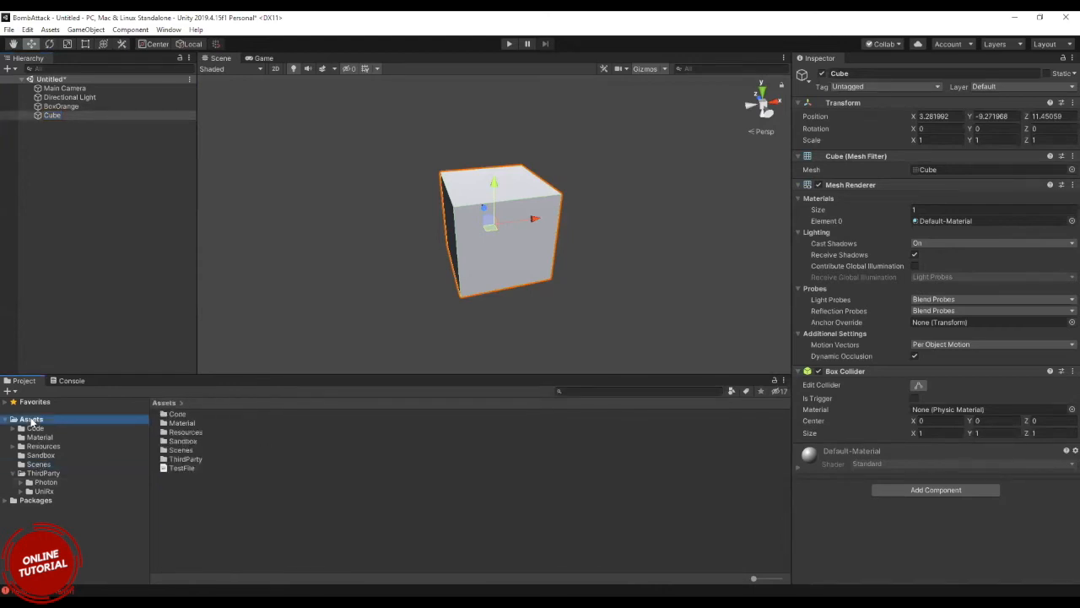
{"action": "right_click", "coordinate": [191, 496]}
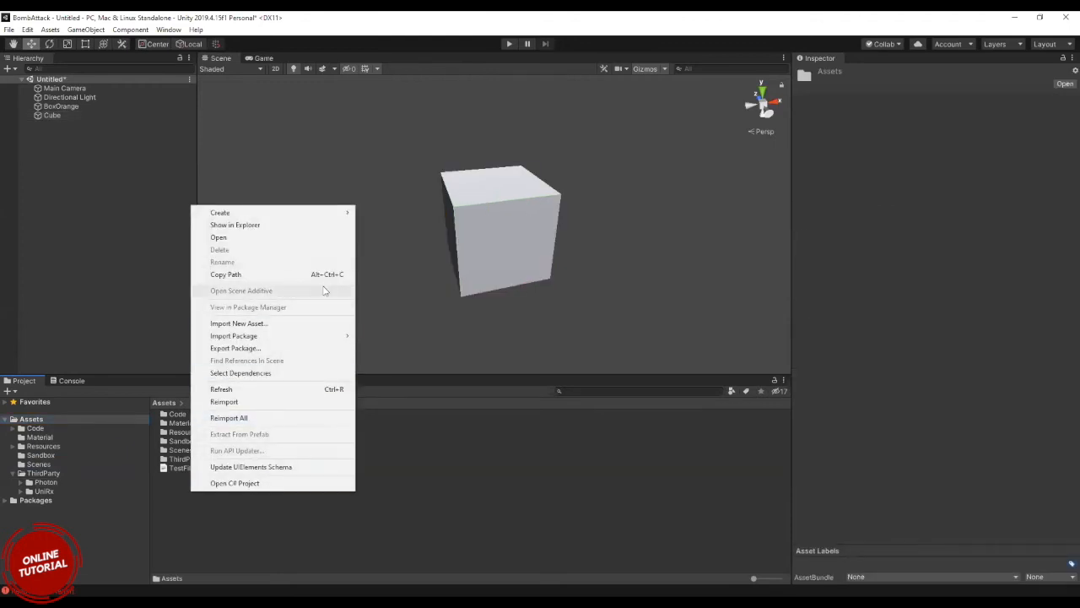
{"action": "mouse_move", "coordinate": [318, 214]}
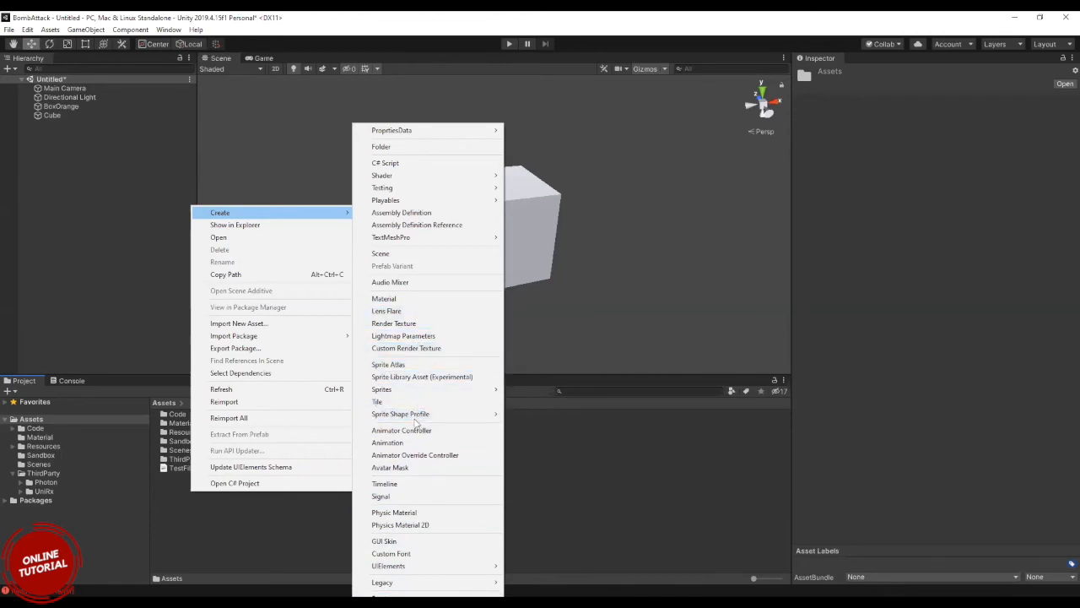
{"action": "left_click", "coordinate": [412, 299]}
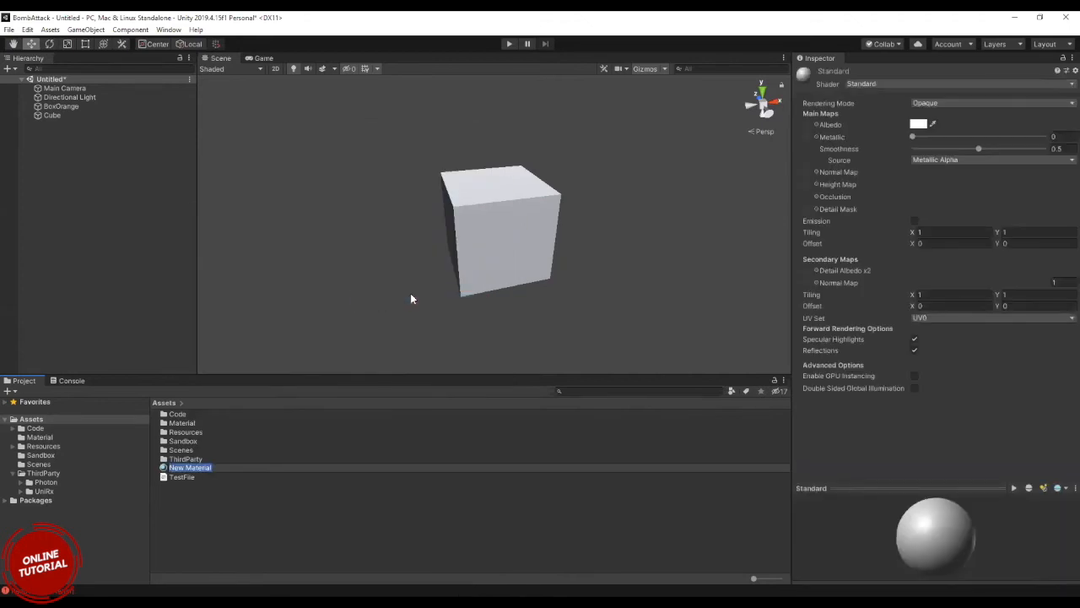
{"action": "type", "text": "Testmaterial"}
{"action": "key", "text": "Return"}
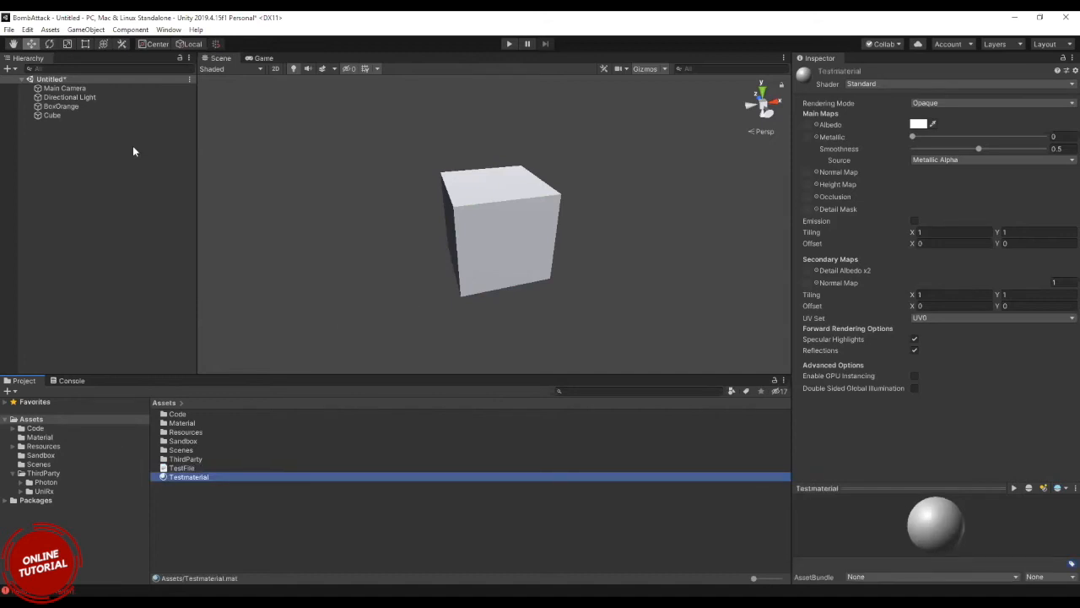
Set Testmaterial's Albedo colour to red, hexadecimal DB0000.
{"action": "left_click", "coordinate": [926, 123]}
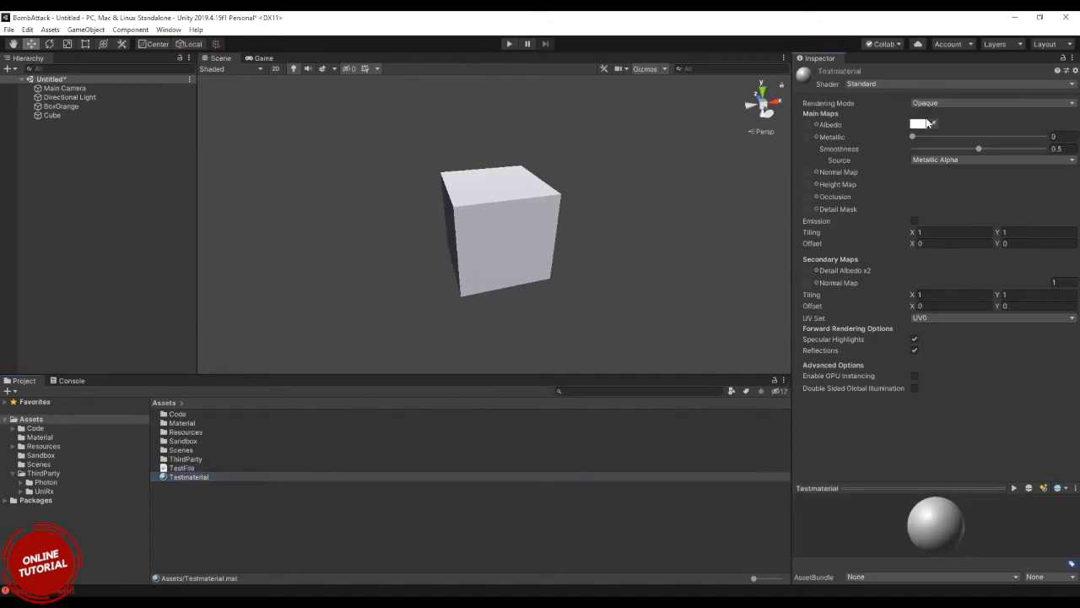
{"action": "left_click", "coordinate": [926, 124]}
{"action": "left_click_drag", "start_coordinate": [72, 118], "coordinate": [118, 95]}
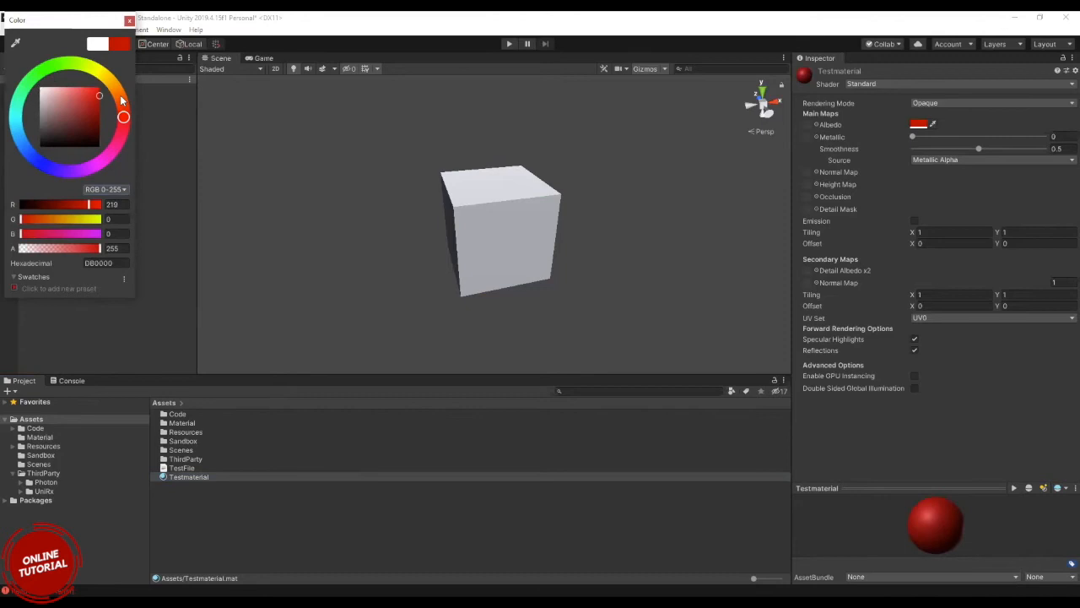
{"action": "left_click", "coordinate": [129, 20]}
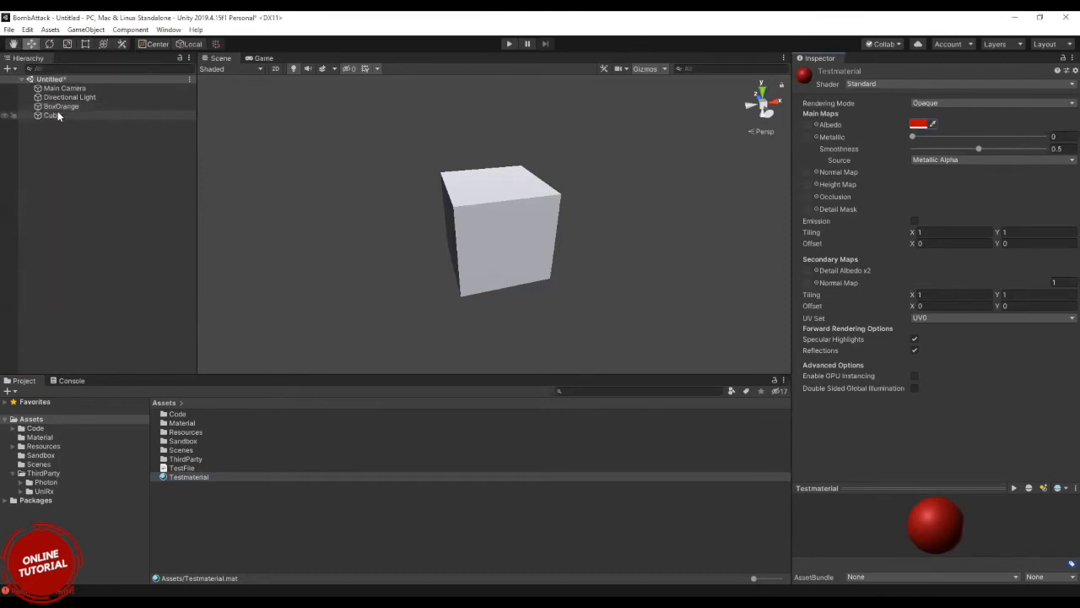
Assign Testmaterial to Element 0 of the Cube's Mesh Renderer materials and check the cube in the Scene view.
{"action": "left_click", "coordinate": [57, 113]}
{"action": "left_click_drag", "start_coordinate": [187, 474], "coordinate": [946, 219]}
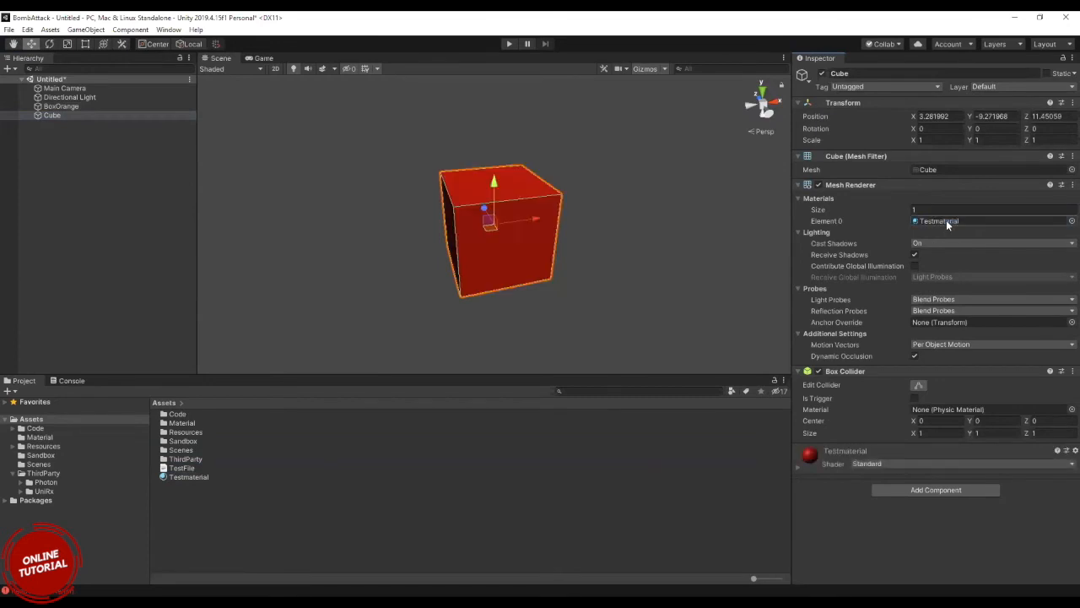
{"action": "scroll", "coordinate": [575, 184], "scroll_direction": "up", "scroll_amount": 5}
{"action": "scroll", "coordinate": [575, 184], "scroll_direction": "down", "scroll_amount": 3}
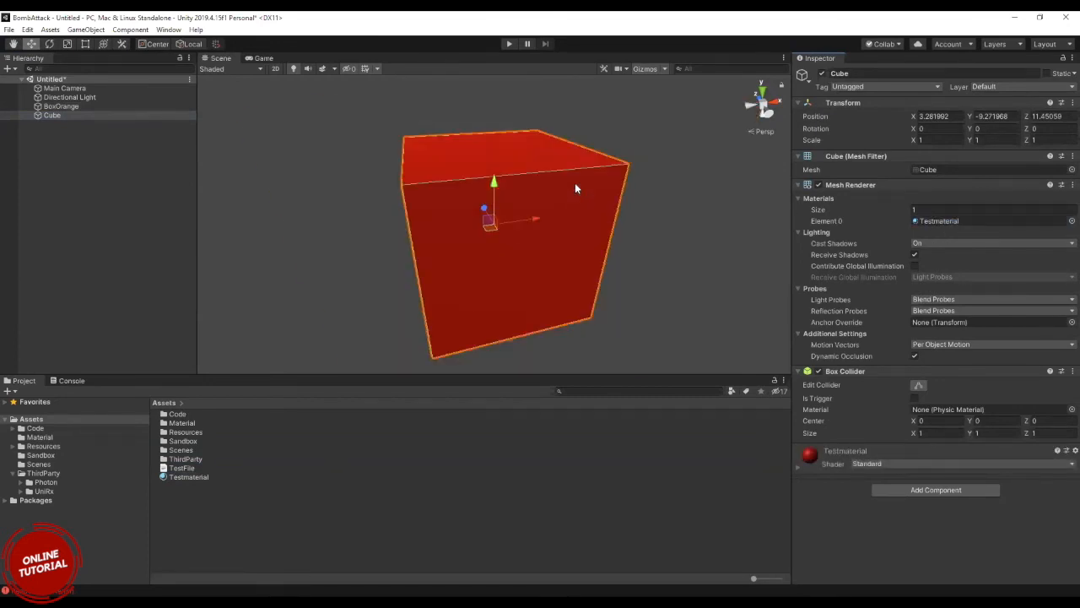
{"action": "scroll", "coordinate": [575, 183], "scroll_direction": "down", "scroll_amount": 2}
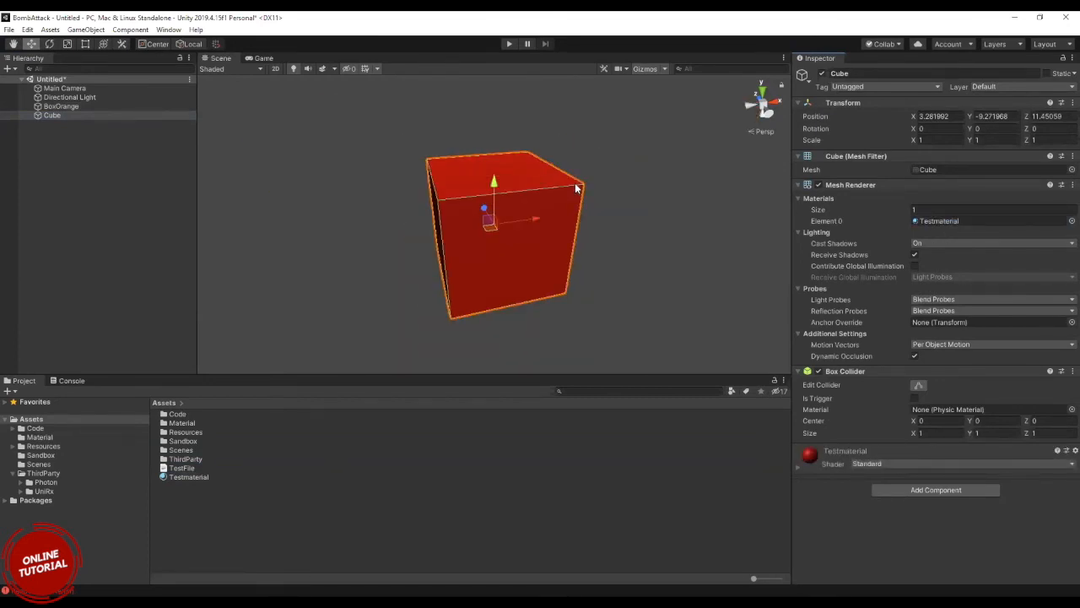
Expand Testmaterial's settings on the Cube and filter the project's assets by the Texture type.
{"action": "left_click", "coordinate": [799, 469]}
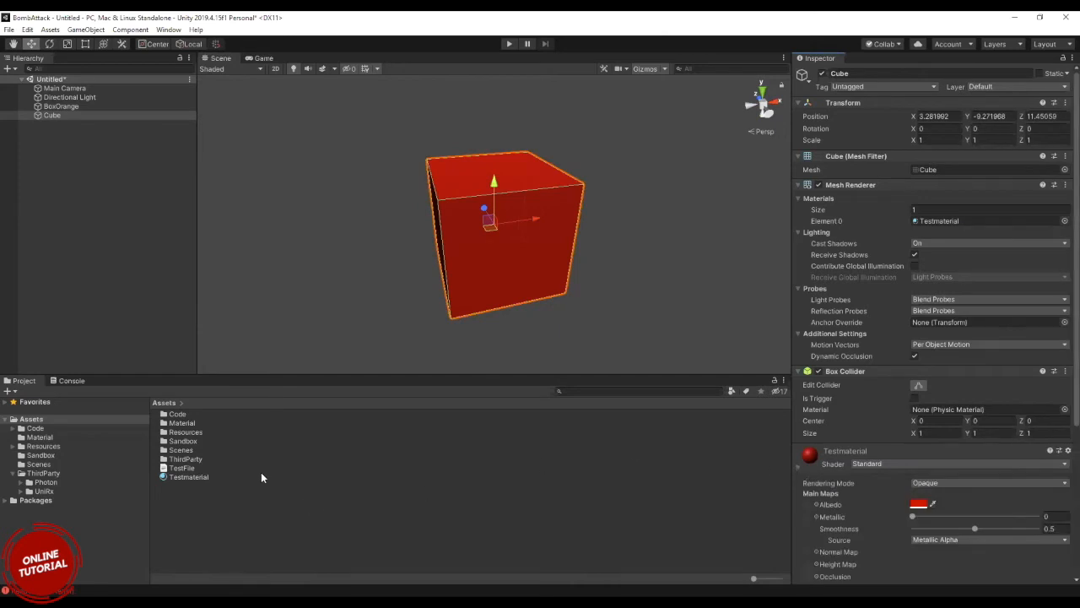
{"action": "left_click", "coordinate": [732, 391]}
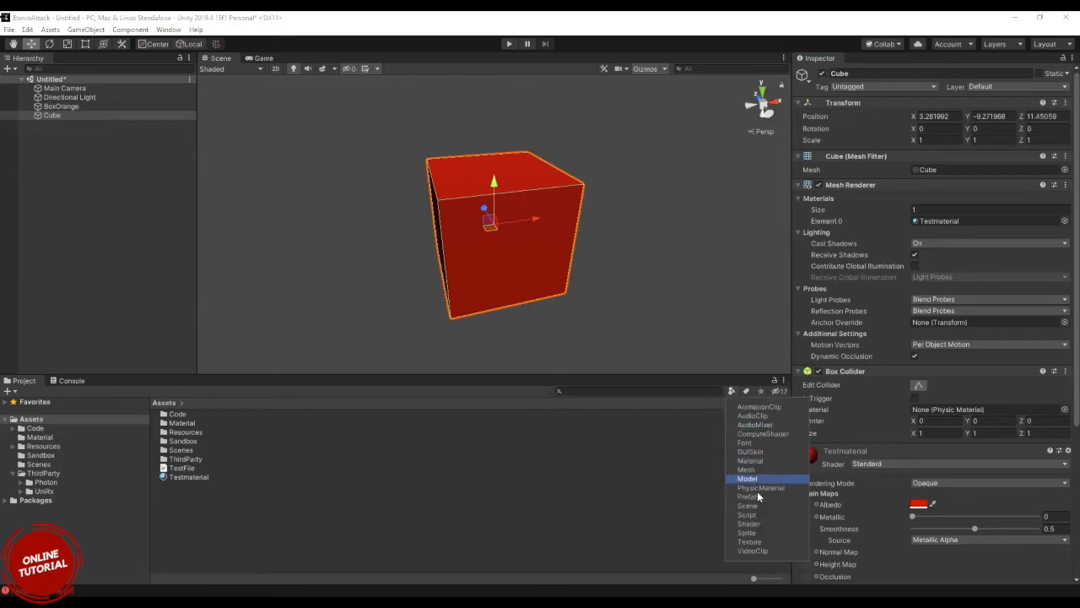
{"action": "left_click", "coordinate": [750, 542]}
{"action": "left_click", "coordinate": [757, 543]}
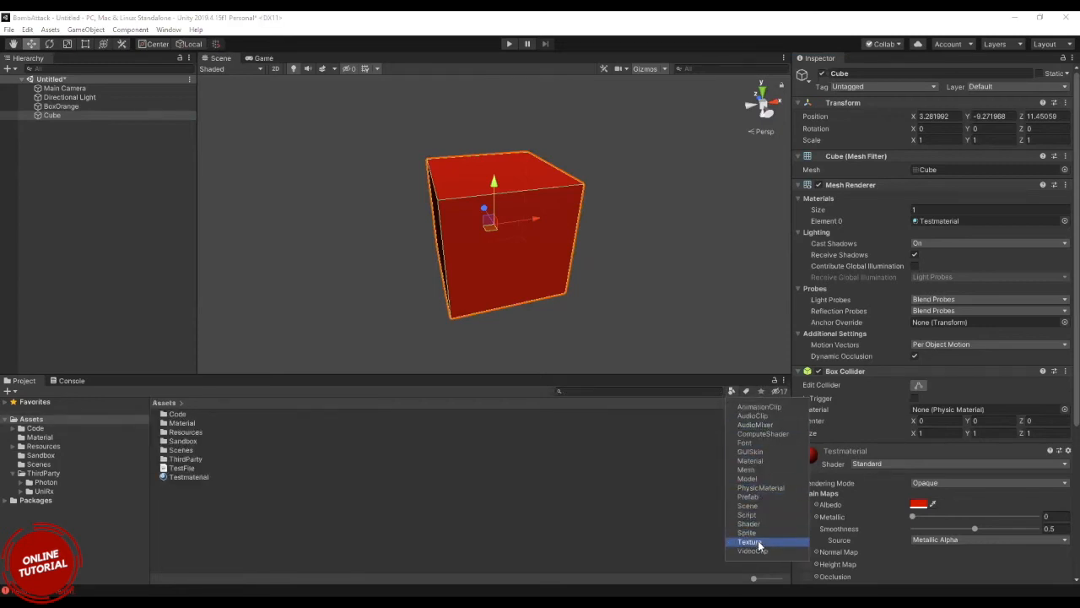
{"action": "left_click", "coordinate": [751, 543]}
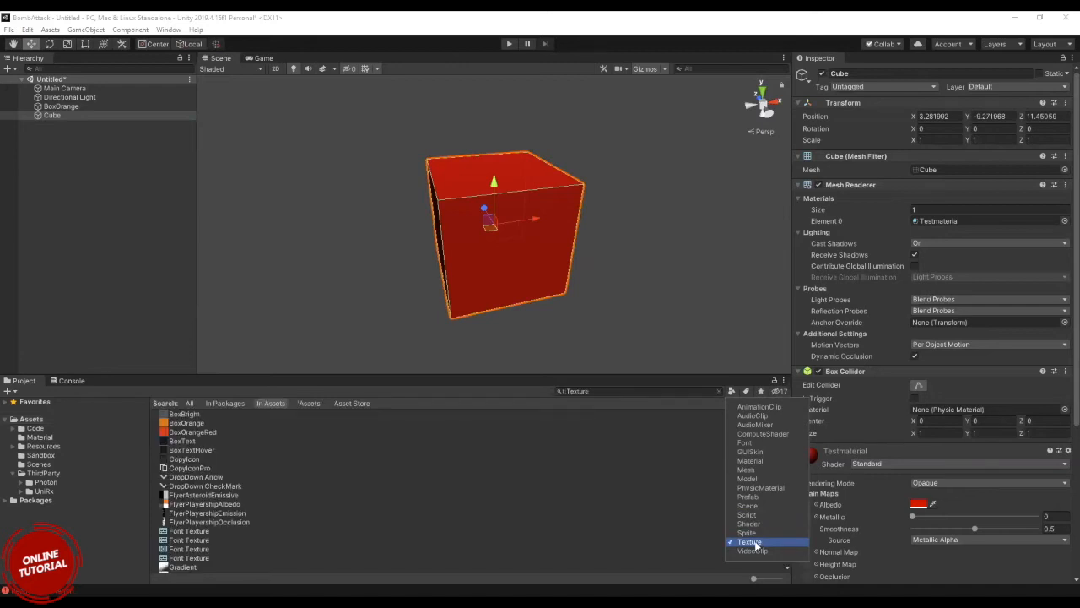
Assign the Gradient texture to Testmaterial's Albedo map and check the cube's surface up close.
{"action": "scroll", "coordinate": [304, 494], "scroll_direction": "down", "scroll_amount": 1}
{"action": "scroll", "coordinate": [304, 493], "scroll_direction": "down", "scroll_amount": 5}
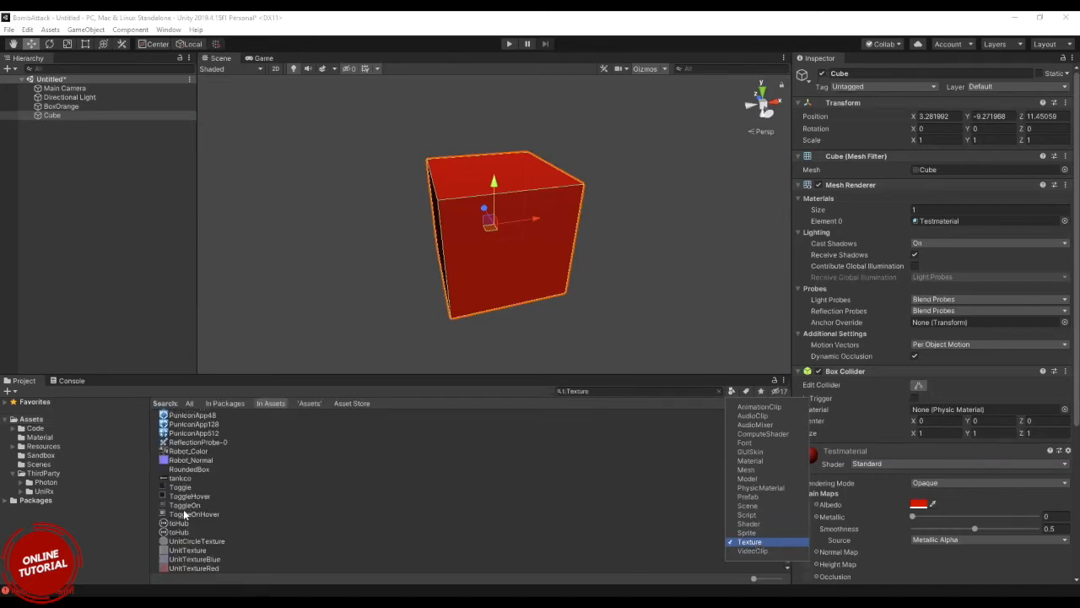
{"action": "left_click_drag", "start_coordinate": [195, 541], "coordinate": [929, 492]}
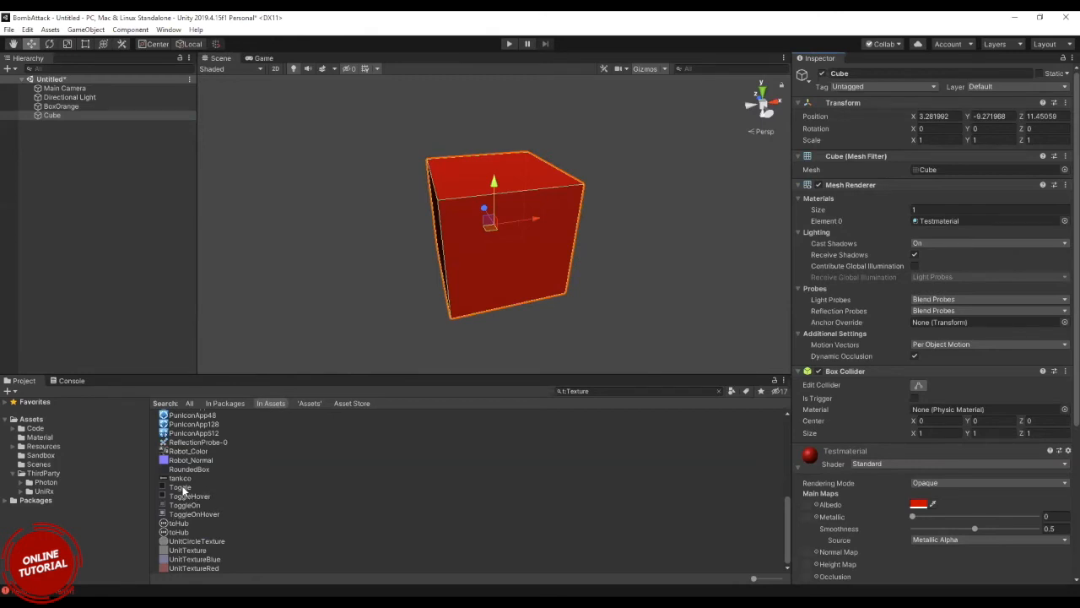
{"action": "scroll", "coordinate": [187, 533], "scroll_direction": "up", "scroll_amount": 5}
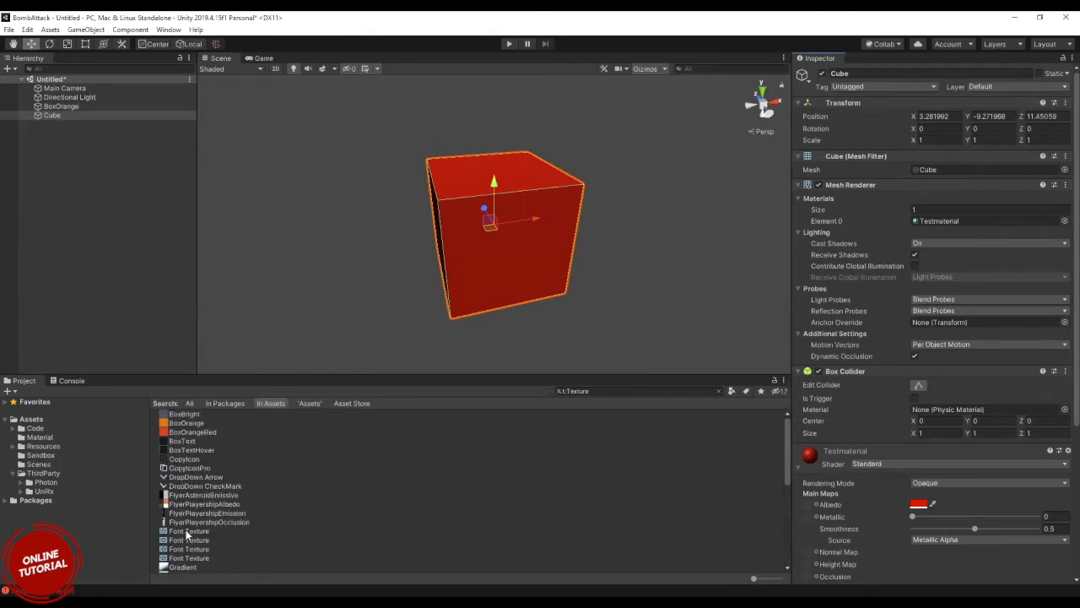
{"action": "scroll", "coordinate": [187, 534], "scroll_direction": "down", "scroll_amount": 1}
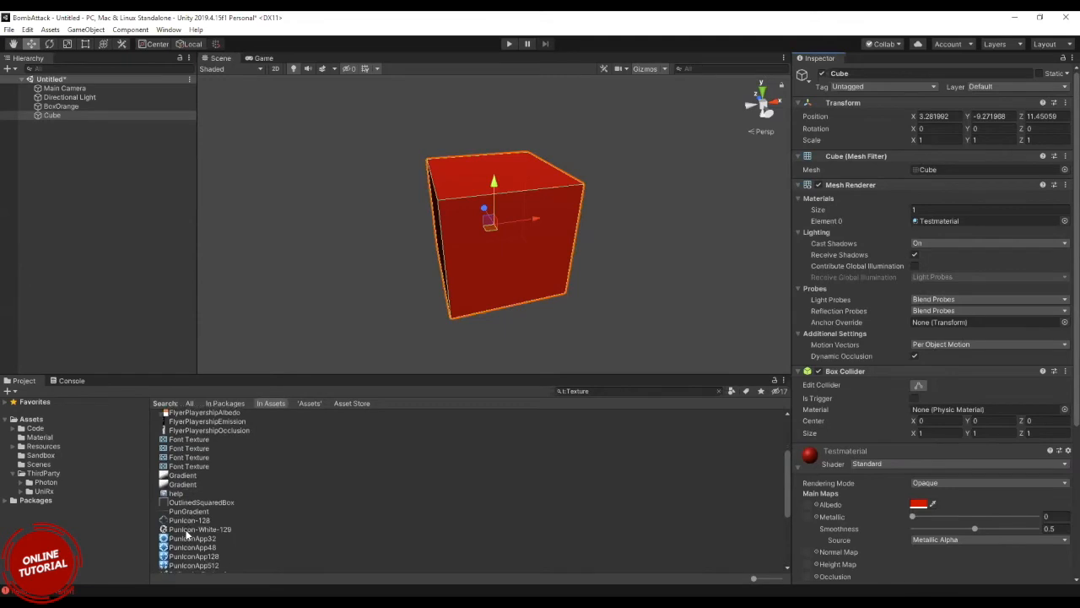
{"action": "left_click", "coordinate": [183, 476]}
{"action": "mouse_move", "coordinate": [633, 464]}
{"action": "left_mouse_down"}
{"action": "mouse_move", "coordinate": [891, 489]}
{"action": "mouse_move", "coordinate": [783, 491]}
{"action": "mouse_move", "coordinate": [807, 504]}
{"action": "left_mouse_up"}
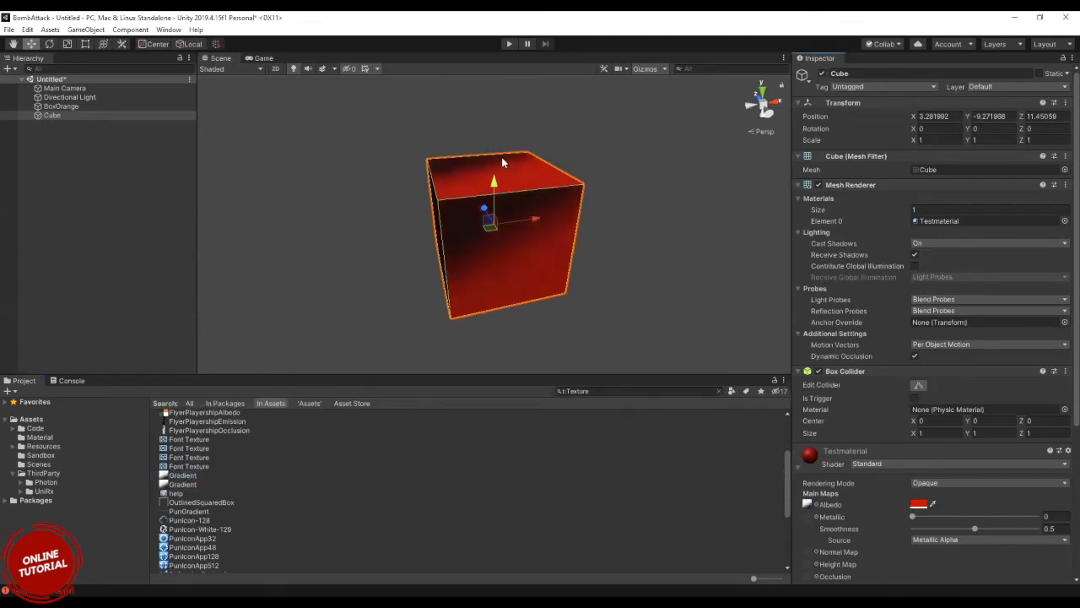
{"action": "scroll", "coordinate": [494, 163], "scroll_direction": "up", "scroll_amount": 5}
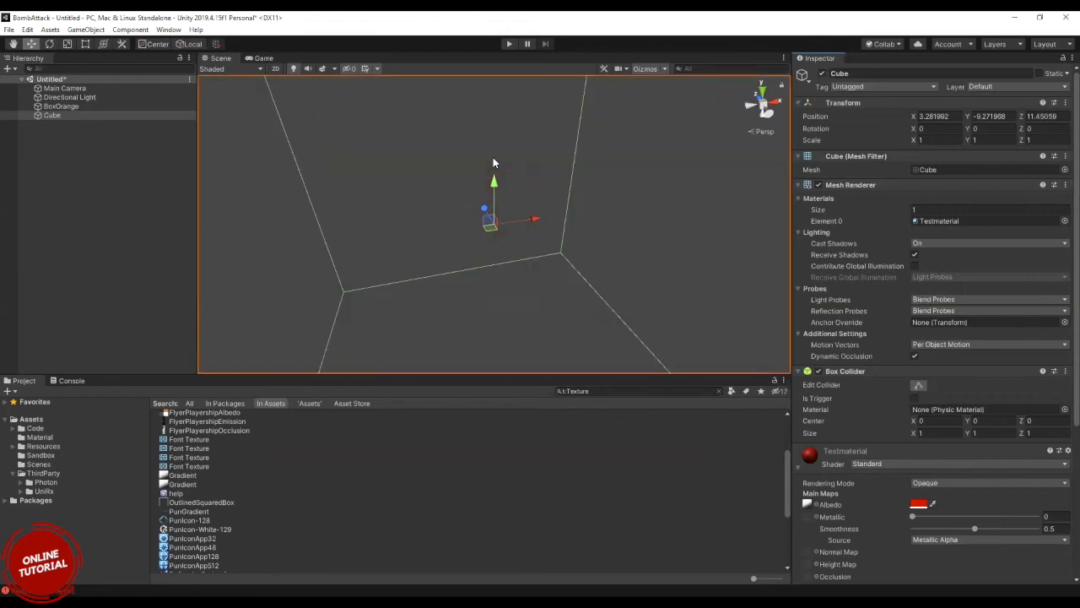
{"action": "scroll", "coordinate": [494, 163], "scroll_direction": "down", "scroll_amount": 3}
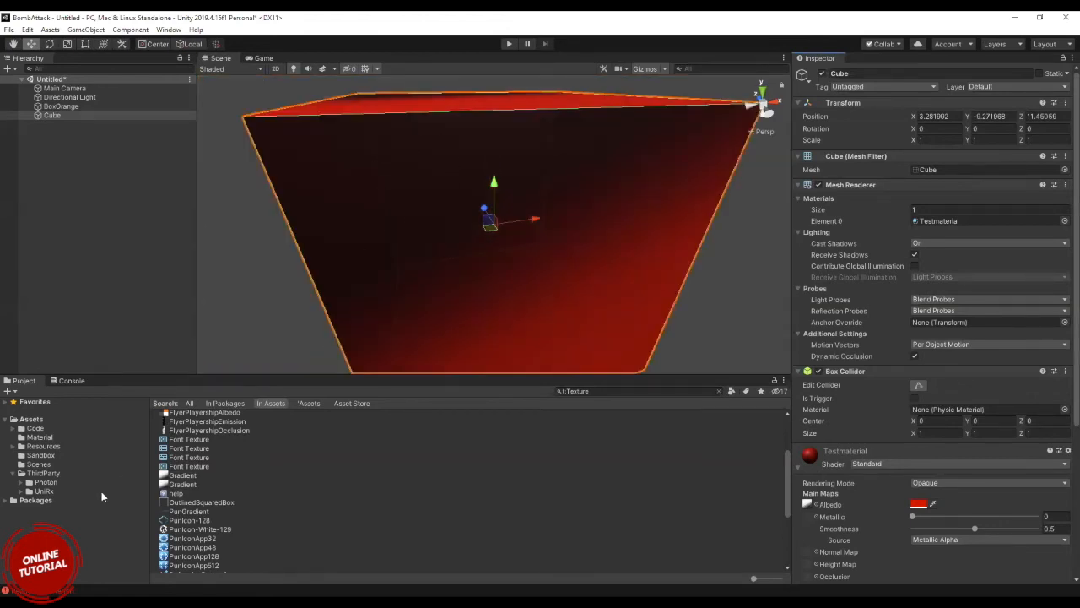
Bring the whole cube back into view, reselect it and clear the Texture filter from the asset list.
{"action": "left_click", "coordinate": [179, 483]}
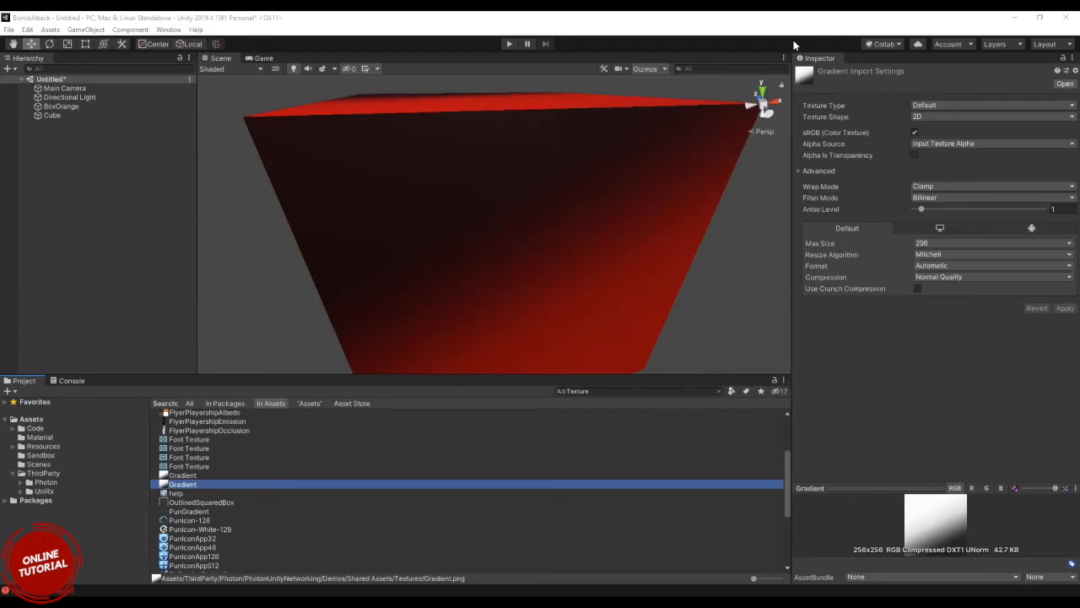
{"action": "scroll", "coordinate": [524, 133], "scroll_direction": "down", "scroll_amount": 5}
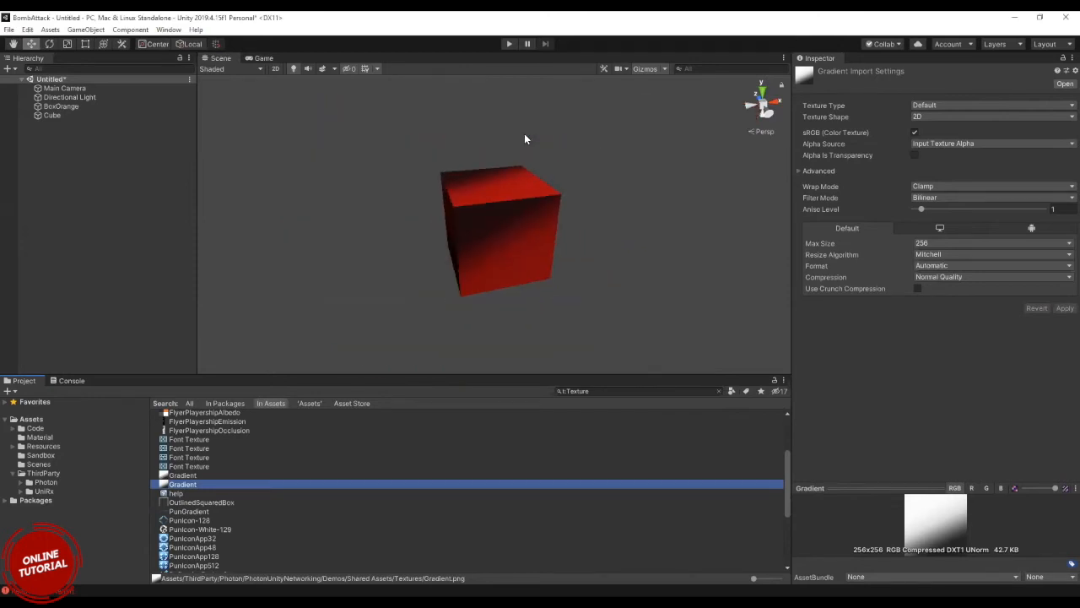
{"action": "left_click", "coordinate": [58, 116]}
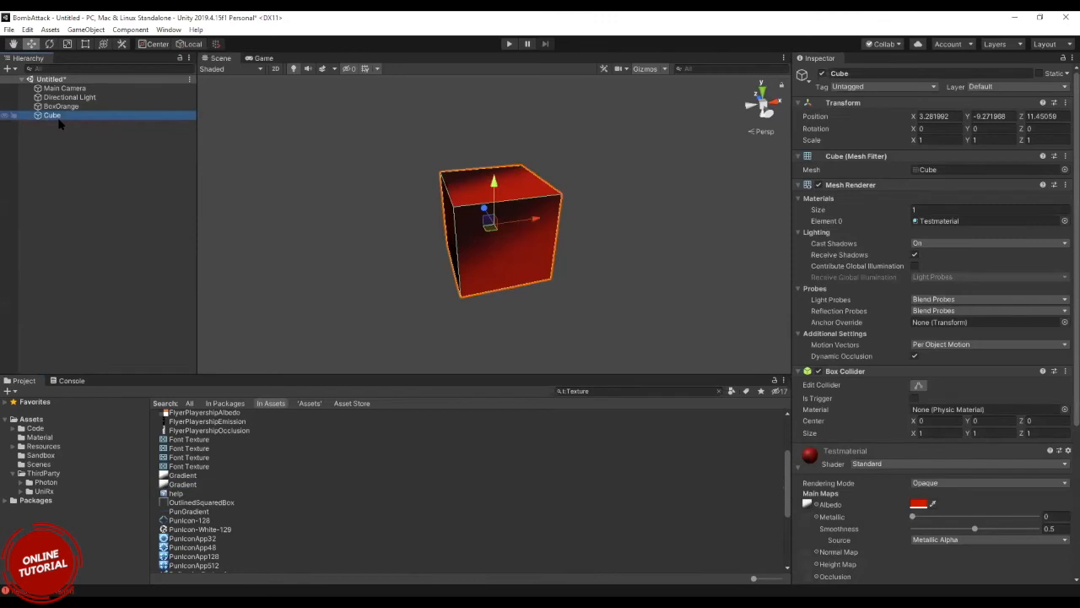
{"action": "left_click", "coordinate": [720, 392]}
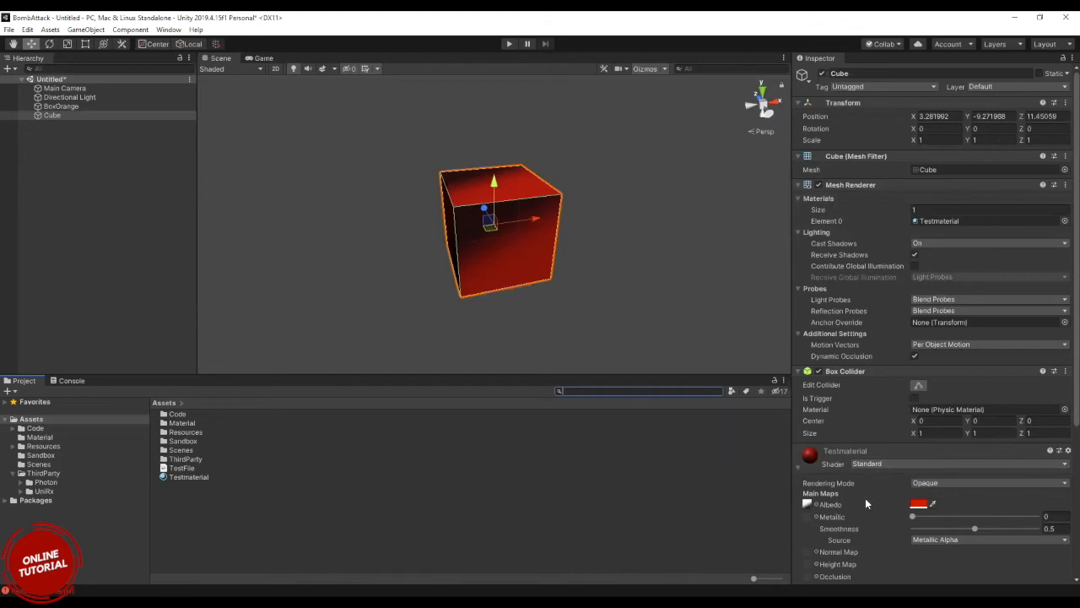
Locate Testmaterial's Albedo texture in the project and replace it with BoxOrange.
{"action": "left_click", "coordinate": [808, 504]}
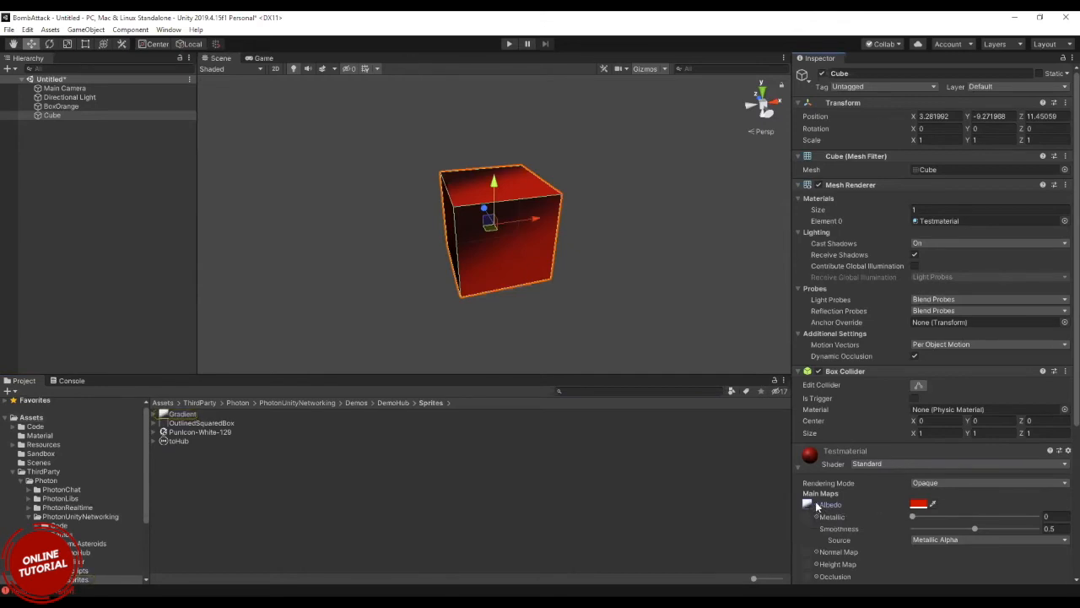
{"action": "left_click", "coordinate": [810, 504]}
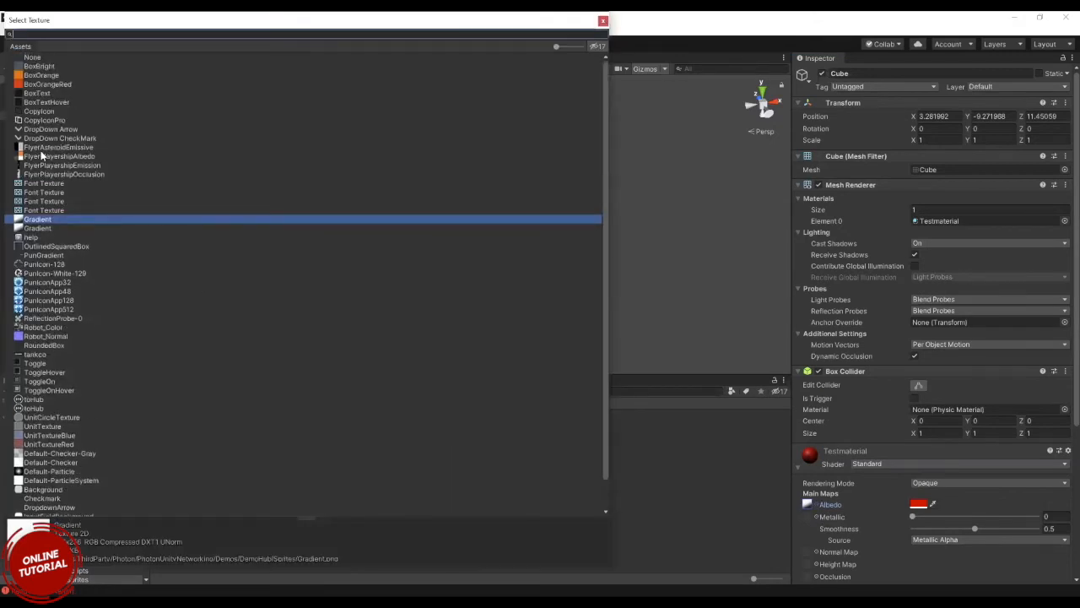
{"action": "left_click", "coordinate": [42, 76]}
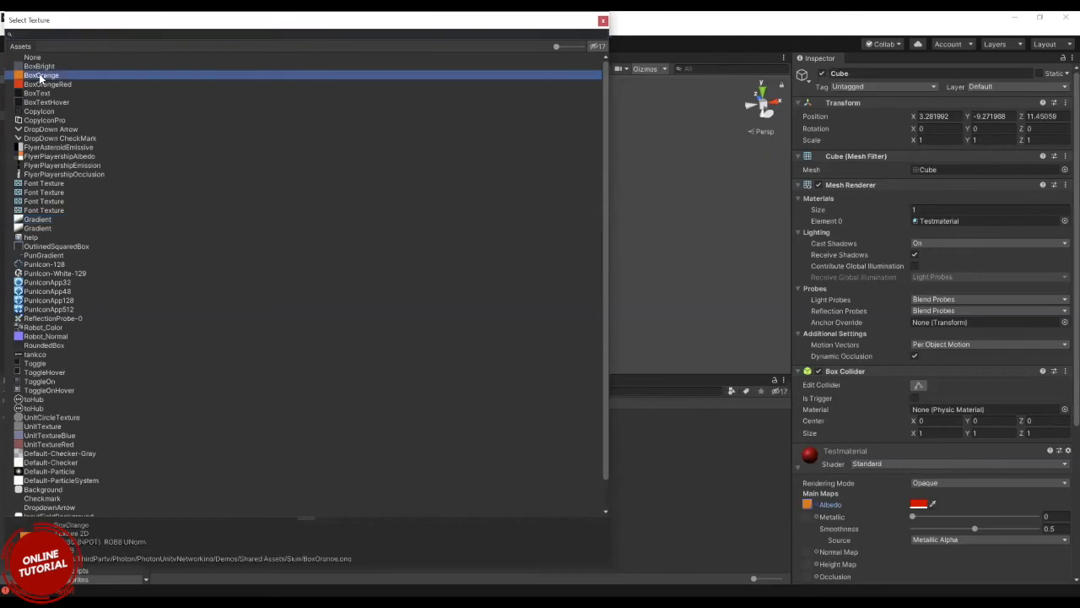
{"action": "double_click", "coordinate": [42, 77]}
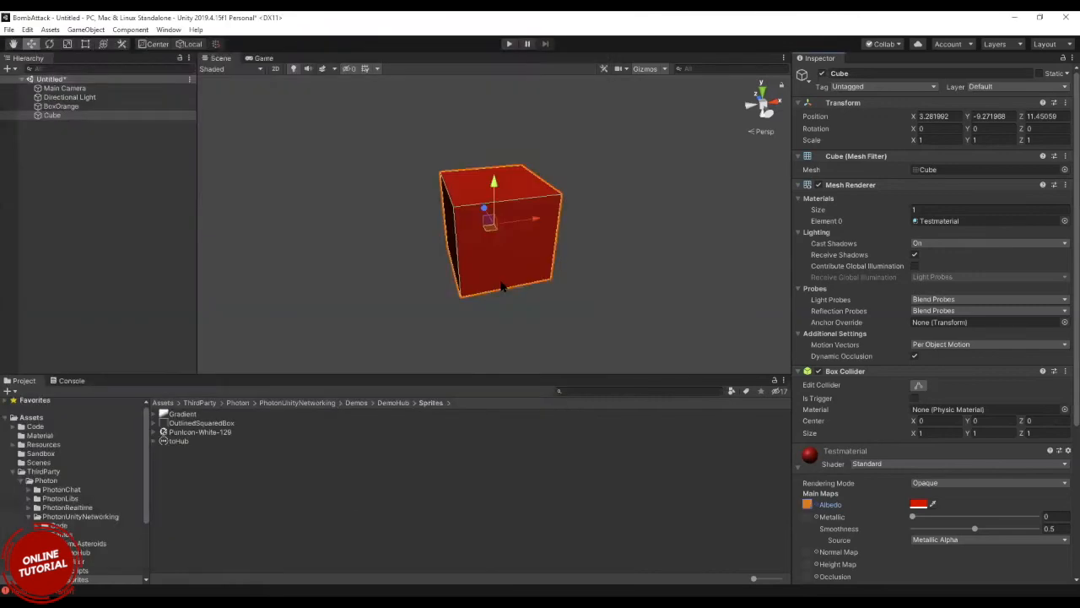
Set Testmaterial's Albedo texture to Robot_Normal.
{"action": "left_click", "coordinate": [815, 503]}
{"action": "scroll", "coordinate": [79, 438], "scroll_direction": "down", "scroll_amount": 1}
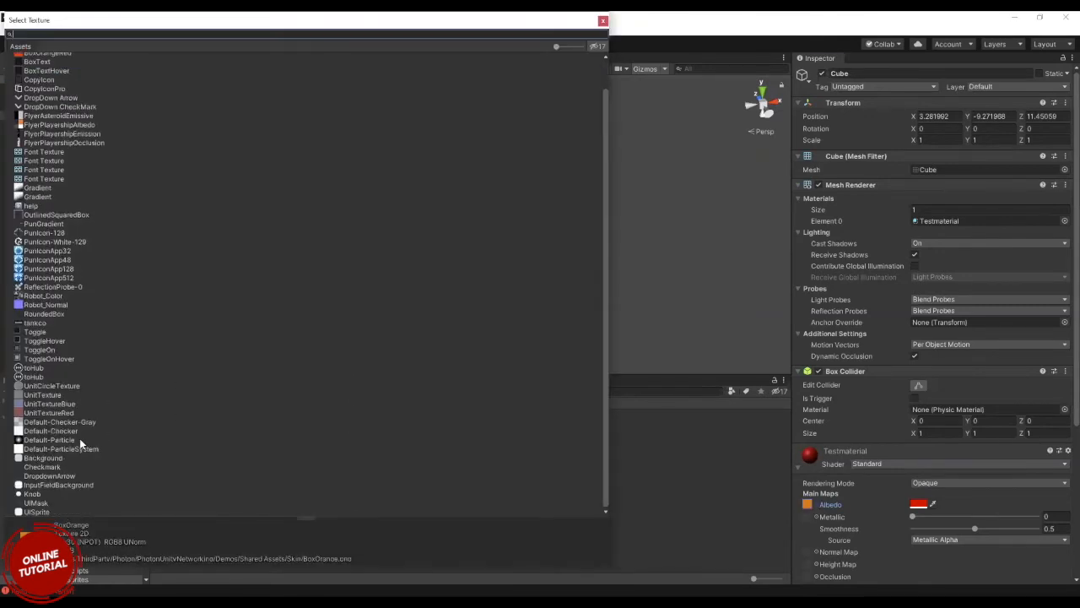
{"action": "left_click", "coordinate": [37, 306]}
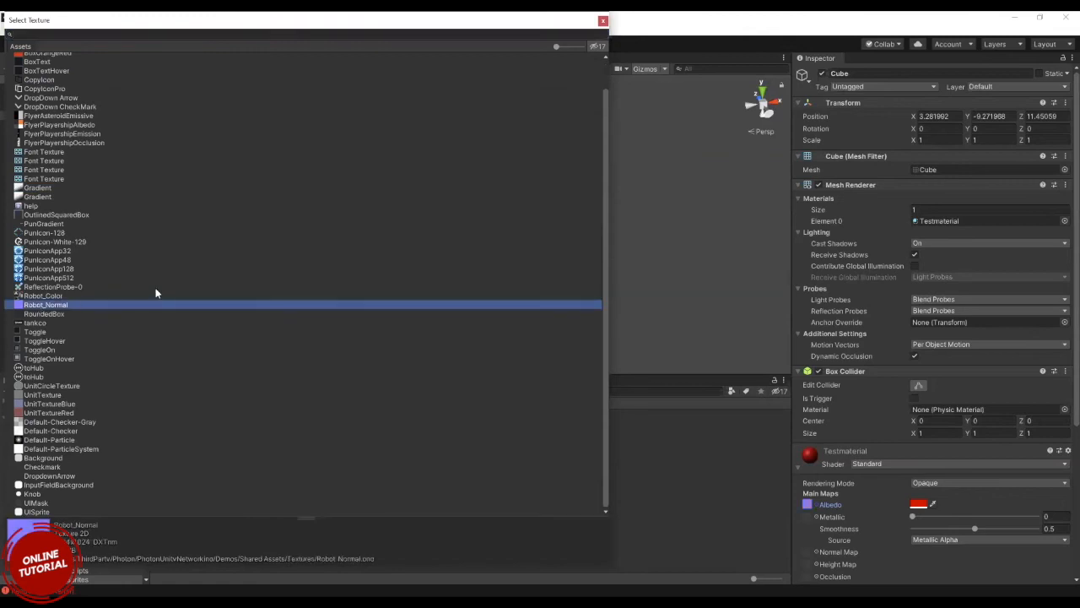
{"action": "double_click", "coordinate": [75, 302]}
Delete the Cube from the scene.
{"action": "left_click", "coordinate": [64, 105]}
{"action": "left_click", "coordinate": [55, 114]}
{"action": "key", "text": "Delete"}
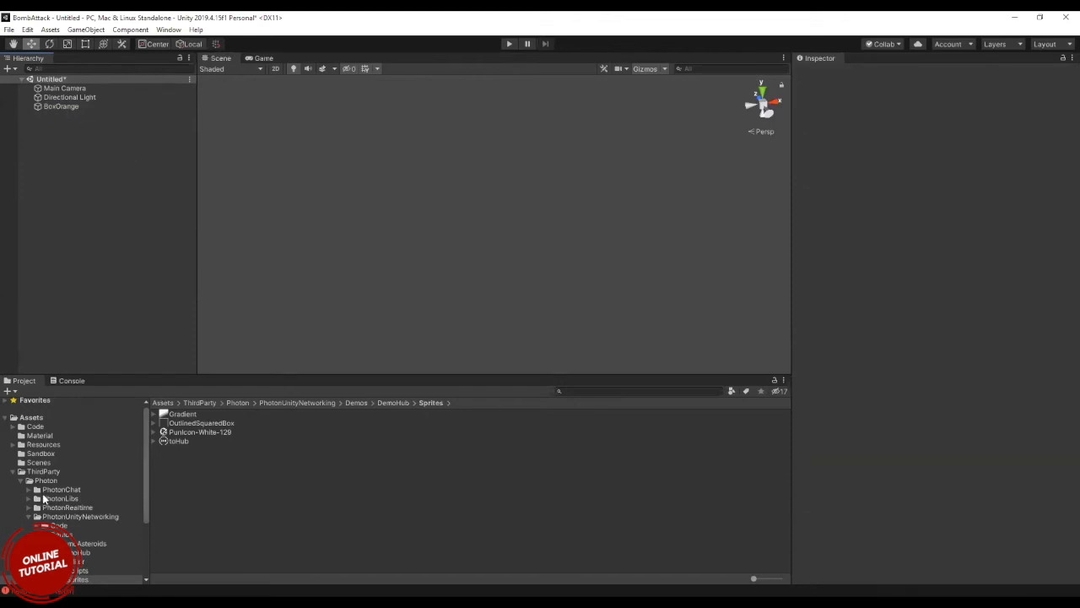
Collapse the Photon and ThirdParty folders and expand Packages to look through its installed packages.
{"action": "left_click", "coordinate": [24, 513]}
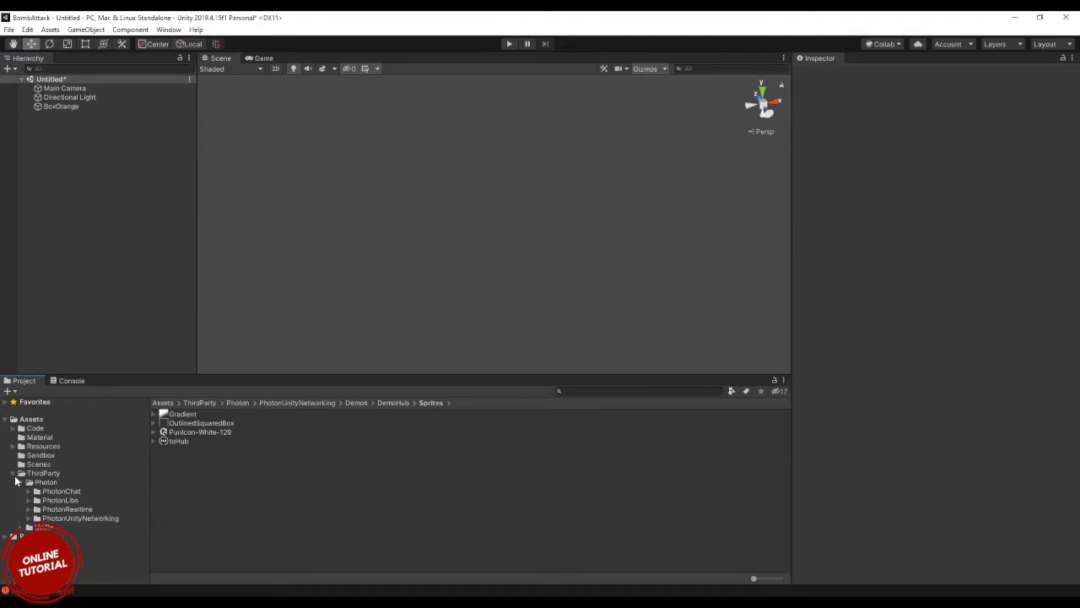
{"action": "left_click", "coordinate": [13, 474]}
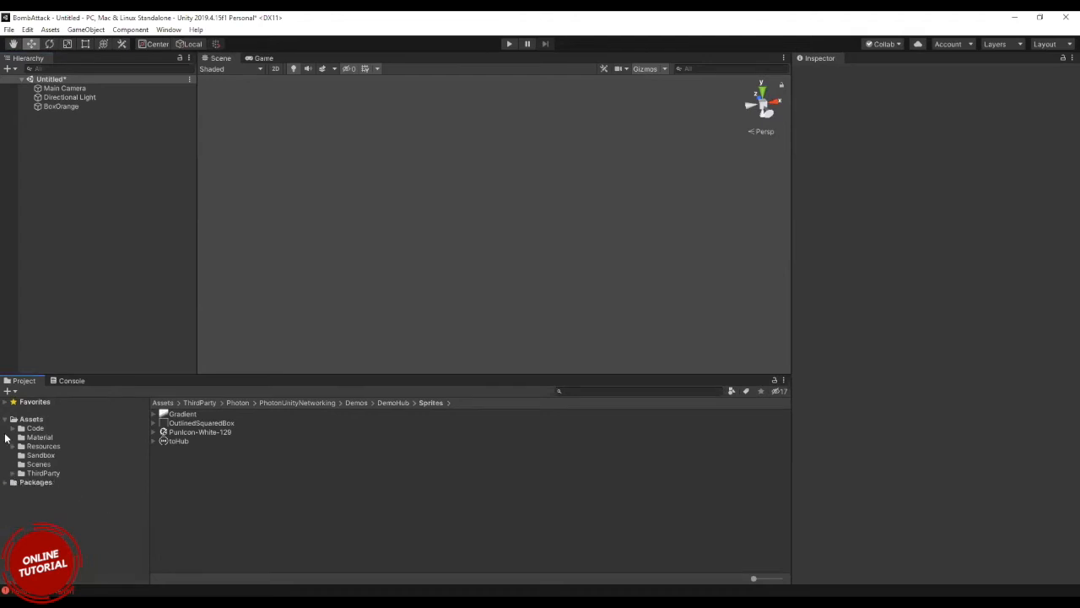
{"action": "left_click", "coordinate": [7, 482]}
{"action": "scroll", "coordinate": [43, 506], "scroll_direction": "down", "scroll_amount": 3}
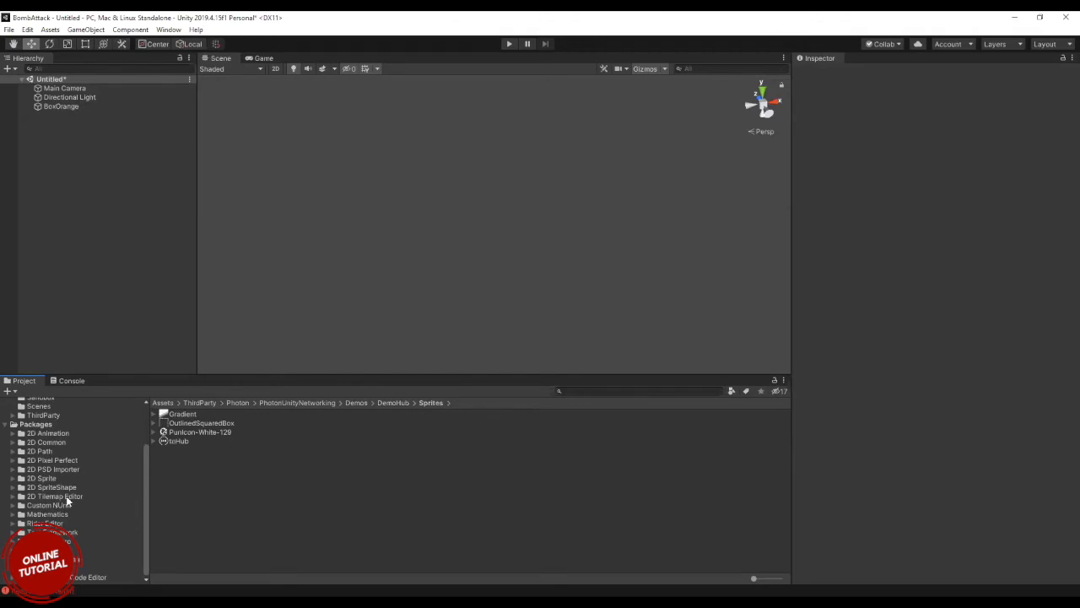
Create a C# script named Testing in the root Assets folder and open it.
{"action": "left_click", "coordinate": [161, 403]}
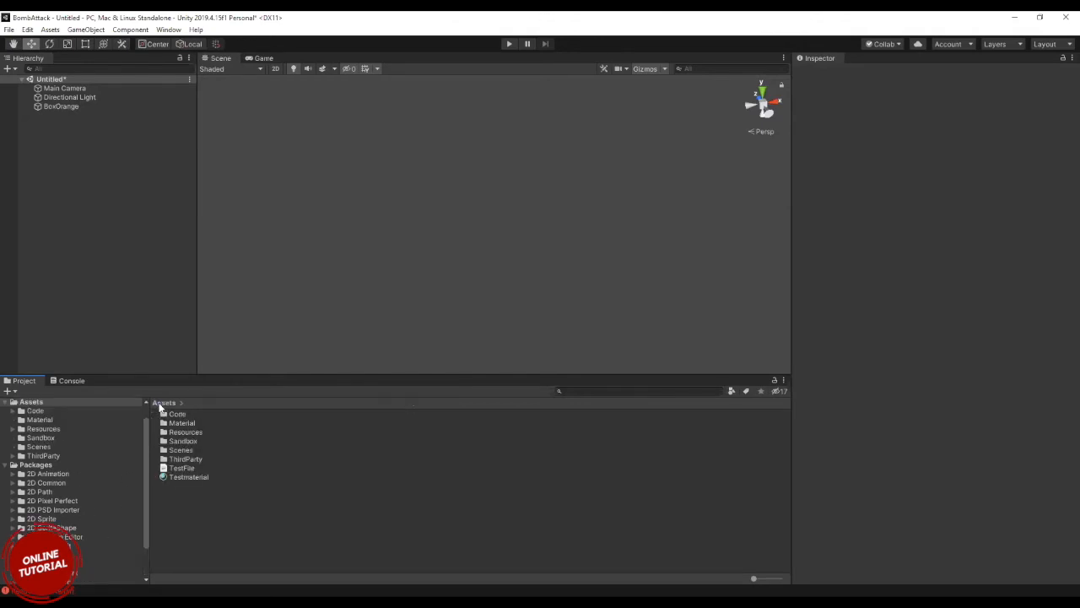
{"action": "right_click", "coordinate": [194, 533]}
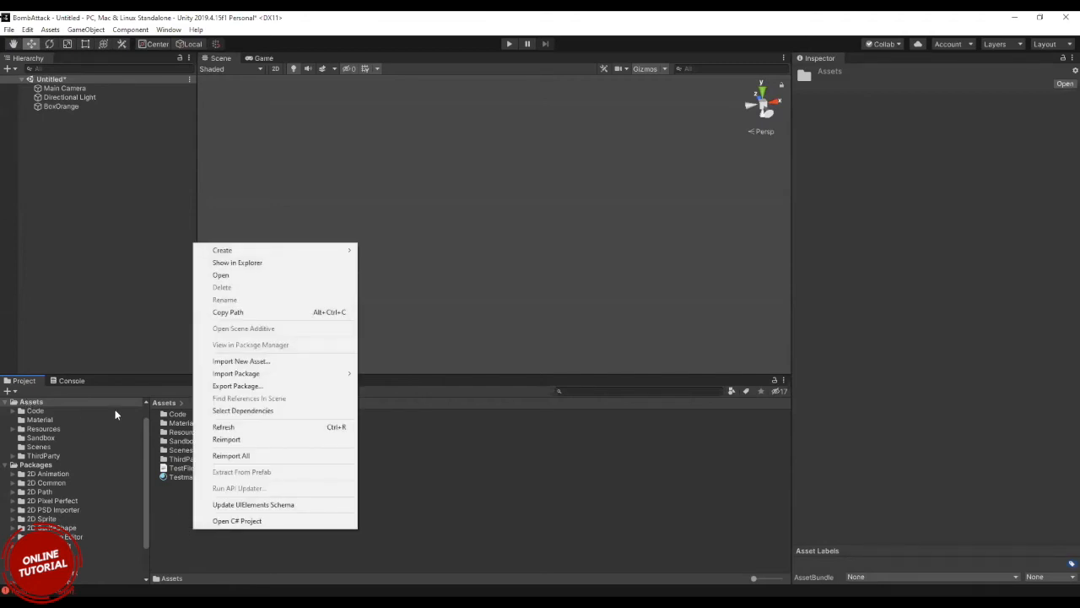
{"action": "mouse_move", "coordinate": [301, 250]}
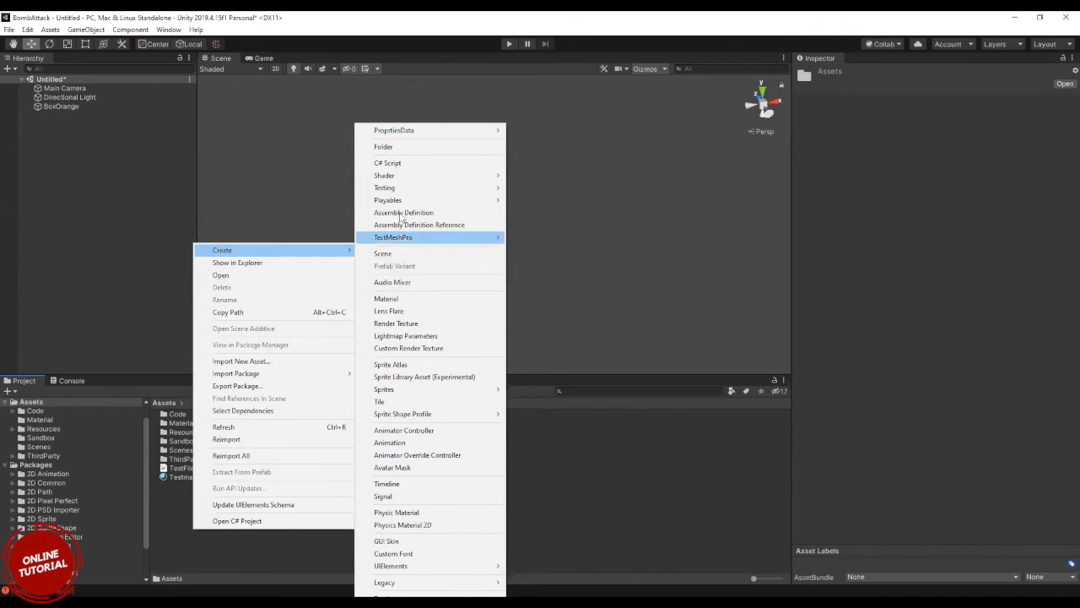
{"action": "mouse_move", "coordinate": [400, 133]}
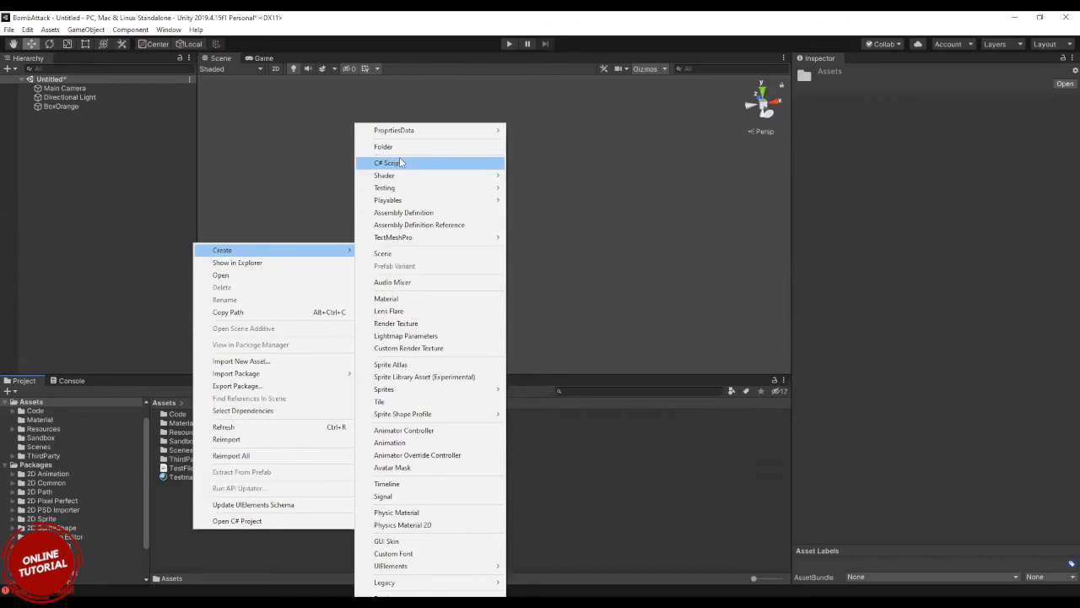
{"action": "left_click", "coordinate": [401, 163]}
{"action": "key", "text": "BackSpace"}
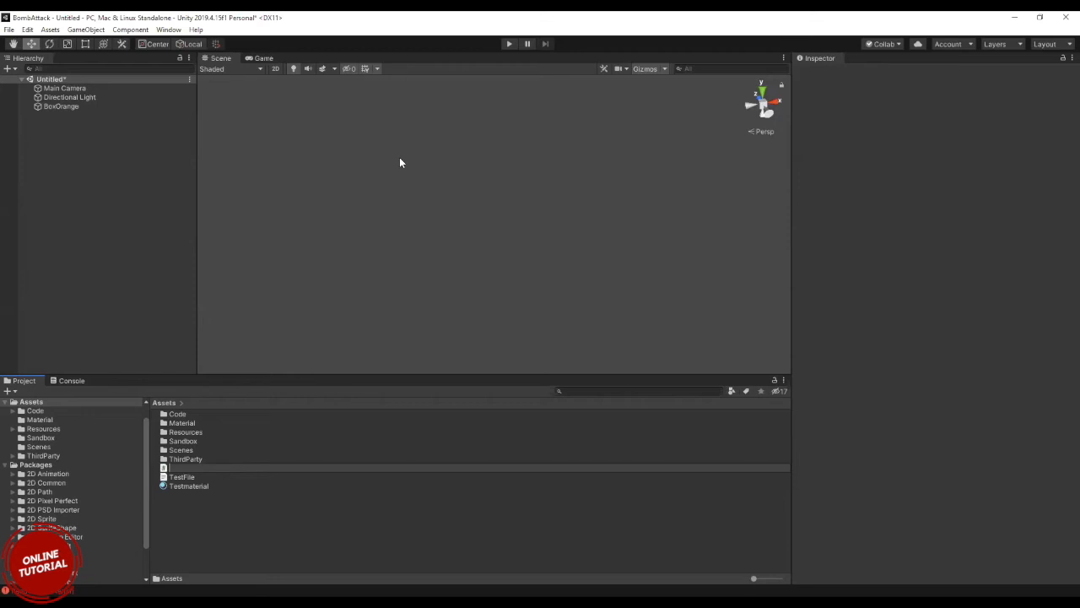
{"action": "type", "text": "Testing"}
{"action": "key", "text": "Return"}
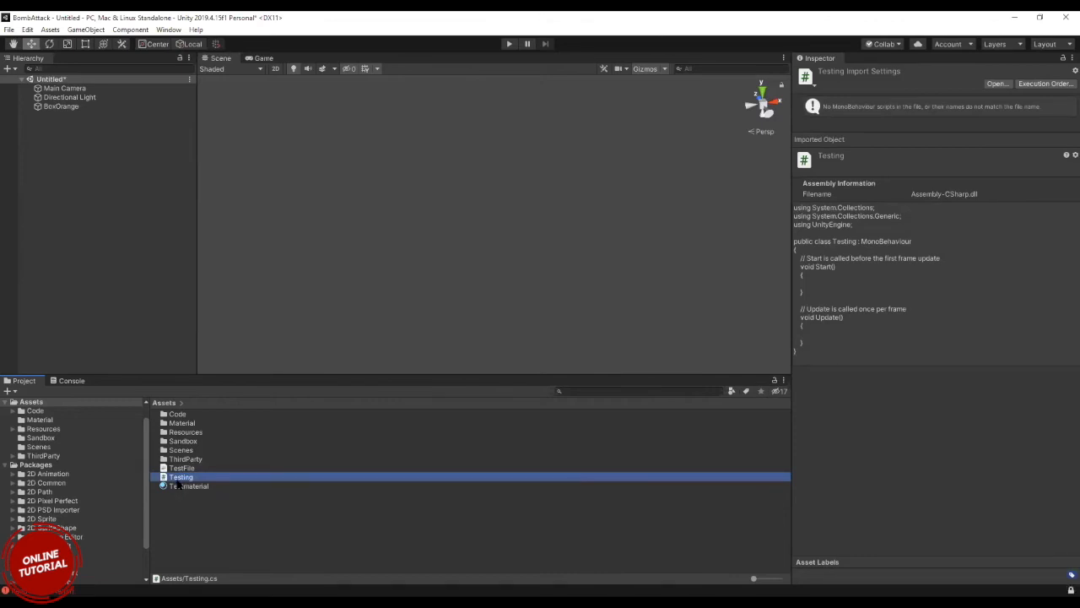
{"action": "double_click", "coordinate": [177, 478]}
Review the asset types that can be created in the Assets folder, including the shader types.
{"action": "left_click", "coordinate": [172, 513]}
{"action": "right_click", "coordinate": [172, 512]}
{"action": "mouse_move", "coordinate": [278, 236]}
{"action": "mouse_move", "coordinate": [390, 178]}
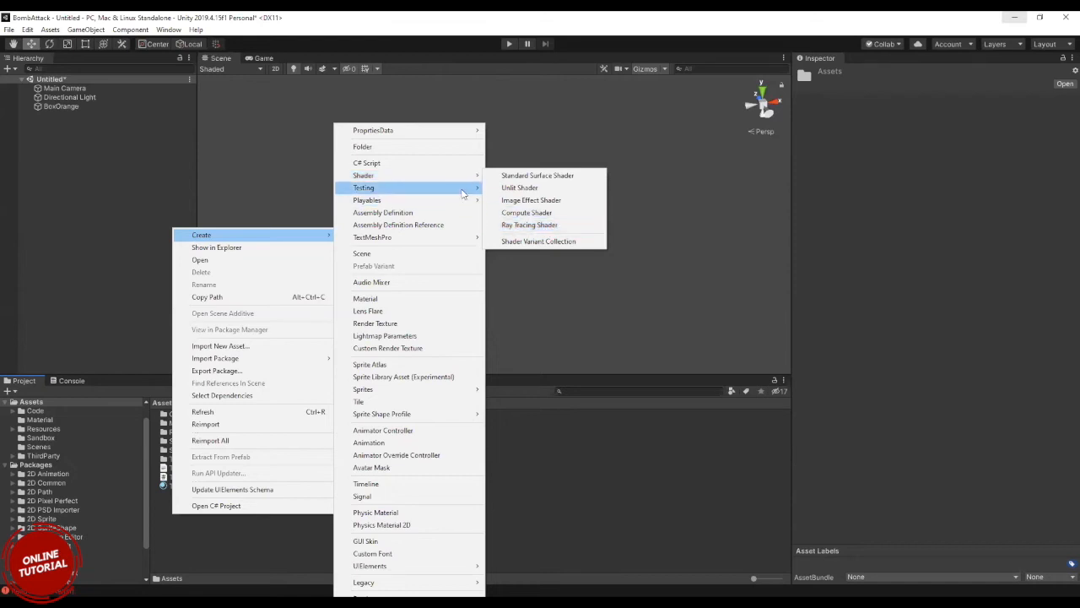
{"action": "mouse_move", "coordinate": [462, 194]}
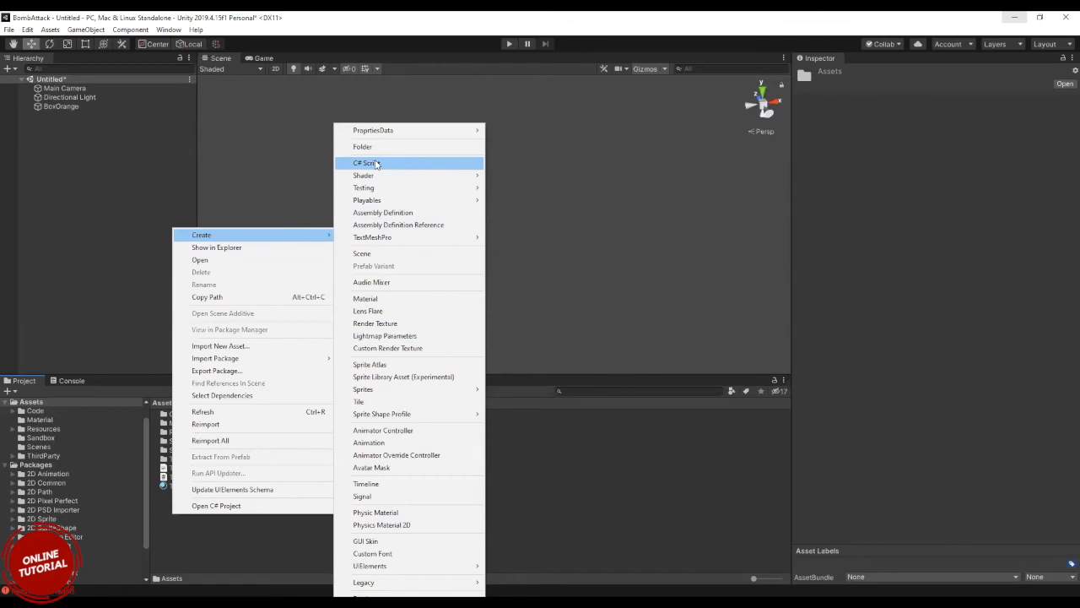
{"action": "left_click", "coordinate": [38, 470]}
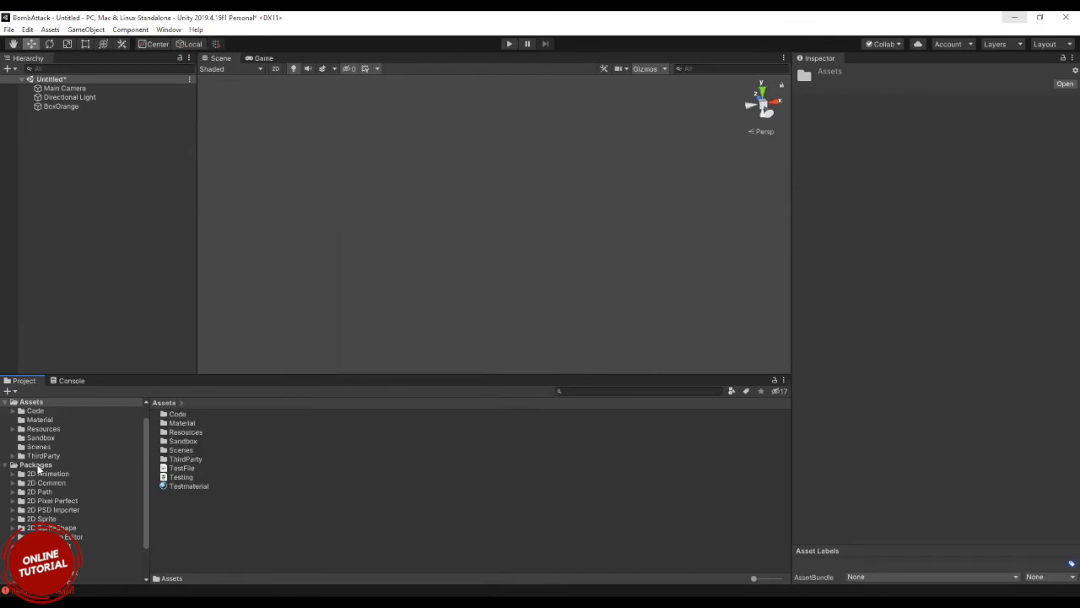
Show the contents of the Packages folder and view the actions available for the Test Framework package.
{"action": "left_click", "coordinate": [35, 465]}
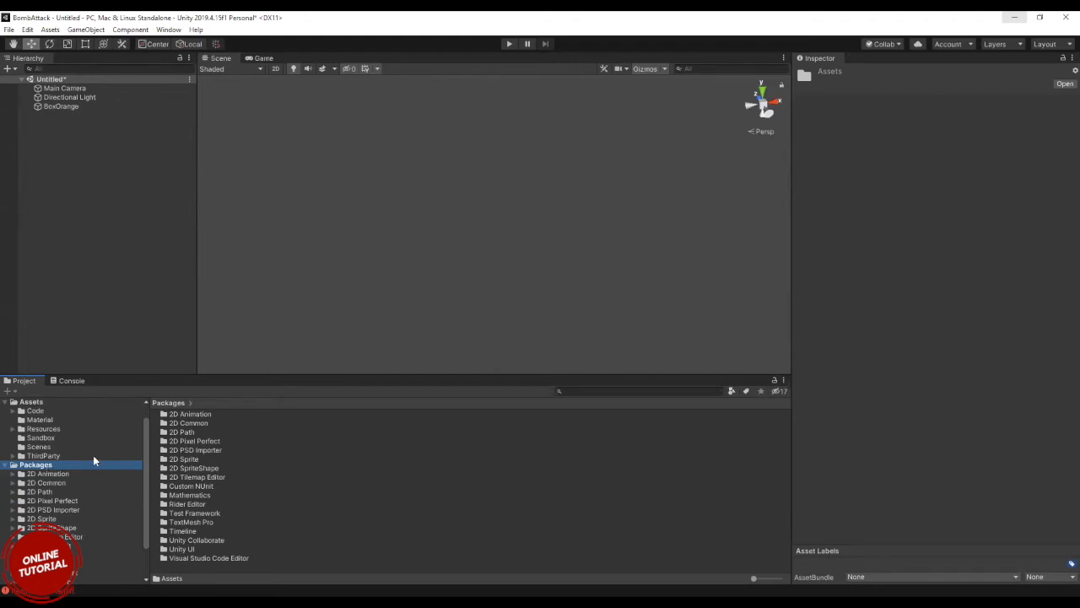
{"action": "right_click", "coordinate": [367, 513]}
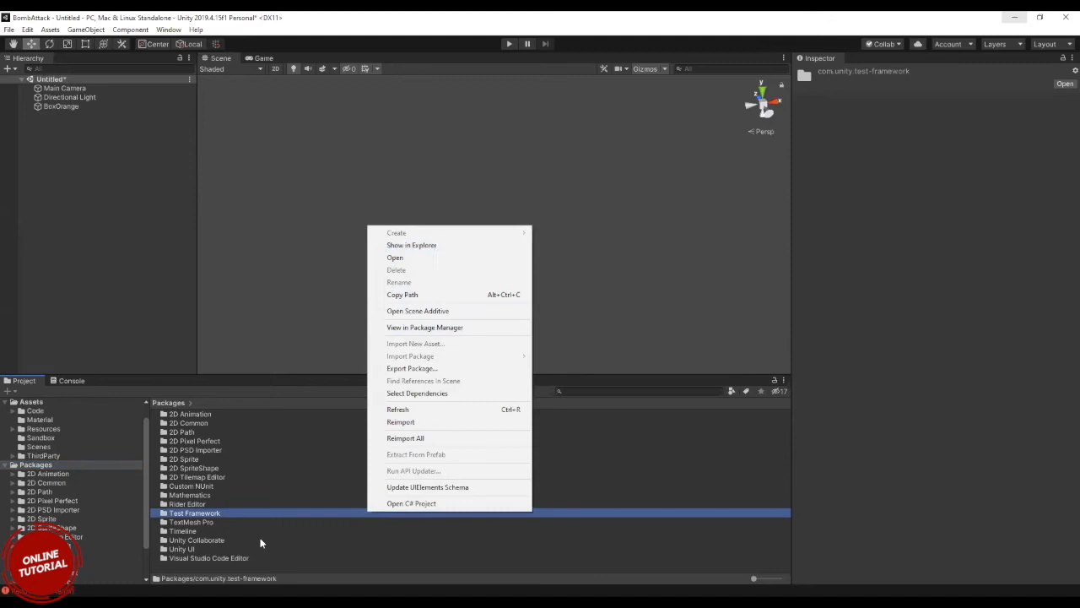
View the actions available for the Packages folder itself.
{"action": "left_click", "coordinate": [217, 568]}
{"action": "right_click", "coordinate": [217, 567]}
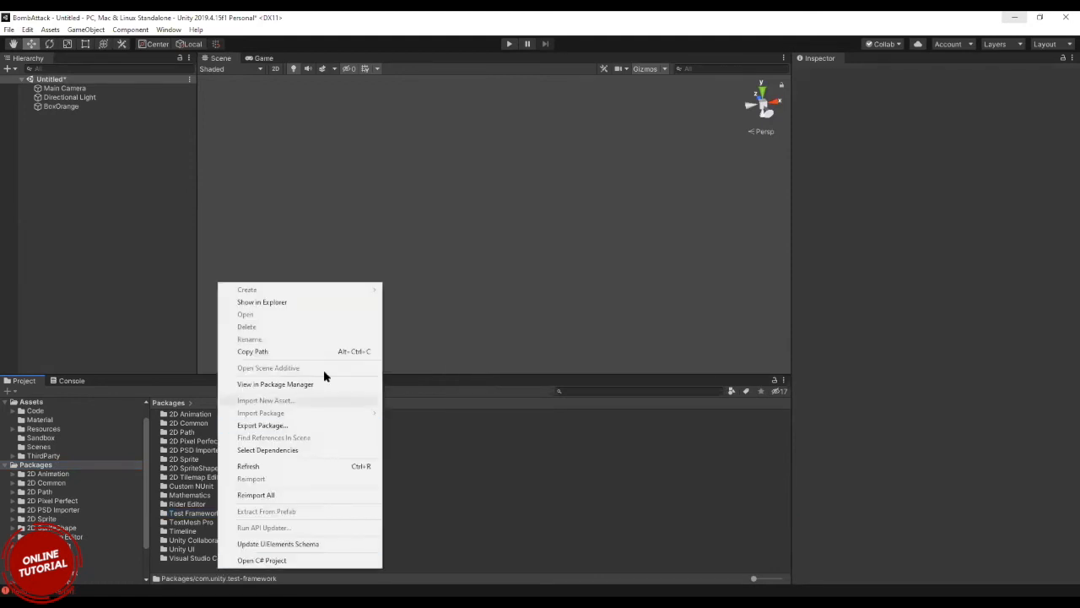
{"action": "left_click", "coordinate": [172, 408]}
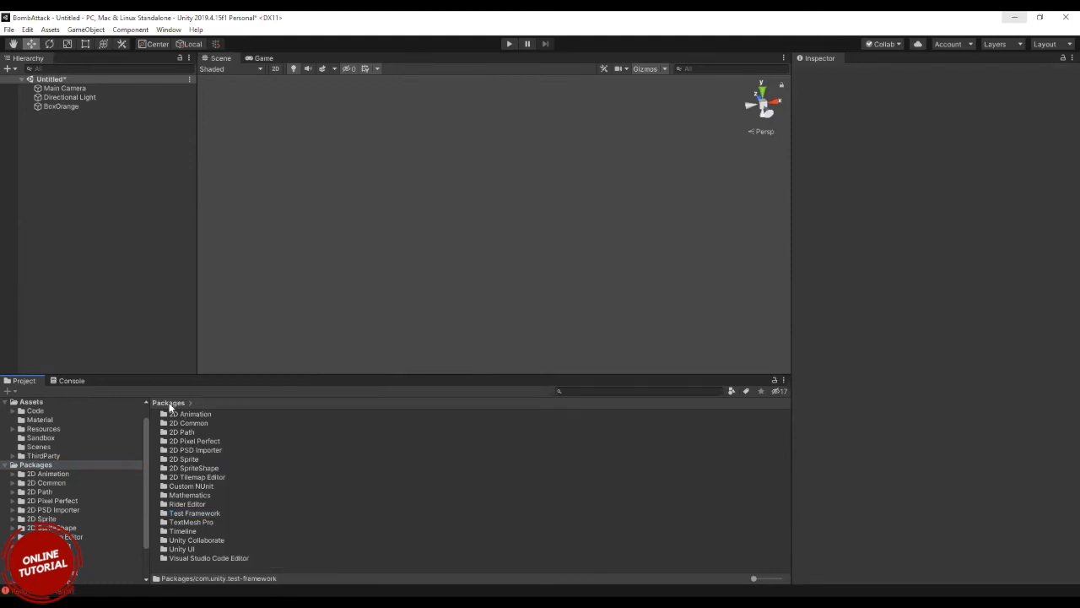
Create a scene named UI in the root Assets folder and open it, discarding the changes to the untitled scene.
{"action": "left_click", "coordinate": [31, 403]}
{"action": "right_click", "coordinate": [163, 510]}
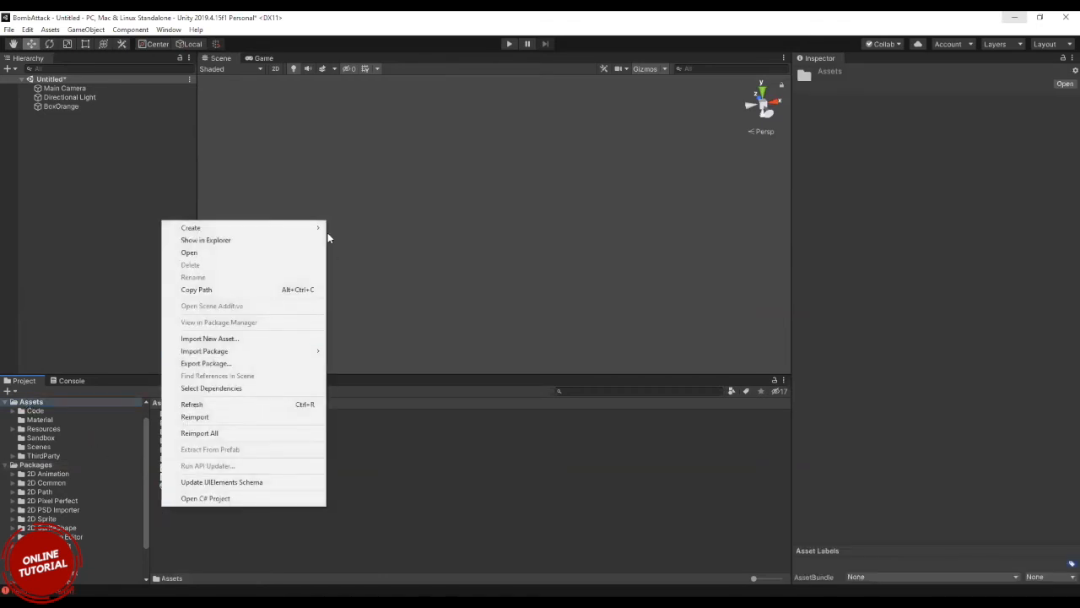
{"action": "mouse_move", "coordinate": [313, 228]}
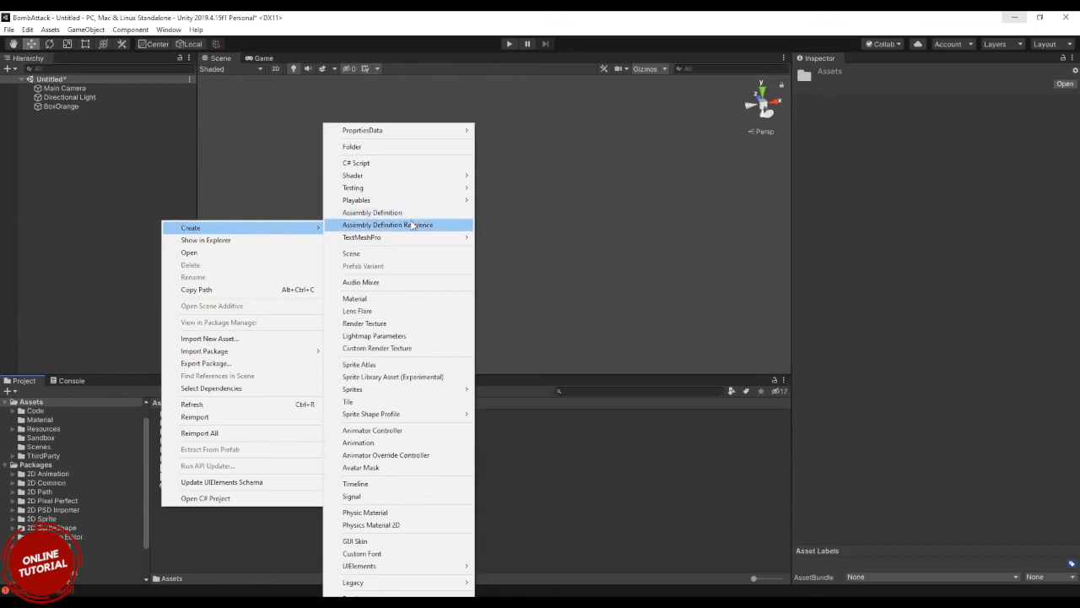
{"action": "mouse_move", "coordinate": [416, 240]}
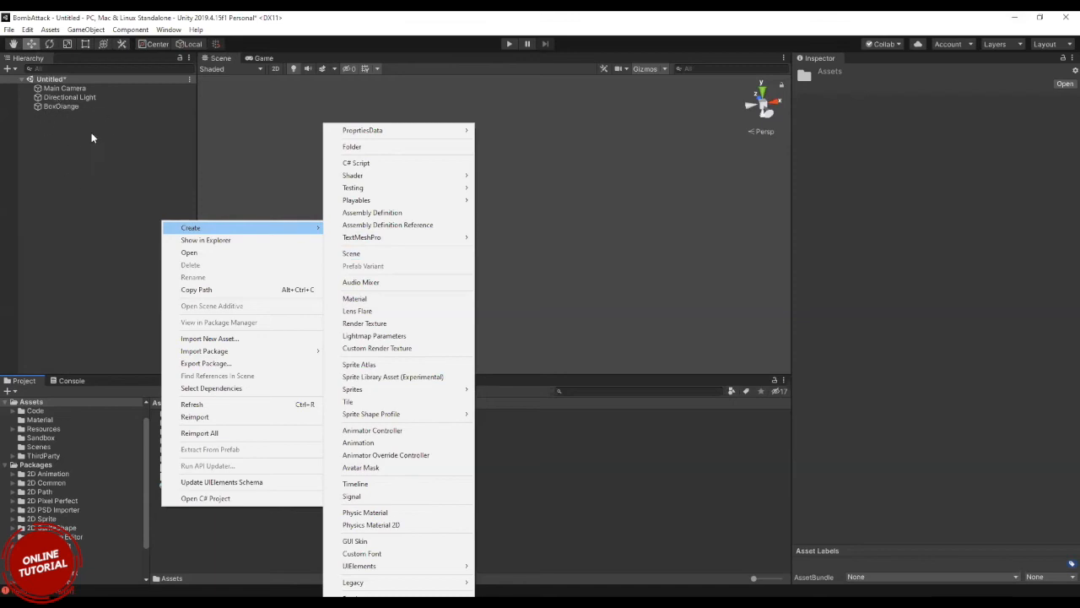
{"action": "left_click", "coordinate": [421, 255]}
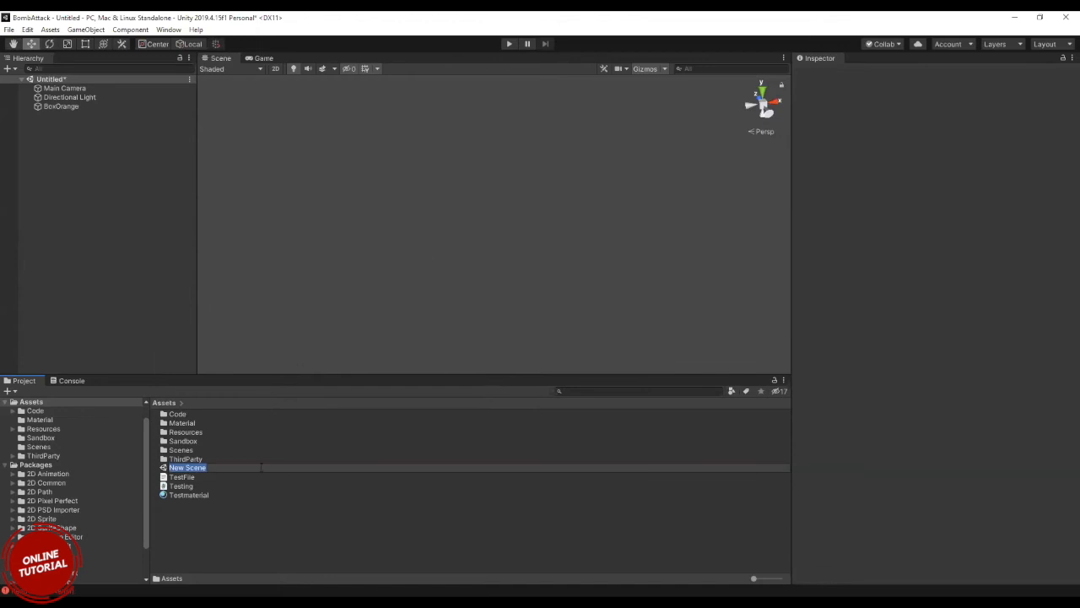
{"action": "double_click", "coordinate": [173, 495]}
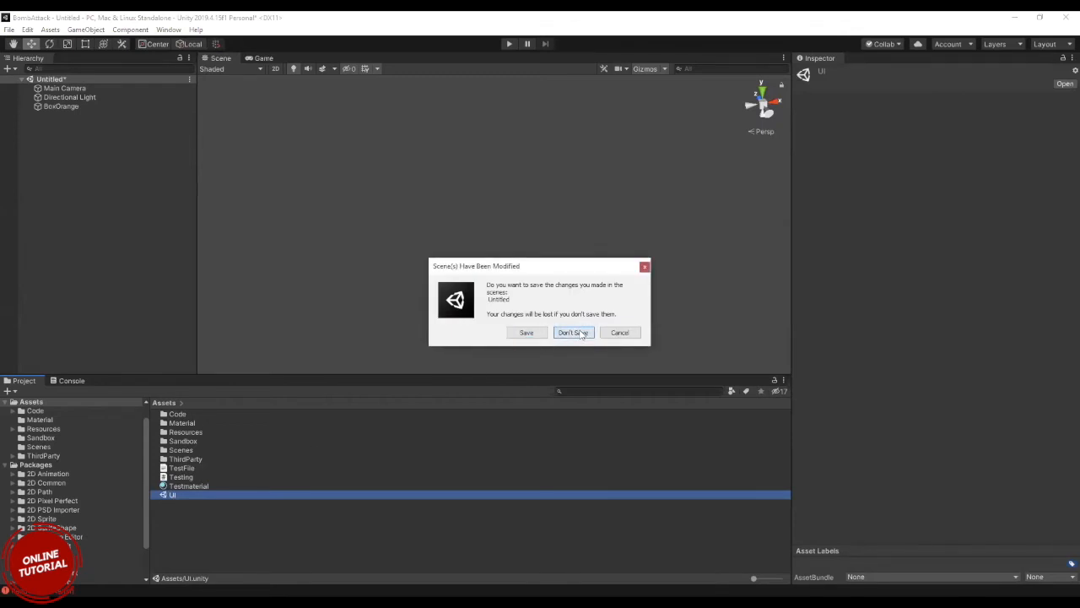
{"action": "left_click", "coordinate": [572, 333]}
Add a UI Canvas to the UI scene.
{"action": "right_click", "coordinate": [71, 169]}
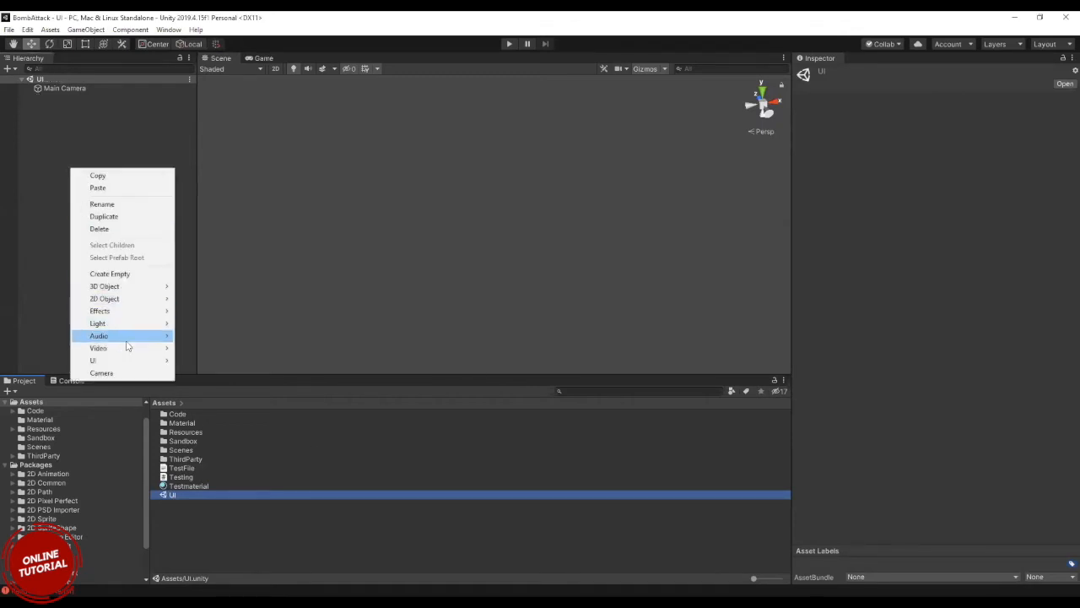
{"action": "mouse_move", "coordinate": [126, 361]}
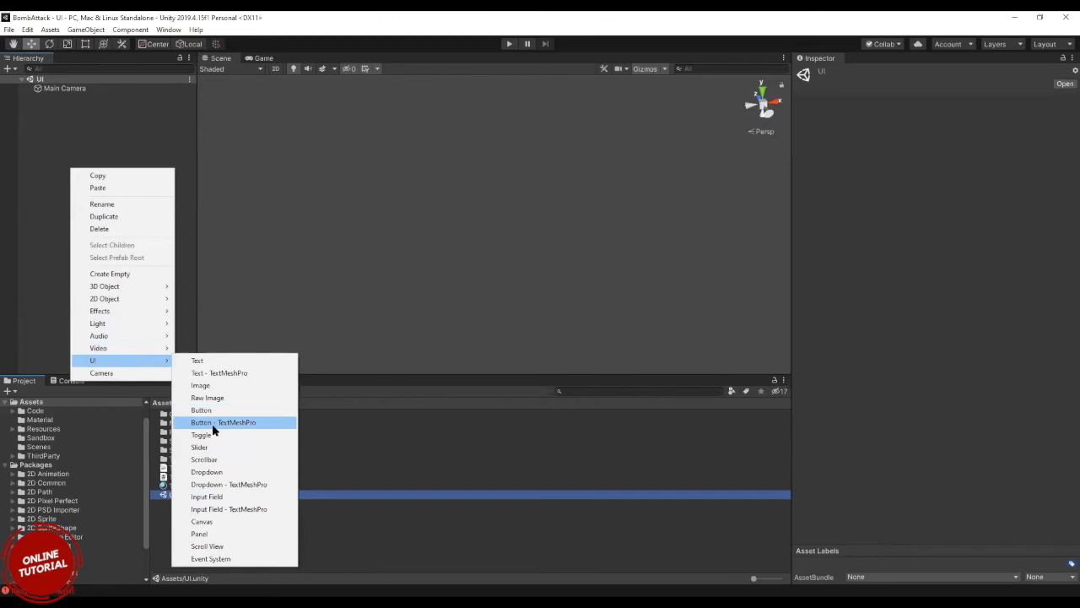
{"action": "left_click", "coordinate": [201, 523]}
Create an Audio Mixer asset in the root Assets folder and keep its default name.
{"action": "left_click", "coordinate": [192, 526]}
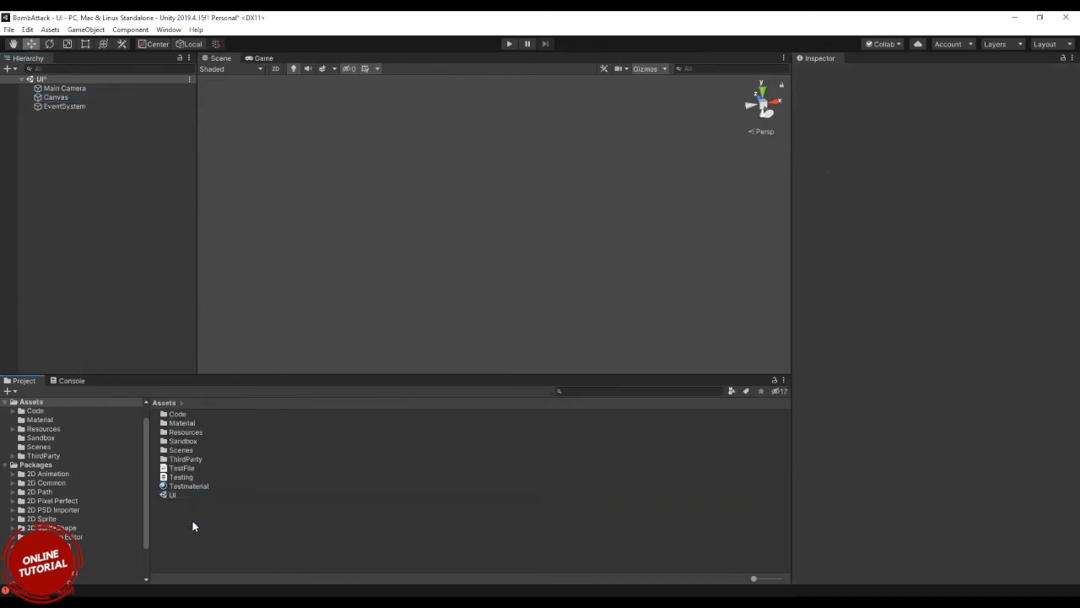
{"action": "right_click", "coordinate": [192, 525]}
{"action": "mouse_move", "coordinate": [302, 242]}
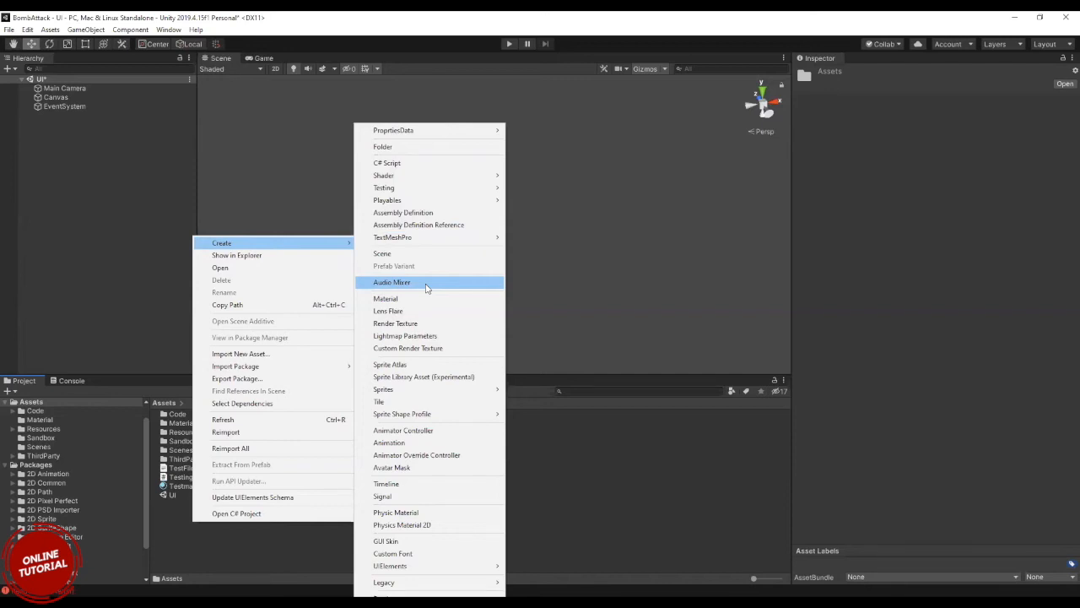
{"action": "left_click", "coordinate": [427, 284]}
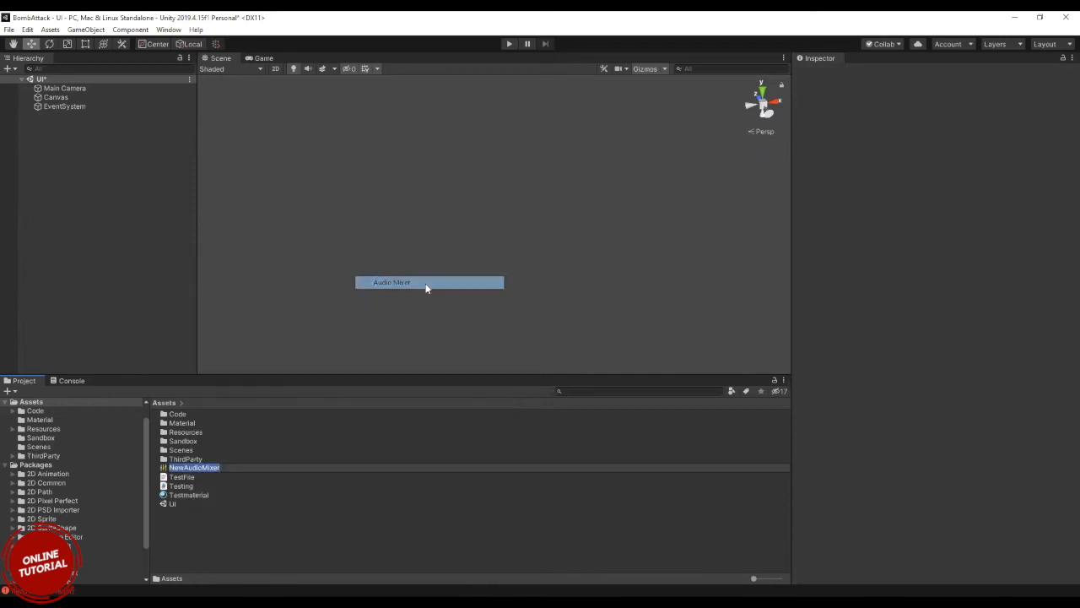
{"action": "key", "text": "Return"}
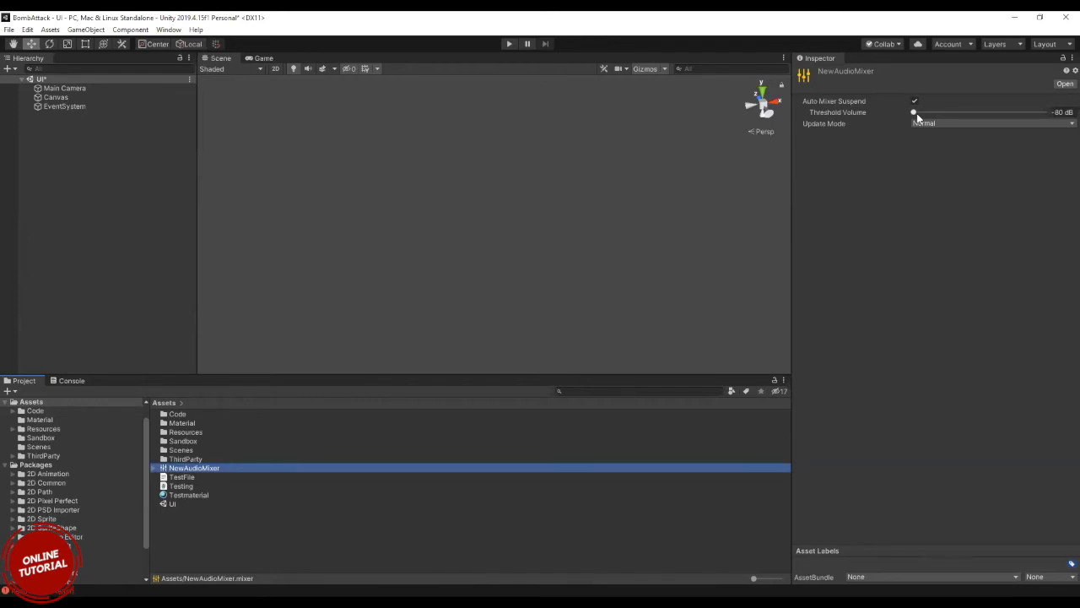
Expand the audio mixer to inspect its Master group, and review the asset types that can be created in Assets.
{"action": "left_click", "coordinate": [152, 469]}
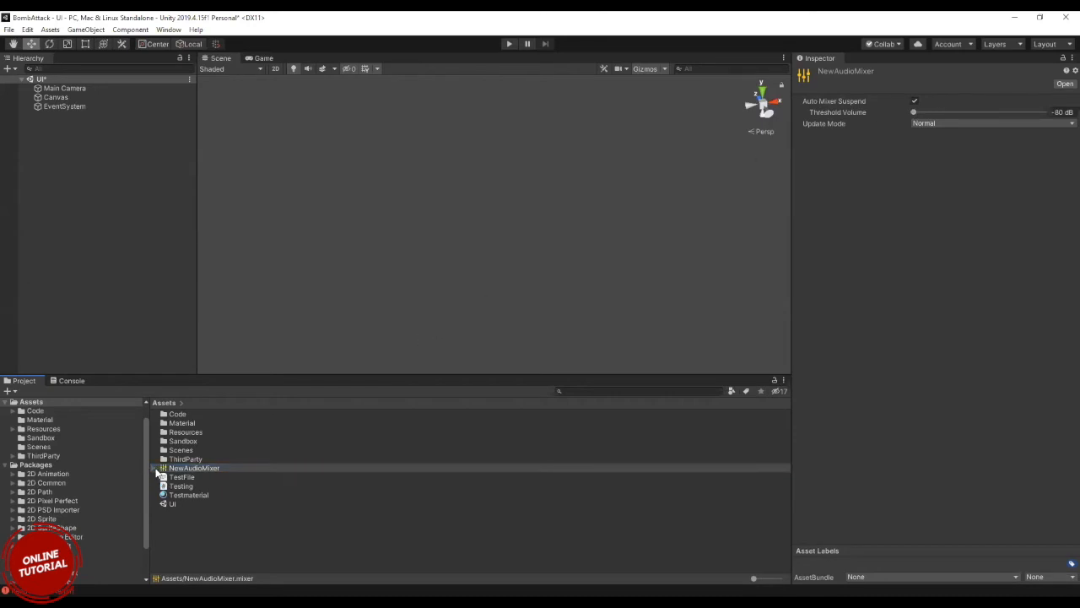
{"action": "left_click", "coordinate": [155, 469]}
{"action": "left_click", "coordinate": [184, 477]}
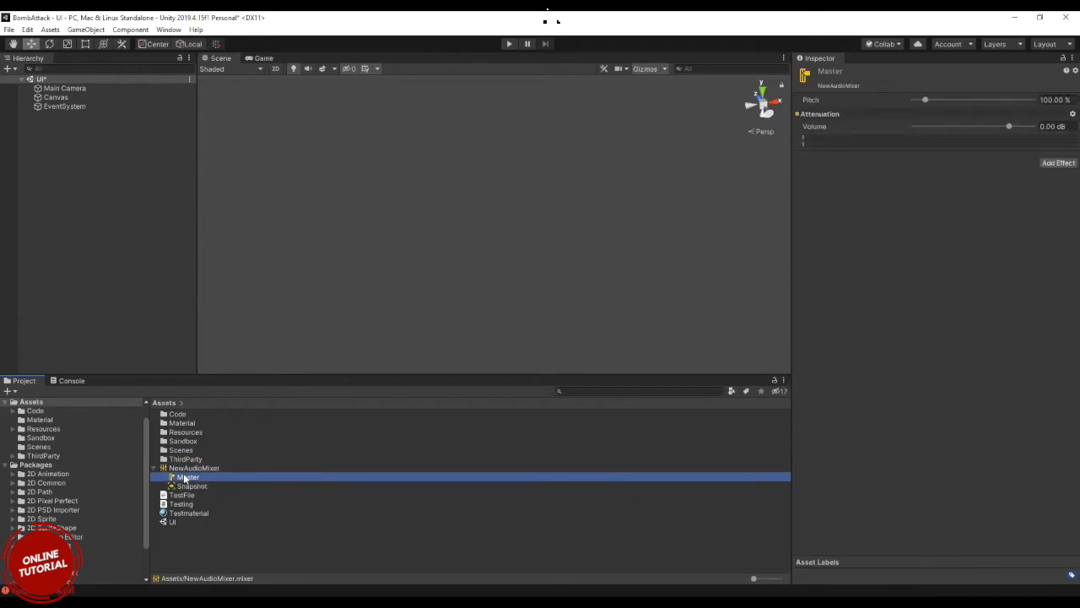
{"action": "left_click", "coordinate": [178, 471]}
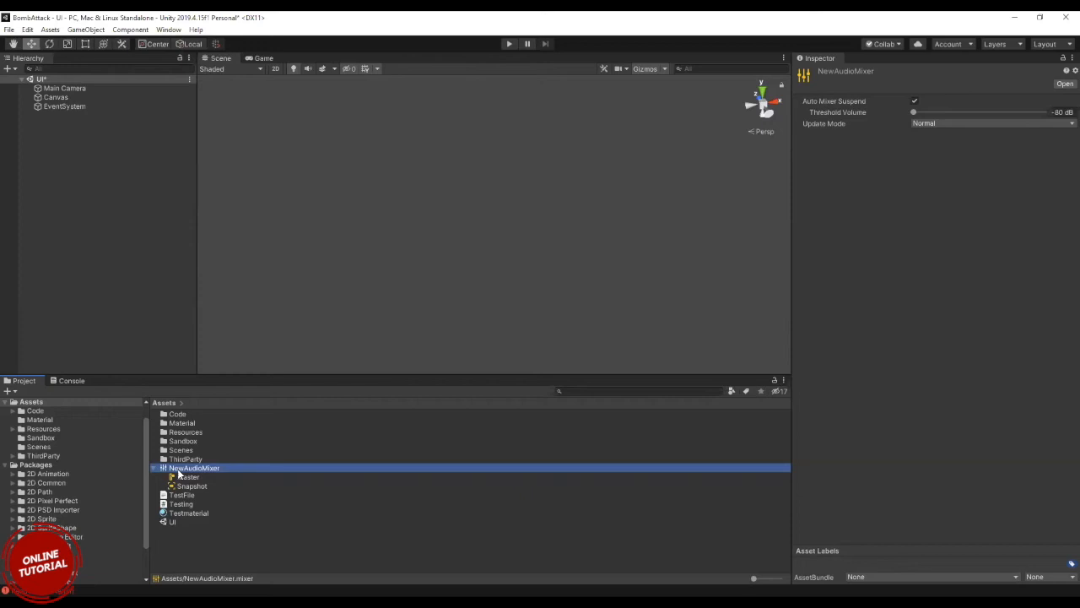
{"action": "left_click", "coordinate": [197, 540]}
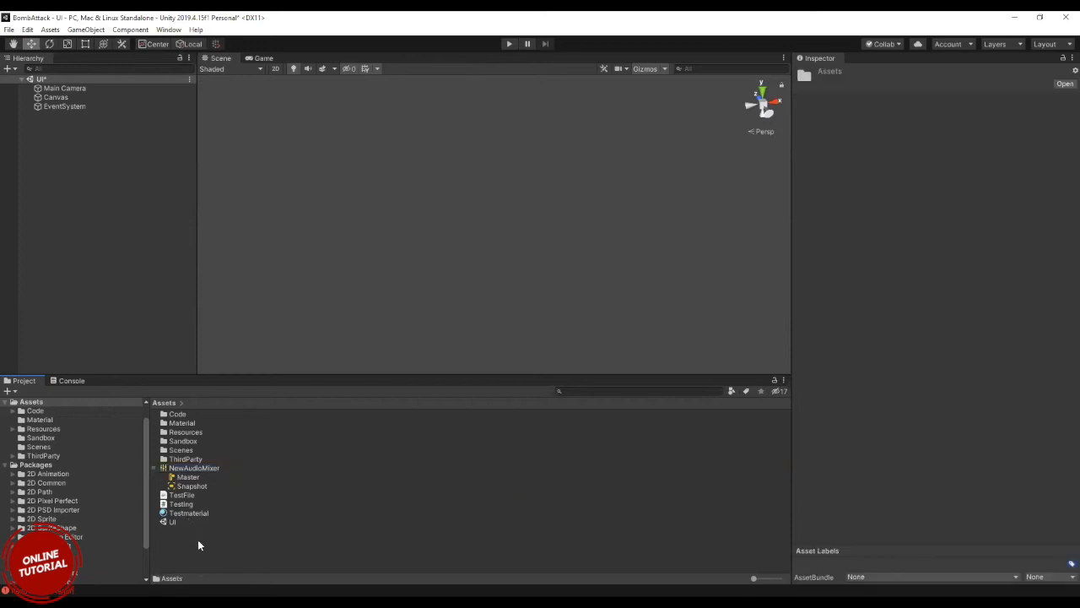
{"action": "right_click", "coordinate": [198, 539]}
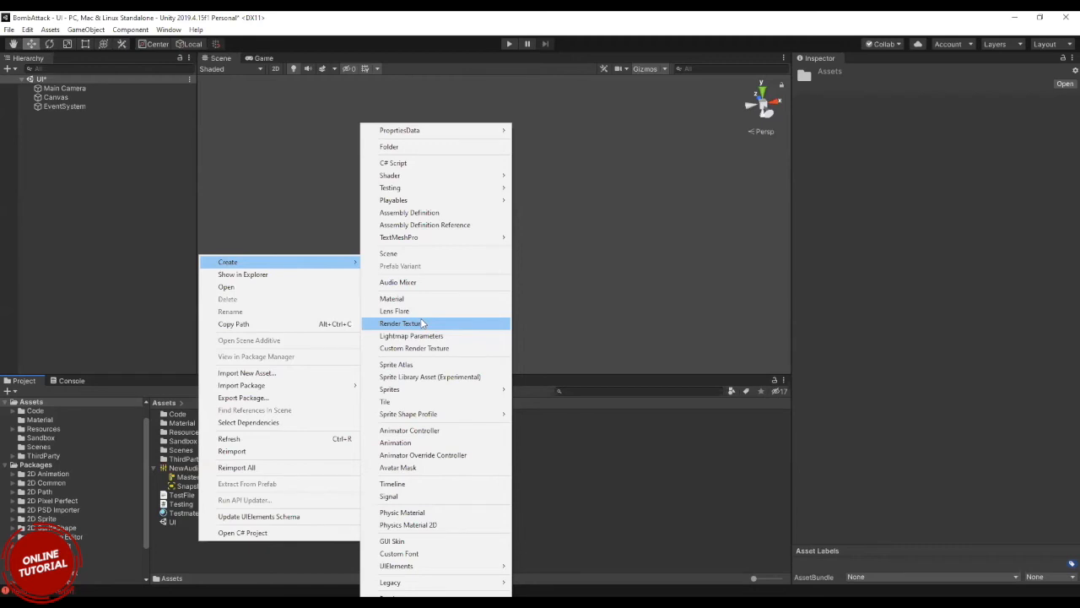
Show the Game view and add a UI Button as a child of the Canvas.
{"action": "left_click", "coordinate": [261, 58]}
{"action": "left_click", "coordinate": [259, 58]}
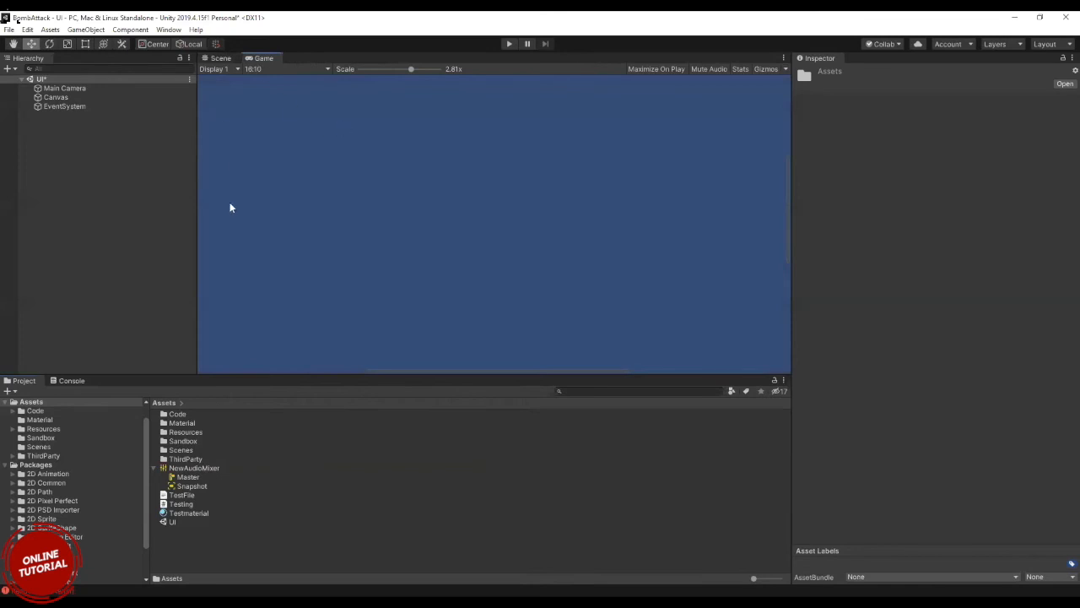
{"action": "left_click", "coordinate": [52, 105]}
{"action": "right_click", "coordinate": [52, 98]}
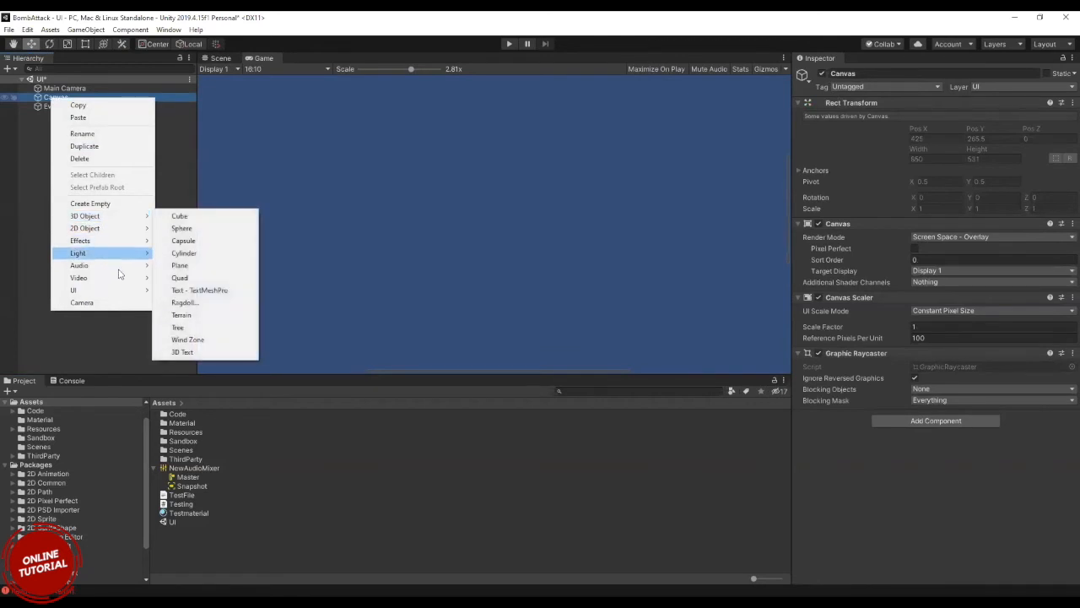
{"action": "mouse_move", "coordinate": [124, 290]}
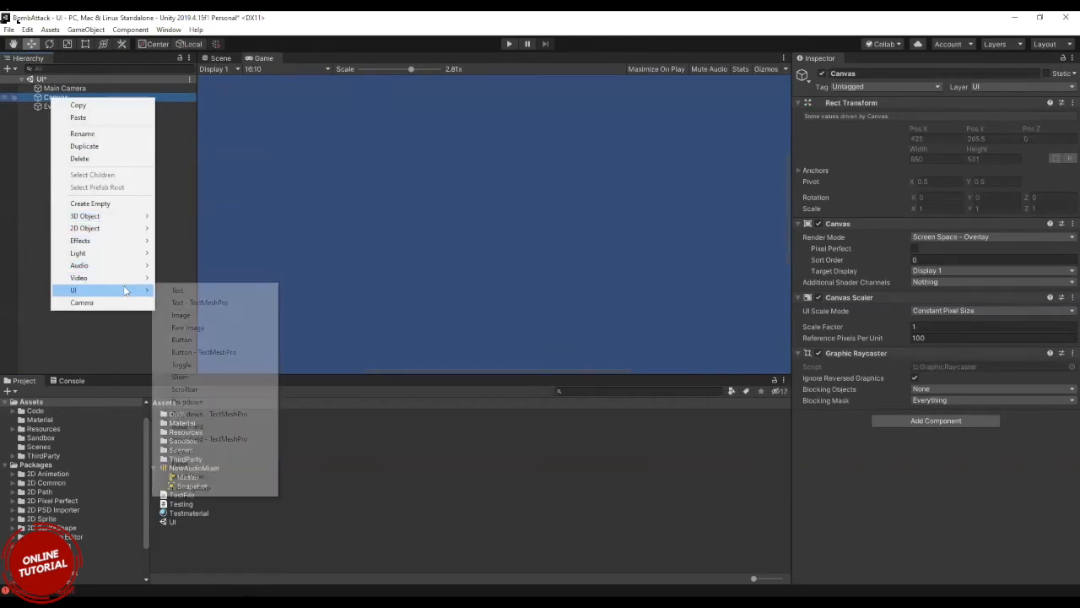
{"action": "left_click", "coordinate": [194, 341]}
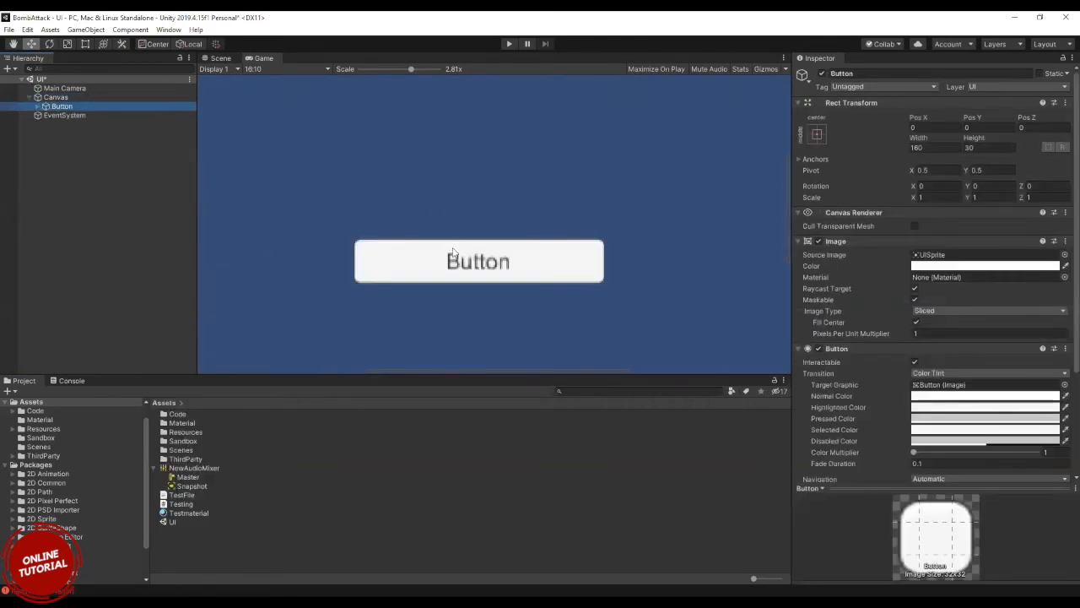
{"action": "scroll", "coordinate": [453, 252], "scroll_direction": "down", "scroll_amount": 4}
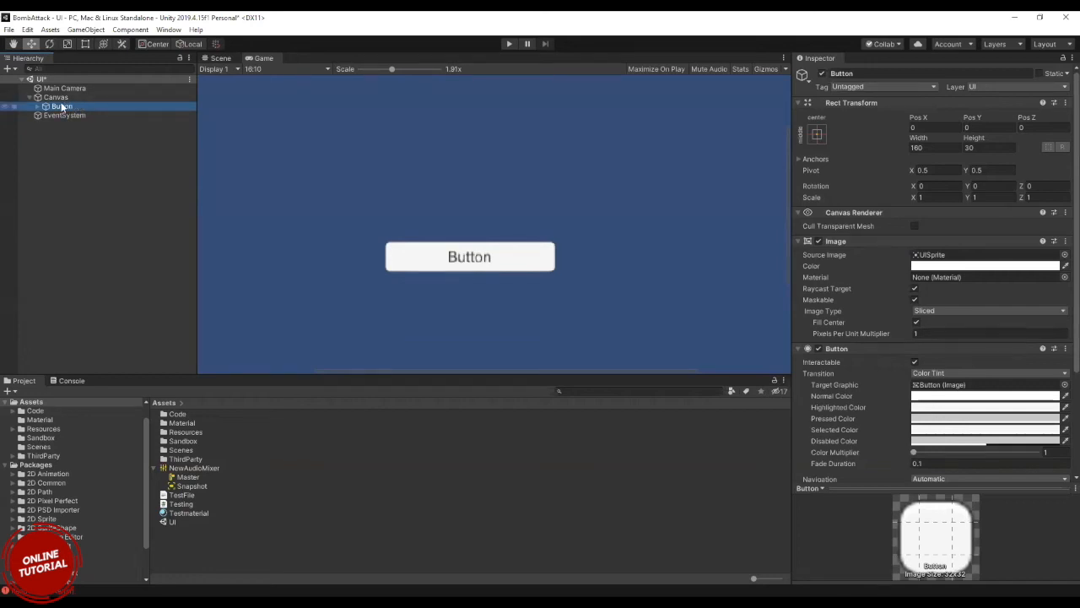
Review the lightmap-related asset types that can be created and the light types that can be added to the scene.
{"action": "left_click", "coordinate": [245, 563]}
{"action": "right_click", "coordinate": [246, 563]}
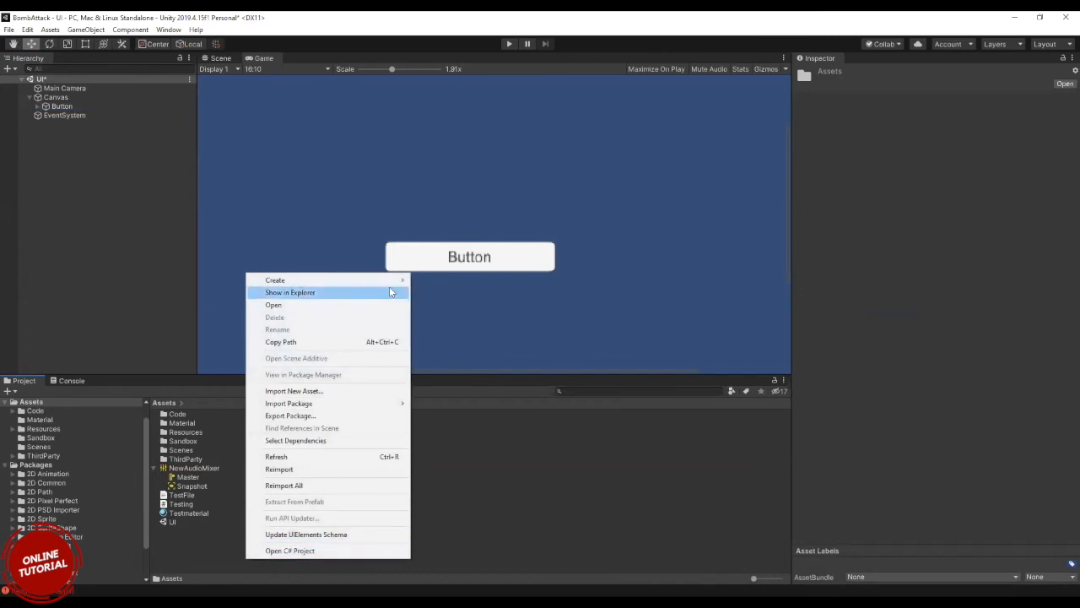
{"action": "mouse_move", "coordinate": [390, 287]}
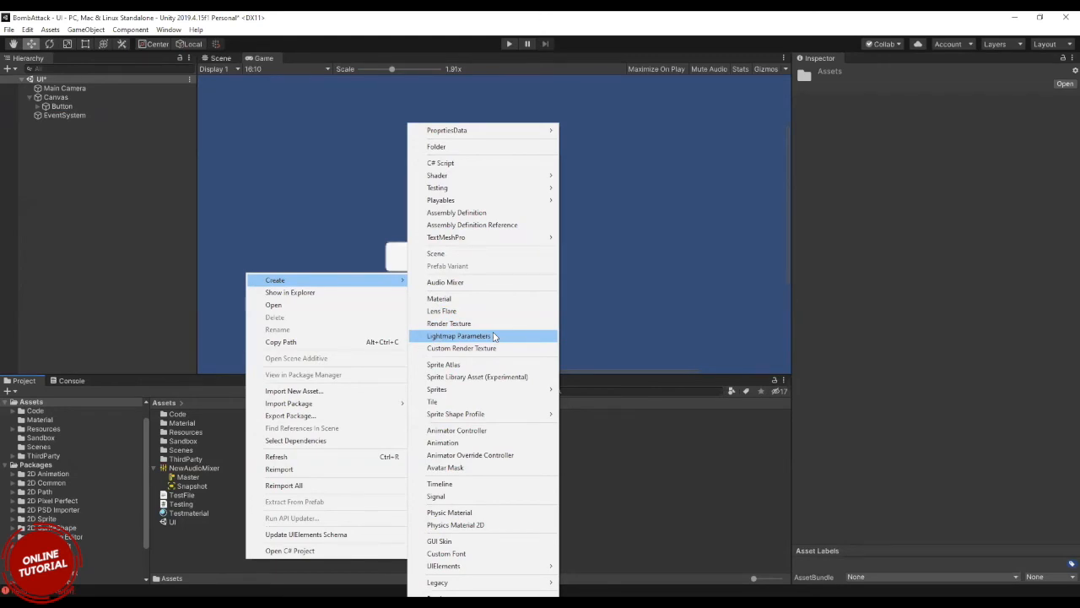
{"action": "left_click", "coordinate": [19, 171]}
{"action": "right_click", "coordinate": [18, 170]}
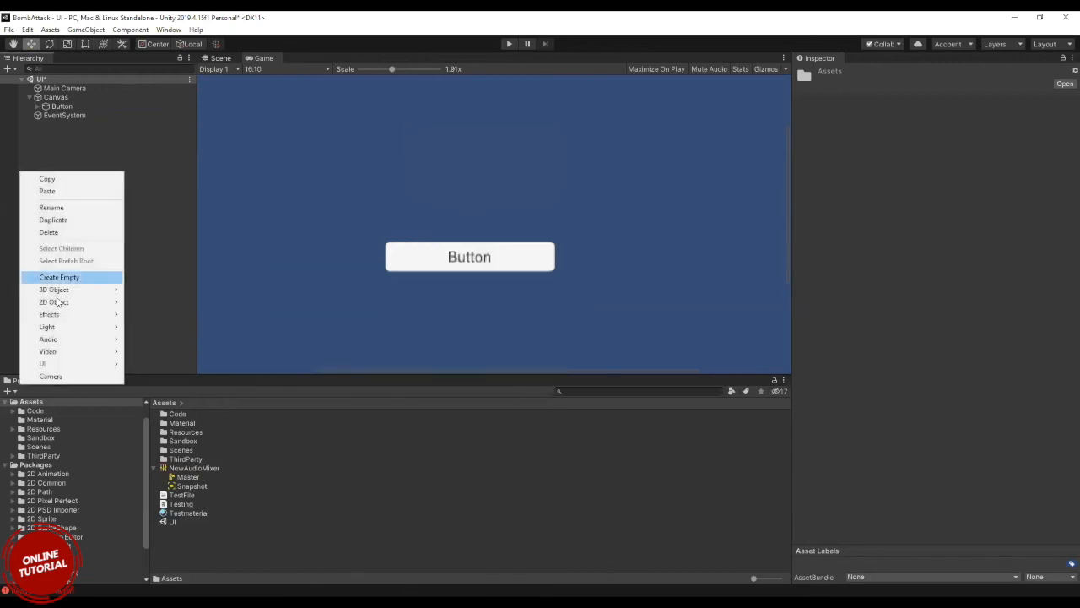
{"action": "mouse_move", "coordinate": [65, 327]}
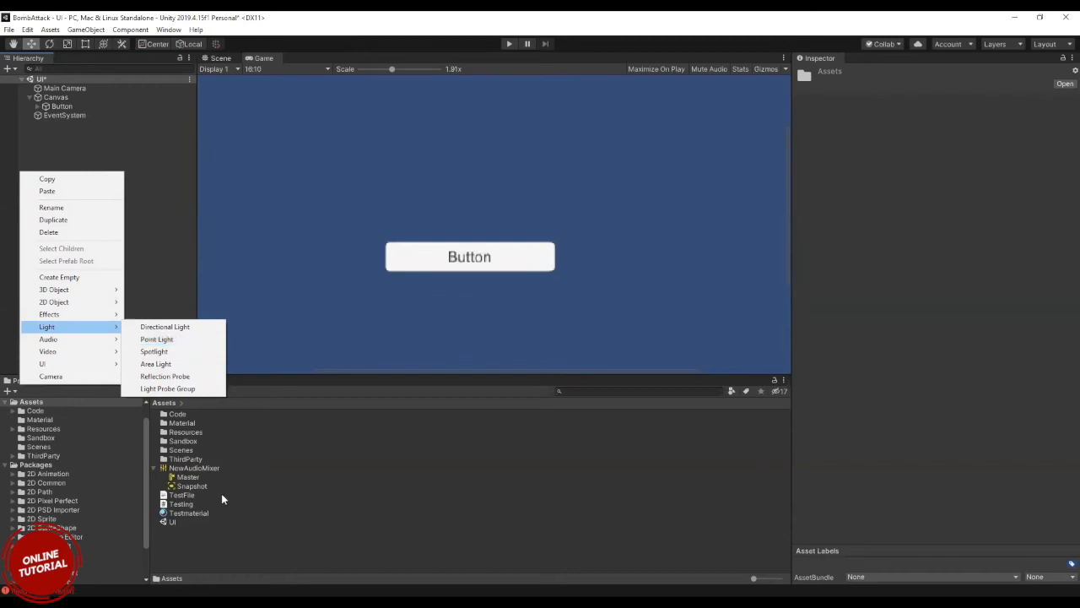
Create a Square sprite in the root Assets folder, keeping its default name.
{"action": "left_click", "coordinate": [232, 535]}
{"action": "right_click", "coordinate": [232, 535]}
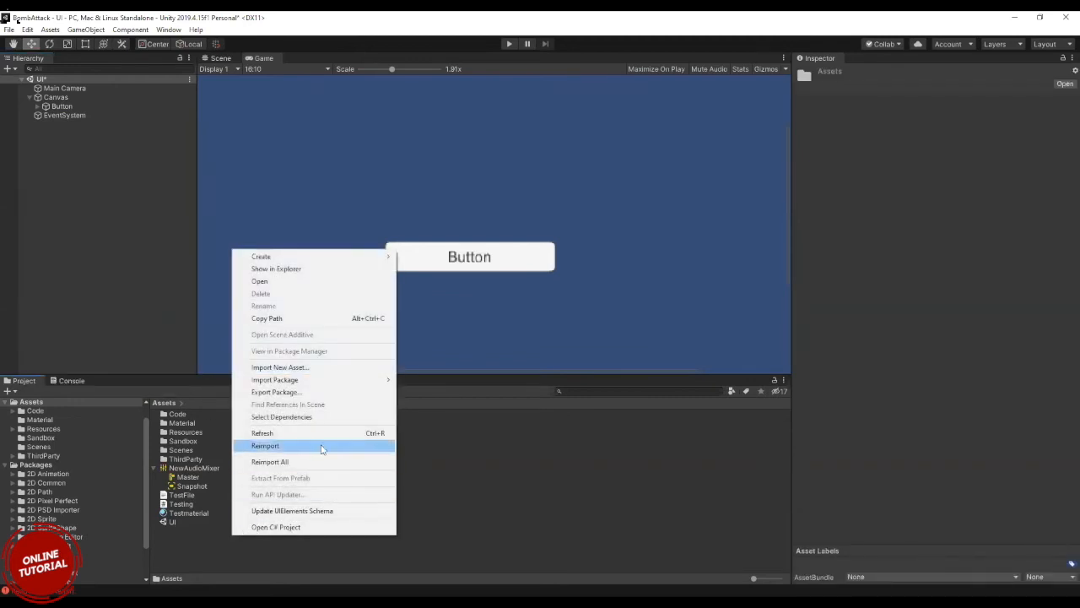
{"action": "mouse_move", "coordinate": [353, 385]}
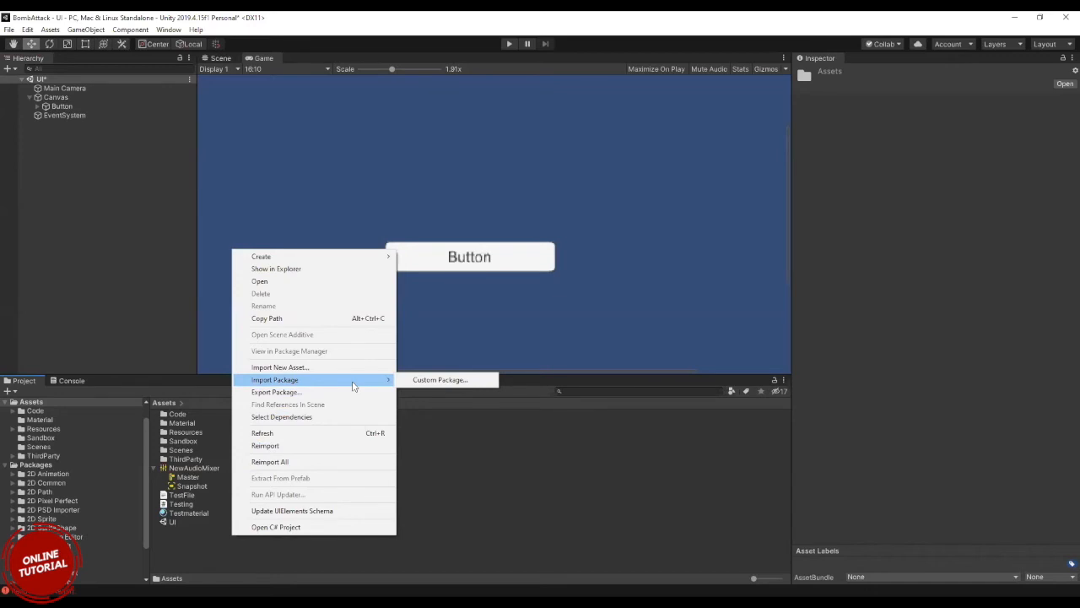
{"action": "mouse_move", "coordinate": [313, 255]}
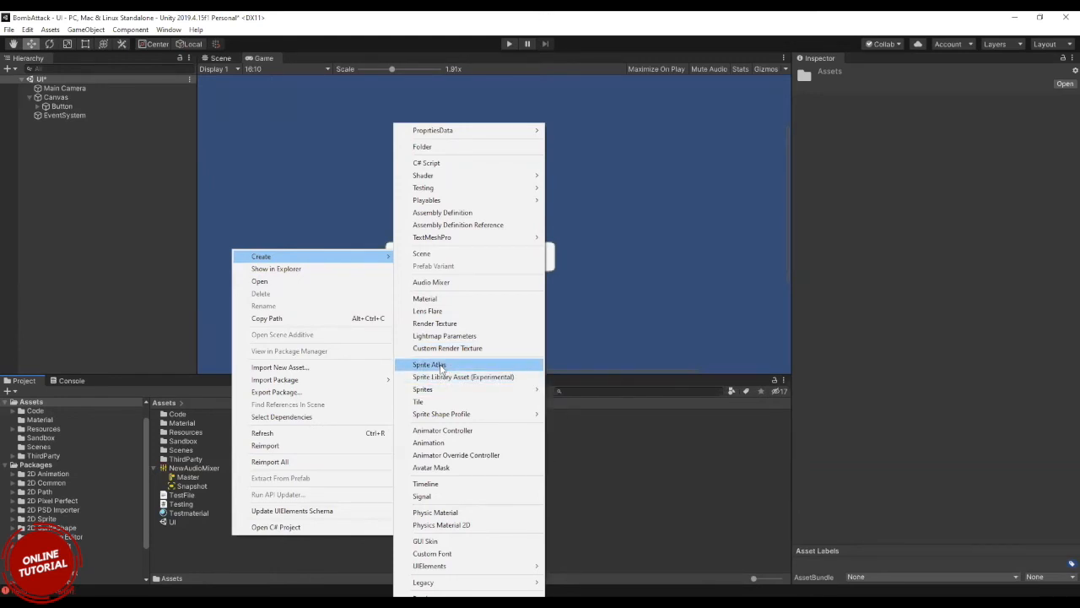
{"action": "mouse_move", "coordinate": [440, 393]}
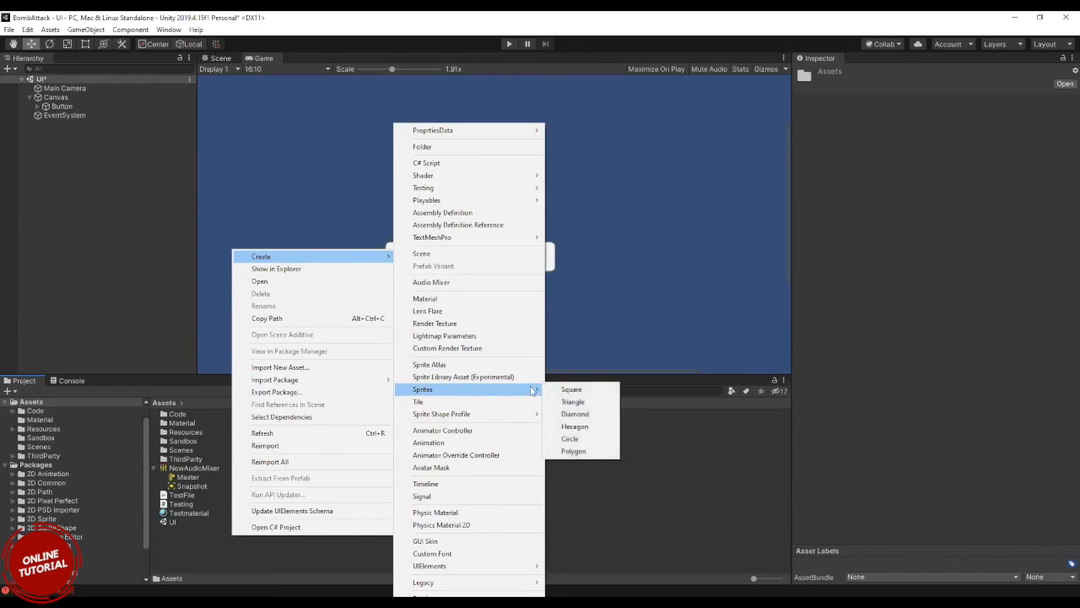
{"action": "left_click", "coordinate": [571, 389]}
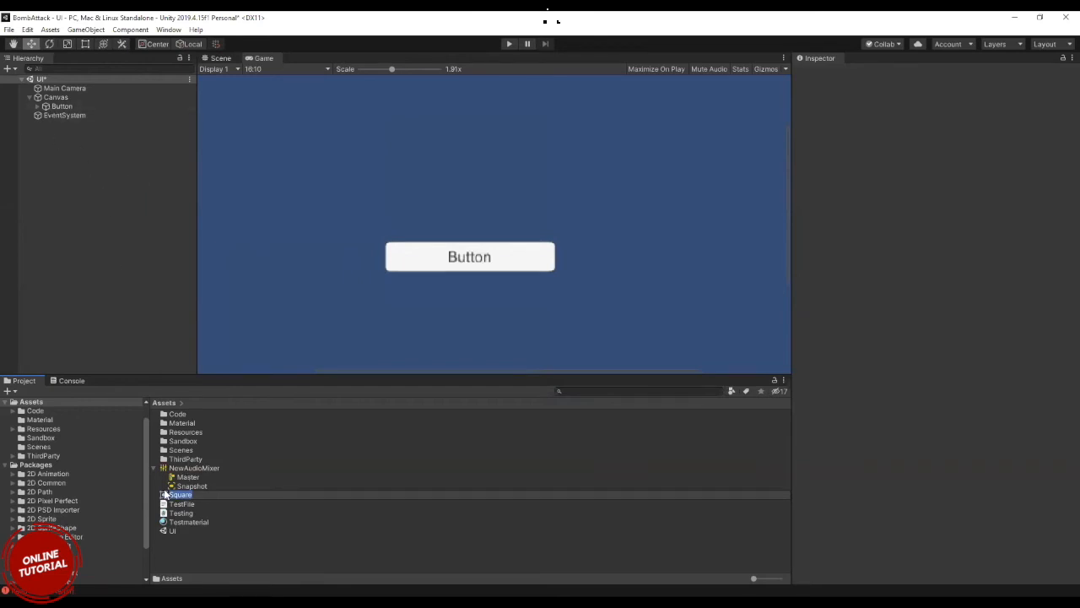
Add the Square sprite to the UI scene and raise it along Y until it sits above the Button.
{"action": "left_click_drag", "start_coordinate": [164, 494], "coordinate": [84, 168]}
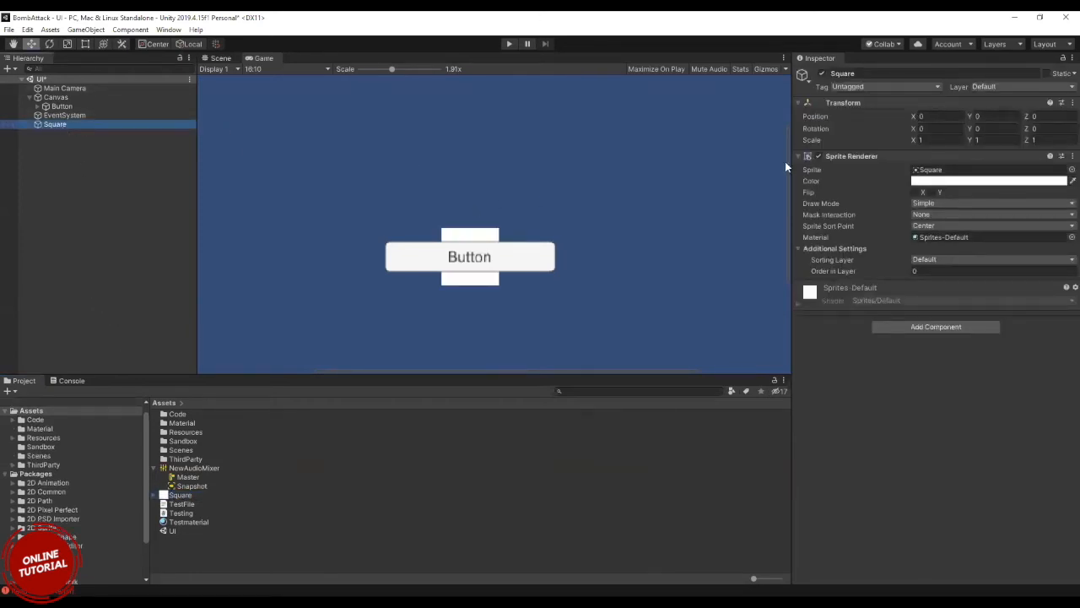
{"action": "left_click_drag", "start_coordinate": [970, 117], "coordinate": [1016, 116]}
{"action": "left_click", "coordinate": [258, 551]}
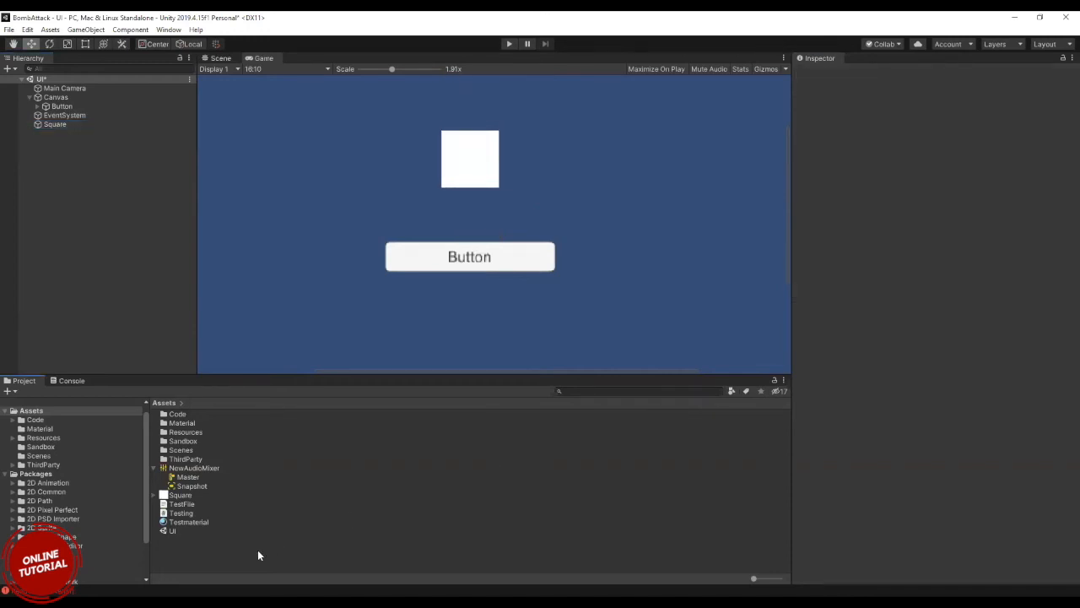
{"action": "right_click", "coordinate": [258, 552]}
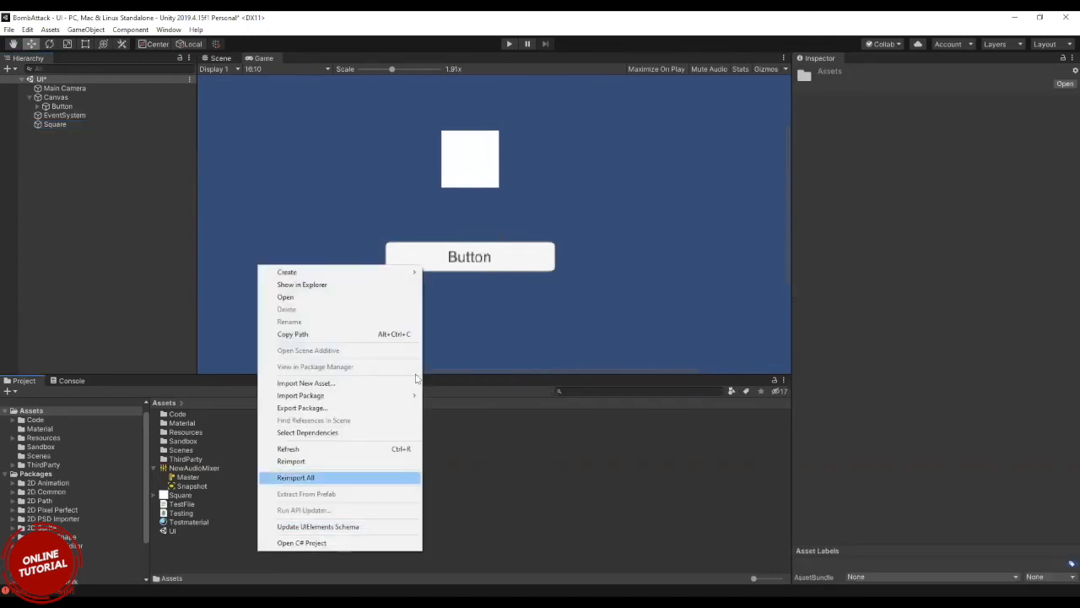
{"action": "left_click", "coordinate": [389, 285]}
{"action": "left_click", "coordinate": [1032, 142]}
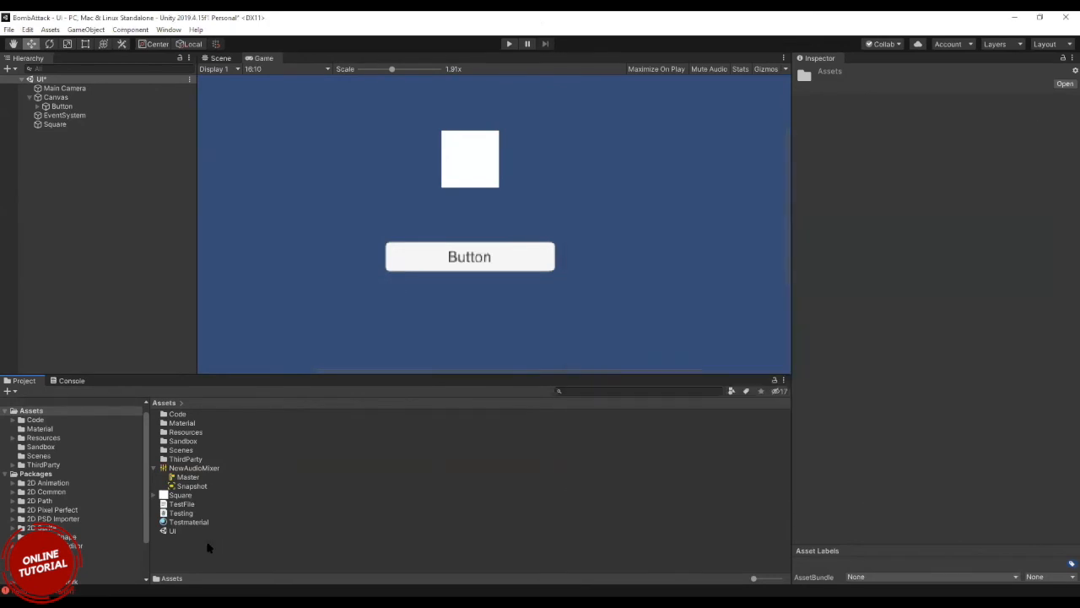
Review the sprite, tile and animation-related asset types that can be created in the Assets folder.
{"action": "right_click", "coordinate": [199, 553]}
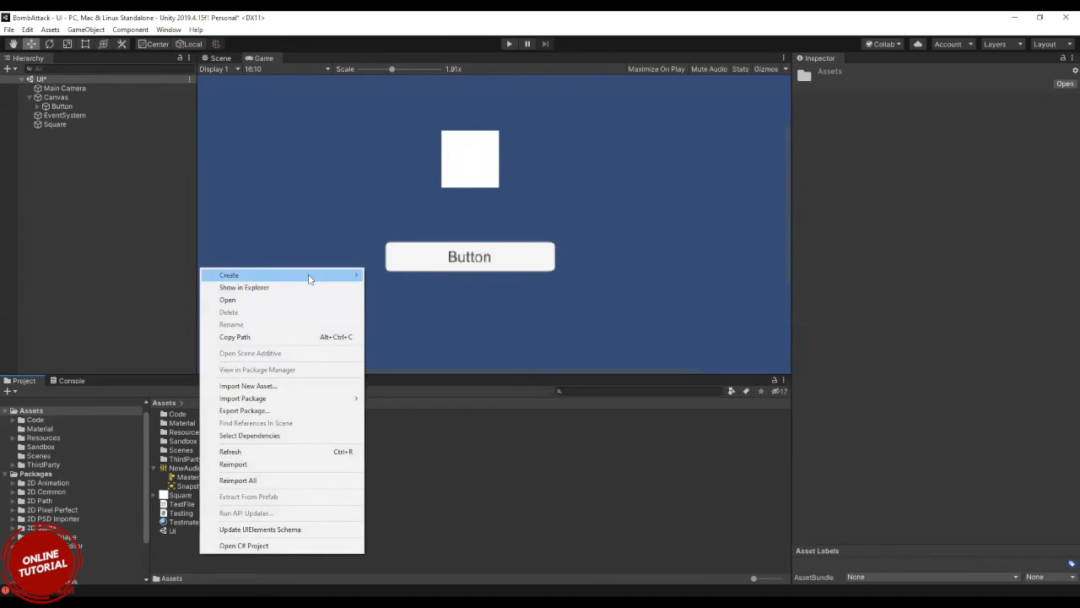
{"action": "mouse_move", "coordinate": [309, 279]}
{"action": "mouse_move", "coordinate": [498, 390]}
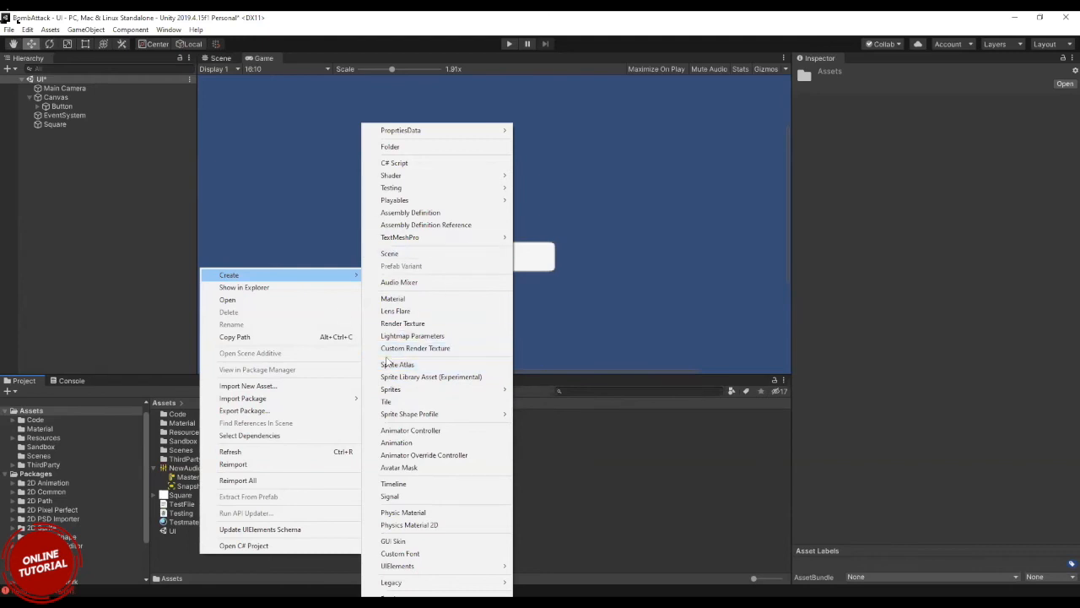
{"action": "left_click", "coordinate": [180, 537]}
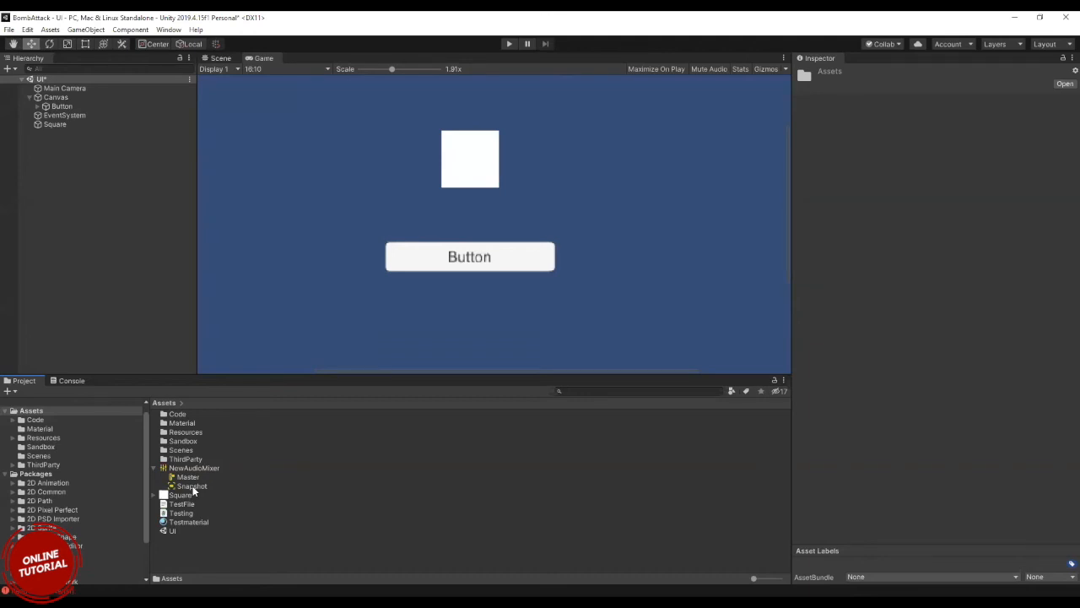
{"action": "left_click", "coordinate": [194, 553]}
{"action": "right_click", "coordinate": [194, 553]}
{"action": "mouse_move", "coordinate": [272, 280]}
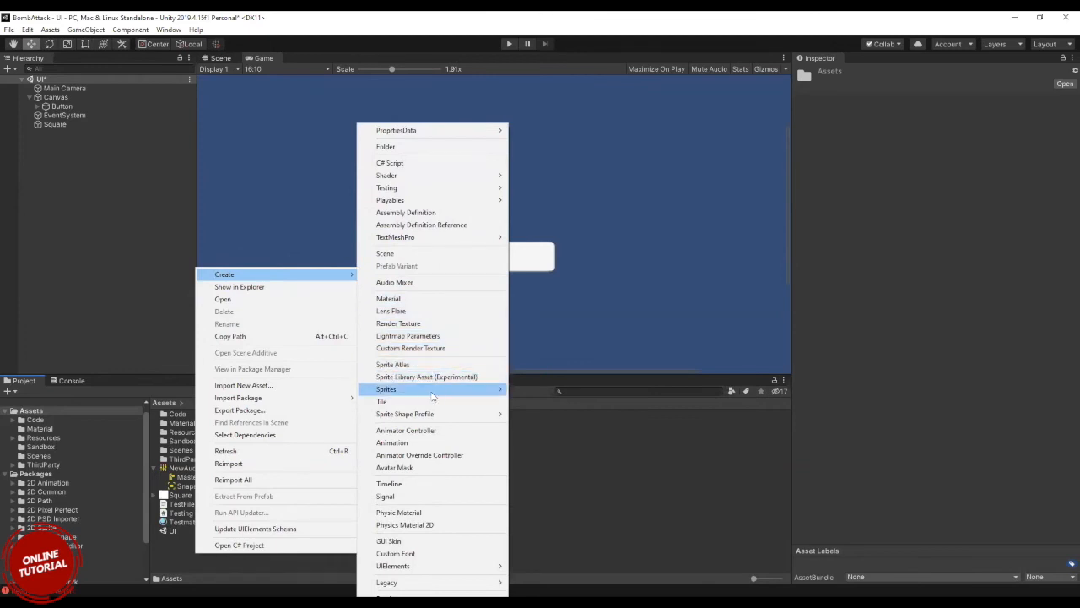
{"action": "mouse_move", "coordinate": [441, 417]}
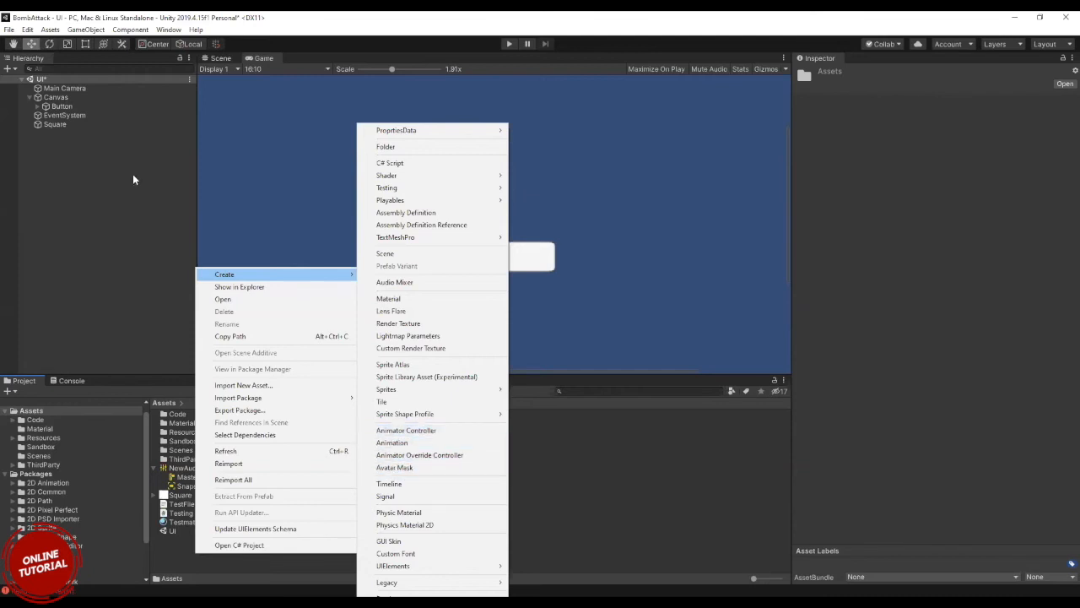
{"action": "left_click", "coordinate": [64, 127]}
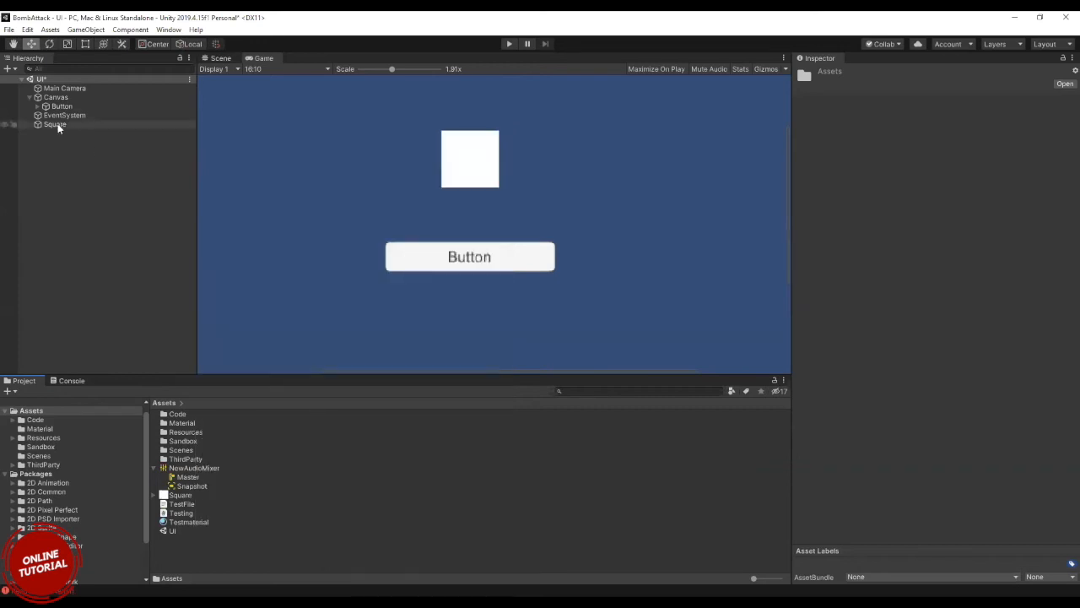
Create an animation clip in the root Assets folder and name it BOunce.
{"action": "left_click", "coordinate": [55, 124]}
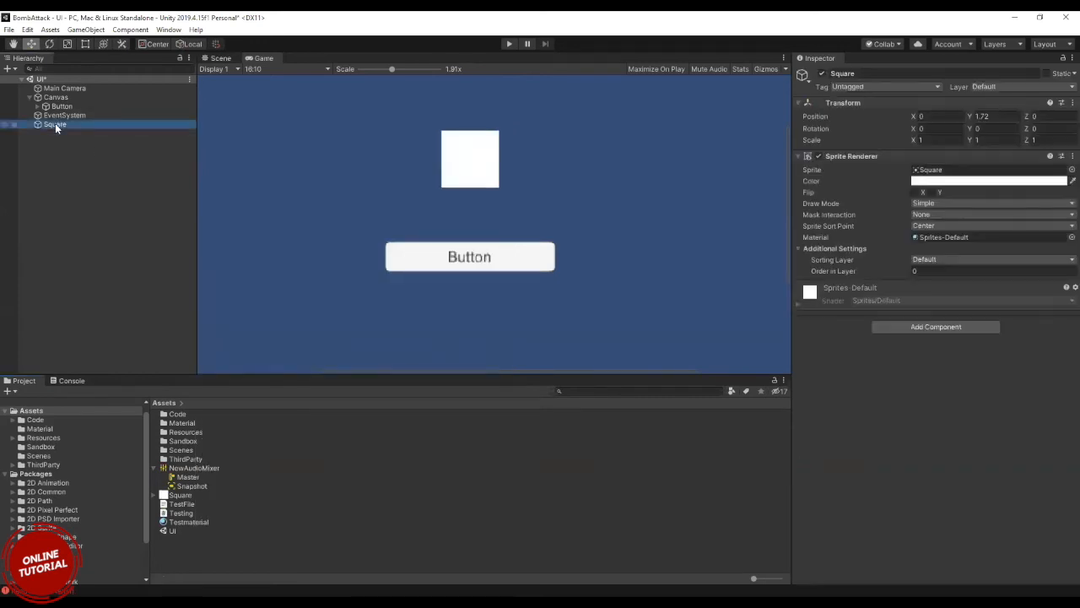
{"action": "left_click", "coordinate": [197, 551]}
{"action": "right_click", "coordinate": [197, 551]}
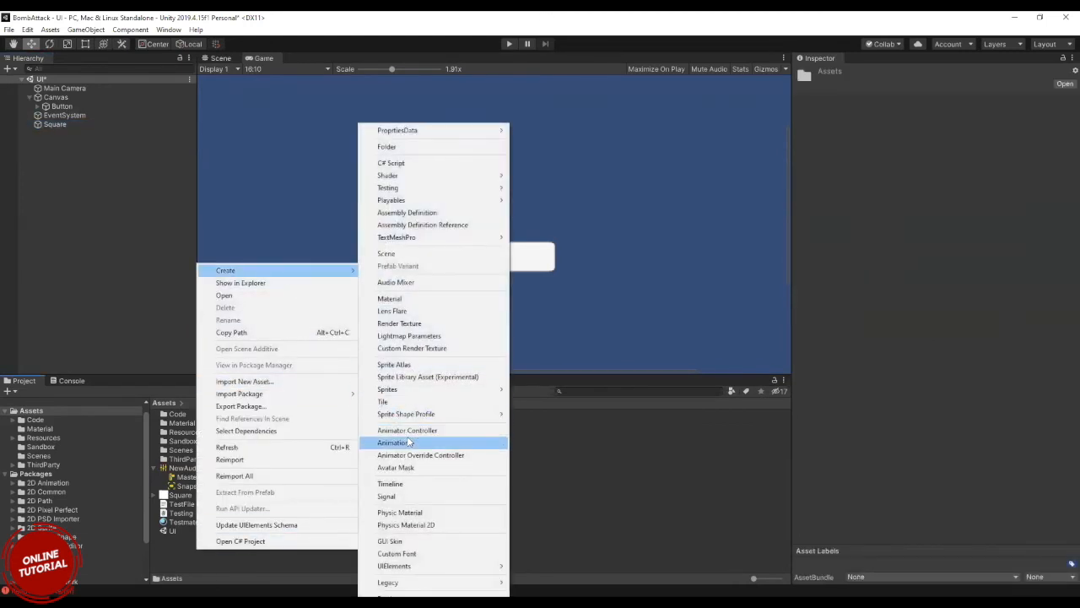
{"action": "left_click", "coordinate": [408, 443]}
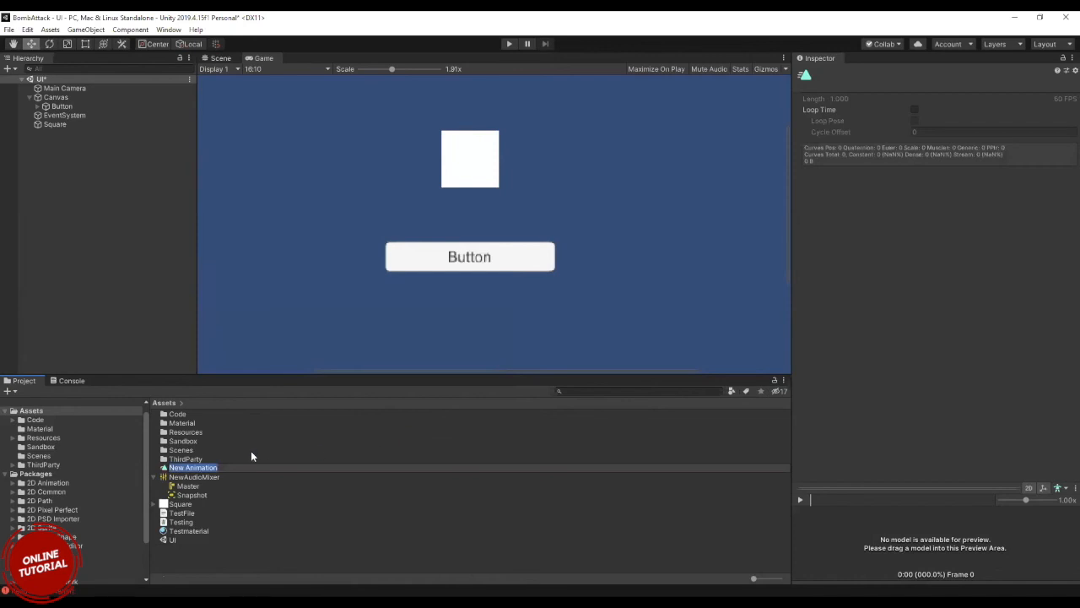
{"action": "key", "text": "BackSpace"}
{"action": "type", "text": "BOunce"}
{"action": "key", "text": "Return"}
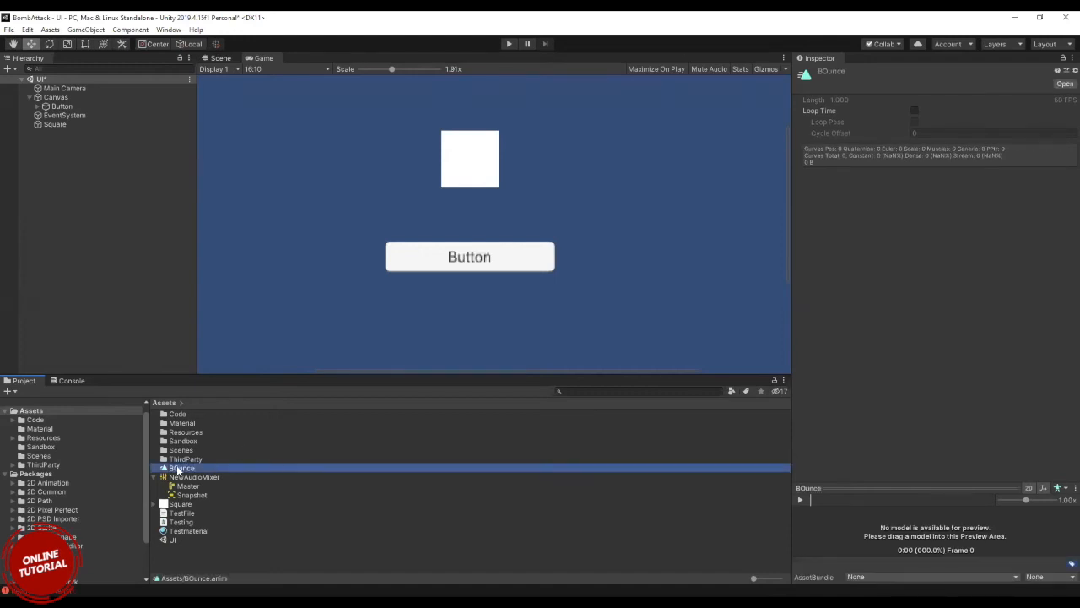
Try to animate the Square by adding an Animation component and assigning the BOunce clip to it.
{"action": "left_click", "coordinate": [48, 126]}
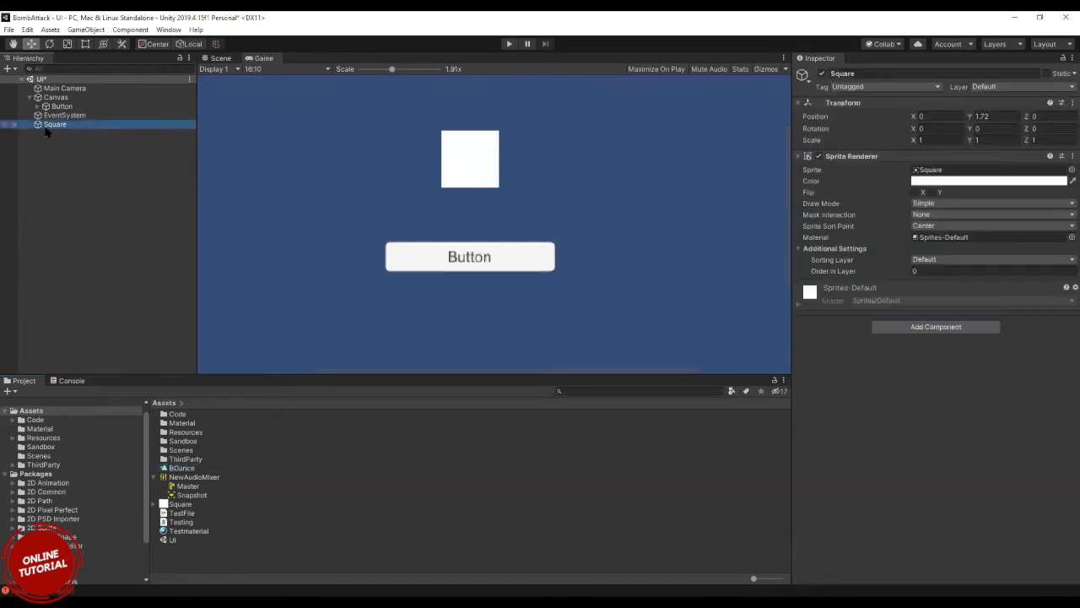
{"action": "left_click", "coordinate": [920, 327]}
{"action": "type", "text": "an"}
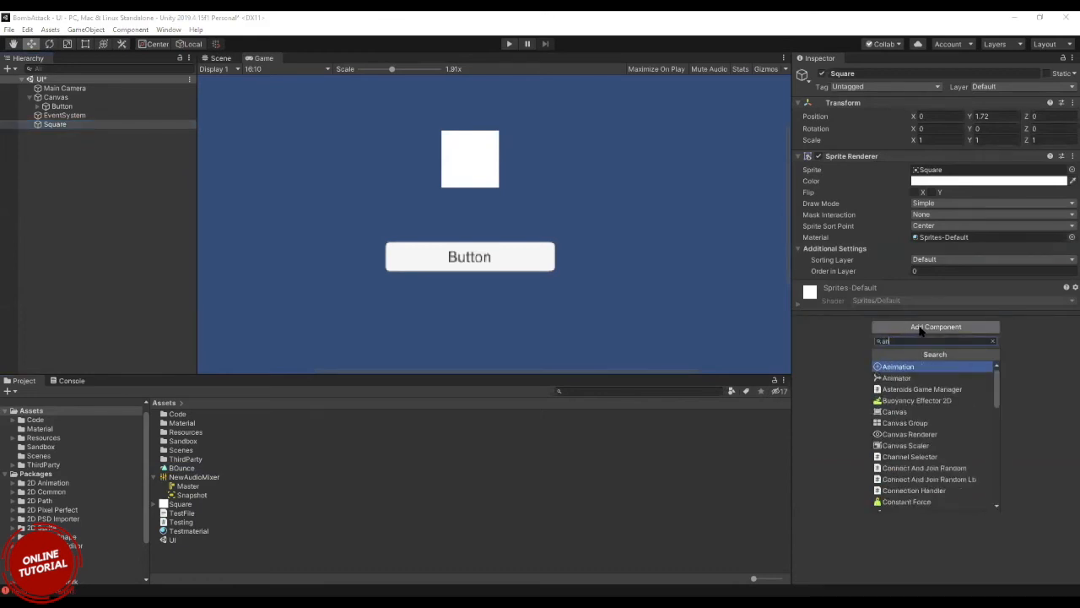
{"action": "type", "text": "imato"}
{"action": "key", "text": "BackSpace"}
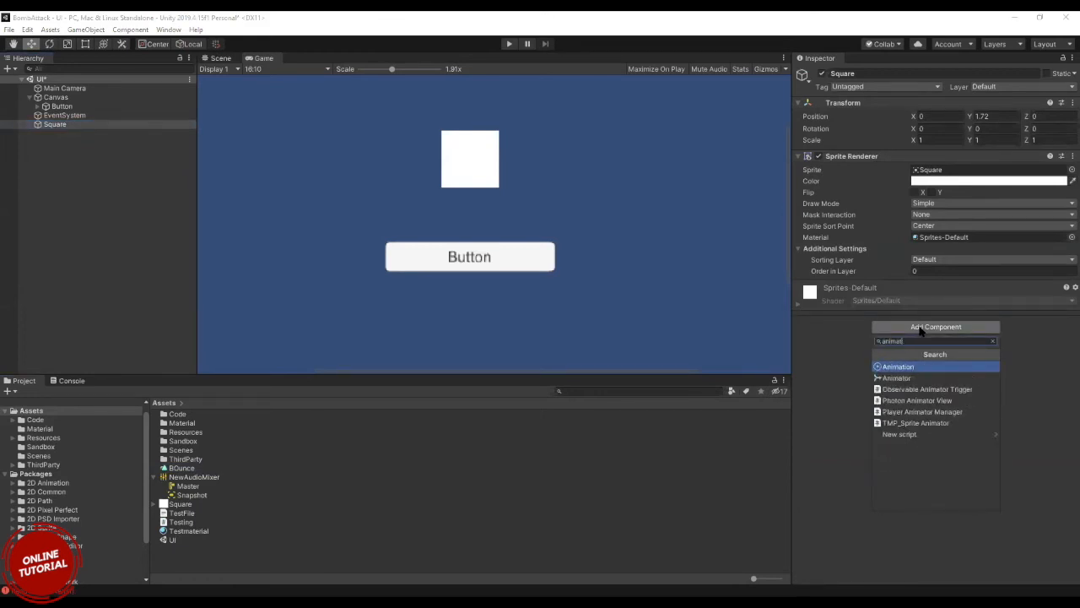
{"action": "key", "text": "Return"}
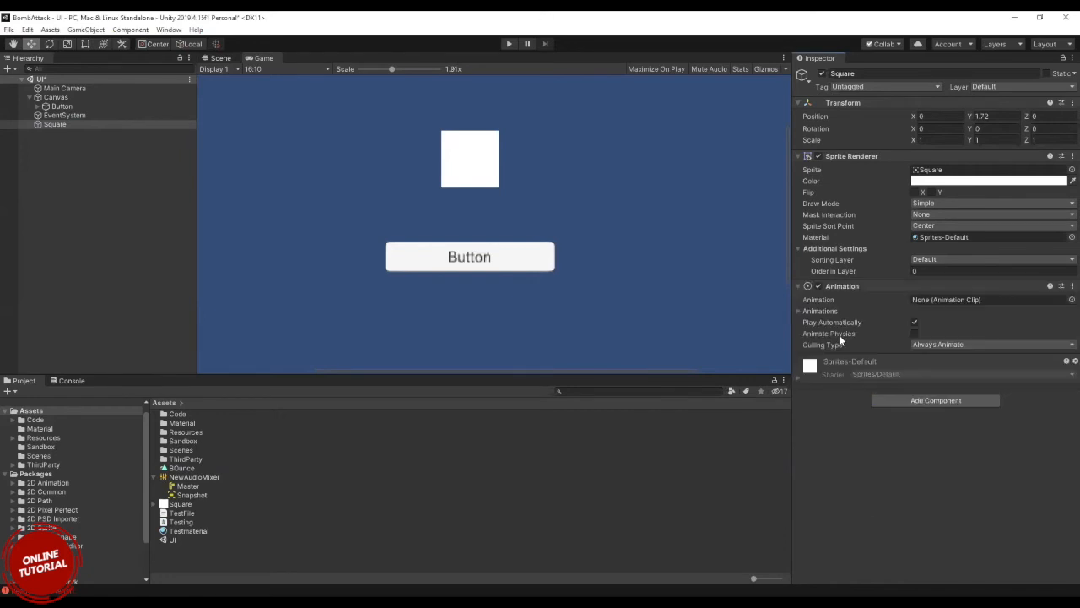
{"action": "left_click_drag", "start_coordinate": [183, 468], "coordinate": [932, 303]}
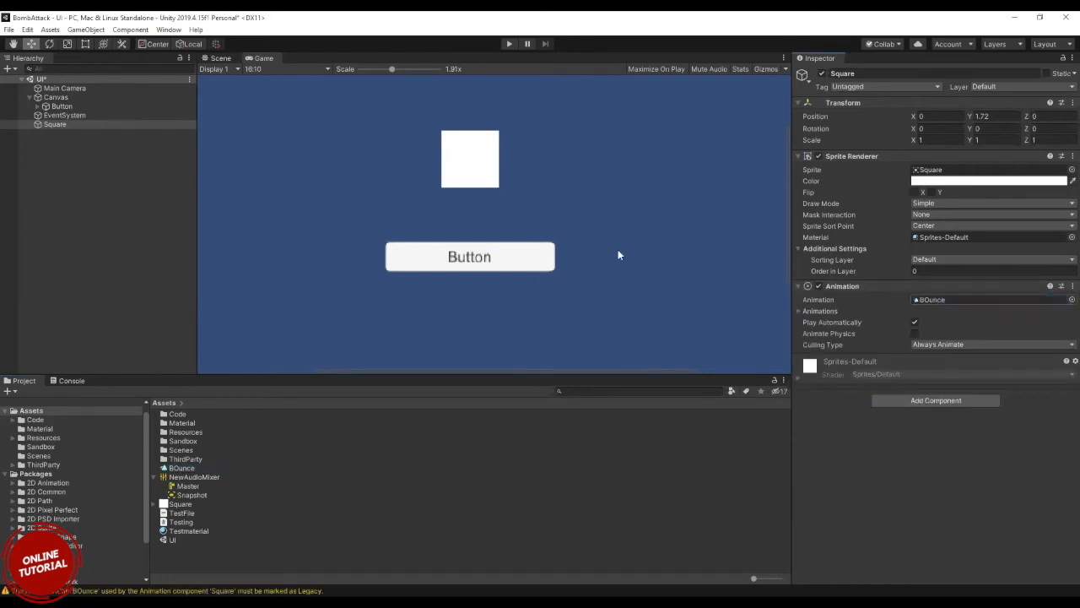
Open the Animation window with the Square selected and dock it beside the Console.
{"action": "left_click", "coordinate": [59, 124]}
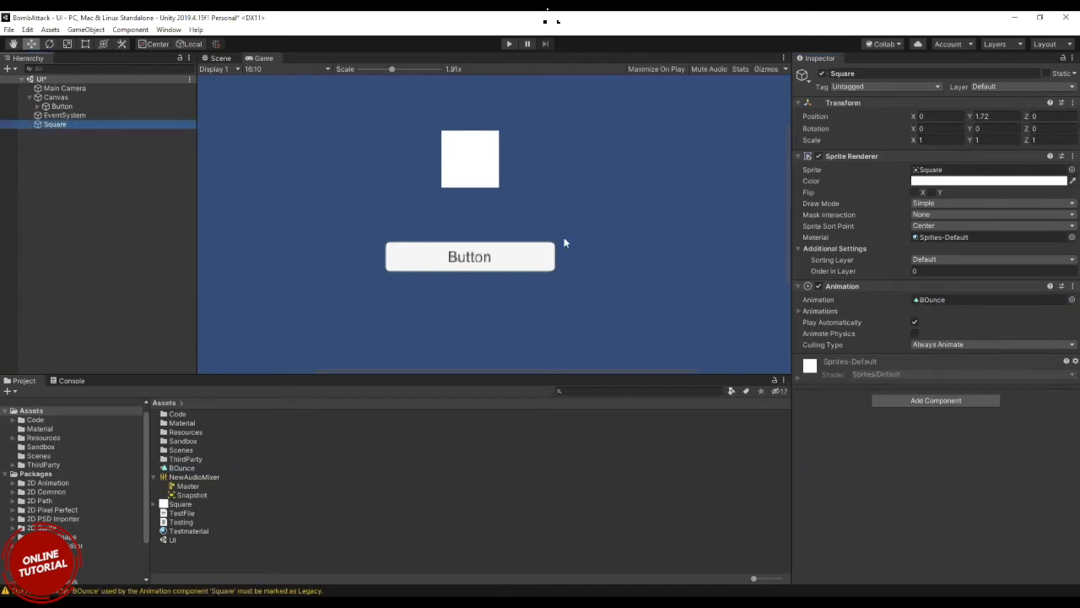
{"action": "left_click", "coordinate": [168, 29]}
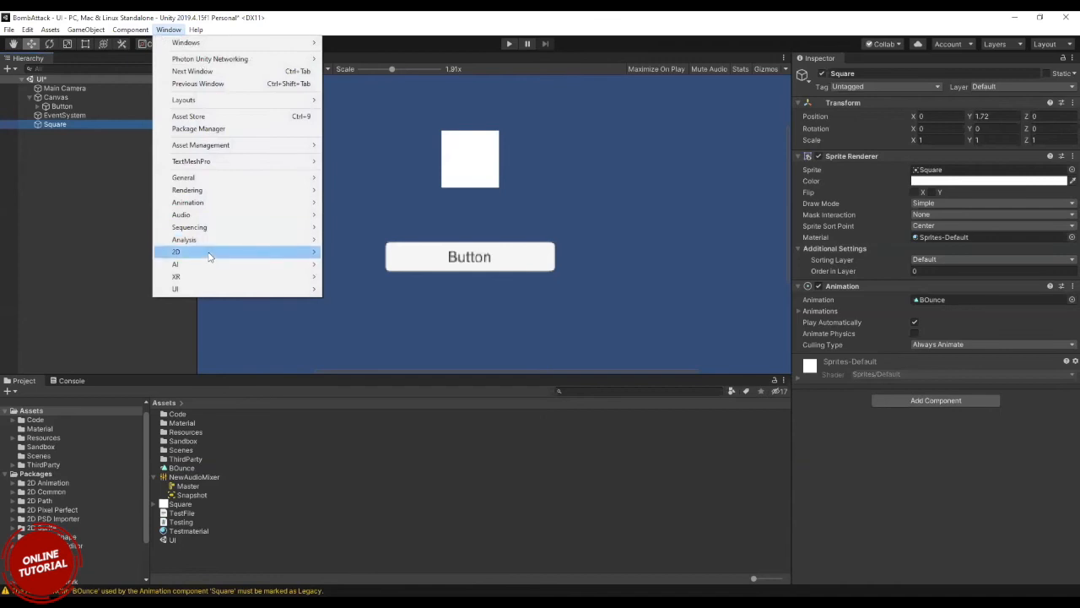
{"action": "mouse_move", "coordinate": [284, 205]}
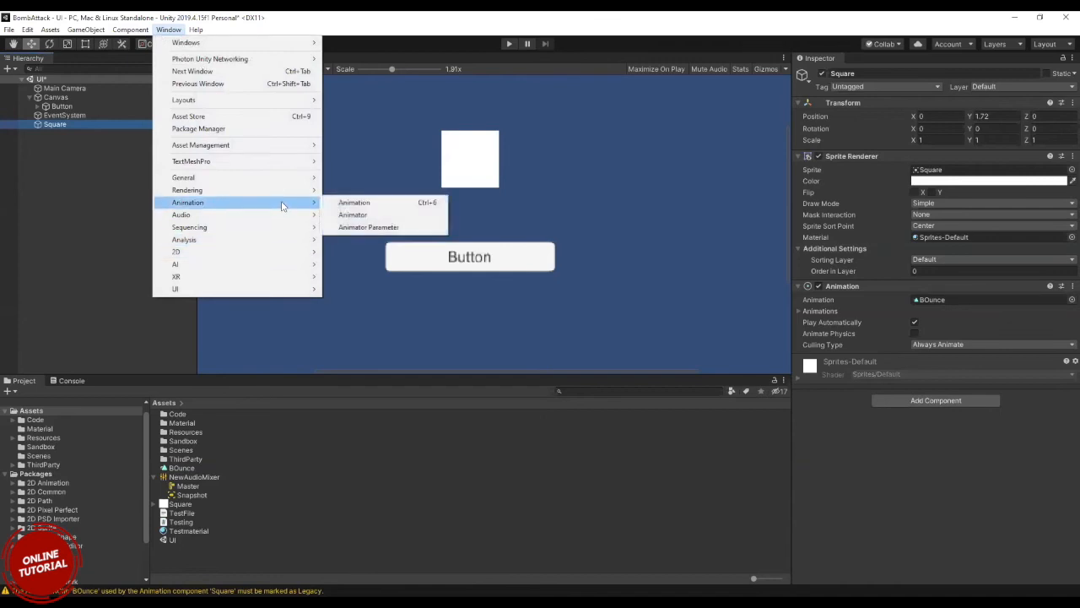
{"action": "left_click", "coordinate": [354, 203]}
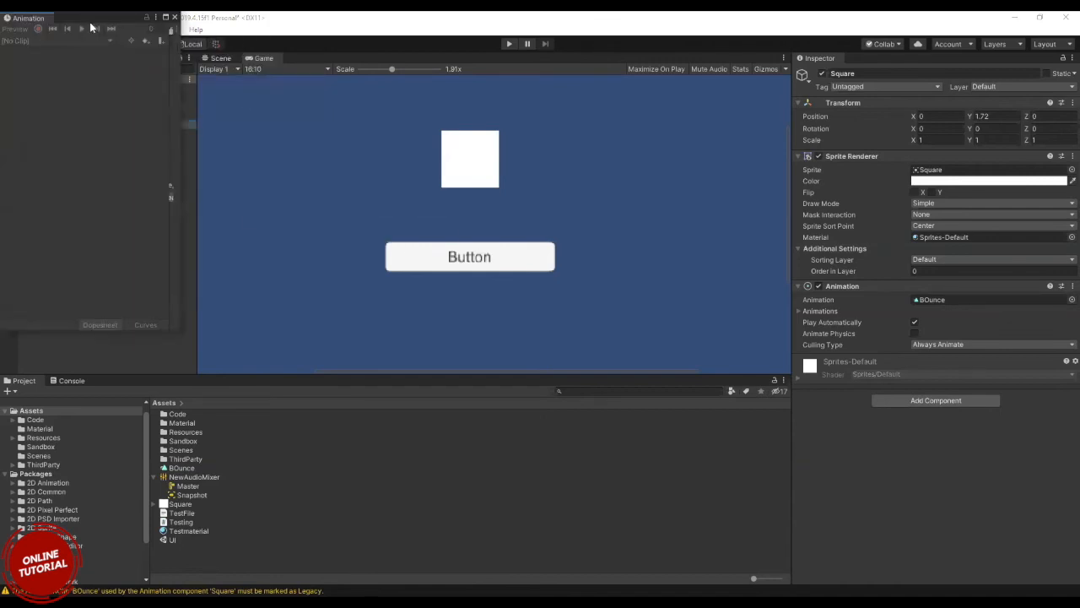
{"action": "left_click_drag", "start_coordinate": [84, 18], "coordinate": [169, 384]}
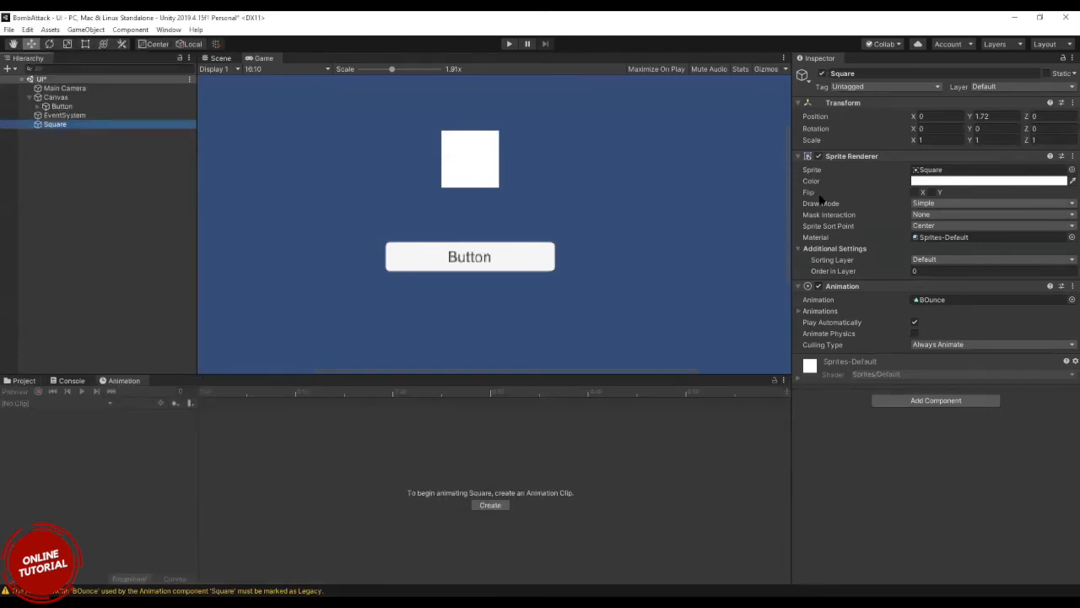
Compare what the Animation window offers for the BOunce clip and for the Square object.
{"action": "left_click", "coordinate": [25, 382]}
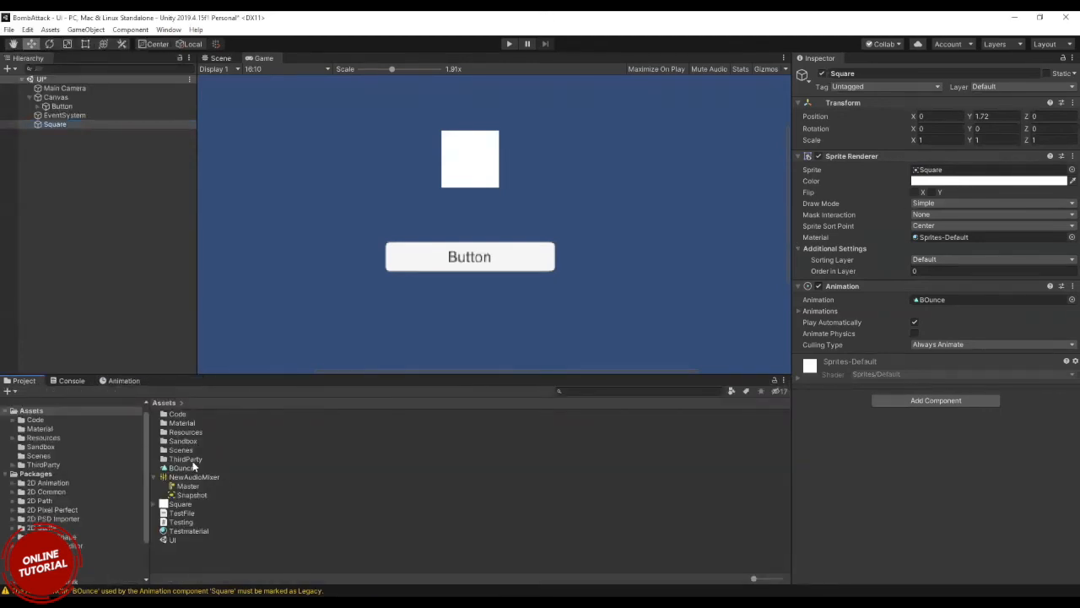
{"action": "left_click", "coordinate": [189, 468]}
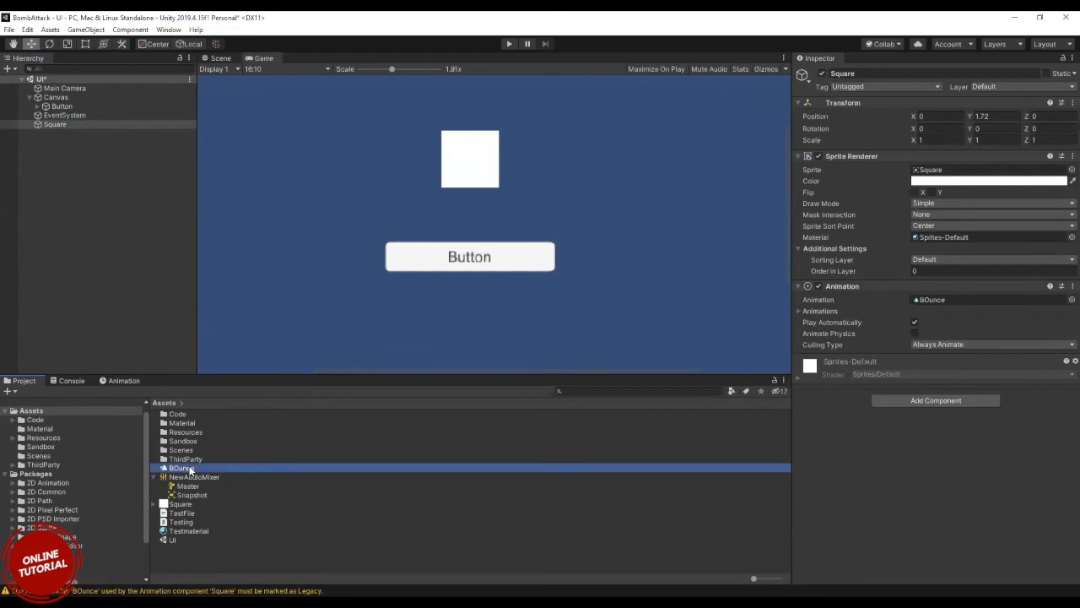
{"action": "left_click", "coordinate": [125, 380]}
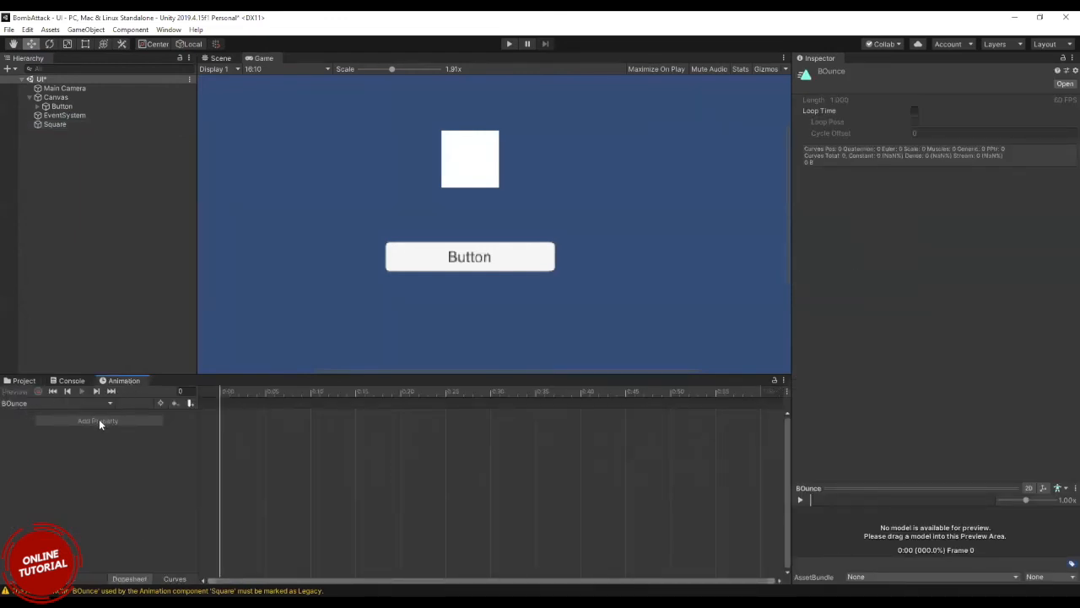
{"action": "left_click", "coordinate": [47, 124]}
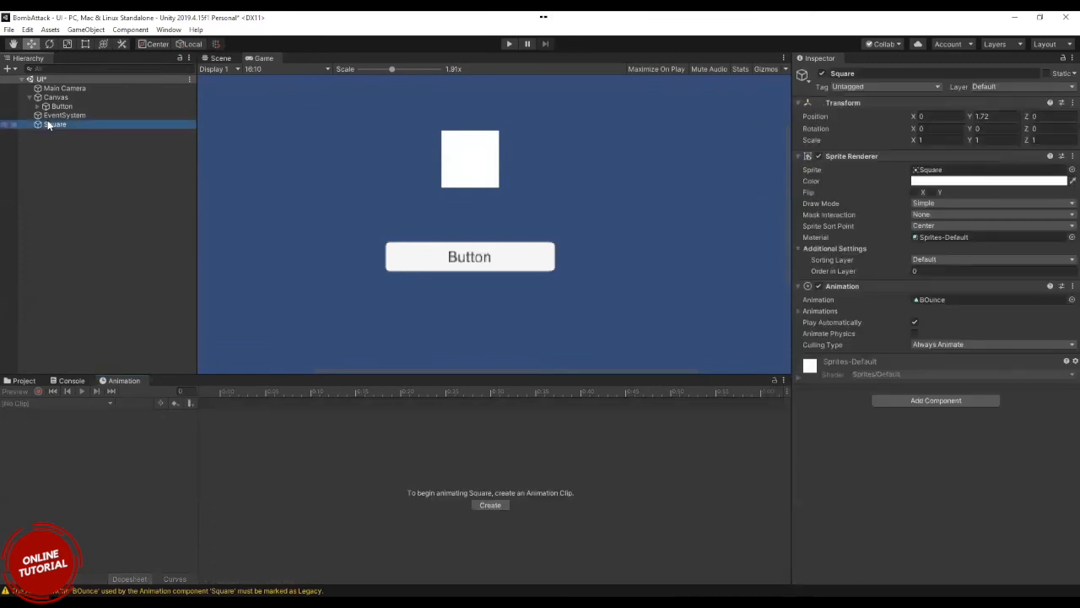
{"action": "left_click", "coordinate": [24, 382]}
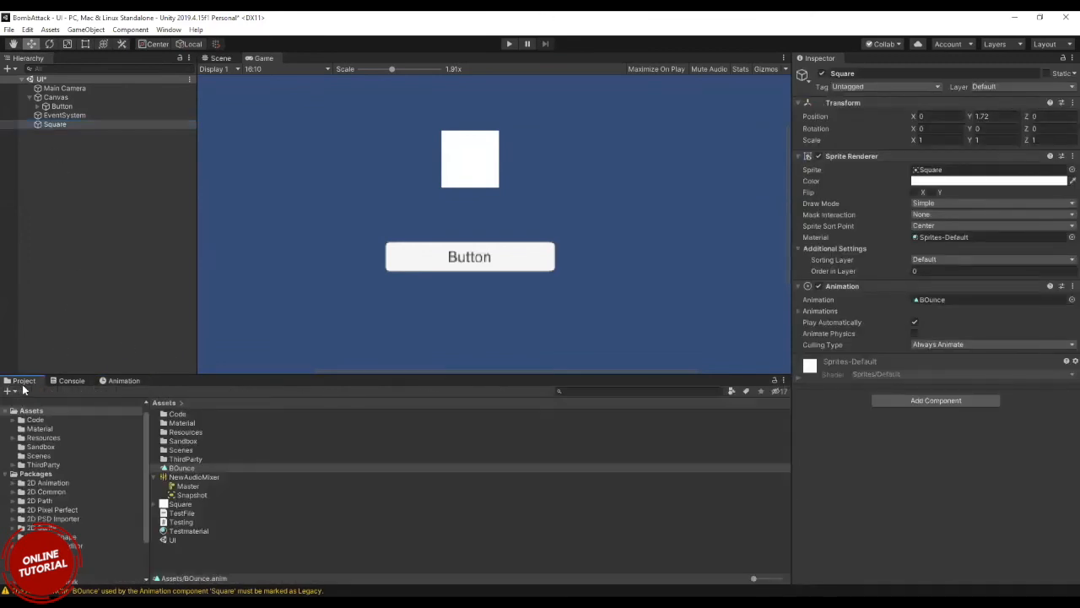
{"action": "left_click", "coordinate": [179, 468]}
{"action": "left_click", "coordinate": [134, 380]}
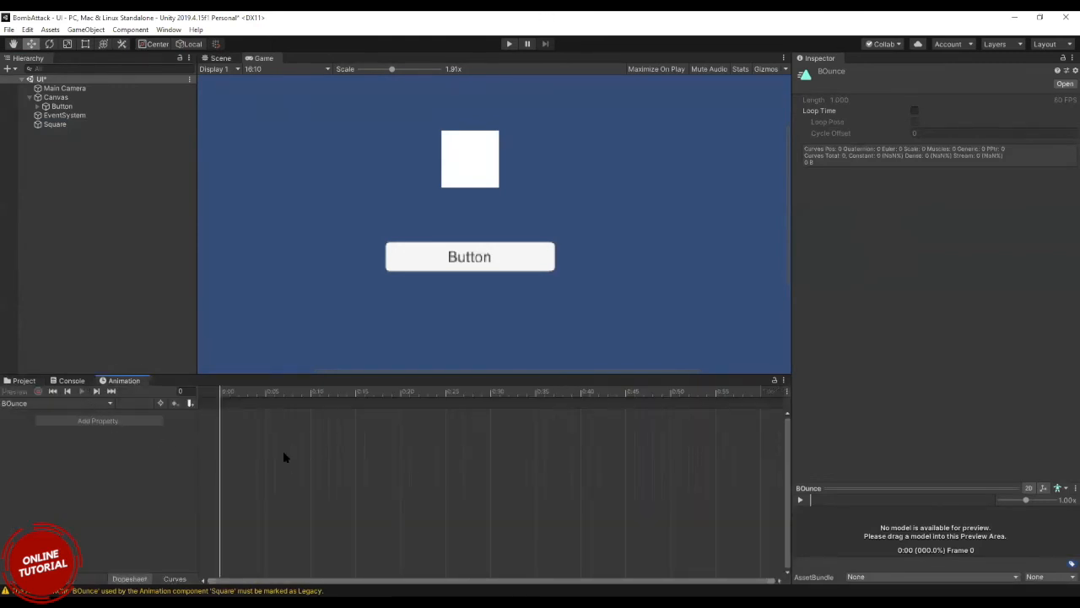
{"action": "left_click", "coordinate": [60, 124]}
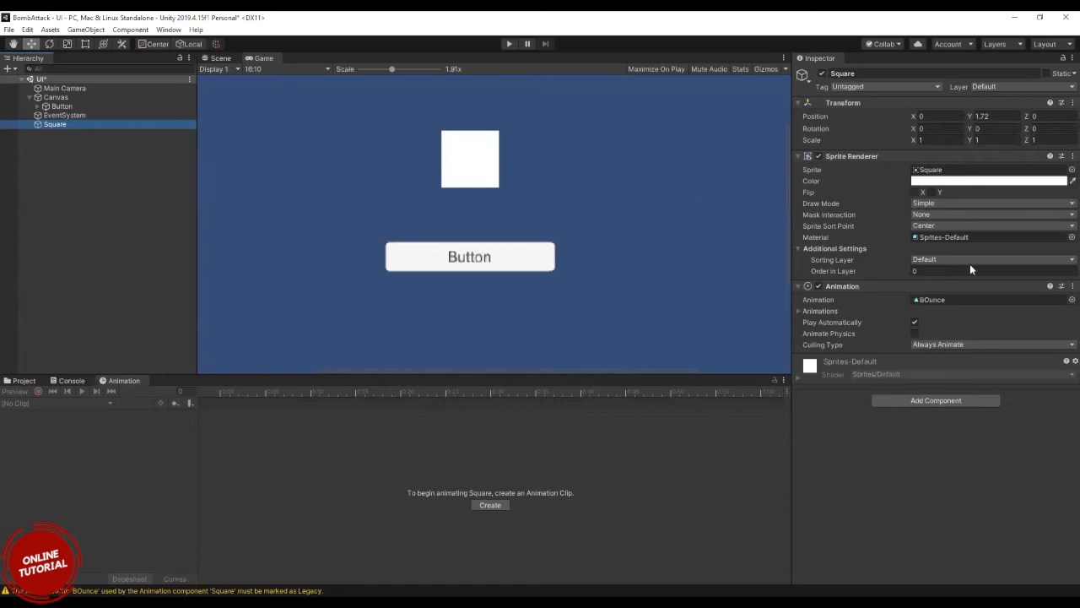
Replace the Square's Animation component with an Animator component and bring the project's Assets back into view.
{"action": "left_click", "coordinate": [1071, 287]}
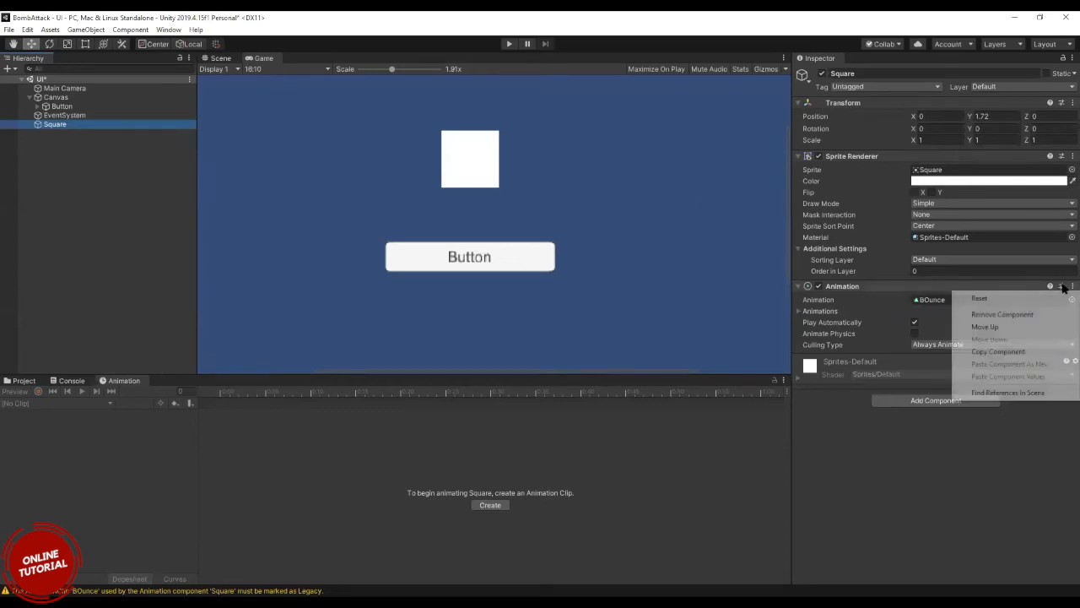
{"action": "left_click", "coordinate": [1034, 315]}
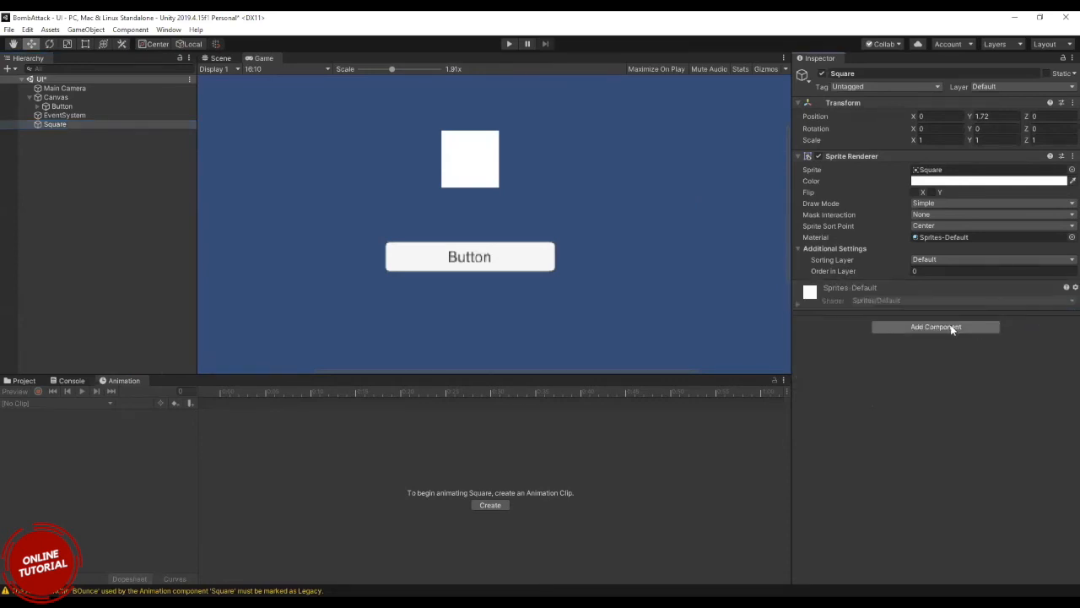
{"action": "left_click", "coordinate": [953, 327]}
{"action": "type", "text": "anima"}
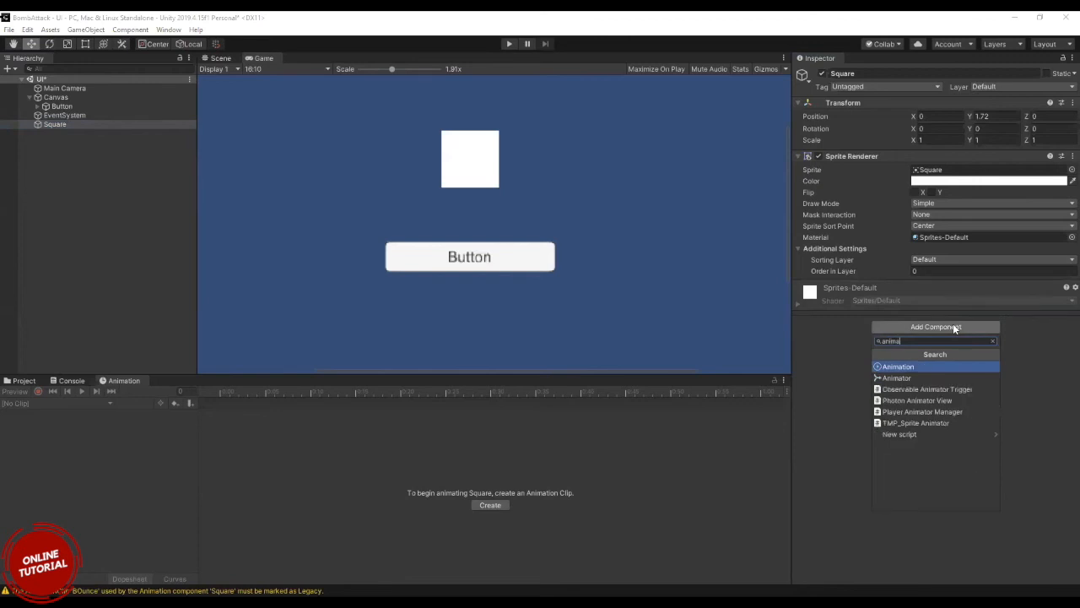
{"action": "key", "text": "Down"}
{"action": "key", "text": "Return"}
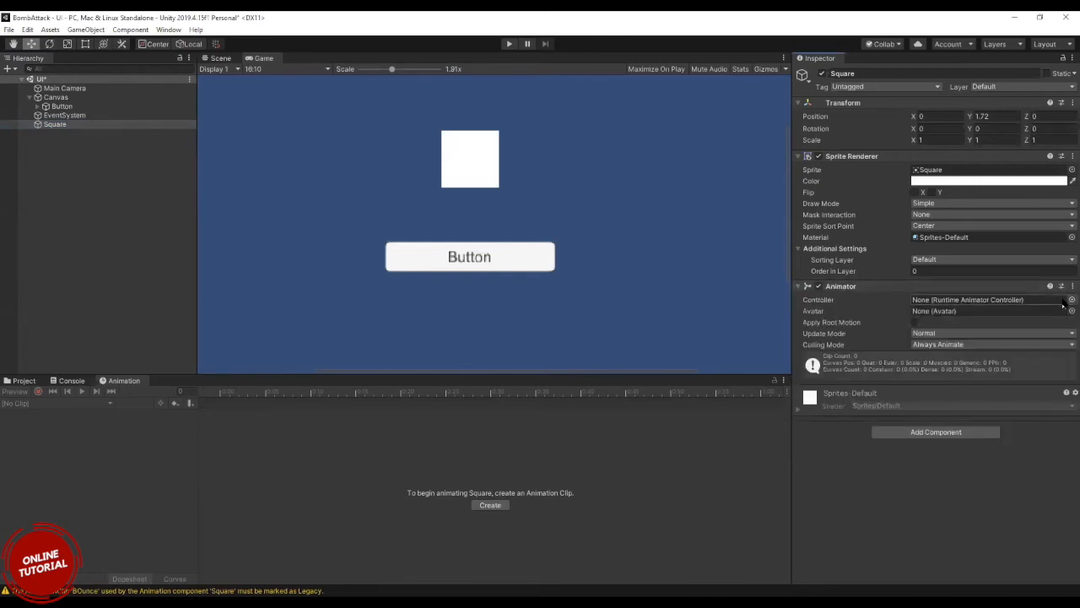
{"action": "left_click", "coordinate": [35, 381]}
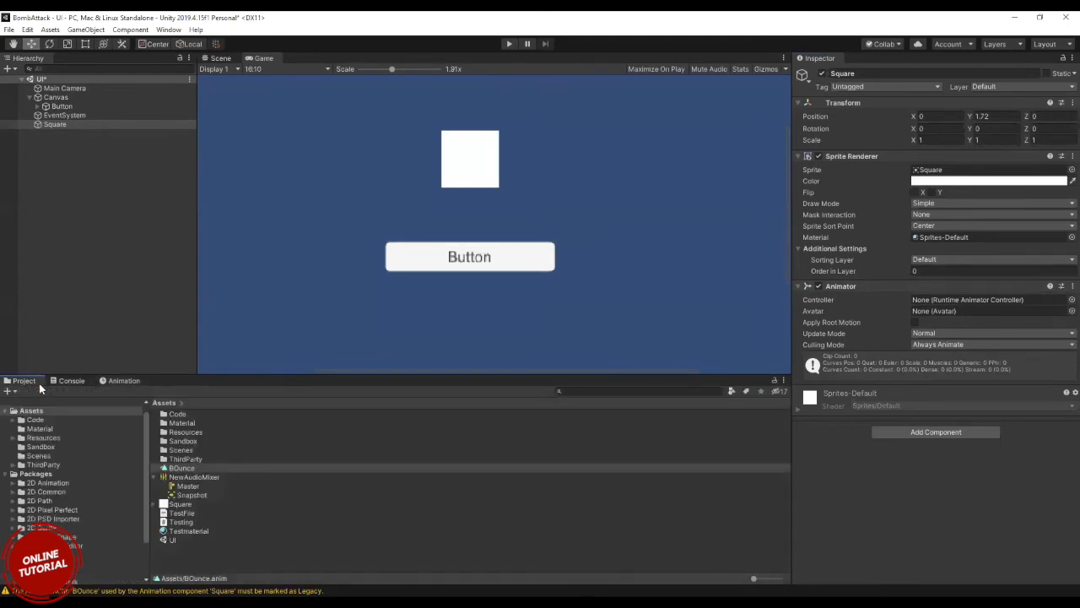
Create an Animator Controller in the Code folder and assign it as the controller of the Square's Animator.
{"action": "right_click", "coordinate": [172, 415]}
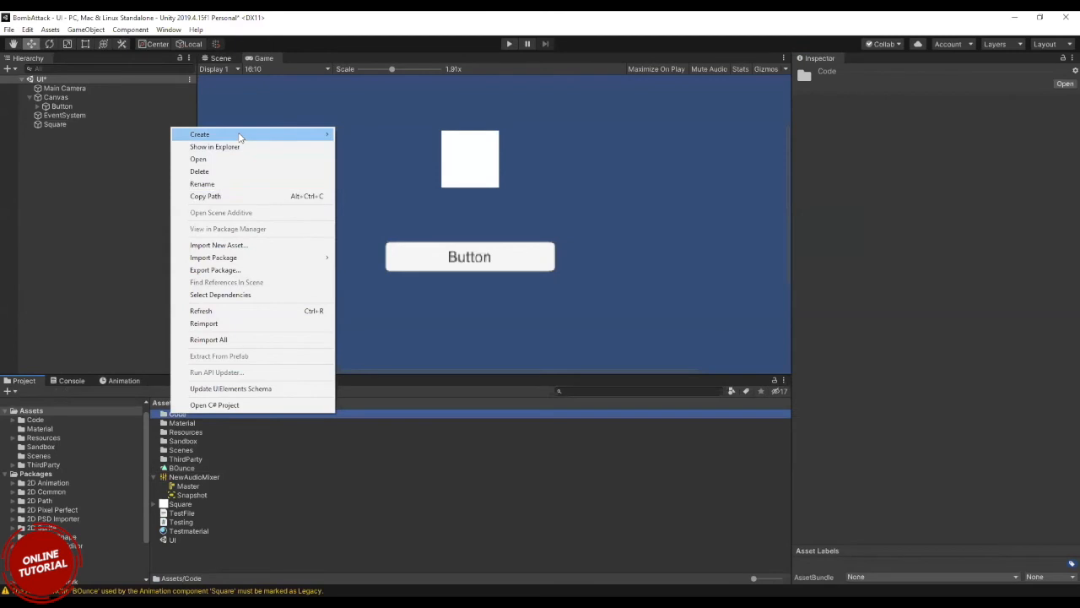
{"action": "mouse_move", "coordinate": [272, 128]}
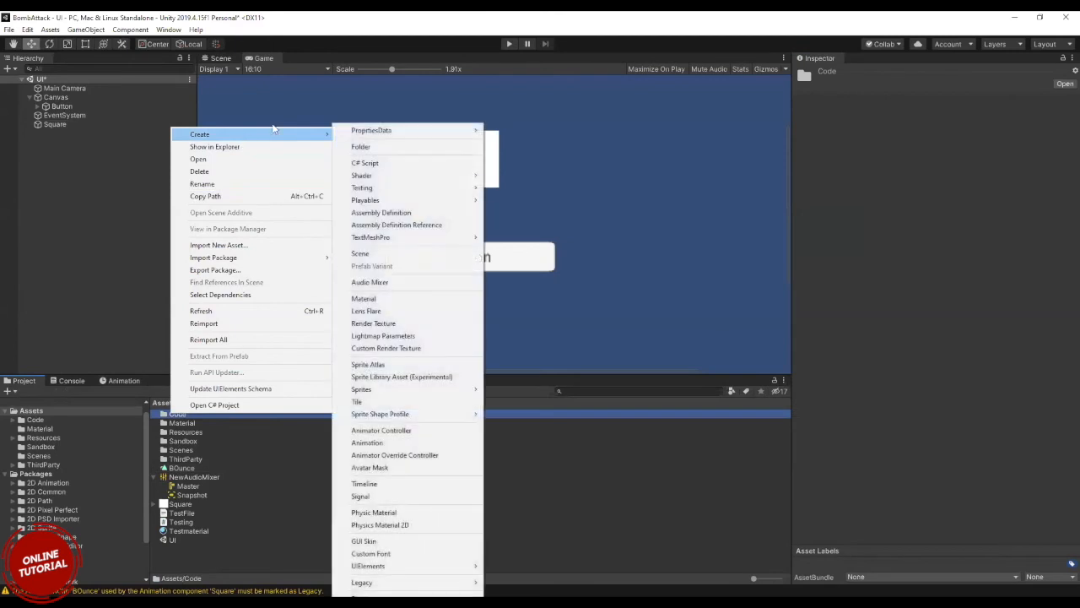
{"action": "left_click", "coordinate": [392, 437]}
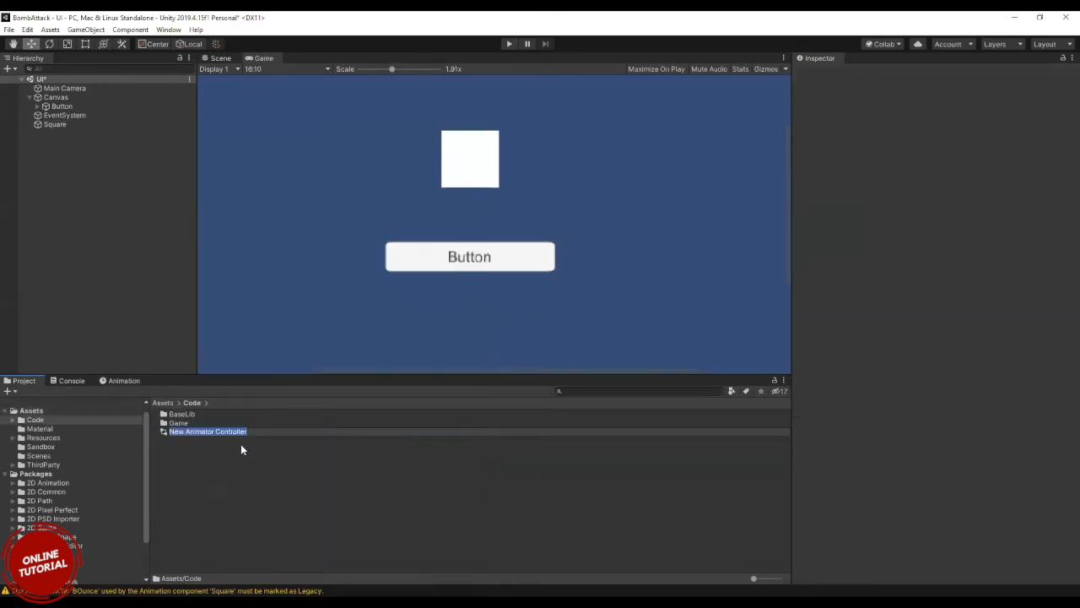
{"action": "key", "text": "Return"}
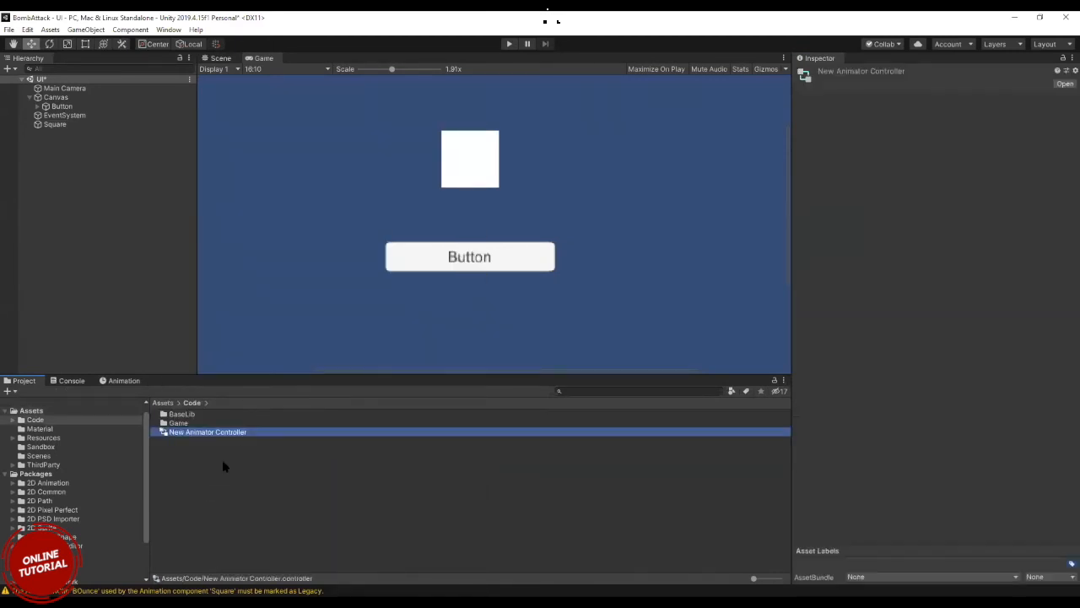
{"action": "left_click", "coordinate": [63, 123]}
{"action": "left_click_drag", "start_coordinate": [207, 431], "coordinate": [953, 294]}
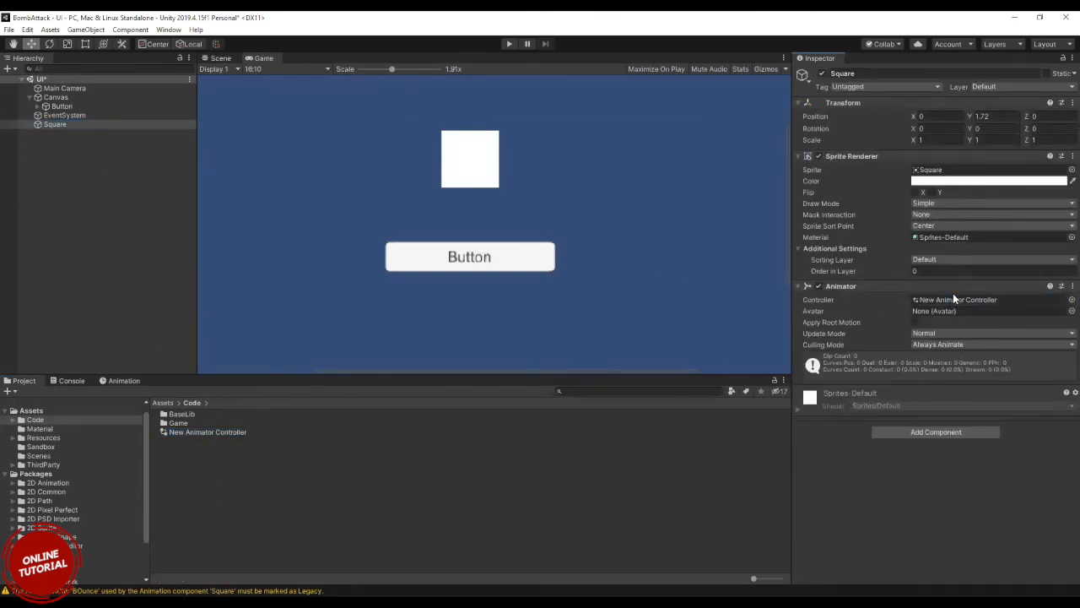
Open the Square's new Animator Controller and add the BOunce clip from the Assets root to its graph as a state.
{"action": "left_click", "coordinate": [951, 297]}
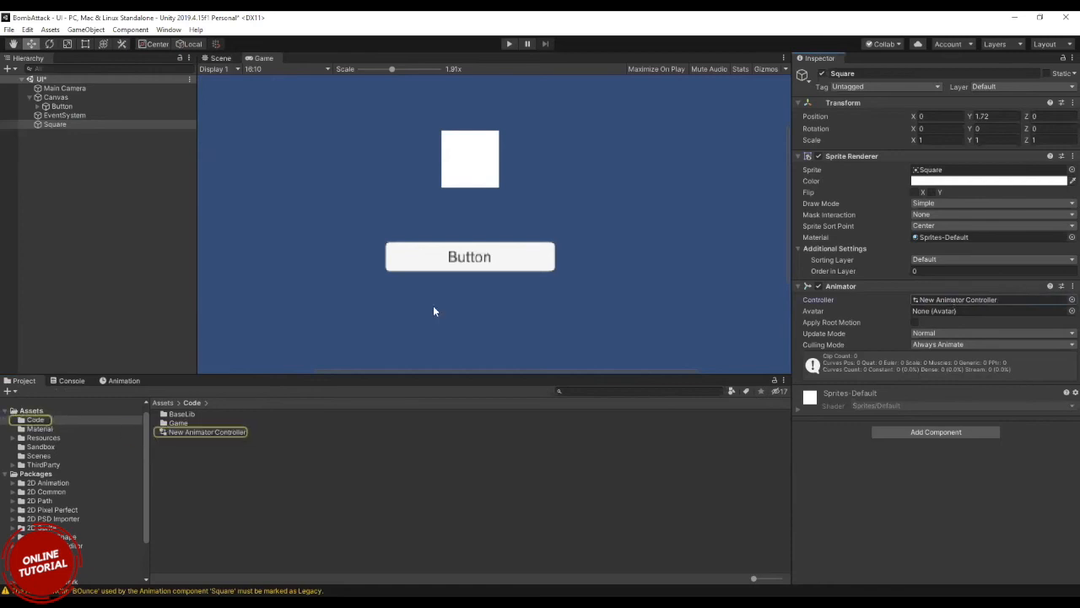
{"action": "left_click", "coordinate": [211, 430]}
{"action": "double_click", "coordinate": [211, 432]}
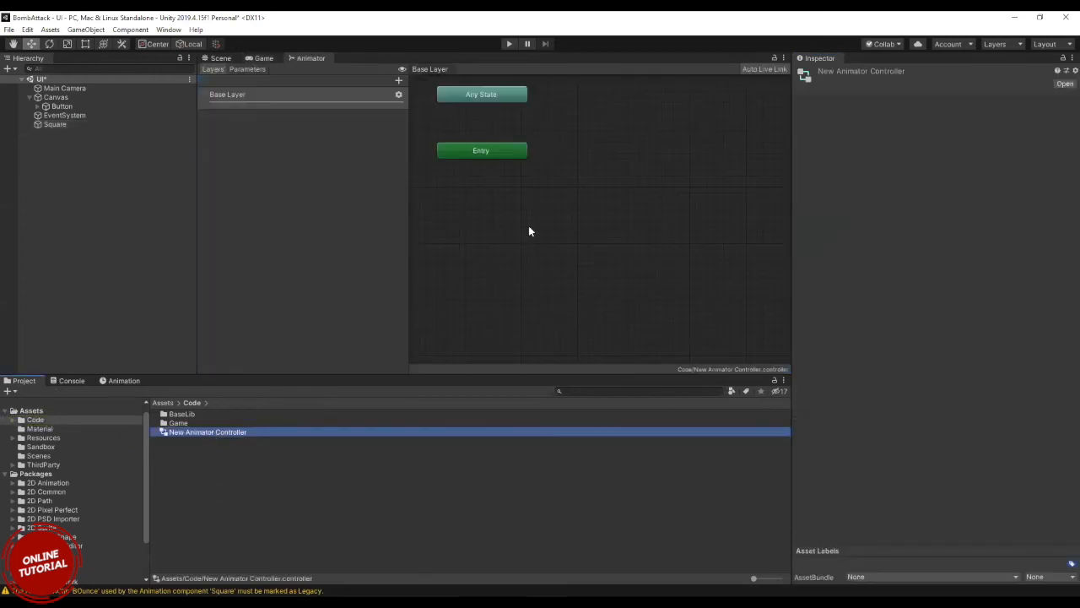
{"action": "left_click", "coordinate": [34, 411]}
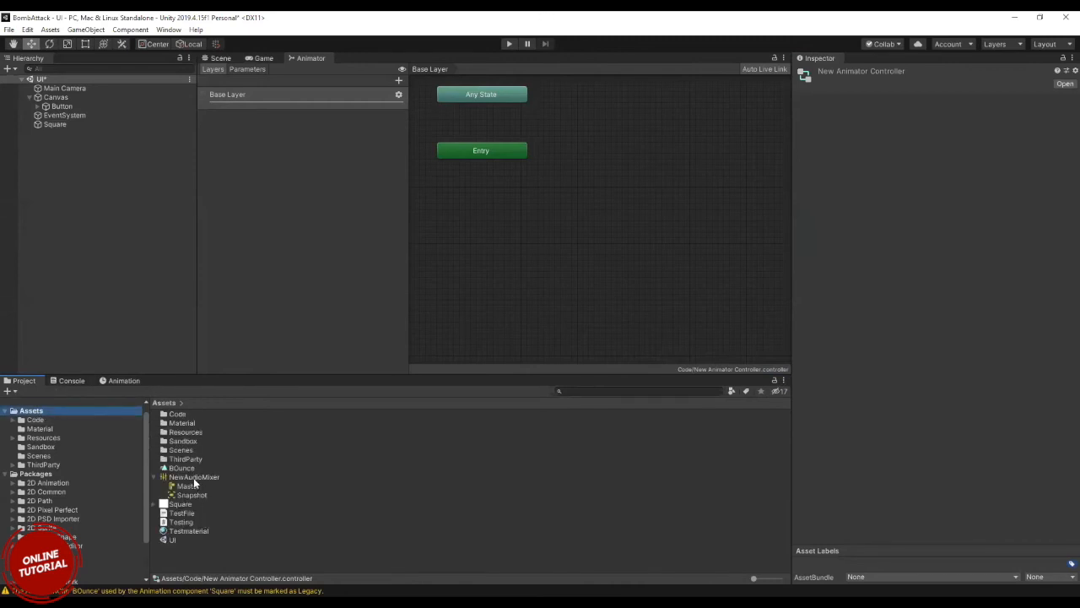
{"action": "left_click_drag", "start_coordinate": [182, 468], "coordinate": [620, 141]}
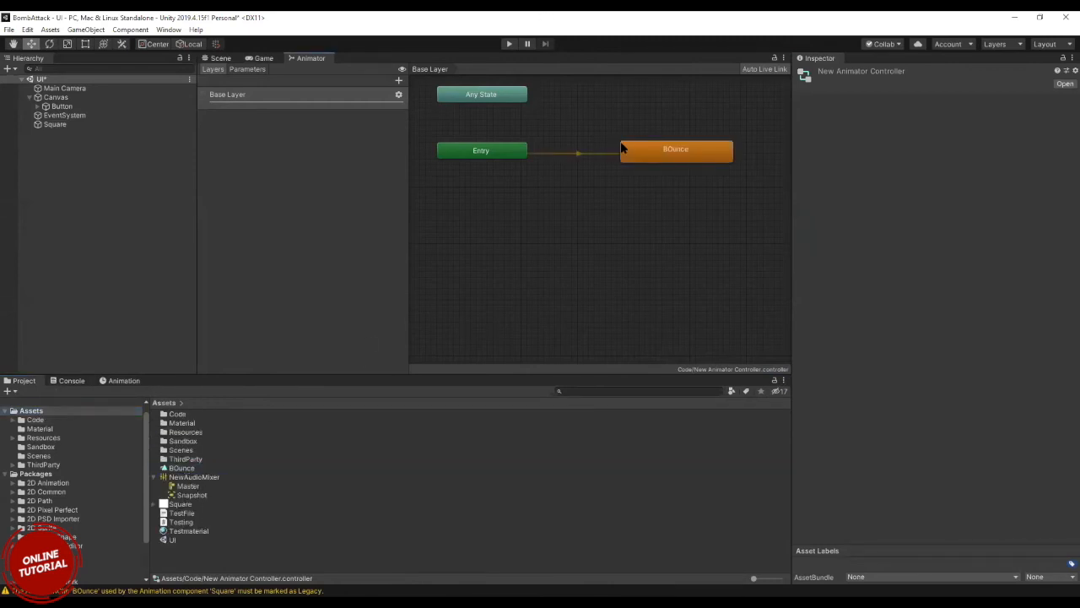
Add the Square's Transform Position as an animated property of the BOunce clip.
{"action": "left_click", "coordinate": [54, 124]}
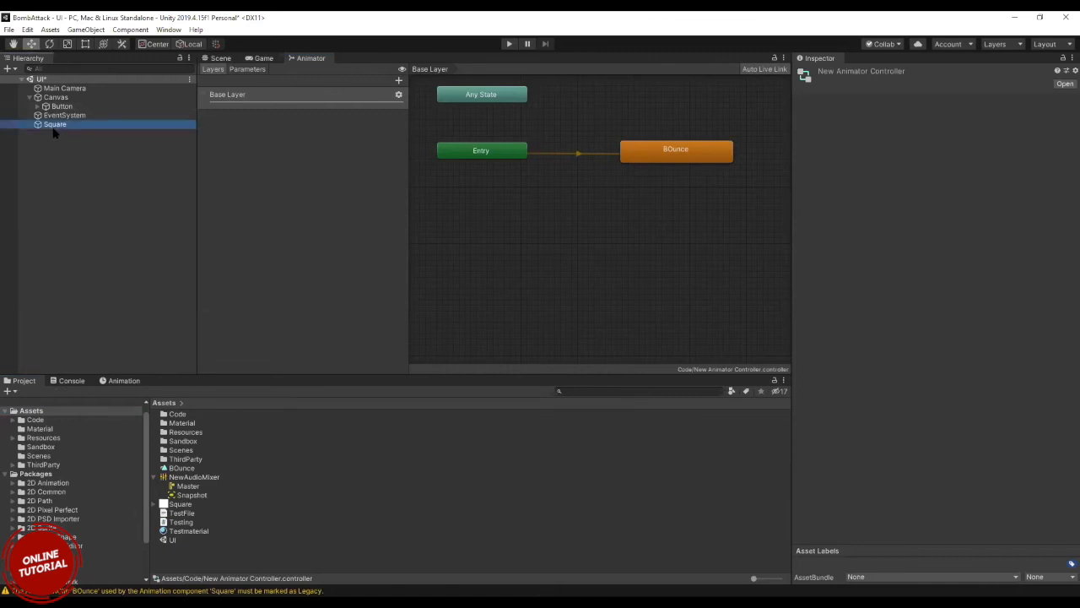
{"action": "left_click", "coordinate": [118, 381]}
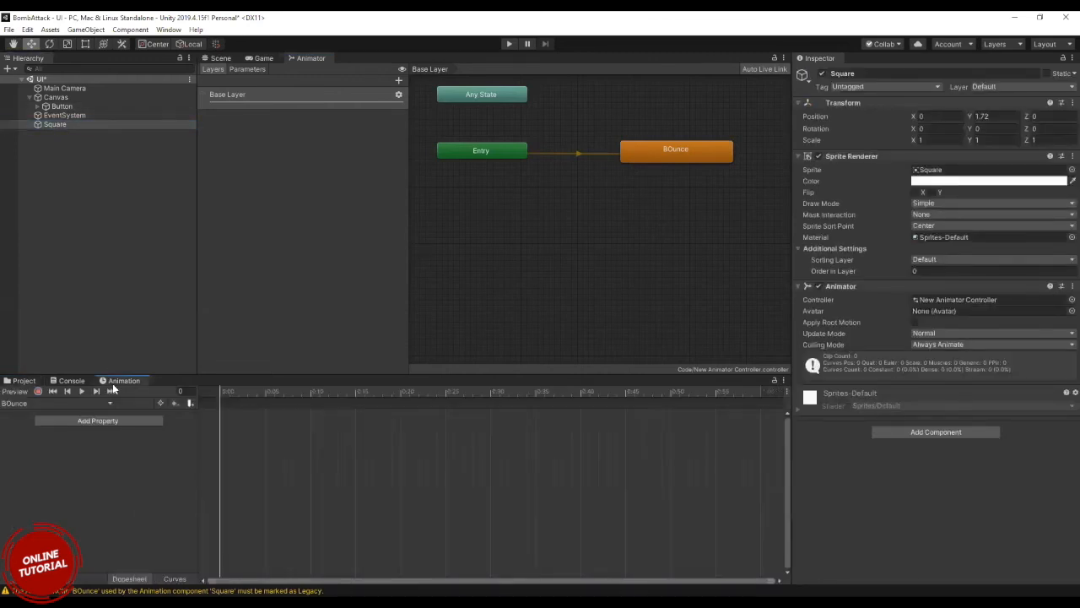
{"action": "left_click", "coordinate": [88, 420]}
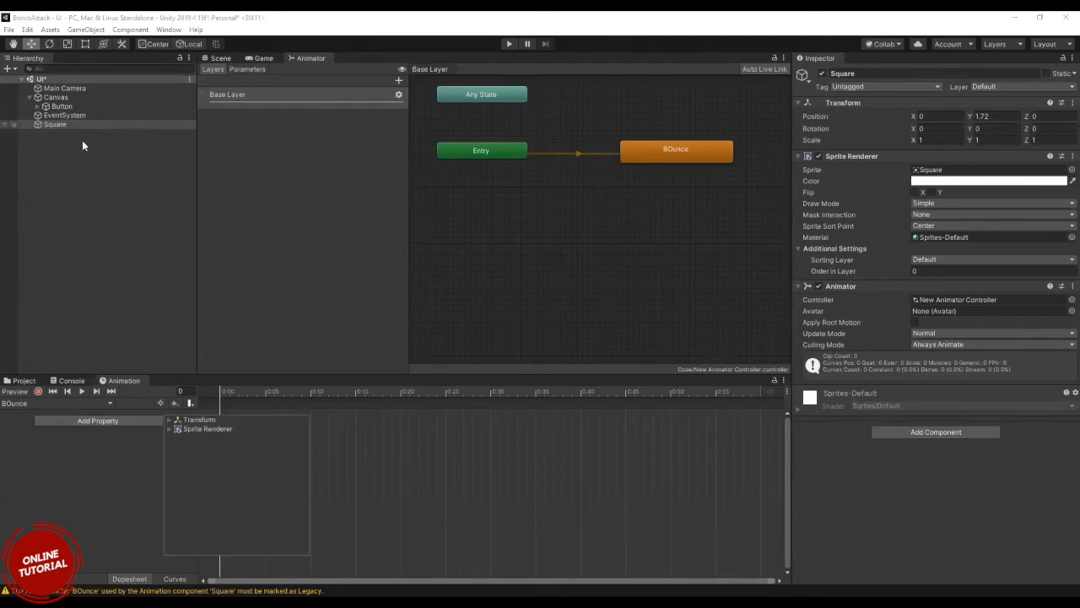
{"action": "left_click", "coordinate": [169, 420]}
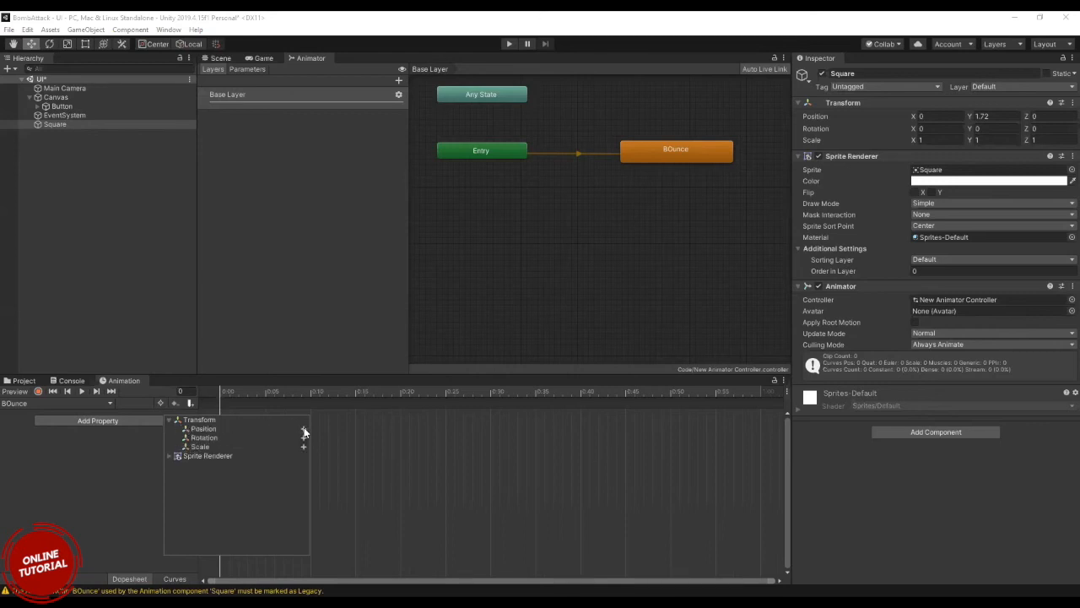
{"action": "left_click", "coordinate": [304, 431]}
Set the BOunce clip's Position.y to 0 at frame 0 and to 5 at frame 60.
{"action": "left_click", "coordinate": [10, 424]}
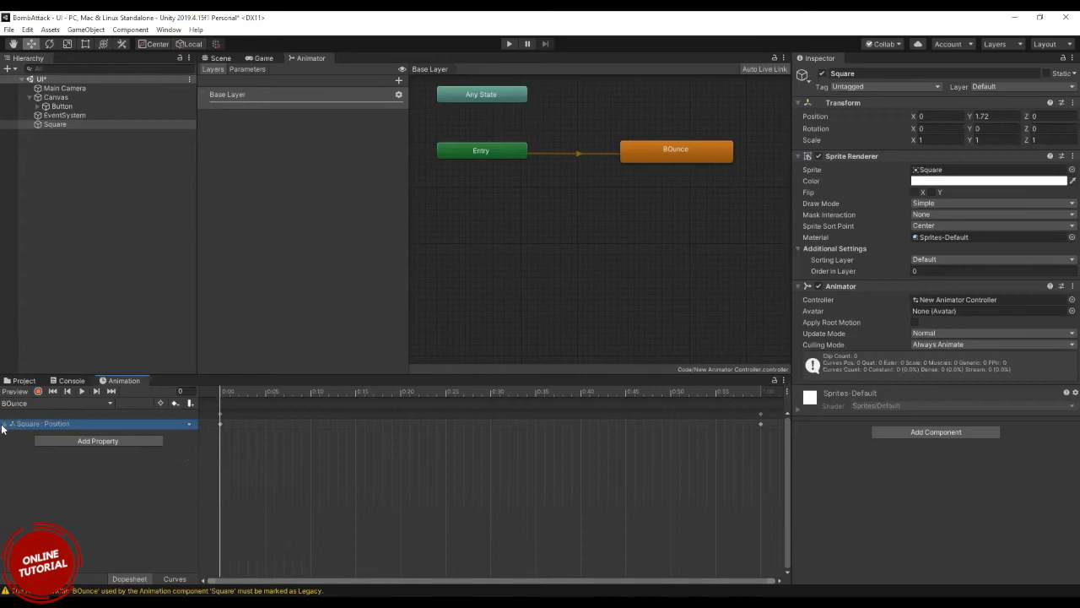
{"action": "left_click", "coordinate": [5, 424]}
{"action": "left_click", "coordinate": [152, 444]}
{"action": "type", "text": "0"}
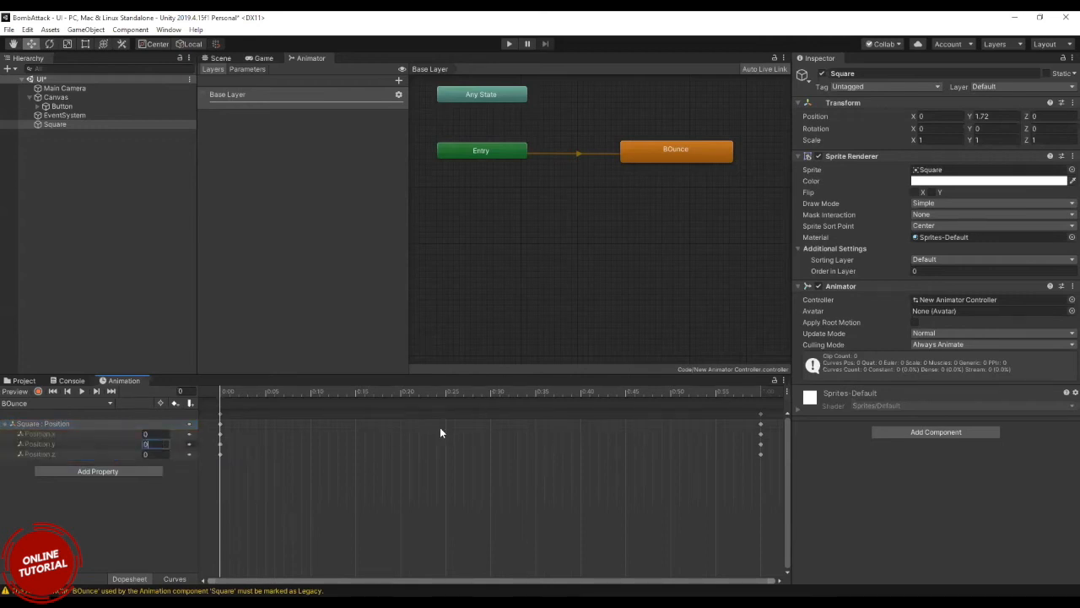
{"action": "left_click_drag", "start_coordinate": [225, 395], "coordinate": [760, 377]}
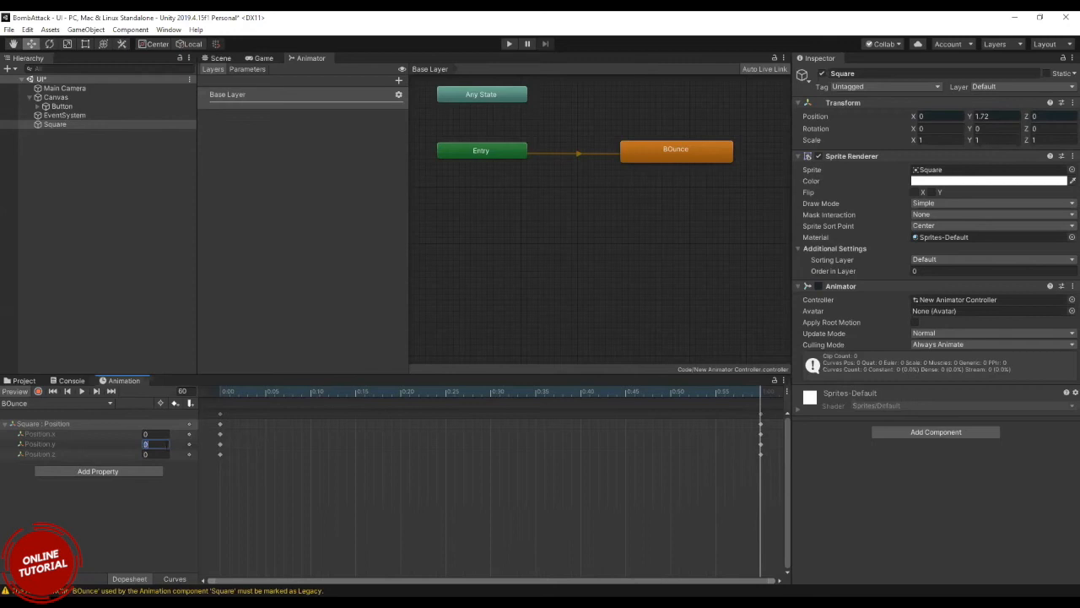
{"action": "type", "text": "5"}
Preview the Square's BOunce motion in the Game view by scrubbing the timeline back to frame 0.
{"action": "left_click", "coordinate": [265, 59]}
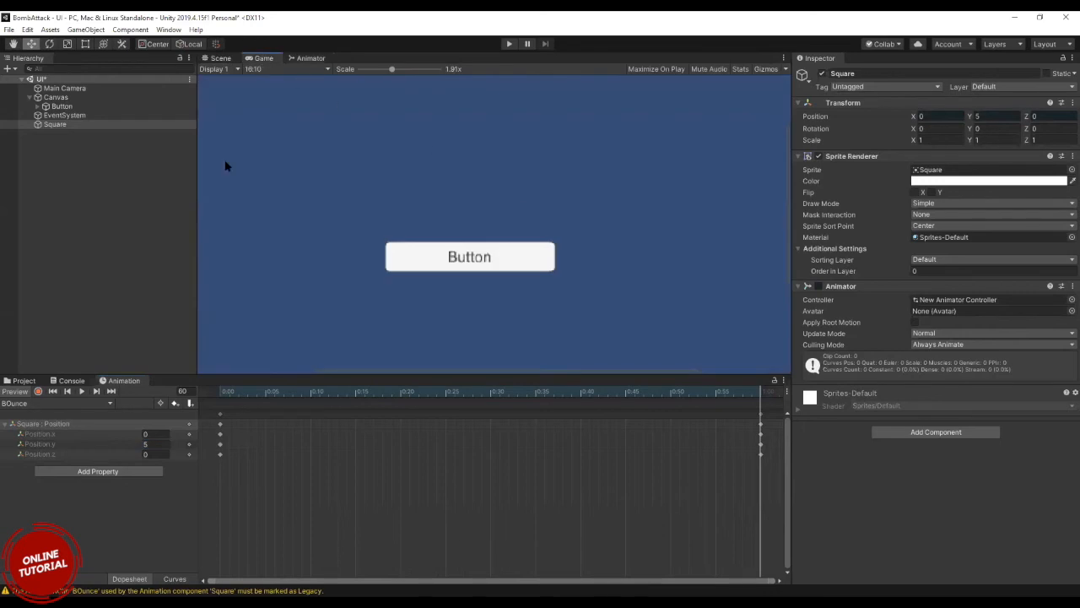
{"action": "left_click", "coordinate": [58, 124]}
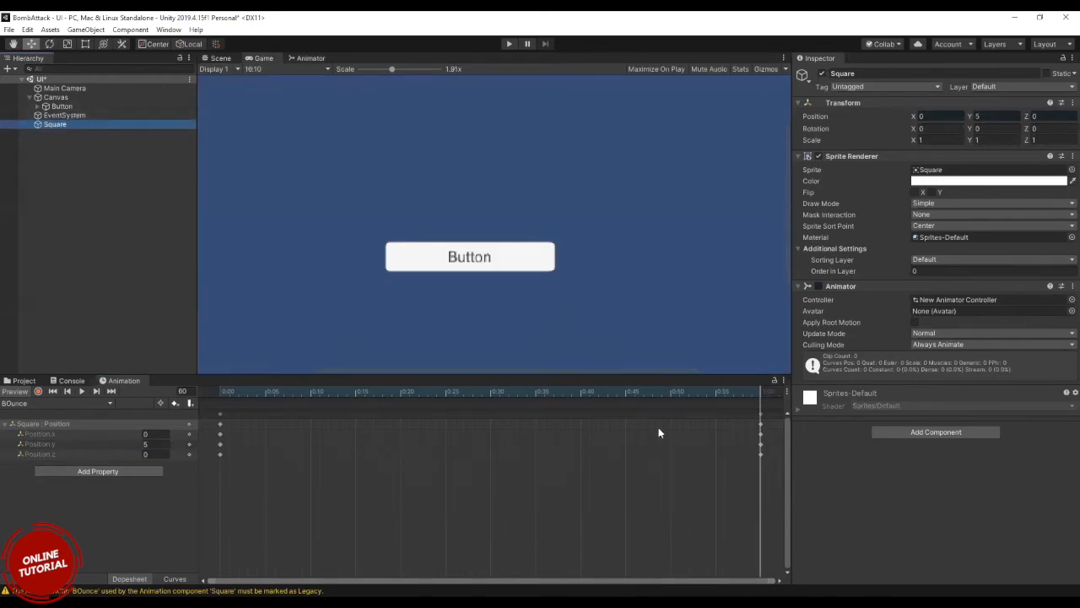
{"action": "left_click_drag", "start_coordinate": [762, 392], "coordinate": [72, 468]}
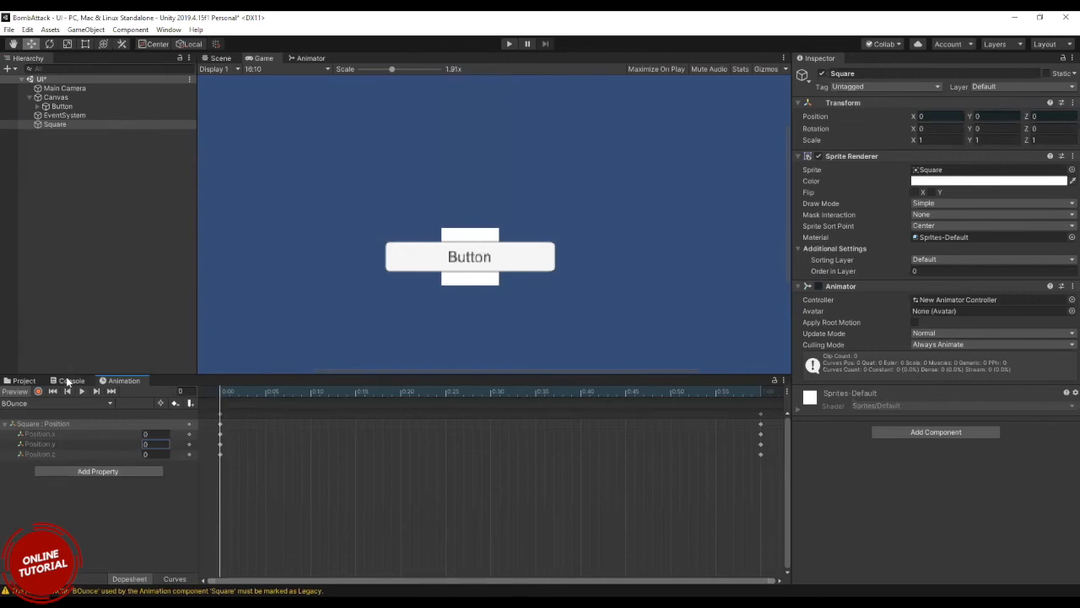
Review which animation assets the project can create and inspect the settings of the BOunce clip.
{"action": "left_click", "coordinate": [27, 381]}
{"action": "left_click", "coordinate": [199, 553]}
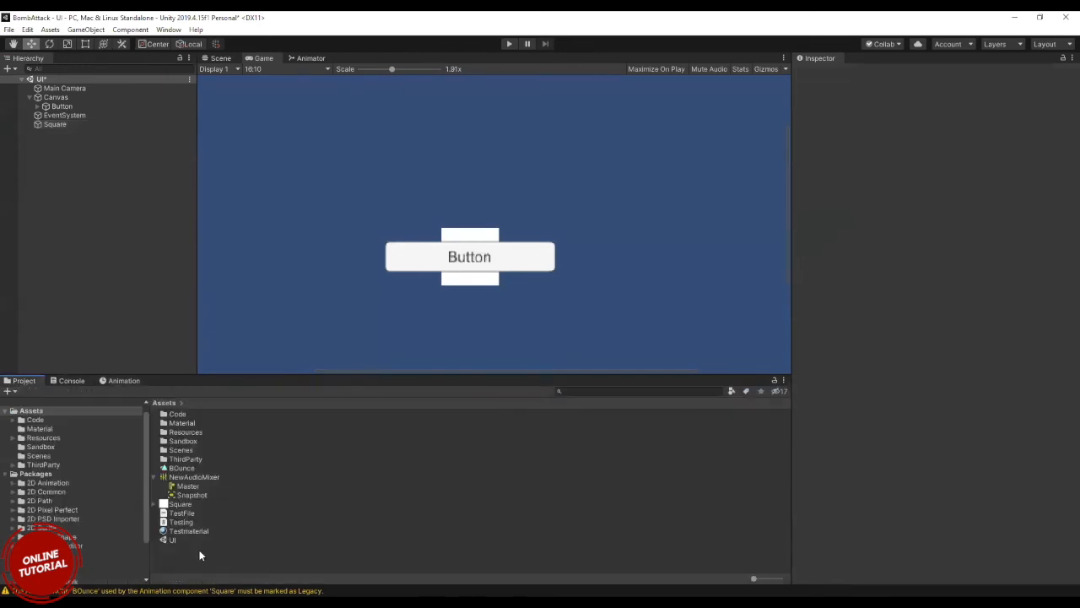
{"action": "right_click", "coordinate": [200, 553]}
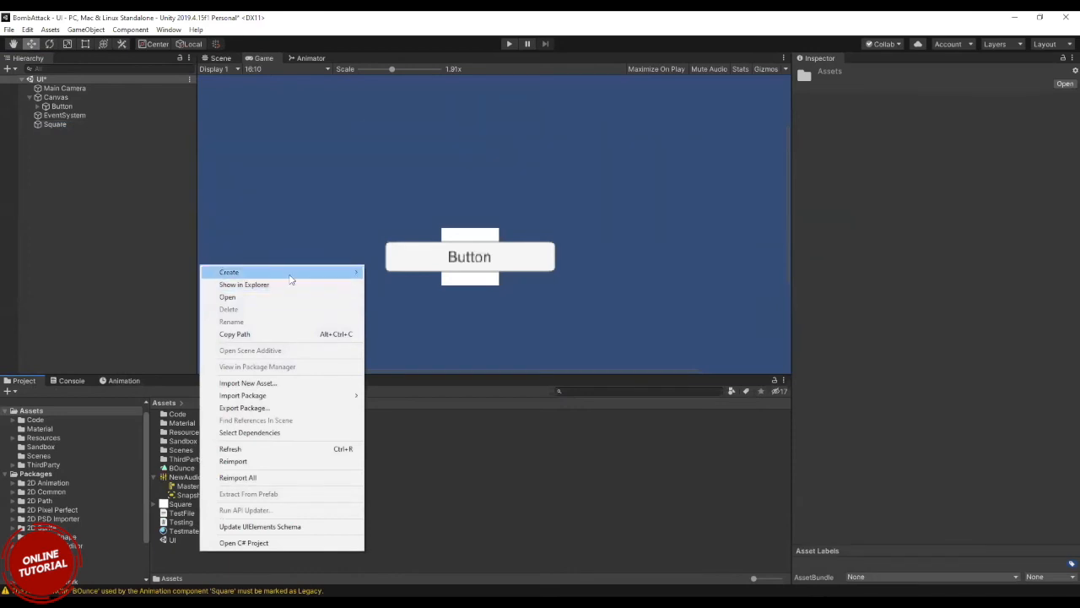
{"action": "mouse_move", "coordinate": [292, 274]}
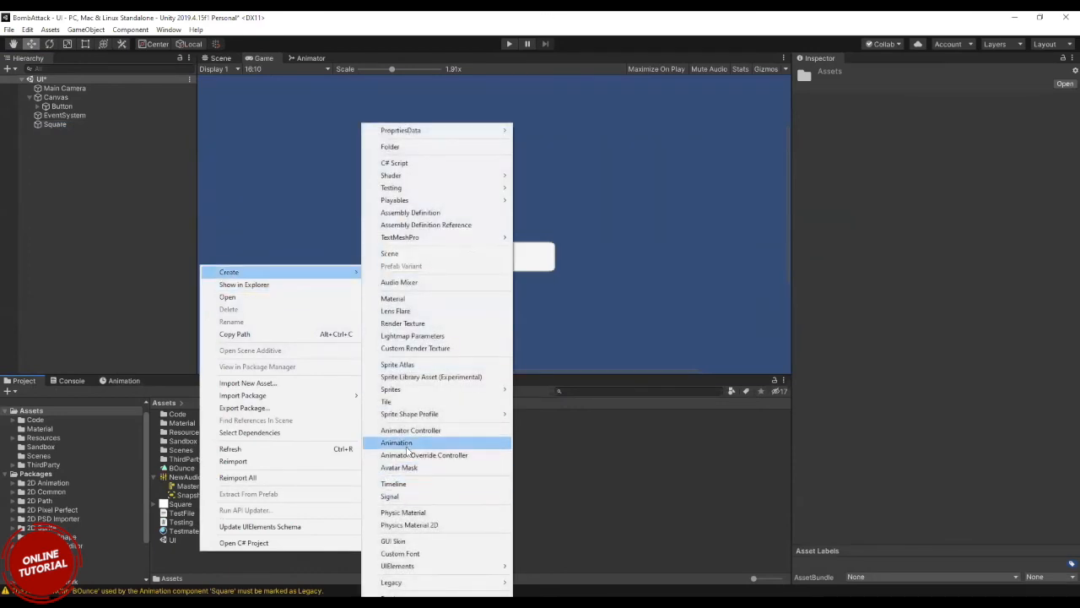
{"action": "left_click", "coordinate": [65, 124]}
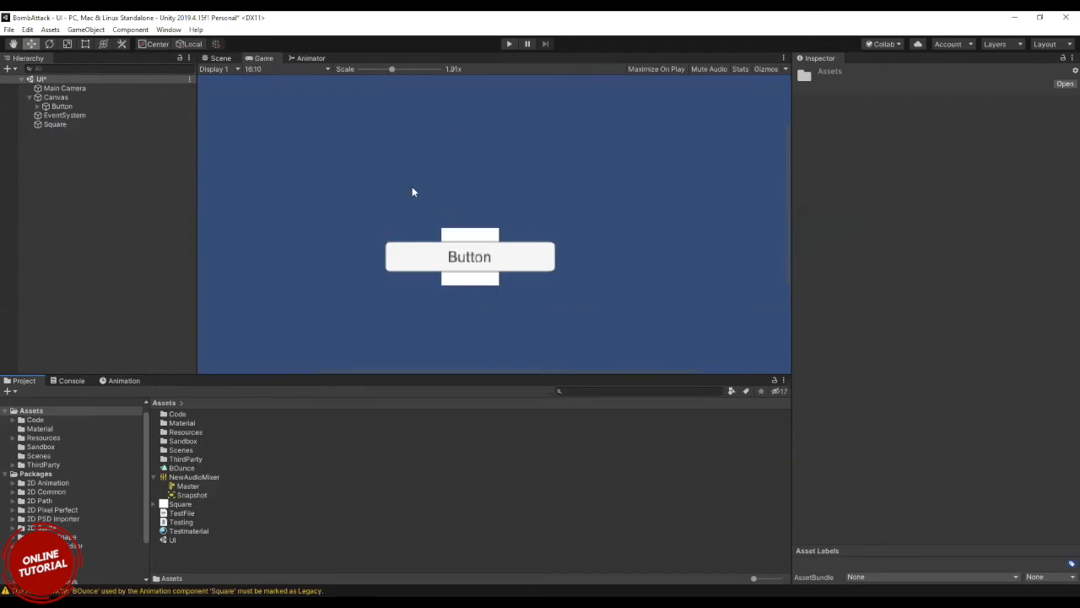
{"action": "left_click", "coordinate": [181, 467]}
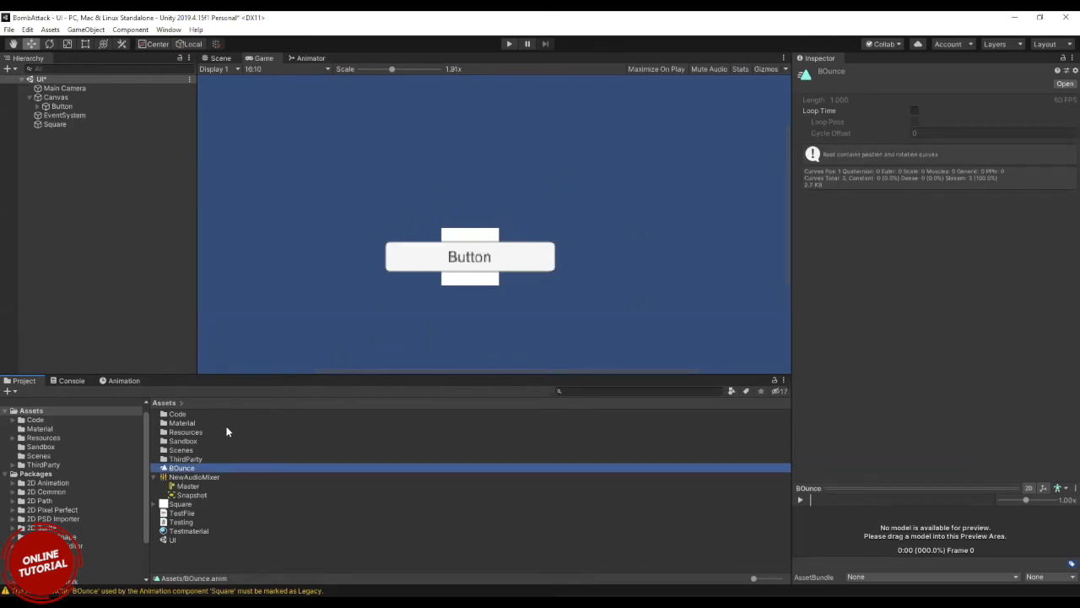
Trace the controller assigned to the Square's Animator and open its full state graph.
{"action": "left_click", "coordinate": [65, 123]}
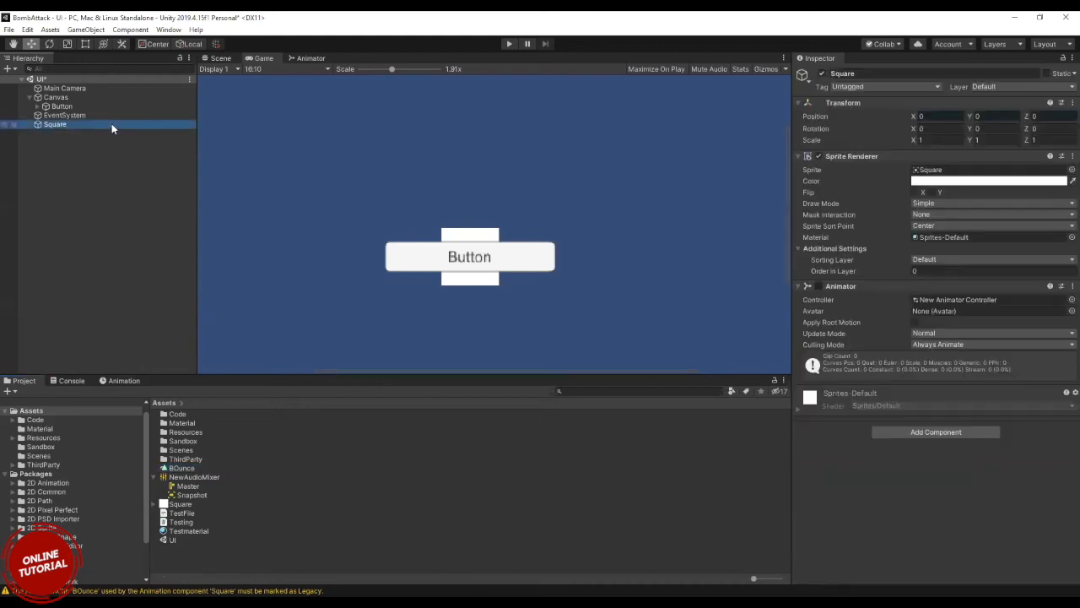
{"action": "left_click", "coordinate": [971, 299]}
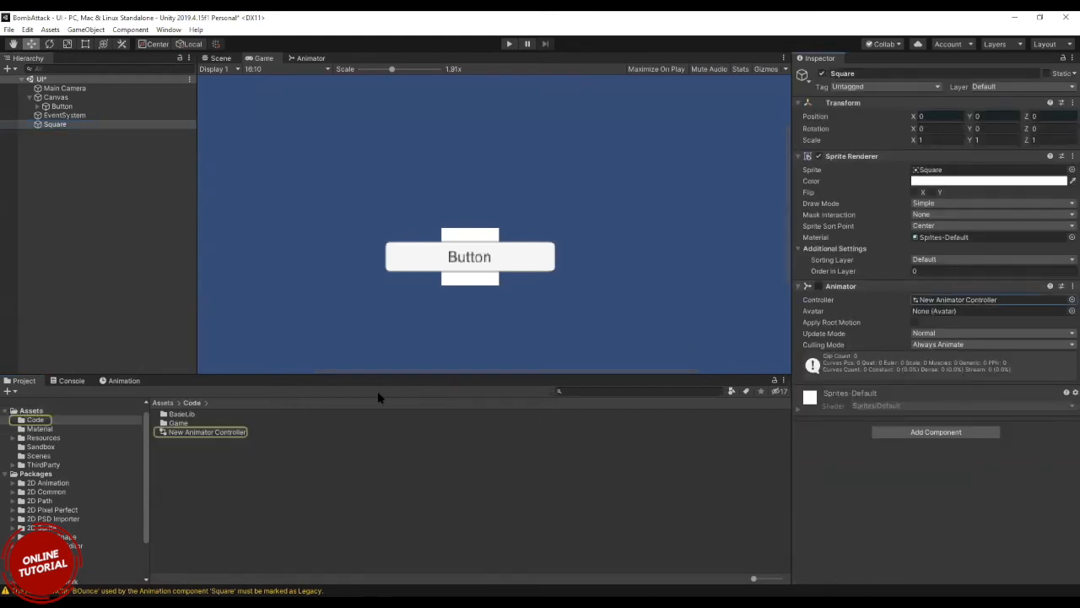
{"action": "double_click", "coordinate": [230, 431]}
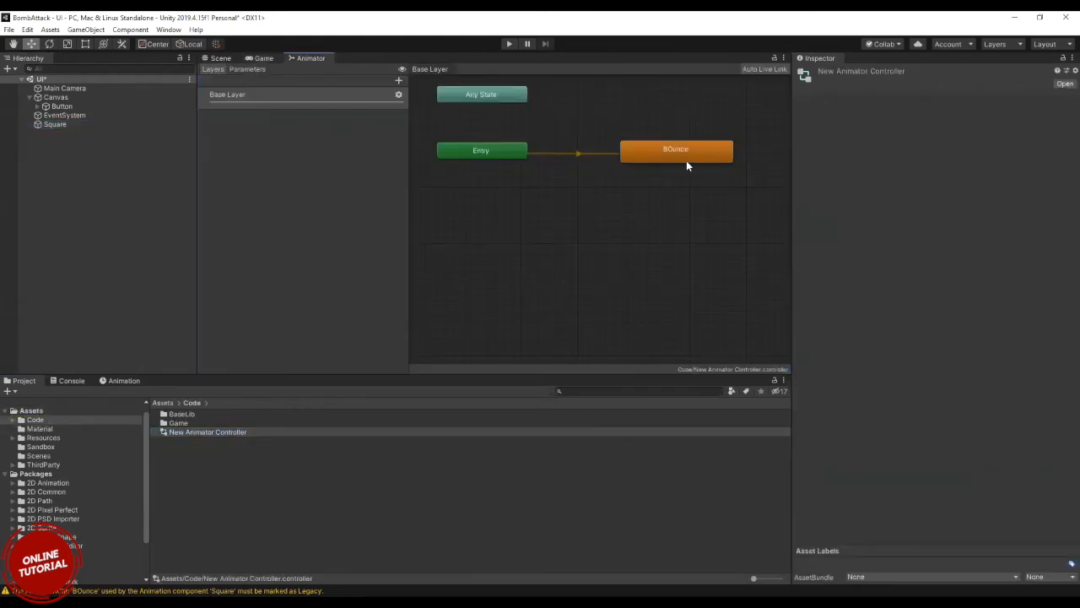
{"action": "scroll", "coordinate": [524, 208], "scroll_direction": "down", "scroll_amount": 3}
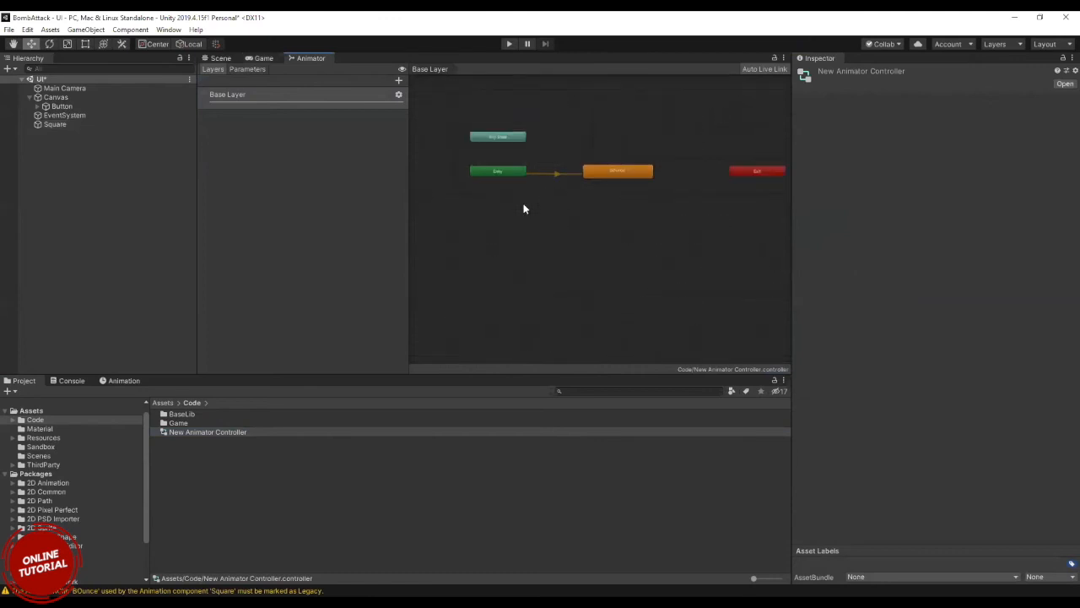
{"action": "left_click", "coordinate": [605, 168]}
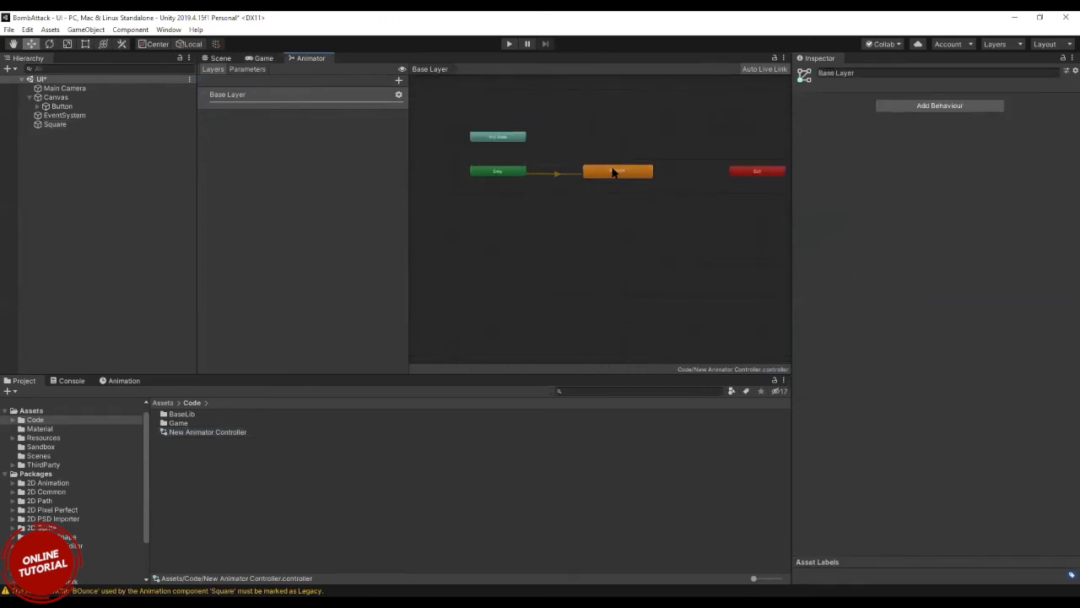
Add an empty state to the Base Layer of the animator graph and name it Left.
{"action": "right_click", "coordinate": [532, 213]}
{"action": "mouse_move", "coordinate": [553, 222]}
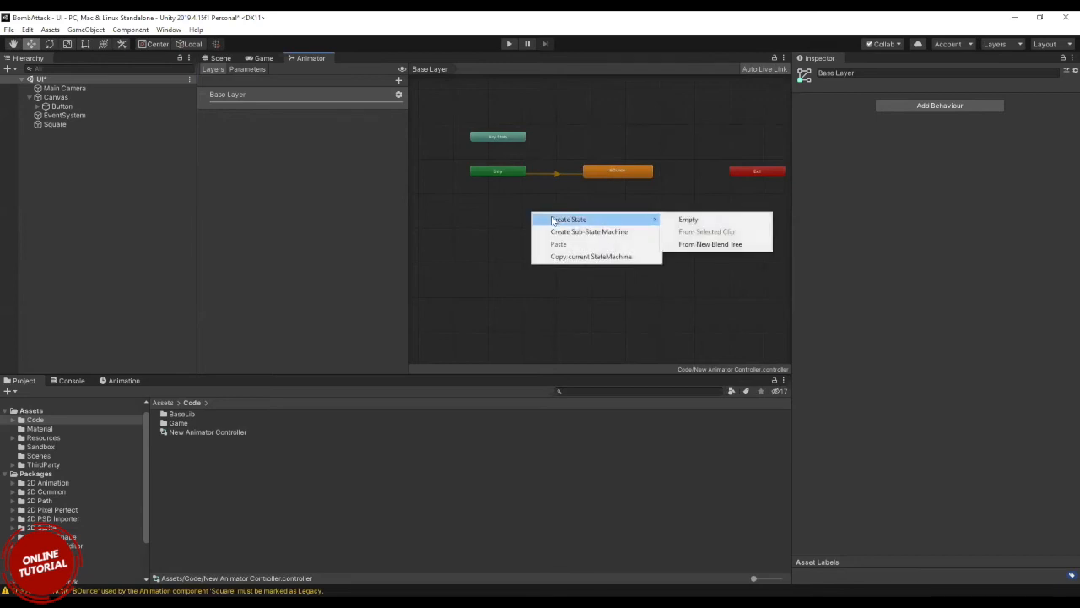
{"action": "left_click", "coordinate": [688, 219]}
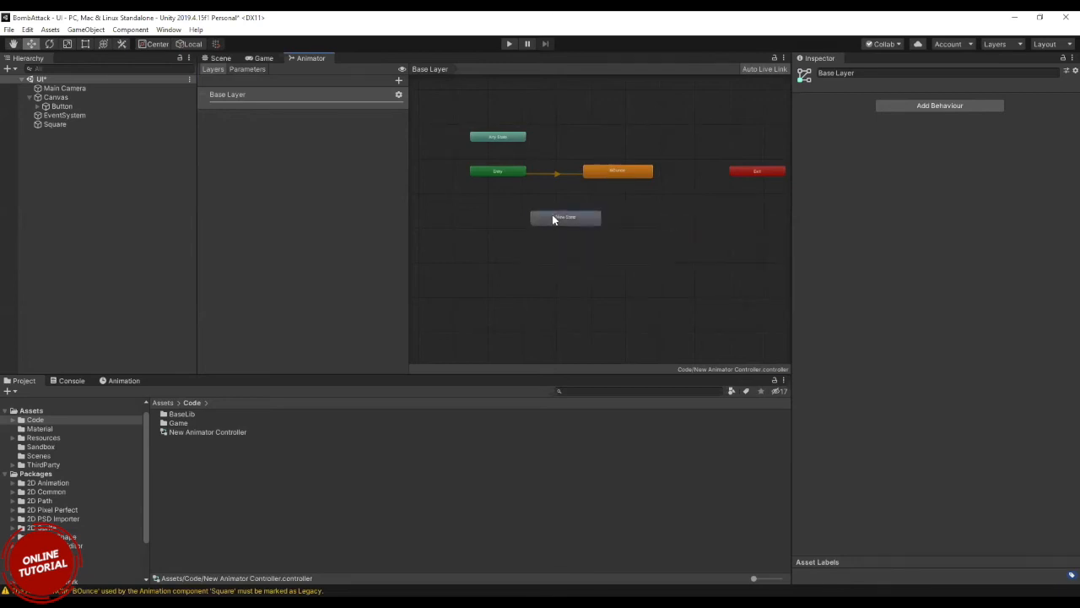
{"action": "left_click", "coordinate": [553, 217]}
{"action": "left_click", "coordinate": [876, 74]}
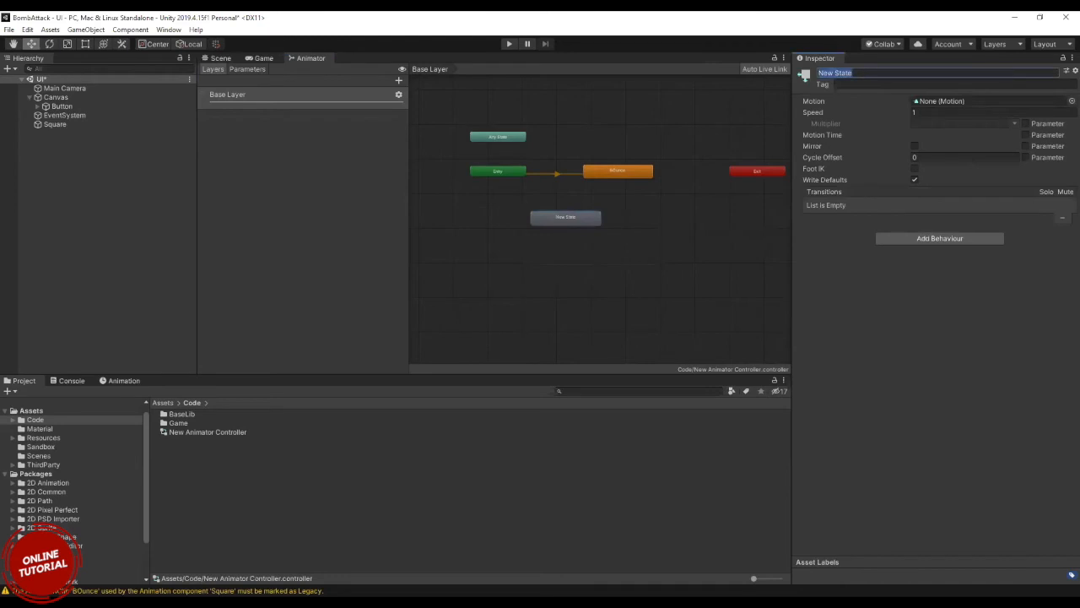
{"action": "type", "text": "Left"}
{"action": "key", "text": "Return"}
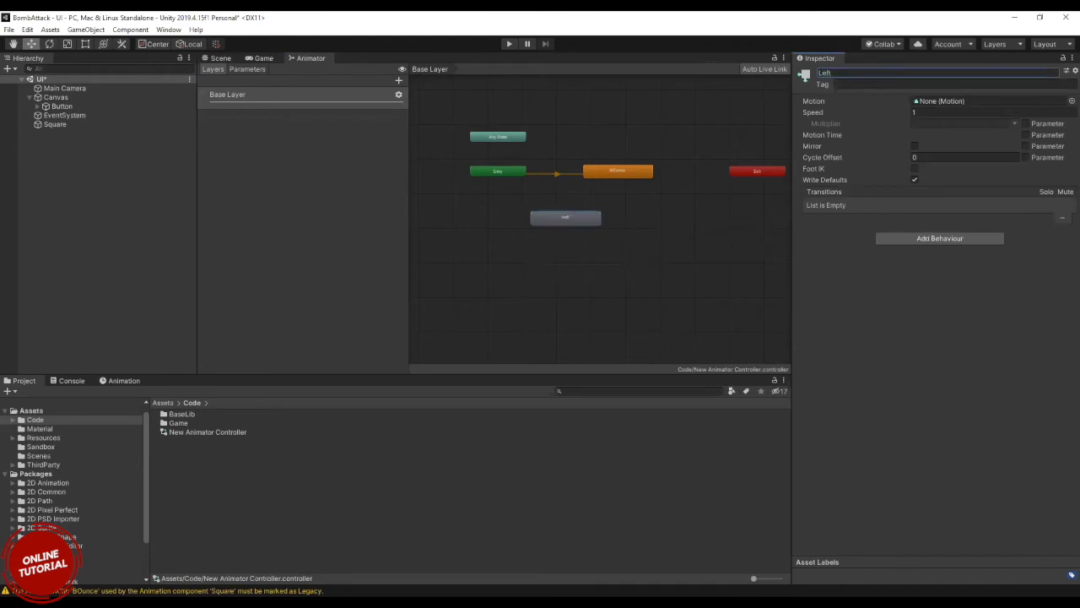
Compare the properties of the Left state with those of the BOunce state.
{"action": "left_click", "coordinate": [575, 211]}
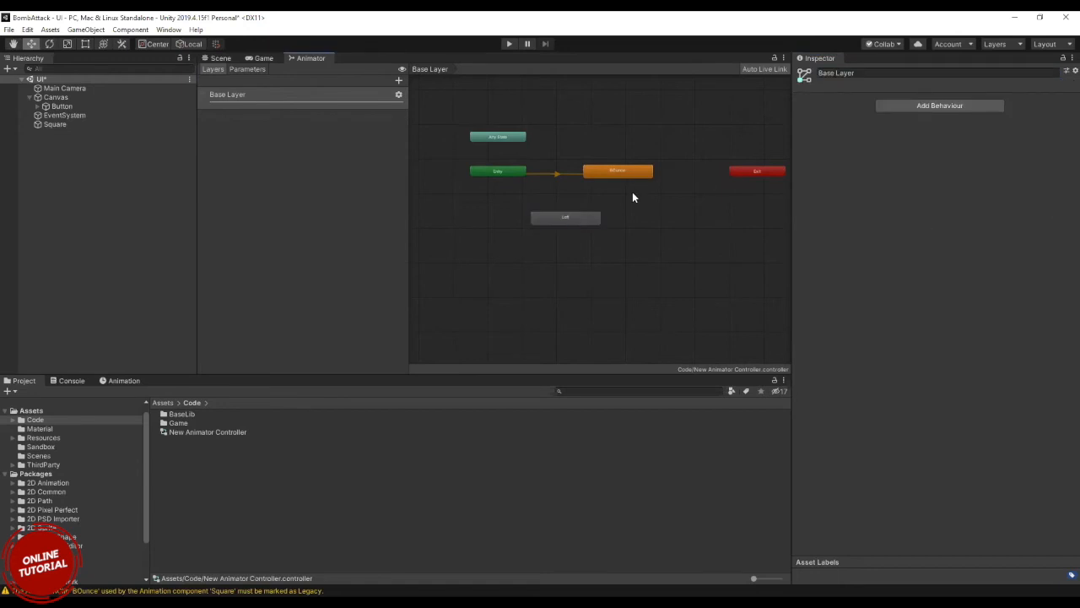
{"action": "left_click", "coordinate": [586, 216]}
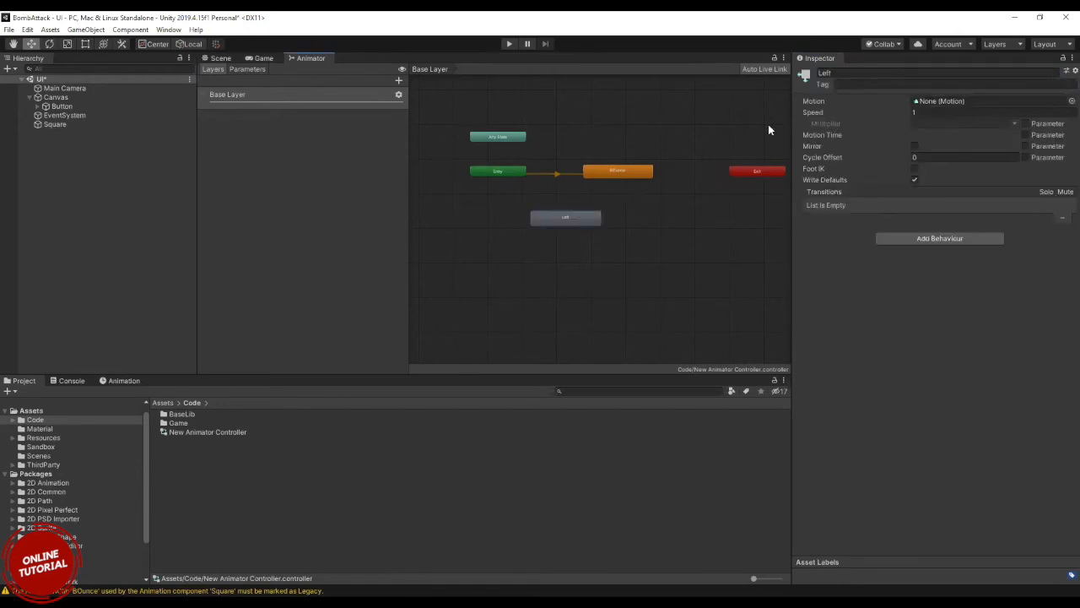
{"action": "left_click", "coordinate": [609, 173]}
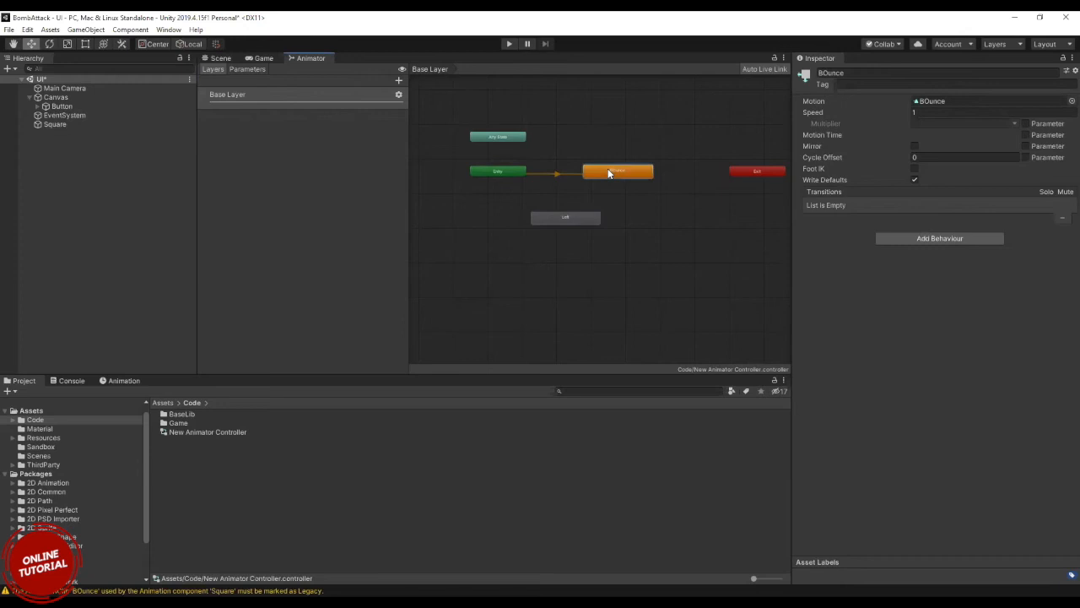
{"action": "left_click", "coordinate": [564, 218]}
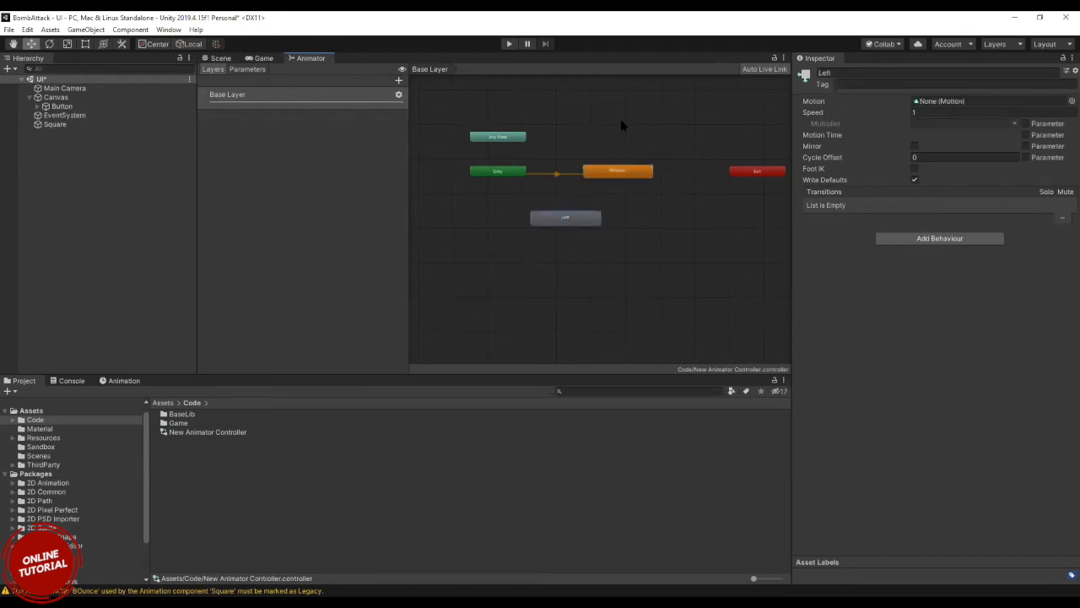
{"action": "left_click_drag", "start_coordinate": [505, 114], "coordinate": [650, 267]}
{"action": "left_click", "coordinate": [647, 246]}
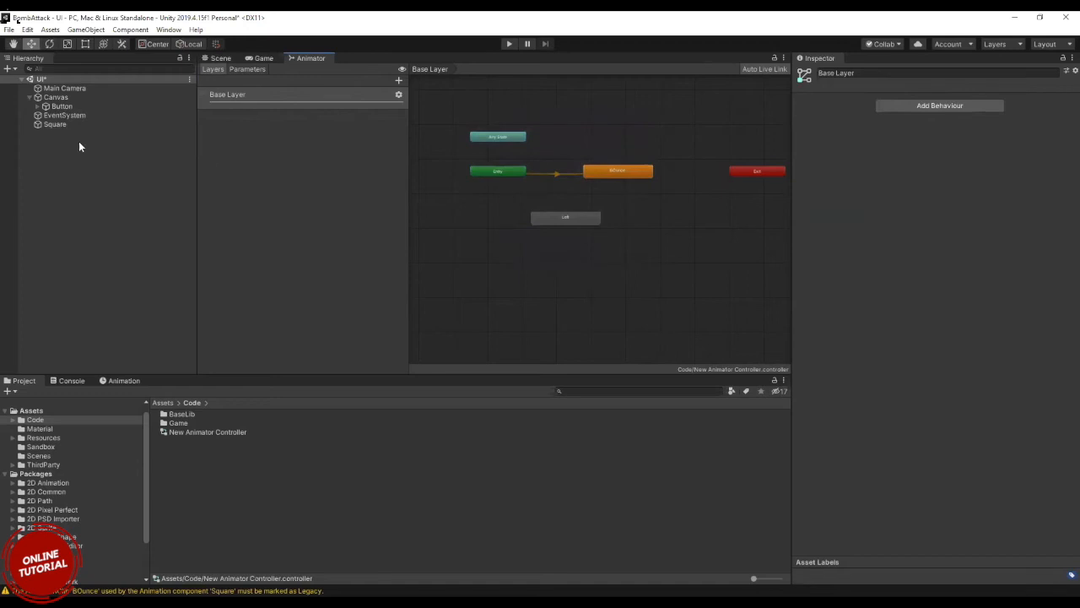
Examine the Square's Animator component and the animation asset types that can be created in the Code folder.
{"action": "left_click", "coordinate": [59, 127]}
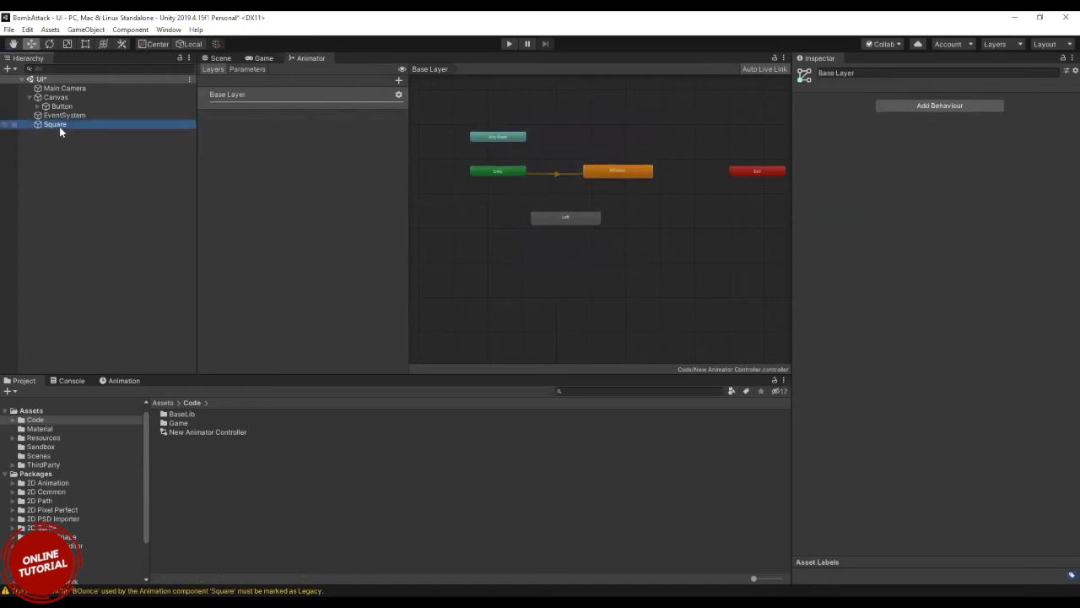
{"action": "right_click", "coordinate": [188, 475]}
{"action": "mouse_move", "coordinate": [329, 196]}
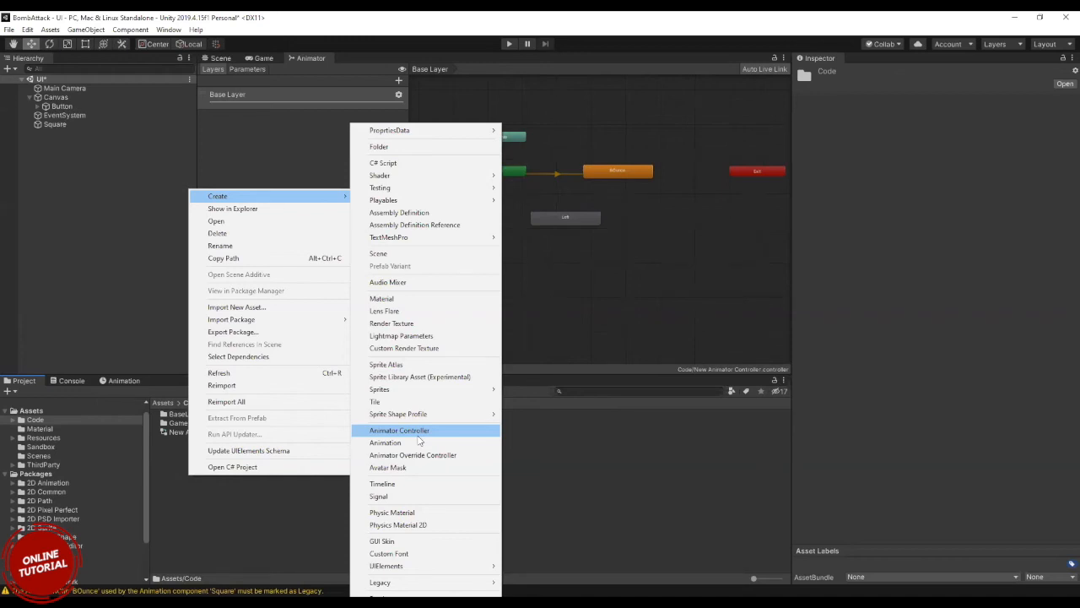
Rename the BOunce state in the animator graph to Walk.
{"action": "left_click", "coordinate": [581, 217]}
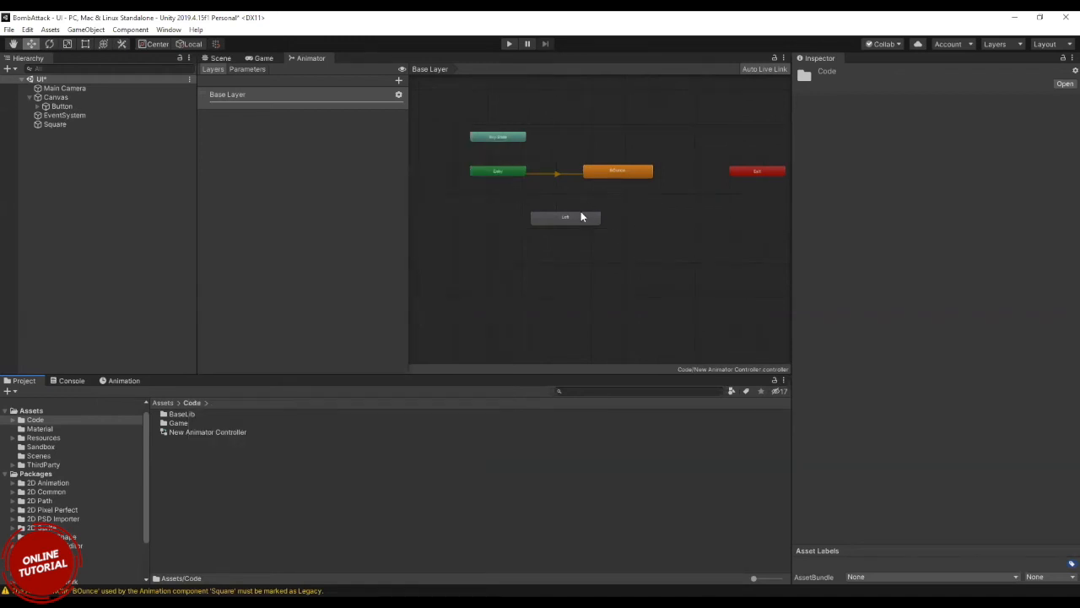
{"action": "left_click", "coordinate": [614, 174]}
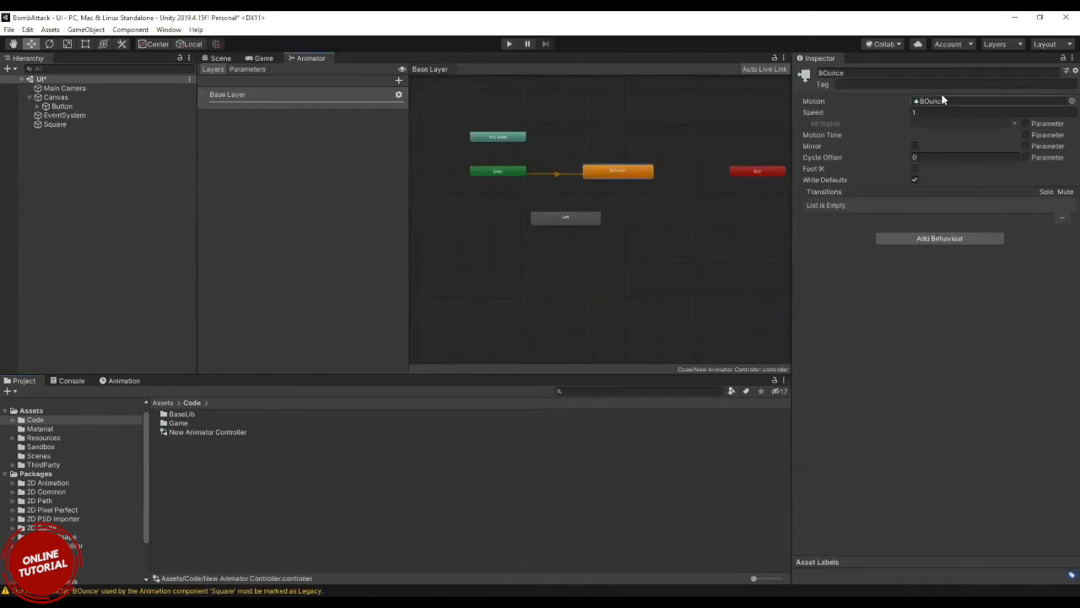
{"action": "left_click", "coordinate": [895, 72]}
{"action": "type", "text": "Walk"}
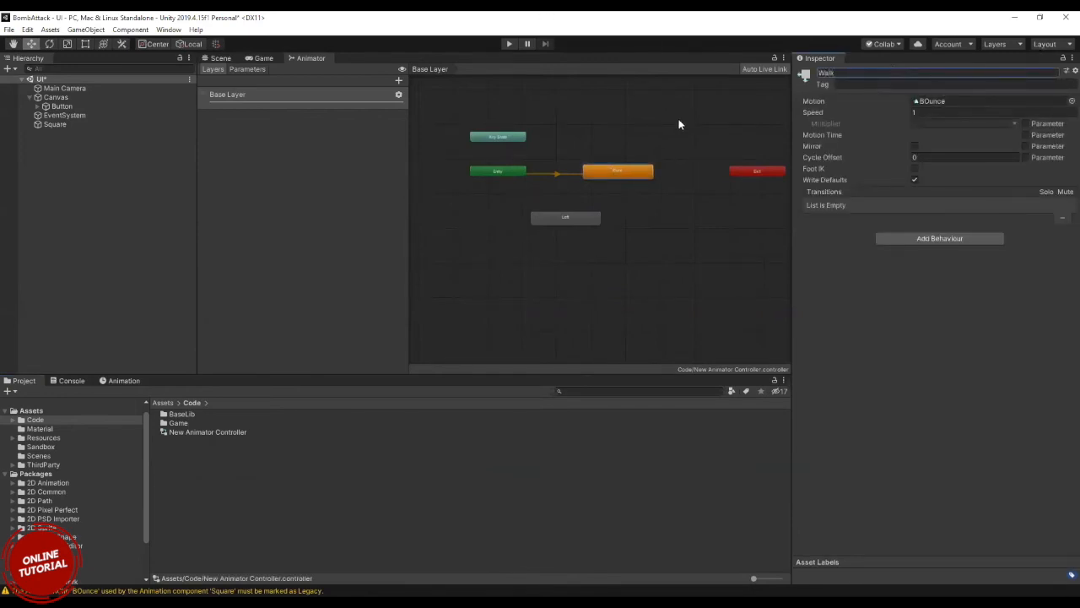
{"action": "left_click", "coordinate": [617, 174]}
Locate the Walk state's motion clip among the project assets and compare the state's properties with the Square's Animator component.
{"action": "left_click", "coordinate": [926, 101]}
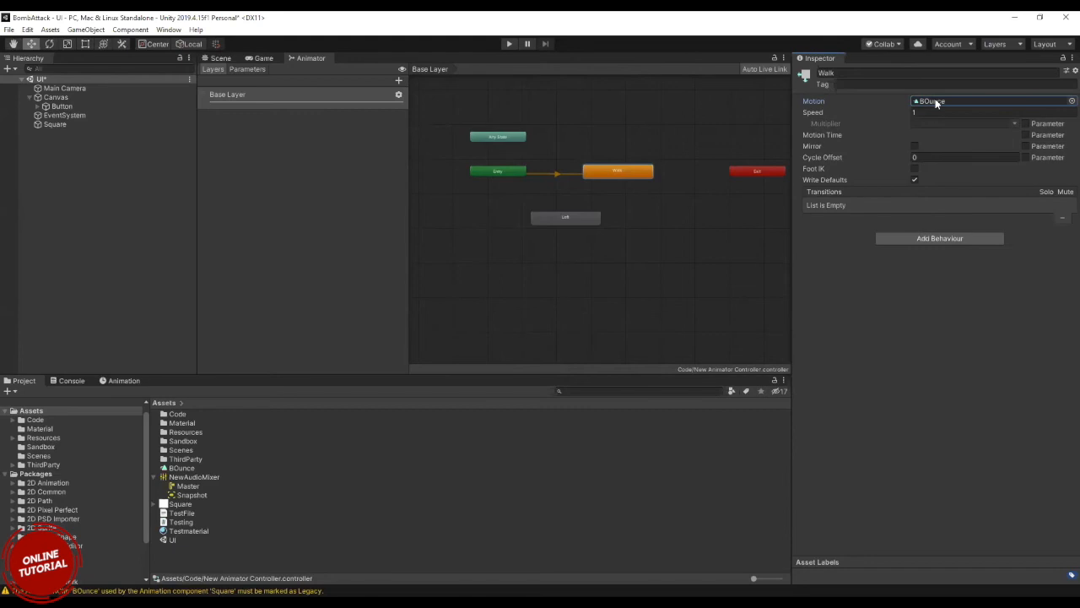
{"action": "left_click", "coordinate": [55, 125]}
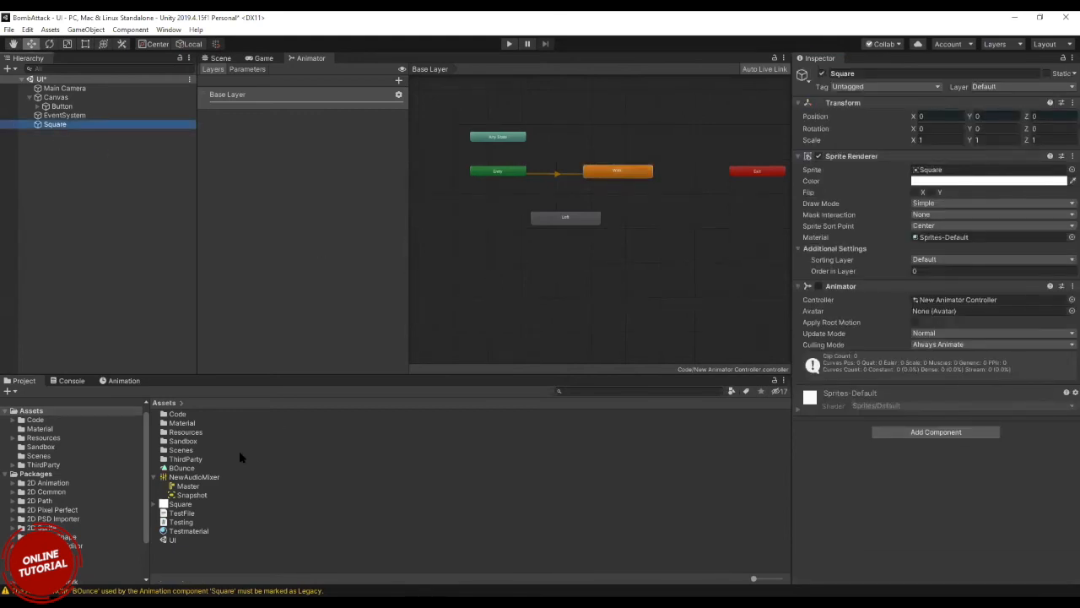
{"action": "left_click", "coordinate": [153, 477]}
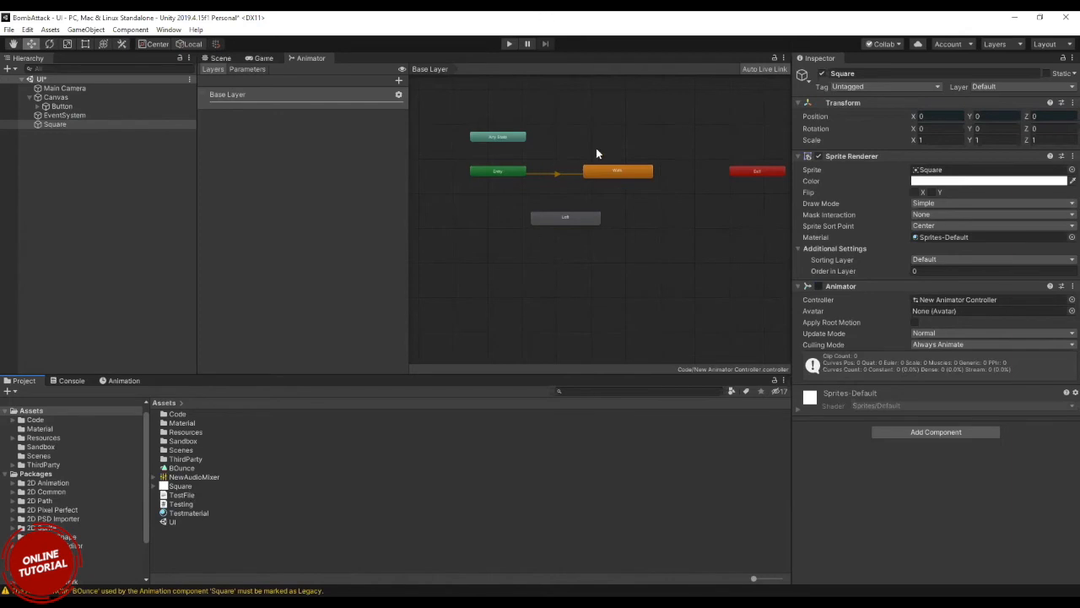
{"action": "left_click", "coordinate": [620, 175]}
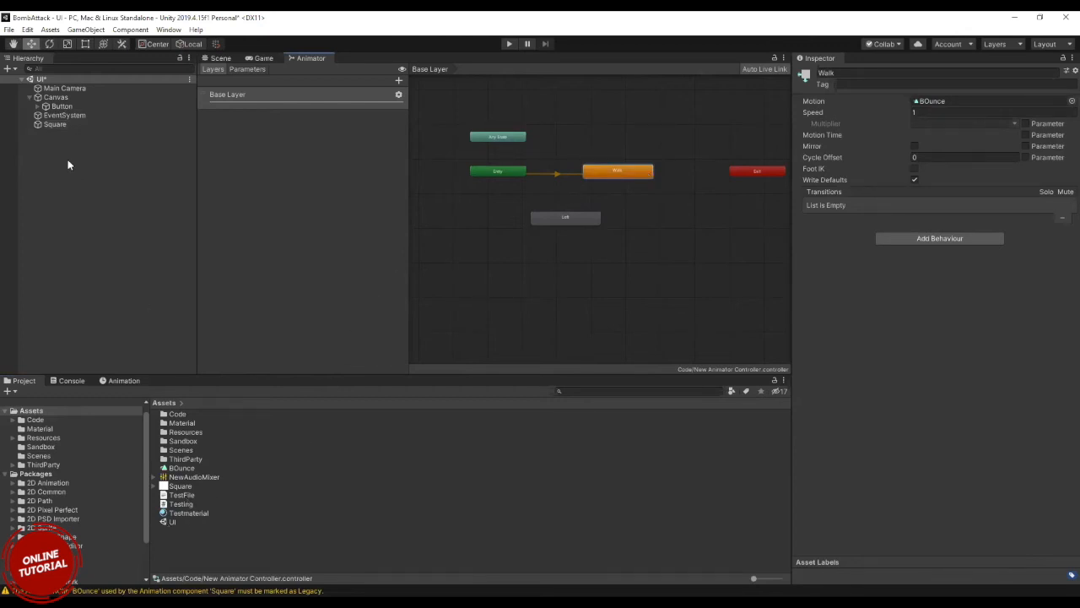
{"action": "left_click", "coordinate": [52, 126]}
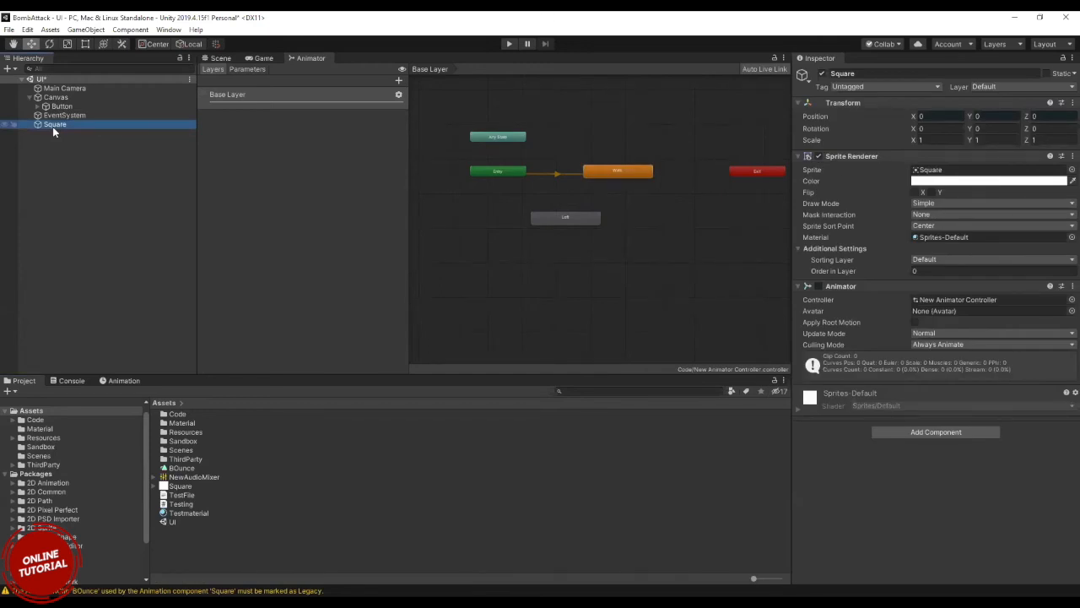
Create an Avatar Mask asset in the Assets folder, keeping its default name.
{"action": "left_click", "coordinate": [275, 559]}
{"action": "right_click", "coordinate": [274, 559]}
{"action": "mouse_move", "coordinate": [388, 283]}
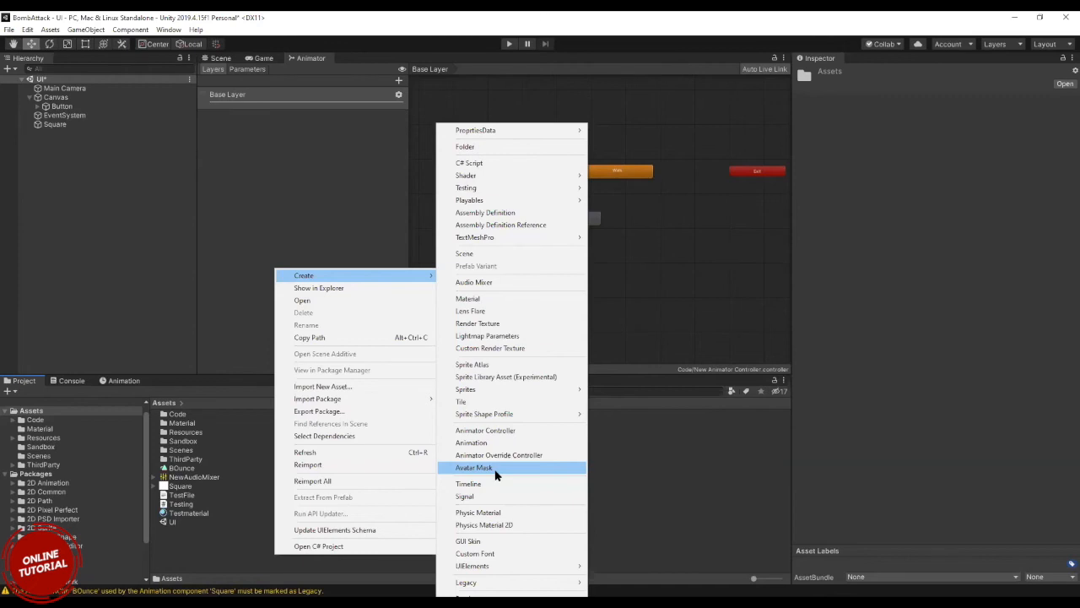
{"action": "left_click", "coordinate": [495, 469]}
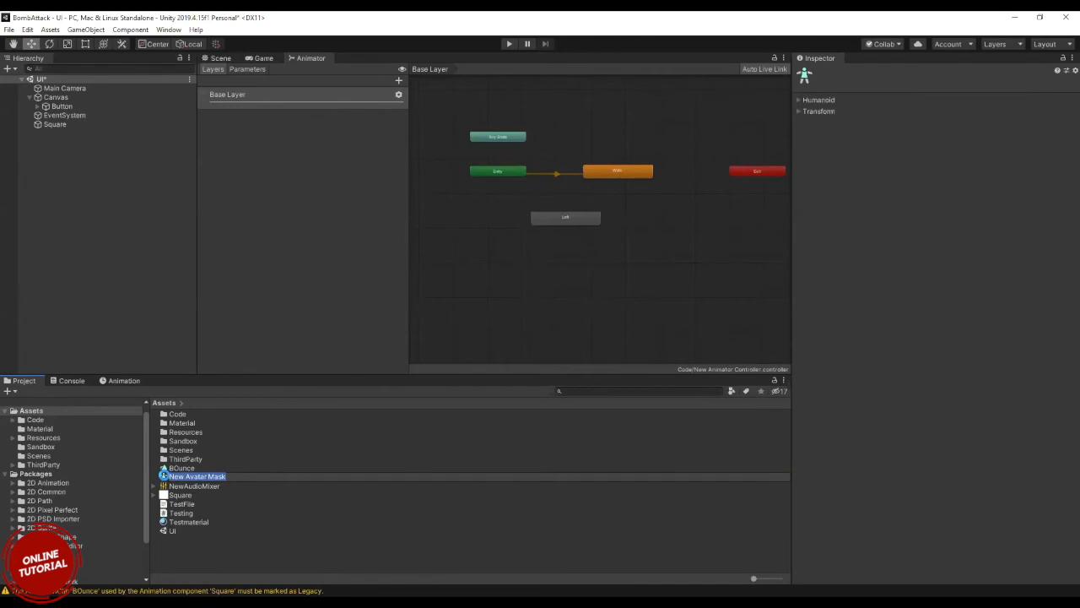
{"action": "key", "text": "Return"}
Exclude both arms from the humanoid body of the new avatar mask.
{"action": "left_click", "coordinate": [798, 102]}
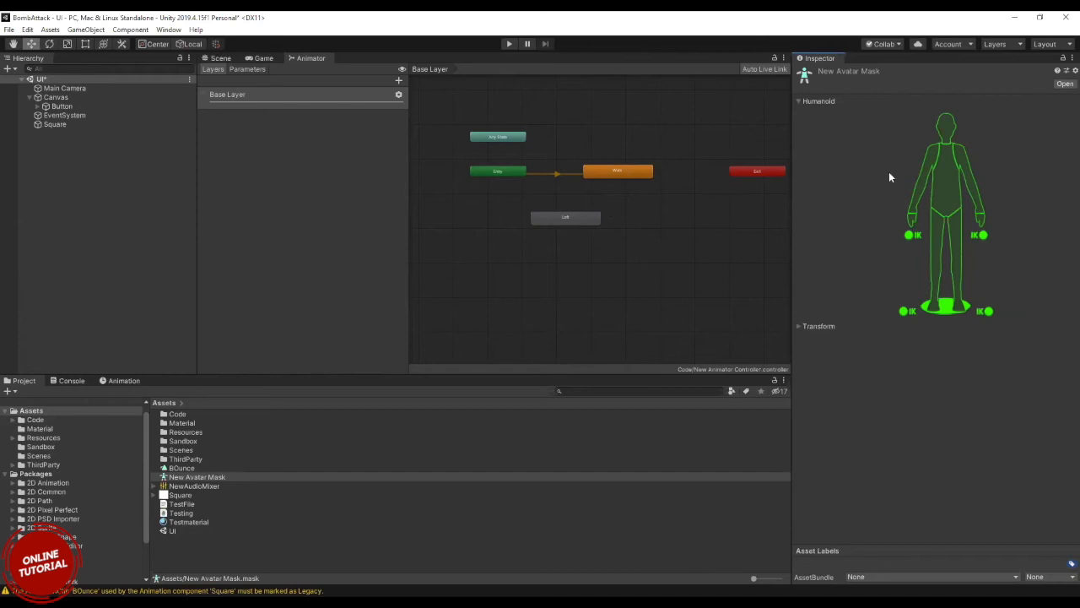
{"action": "left_click", "coordinate": [932, 160]}
{"action": "left_click", "coordinate": [964, 162]}
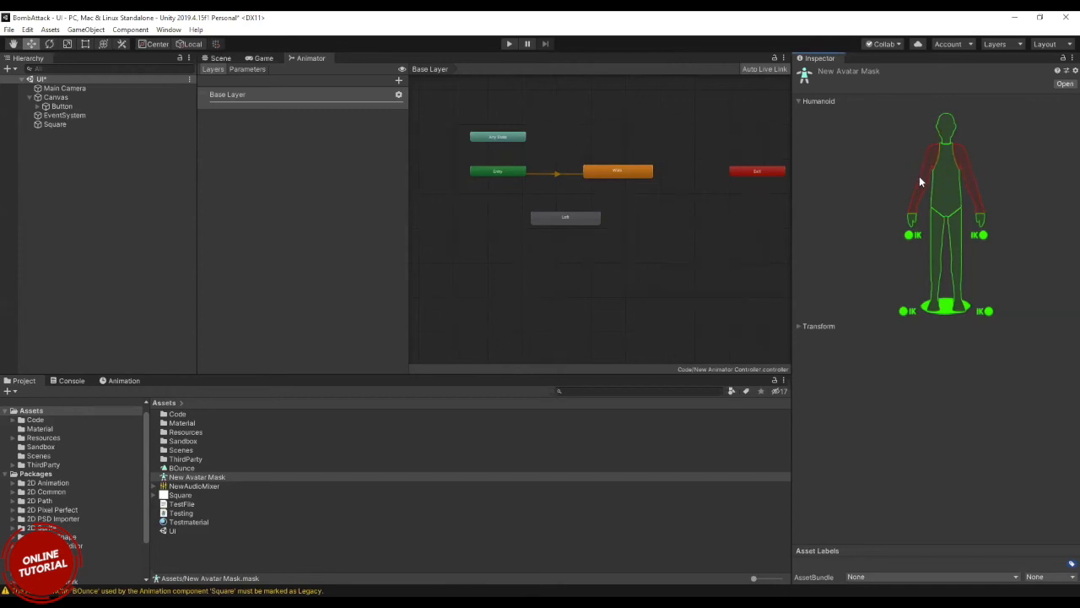
Create a Timeline asset with its default name in the Assets folder and open it in the Timeline window.
{"action": "left_click", "coordinate": [216, 549]}
{"action": "right_click", "coordinate": [216, 549]}
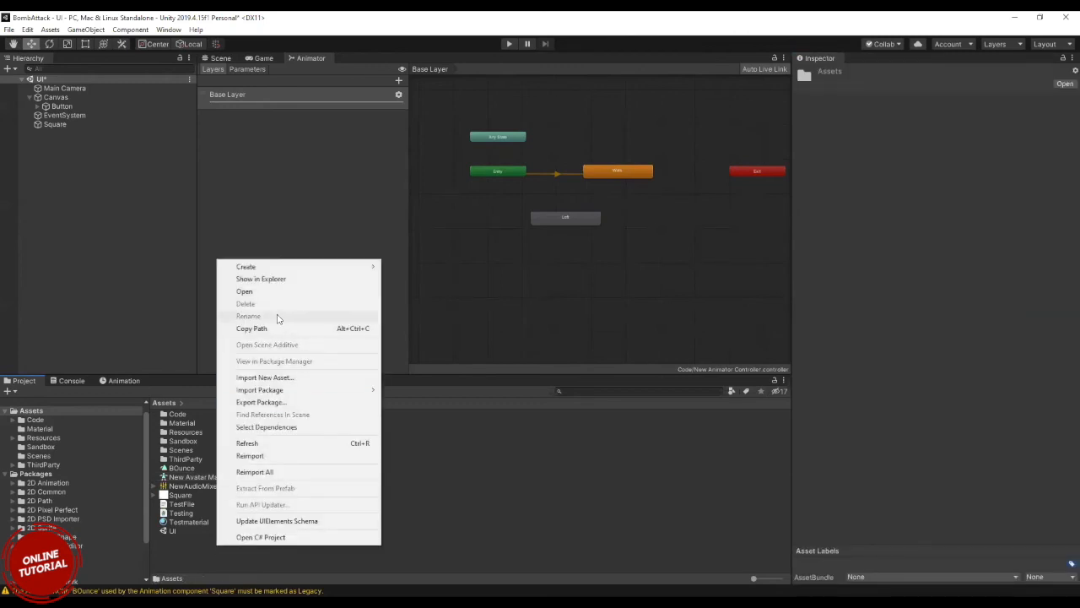
{"action": "mouse_move", "coordinate": [262, 270]}
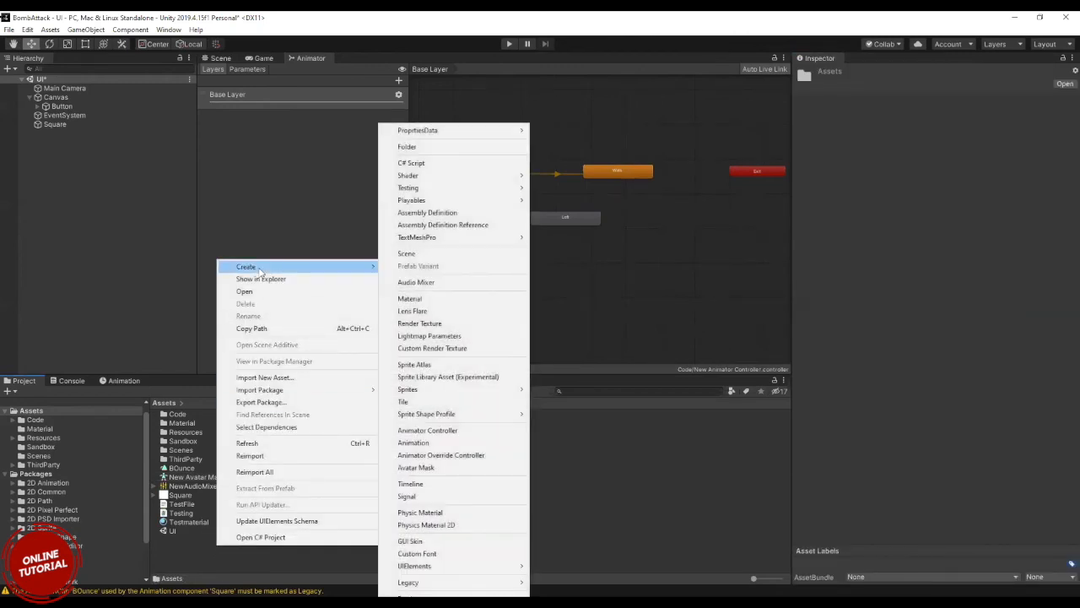
{"action": "left_click", "coordinate": [429, 484]}
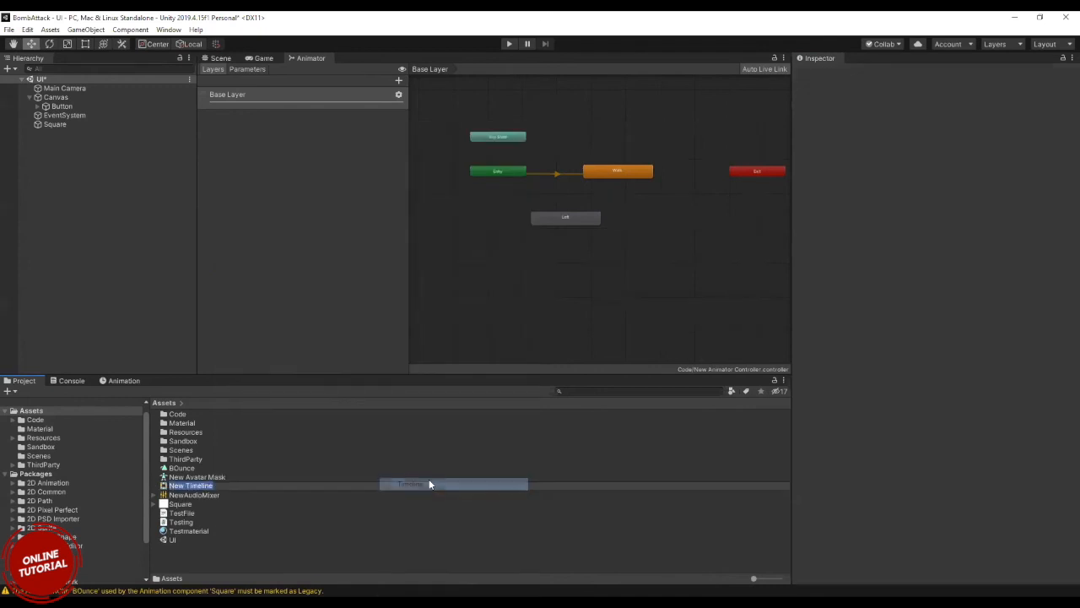
{"action": "left_click", "coordinate": [174, 486]}
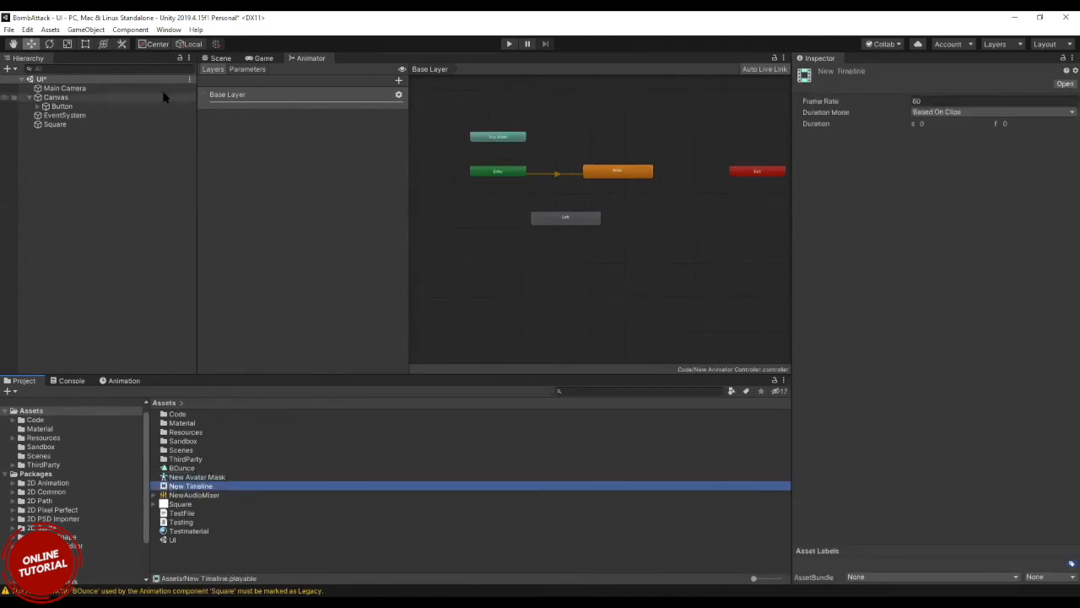
{"action": "left_click", "coordinate": [169, 29]}
{"action": "mouse_move", "coordinate": [221, 228]}
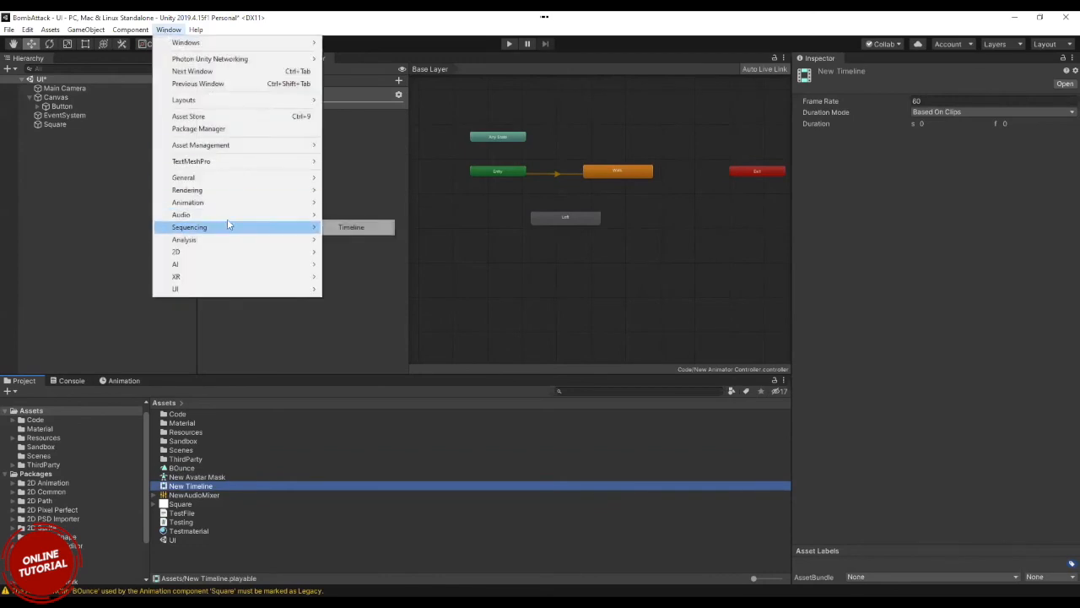
{"action": "left_click", "coordinate": [348, 227]}
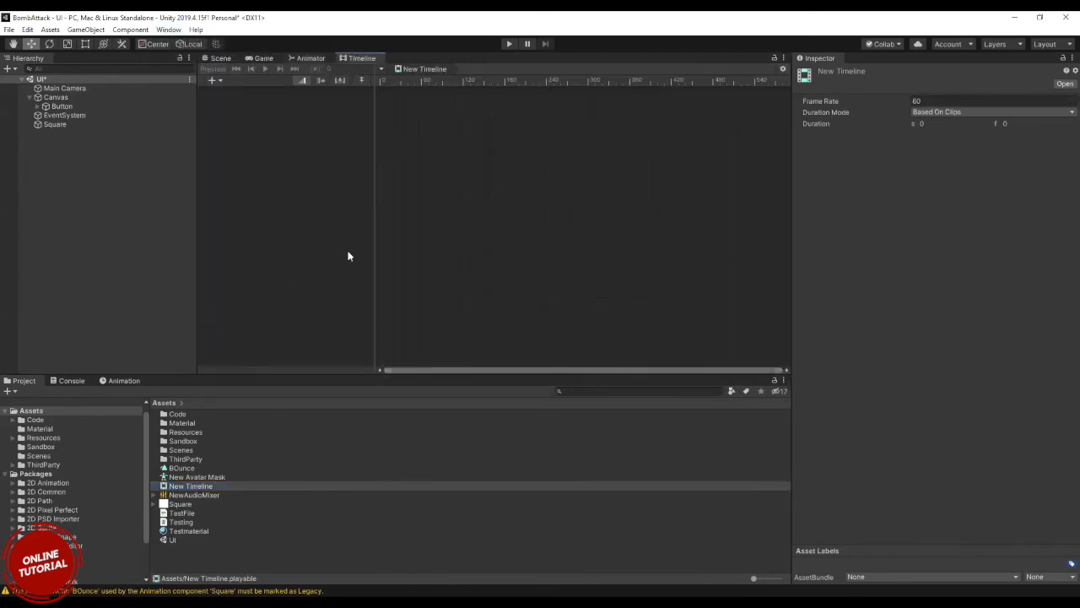
Add three animation tracks to the New Timeline asset.
{"action": "right_click", "coordinate": [274, 135]}
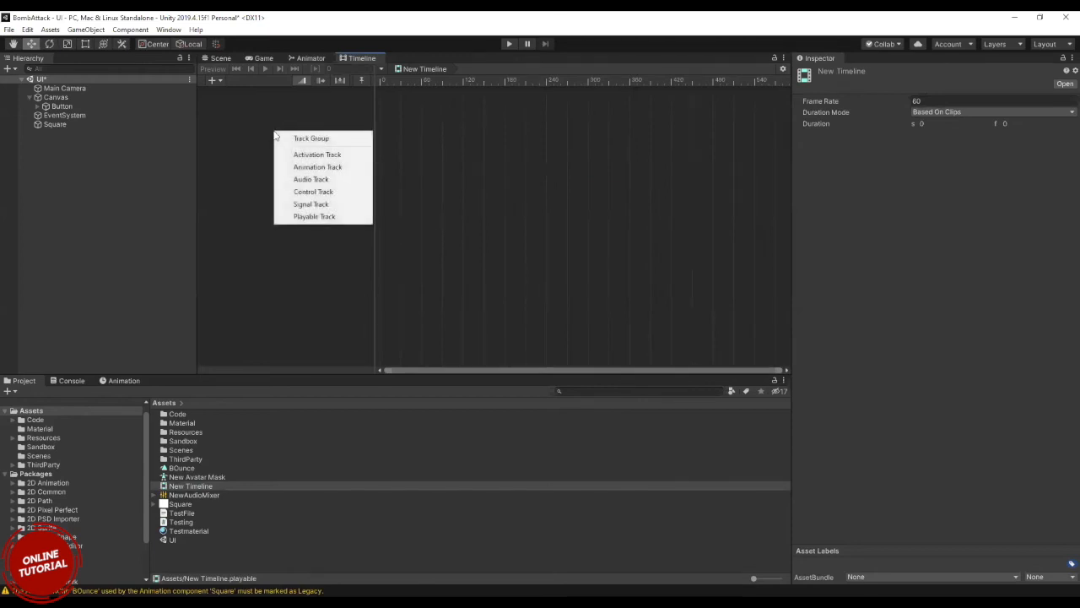
{"action": "left_click", "coordinate": [300, 168]}
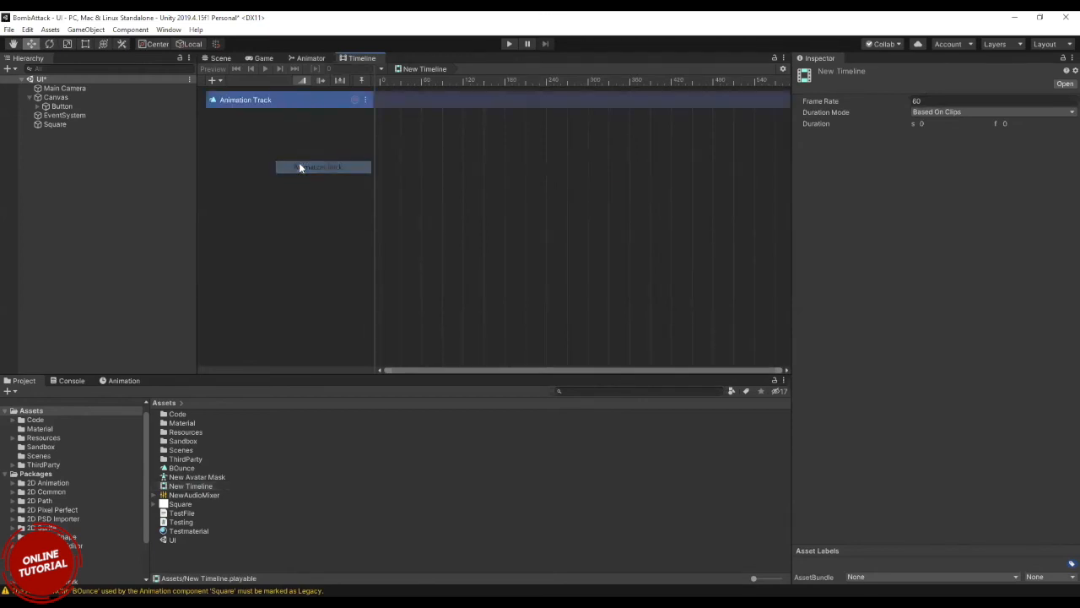
{"action": "right_click", "coordinate": [289, 150]}
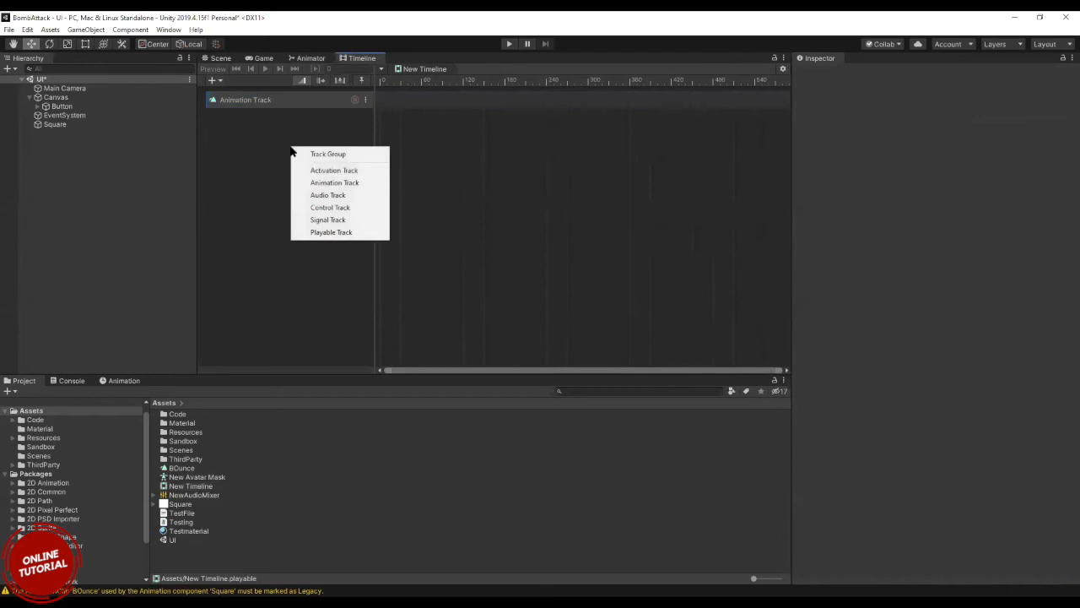
{"action": "left_click", "coordinate": [335, 184]}
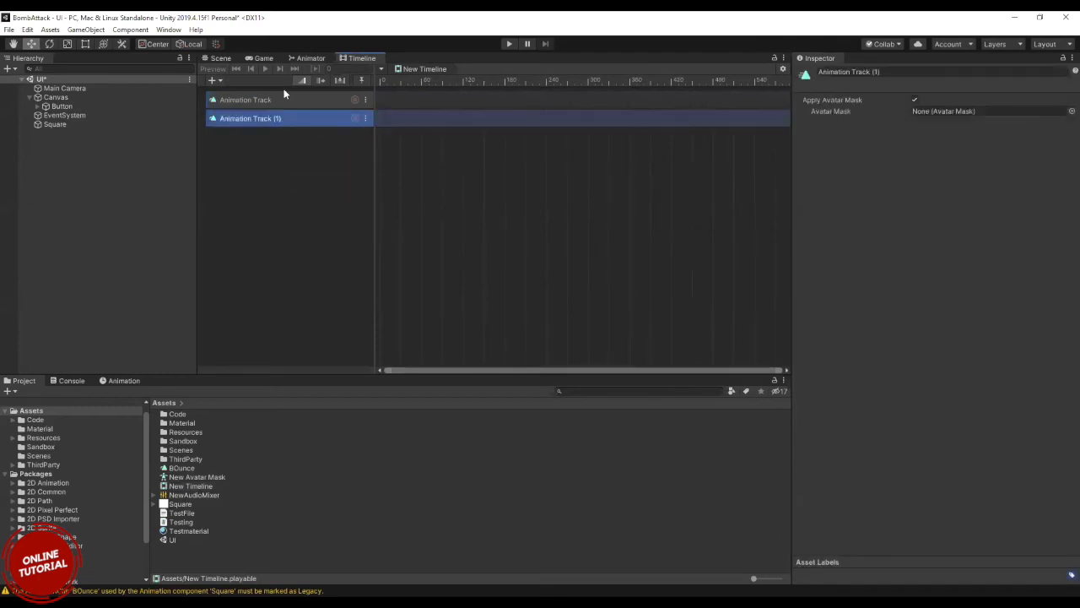
{"action": "left_click", "coordinate": [281, 100]}
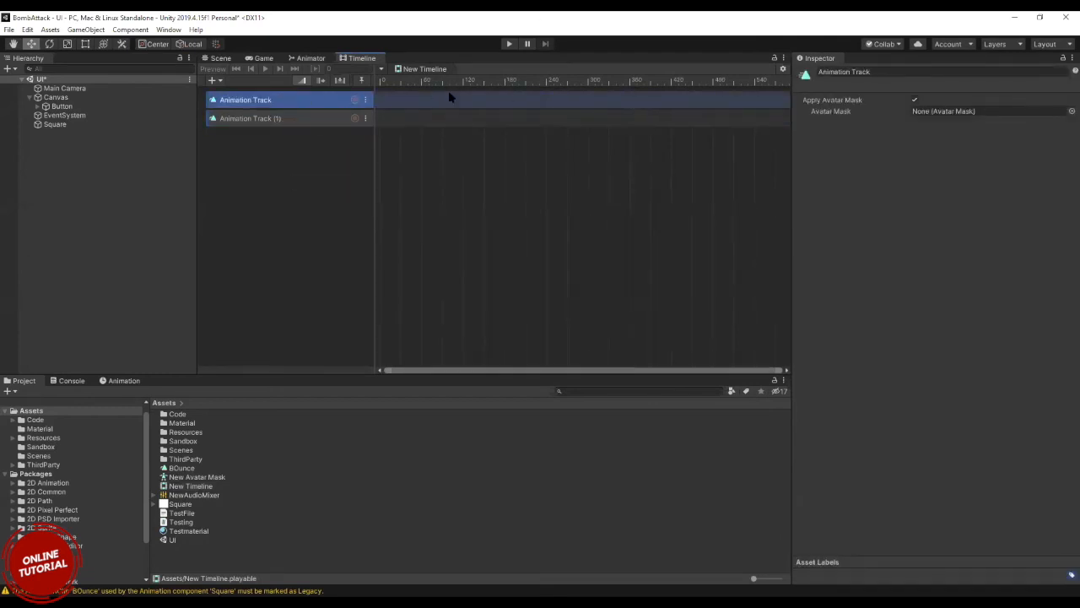
{"action": "left_click", "coordinate": [331, 120]}
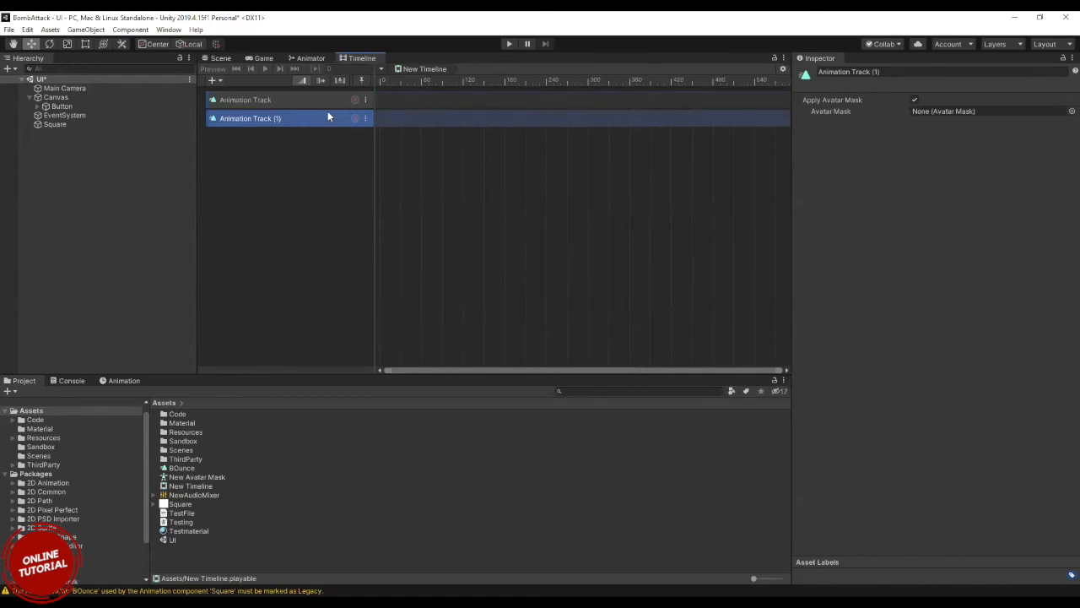
{"action": "right_click", "coordinate": [299, 144]}
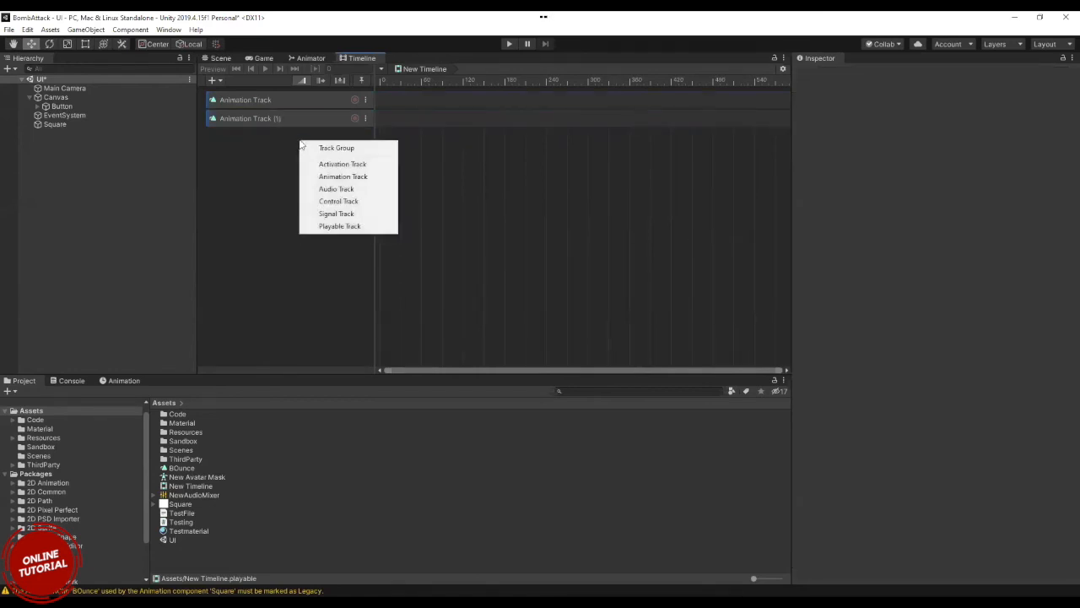
{"action": "left_click", "coordinate": [343, 177]}
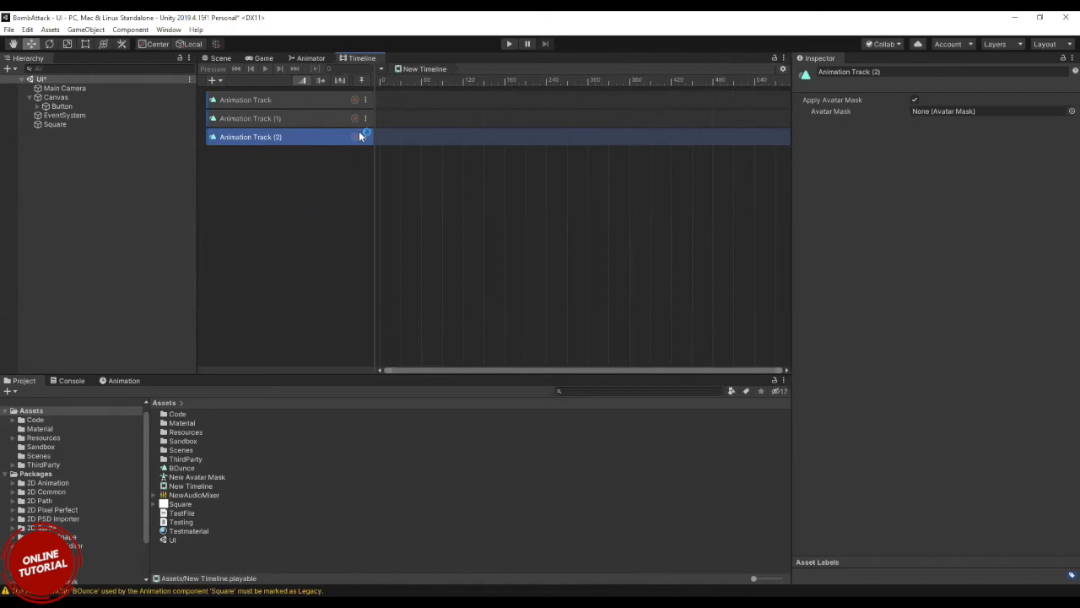
Create a Signal asset in the Assets folder and delete it again.
{"action": "right_click", "coordinate": [199, 557]}
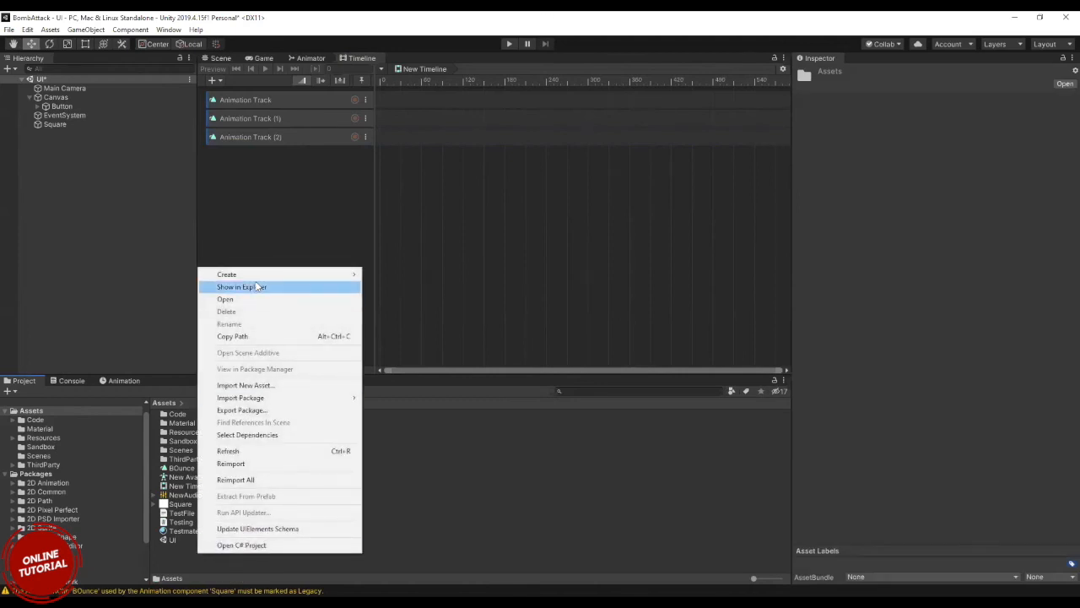
{"action": "mouse_move", "coordinate": [253, 275]}
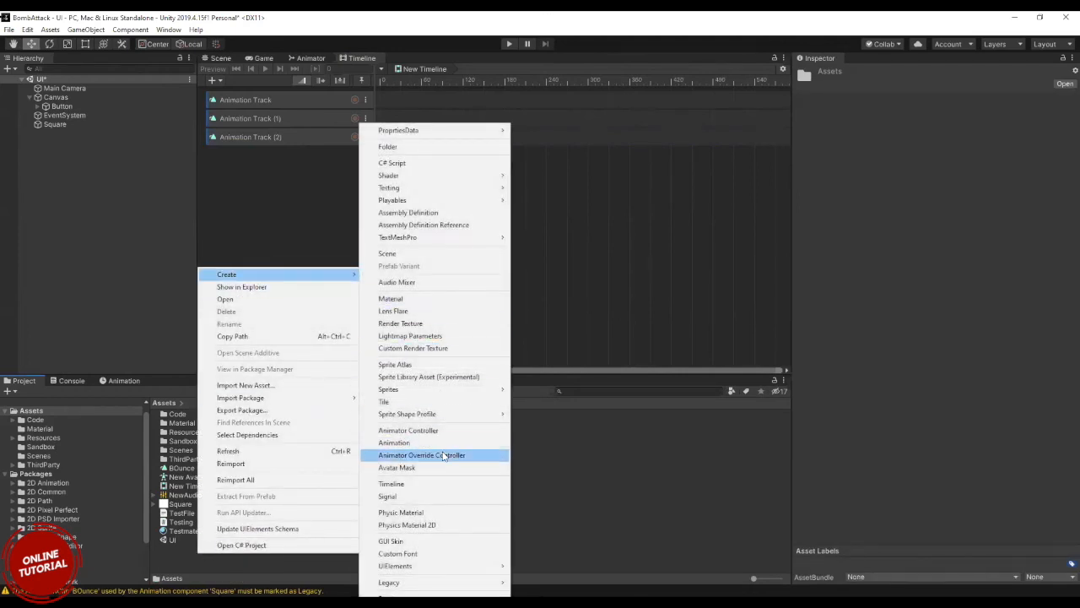
{"action": "left_click", "coordinate": [420, 498]}
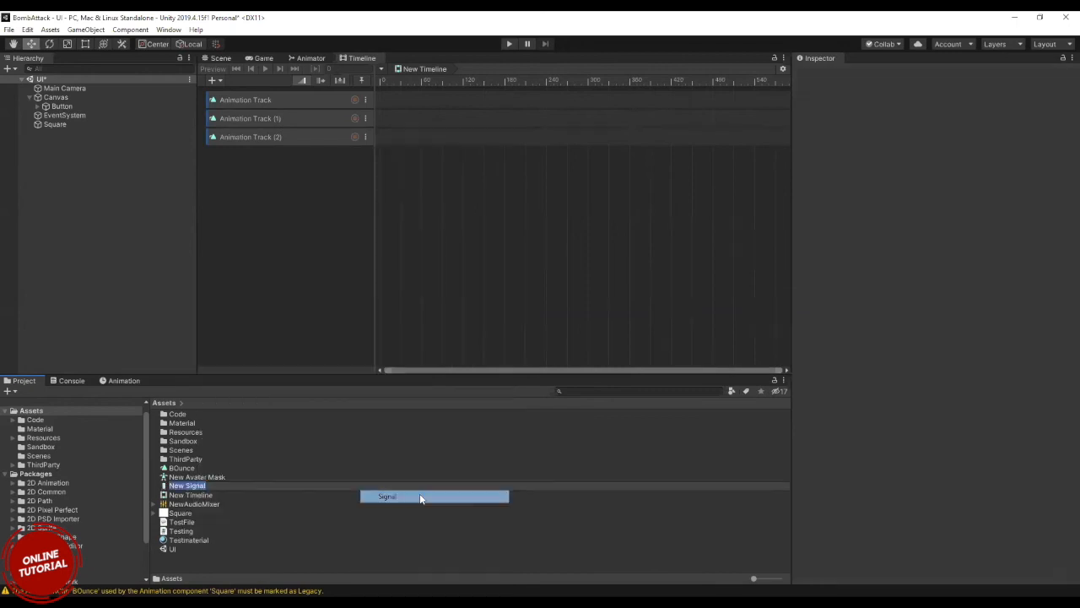
{"action": "key", "text": "Return"}
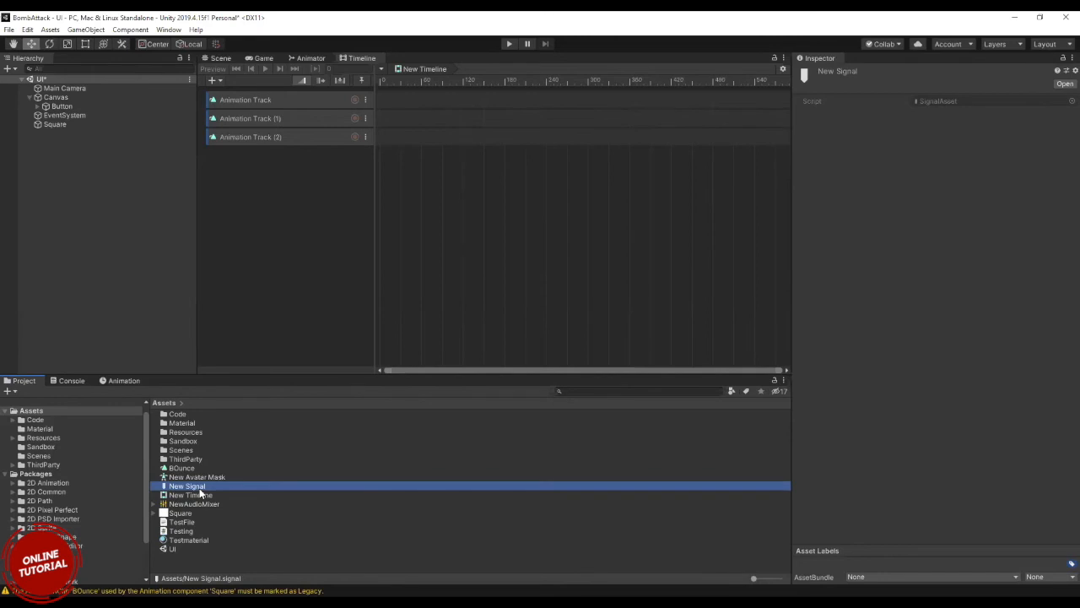
{"action": "key", "text": "Delete"}
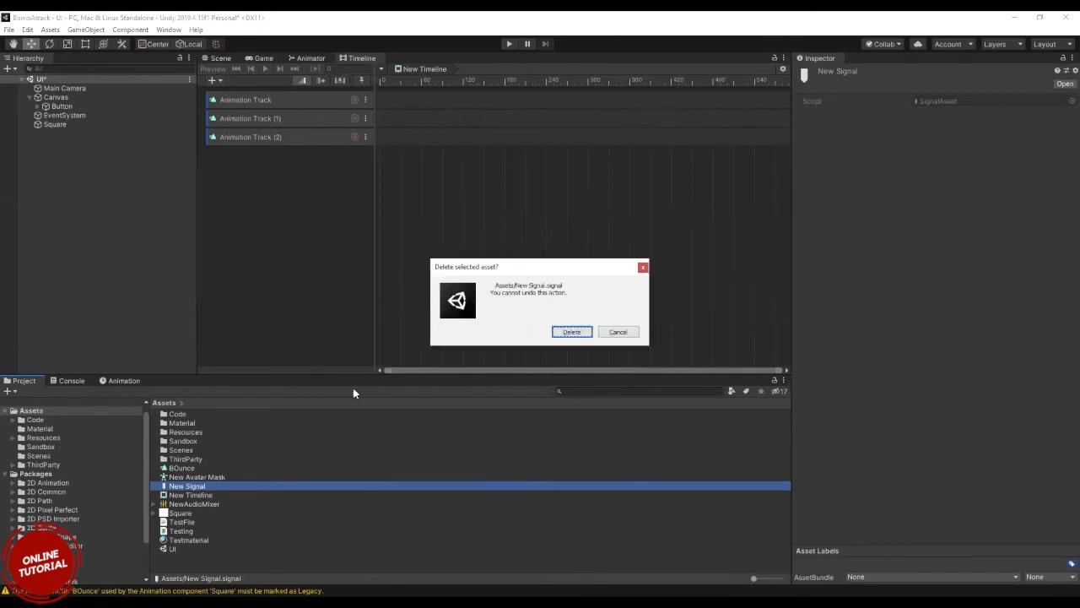
{"action": "left_click", "coordinate": [572, 331]}
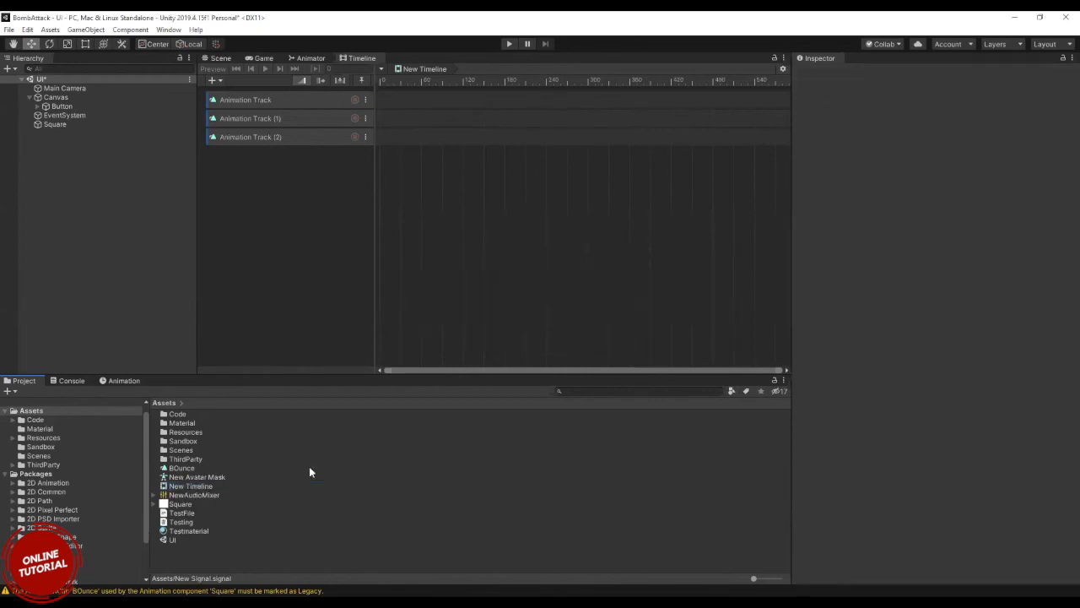
Create a Physic Material asset in the Assets folder.
{"action": "right_click", "coordinate": [207, 553]}
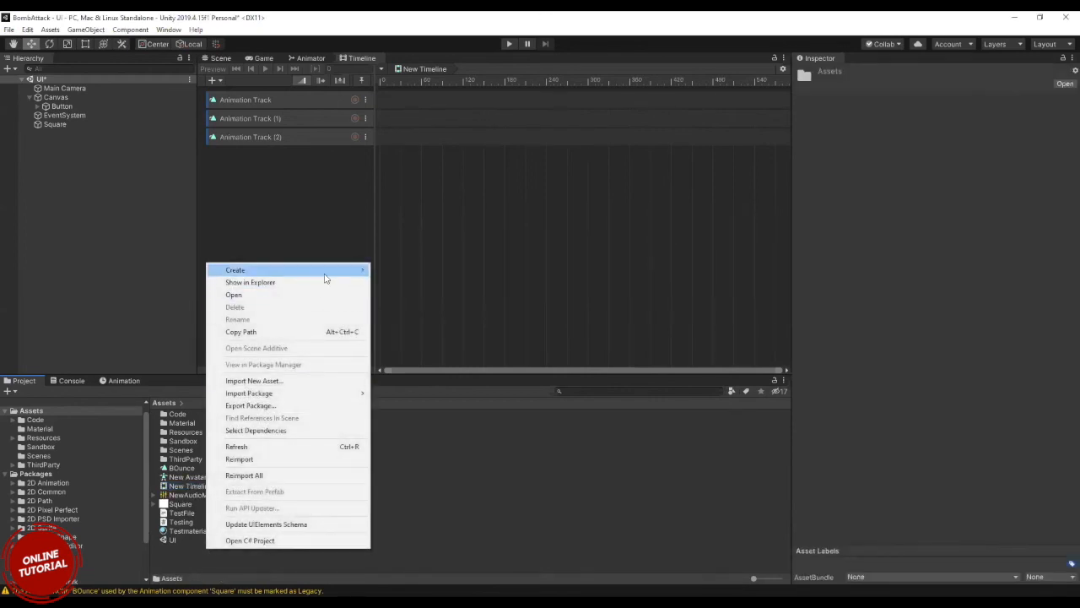
{"action": "mouse_move", "coordinate": [325, 278]}
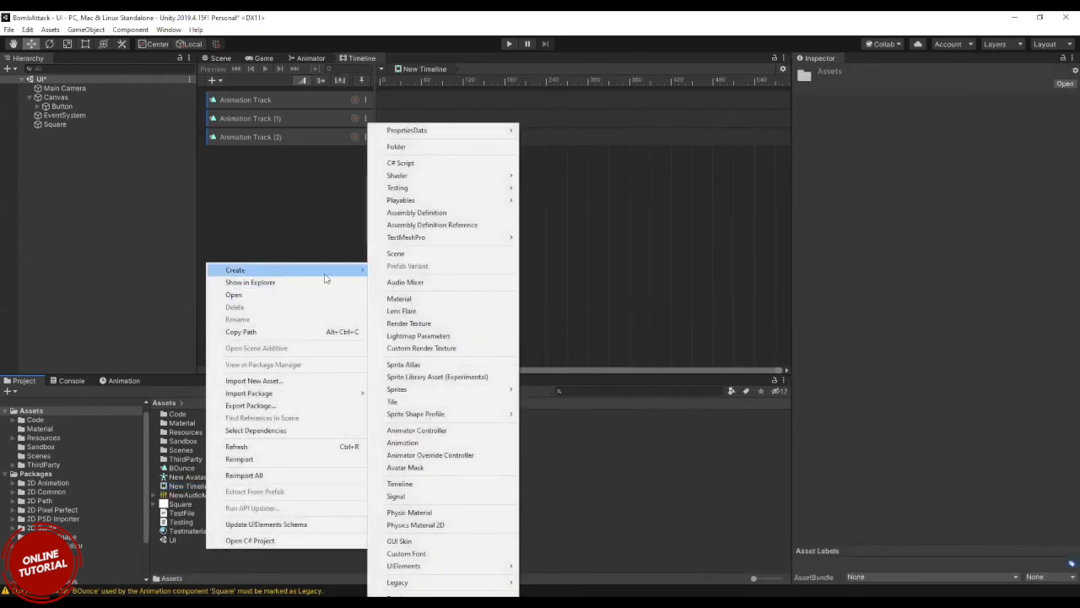
{"action": "left_click", "coordinate": [440, 512]}
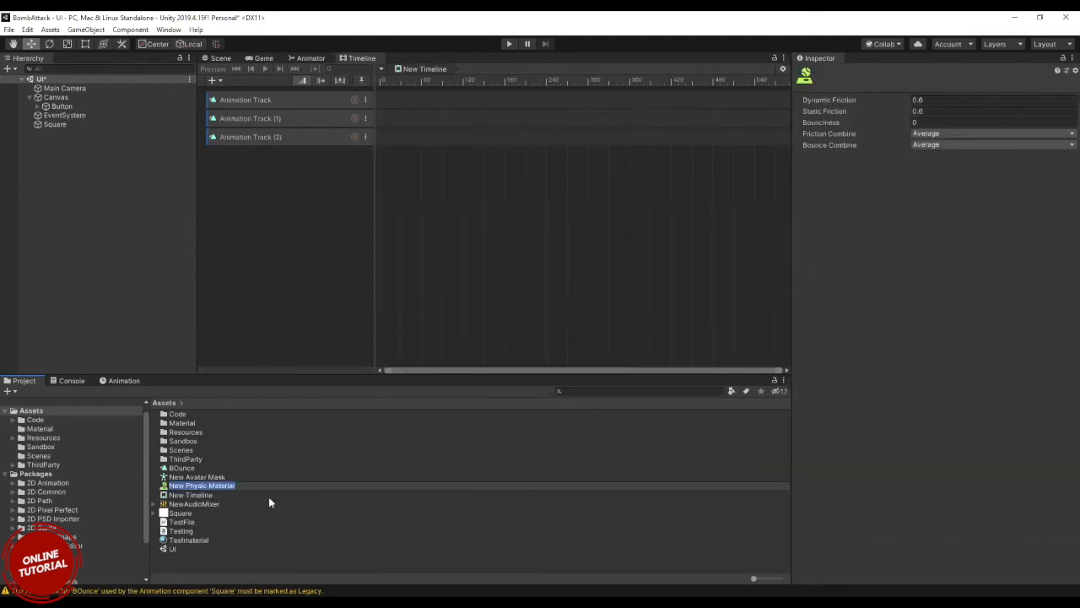
Try a Bounciness of 0.5 on the New Physic Material and clear the entry again.
{"action": "left_click", "coordinate": [163, 488]}
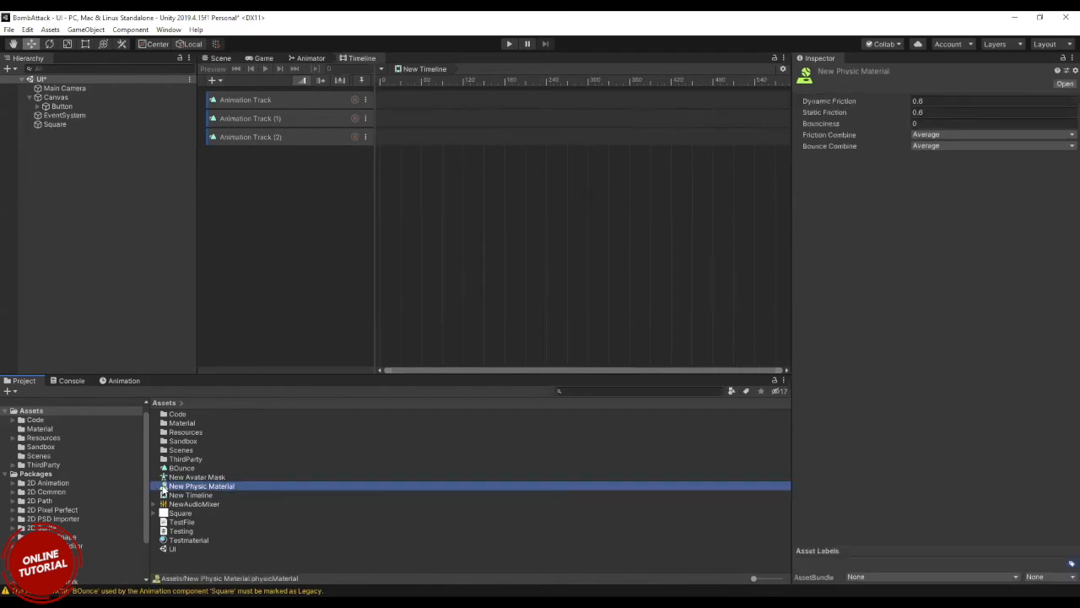
{"action": "left_click", "coordinate": [936, 123]}
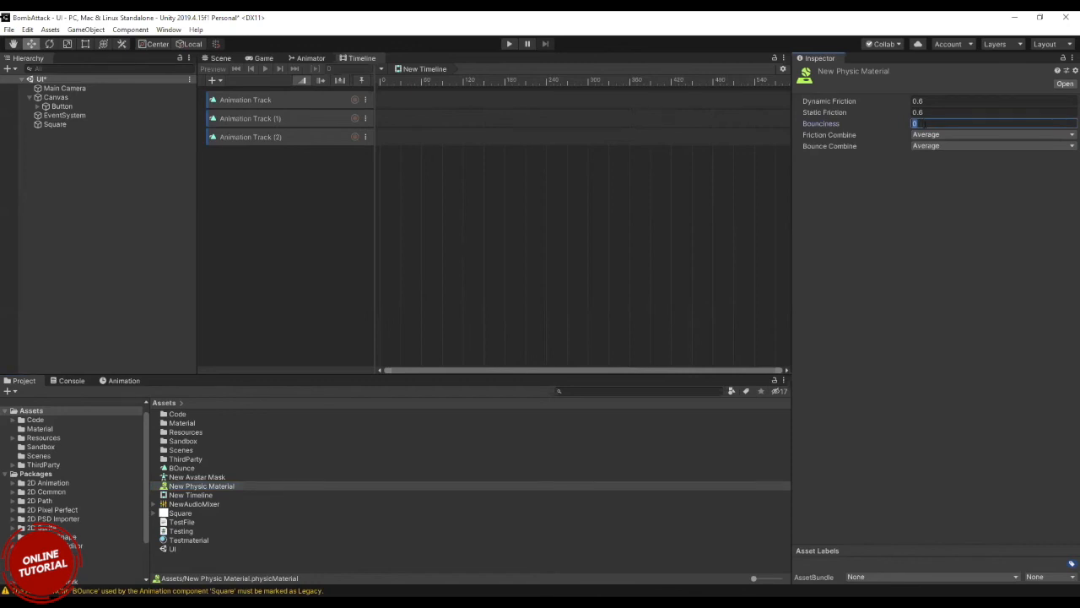
{"action": "type", "text": "0.5"}
{"action": "key", "text": "BackSpace"}
{"action": "key", "text": "BackSpace"}
{"action": "key", "text": "BackSpace"}
Set the New Physic Material's Friction Combine to Maximum.
{"action": "left_click", "coordinate": [936, 137]}
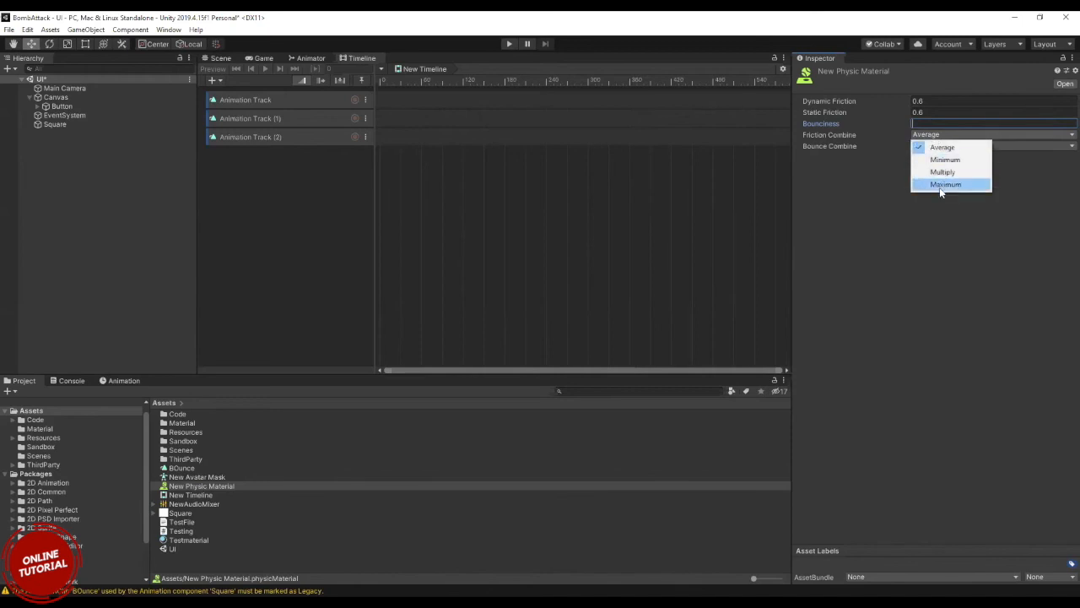
{"action": "left_click", "coordinate": [941, 185]}
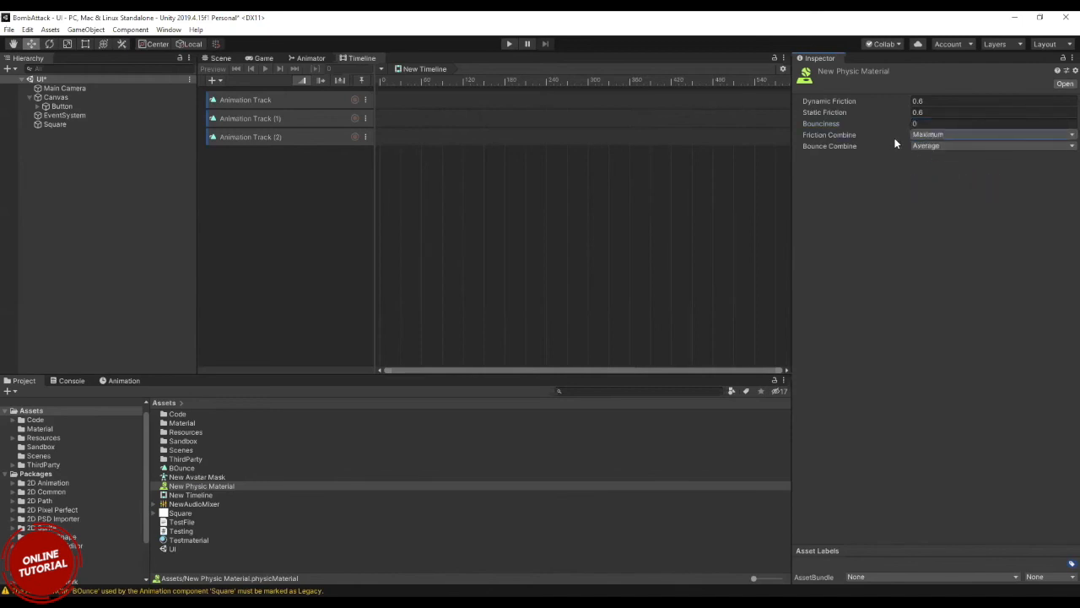
{"action": "left_click", "coordinate": [194, 478]}
{"action": "left_click", "coordinate": [194, 487]}
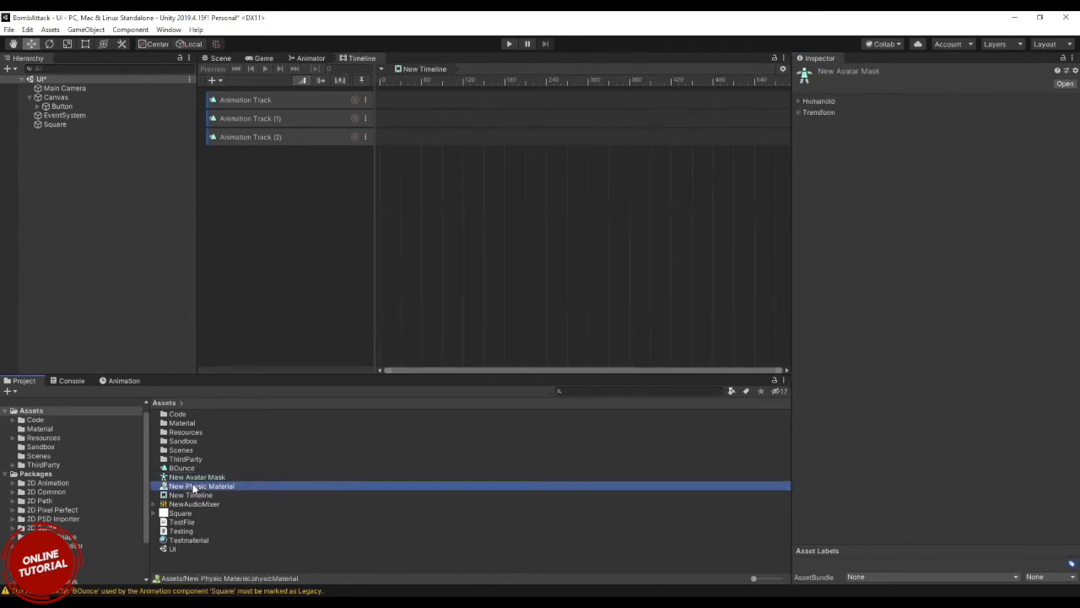
Create a Terrain Layer asset with its default name in the Assets folder and try to place it in the Hierarchy.
{"action": "left_click", "coordinate": [162, 574]}
{"action": "right_click", "coordinate": [160, 573]}
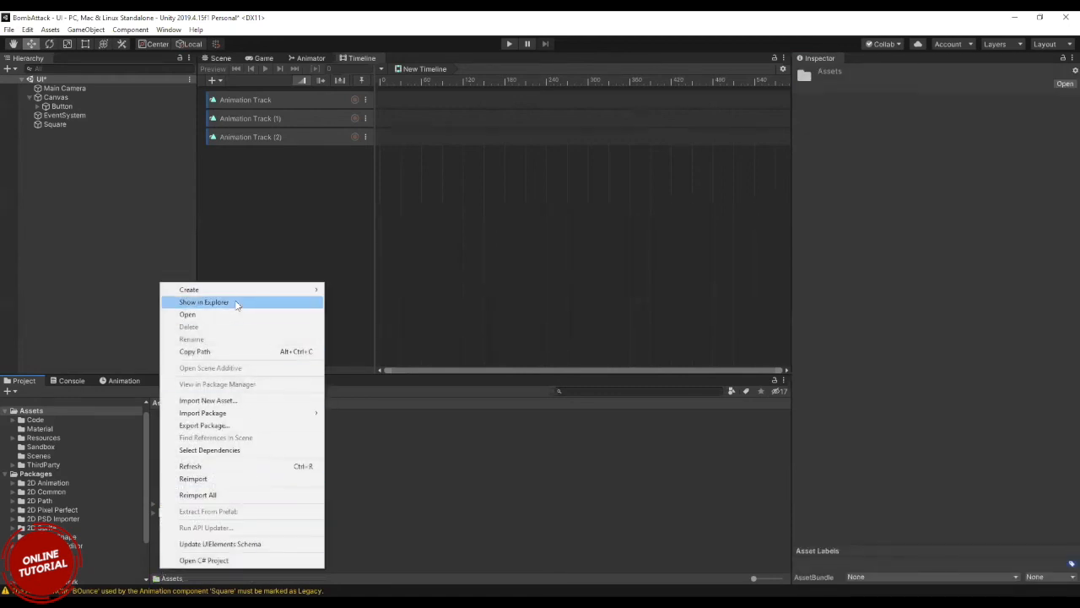
{"action": "mouse_move", "coordinate": [228, 296]}
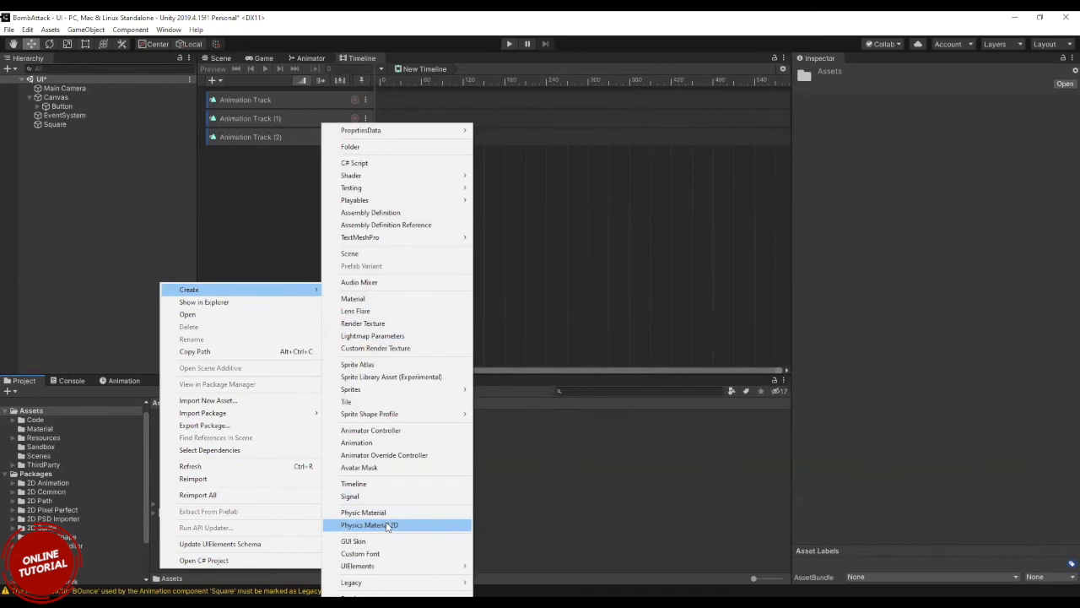
{"action": "mouse_move", "coordinate": [405, 566]}
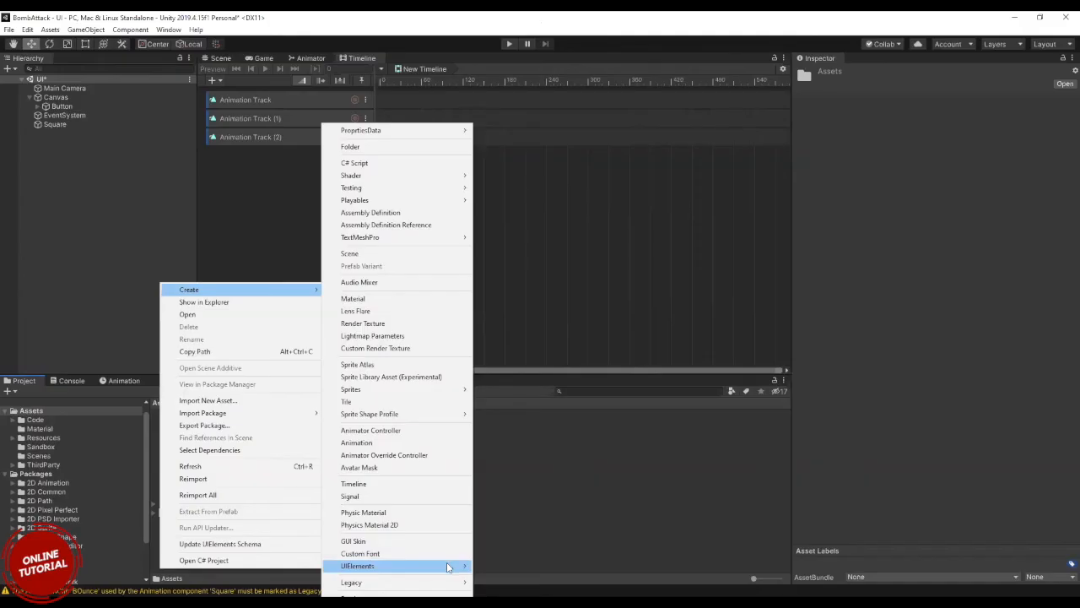
{"action": "mouse_move", "coordinate": [451, 566]}
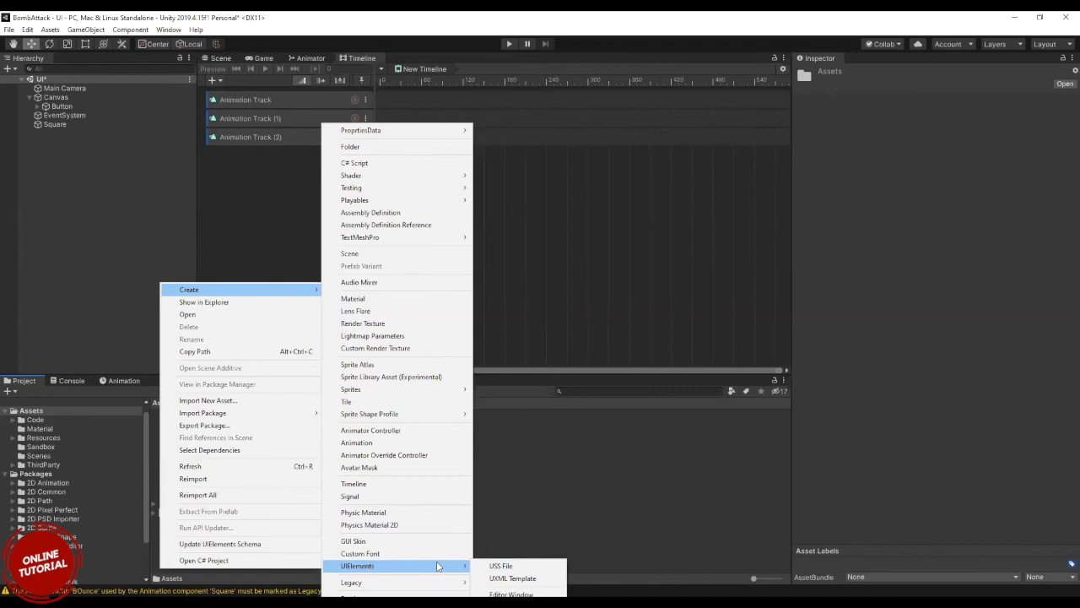
{"action": "mouse_move", "coordinate": [437, 584]}
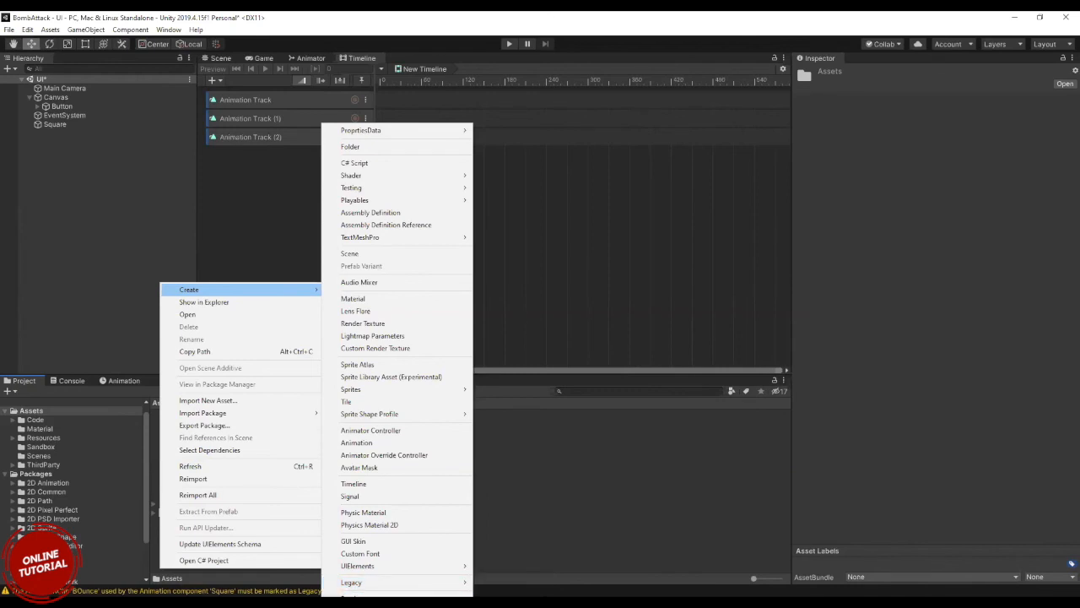
{"action": "left_click", "coordinate": [357, 607]}
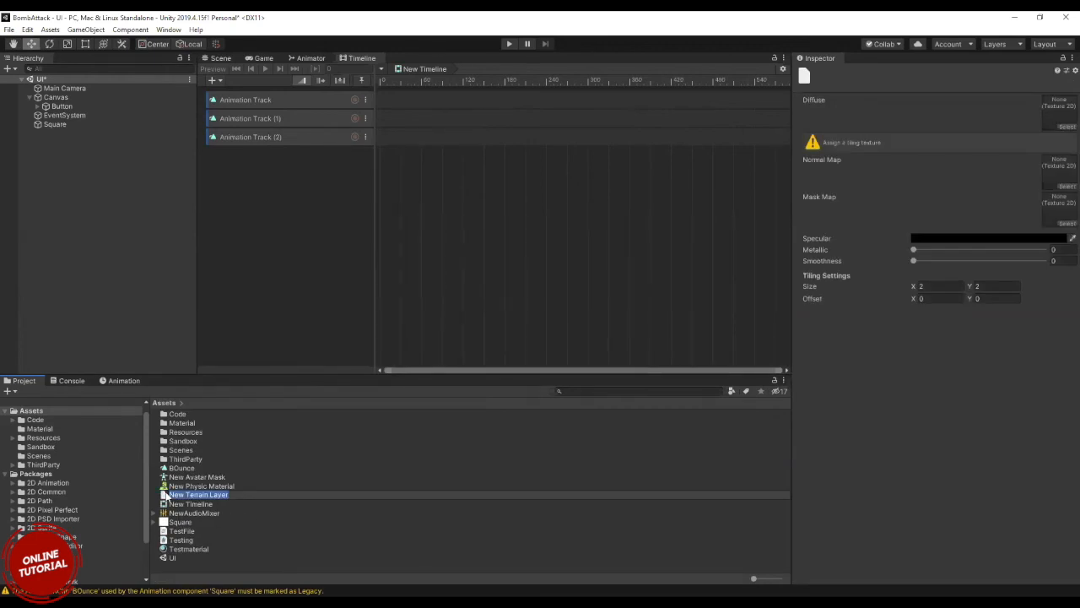
{"action": "left_click", "coordinate": [167, 497]}
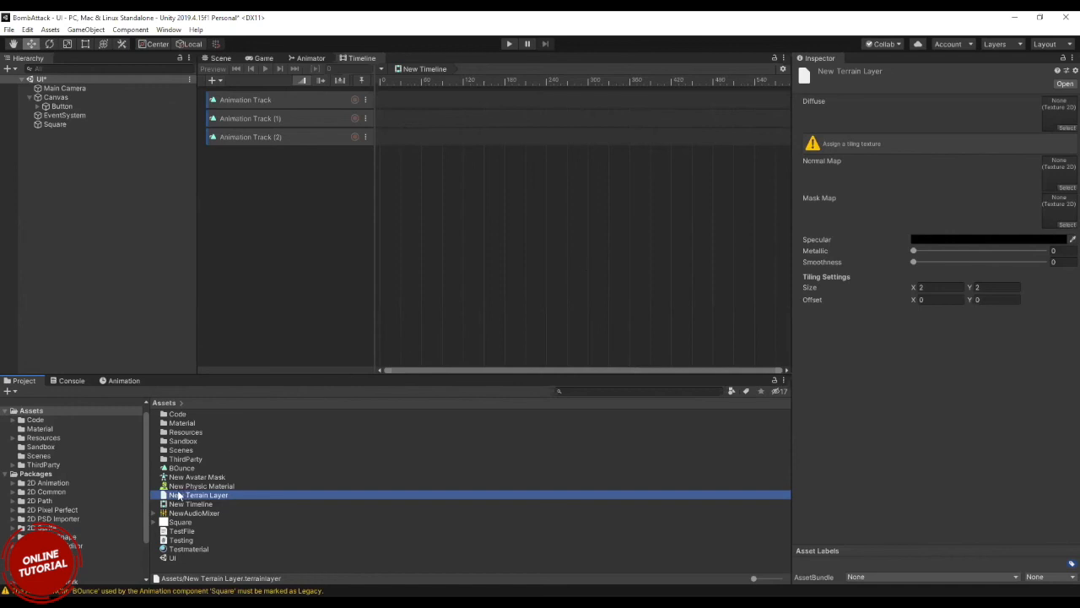
{"action": "left_click_drag", "start_coordinate": [164, 496], "coordinate": [86, 256]}
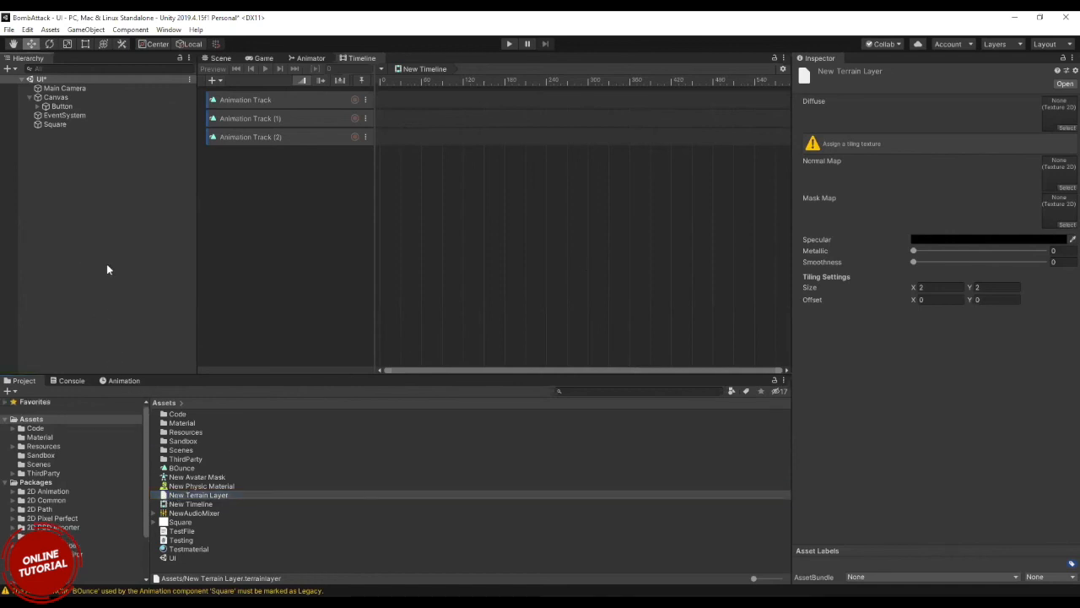
Create a second Terrain Layer asset in the Assets folder, accepting the default name.
{"action": "right_click", "coordinate": [214, 496]}
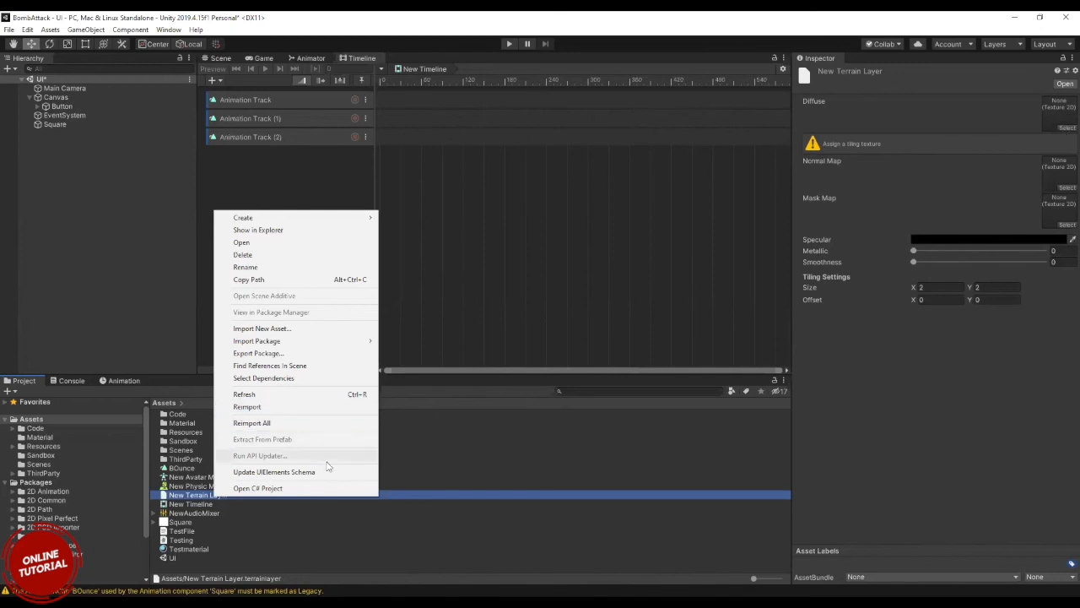
{"action": "mouse_move", "coordinate": [368, 218]}
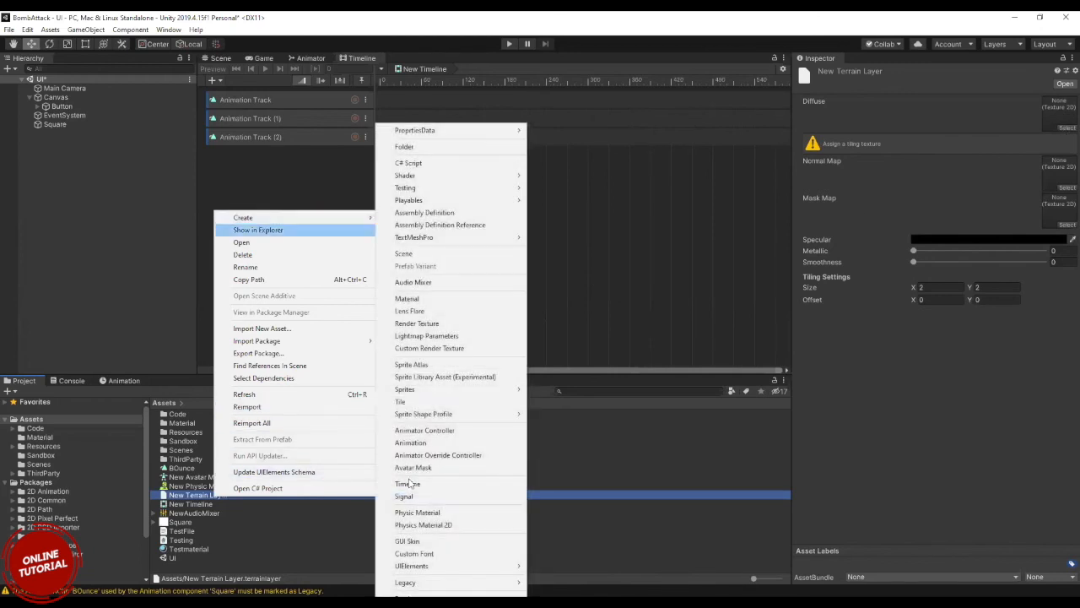
{"action": "left_click", "coordinate": [415, 606]}
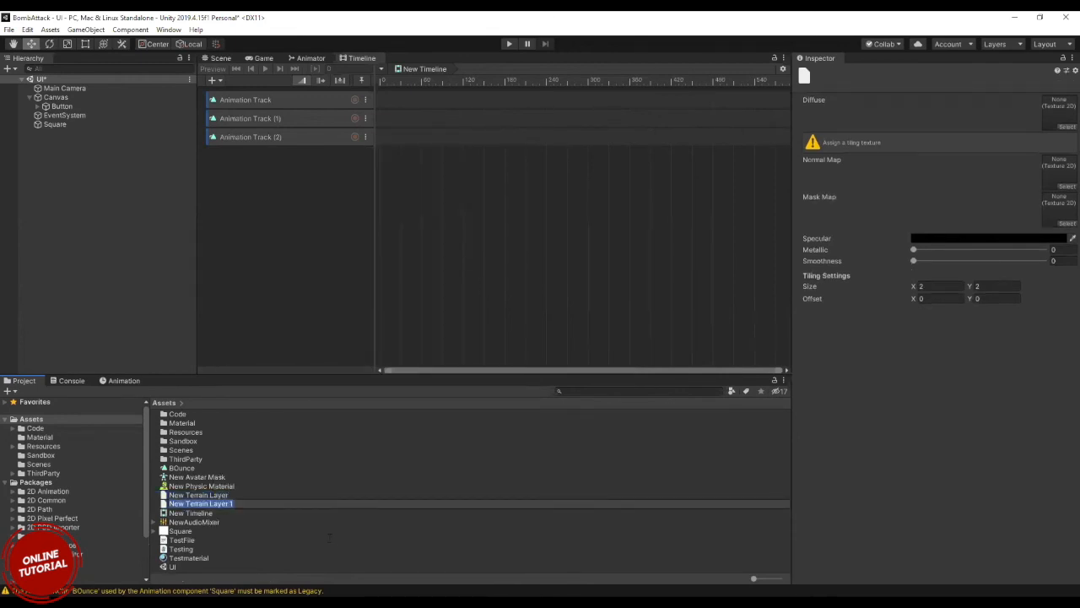
{"action": "key", "text": "Return"}
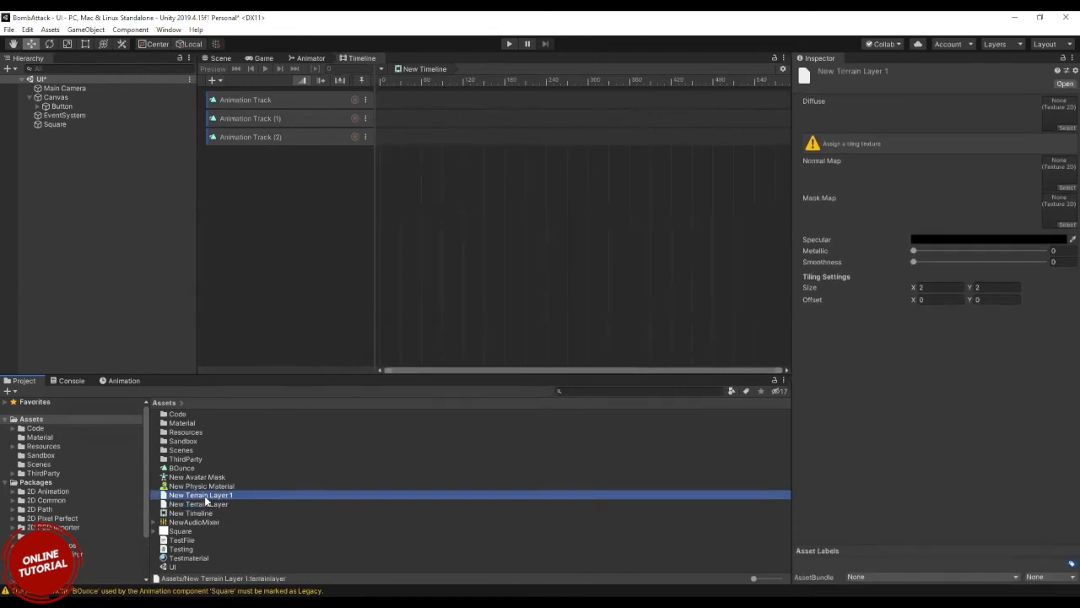
Create a terrain Brush asset with its default name in the Assets folder and select it for inspection.
{"action": "right_click", "coordinate": [204, 495]}
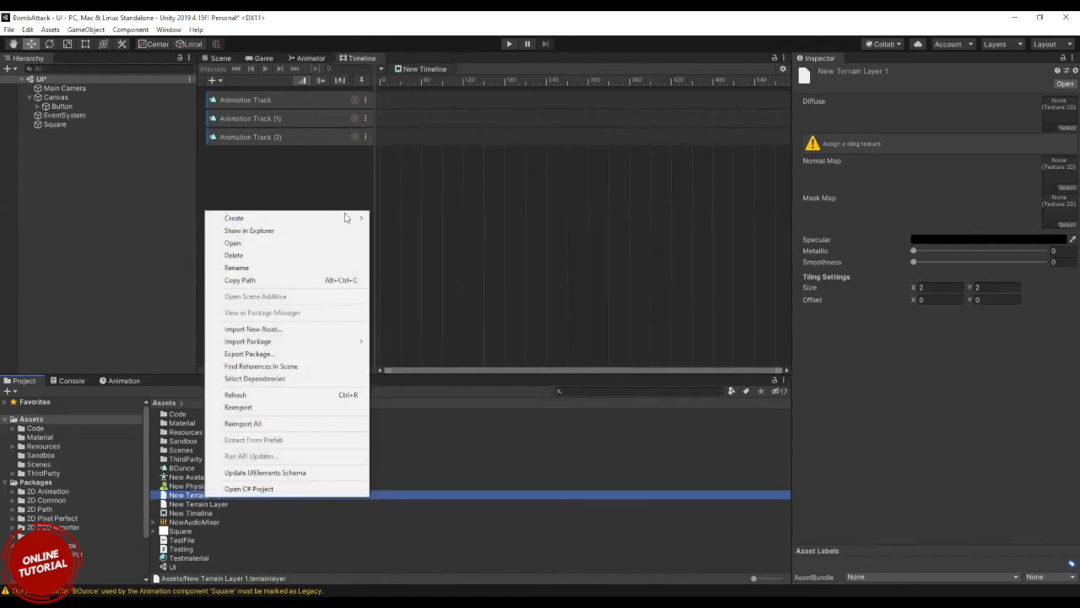
{"action": "mouse_move", "coordinate": [345, 216]}
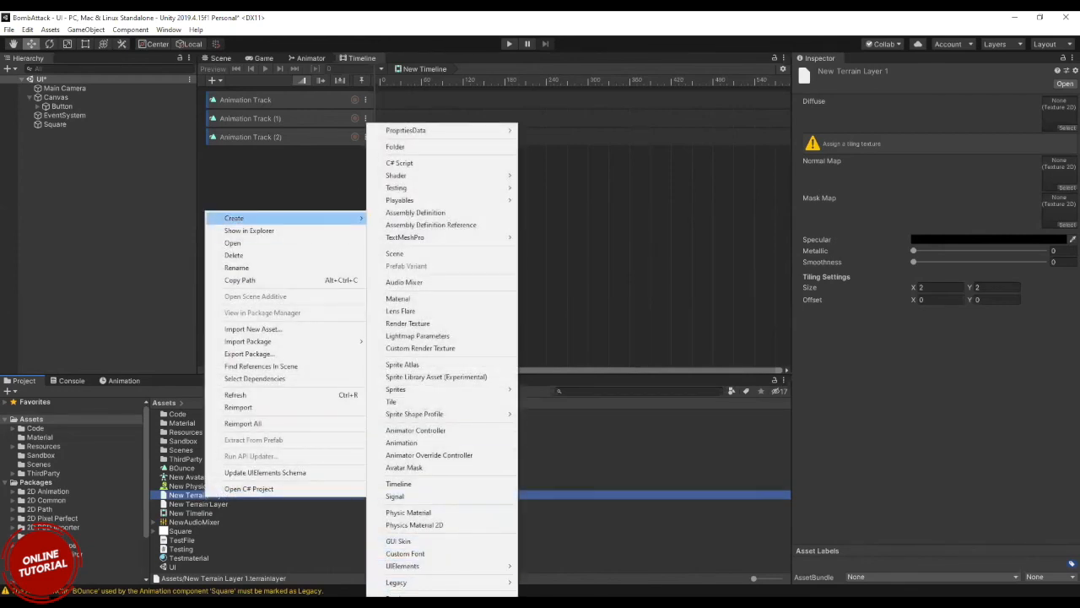
{"action": "left_click", "coordinate": [405, 597]}
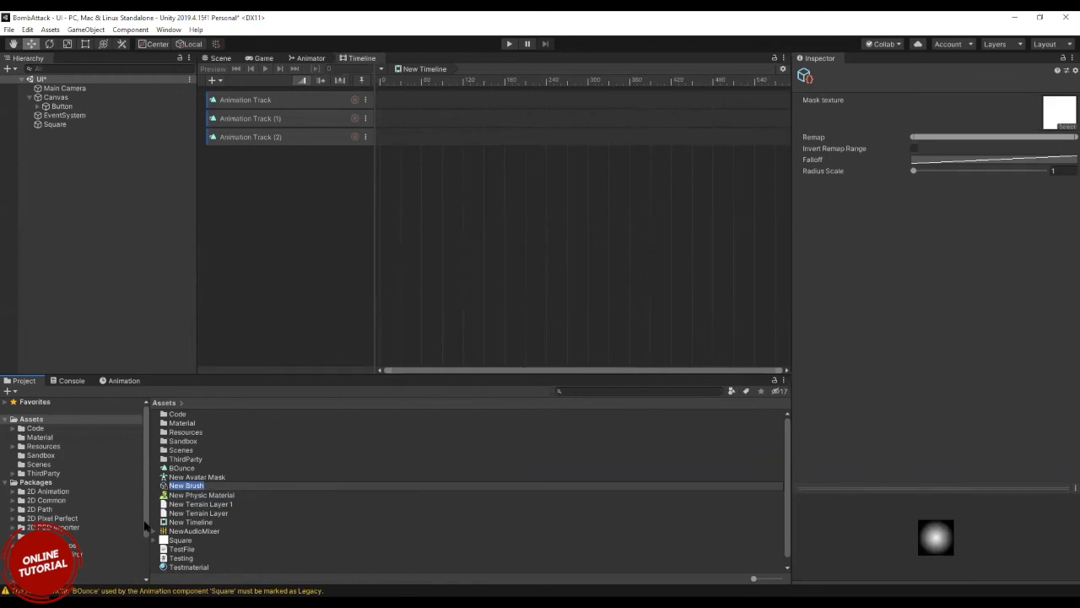
{"action": "left_click", "coordinate": [165, 487]}
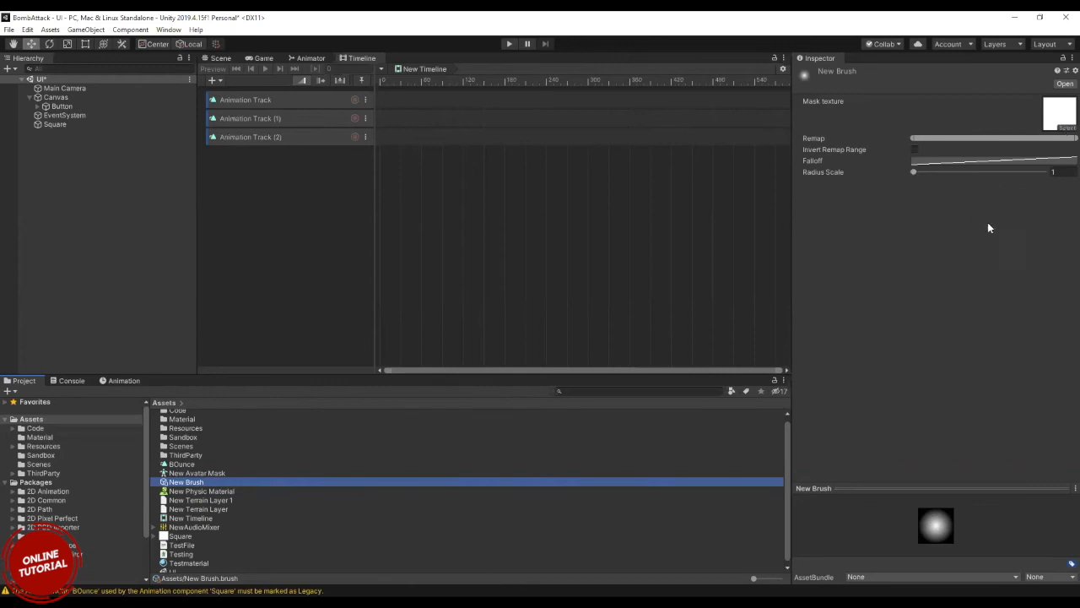
Try out the Metallic and Smoothness values of the New Terrain Layer and return both to 0.
{"action": "left_click", "coordinate": [182, 510]}
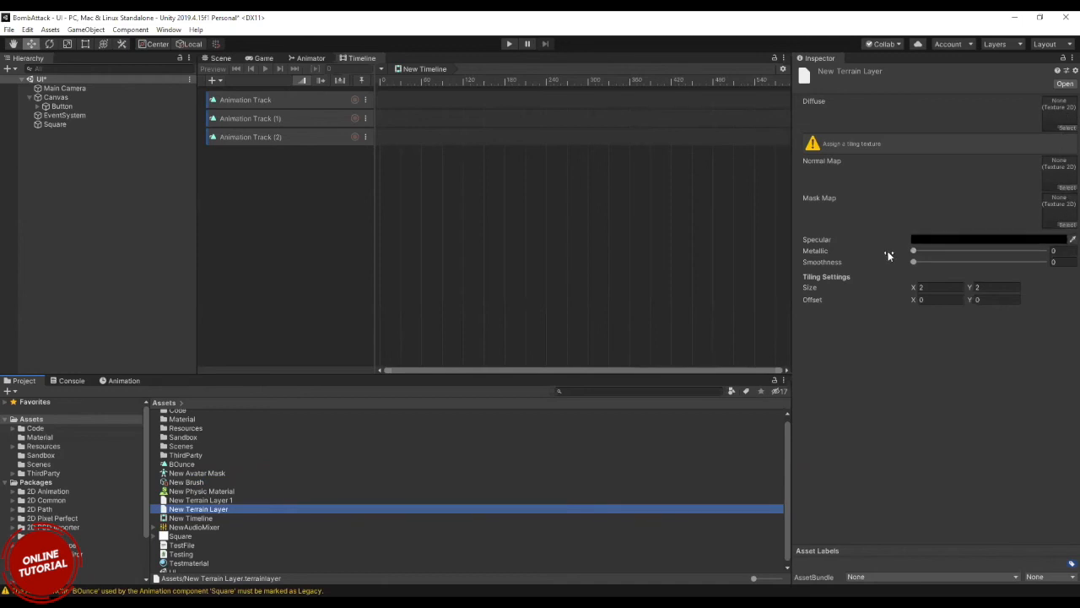
{"action": "left_click", "coordinate": [916, 252]}
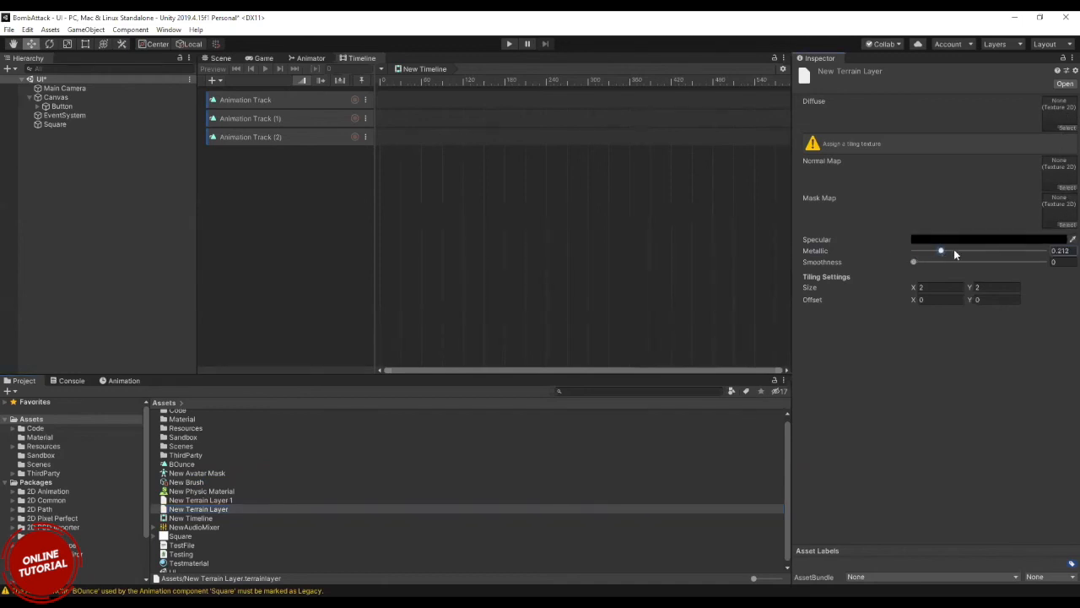
{"action": "mouse_move", "coordinate": [916, 263]}
{"action": "left_mouse_down"}
{"action": "mouse_move", "coordinate": [971, 263]}
{"action": "mouse_move", "coordinate": [911, 262]}
{"action": "left_mouse_up"}
{"action": "scroll", "coordinate": [257, 541], "scroll_direction": "down", "scroll_amount": 1}
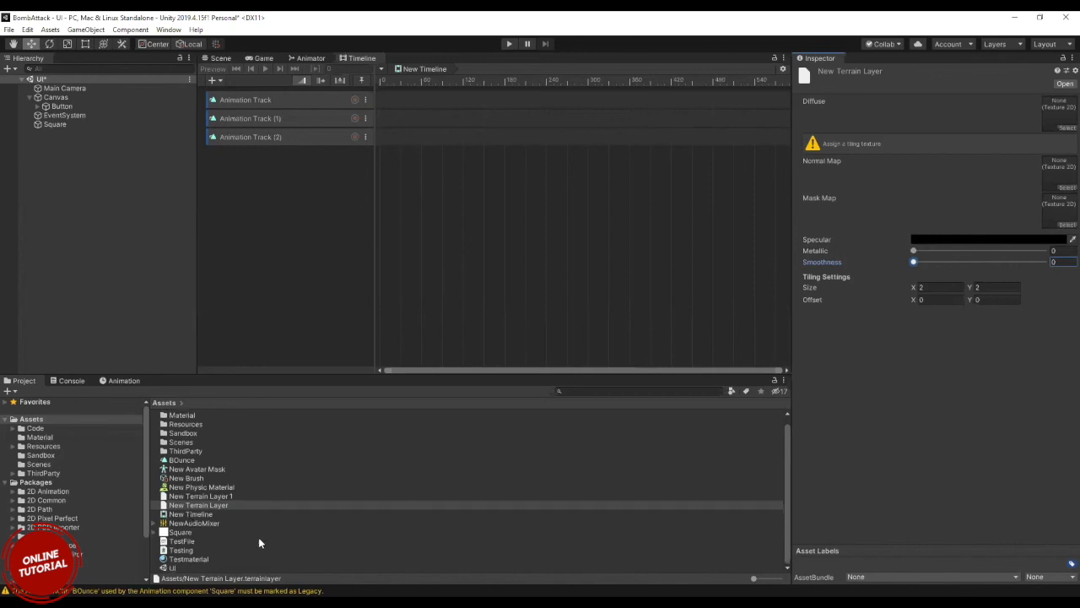
{"action": "scroll", "coordinate": [258, 537], "scroll_direction": "up", "scroll_amount": 1}
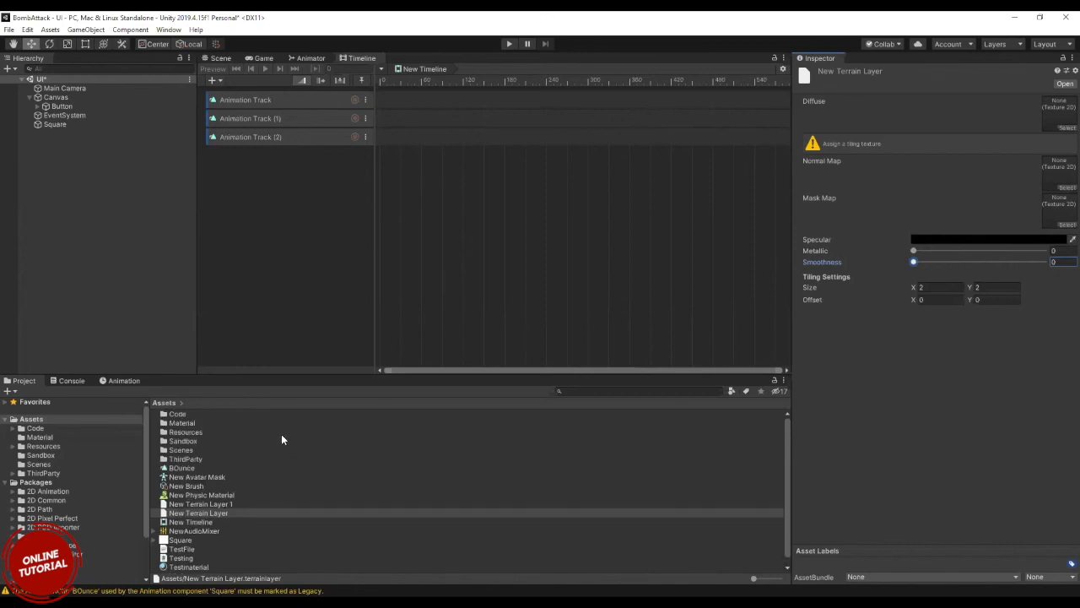
Add a 3D Terrain object to the UI scene.
{"action": "left_click", "coordinate": [73, 215]}
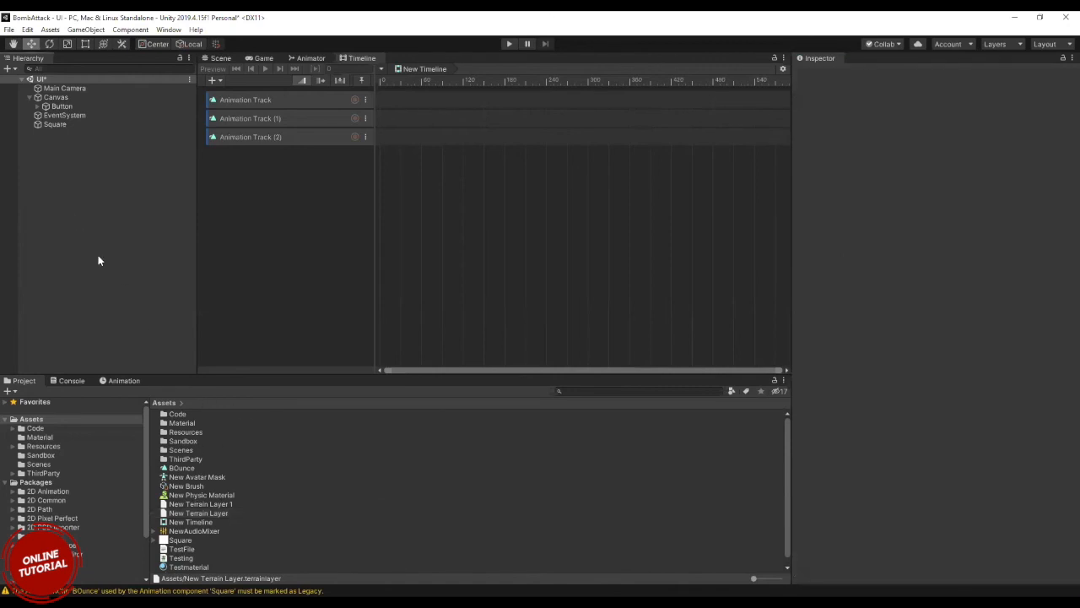
{"action": "left_click", "coordinate": [258, 504]}
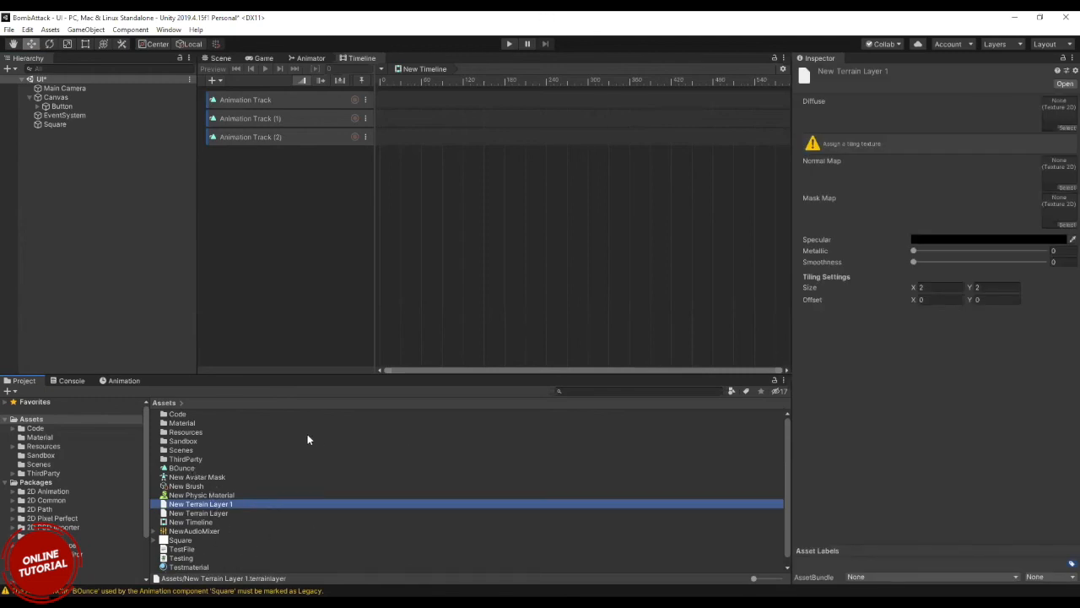
{"action": "left_click", "coordinate": [77, 224]}
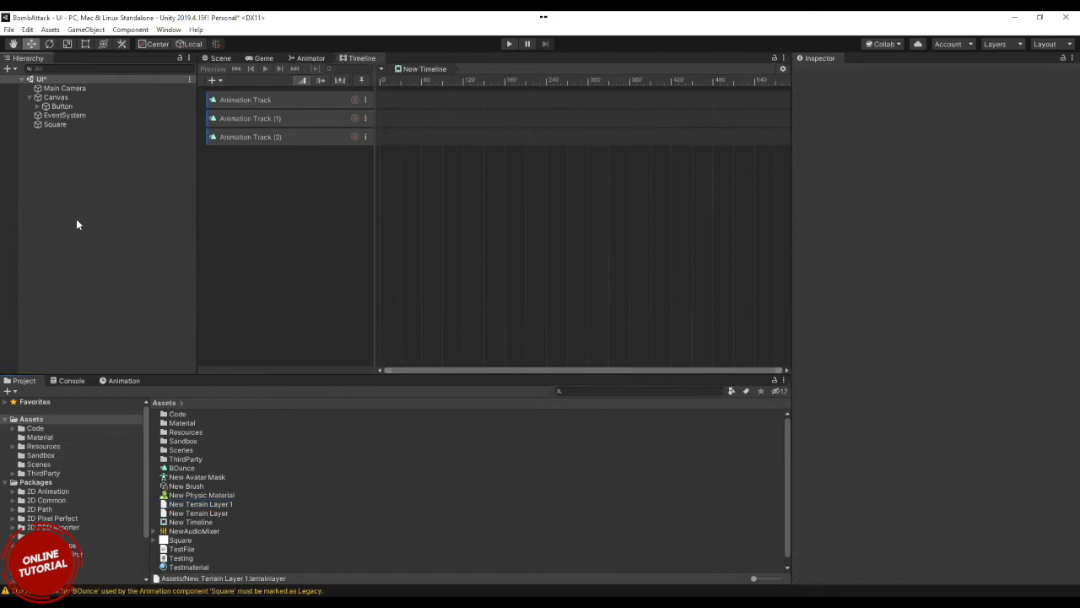
{"action": "right_click", "coordinate": [43, 187]}
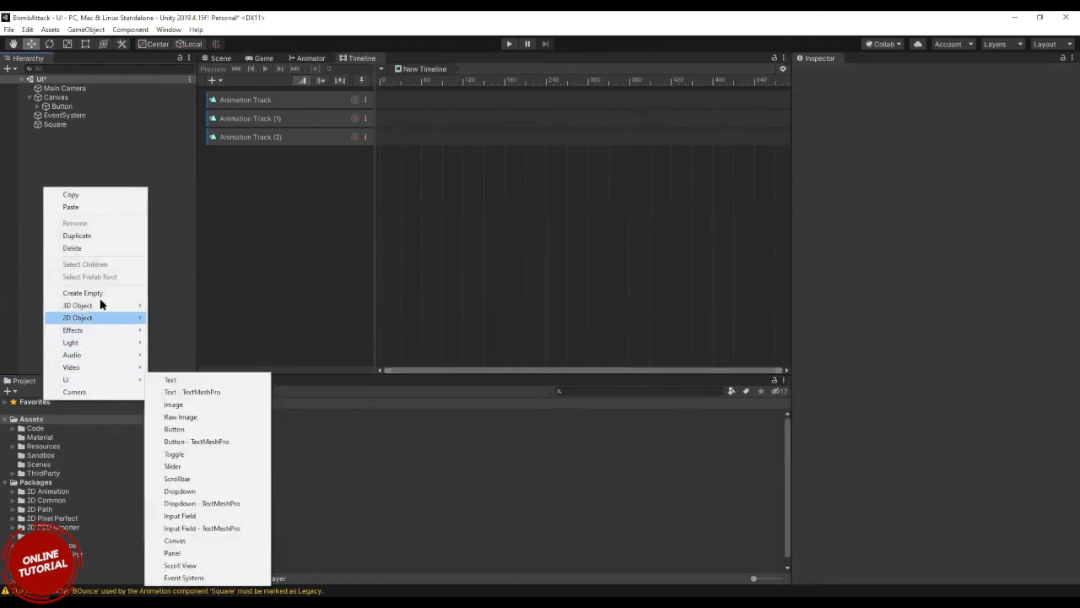
{"action": "mouse_move", "coordinate": [98, 307]}
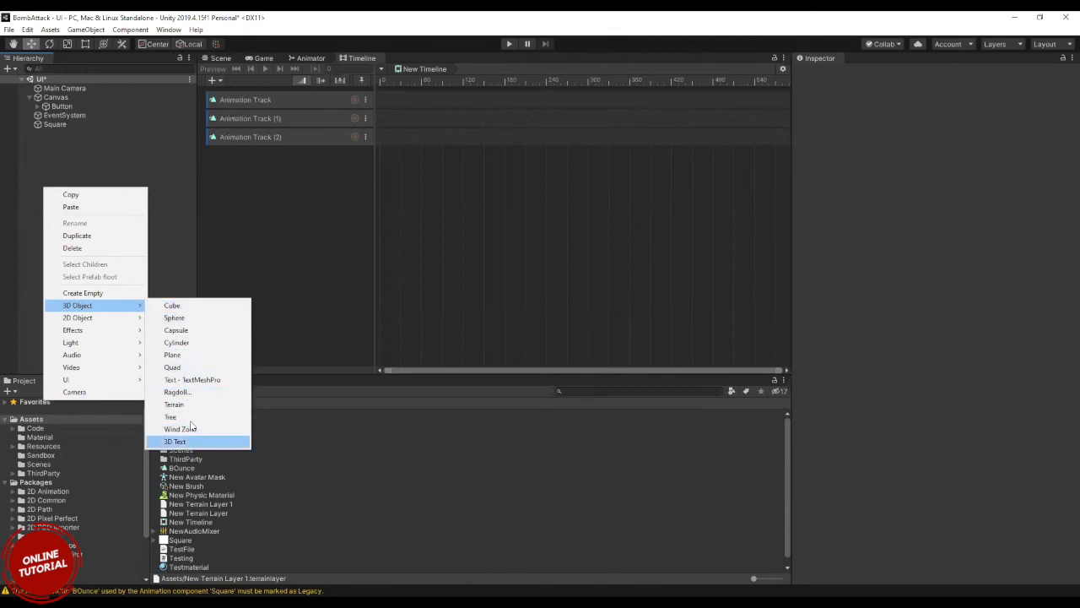
{"action": "left_click", "coordinate": [180, 406]}
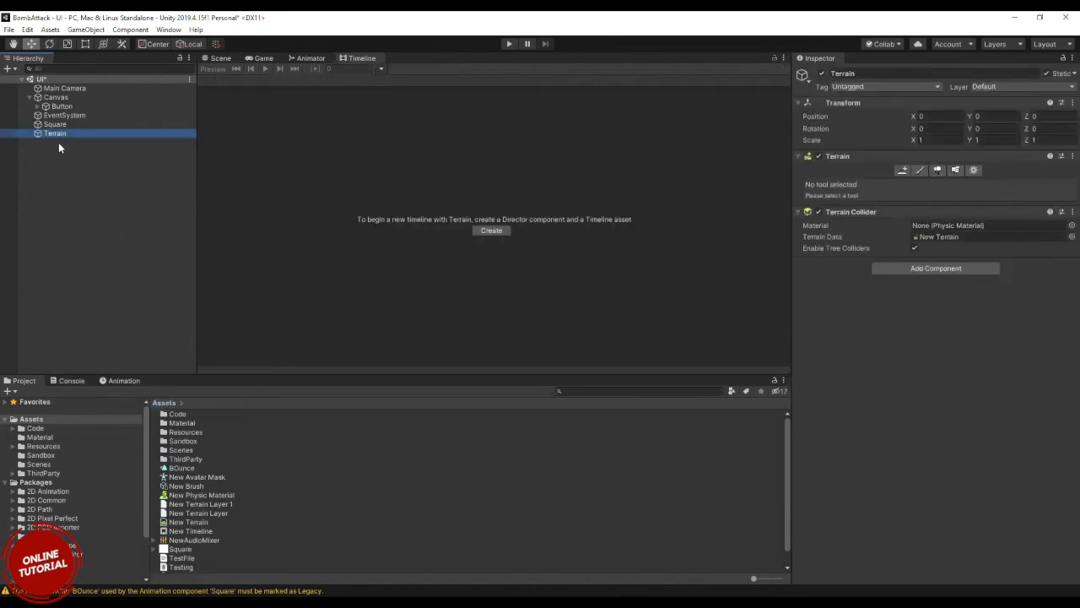
Create a Director component and Timeline for the Terrain object, saving the asset as TerrainTimeline in the Assets folder.
{"action": "left_click", "coordinate": [493, 231]}
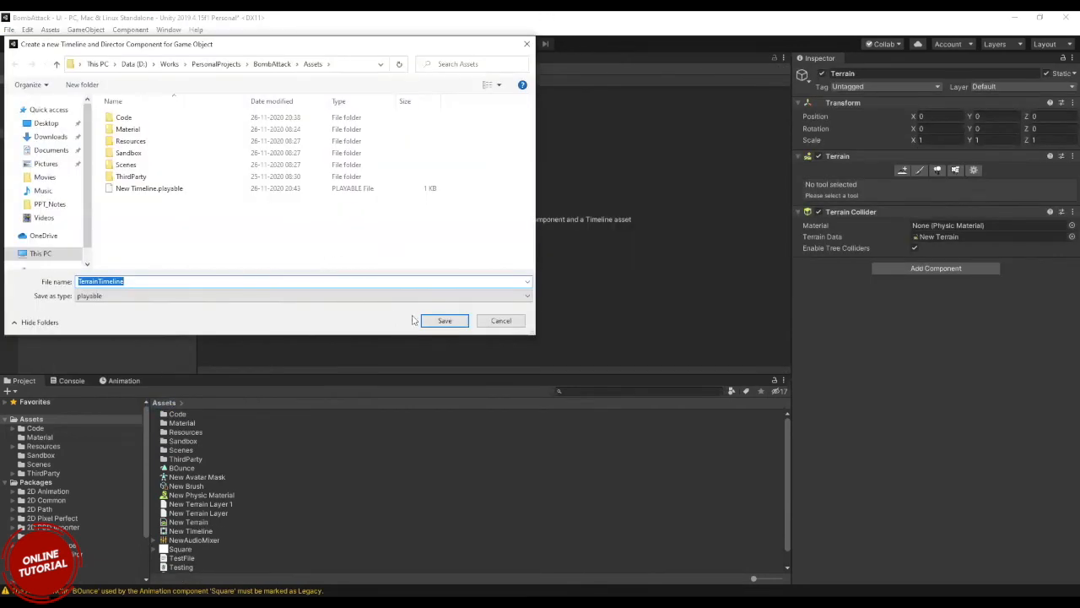
{"action": "left_click", "coordinate": [432, 319]}
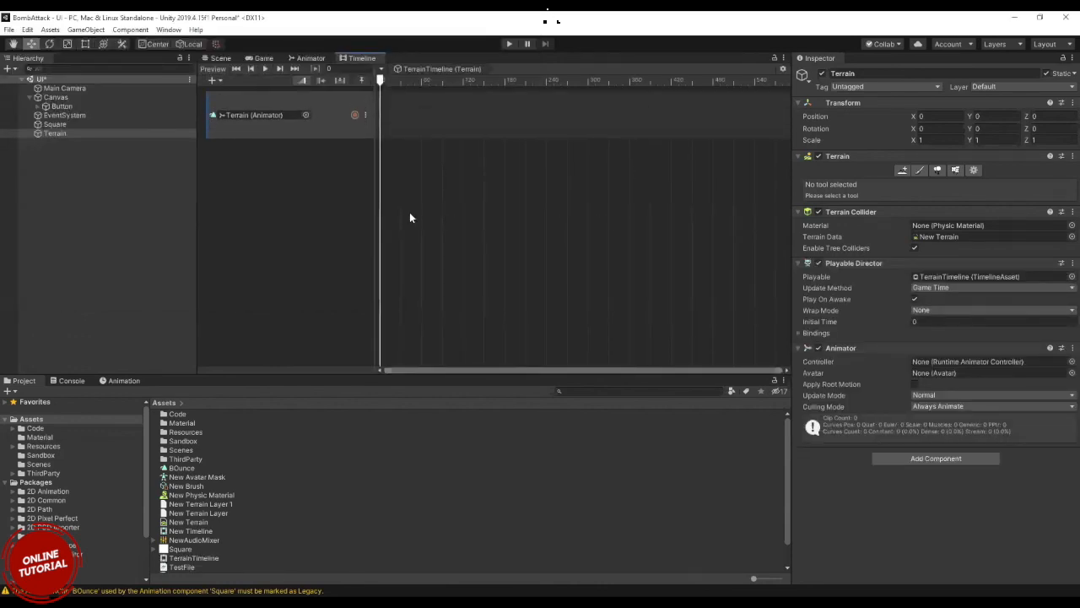
{"action": "left_click", "coordinate": [456, 69]}
Activate the Paint Terrain tool in the Terrain component.
{"action": "left_click", "coordinate": [921, 171]}
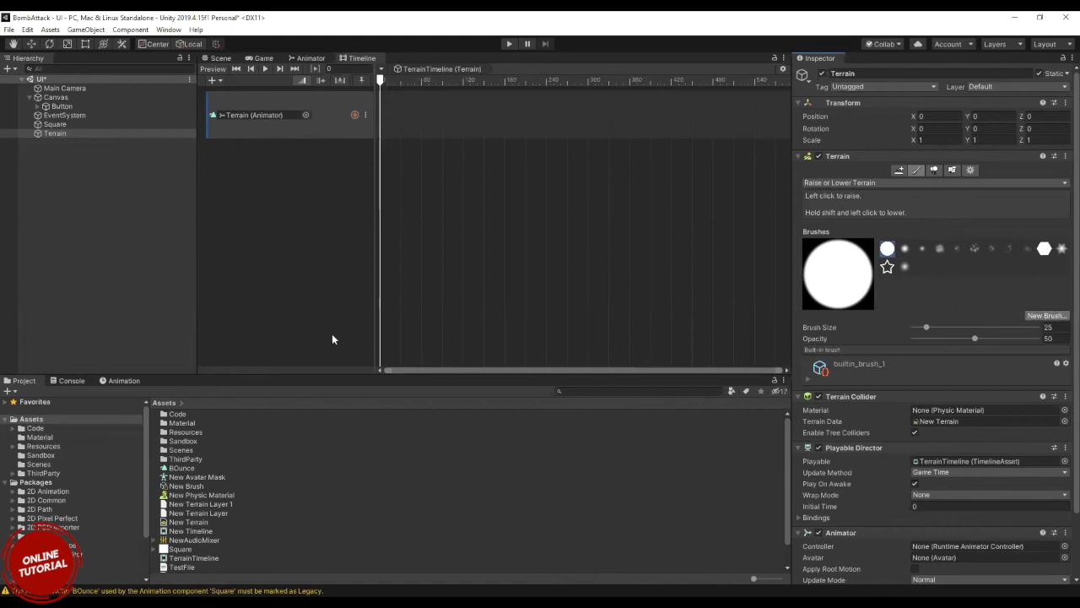
Search the textures available for a new terrain brush for "bru" and close the texture picker without choosing one.
{"action": "left_click", "coordinate": [1043, 315]}
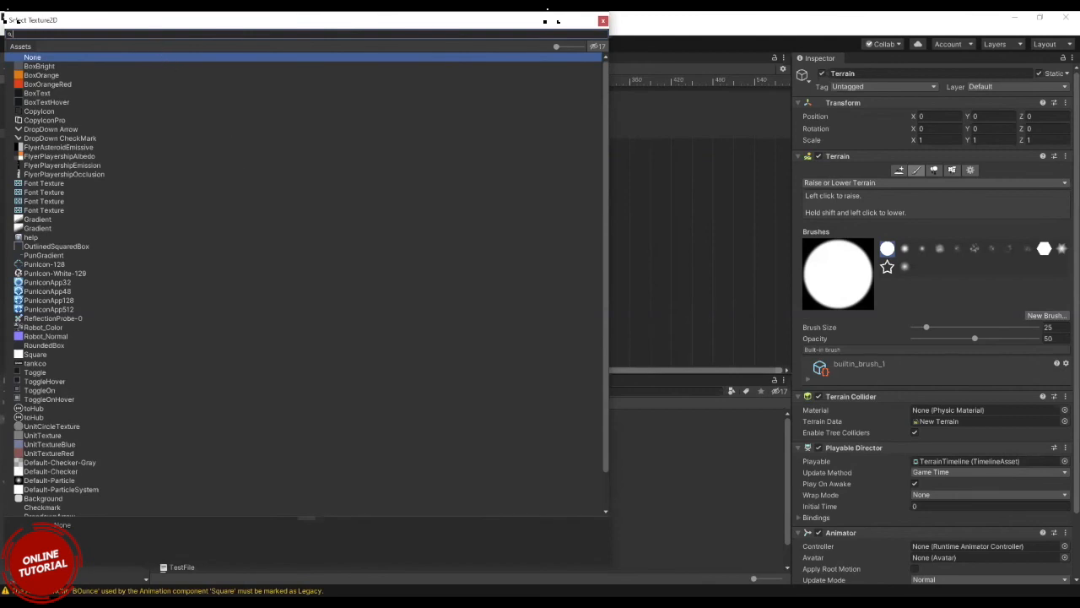
{"action": "type", "text": "bru"}
{"action": "key", "text": "BackSpace"}
{"action": "key", "text": "BackSpace"}
{"action": "key", "text": "BackSpace"}
{"action": "key", "text": "Escape"}
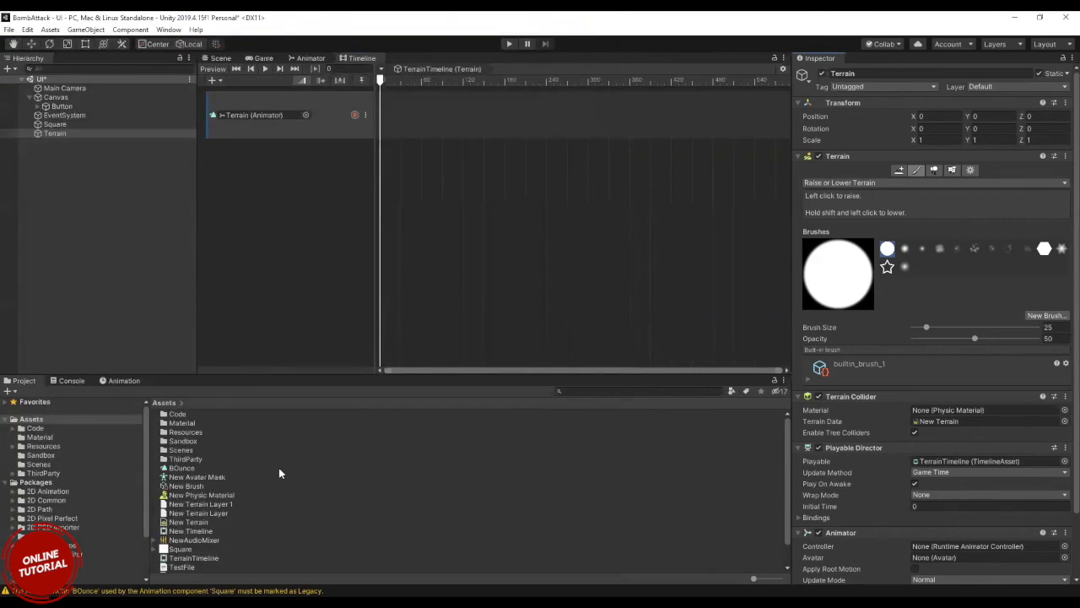
Look through the Assets folder and search the new brush's texture choices for "ter", leaving without a selection.
{"action": "scroll", "coordinate": [228, 549], "scroll_direction": "down", "scroll_amount": 2}
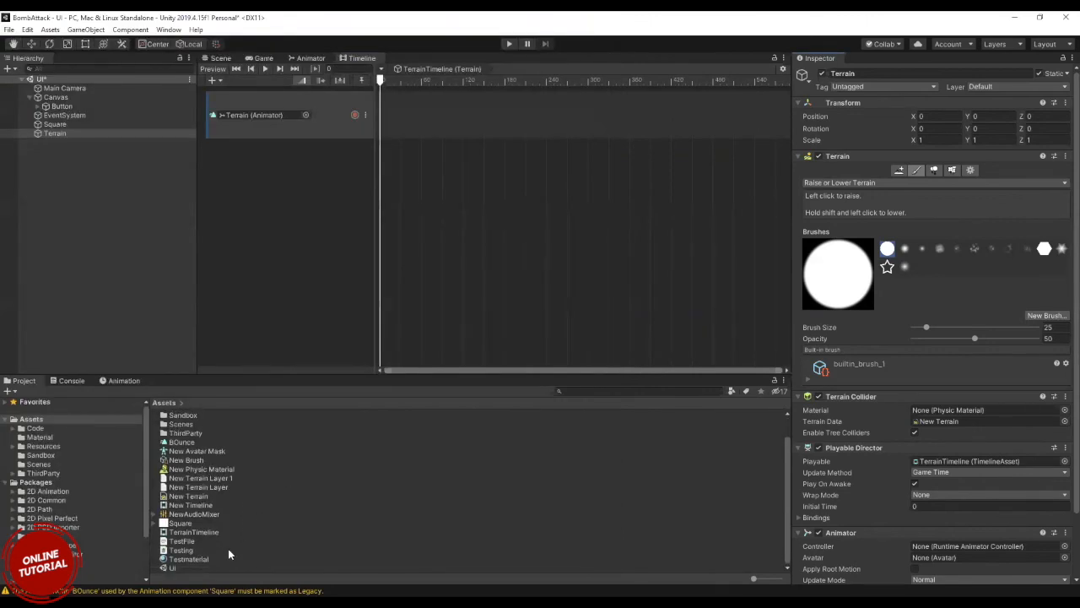
{"action": "scroll", "coordinate": [228, 548], "scroll_direction": "up", "scroll_amount": 2}
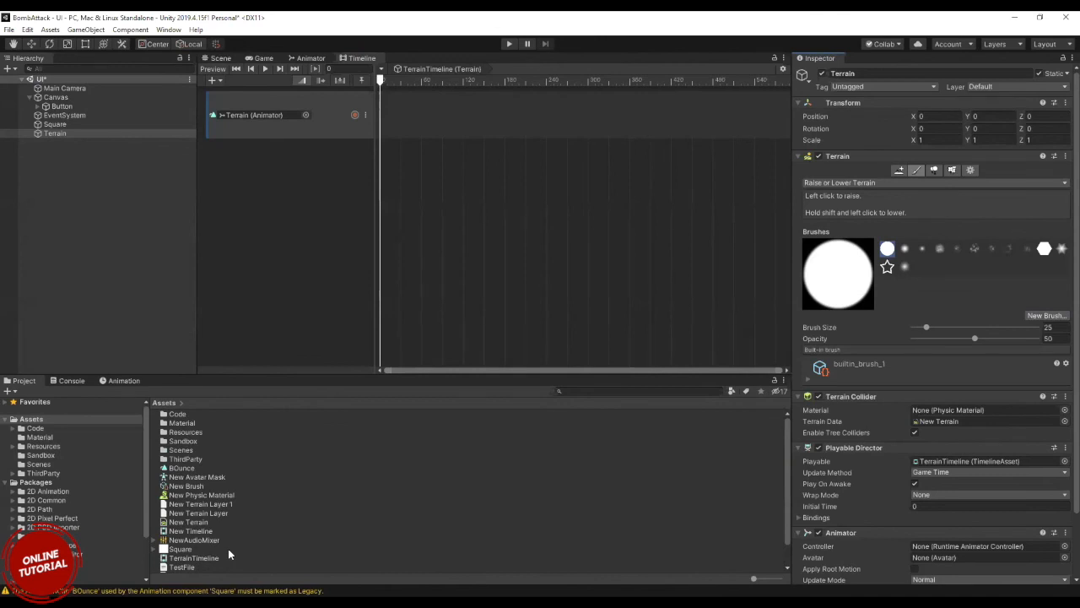
{"action": "scroll", "coordinate": [207, 534], "scroll_direction": "down", "scroll_amount": 1}
{"action": "left_click", "coordinate": [193, 513]}
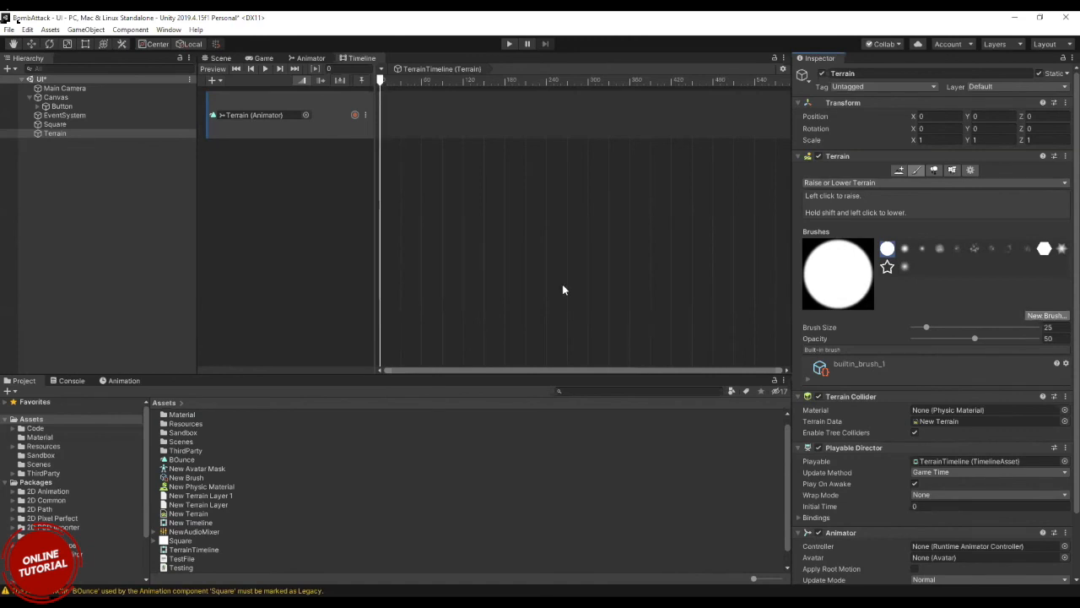
{"action": "type", "text": "ter"}
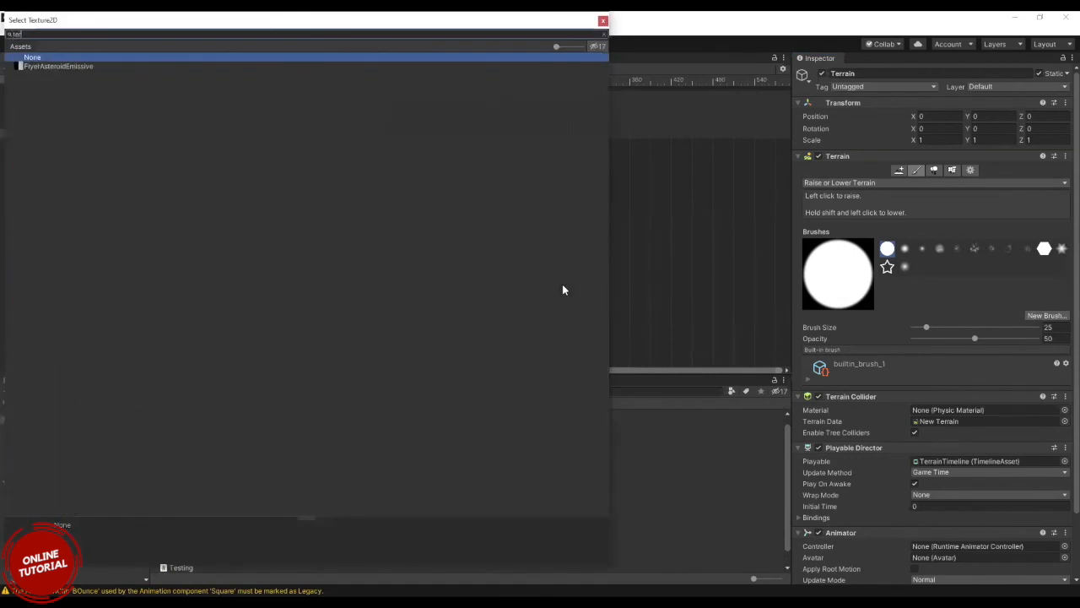
{"action": "key", "text": "BackSpace"}
{"action": "key", "text": "BackSpace"}
{"action": "key", "text": "BackSpace"}
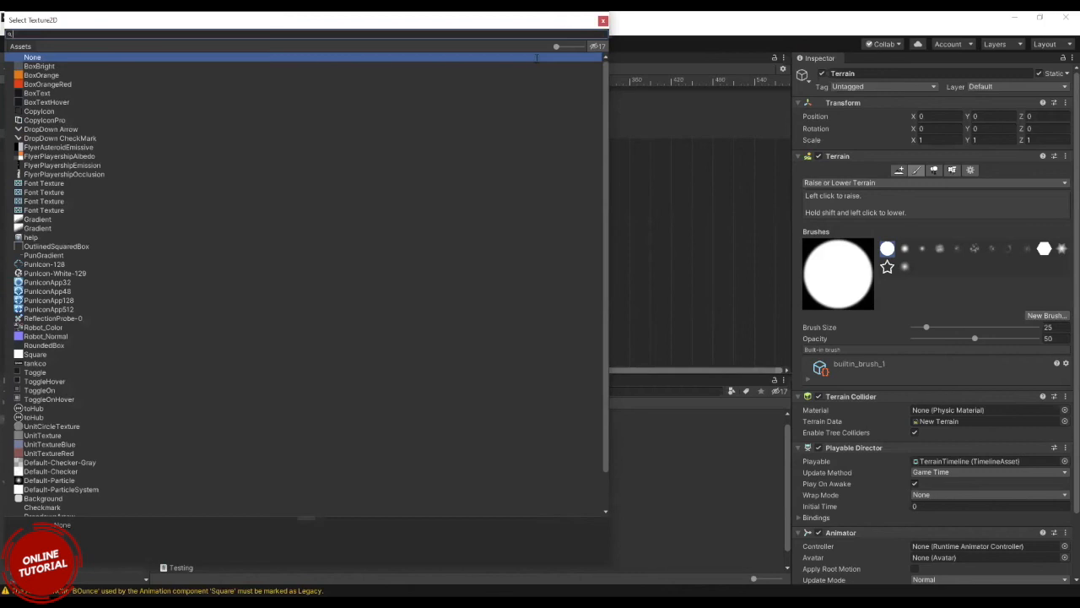
{"action": "left_click", "coordinate": [228, 537]}
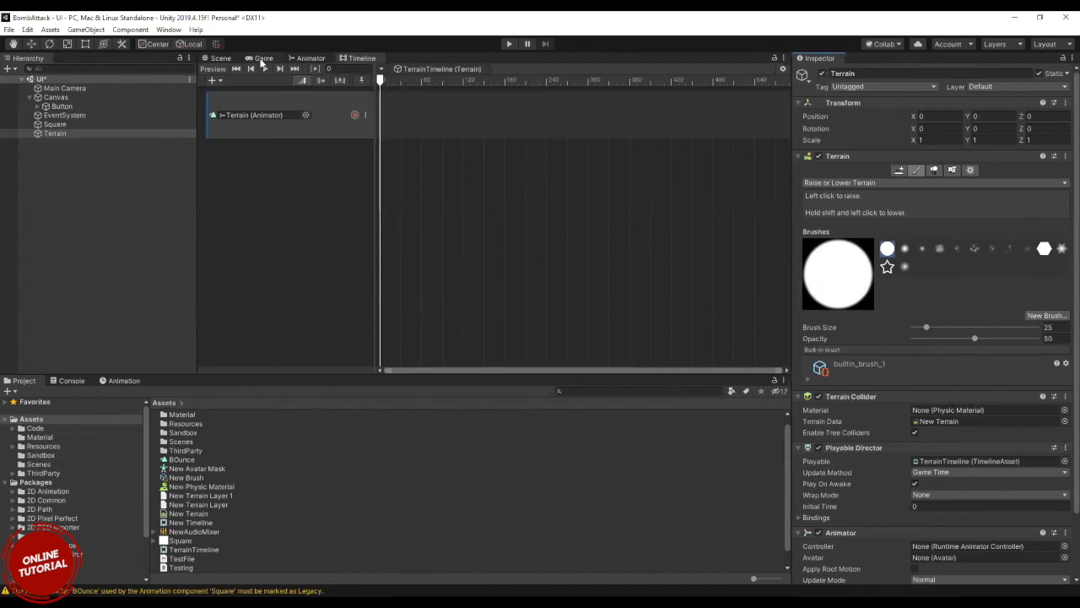
Sculpt hills on the Terrain in the Scene view using Raise or Lower Terrain with a brush size of 360.
{"action": "left_click", "coordinate": [220, 58]}
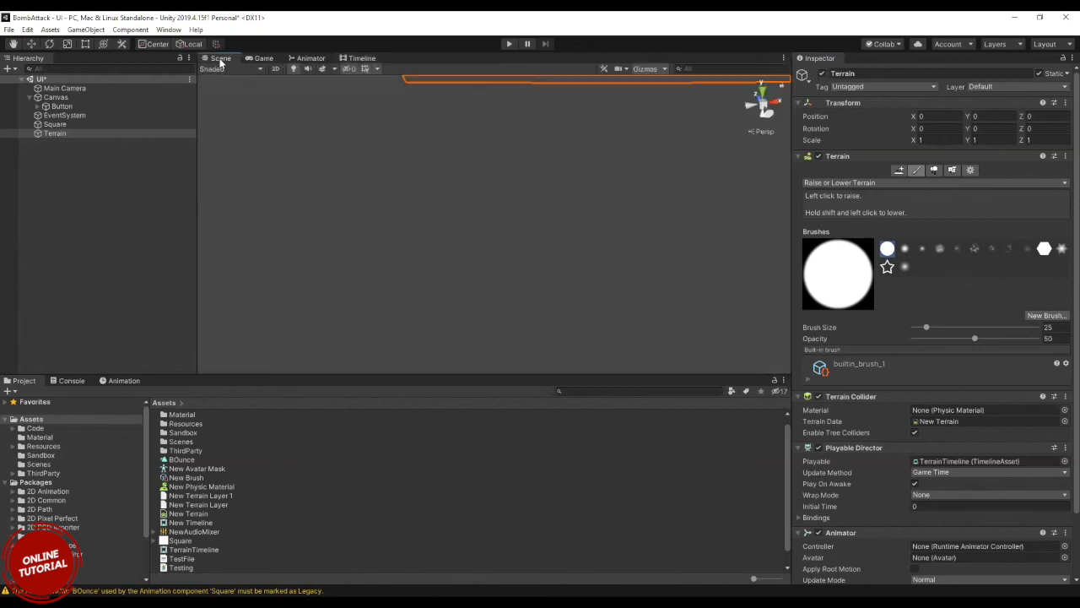
{"action": "double_click", "coordinate": [62, 133]}
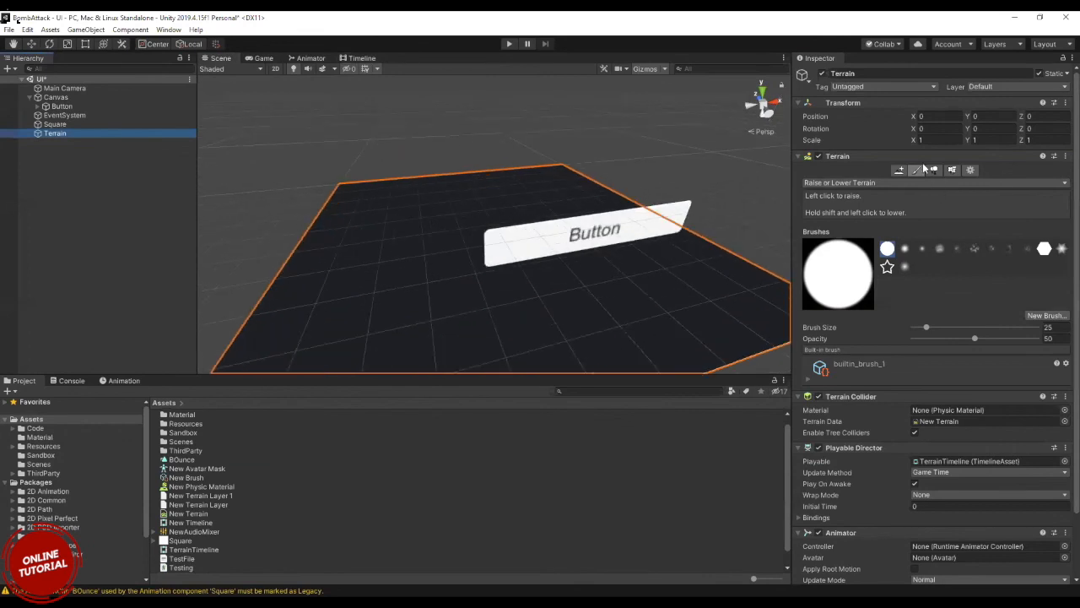
{"action": "left_click", "coordinate": [902, 170]}
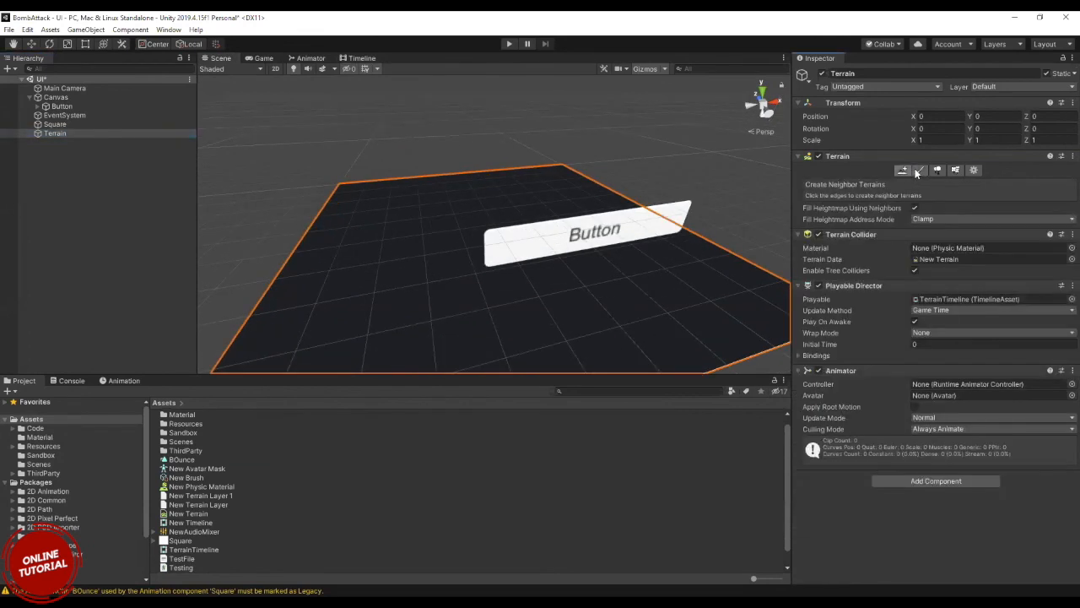
{"action": "left_click", "coordinate": [920, 170]}
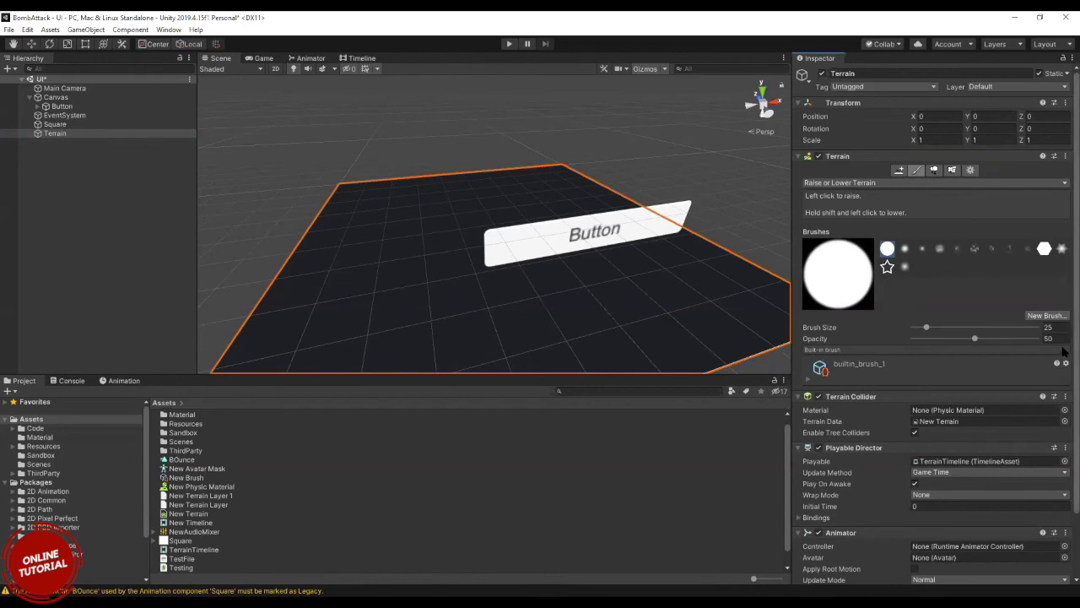
{"action": "left_click_drag", "start_coordinate": [927, 328], "coordinate": [953, 328]}
{"action": "mouse_move", "coordinate": [470, 211]}
{"action": "left_mouse_down"}
{"action": "mouse_move", "coordinate": [461, 231]}
{"action": "mouse_move", "coordinate": [453, 217]}
{"action": "mouse_move", "coordinate": [432, 236]}
{"action": "left_mouse_up"}
{"action": "scroll", "coordinate": [433, 235], "scroll_direction": "down", "scroll_amount": 2}
{"action": "right_click_drag", "start_coordinate": [433, 235], "coordinate": [249, 207]}
{"action": "mouse_move", "coordinate": [918, 210]}
{"action": "right_mouse_down"}
{"action": "mouse_move", "coordinate": [872, 186]}
{"action": "mouse_move", "coordinate": [852, 191]}
{"action": "right_mouse_up"}
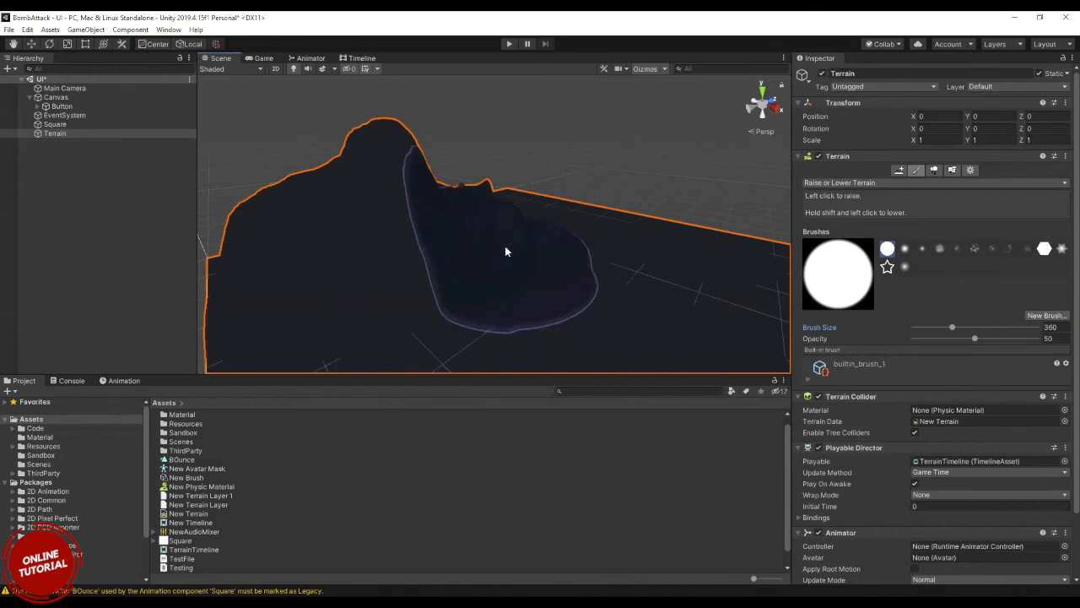
Switch through the Hand, Move, Rotate and Scale tools on the Terrain to demonstrate their gizmos.
{"action": "scroll", "coordinate": [505, 250], "scroll_direction": "down", "scroll_amount": 5}
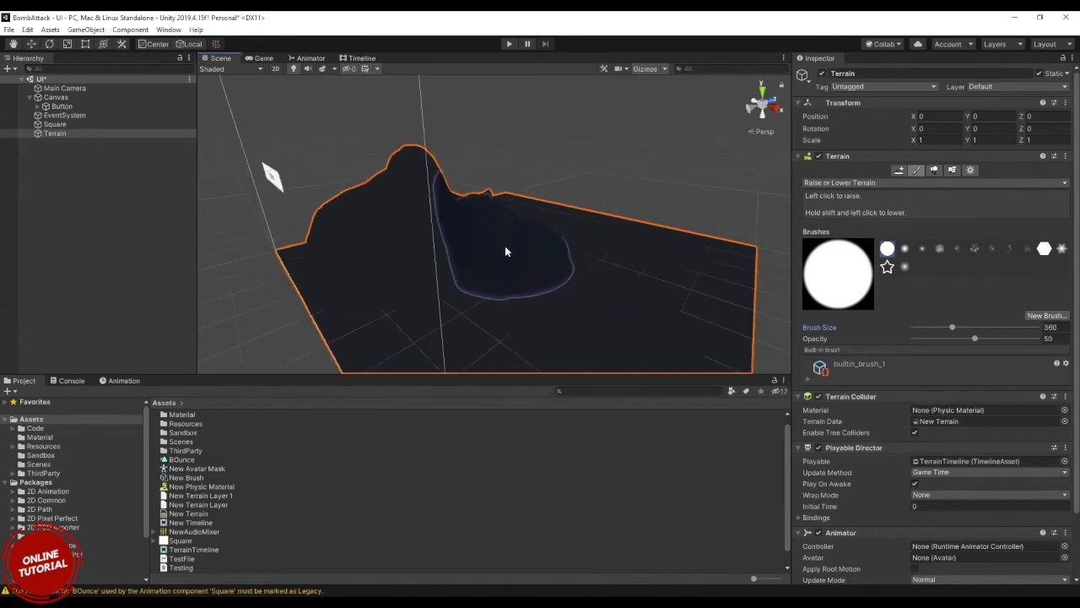
{"action": "mouse_move", "coordinate": [506, 251]}
{"action": "left_mouse_down", "text": "alt"}
{"action": "mouse_move", "coordinate": [459, 222]}
{"action": "mouse_move", "coordinate": [494, 224]}
{"action": "mouse_move", "coordinate": [549, 202]}
{"action": "mouse_move", "coordinate": [506, 193]}
{"action": "mouse_move", "coordinate": [495, 225]}
{"action": "mouse_move", "coordinate": [511, 239]}
{"action": "left_mouse_up", "text": "alt"}
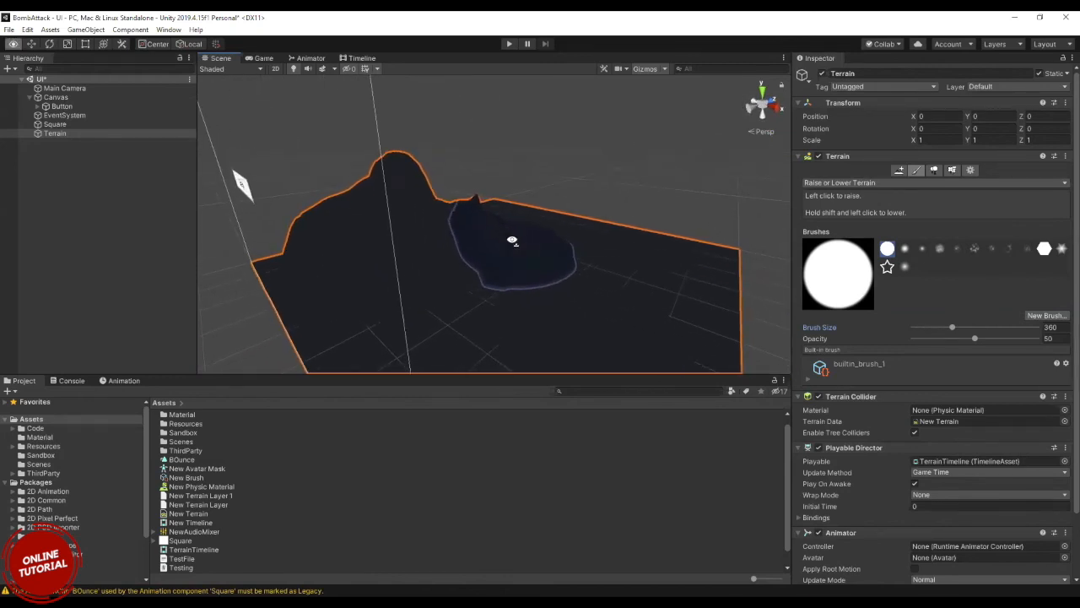
{"action": "key", "text": "w"}
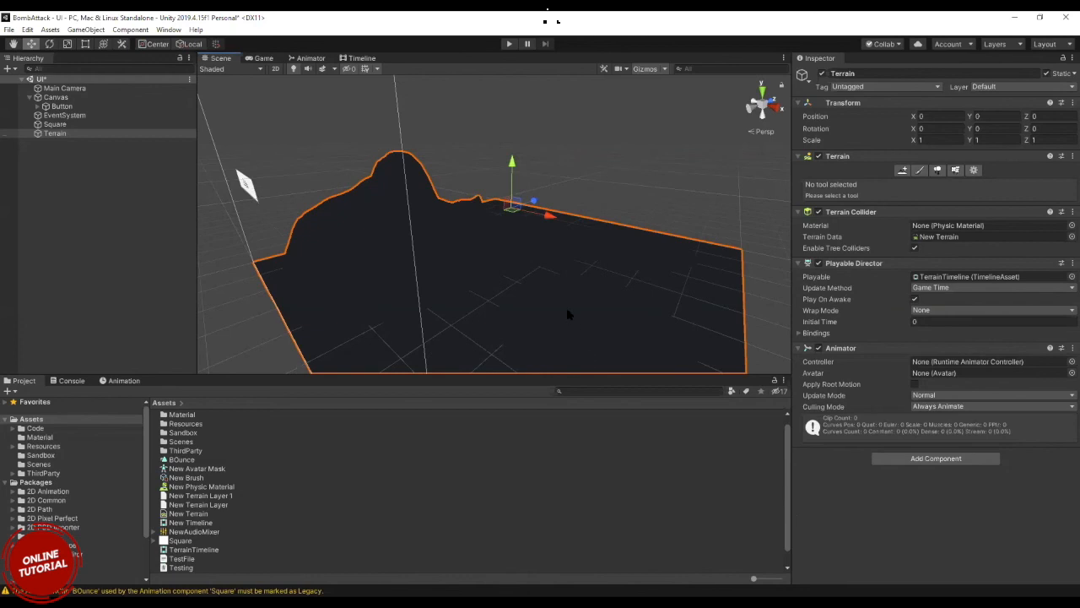
{"action": "key", "text": "alt"}
{"action": "left_click_drag", "start_coordinate": [580, 230], "coordinate": [477, 214], "text": "alt"}
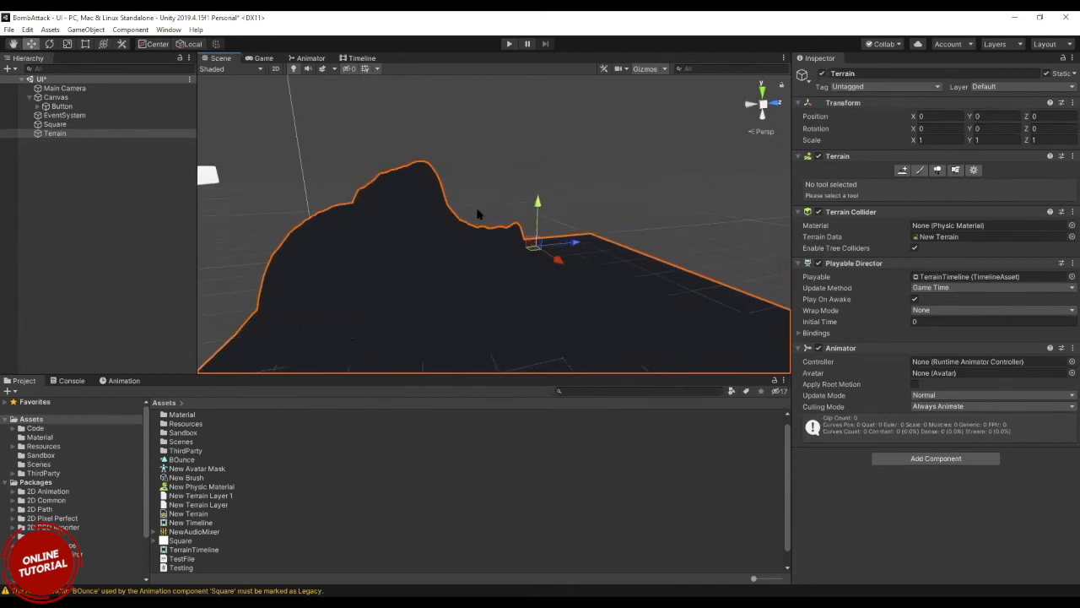
{"action": "key", "text": "q"}
{"action": "key", "text": "w"}
{"action": "key", "text": "e"}
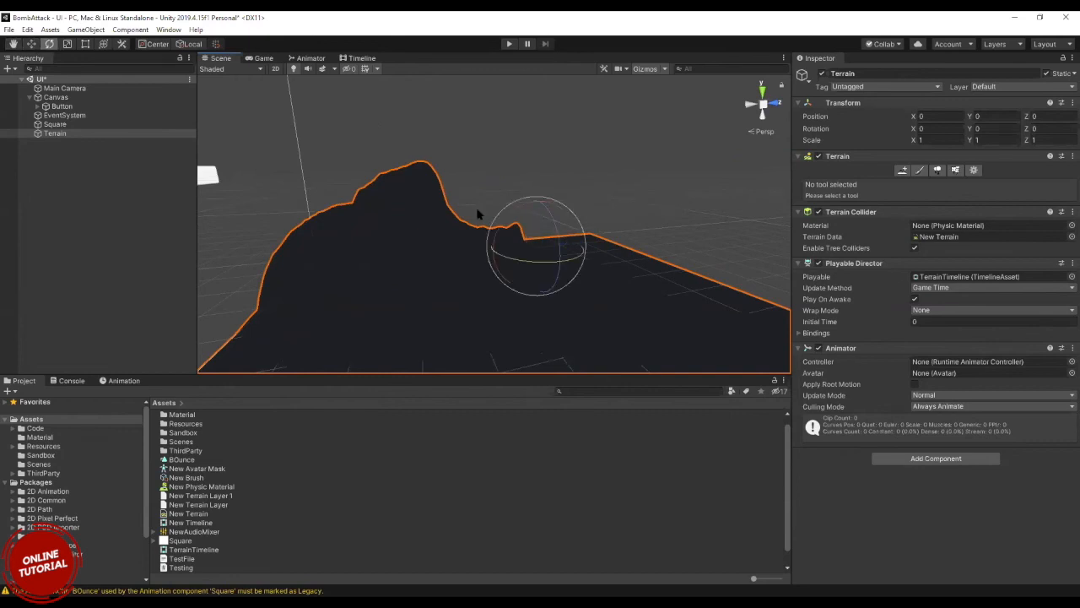
{"action": "key", "text": "r"}
{"action": "key", "text": "w"}
{"action": "key", "text": "e"}
{"action": "key", "text": "r"}
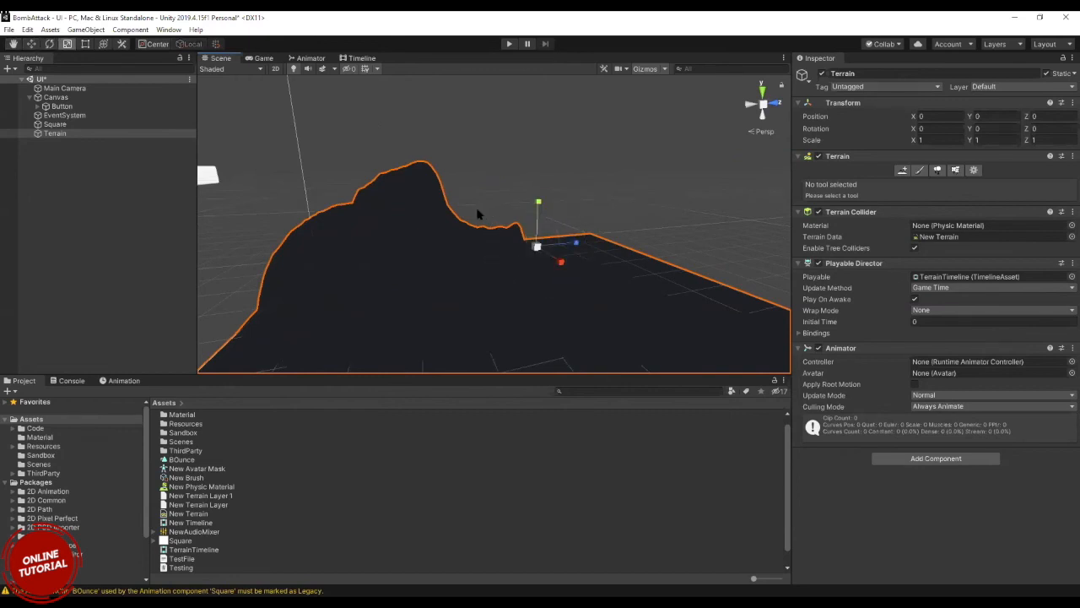
Move the Square object up along the Y axis to a Y position of 306.
{"action": "left_click", "coordinate": [56, 124]}
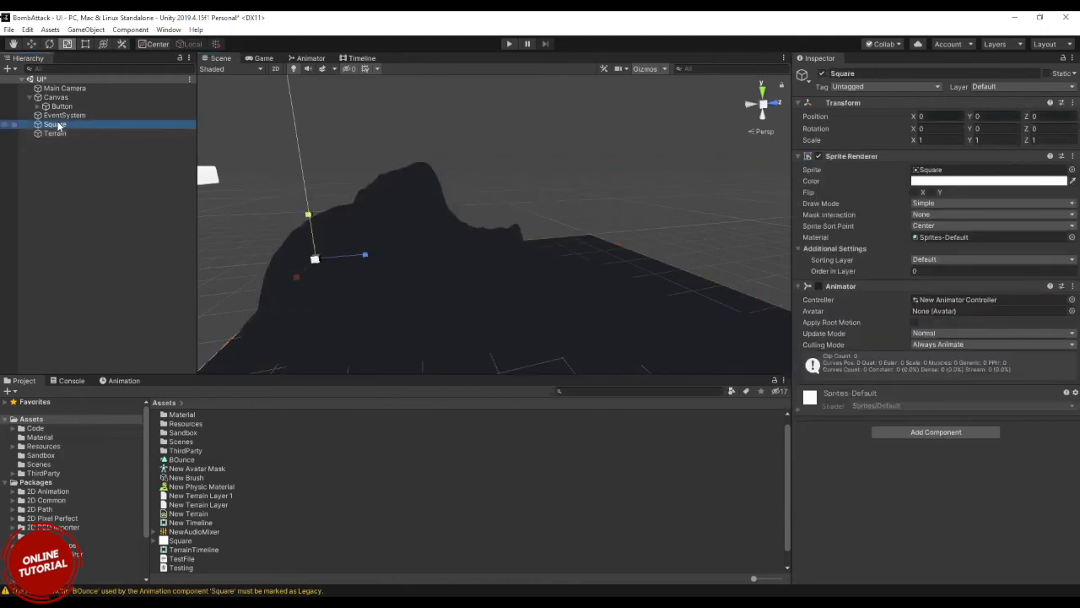
{"action": "key", "text": "q"}
{"action": "key", "text": "w"}
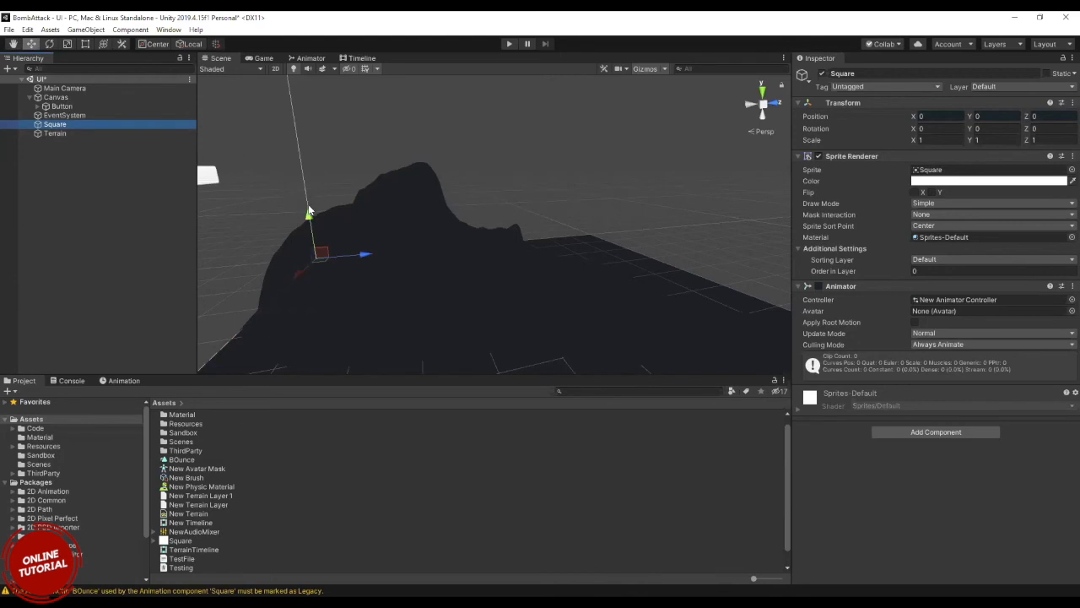
{"action": "right_click_drag", "start_coordinate": [308, 214], "coordinate": [295, 191]}
{"action": "right_click_drag", "start_coordinate": [361, 237], "coordinate": [355, 287]}
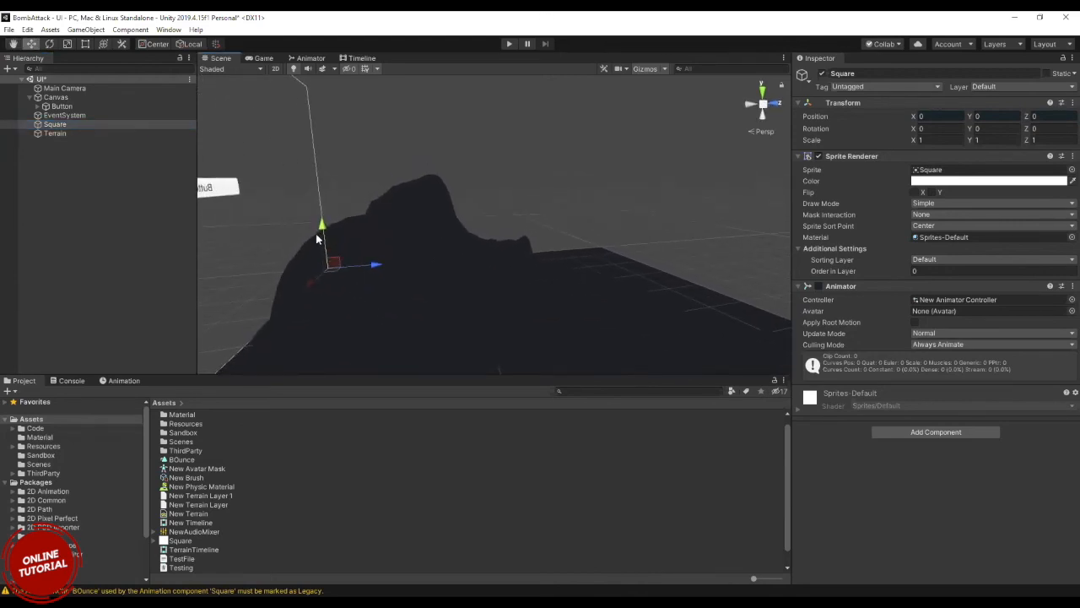
{"action": "left_click_drag", "start_coordinate": [324, 233], "coordinate": [328, 135]}
Switch the Scene to 2D view and add a 3D Cube to the UI scene.
{"action": "left_click", "coordinate": [275, 69]}
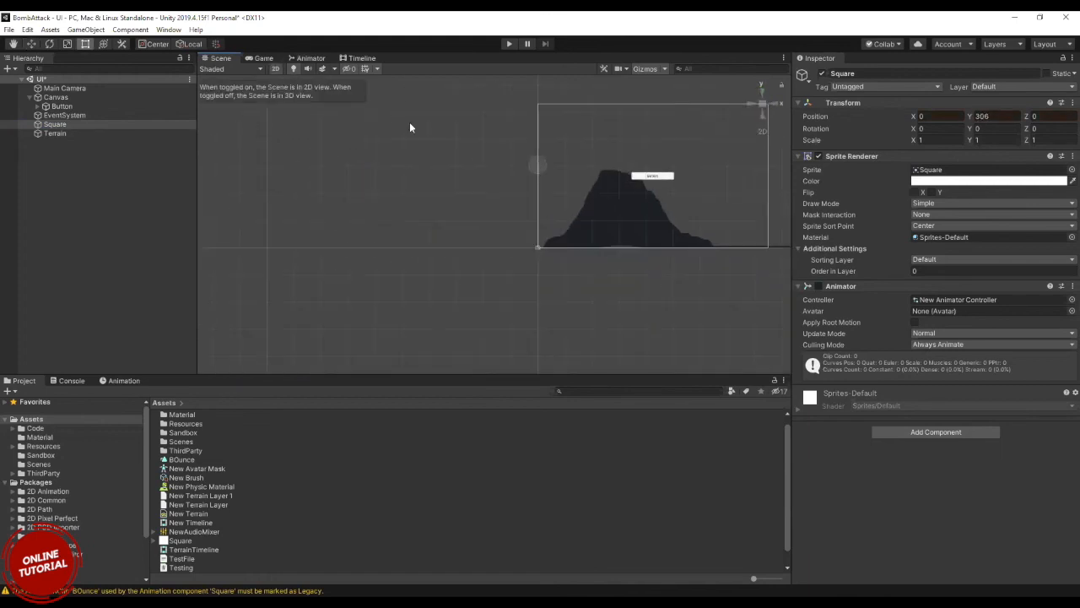
{"action": "right_click", "coordinate": [103, 171]}
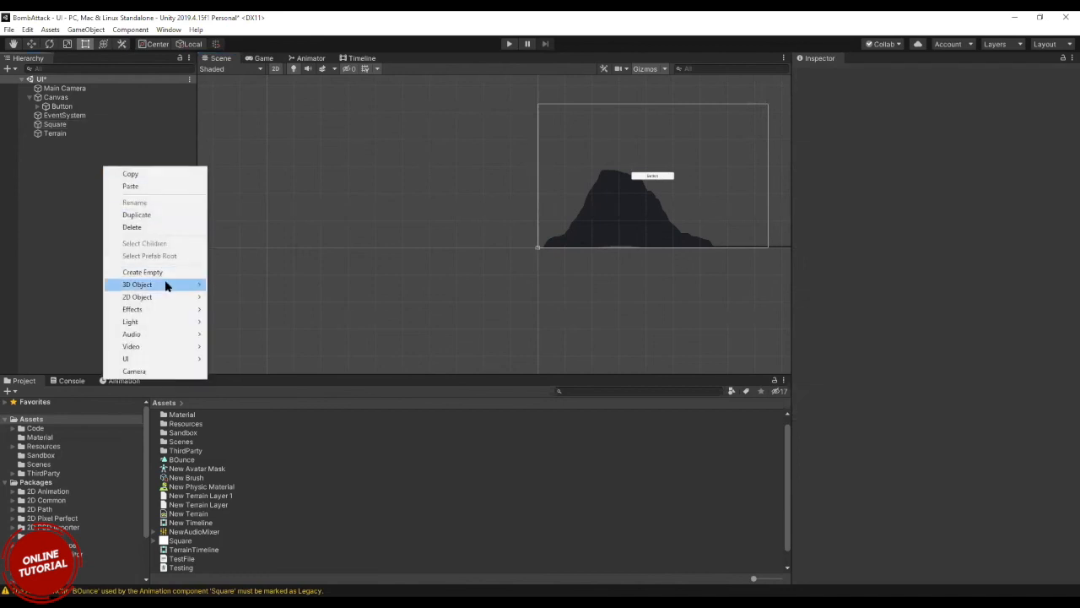
{"action": "mouse_move", "coordinate": [168, 284]}
{"action": "left_click", "coordinate": [228, 285]}
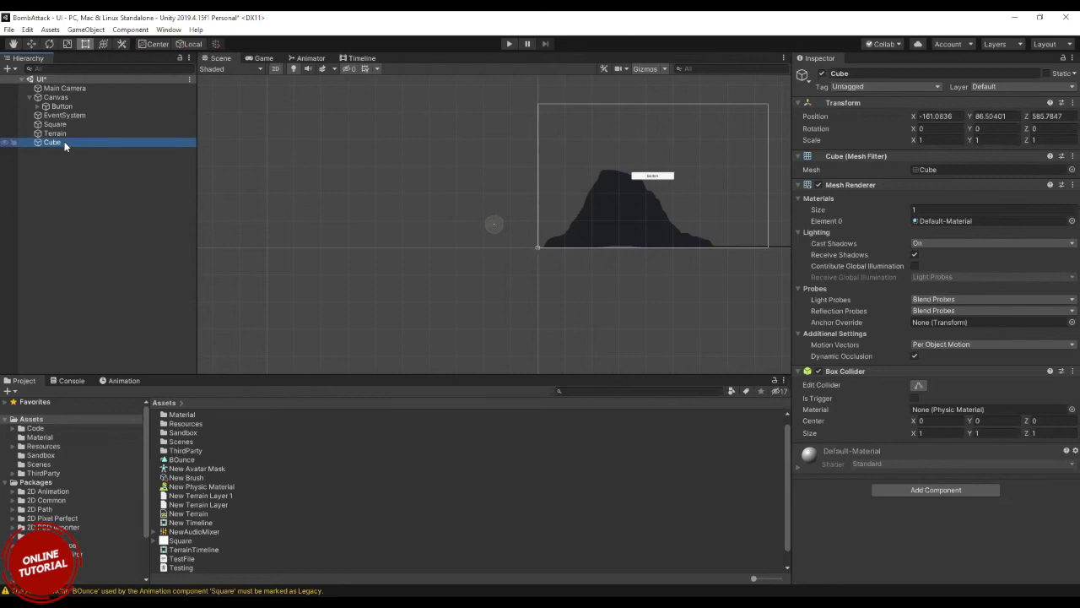
{"action": "double_click", "coordinate": [37, 143]}
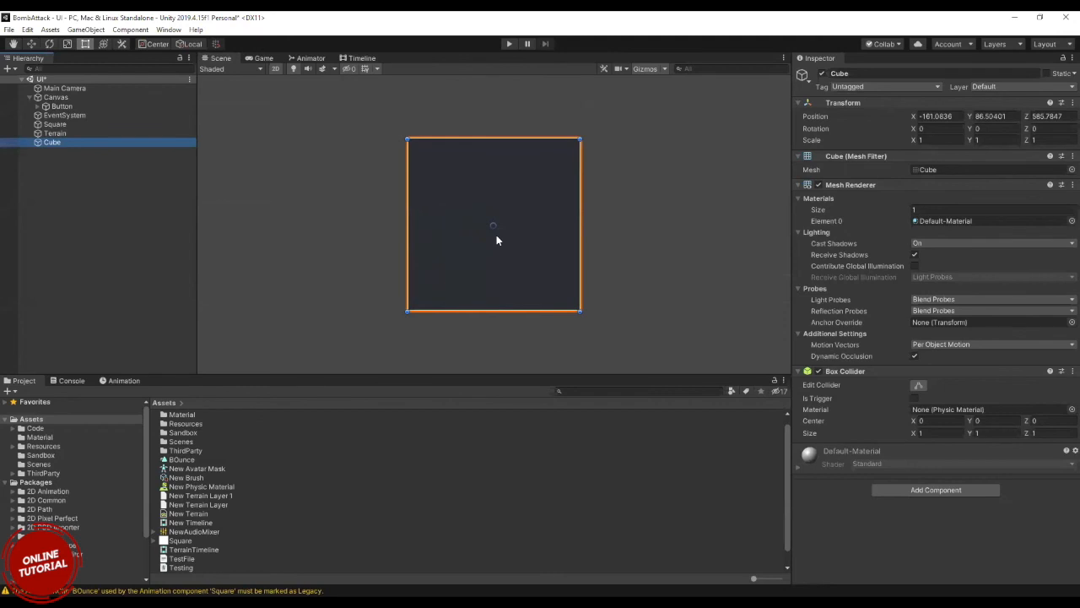
{"action": "scroll", "coordinate": [496, 240], "scroll_direction": "down", "scroll_amount": 2}
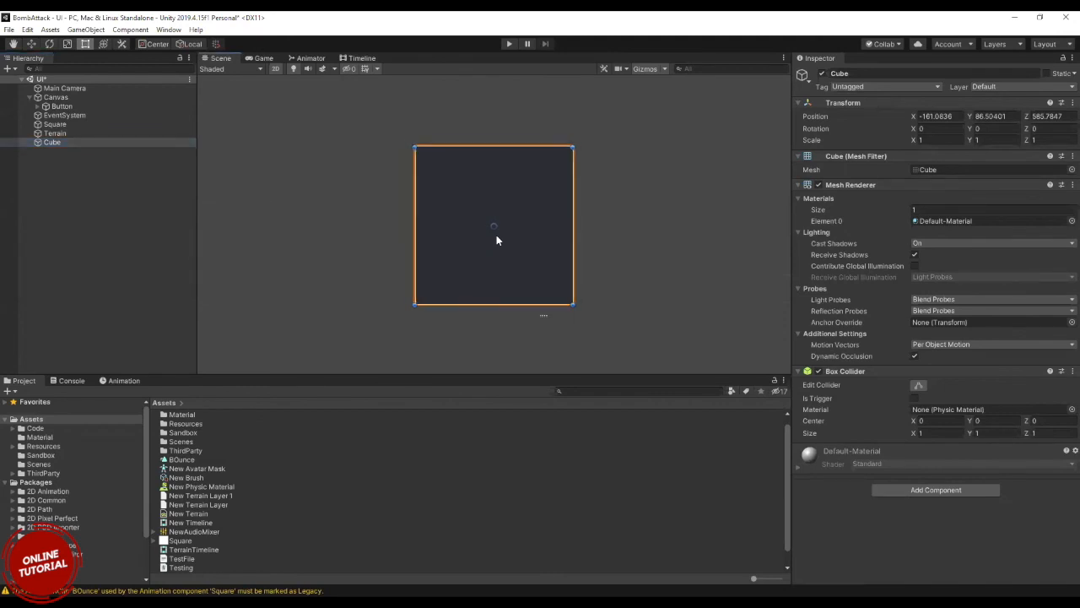
In 3D view, move the Cube up to Y position 86.529 and rotate it about Z to -21.588.
{"action": "left_click", "coordinate": [276, 68]}
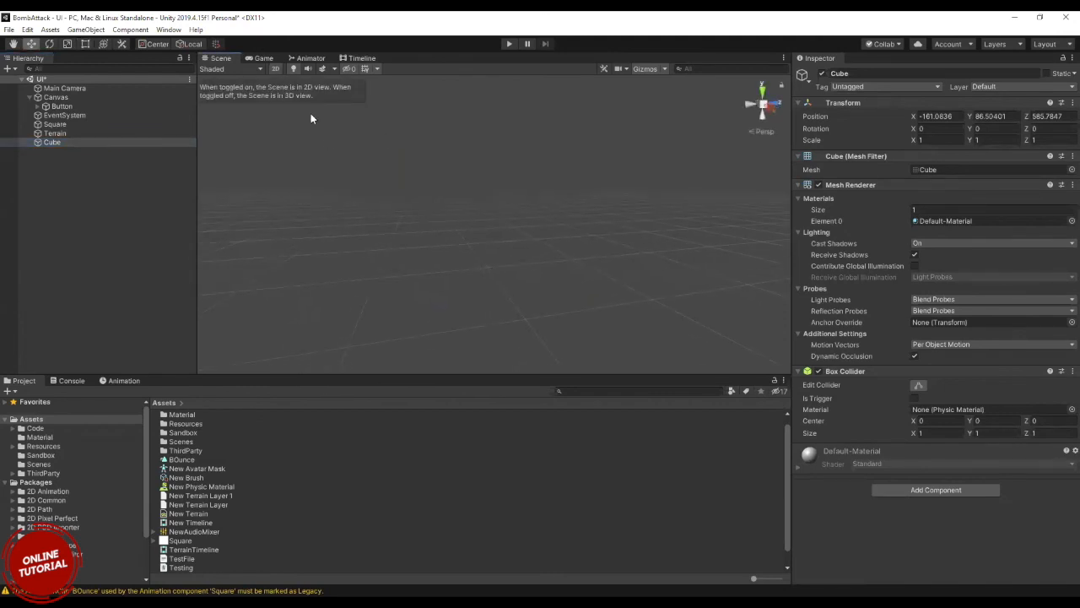
{"action": "double_click", "coordinate": [38, 142]}
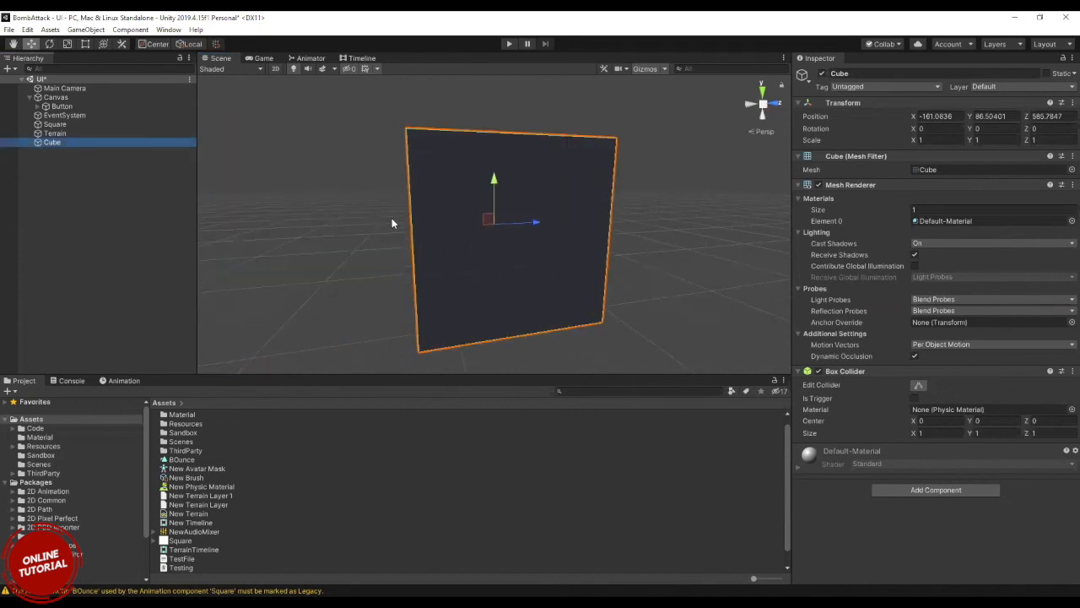
{"action": "mouse_move", "coordinate": [495, 179]}
{"action": "left_mouse_down"}
{"action": "mouse_move", "coordinate": [493, 150]}
{"action": "mouse_move", "coordinate": [478, 195]}
{"action": "mouse_move", "coordinate": [477, 173]}
{"action": "left_mouse_up"}
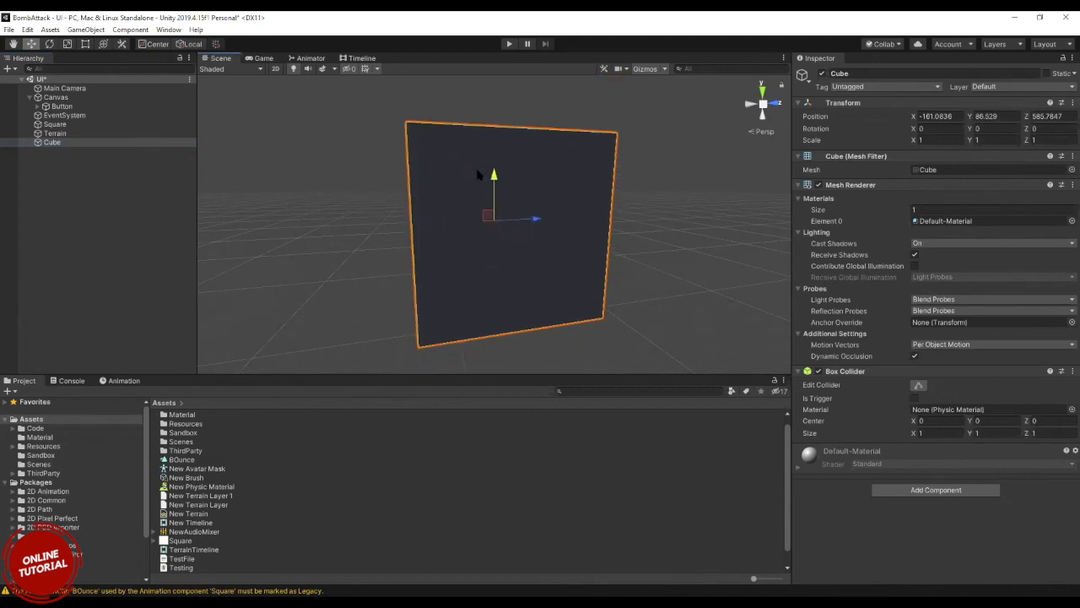
{"action": "key", "text": "e"}
{"action": "left_click_drag", "start_coordinate": [503, 198], "coordinate": [501, 224]}
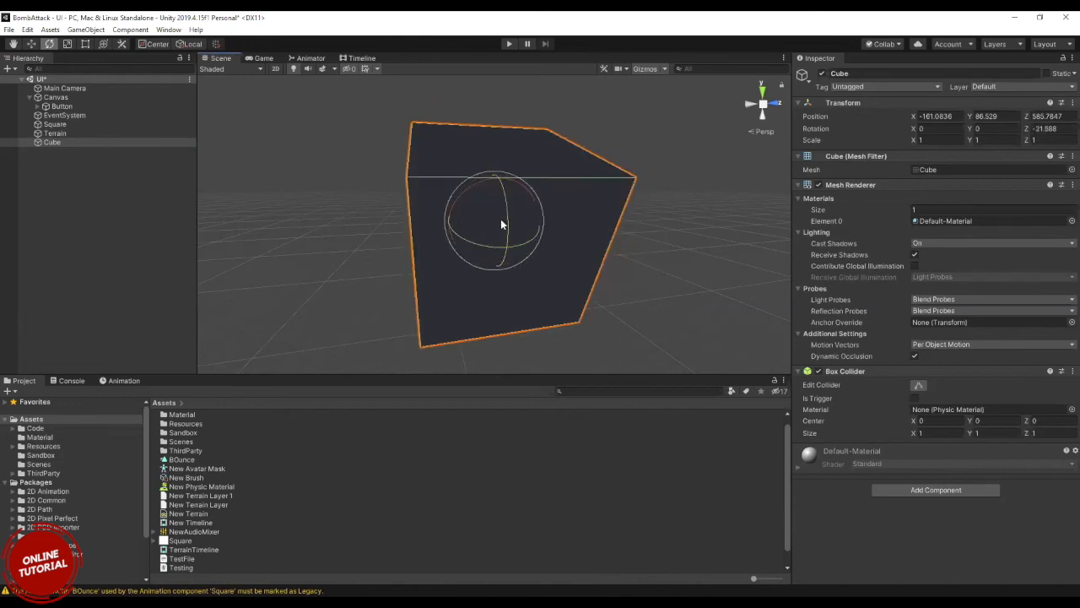
Try stretching the Cube along its Z axis with the Scale tool and undo the change.
{"action": "key", "text": "r"}
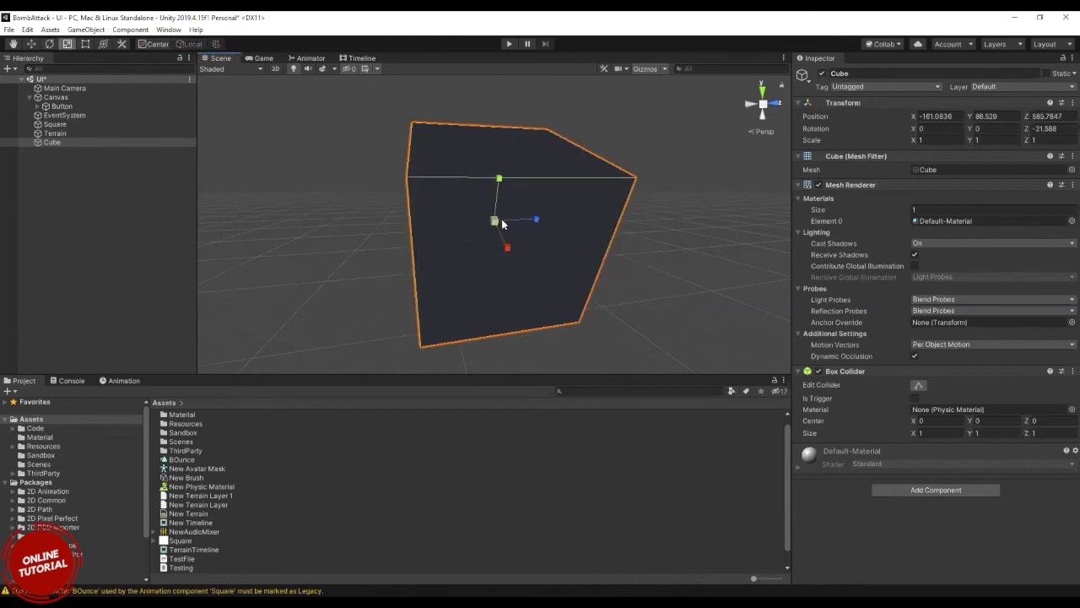
{"action": "left_click_drag", "start_coordinate": [535, 221], "coordinate": [567, 229]}
{"action": "key", "text": "ctrl+z"}
Set the Cube's X position to -162.02, X rotation to -15.2 and X scale to 2.65, and activate the Hand tool.
{"action": "left_click", "coordinate": [52, 143]}
{"action": "double_click", "coordinate": [52, 144]}
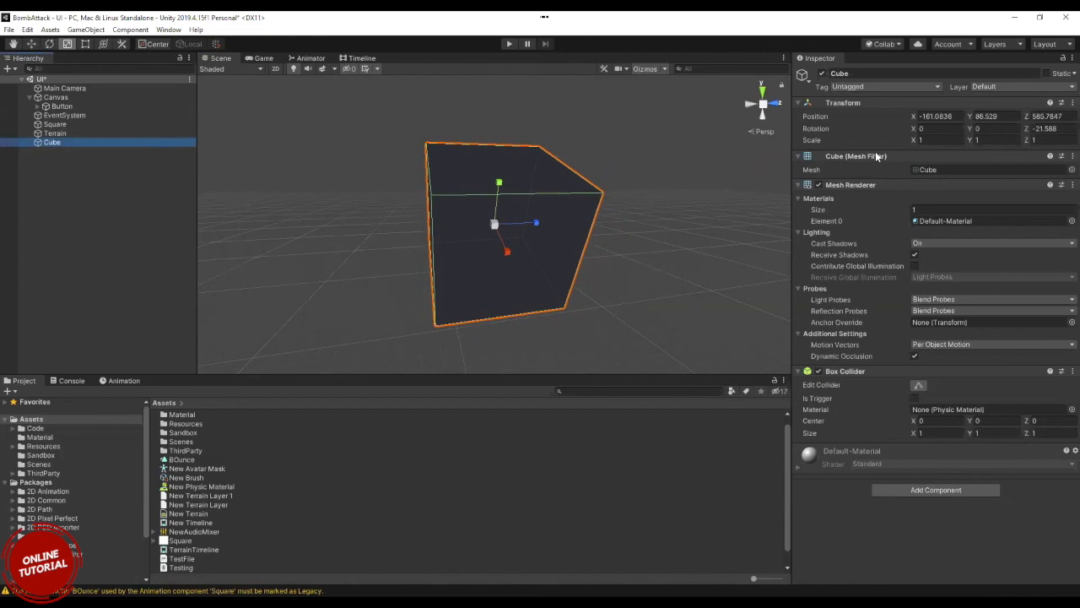
{"action": "left_click_drag", "start_coordinate": [911, 121], "coordinate": [935, 135]}
{"action": "left_click", "coordinate": [916, 130]}
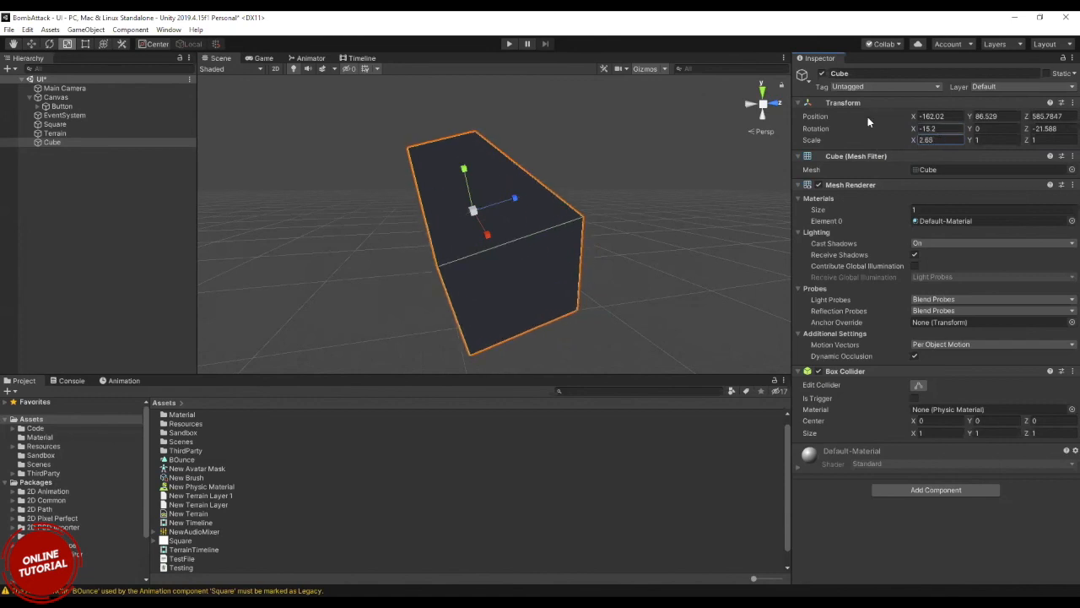
{"action": "left_click", "coordinate": [13, 46]}
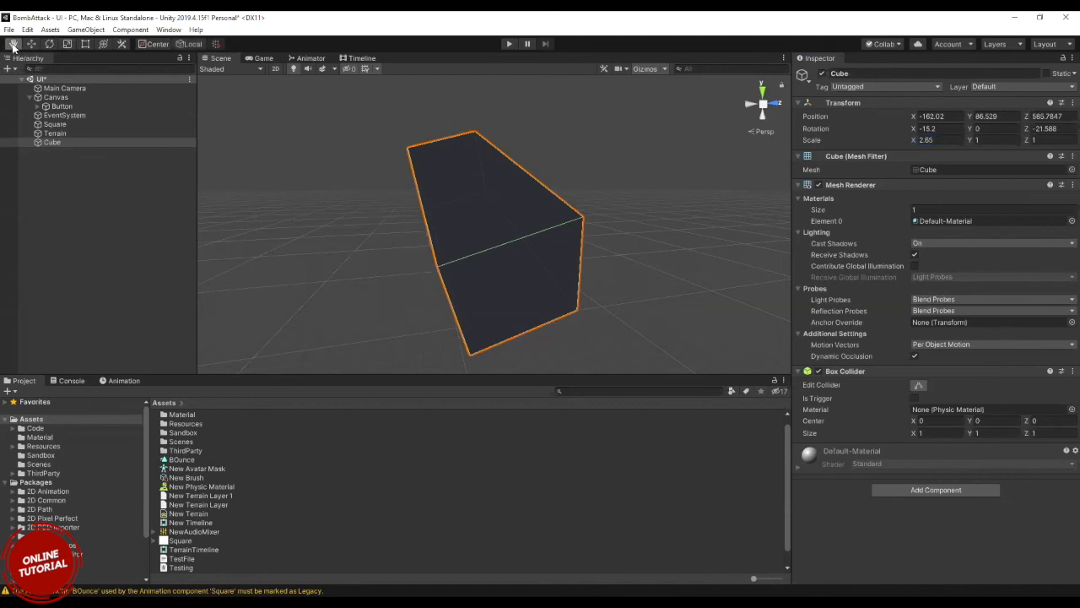
Move the Cube to position -162.194, 86.104, 585.9 and rotate it about Z to -46.574.
{"action": "left_click_drag", "start_coordinate": [477, 208], "coordinate": [561, 226]}
{"action": "left_click", "coordinate": [32, 44]}
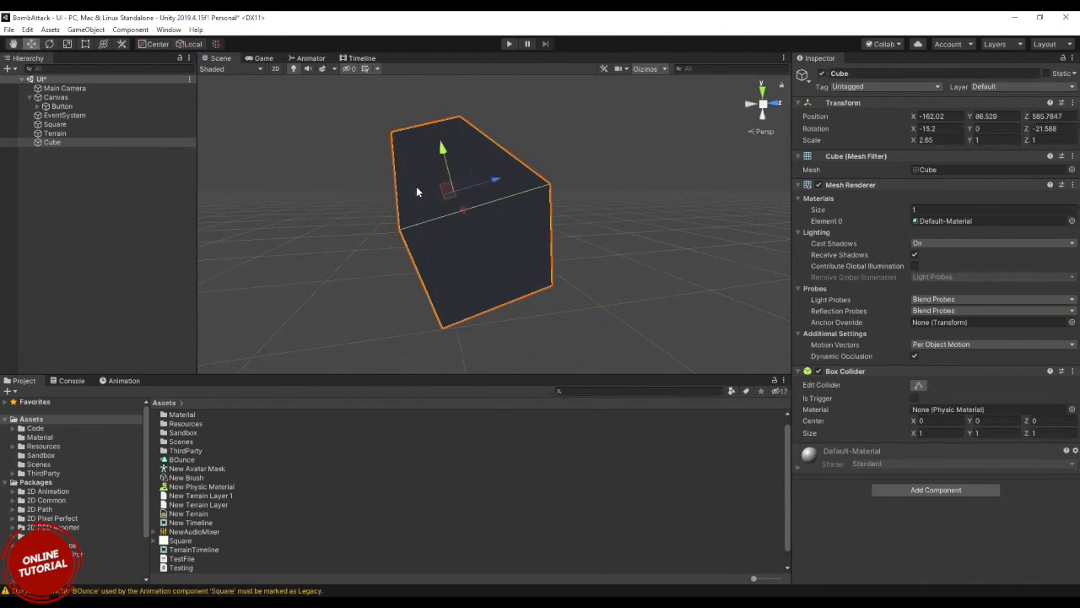
{"action": "left_click_drag", "start_coordinate": [447, 161], "coordinate": [456, 196]}
{"action": "left_click", "coordinate": [49, 44]}
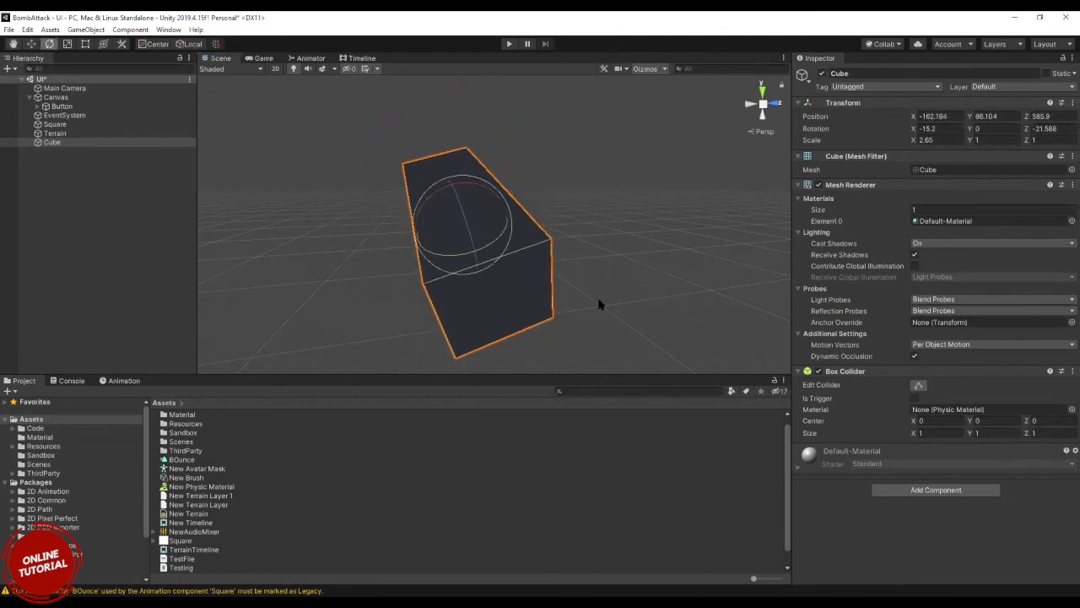
{"action": "left_click_drag", "start_coordinate": [464, 219], "coordinate": [490, 258]}
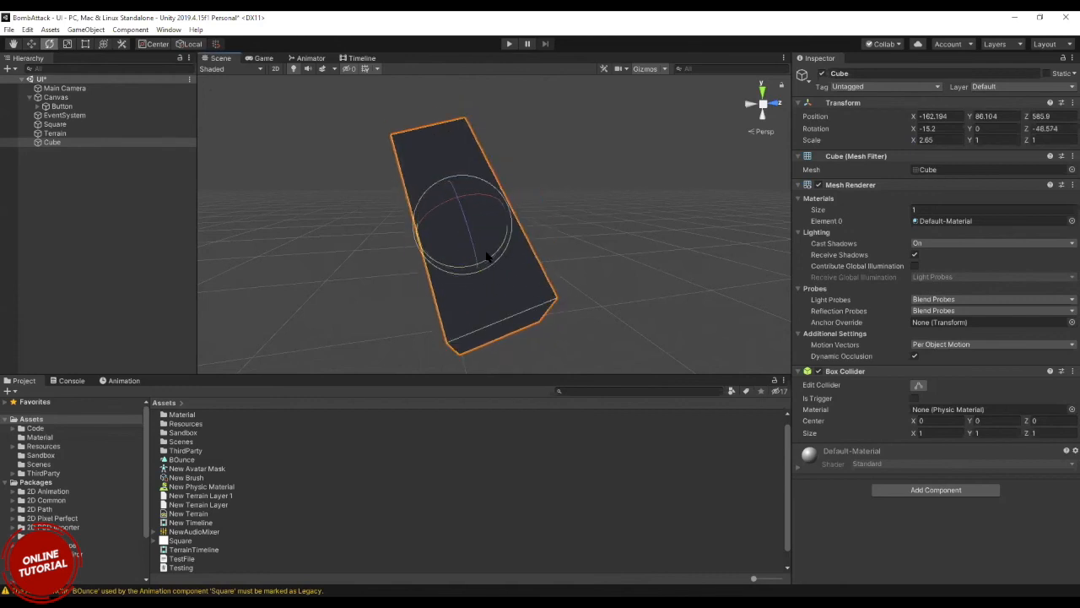
Try the Rect and Transform tools on the Cube, scale its Y to 1.3833, and set the tool handle position to Center.
{"action": "left_click", "coordinate": [86, 43]}
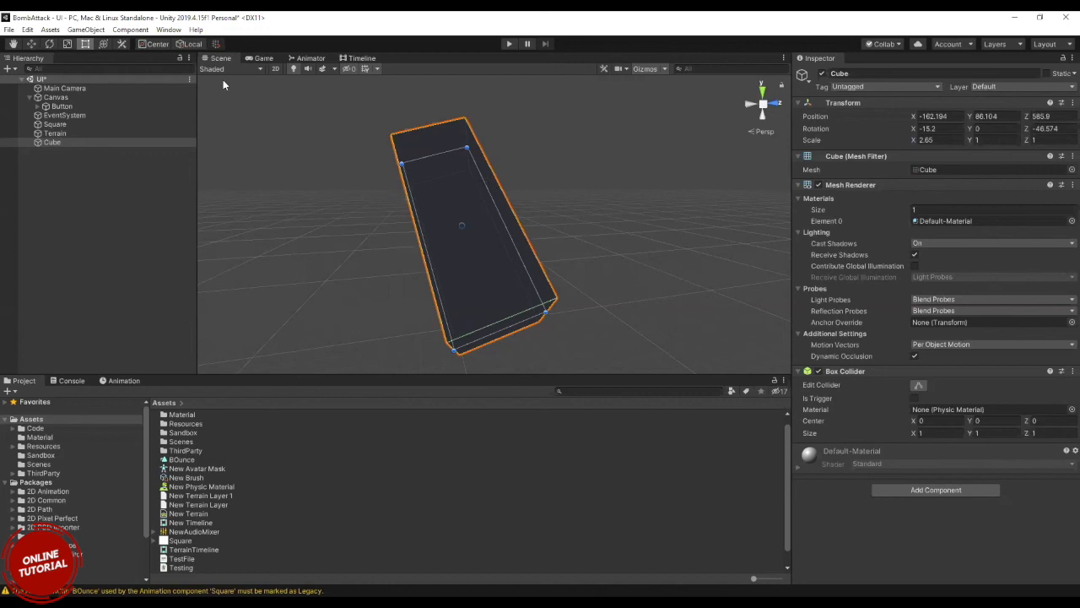
{"action": "left_click", "coordinate": [103, 44]}
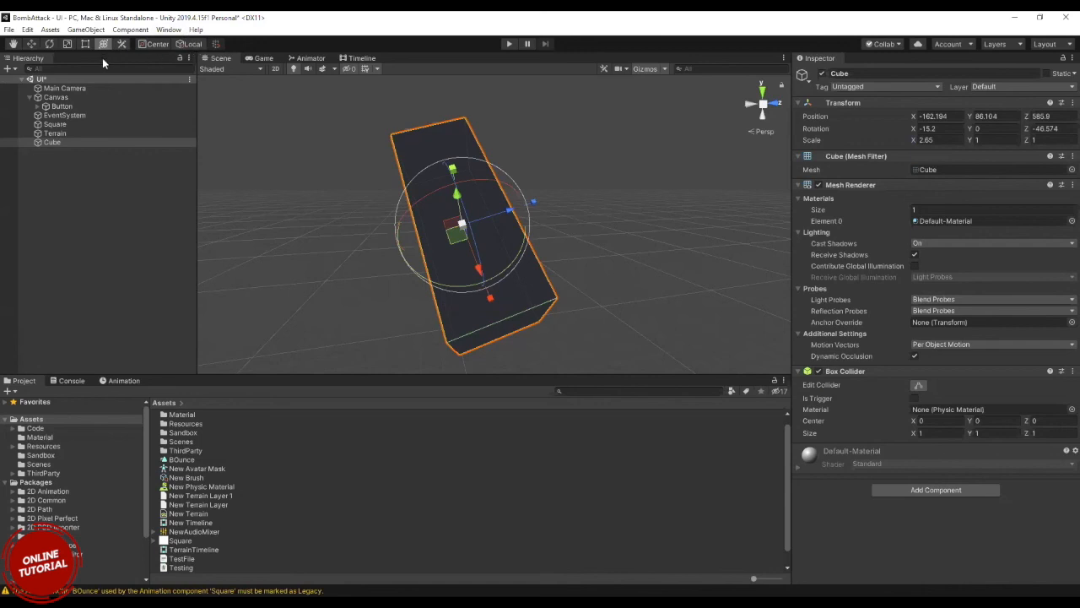
{"action": "left_click", "coordinate": [68, 45]}
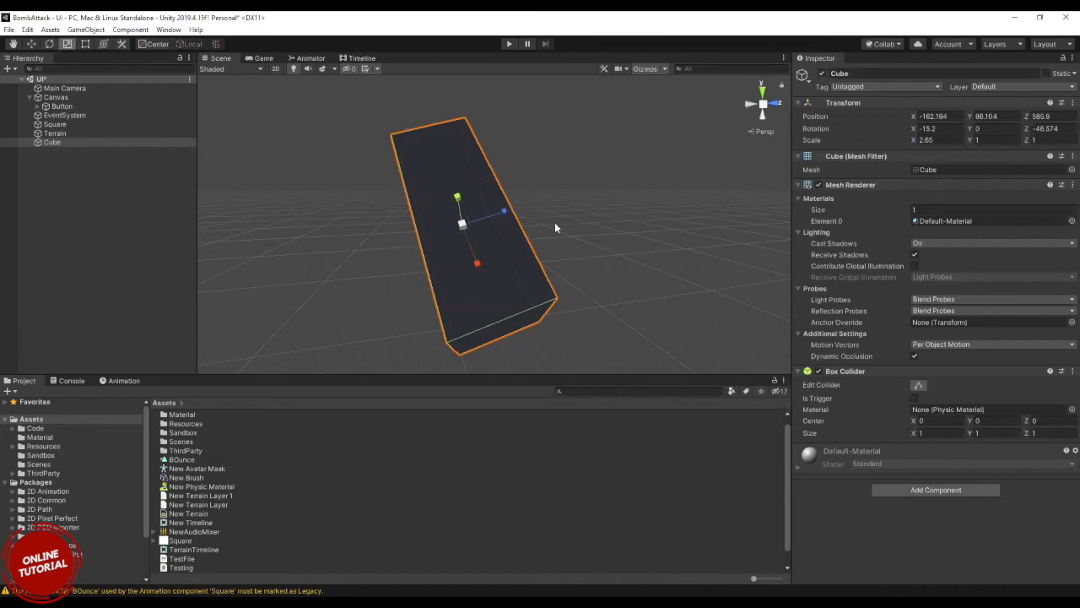
{"action": "mouse_move", "coordinate": [473, 194]}
{"action": "left_mouse_down"}
{"action": "mouse_move", "coordinate": [459, 157]}
{"action": "mouse_move", "coordinate": [473, 190]}
{"action": "left_mouse_up"}
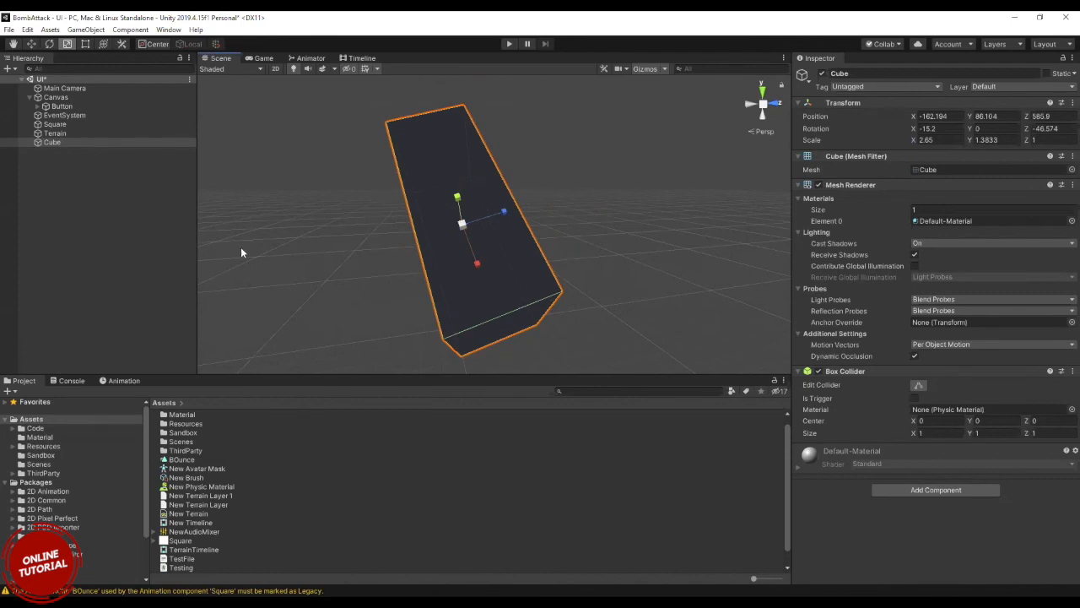
{"action": "left_click", "coordinate": [151, 44]}
Add a Camera object to the UI scene and delete it again.
{"action": "left_click", "coordinate": [78, 269]}
{"action": "right_click", "coordinate": [79, 268]}
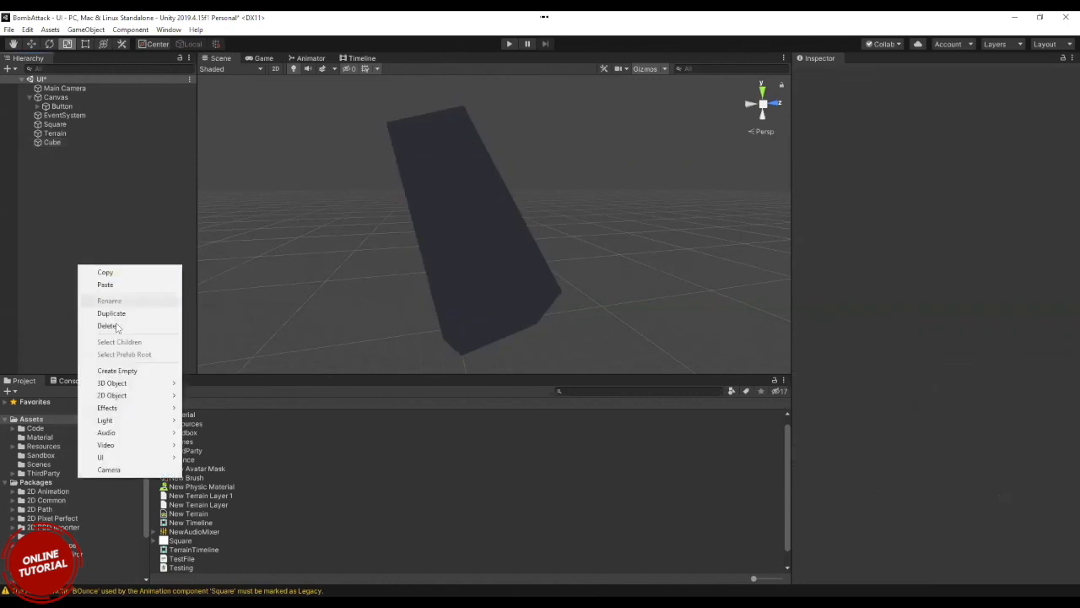
{"action": "mouse_move", "coordinate": [135, 384]}
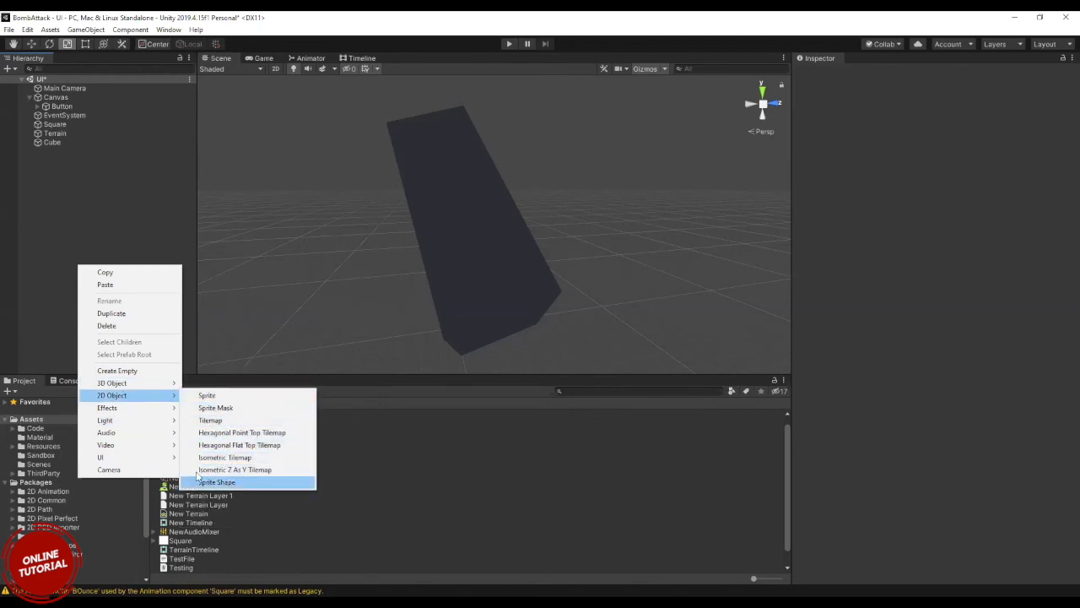
{"action": "mouse_move", "coordinate": [140, 411]}
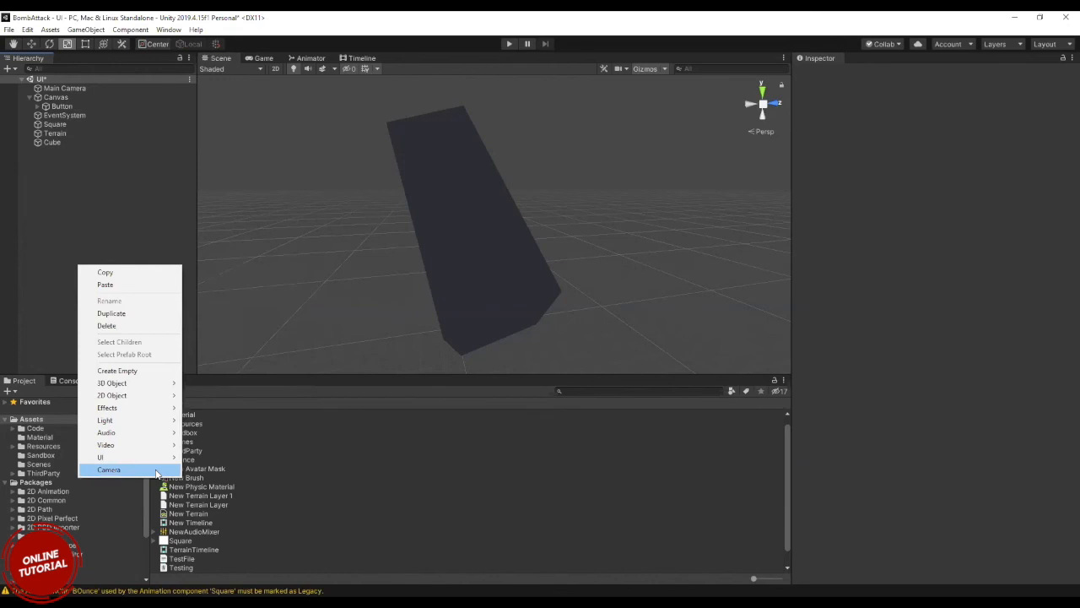
{"action": "left_click", "coordinate": [156, 471]}
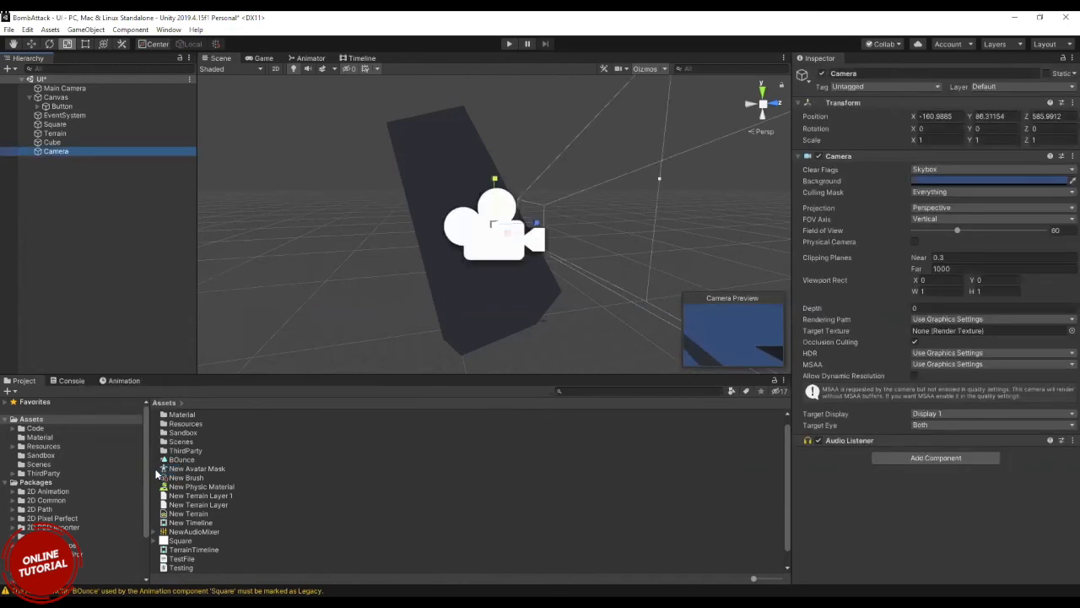
{"action": "key", "text": "Delete"}
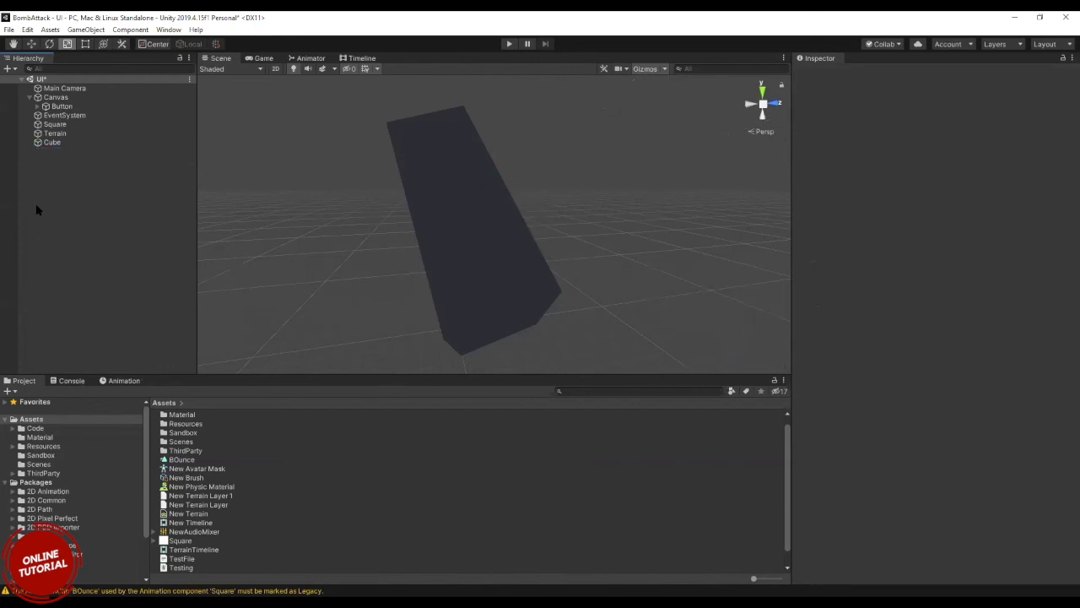
Examine the object creation options for the scene and the create and import commands for the Scenes folder.
{"action": "right_click", "coordinate": [74, 199]}
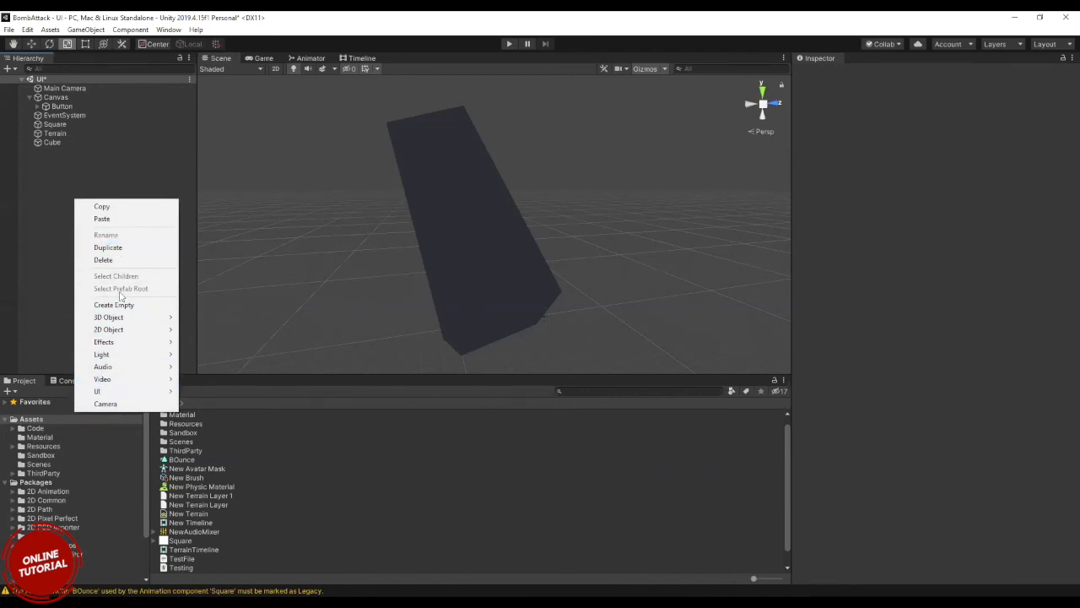
{"action": "left_click", "coordinate": [318, 445]}
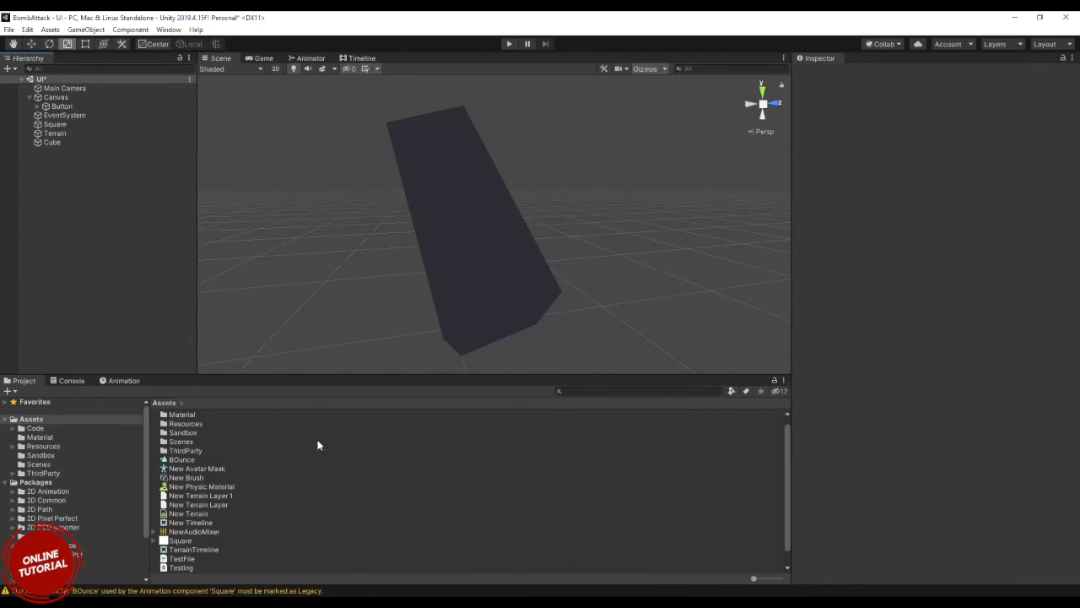
{"action": "right_click", "coordinate": [318, 443]}
{"action": "mouse_move", "coordinate": [464, 162]}
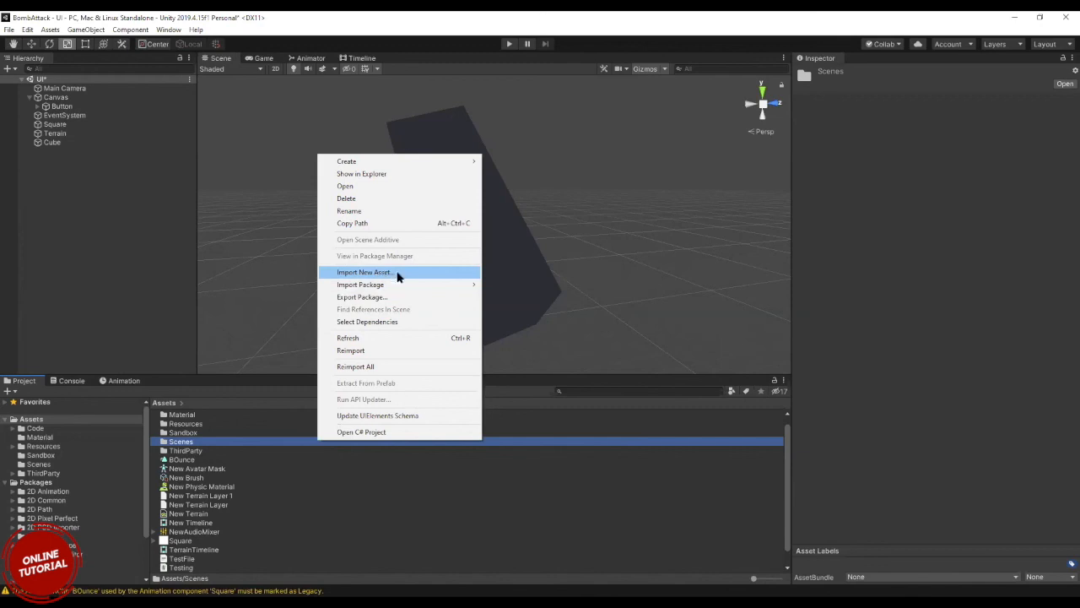
{"action": "mouse_move", "coordinate": [416, 287]}
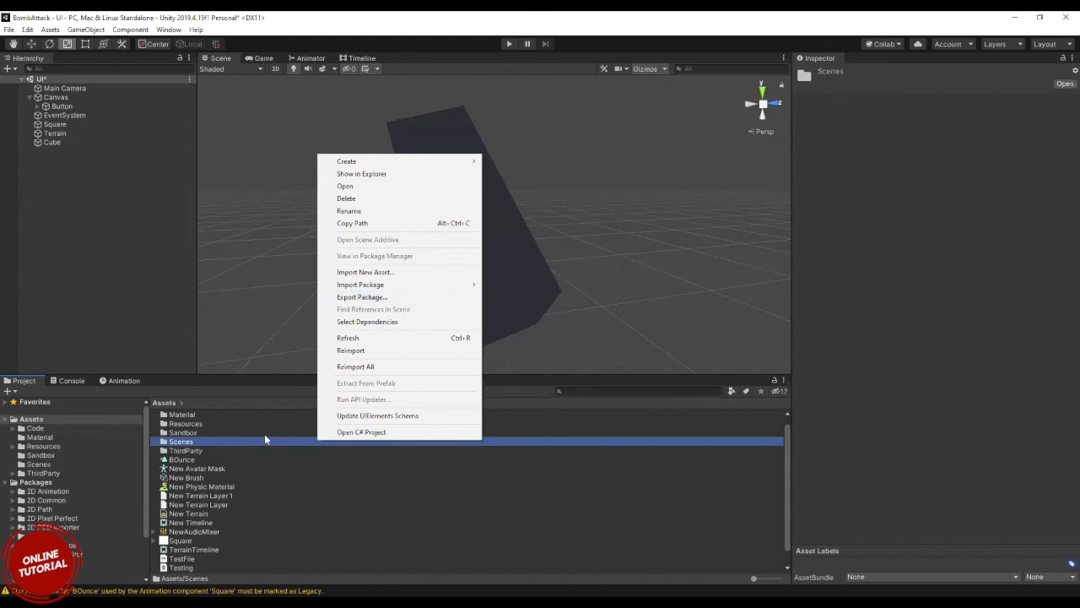
Open the package export for the New Physic Material asset and close it without exporting.
{"action": "left_click", "coordinate": [203, 487]}
{"action": "left_click", "coordinate": [204, 487]}
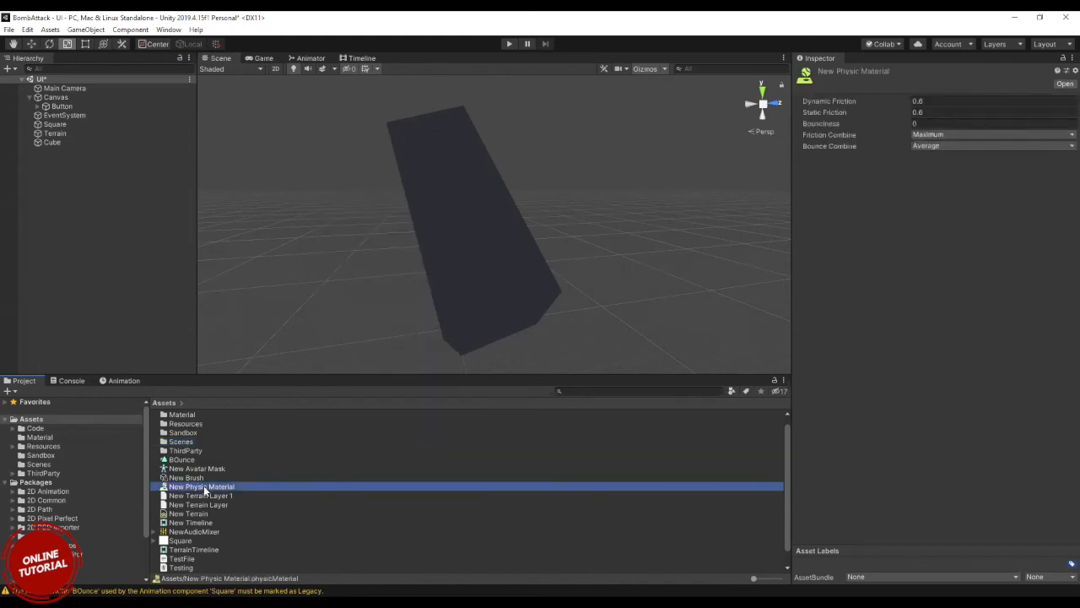
{"action": "right_click", "coordinate": [203, 488]}
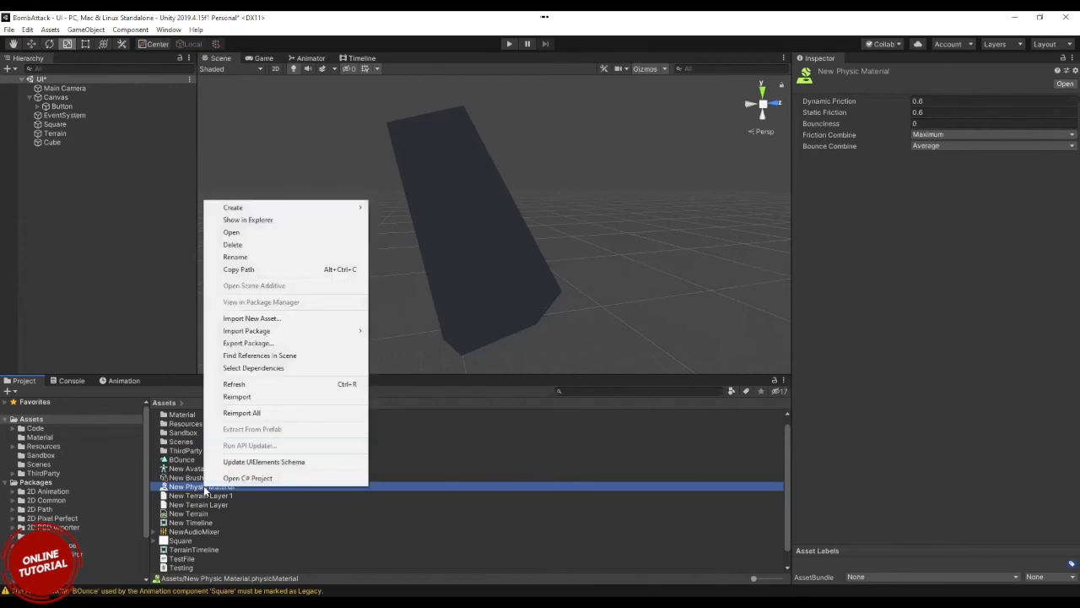
{"action": "left_click", "coordinate": [270, 344]}
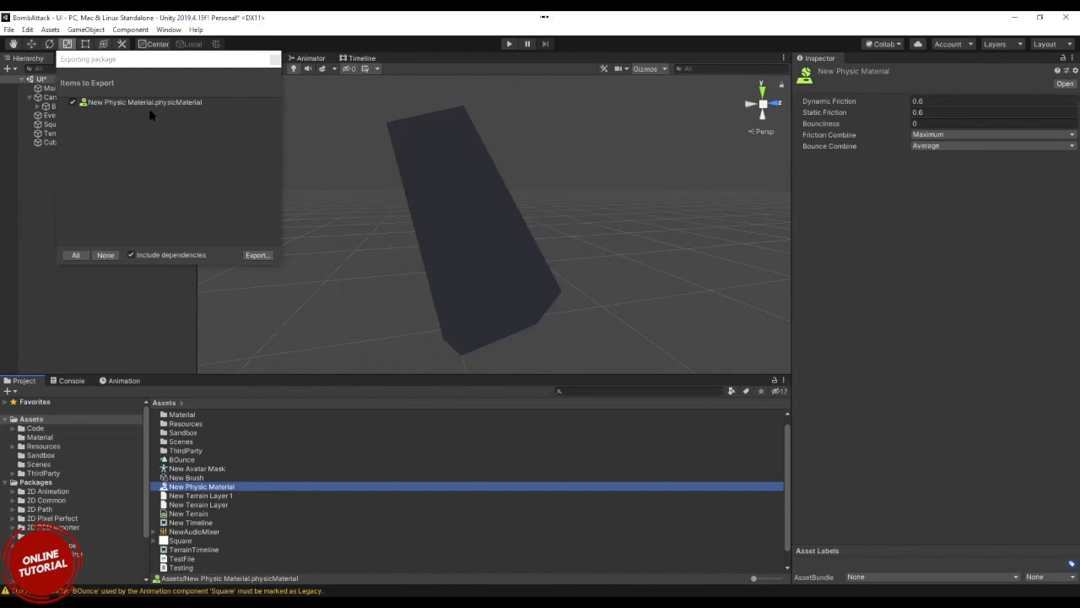
{"action": "left_click", "coordinate": [275, 61]}
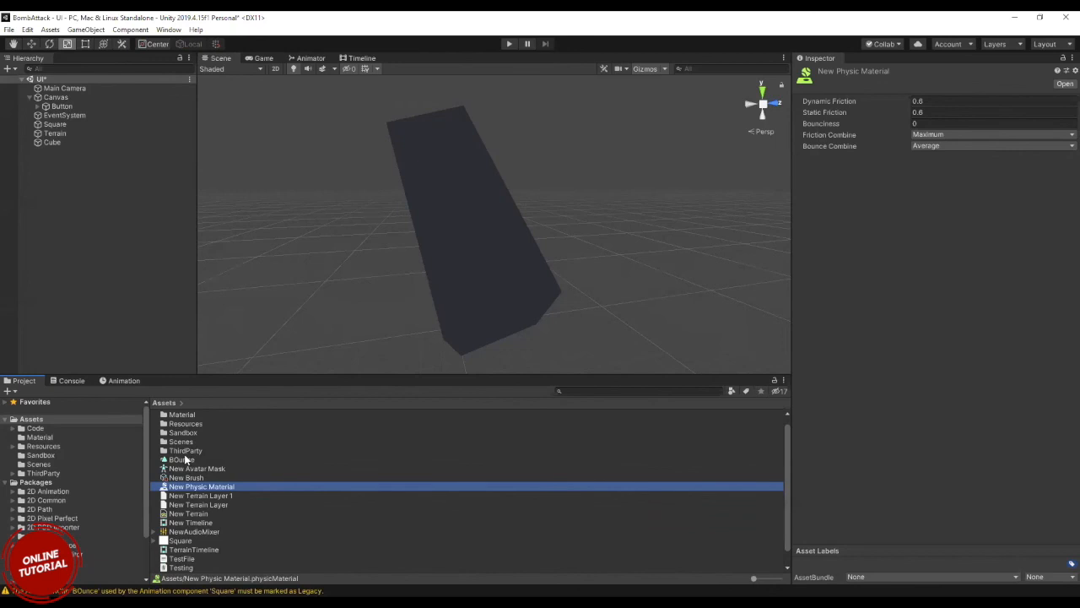
Examine the properties of the timeline, terrain layer, audio mixer, physic material and terrain assets in the project.
{"action": "left_click", "coordinate": [197, 522]}
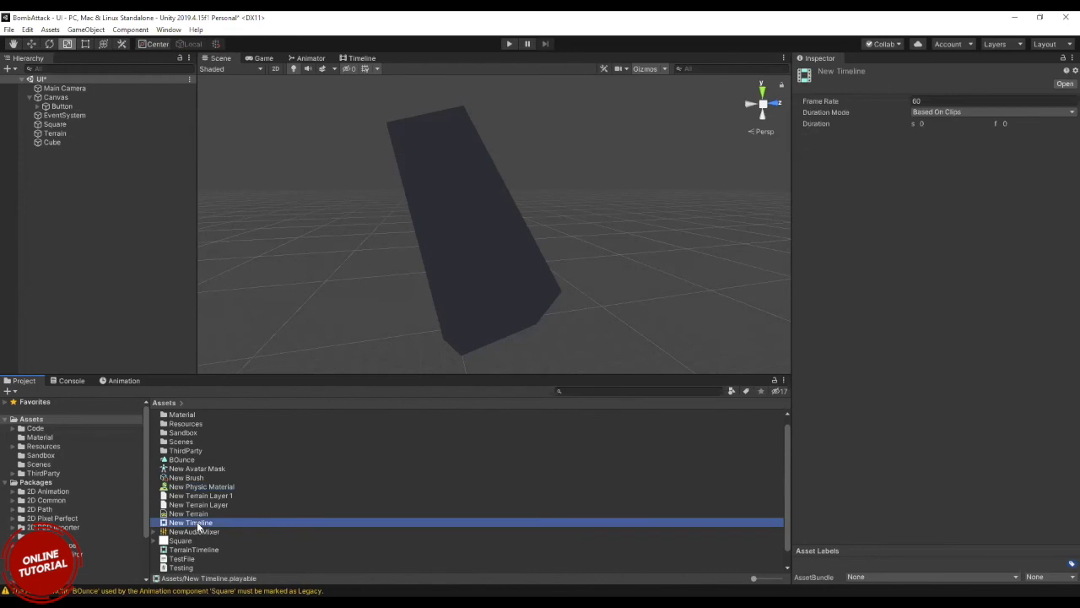
{"action": "left_click", "coordinate": [188, 495]}
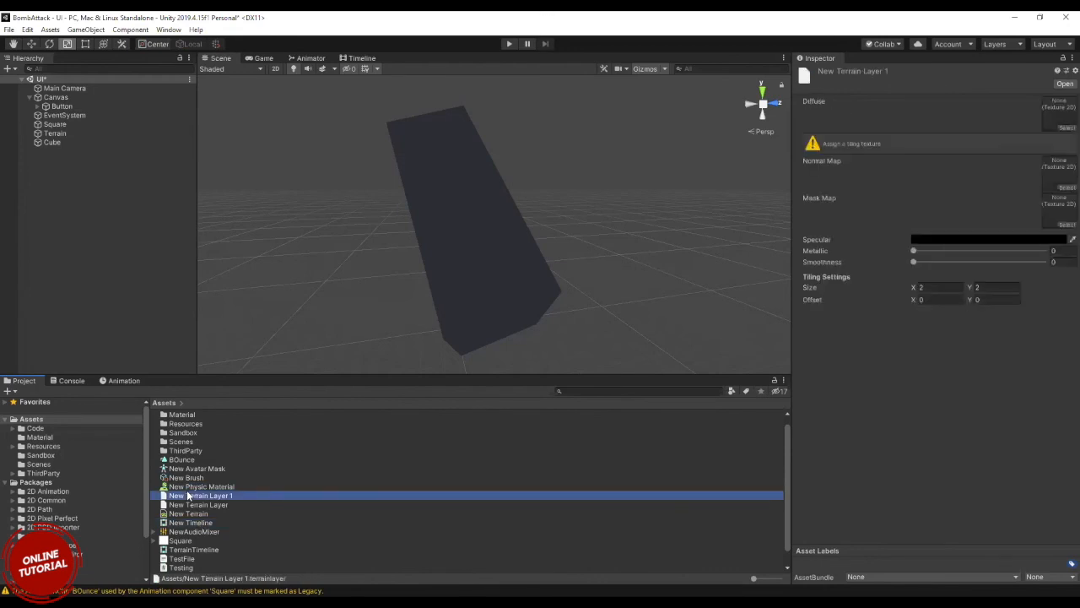
{"action": "left_click", "coordinate": [210, 533]}
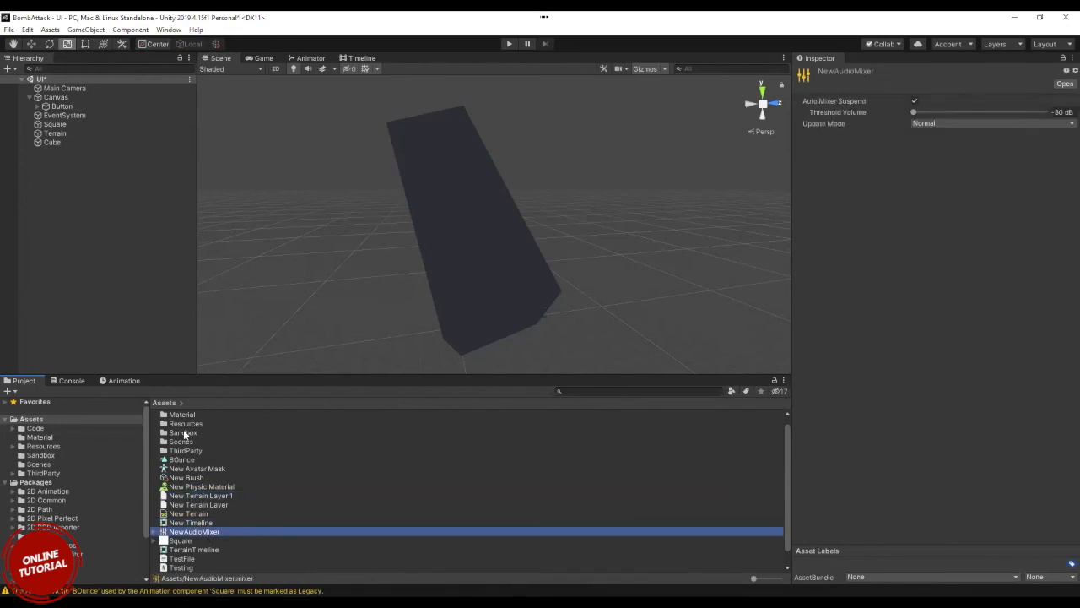
{"action": "right_click", "coordinate": [249, 487]}
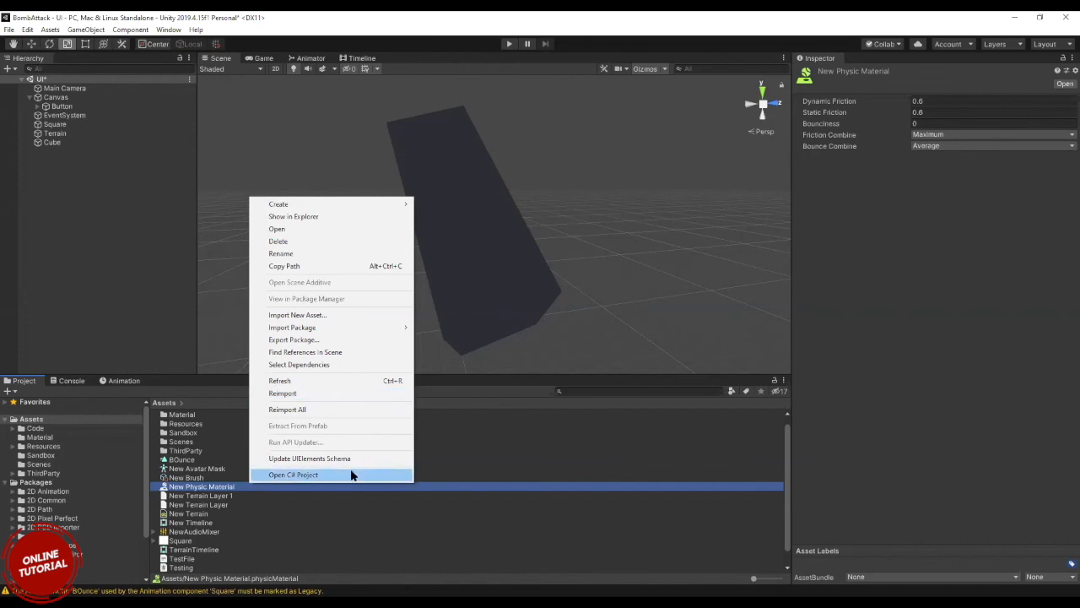
{"action": "left_click", "coordinate": [68, 288]}
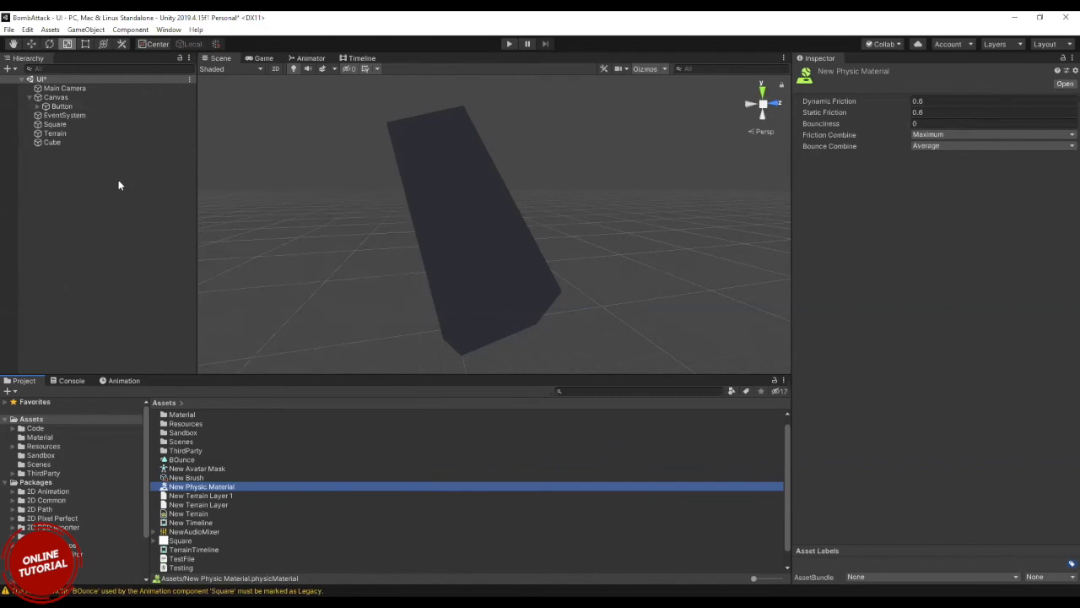
{"action": "left_click", "coordinate": [217, 501]}
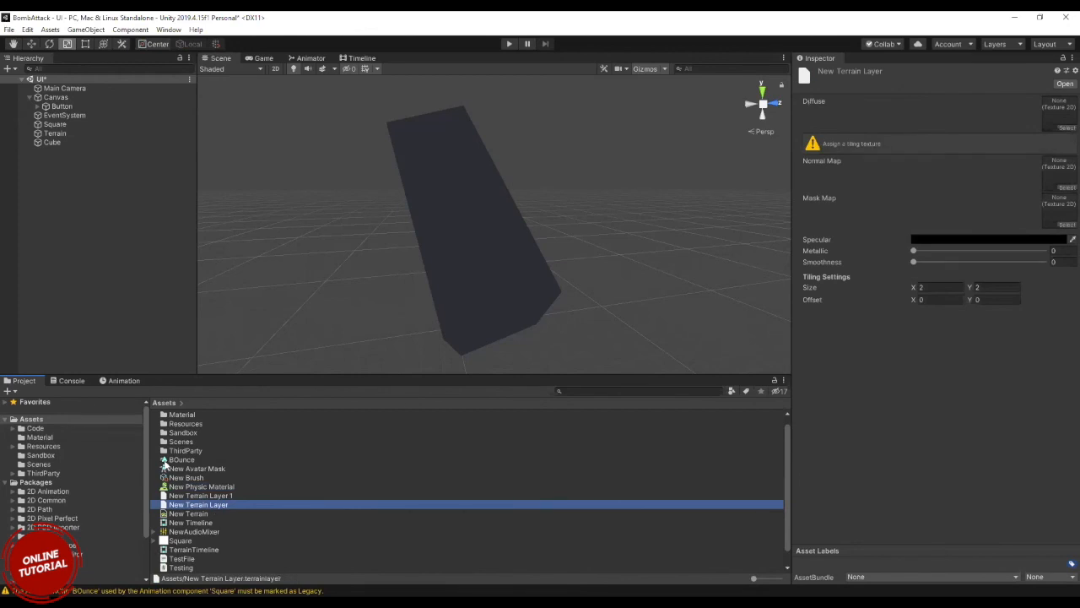
{"action": "left_click", "coordinate": [82, 190]}
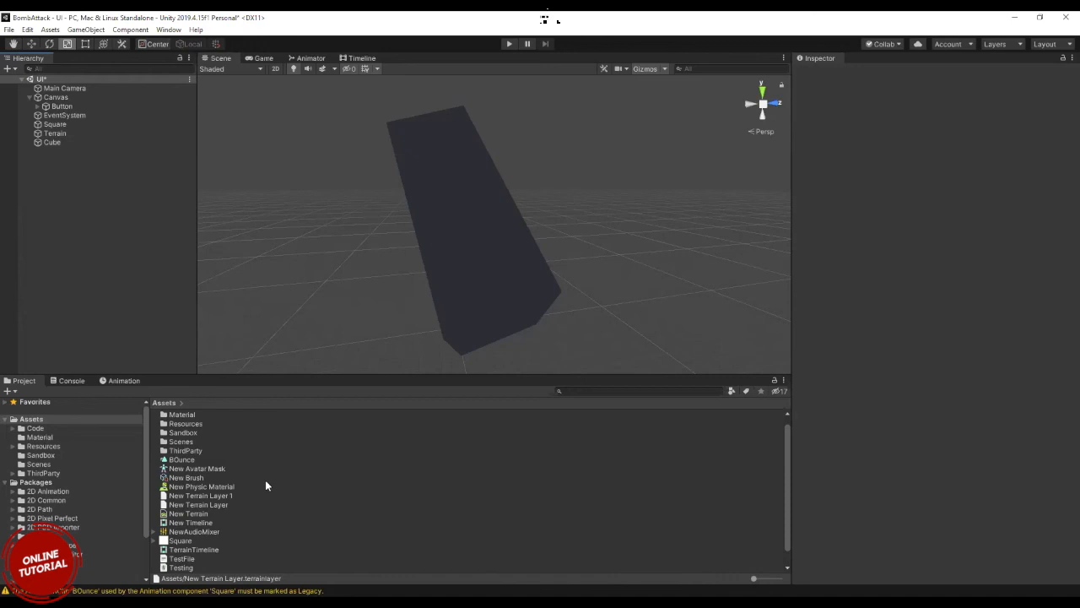
{"action": "scroll", "coordinate": [266, 484], "scroll_direction": "down", "scroll_amount": 1}
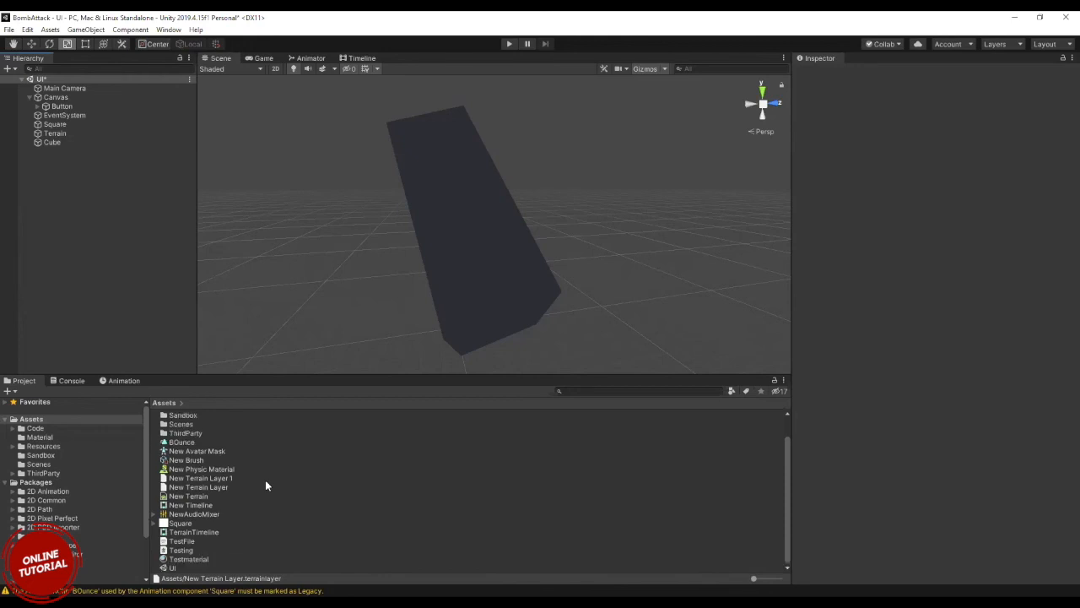
{"action": "left_click", "coordinate": [265, 480]}
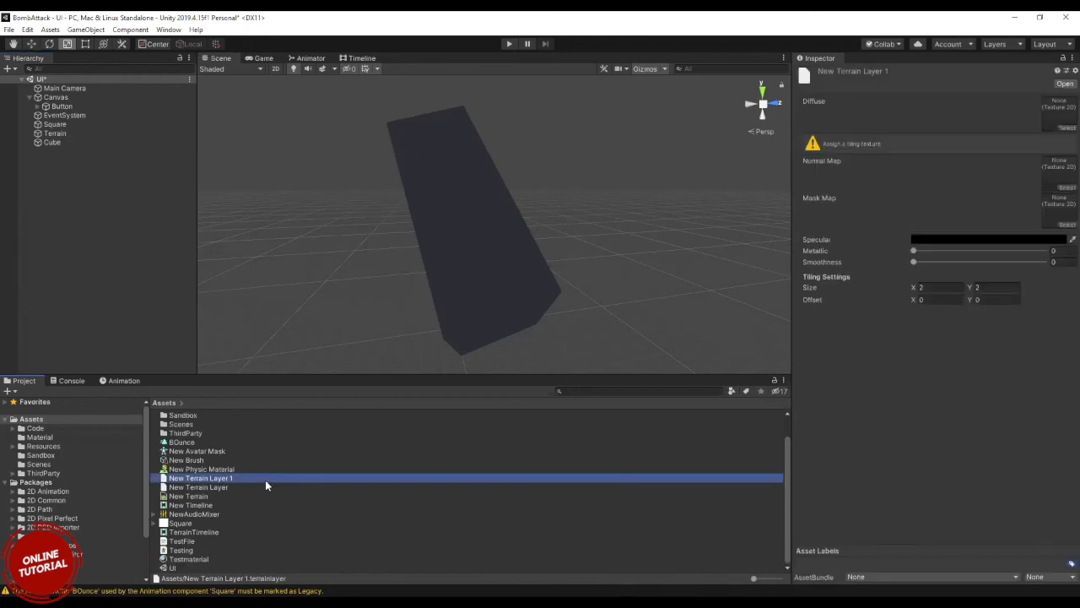
{"action": "left_click", "coordinate": [211, 497]}
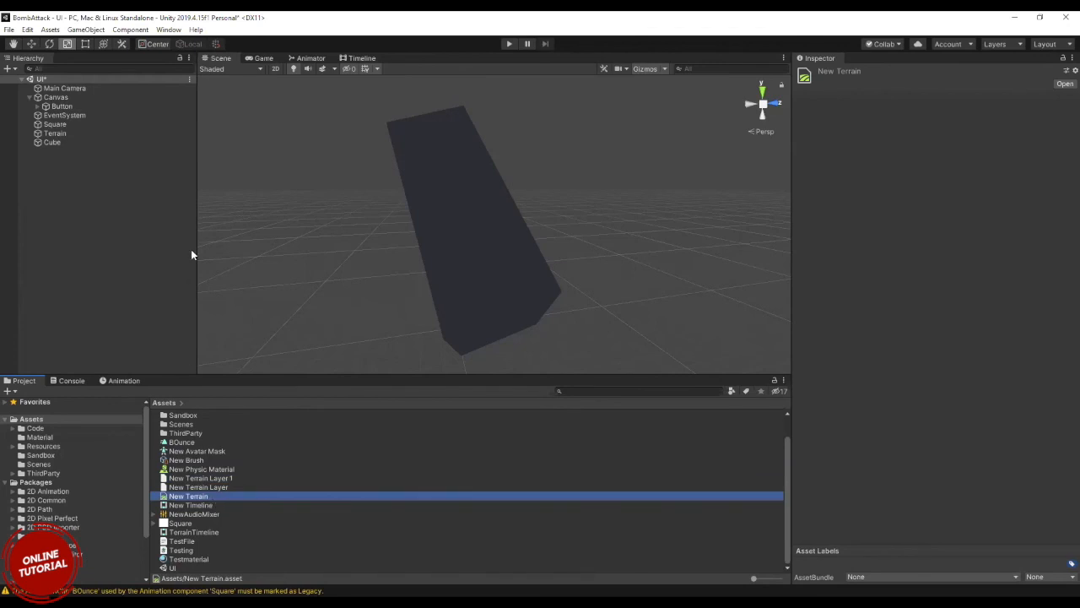
Open the Animation window, dock it directly between the Project and Console windows, and return to the project assets.
{"action": "left_click", "coordinate": [165, 30]}
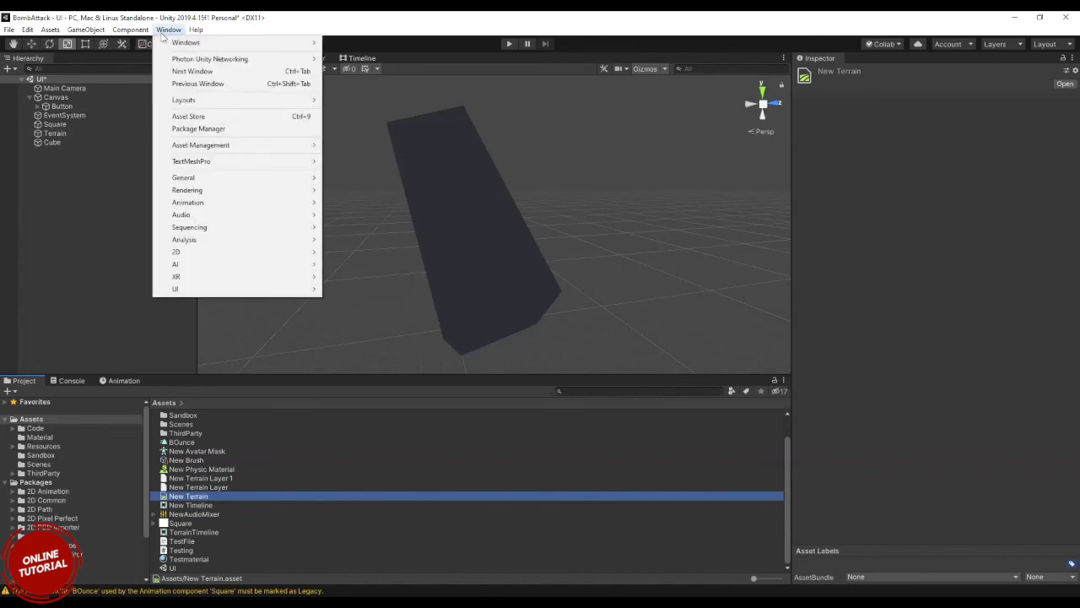
{"action": "left_click", "coordinate": [182, 568]}
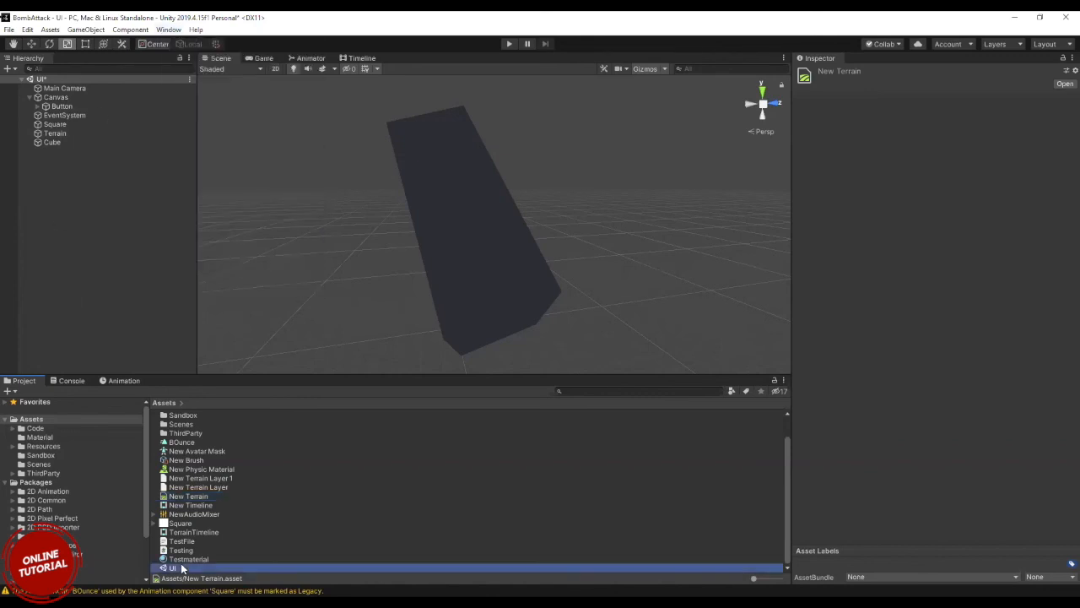
{"action": "left_click", "coordinate": [169, 30]}
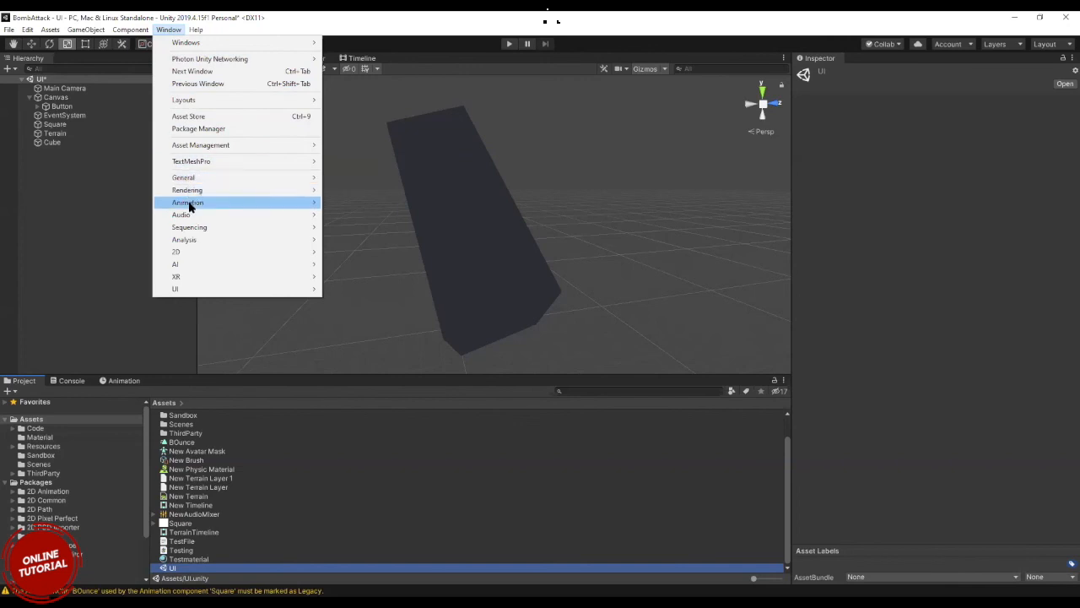
{"action": "mouse_move", "coordinate": [189, 207]}
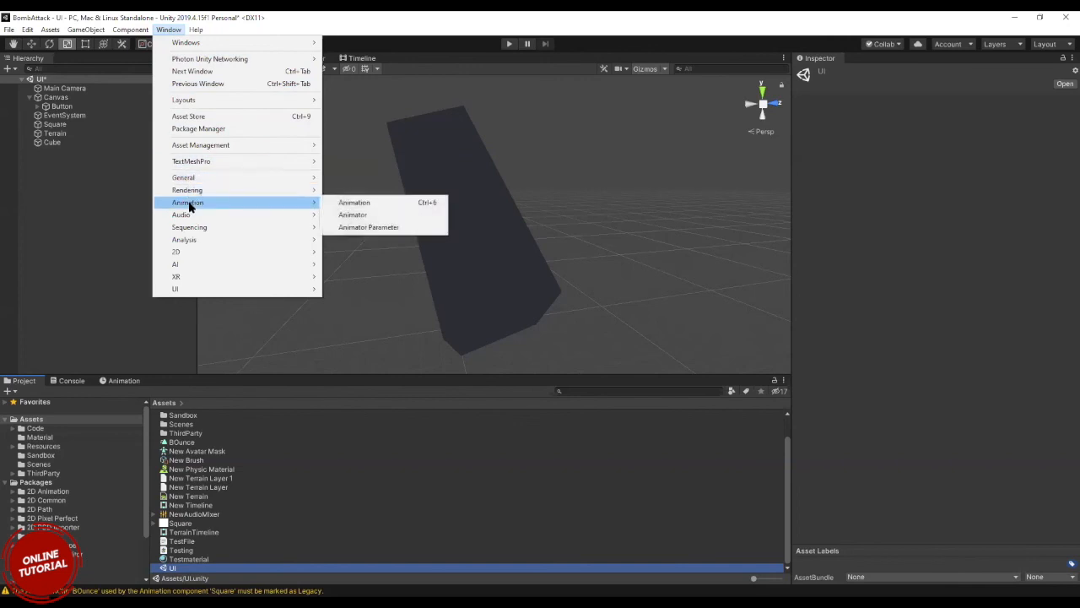
{"action": "left_click", "coordinate": [354, 203]}
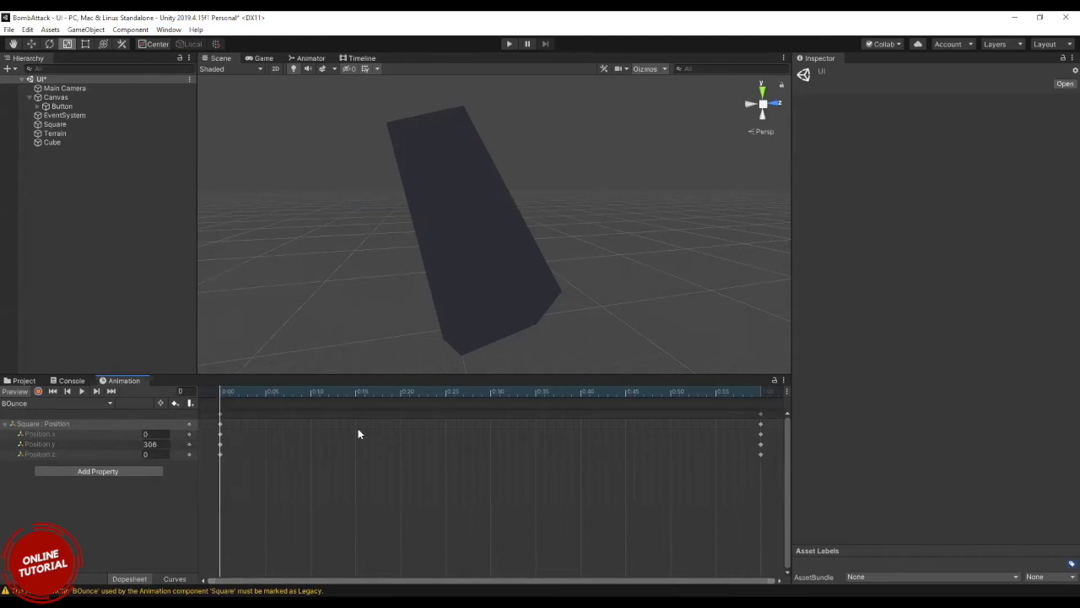
{"action": "left_click_drag", "start_coordinate": [123, 381], "coordinate": [62, 378]}
{"action": "left_click", "coordinate": [23, 380]}
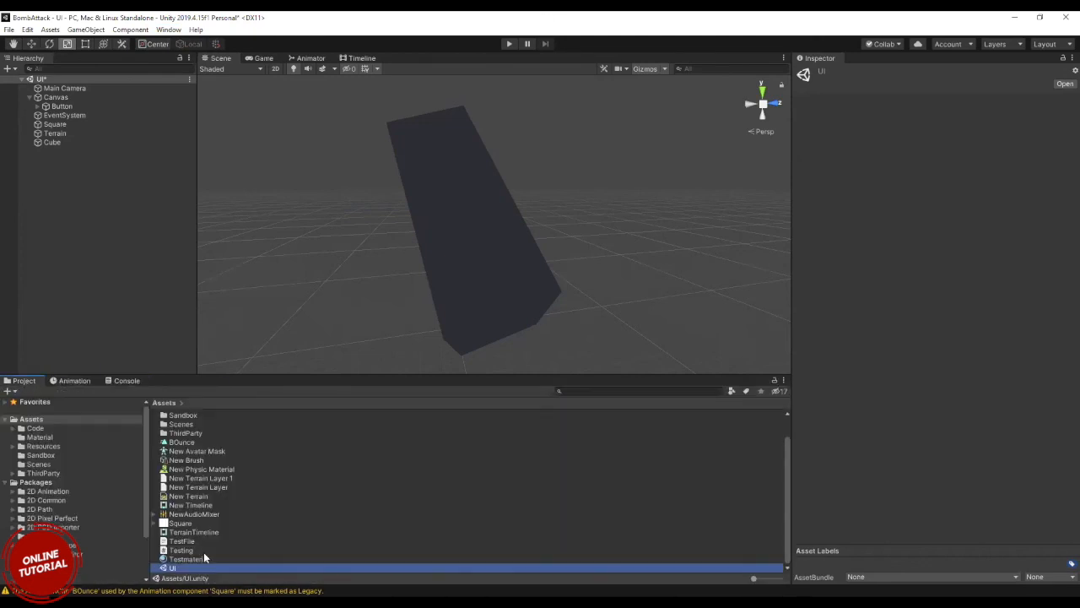
Look through the project assets and filter them by the AnimationClip type.
{"action": "scroll", "coordinate": [176, 514], "scroll_direction": "up", "scroll_amount": 2}
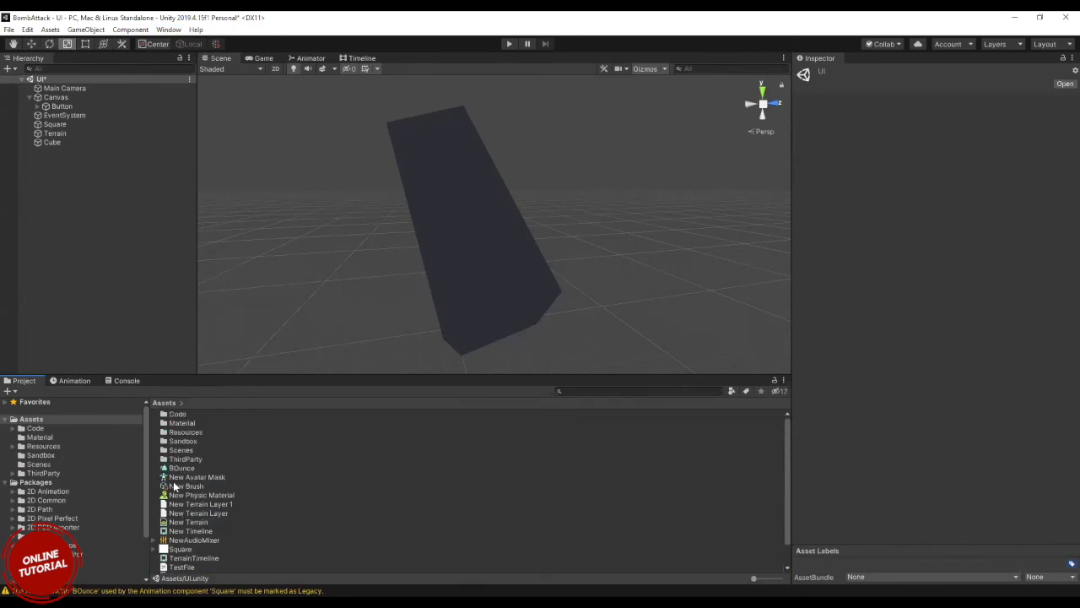
{"action": "scroll", "coordinate": [174, 486], "scroll_direction": "down", "scroll_amount": 2}
{"action": "scroll", "coordinate": [204, 514], "scroll_direction": "up", "scroll_amount": 2}
{"action": "left_click", "coordinate": [732, 391]}
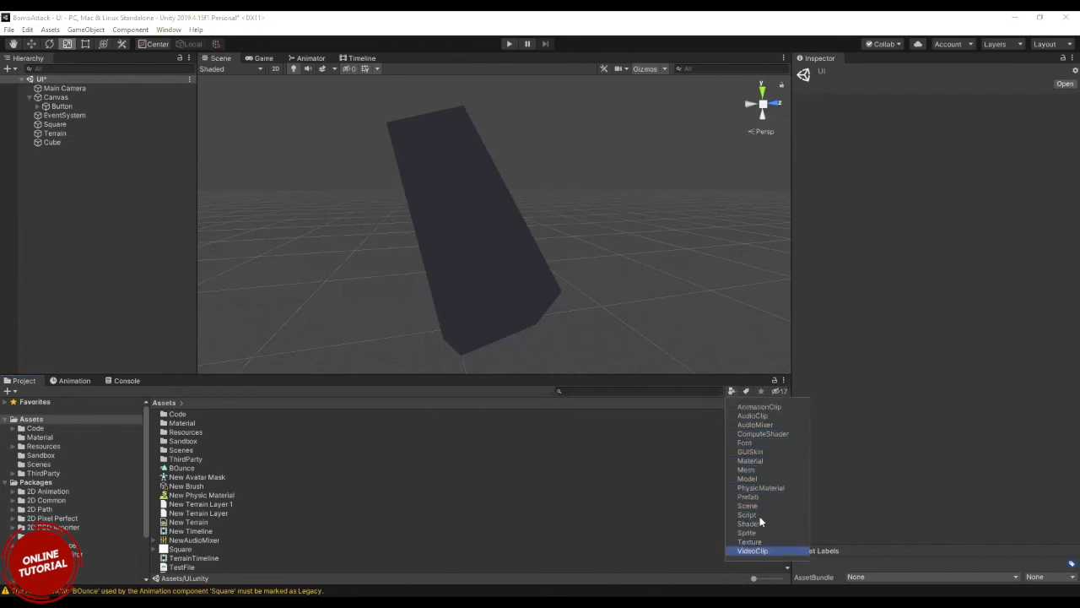
{"action": "left_click", "coordinate": [762, 408]}
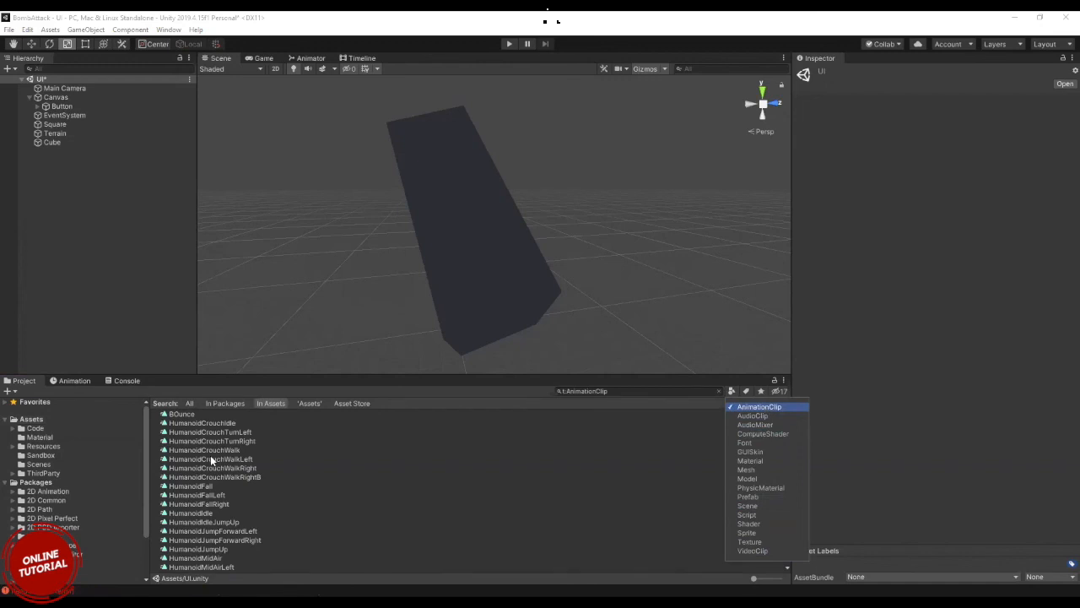
Examine the HumanoidCrouchWalkLeft and BOunce clips in the Animation window, returning to the project assets after each one.
{"action": "left_click", "coordinate": [212, 460]}
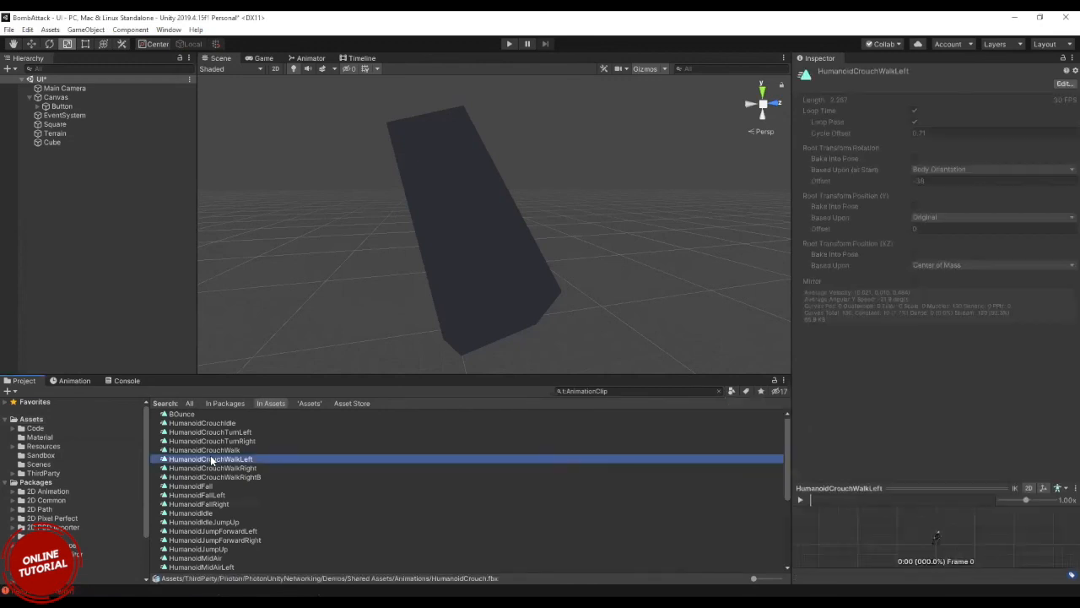
{"action": "left_click", "coordinate": [86, 381]}
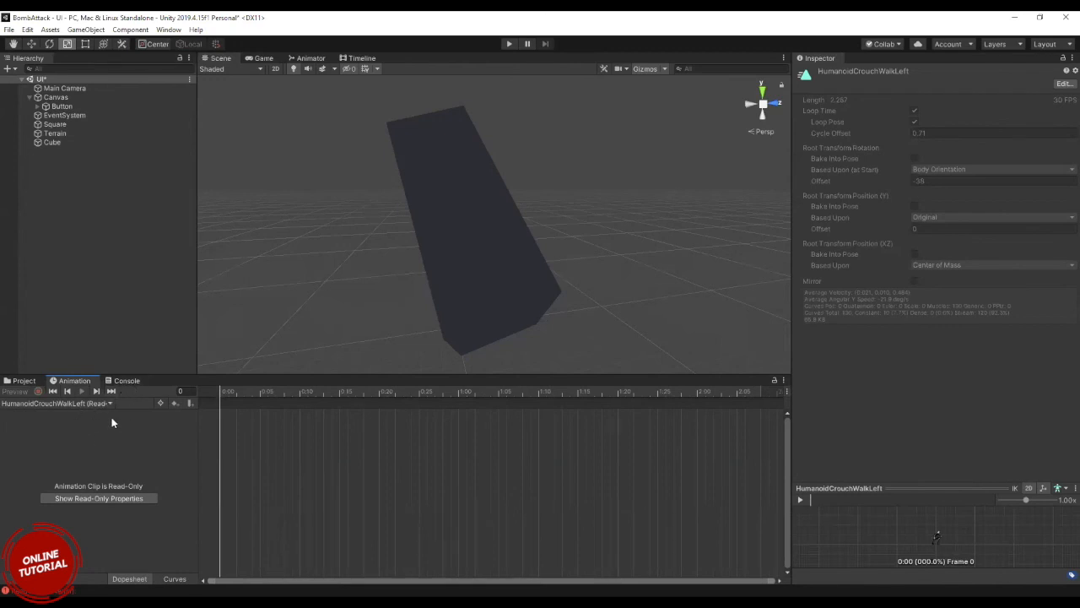
{"action": "left_click", "coordinate": [23, 381]}
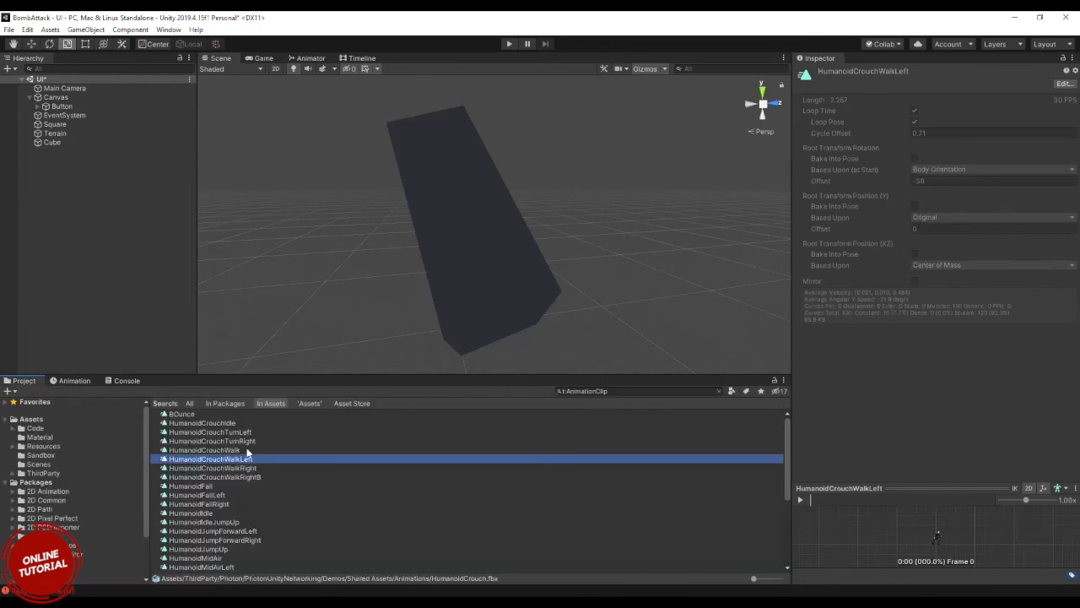
{"action": "left_click", "coordinate": [178, 413]}
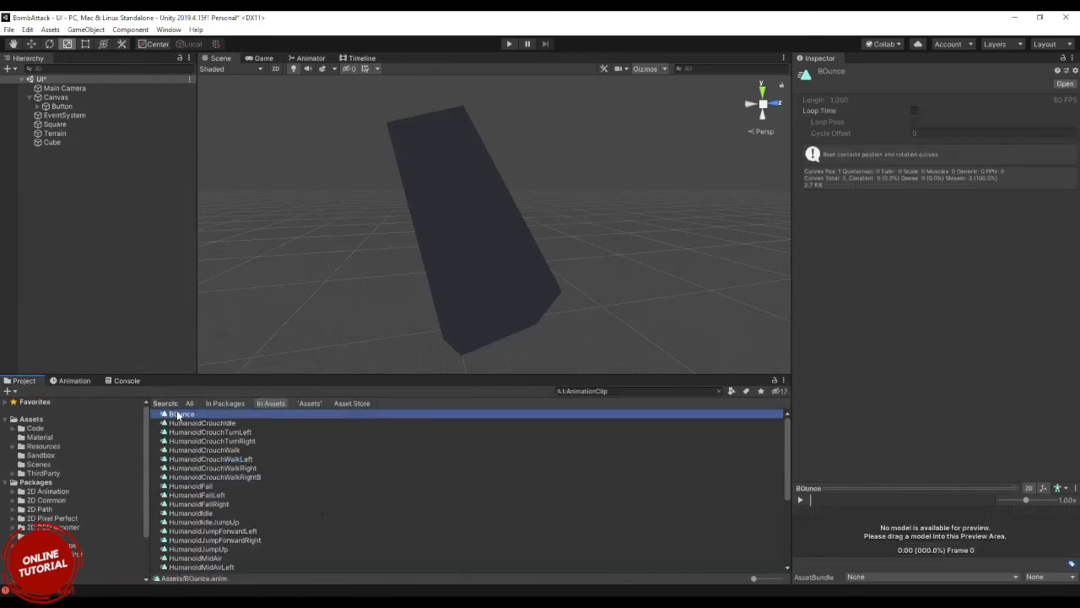
{"action": "left_click", "coordinate": [78, 381]}
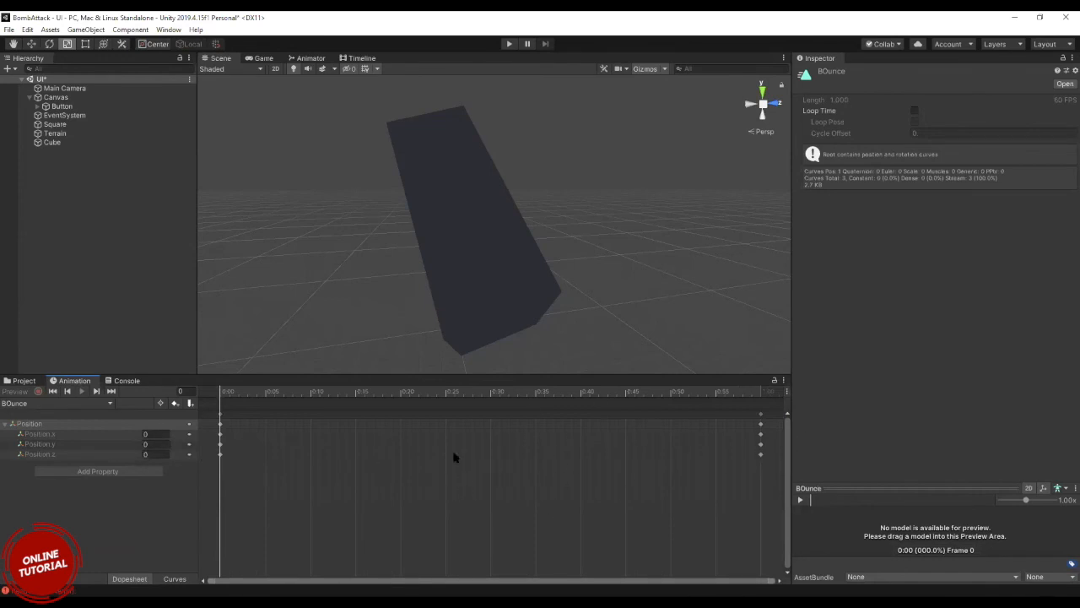
{"action": "left_click", "coordinate": [24, 382]}
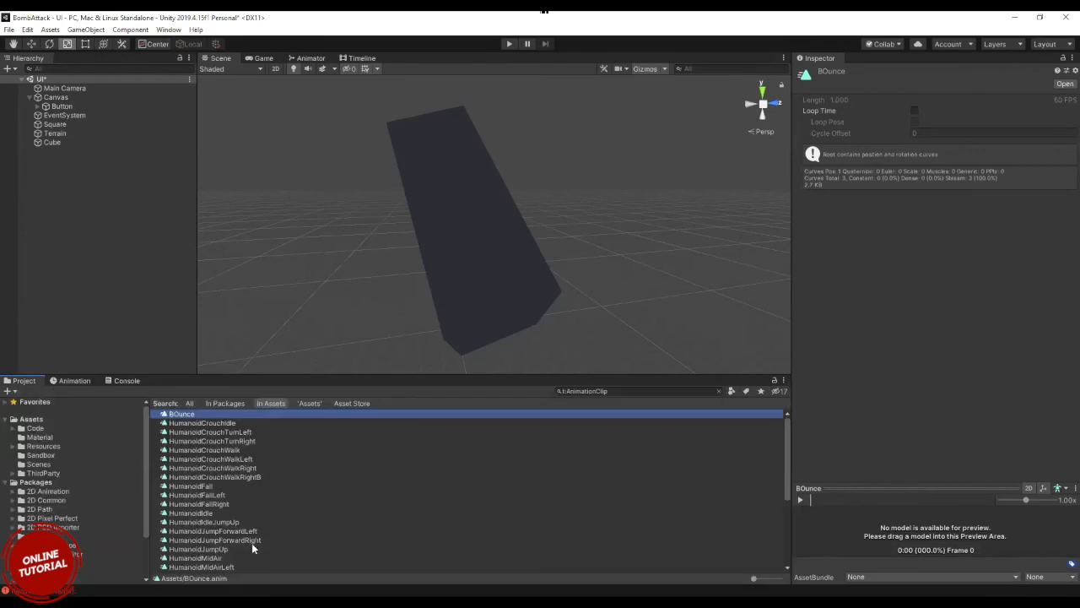
Clear the AnimationClip filter and look through the full contents of the Assets folder.
{"action": "left_click", "coordinate": [717, 390]}
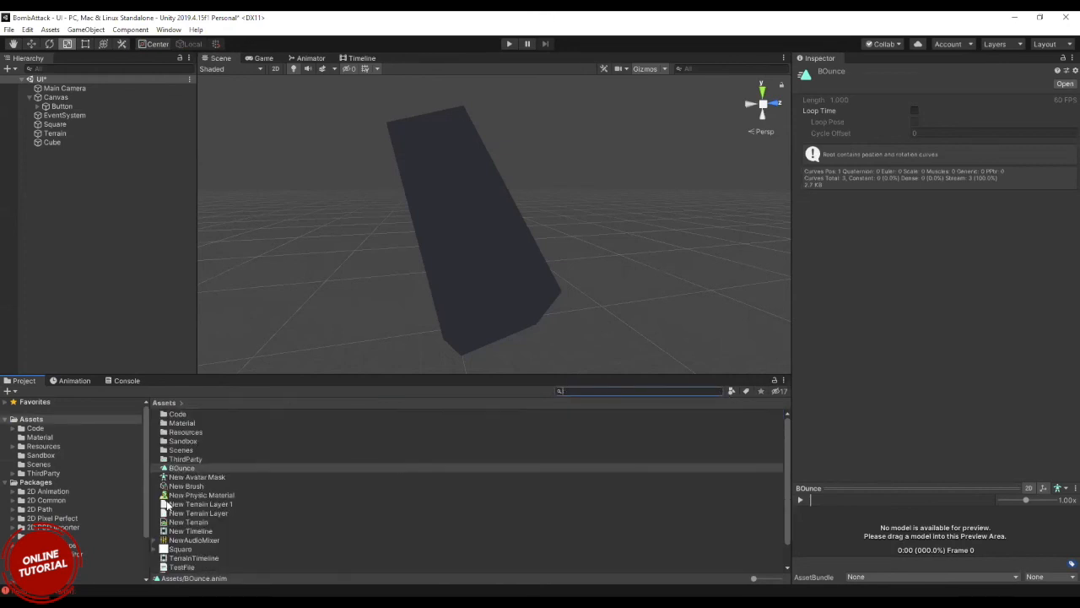
{"action": "scroll", "coordinate": [168, 505], "scroll_direction": "down", "scroll_amount": 1}
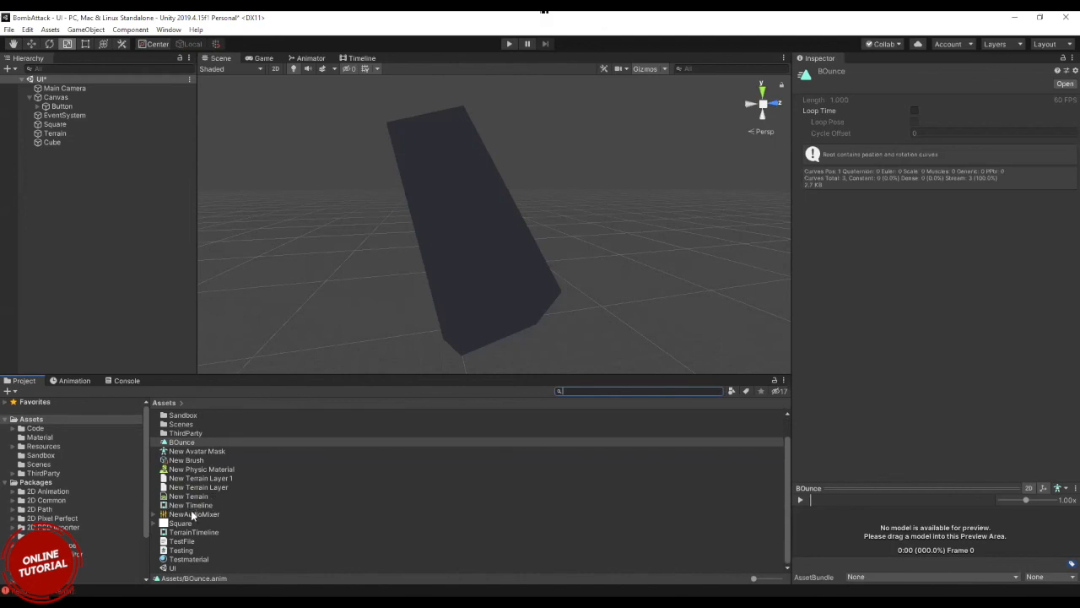
{"action": "scroll", "coordinate": [183, 505], "scroll_direction": "up", "scroll_amount": 1}
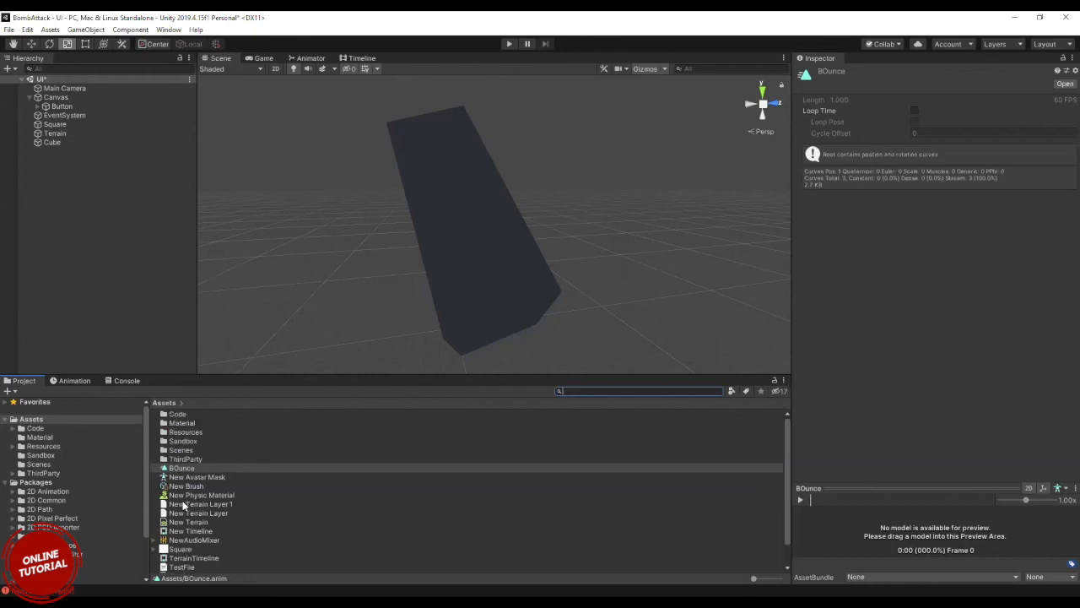
Look over the available 2D and rendering windows and open the Lighting Settings.
{"action": "left_click", "coordinate": [169, 30]}
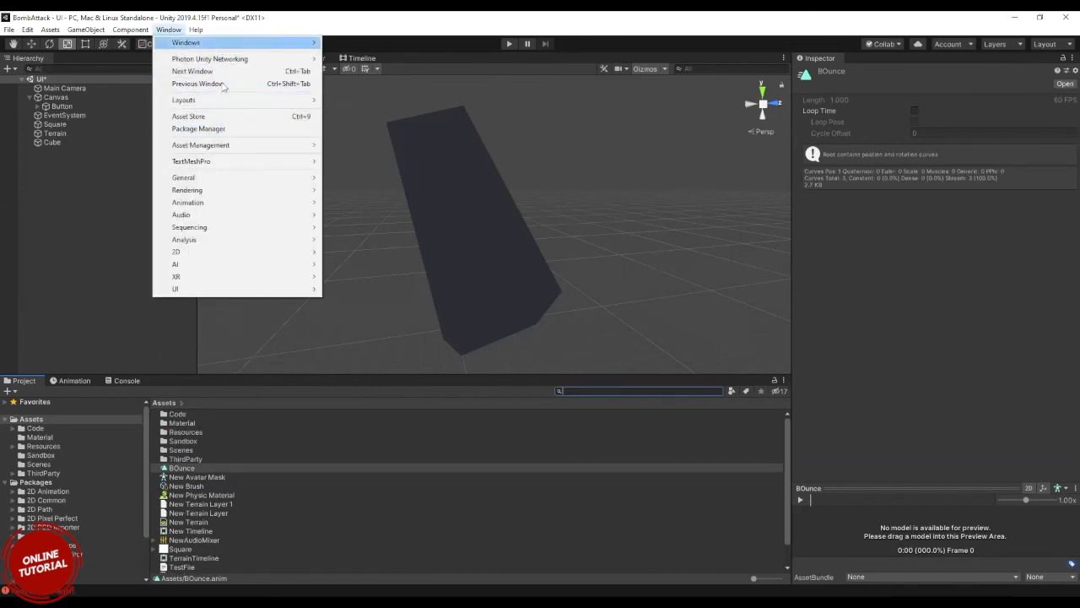
{"action": "mouse_move", "coordinate": [224, 252]}
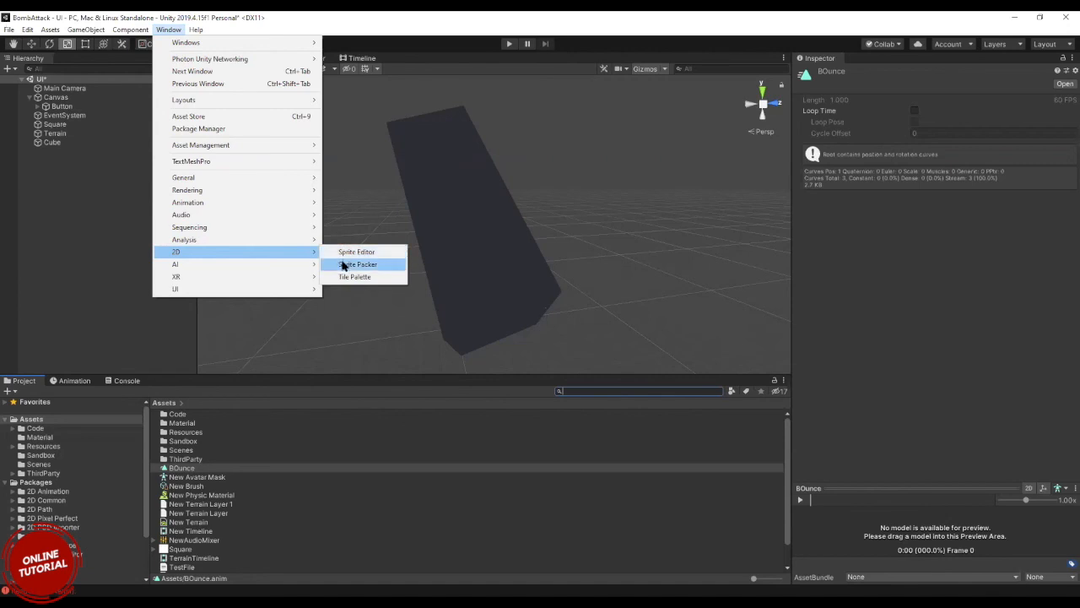
{"action": "mouse_move", "coordinate": [260, 191]}
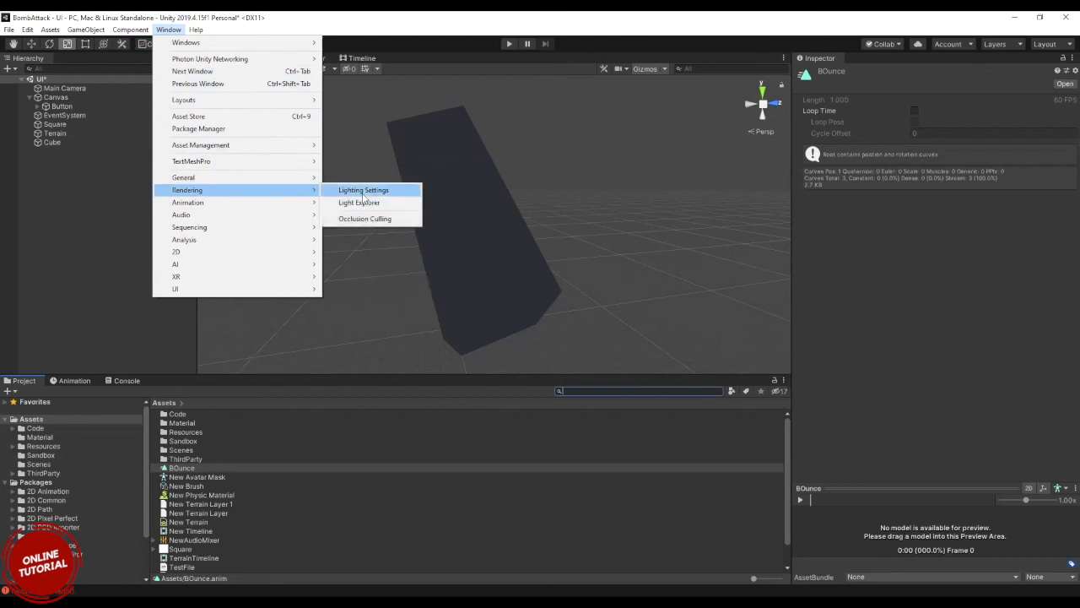
{"action": "left_click", "coordinate": [364, 191]}
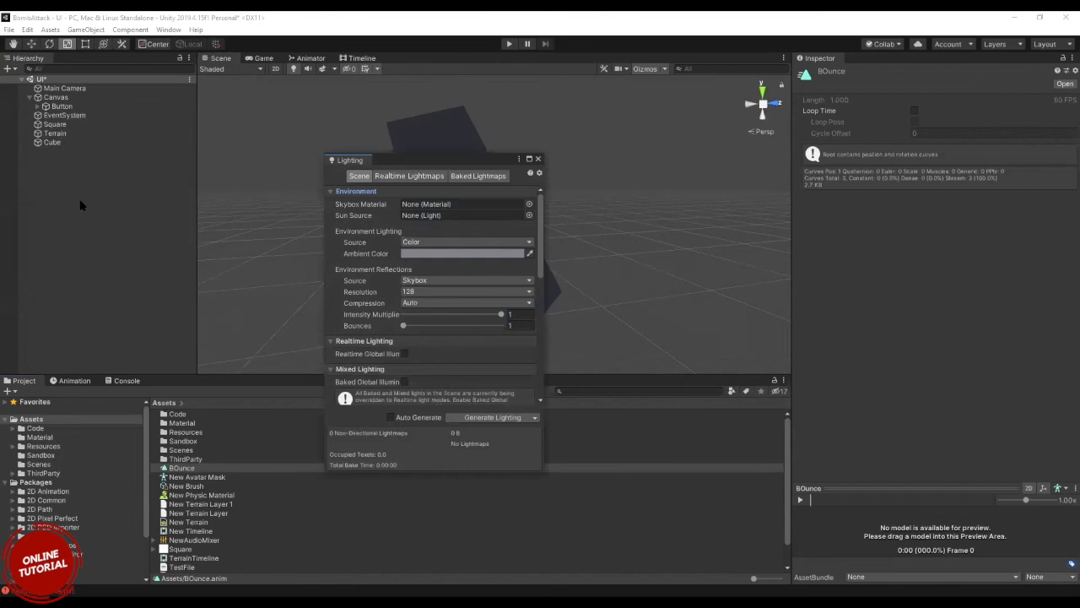
Add a Directional Light to the UI scene.
{"action": "right_click", "coordinate": [81, 205]}
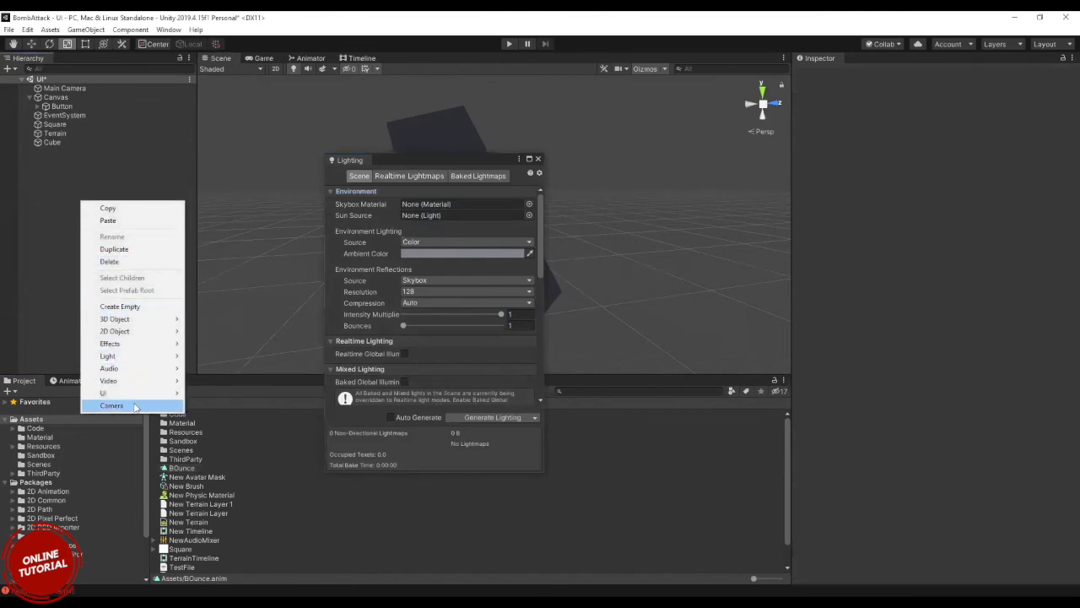
{"action": "mouse_move", "coordinate": [135, 358]}
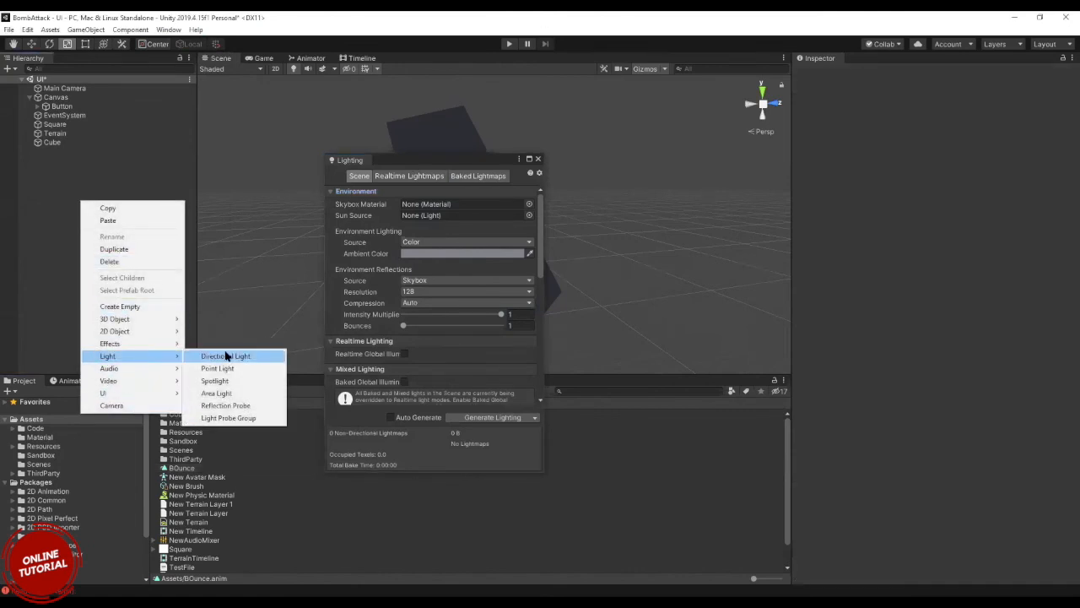
{"action": "left_click", "coordinate": [223, 355]}
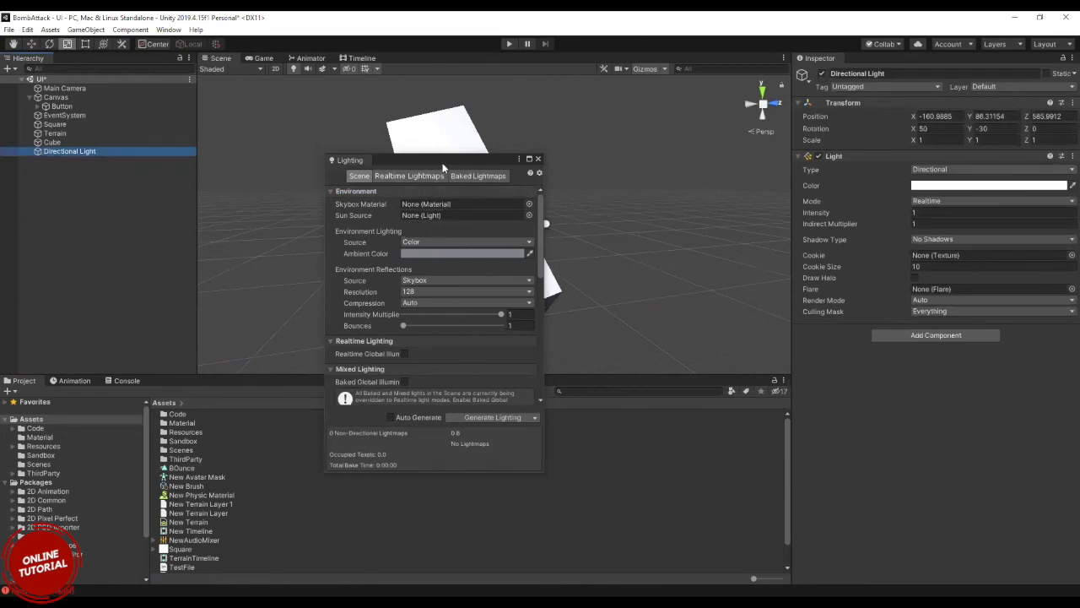
Move the Lighting window off the light, view the Environment Lighting source options without changing them, and close the window.
{"action": "left_click_drag", "start_coordinate": [443, 162], "coordinate": [725, 231]}
{"action": "left_click", "coordinate": [735, 286]}
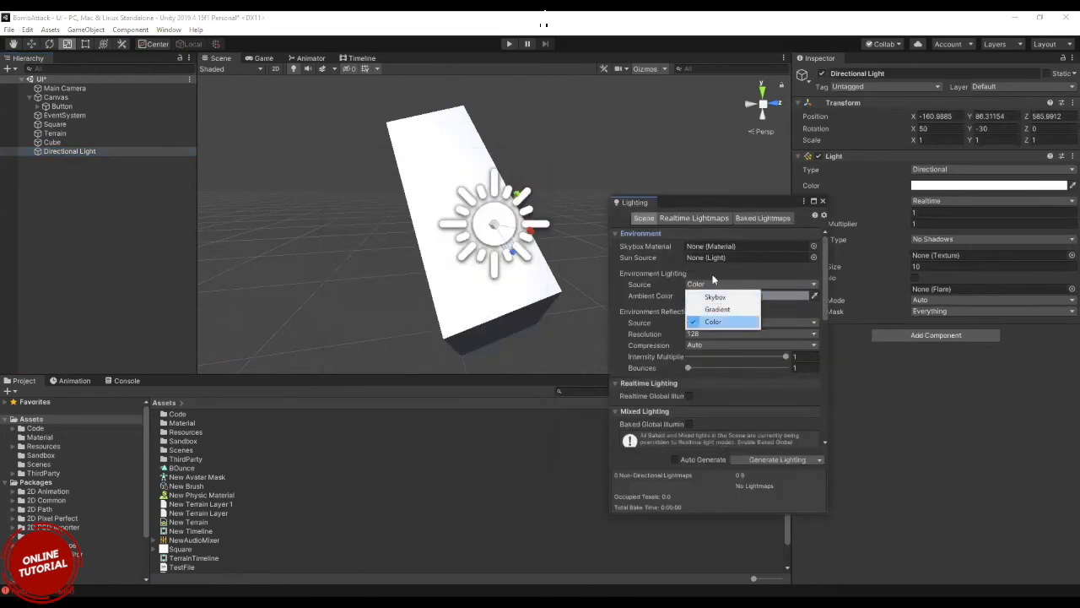
{"action": "left_click", "coordinate": [828, 200]}
{"action": "left_click", "coordinate": [824, 201]}
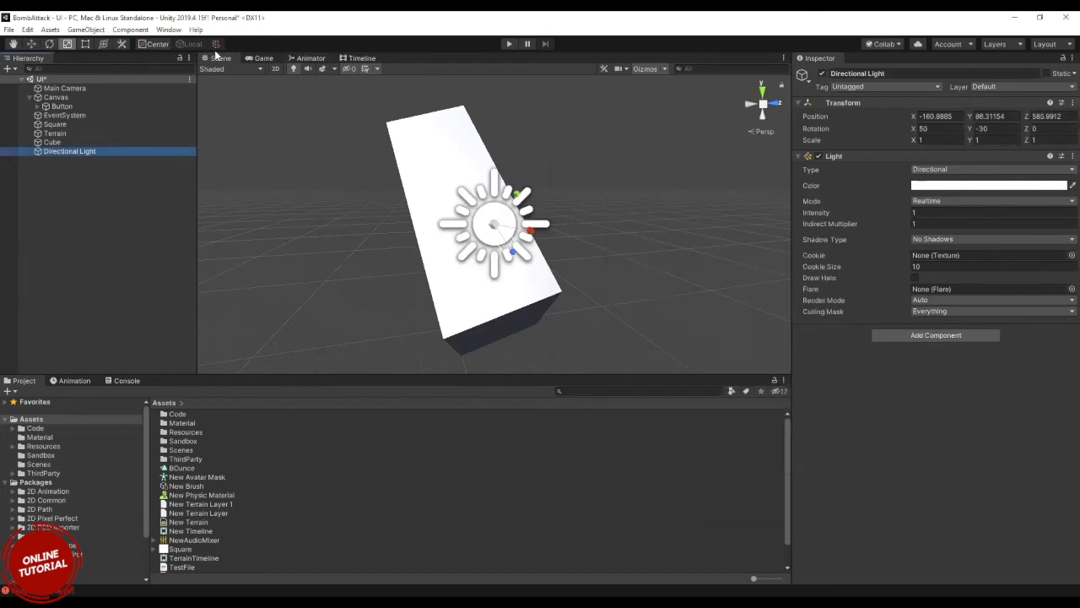
Open the Audio Mixer window and view its list of mixers.
{"action": "left_click", "coordinate": [168, 29]}
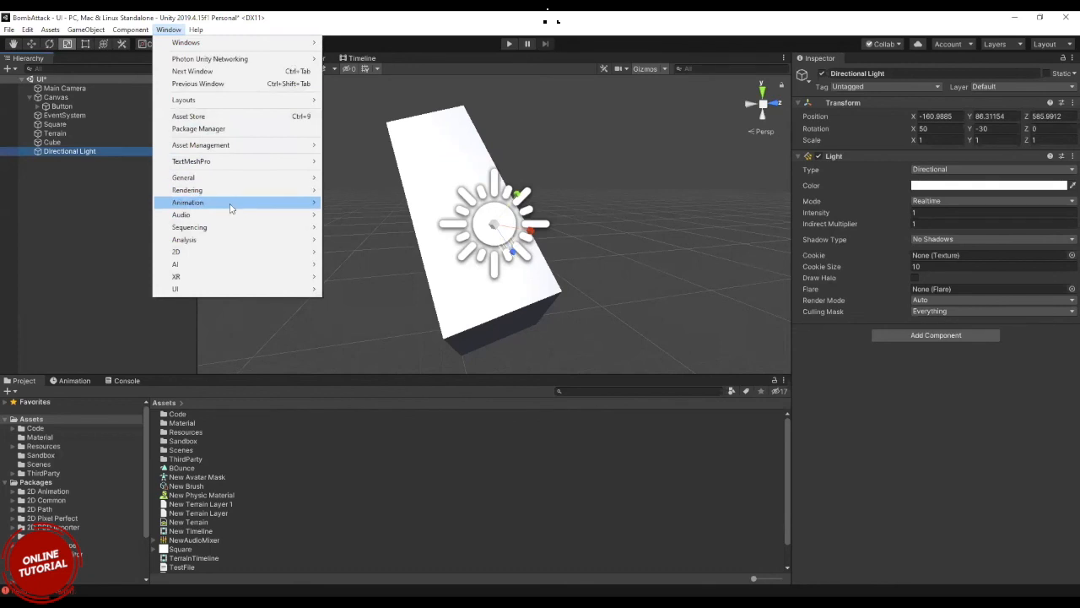
{"action": "mouse_move", "coordinate": [230, 208]}
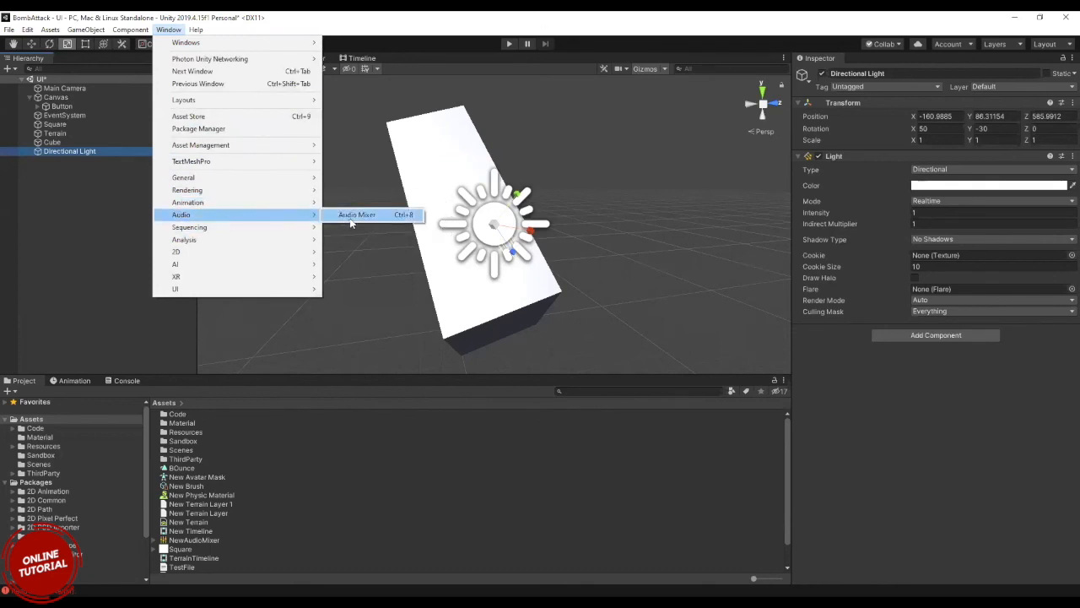
{"action": "left_click", "coordinate": [353, 219]}
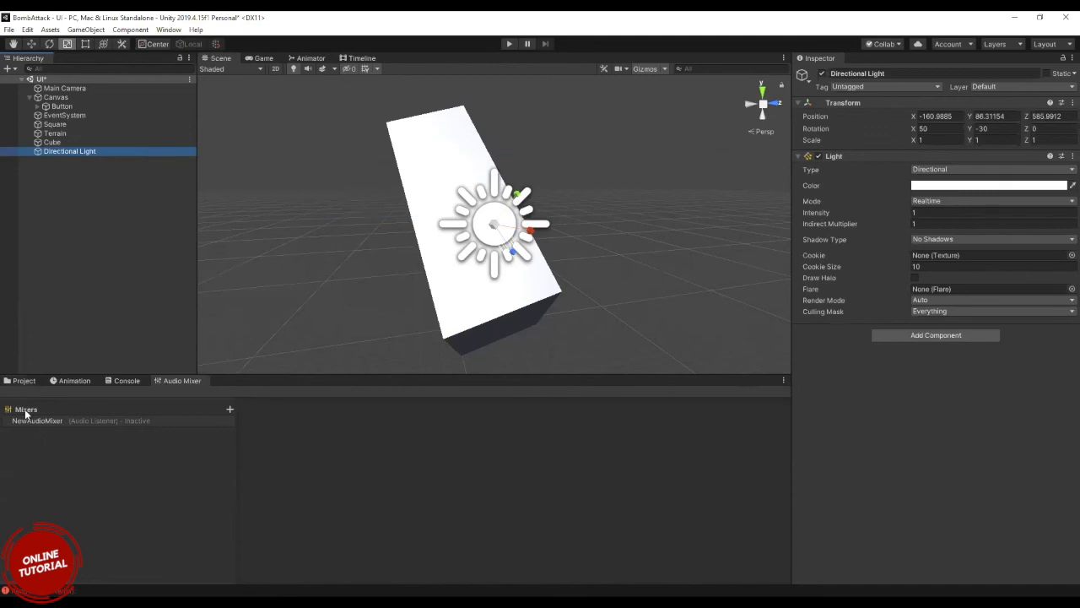
{"action": "mouse_move", "coordinate": [27, 406]}
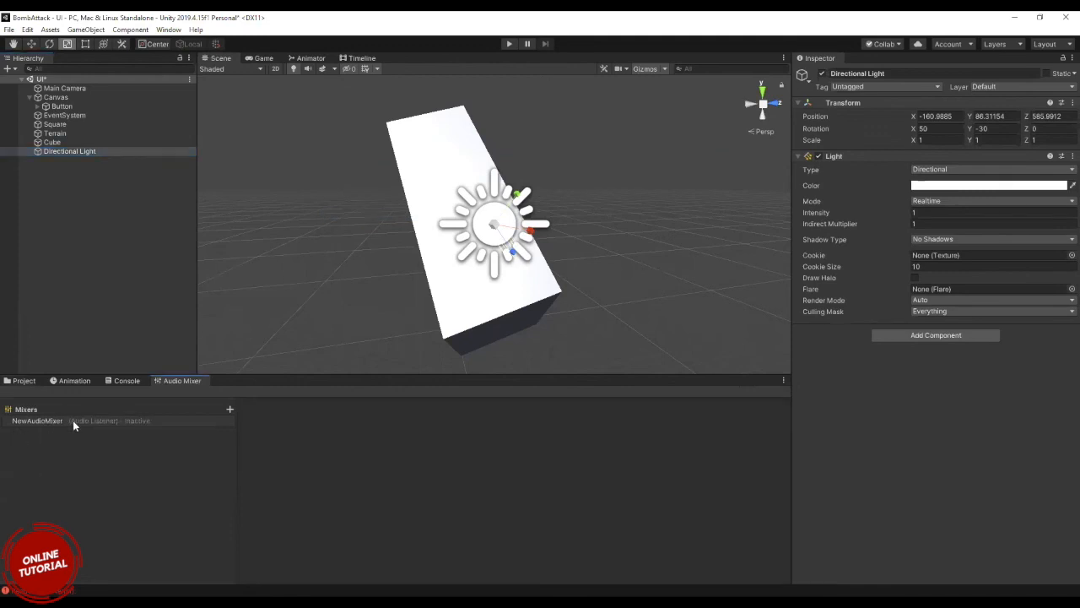
Look over the help, window and component commands, and select the Main Camera to show its properties.
{"action": "left_click", "coordinate": [168, 30]}
{"action": "mouse_move", "coordinate": [196, 29]}
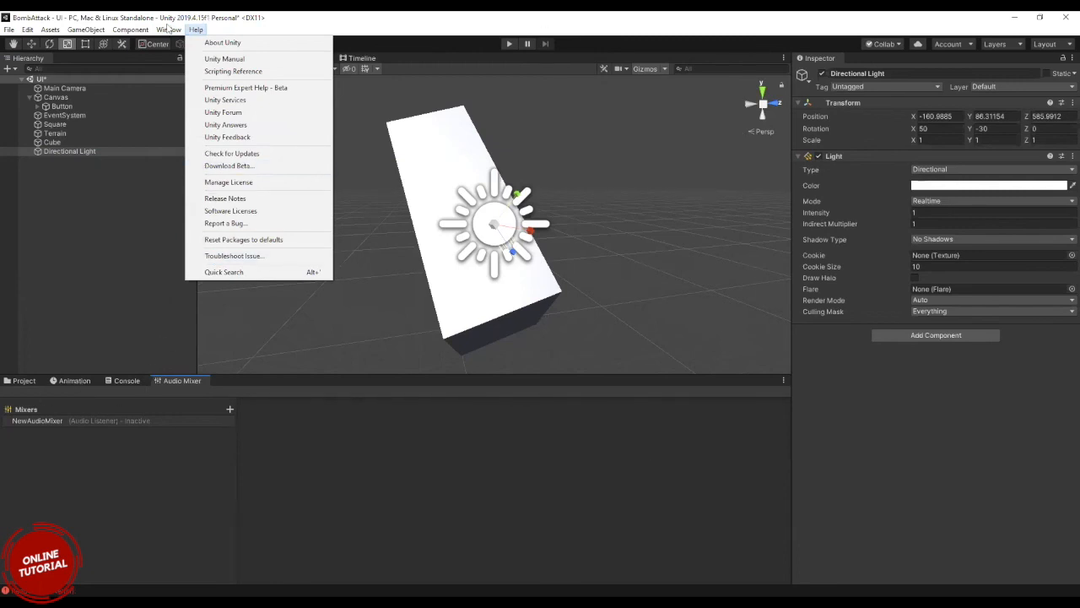
{"action": "mouse_move", "coordinate": [205, 230]}
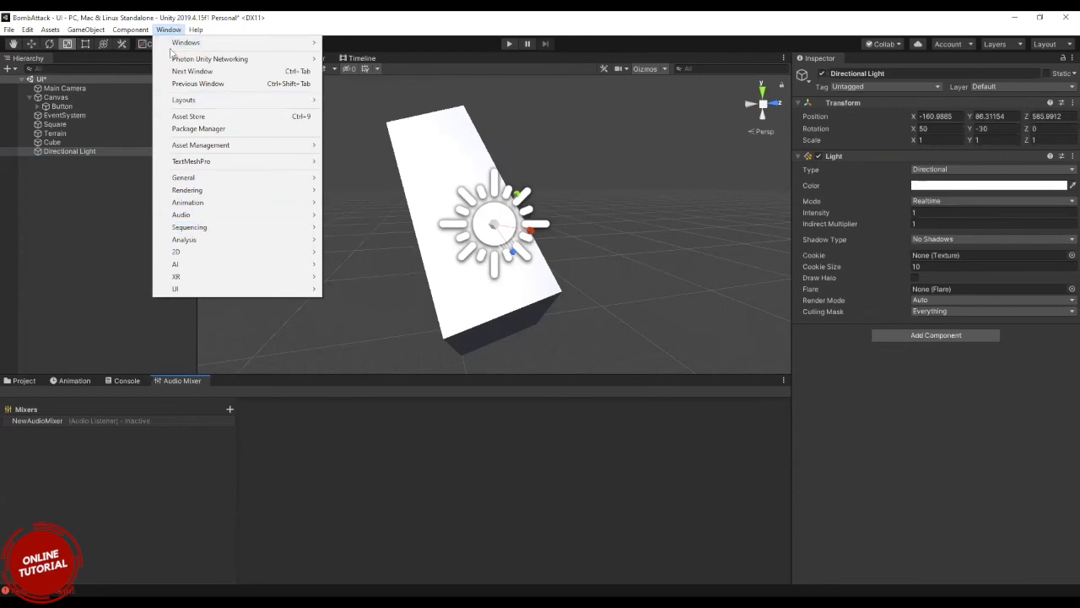
{"action": "mouse_move", "coordinate": [128, 34]}
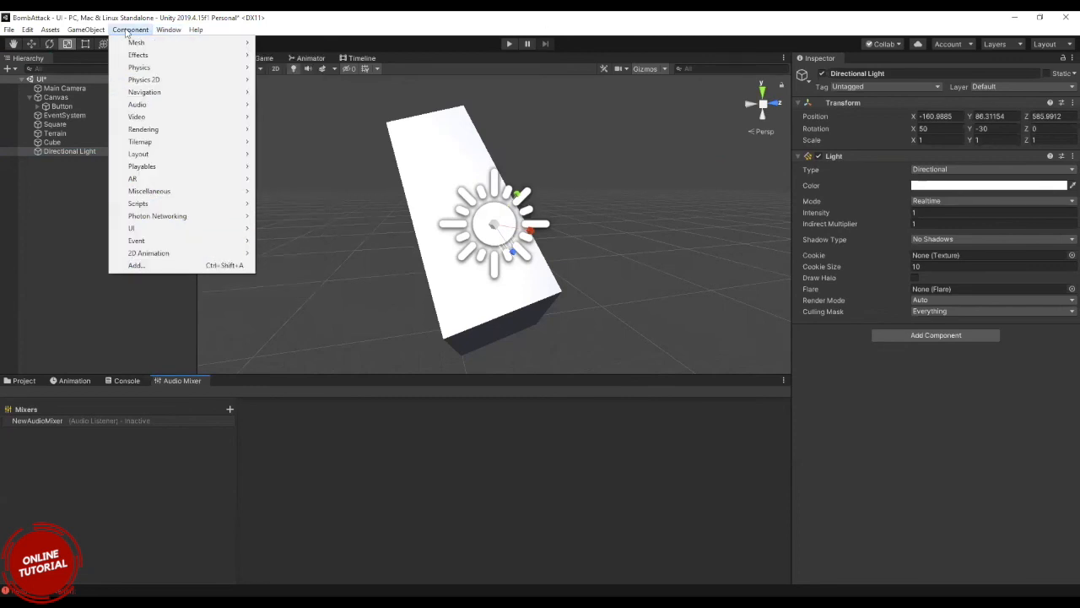
{"action": "left_click", "coordinate": [42, 89]}
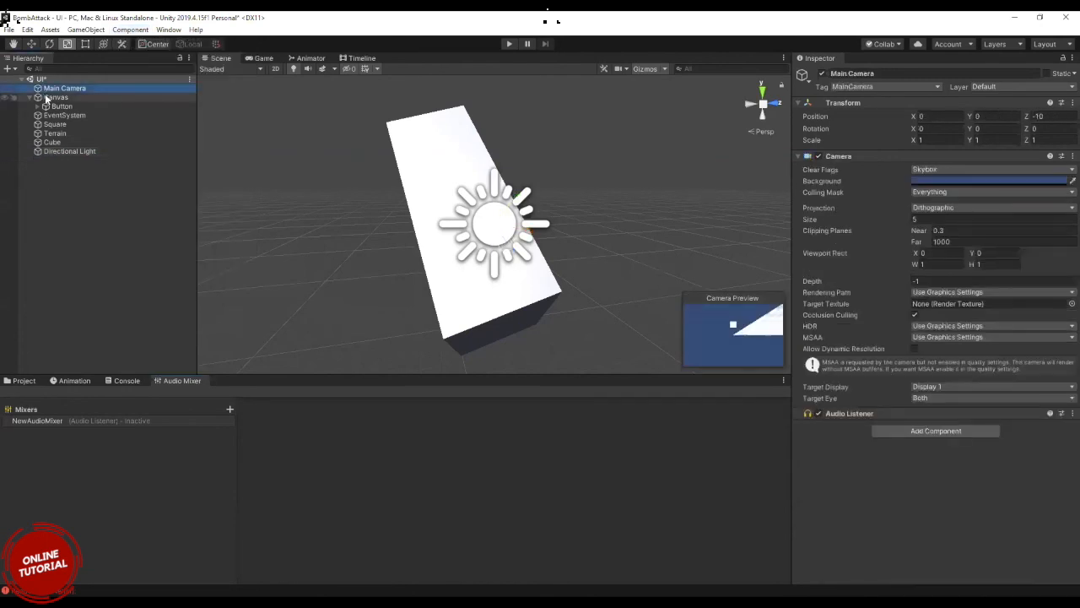
Show the Canvas's properties, collapse its children in the Hierarchy, and browse the component categories without adding a component.
{"action": "left_click", "coordinate": [46, 97]}
{"action": "left_click", "coordinate": [937, 337]}
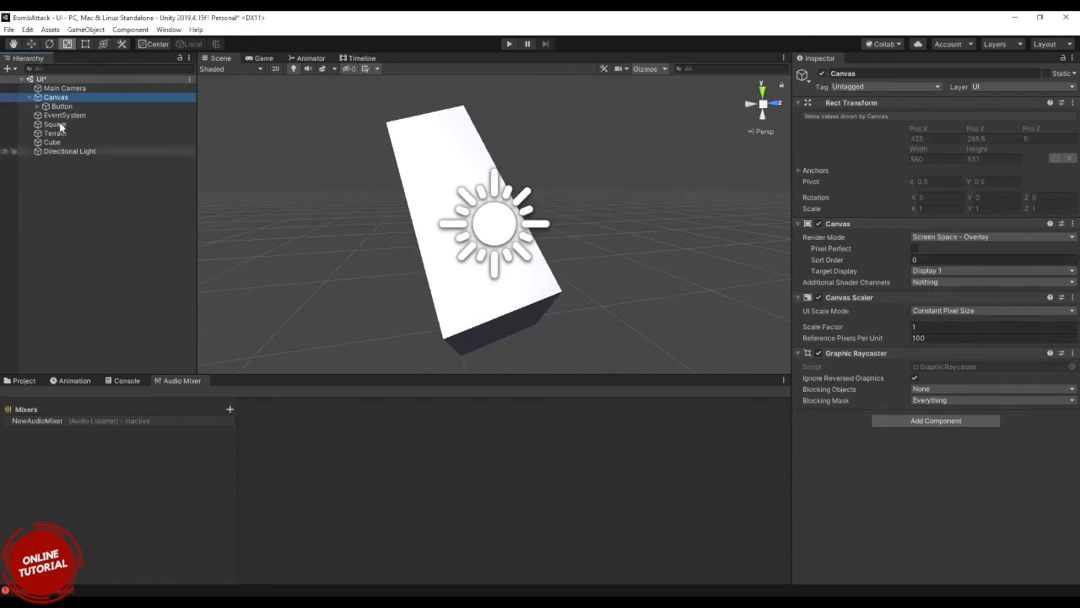
{"action": "left_click", "coordinate": [30, 97]}
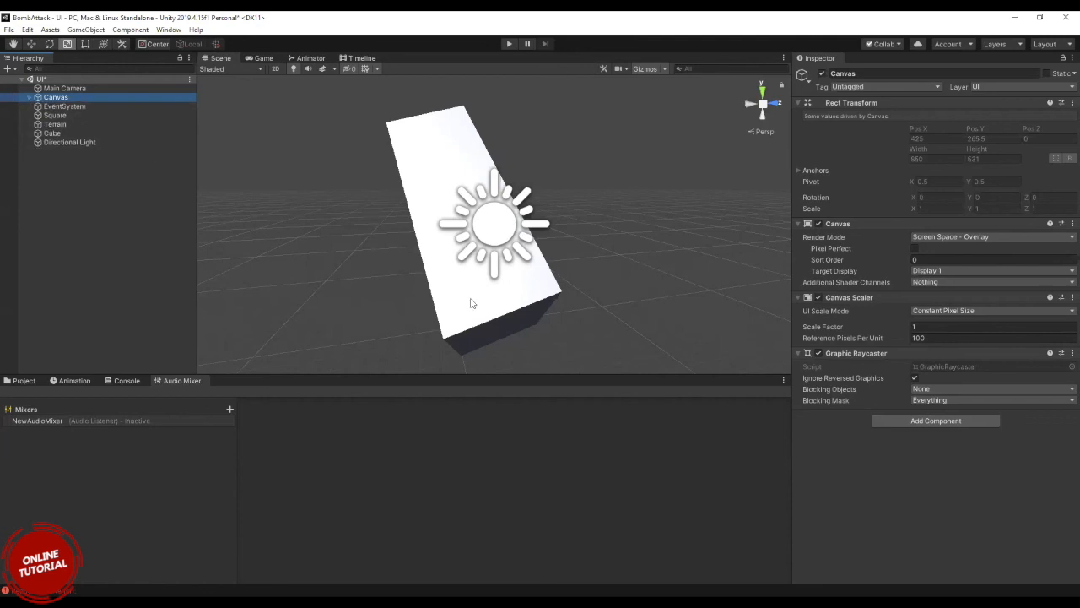
{"action": "left_click", "coordinate": [905, 419]}
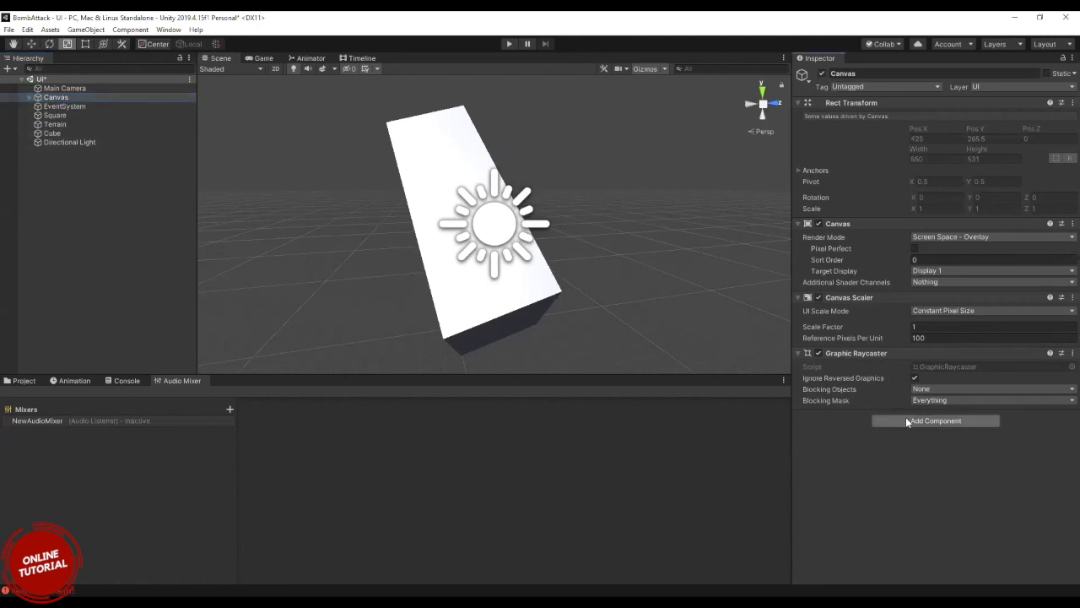
{"action": "left_click", "coordinate": [908, 422]}
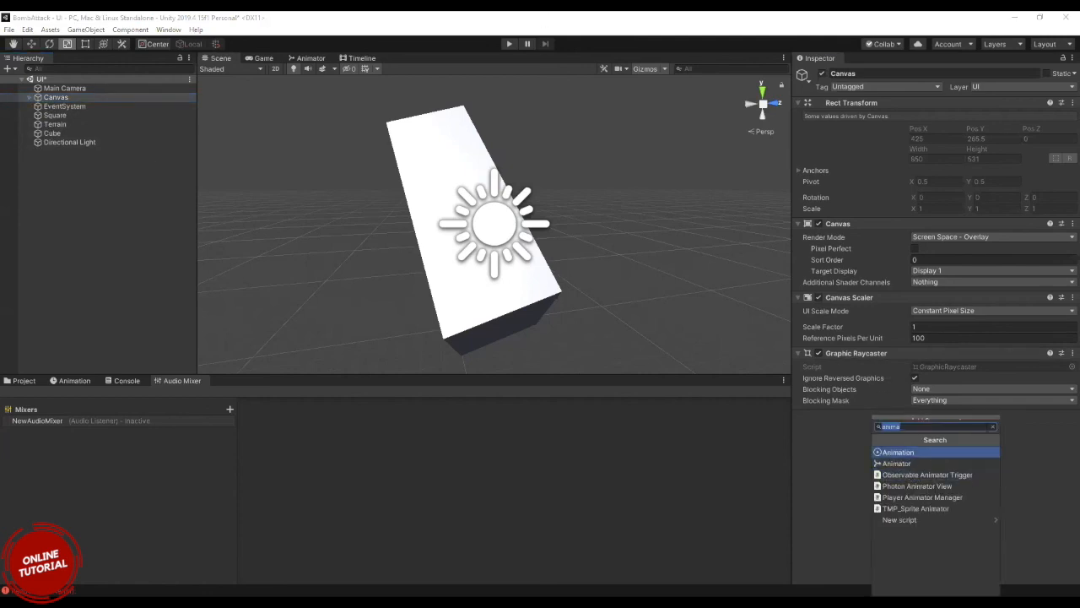
{"action": "key", "text": "BackSpace"}
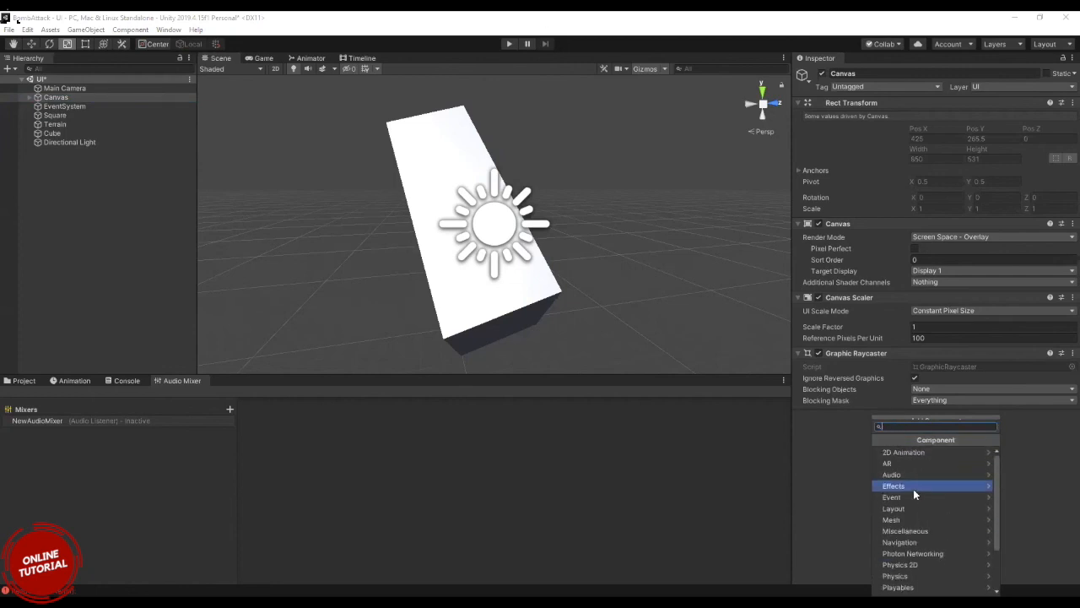
{"action": "left_click", "coordinate": [852, 438]}
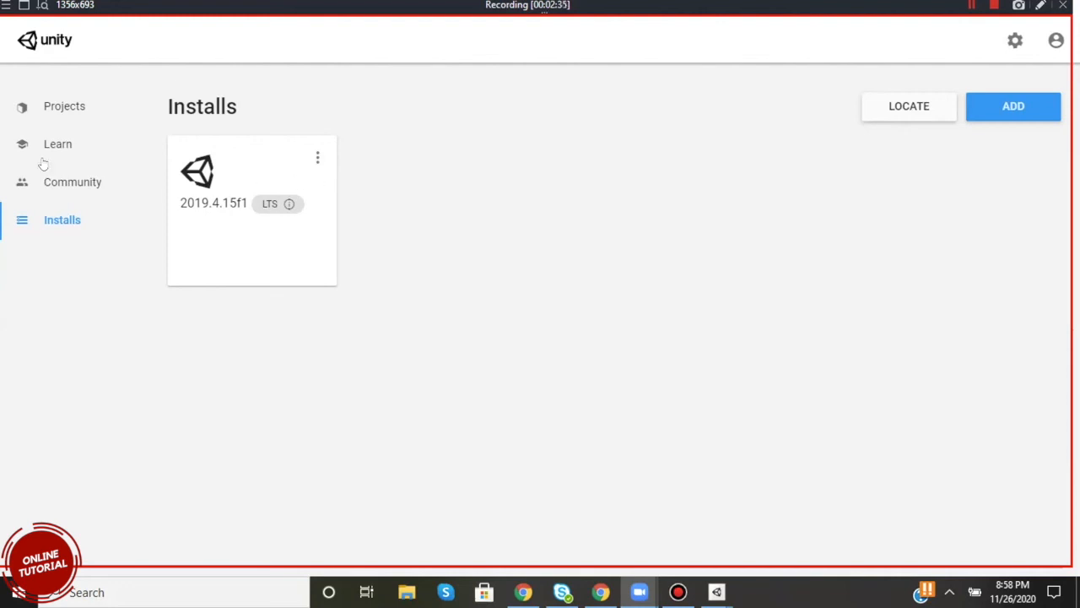
Switch to Unity Hub, show the projects list, and start a new project with Unity 2019.4.15f1.
{"action": "left_click", "coordinate": [58, 111]}
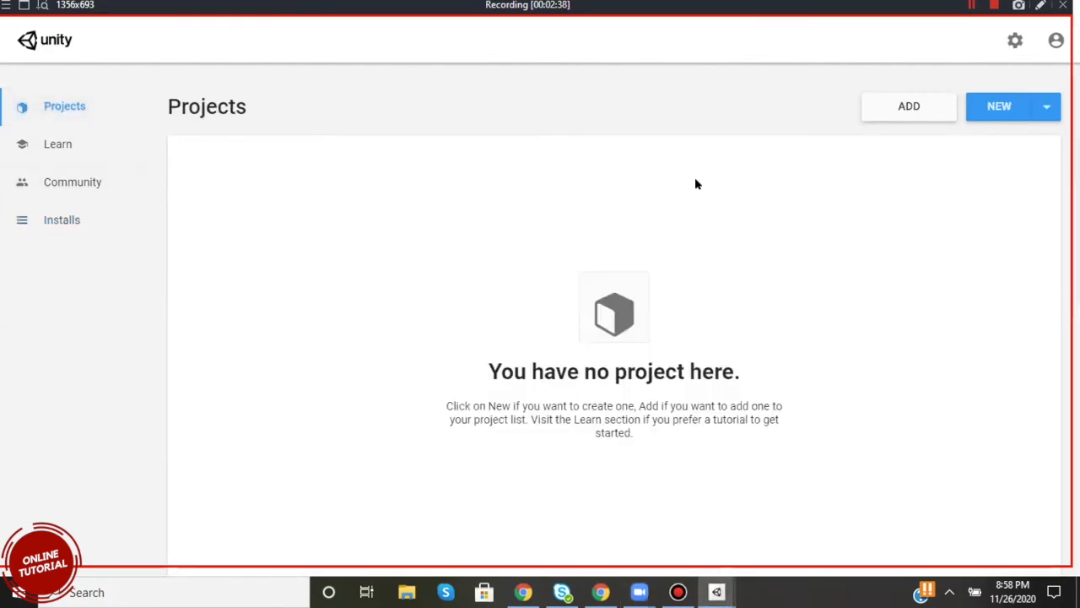
{"action": "left_click", "coordinate": [1046, 102]}
{"action": "left_click", "coordinate": [963, 194]}
{"action": "left_click", "coordinate": [984, 107]}
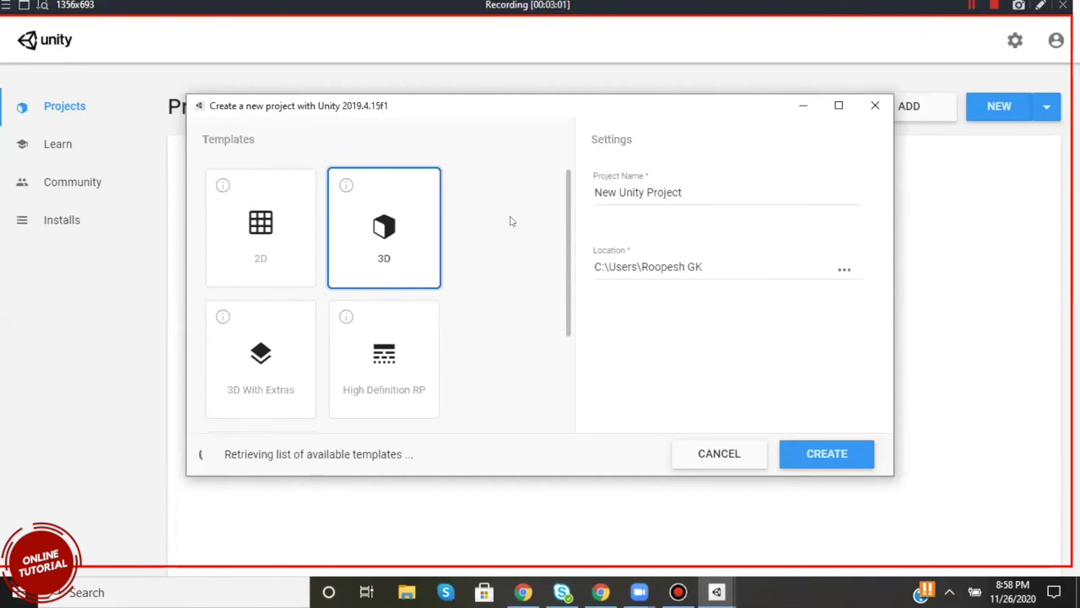
Examine the available project templates, from 2D, 3D and the render pipelines to the Microgame, Mobile, AR and VR ones.
{"action": "scroll", "coordinate": [509, 221], "scroll_direction": "down", "scroll_amount": 2}
{"action": "scroll", "coordinate": [510, 222], "scroll_direction": "up", "scroll_amount": 2}
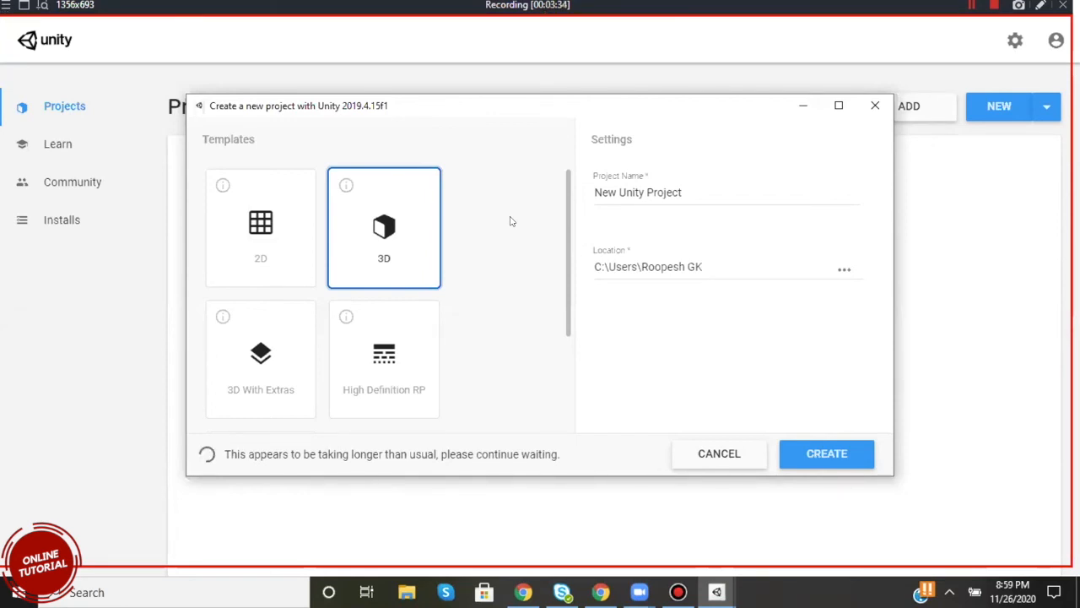
{"action": "scroll", "coordinate": [507, 258], "scroll_direction": "down", "scroll_amount": 1}
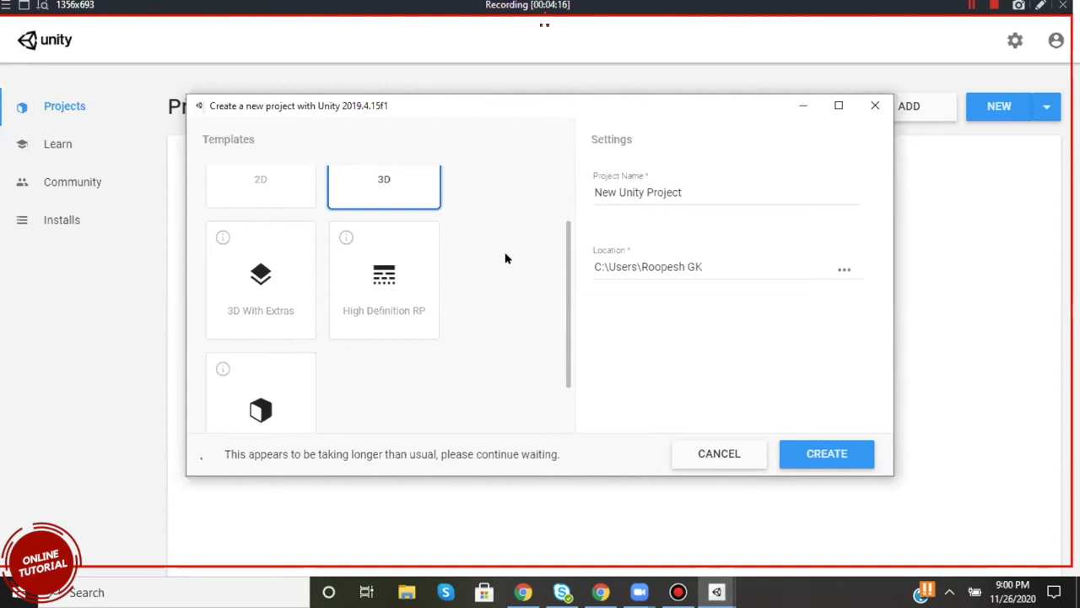
{"action": "scroll", "coordinate": [533, 327], "scroll_direction": "down", "scroll_amount": 1}
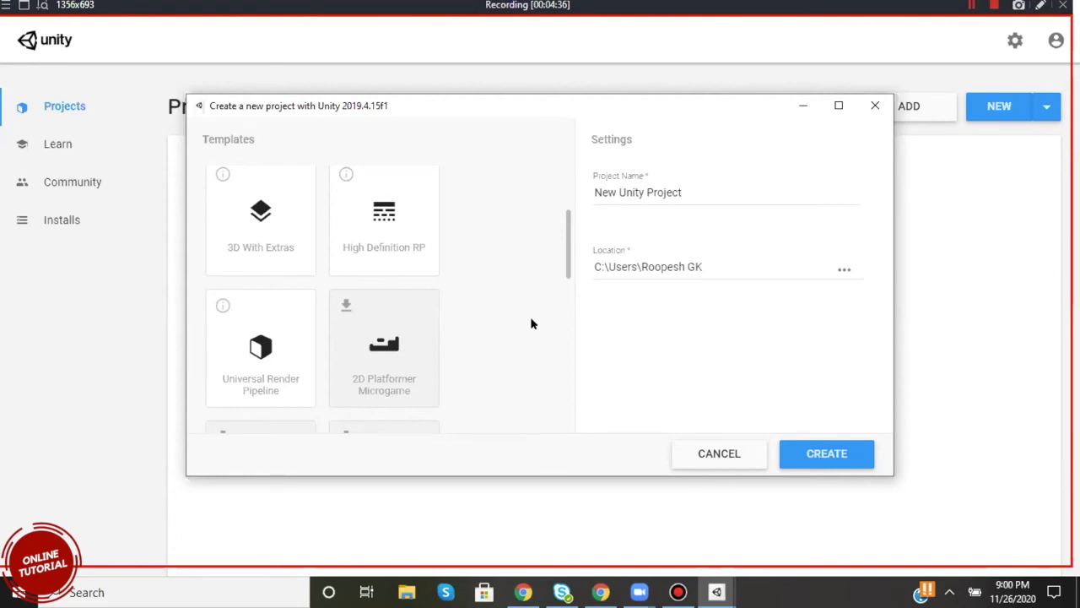
{"action": "scroll", "coordinate": [531, 323], "scroll_direction": "down", "scroll_amount": 2}
{"action": "scroll", "coordinate": [531, 323], "scroll_direction": "down", "scroll_amount": 2}
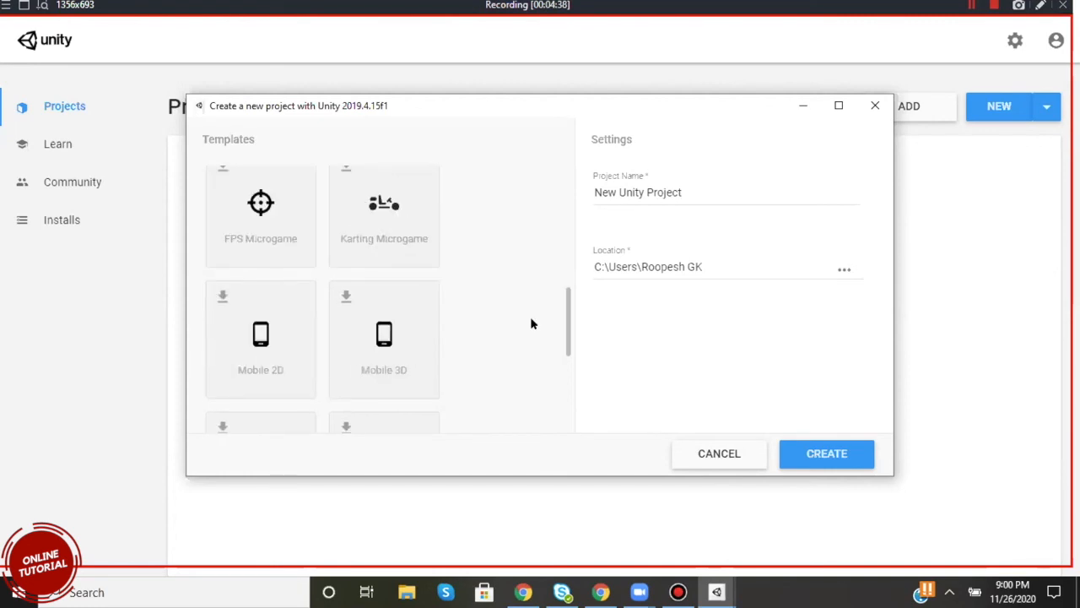
{"action": "scroll", "coordinate": [531, 323], "scroll_direction": "down", "scroll_amount": 1}
{"action": "scroll", "coordinate": [531, 324], "scroll_direction": "up", "scroll_amount": 3}
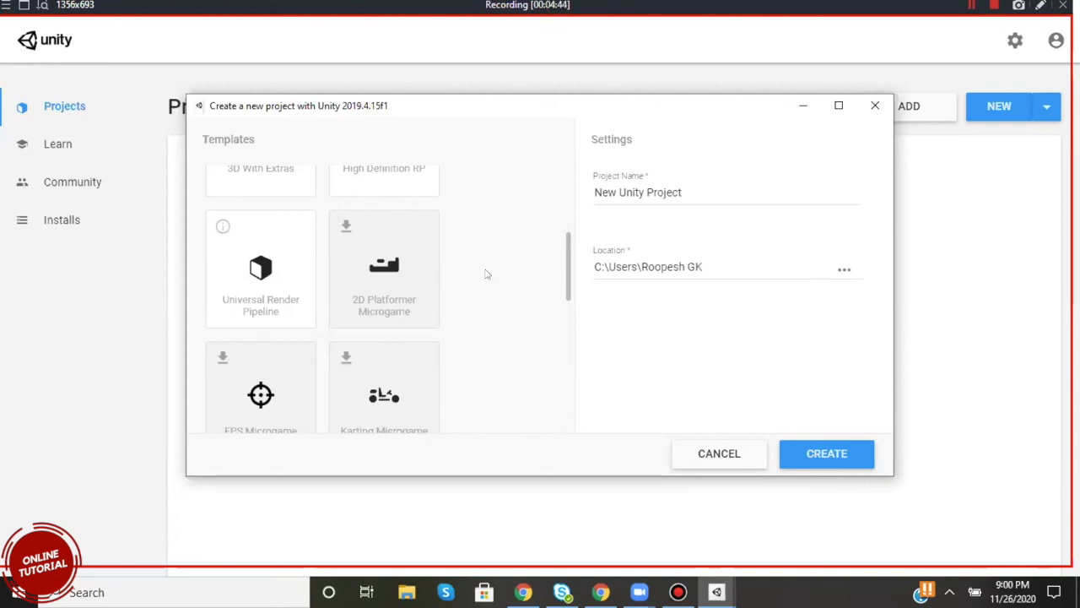
{"action": "scroll", "coordinate": [486, 274], "scroll_direction": "down", "scroll_amount": 1}
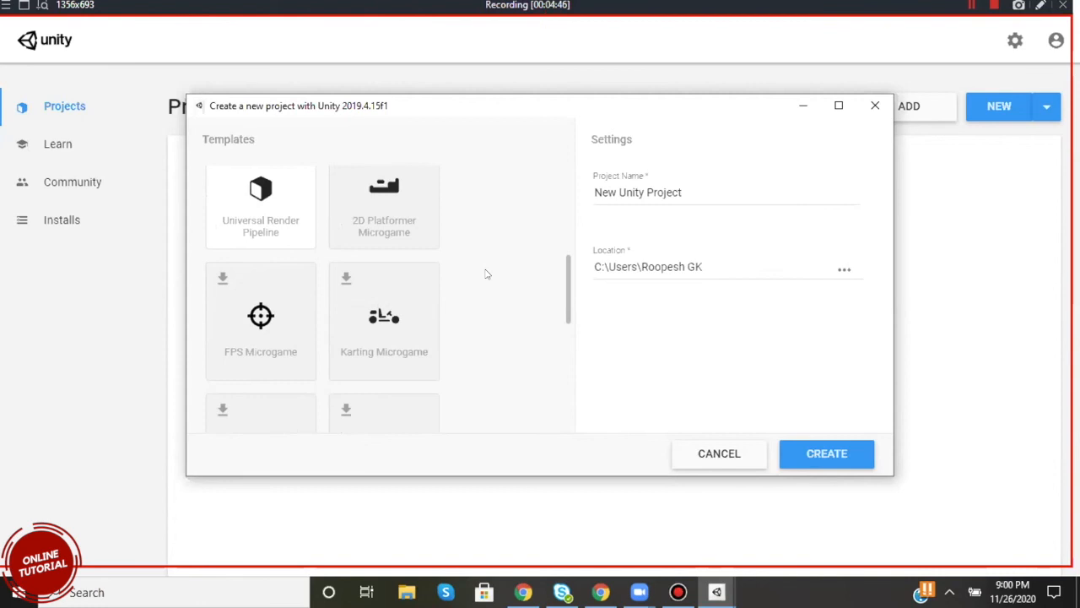
{"action": "scroll", "coordinate": [487, 274], "scroll_direction": "down", "scroll_amount": 3}
{"action": "scroll", "coordinate": [486, 273], "scroll_direction": "down", "scroll_amount": 2}
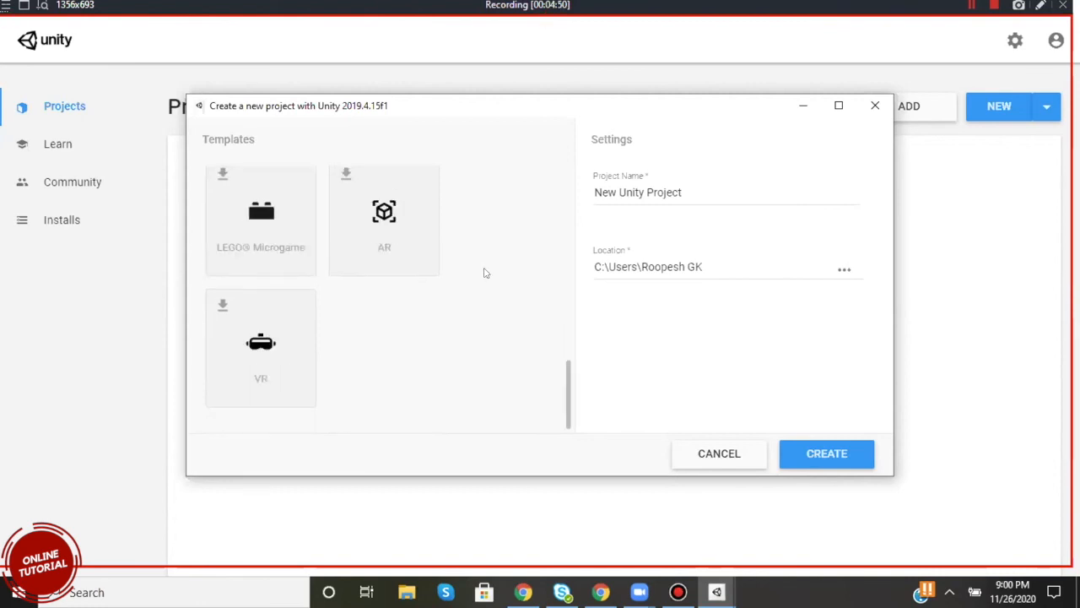
{"action": "scroll", "coordinate": [486, 273], "scroll_direction": "up", "scroll_amount": 1}
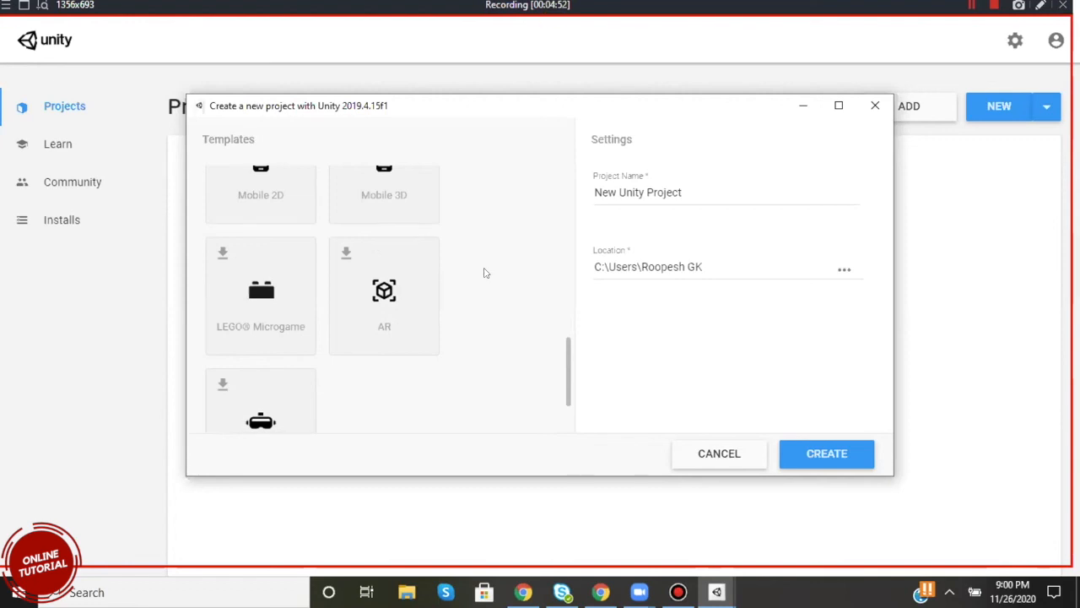
{"action": "scroll", "coordinate": [486, 273], "scroll_direction": "up", "scroll_amount": 5}
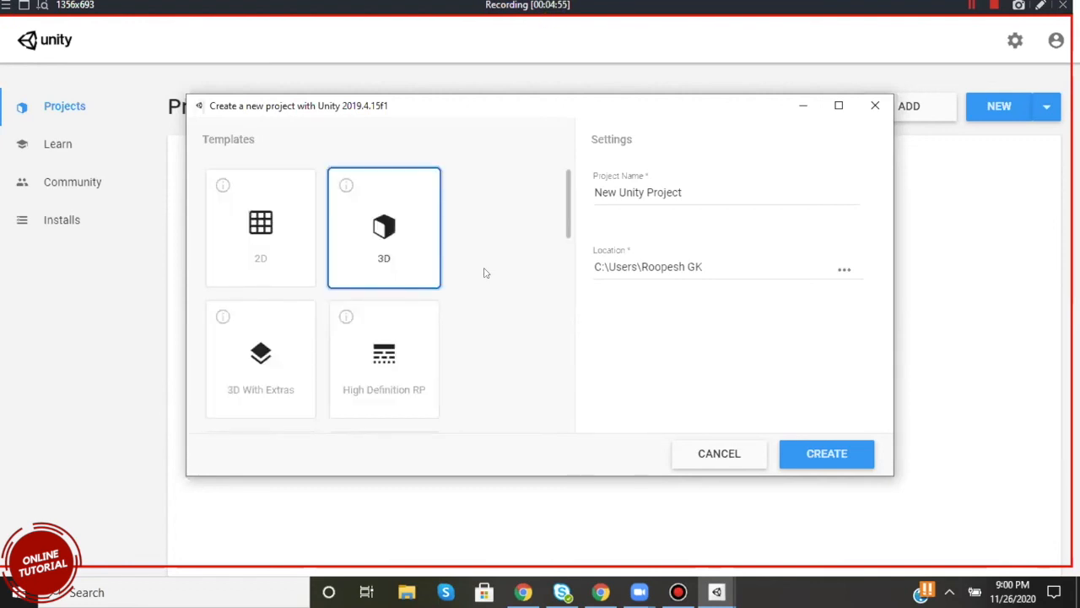
{"action": "scroll", "coordinate": [485, 272], "scroll_direction": "down", "scroll_amount": 5}
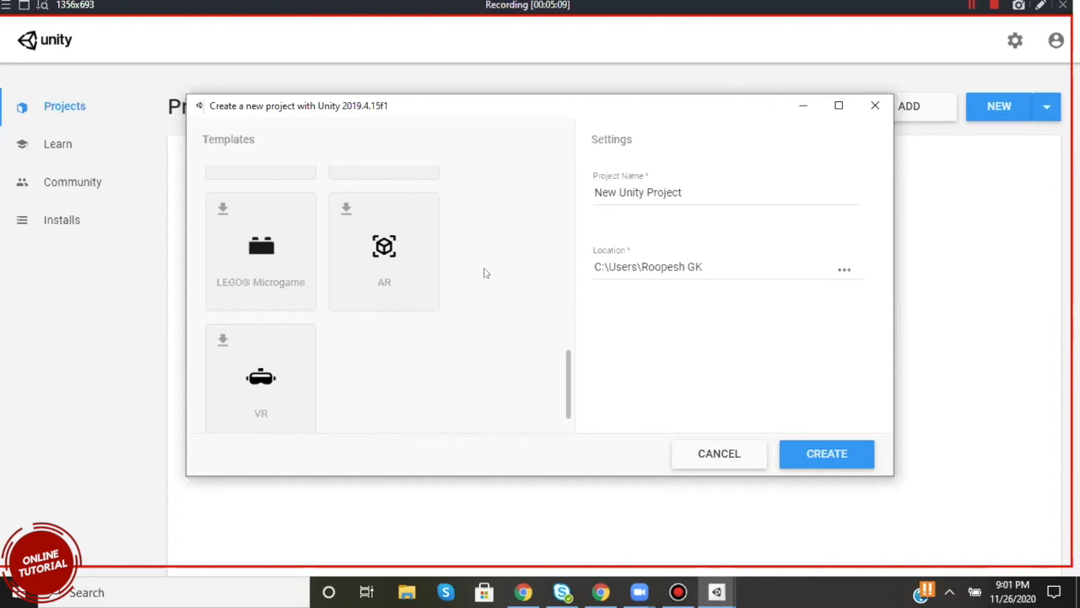
{"action": "scroll", "coordinate": [485, 272], "scroll_direction": "up", "scroll_amount": 5}
{"action": "left_click", "coordinate": [272, 228]}
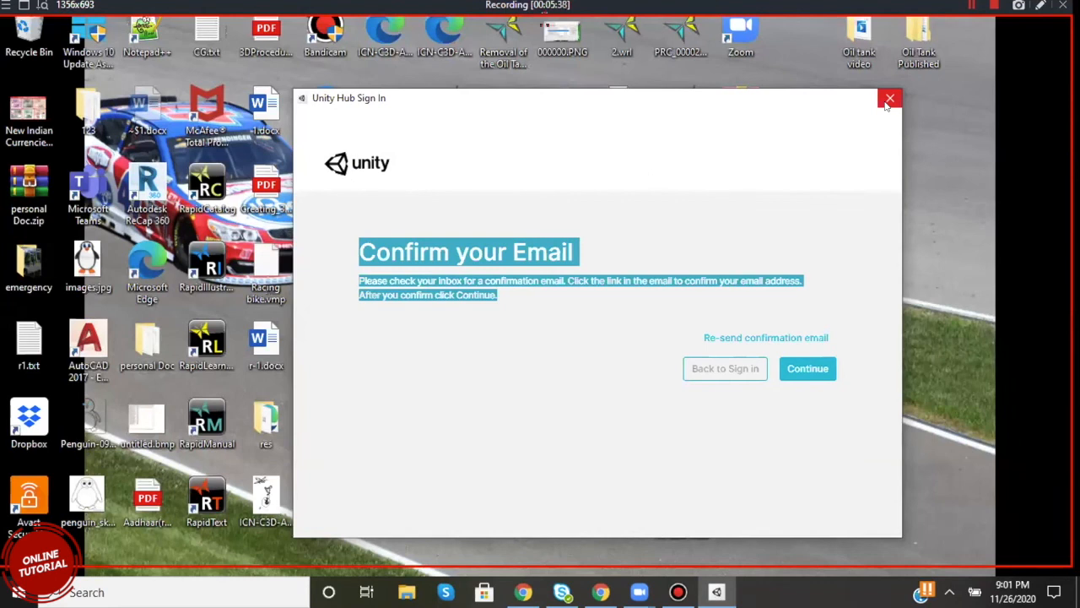
Close the Unity Hub Sign In window without confirming the email.
{"action": "left_click", "coordinate": [889, 100]}
{"action": "left_click", "coordinate": [890, 98]}
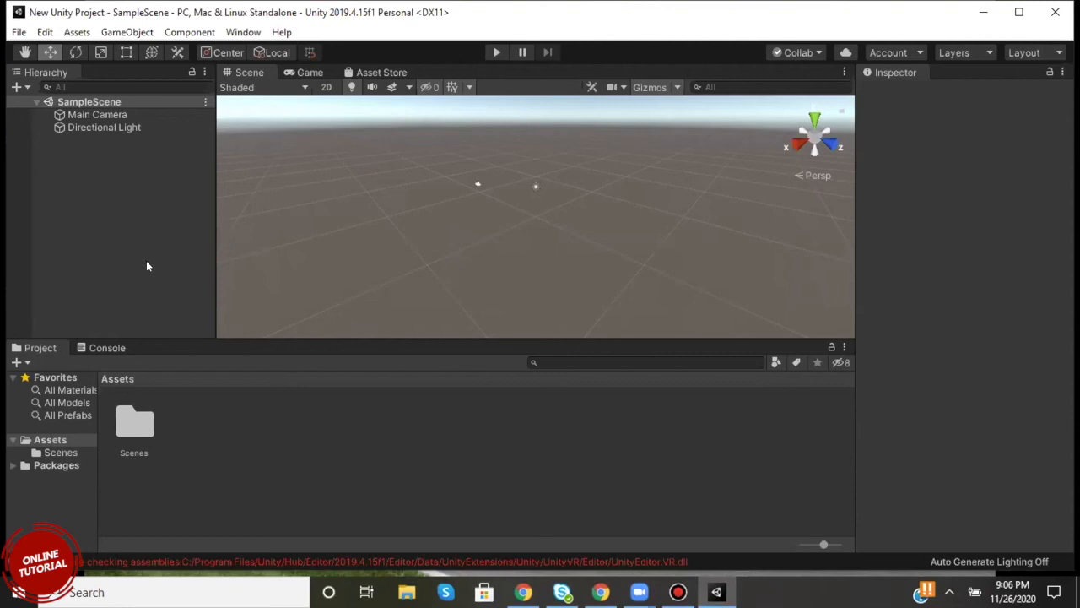
Try the 4 Split and 2 by 3 editor layouts on the New Unity Project.
{"action": "left_click", "coordinate": [132, 224]}
{"action": "right_click_drag", "start_coordinate": [417, 172], "coordinate": [403, 139]}
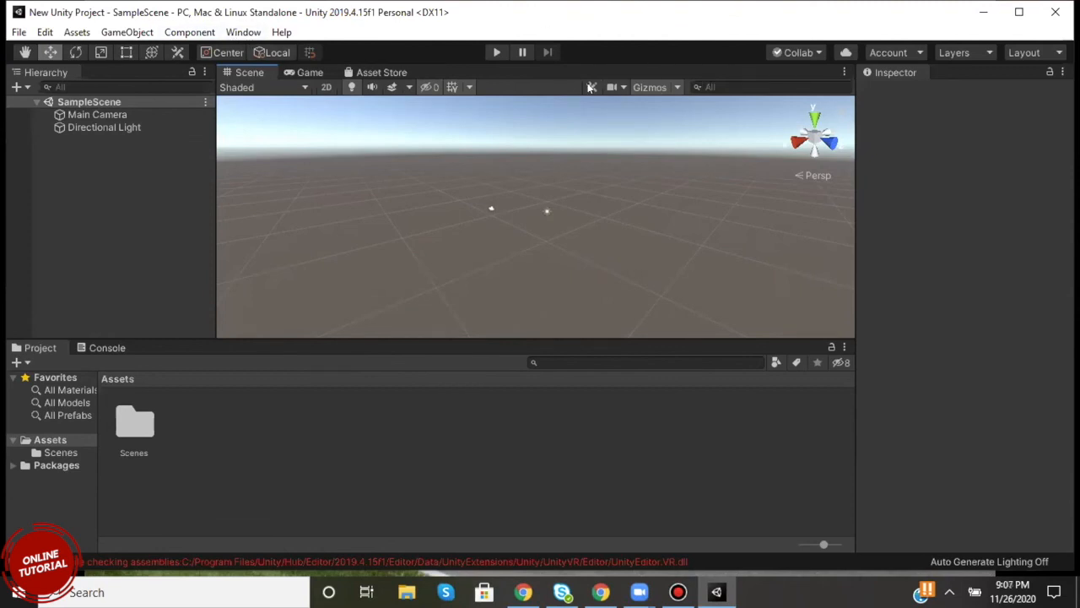
{"action": "left_click", "coordinate": [1052, 55]}
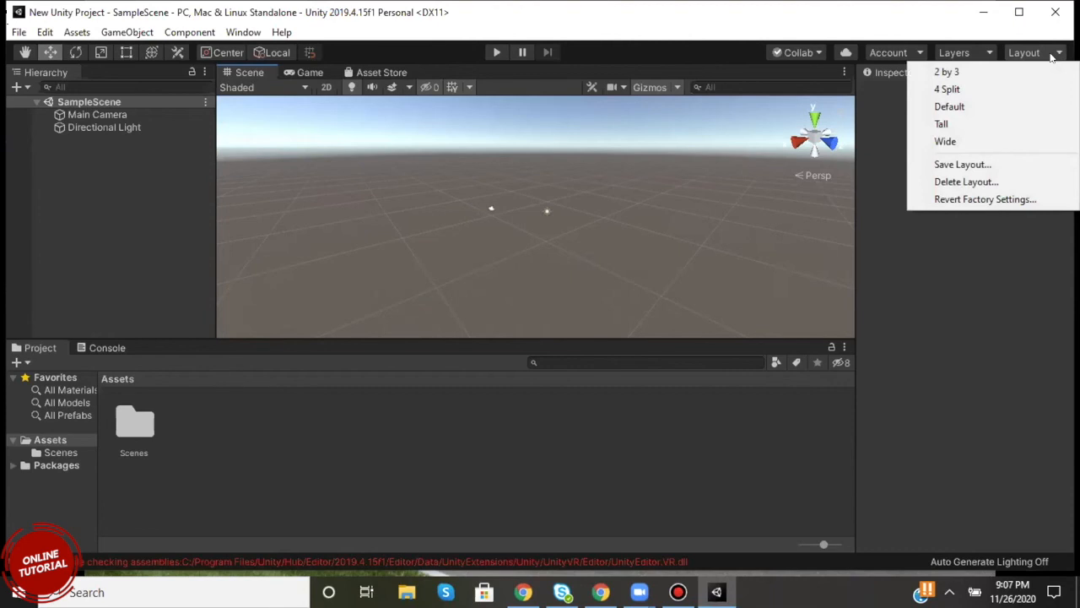
{"action": "left_click", "coordinate": [1013, 91]}
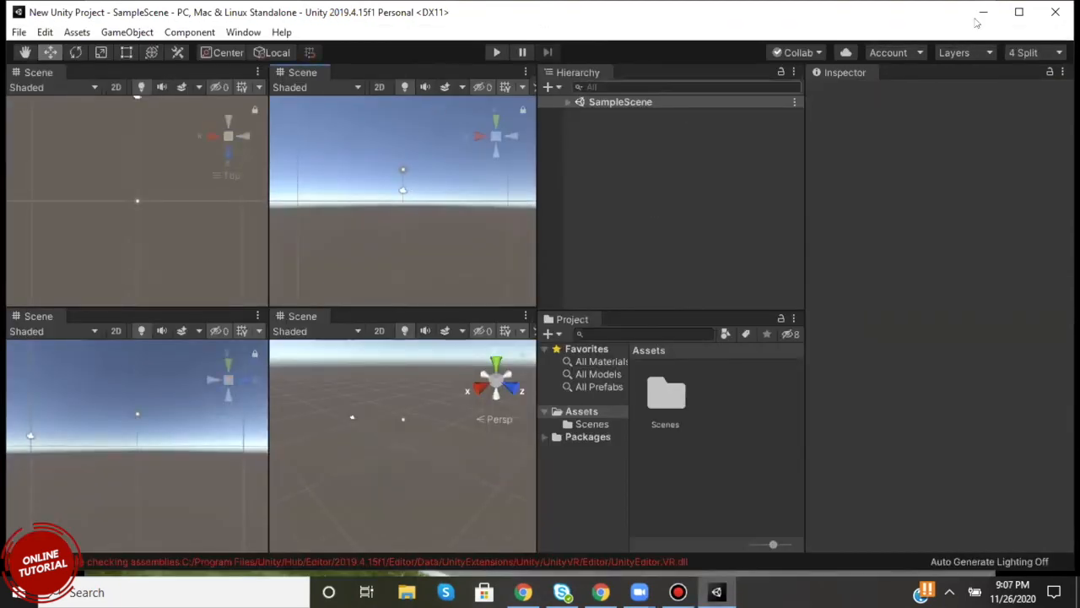
{"action": "left_click", "coordinate": [1038, 53]}
{"action": "left_click", "coordinate": [1017, 72]}
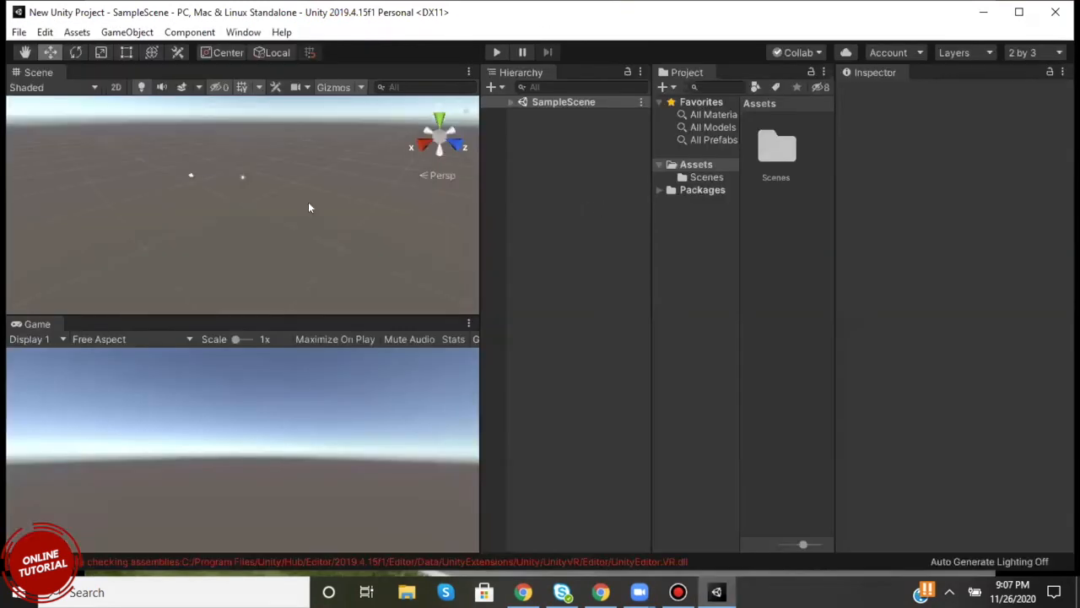
Set the editor layout to Default.
{"action": "left_click", "coordinate": [1025, 53]}
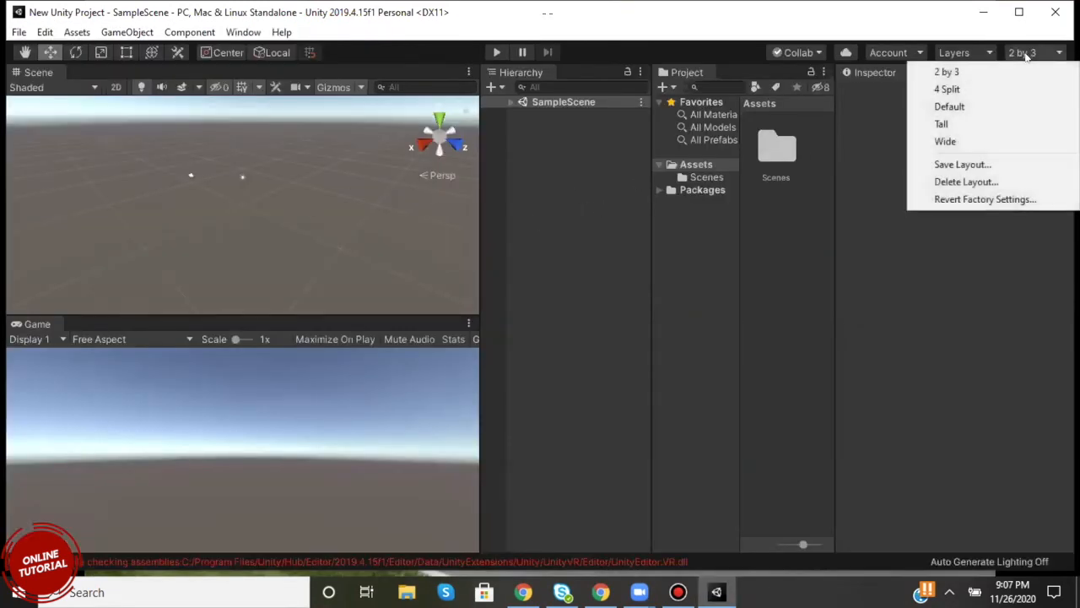
{"action": "left_click", "coordinate": [1006, 107]}
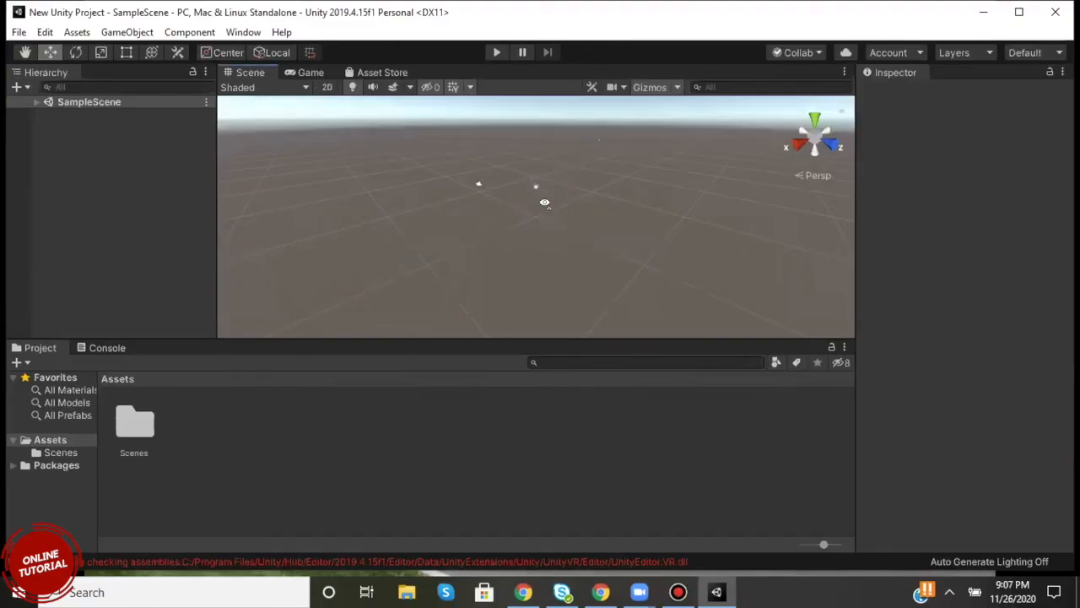
{"action": "right_click_drag", "start_coordinate": [526, 174], "coordinate": [536, 187]}
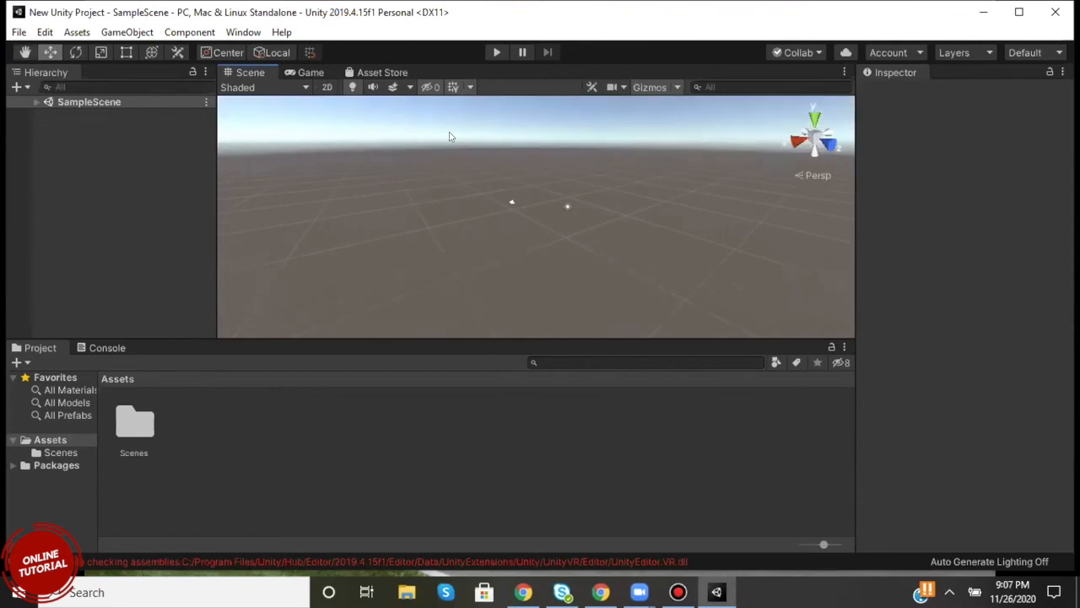
{"action": "right_click_drag", "start_coordinate": [475, 183], "coordinate": [482, 159]}
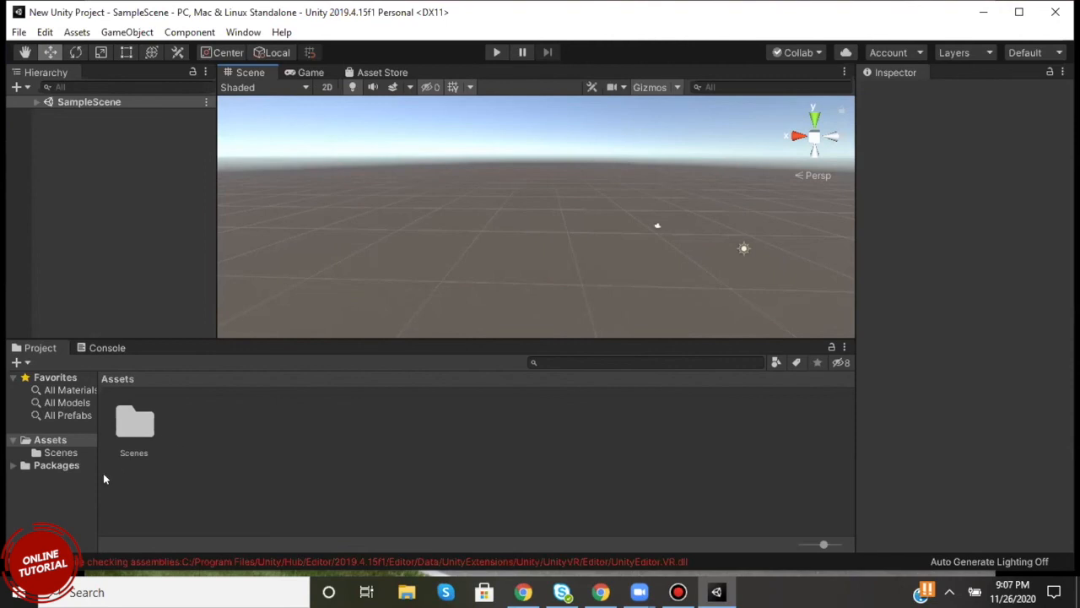
Expand the Packages folder and view the asset creation commands for the Assets folder without running any.
{"action": "left_click", "coordinate": [12, 465]}
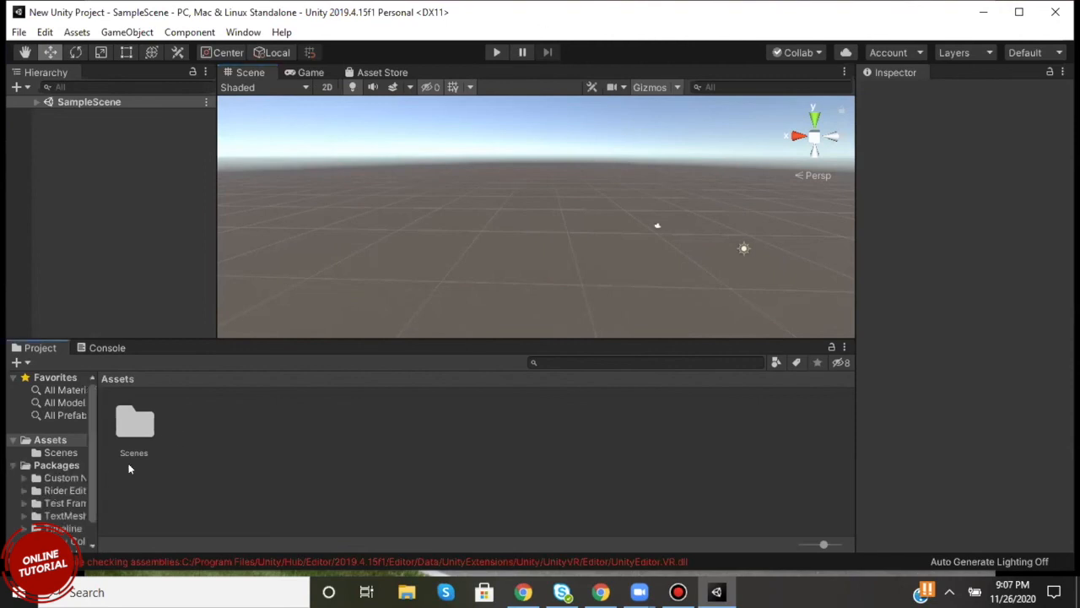
{"action": "right_click", "coordinate": [189, 450]}
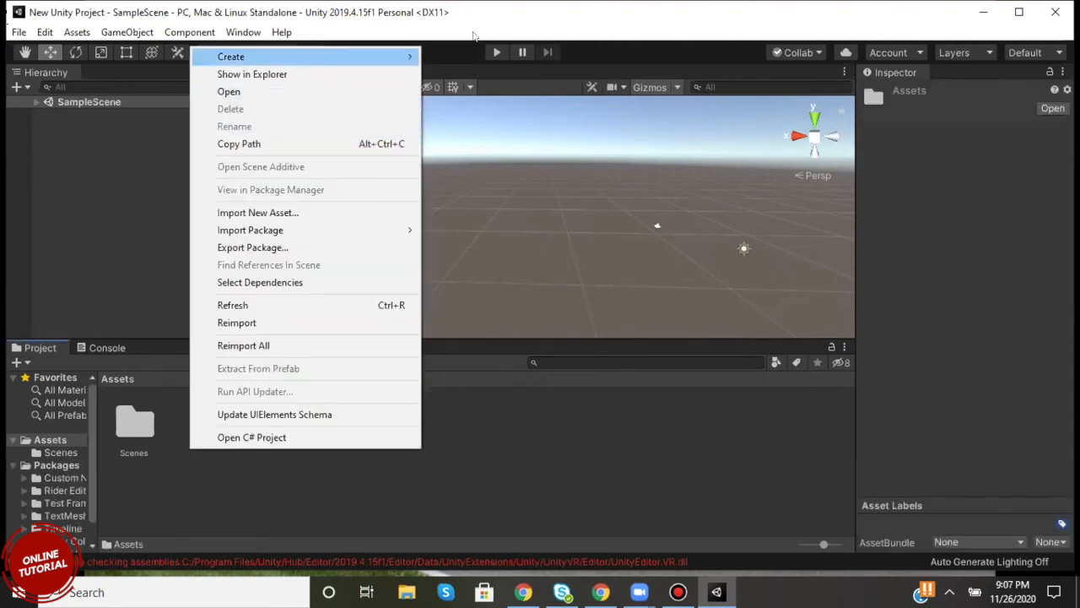
{"action": "mouse_move", "coordinate": [228, 55]}
{"action": "left_click", "coordinate": [673, 446]}
{"action": "scroll", "coordinate": [578, 221], "scroll_direction": "down", "scroll_amount": 6}
{"action": "scroll", "coordinate": [587, 230], "scroll_direction": "down", "scroll_amount": 3}
{"action": "scroll", "coordinate": [574, 246], "scroll_direction": "up", "scroll_amount": 3}
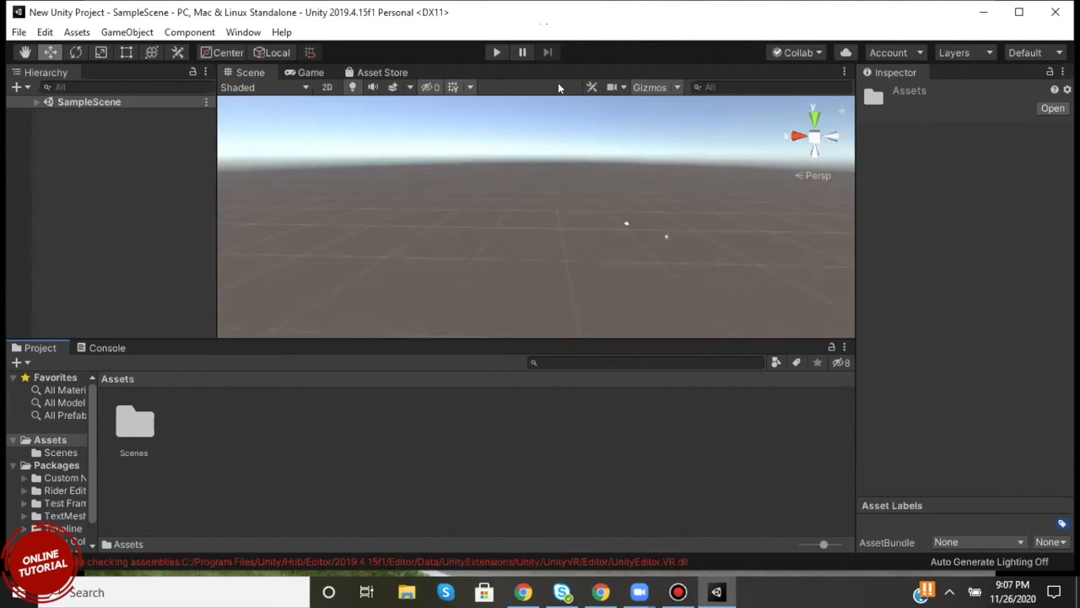